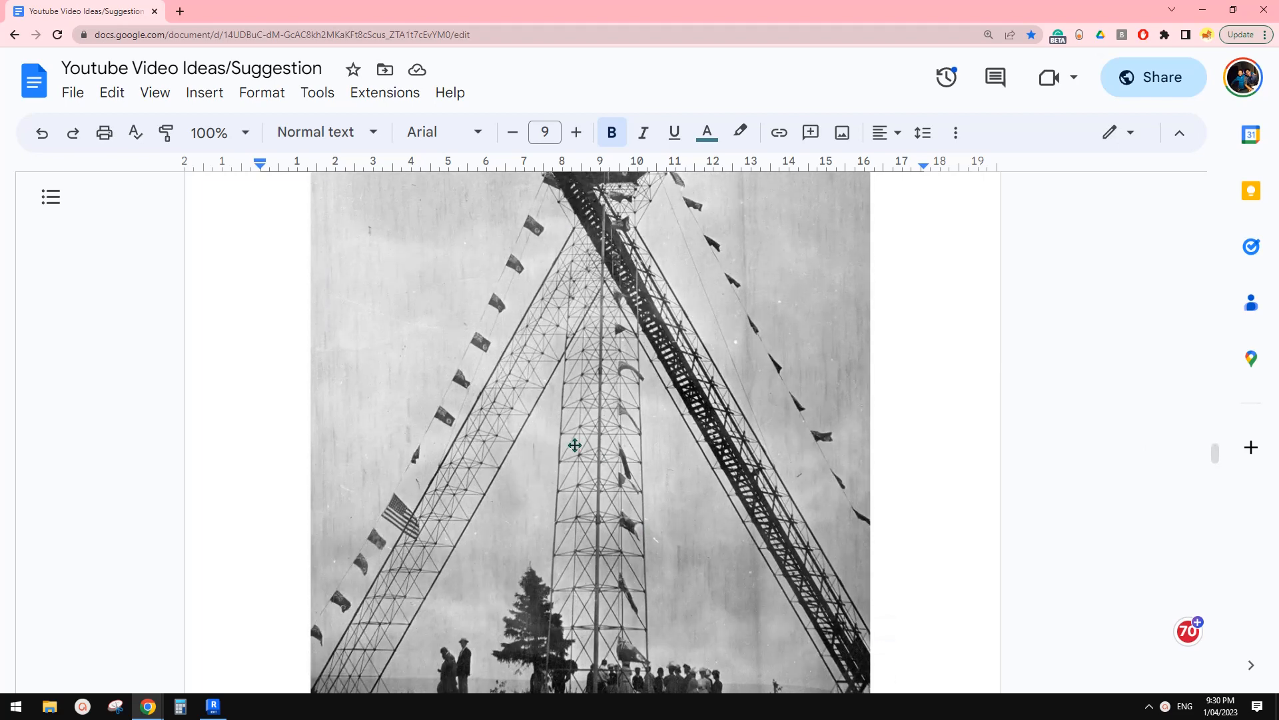
# Scroll the Google Docs idea page to review the lattice tower photo and its caption.
pyautogui.scroll(-1, 573, 433)
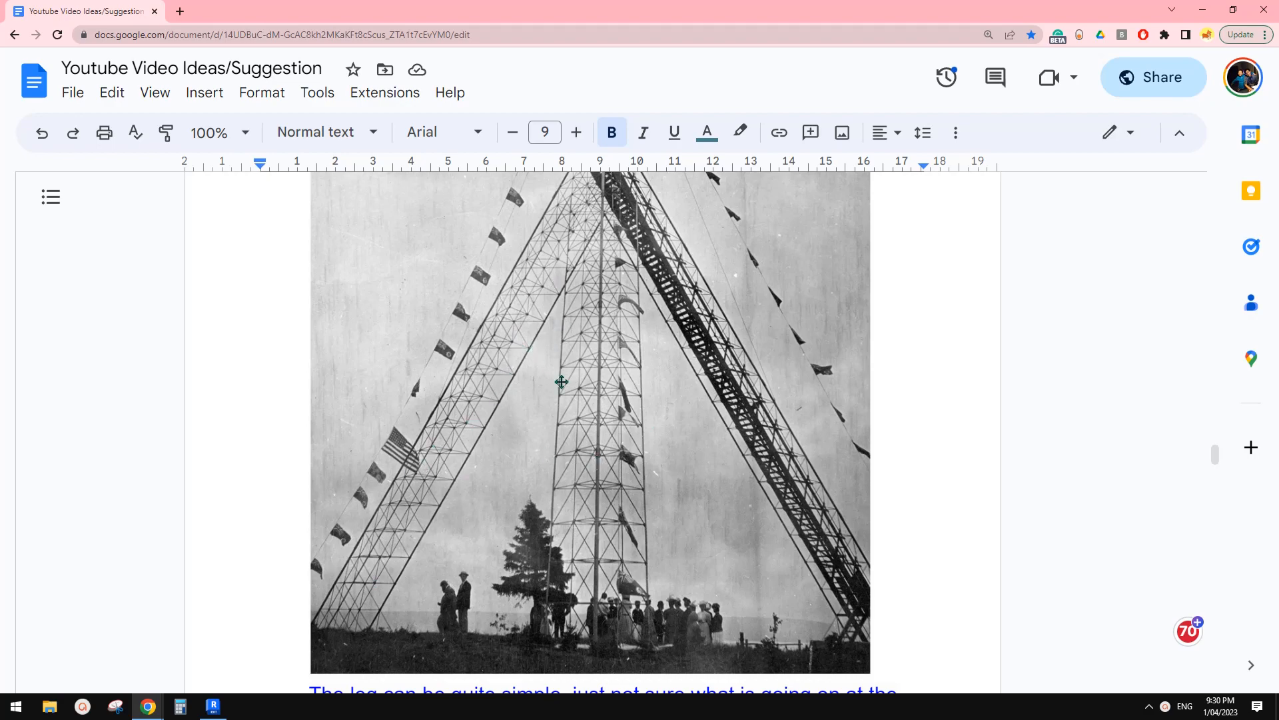
pyautogui.scroll(5, 562, 381)
pyautogui.scroll(-5, 579, 406)
pyautogui.scroll(-1, 438, 512)
# Bring the Docs page to the front and launch Snipping Tool over it.
pyautogui.click(214, 708)
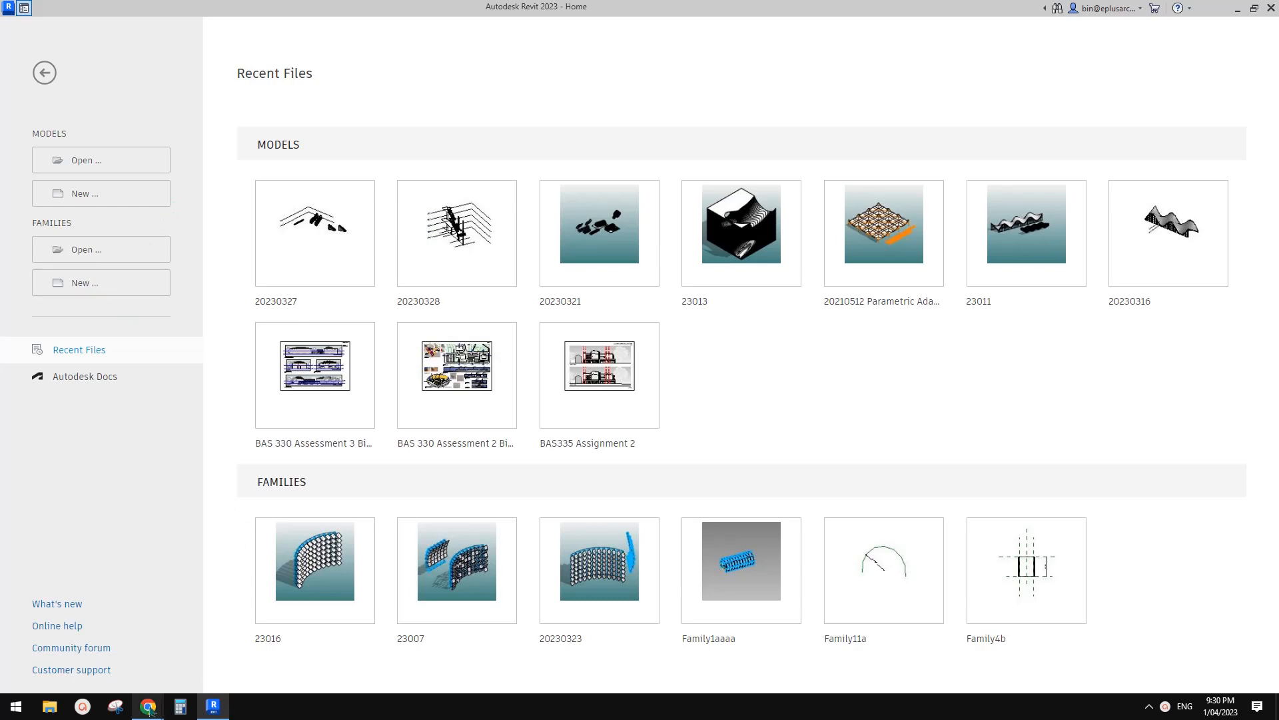
pyautogui.moveTo(149, 711)
pyautogui.click(220, 649)
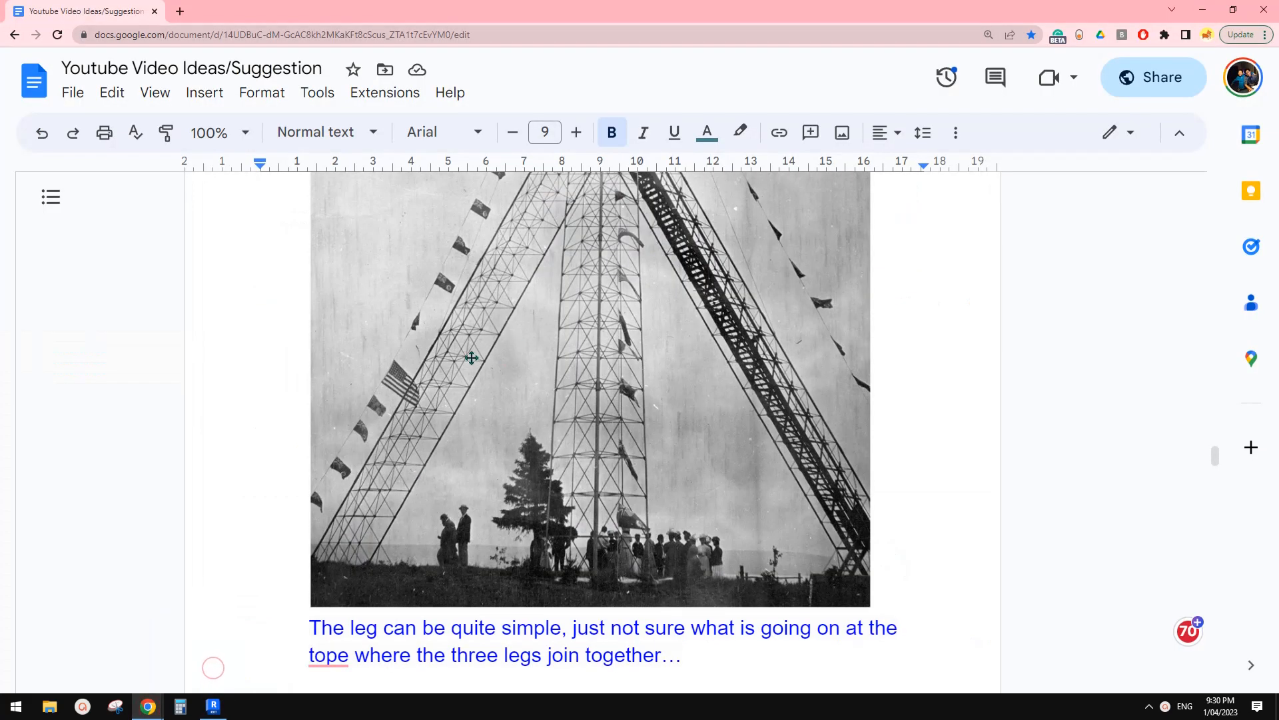
pyautogui.click(115, 706)
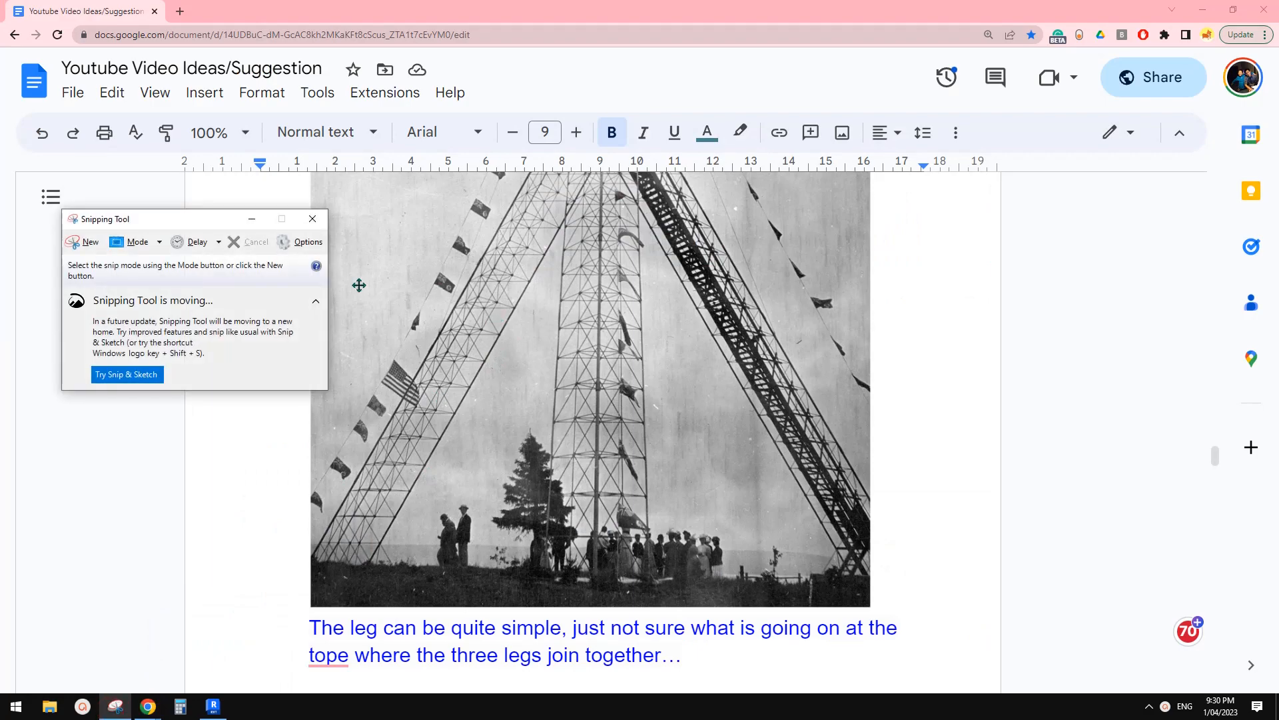
# Snip the tower photo, sketch magenta triangular bracing strokes on it, then return to Revit.
pyautogui.moveTo(343, 206); pyautogui.dragTo(854, 476)
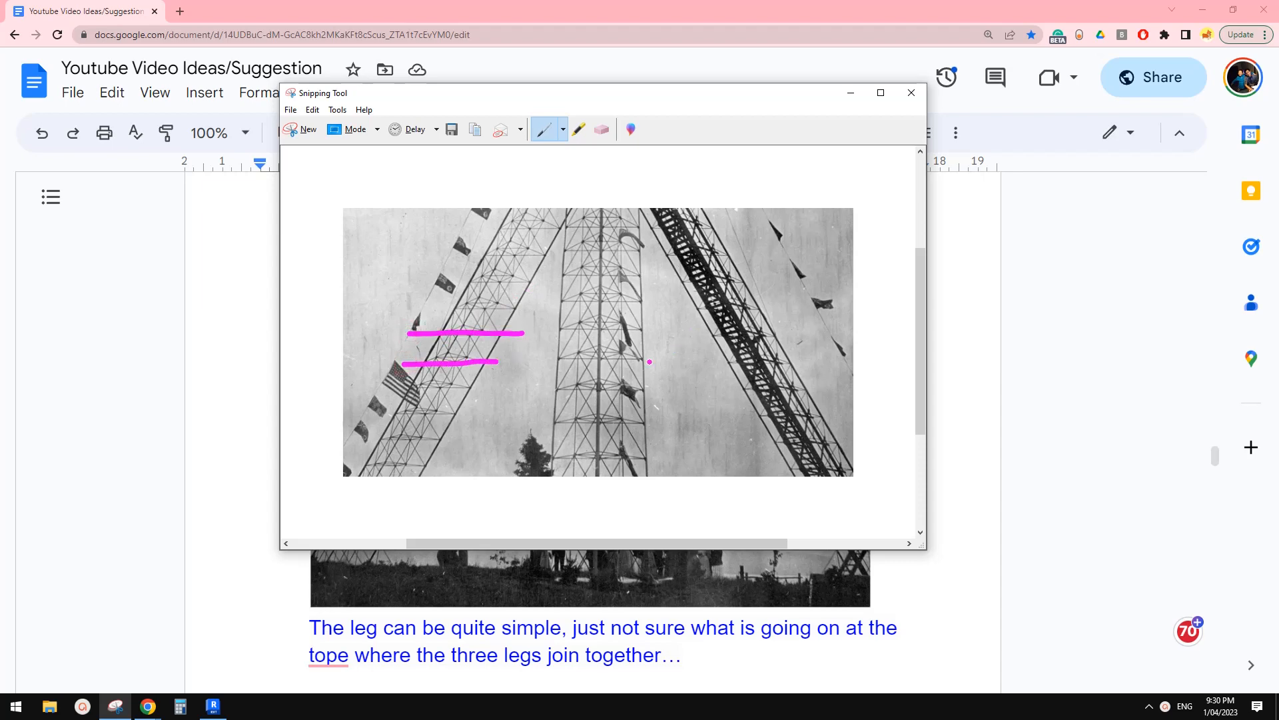
pyautogui.moveTo(628, 369)
pyautogui.mouseDown()
pyautogui.moveTo(726, 308)
pyautogui.moveTo(823, 360)
pyautogui.mouseUp()
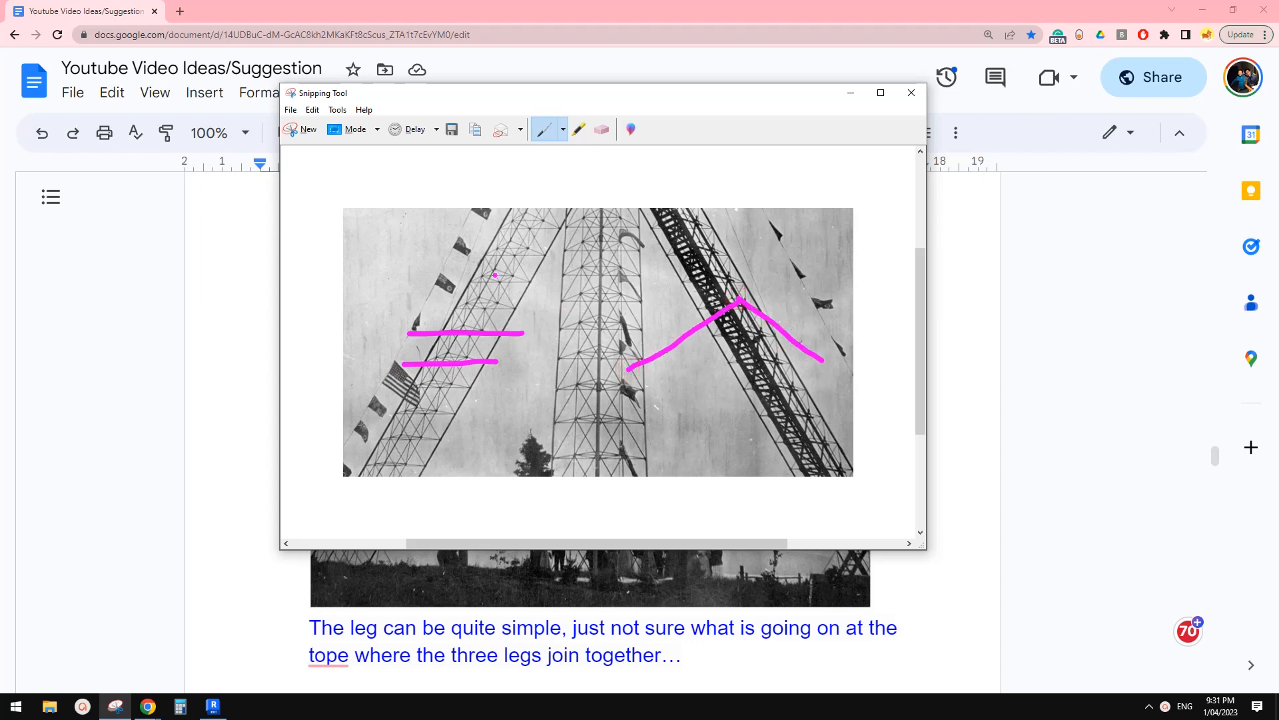
pyautogui.moveTo(625, 374); pyautogui.dragTo(809, 355)
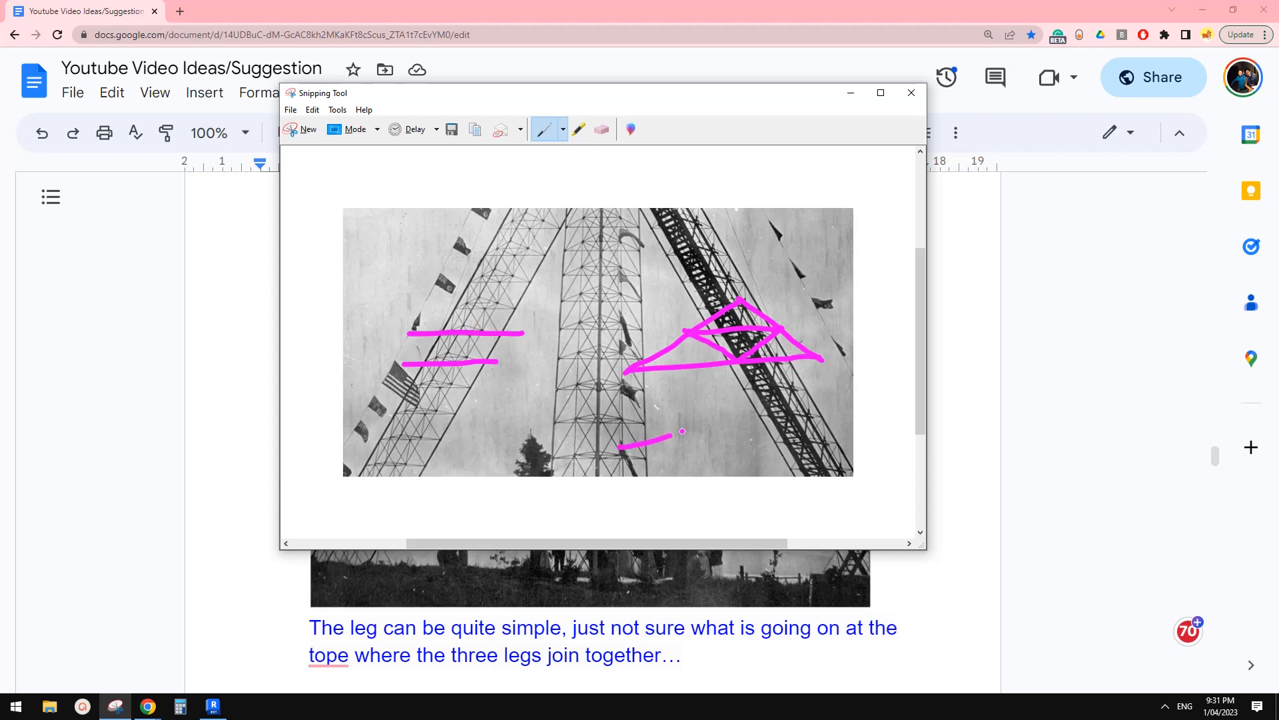
pyautogui.moveTo(832, 441); pyautogui.dragTo(711, 449)
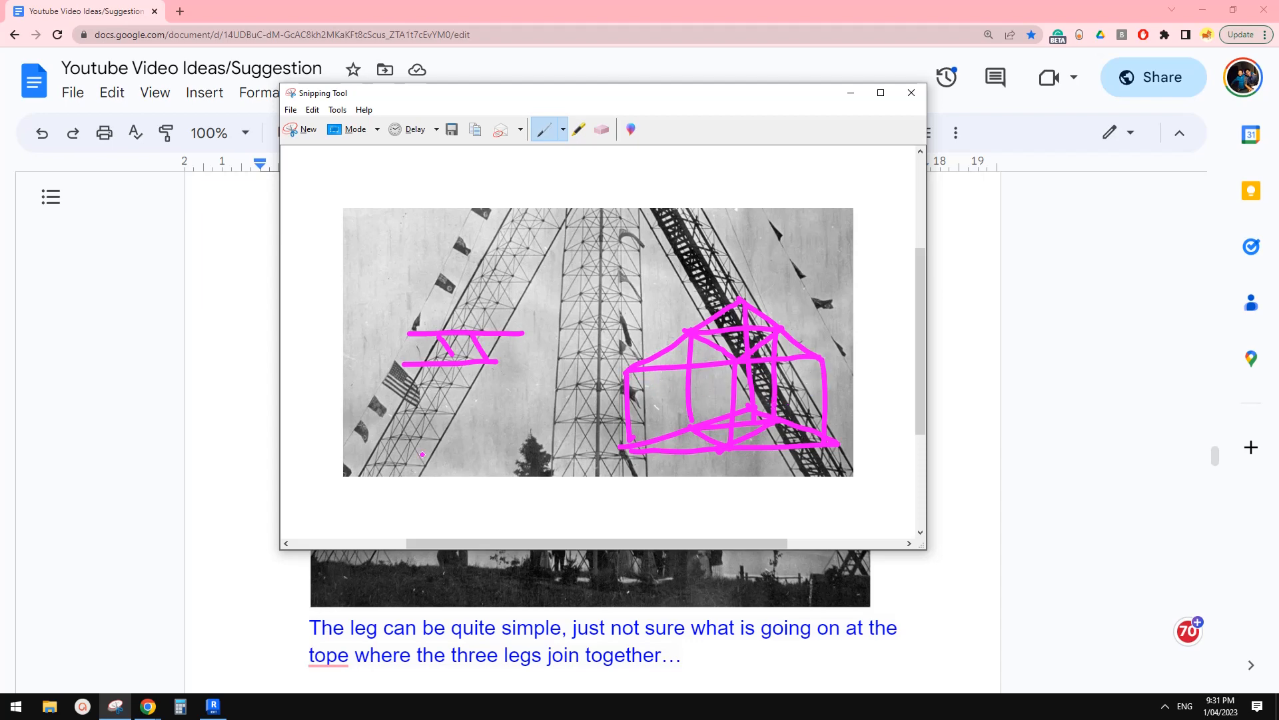
pyautogui.click(213, 708)
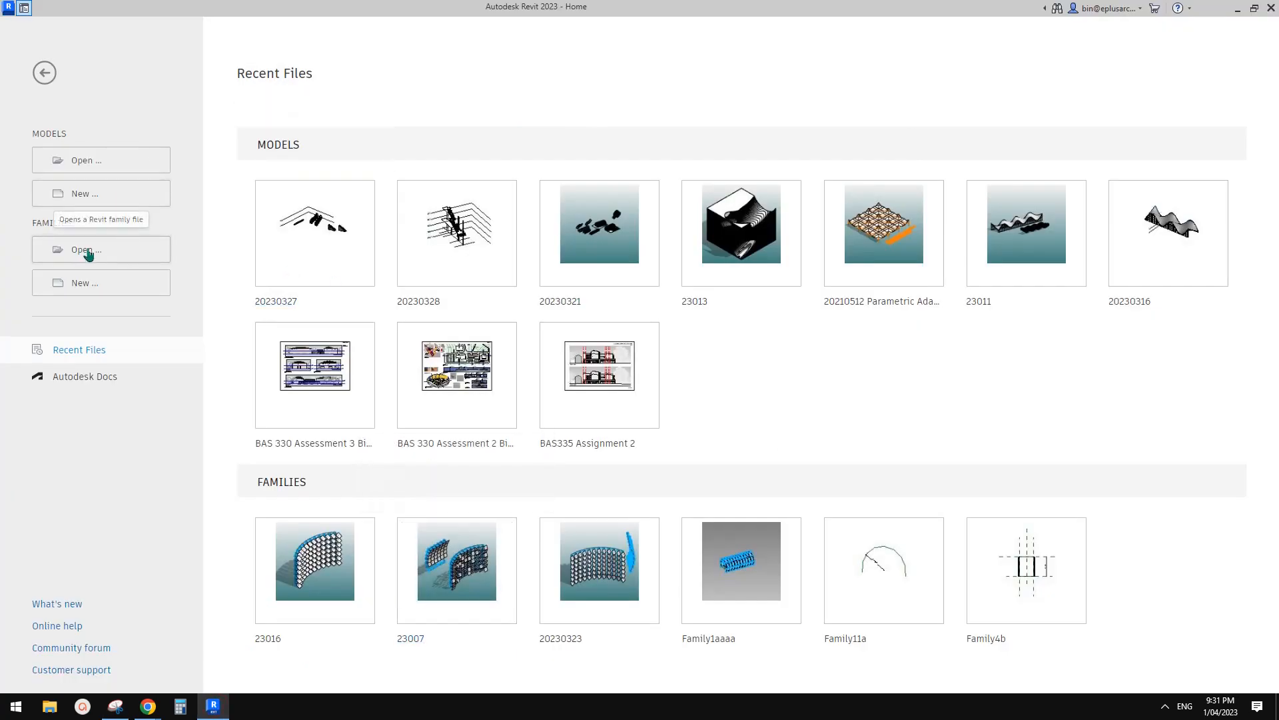
# Create a new family from the Metric Generic Model Adaptive.rft template.
pyautogui.moveTo(553, 230); pyautogui.dragTo(554, 287)
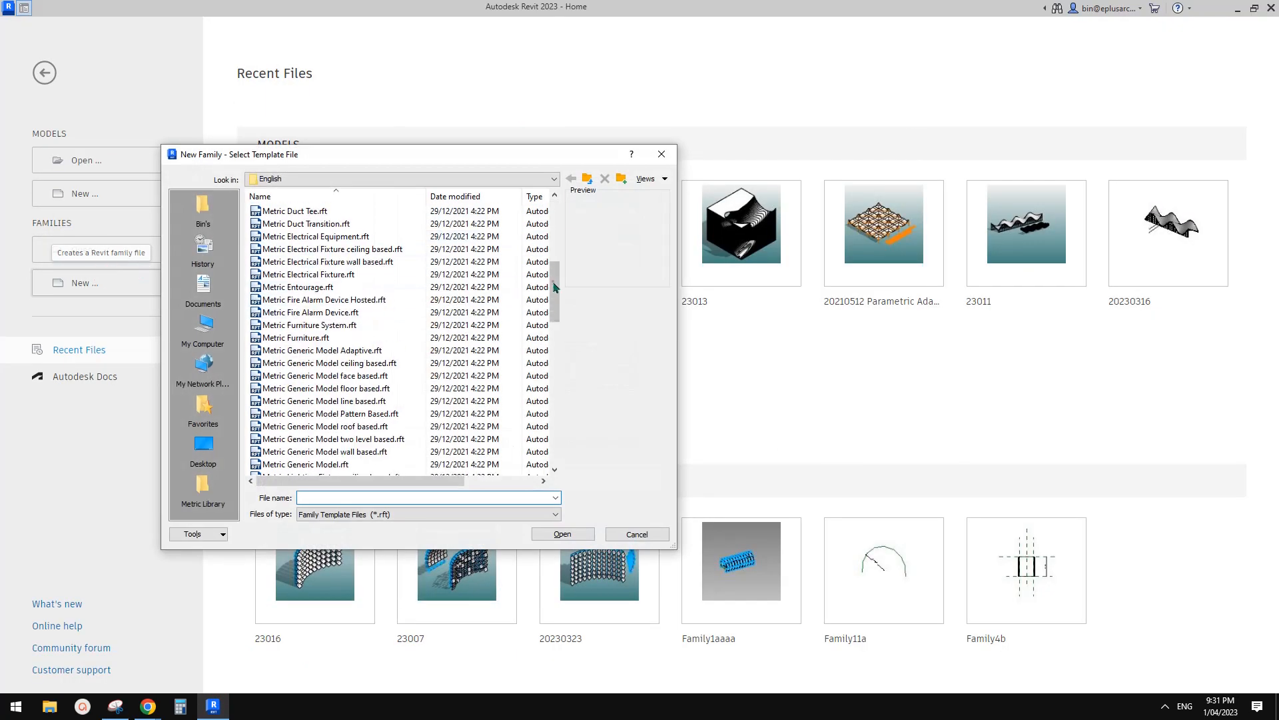
pyautogui.click(340, 351)
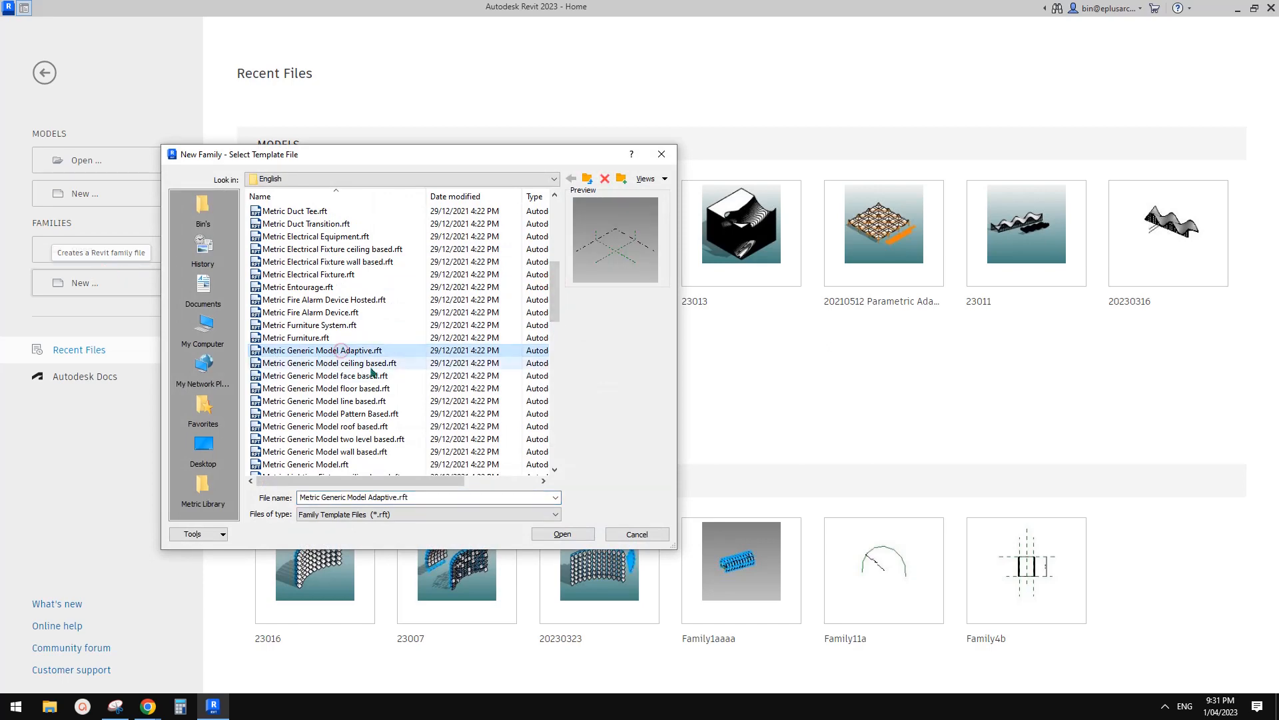
pyautogui.click(562, 534)
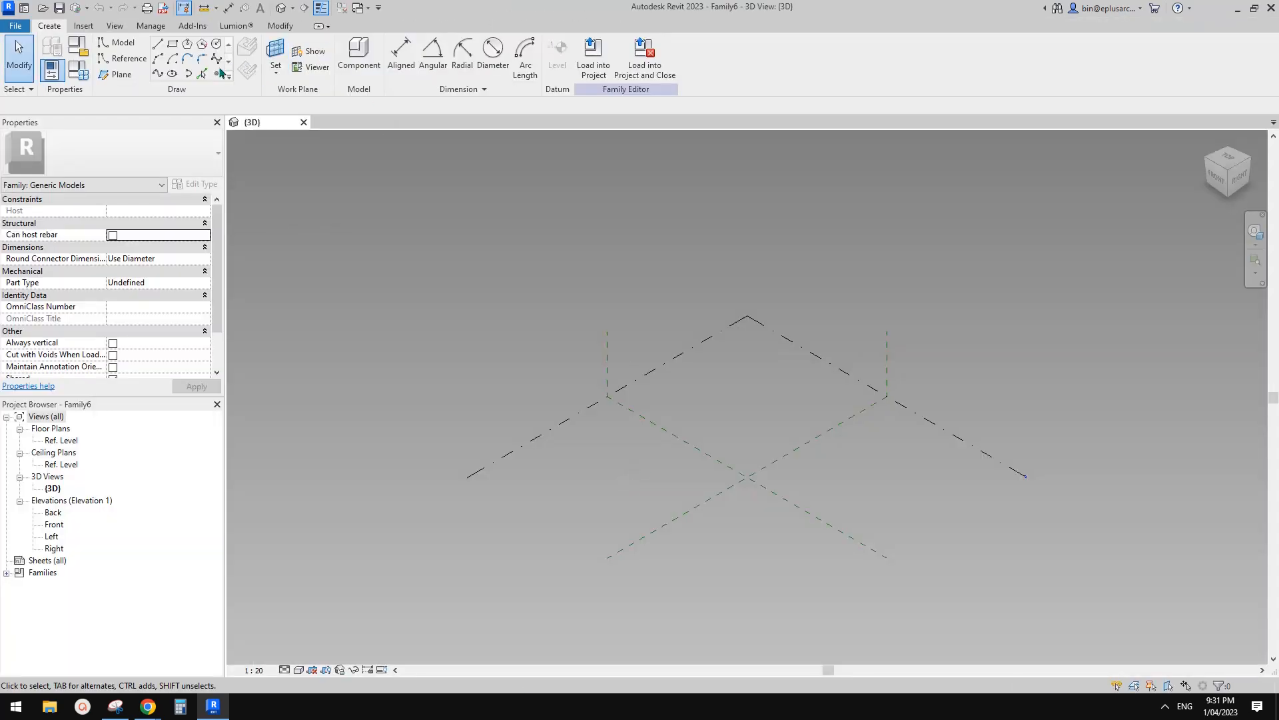
# Place three reference points on the level and make them adaptive.
pyautogui.click(220, 73)
pyautogui.click(656, 494)
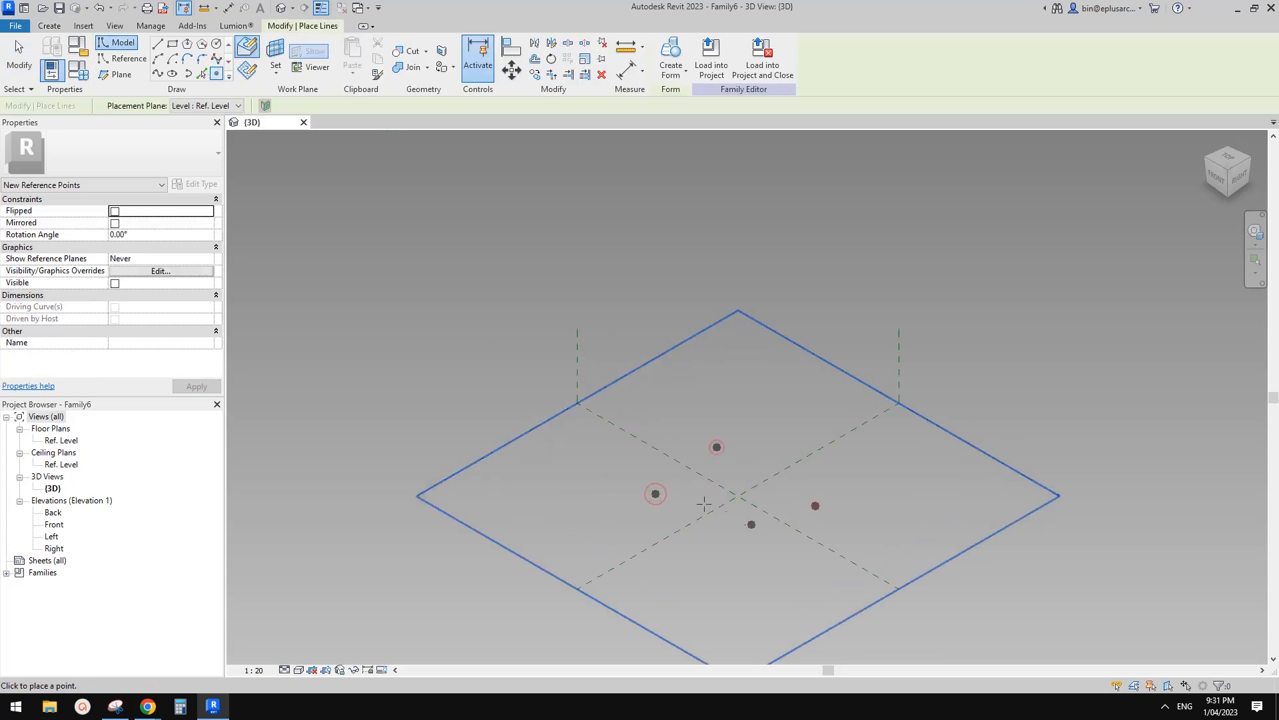
pyautogui.press('Escape')
pyautogui.press('Escape')
pyautogui.moveTo(629, 557); pyautogui.dragTo(846, 400)
pyautogui.click(733, 57)
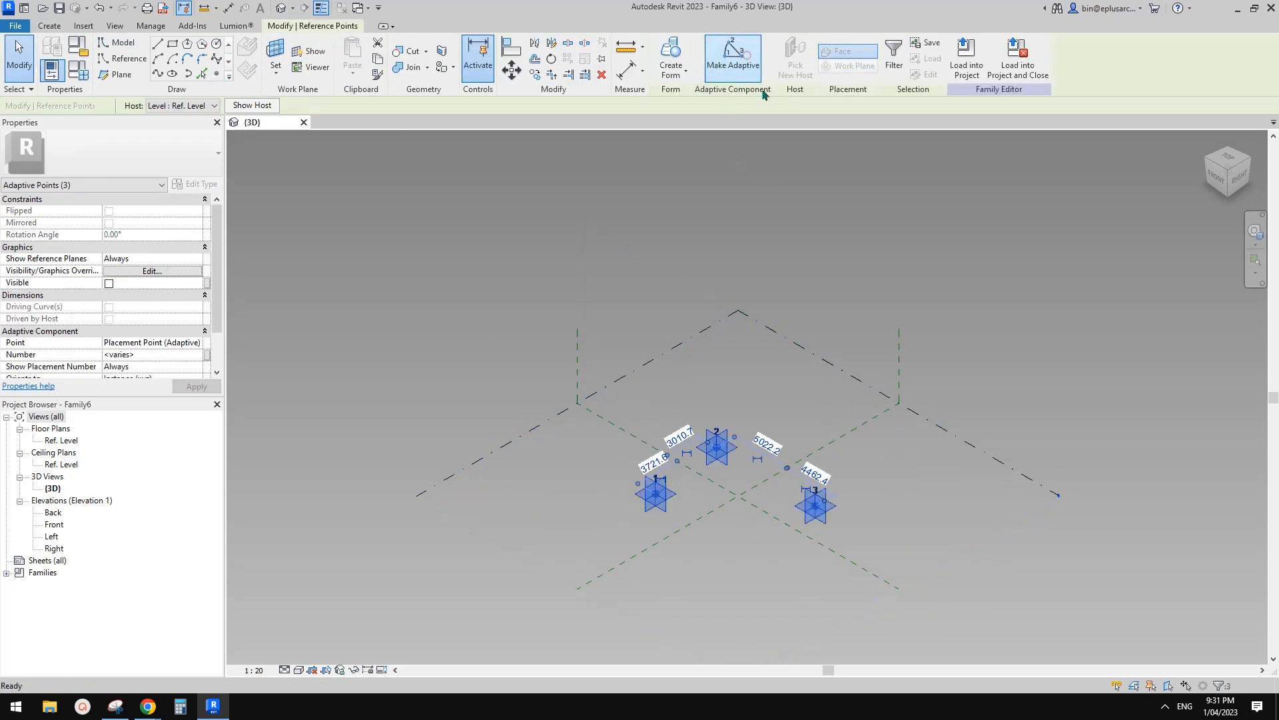
# In front view, copy the three adaptive points straight up above the originals.
pyautogui.scroll(5, 733, 520)
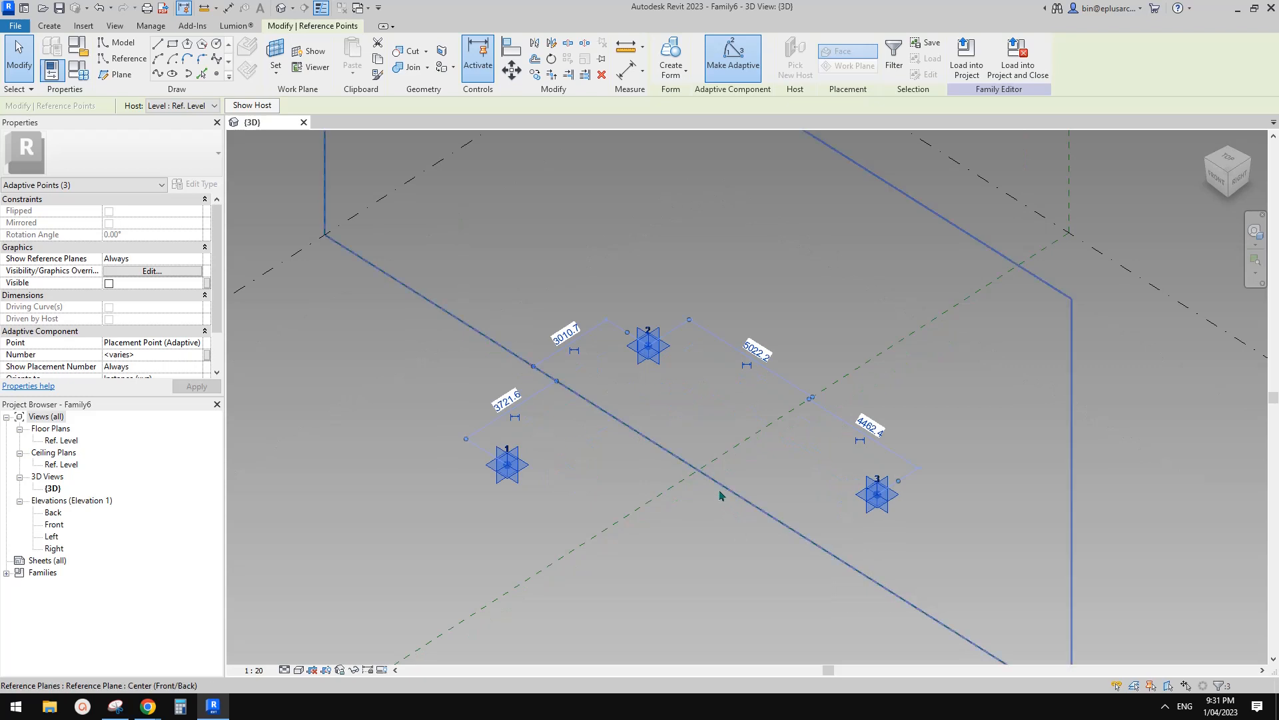
pyautogui.click(1215, 183)
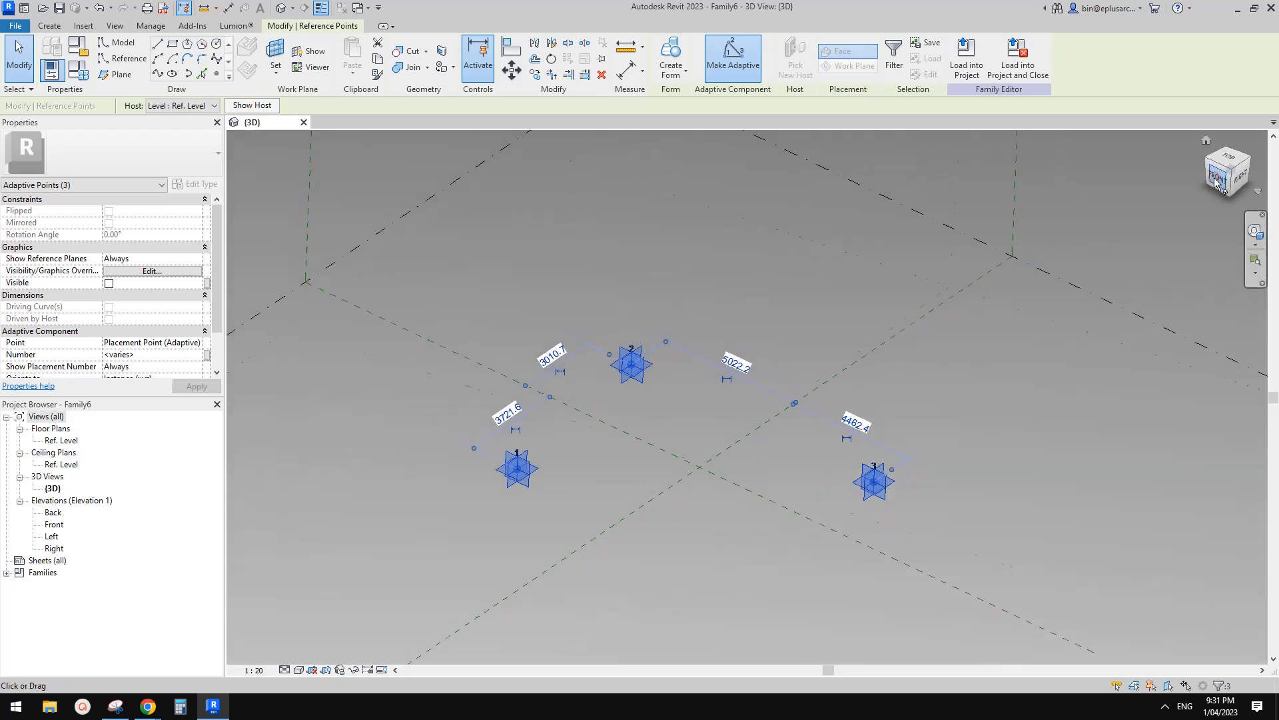
pyautogui.press('c')
pyautogui.press('o')
pyautogui.moveTo(760, 424); pyautogui.dragTo(645, 431, button='middle')
pyautogui.click(789, 397)
pyautogui.click(791, 324)
pyautogui.press('Escape')
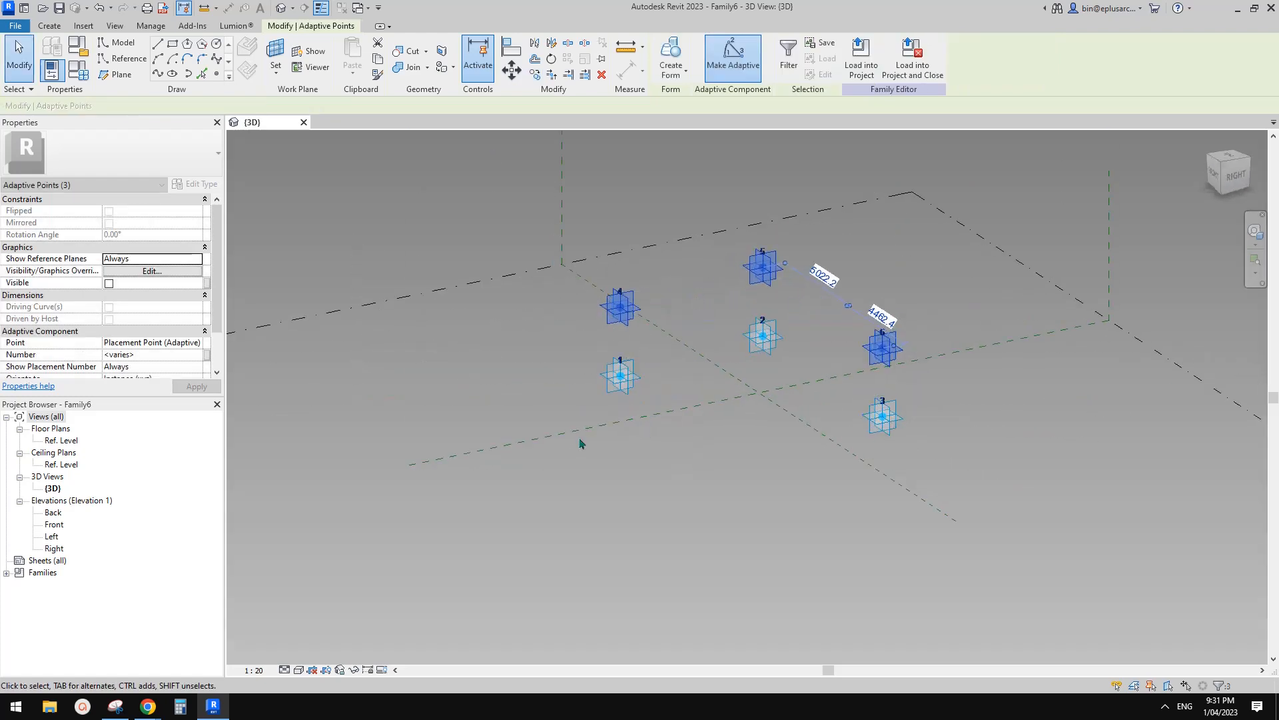
pyautogui.scroll(3, 760, 333)
pyautogui.click(650, 371)
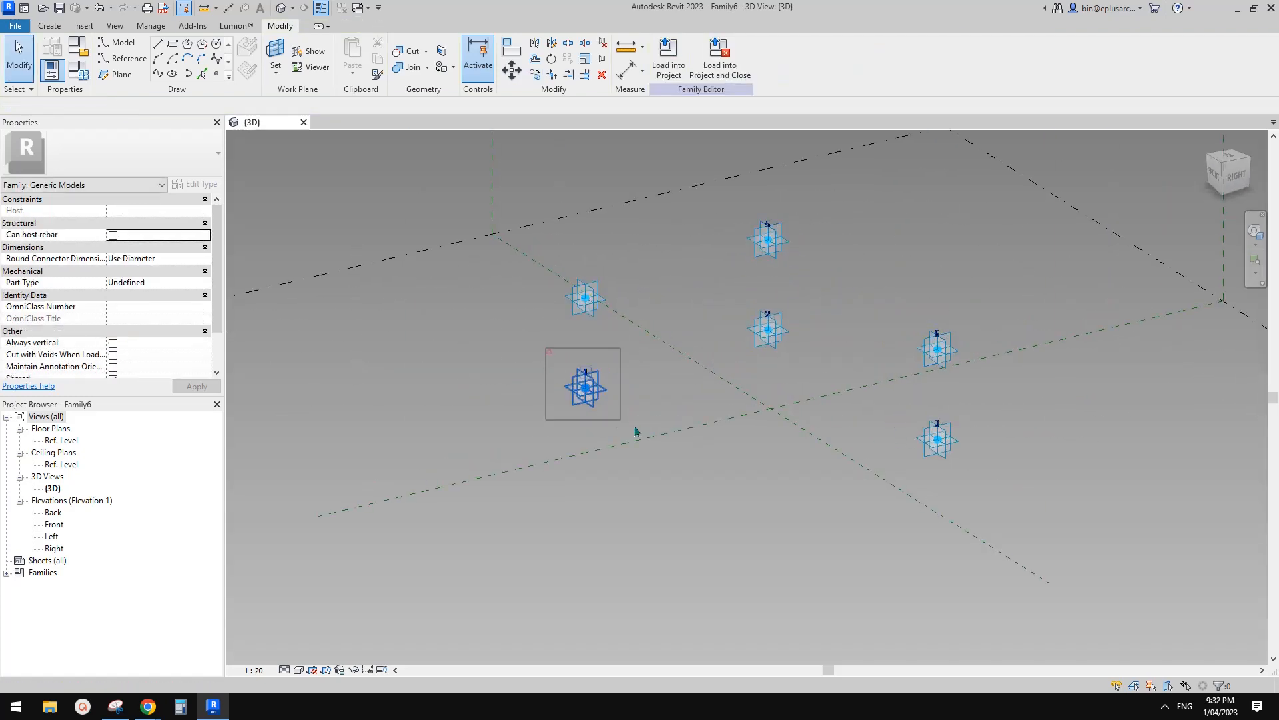
# Join base points 1, 2 and 3 with spline lines into the bottom triangle.
pyautogui.click(586, 388)
pyautogui.keyDown('ctrl'); pyautogui.click(936, 437); pyautogui.keyUp('ctrl')
pyautogui.click(156, 72)
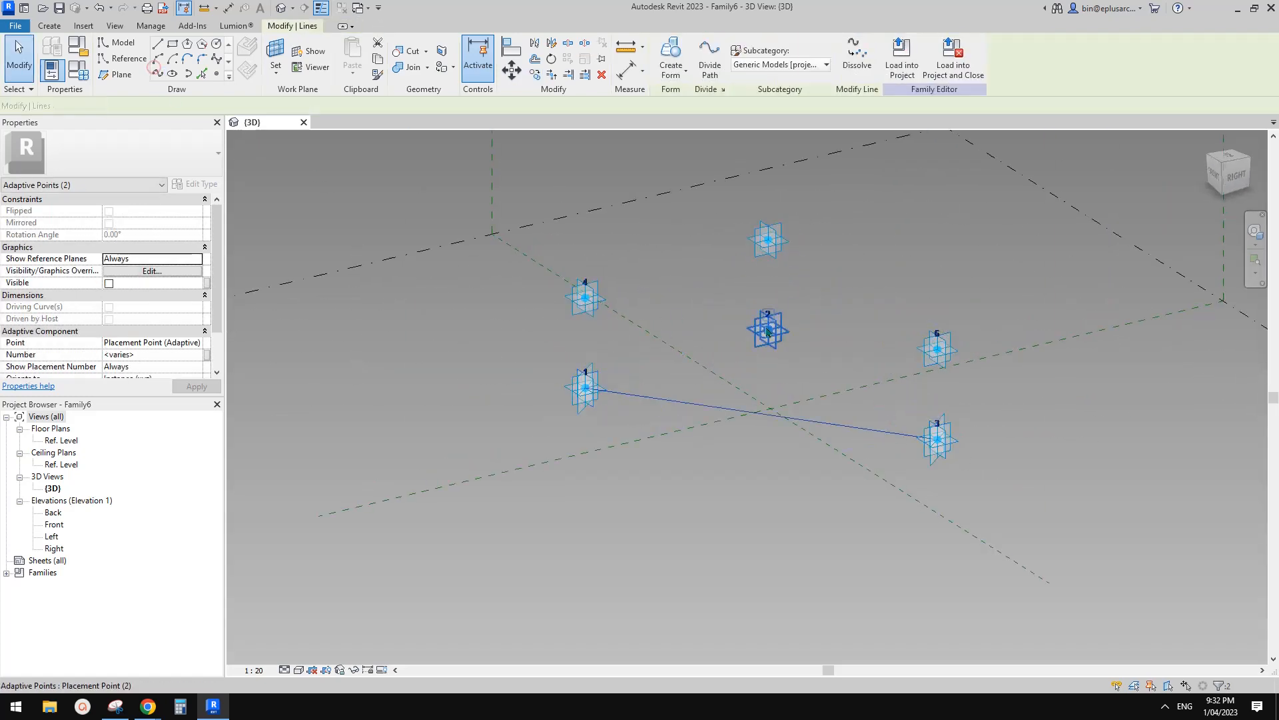
pyautogui.scroll(1, 768, 338)
pyautogui.moveTo(400, 231); pyautogui.dragTo(582, 466)
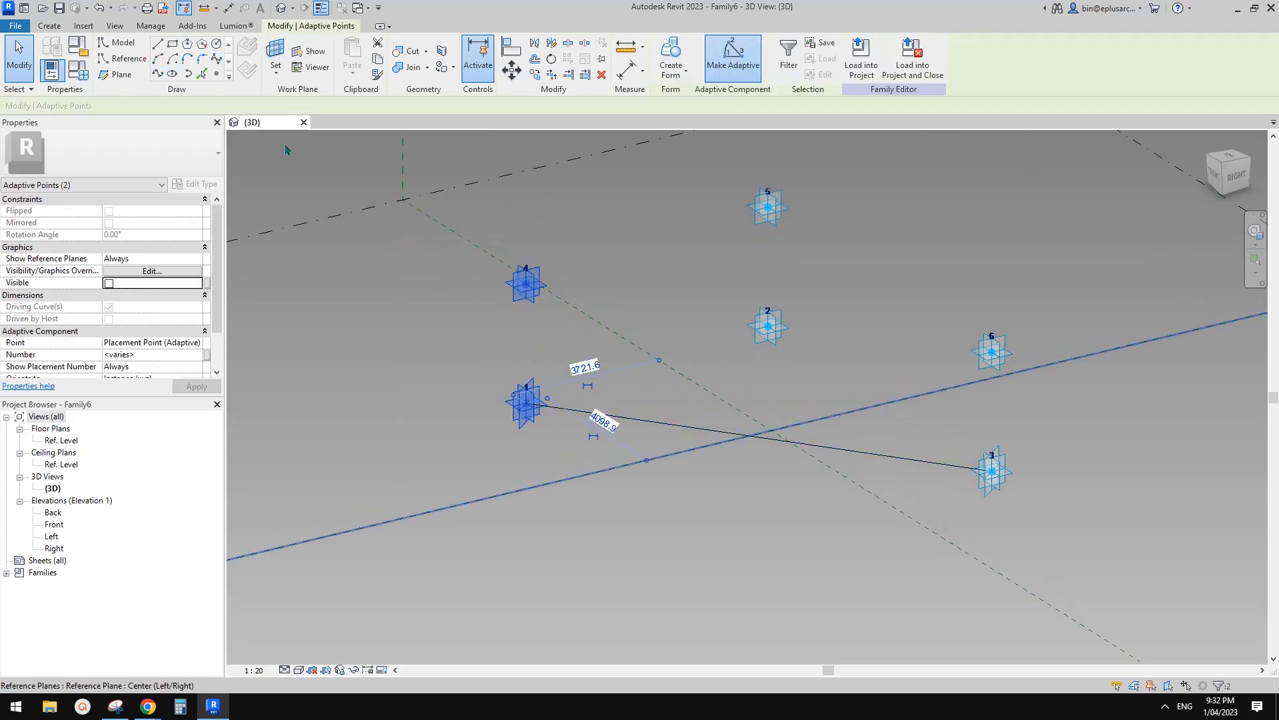
pyautogui.press('Escape')
pyautogui.moveTo(722, 287); pyautogui.dragTo(841, 402)
pyautogui.keyDown('ctrl'); pyautogui.moveTo(968, 429); pyautogui.dragTo(1036, 515); pyautogui.keyUp('ctrl')
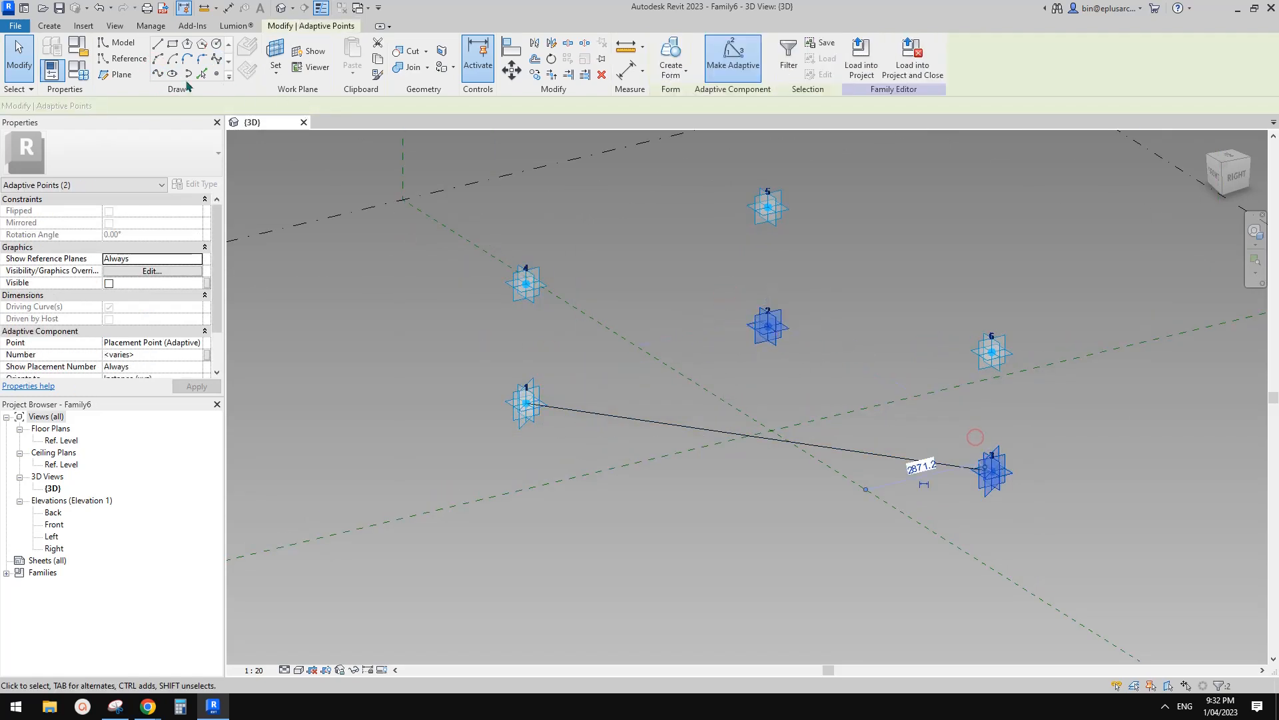
pyautogui.click(156, 72)
pyautogui.moveTo(477, 357); pyautogui.dragTo(601, 440)
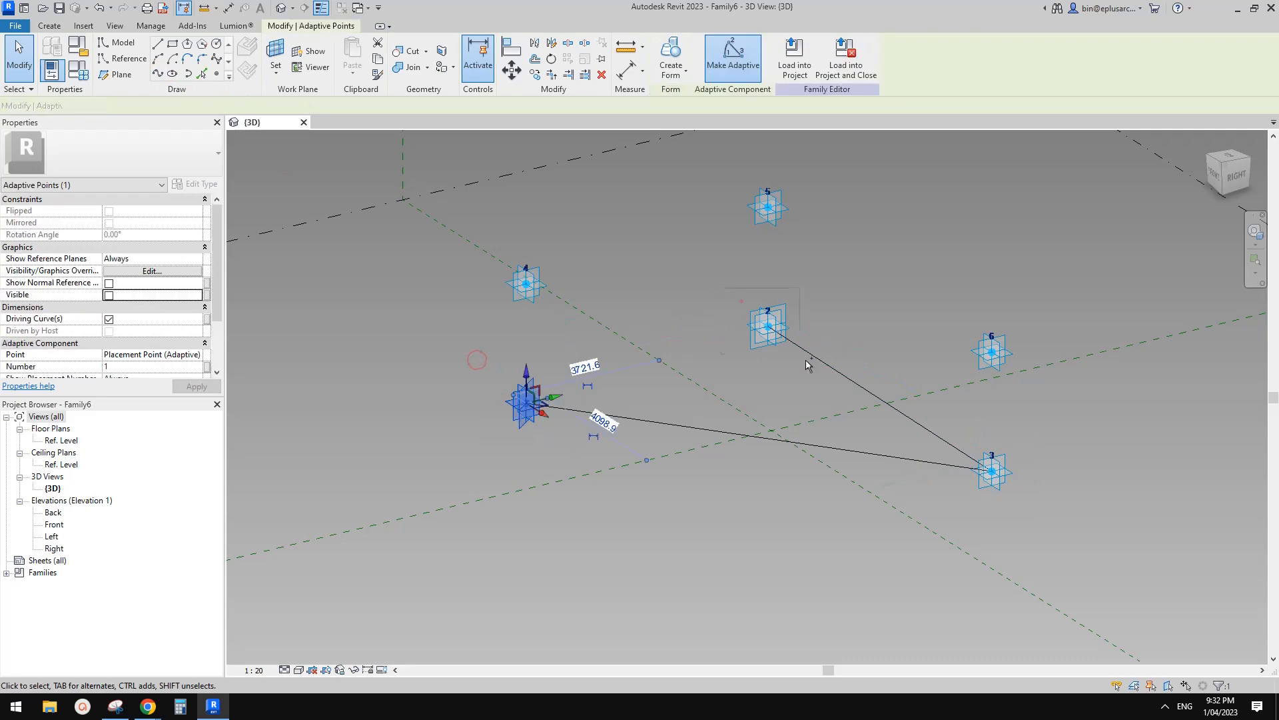
pyautogui.keyDown('ctrl'); pyautogui.moveTo(722, 288); pyautogui.dragTo(814, 373); pyautogui.keyUp('ctrl')
pyautogui.click(156, 72)
pyautogui.press('Escape')
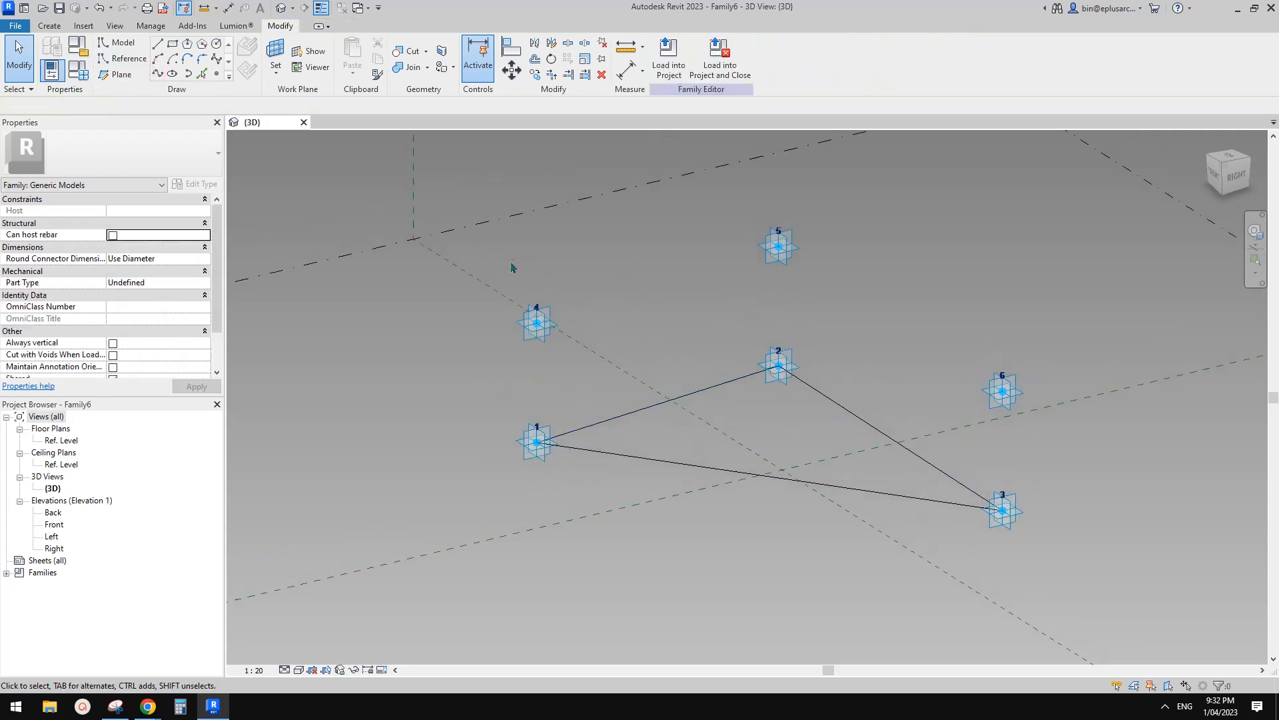
# Join upper points 4, 5 and 6 with lines into the top triangle.
pyautogui.moveTo(517, 261); pyautogui.dragTo(586, 366)
pyautogui.keyDown('ctrl'); pyautogui.moveTo(723, 214); pyautogui.dragTo(802, 286); pyautogui.keyUp('ctrl')
pyautogui.click(156, 72)
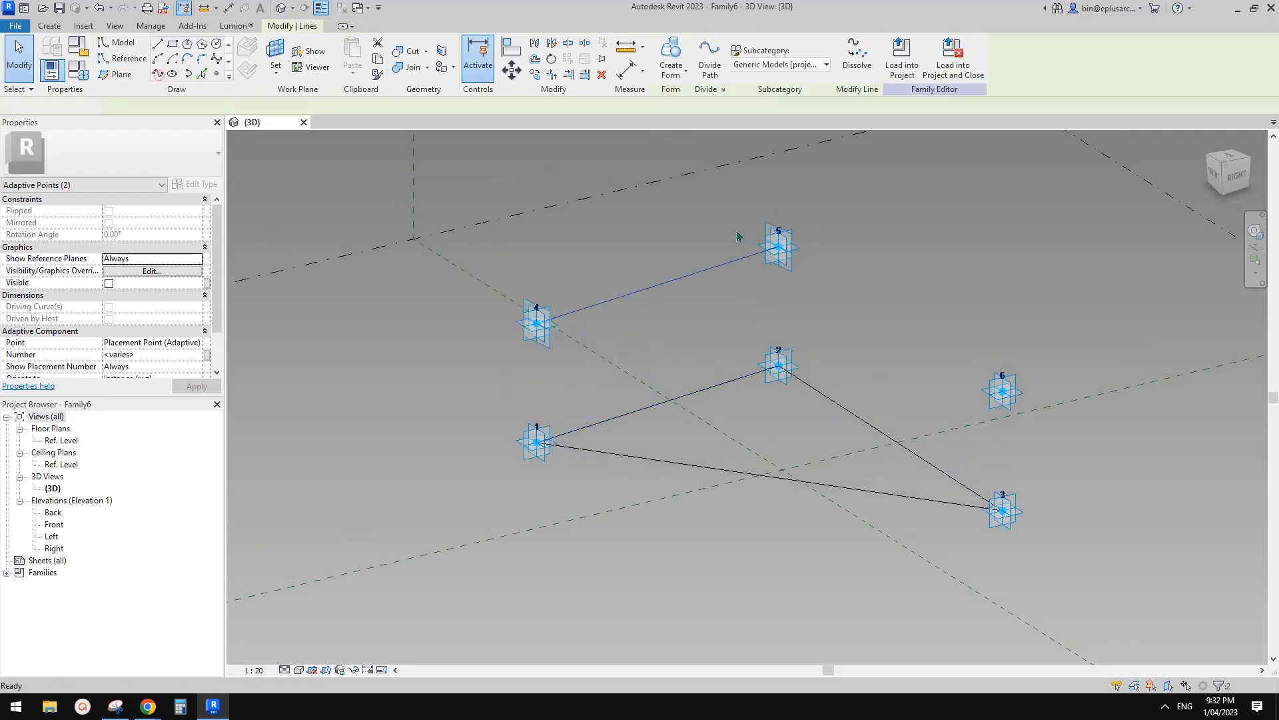
pyautogui.moveTo(728, 209); pyautogui.dragTo(850, 298)
pyautogui.keyDown('ctrl'); pyautogui.moveTo(943, 330); pyautogui.dragTo(1056, 438); pyautogui.keyUp('ctrl')
pyautogui.click(155, 72)
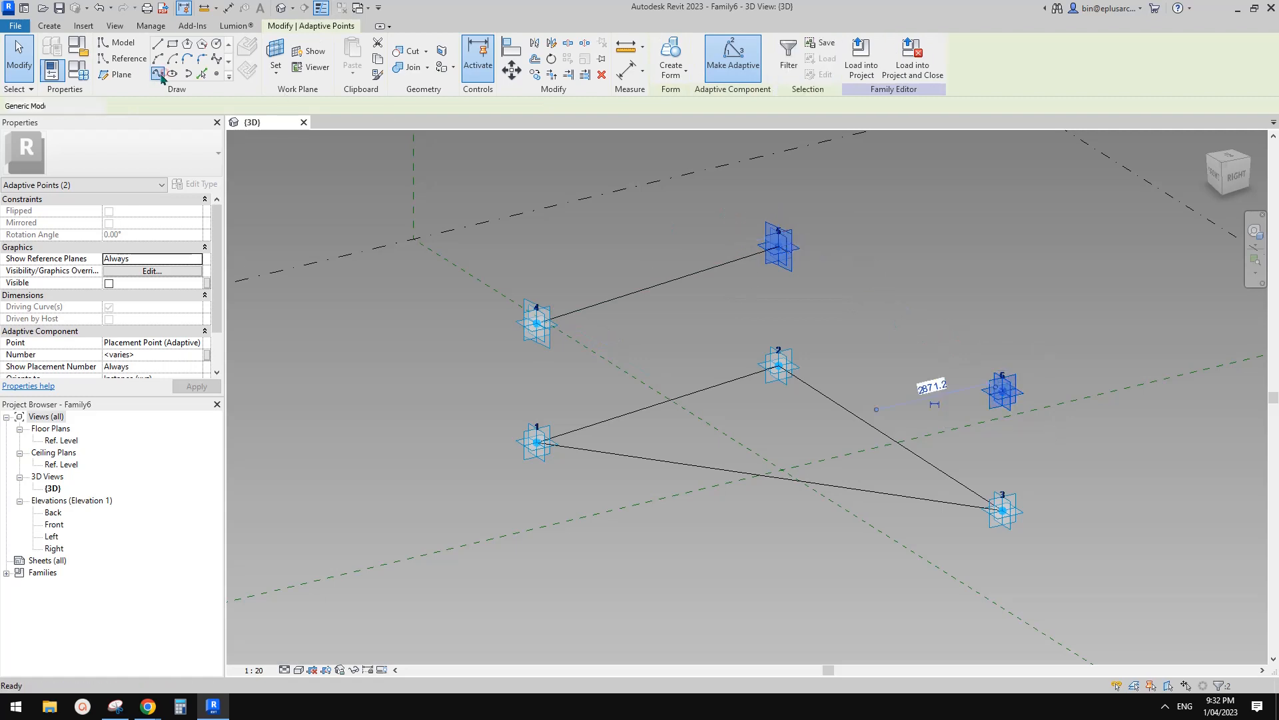
pyautogui.moveTo(503, 270); pyautogui.dragTo(586, 359)
pyautogui.keyDown('ctrl'); pyautogui.moveTo(936, 371); pyautogui.dragTo(1031, 422); pyautogui.keyUp('ctrl')
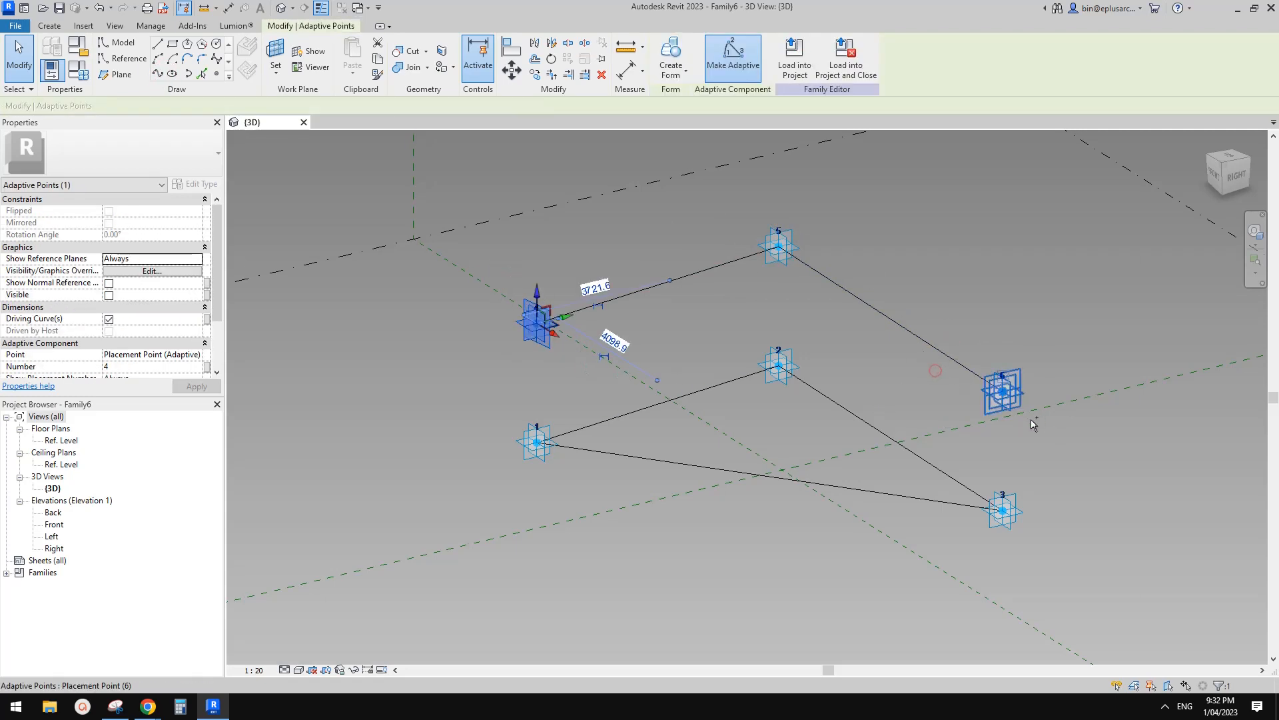
pyautogui.keyDown('ctrl'); pyautogui.click(1013, 400); pyautogui.keyUp('ctrl')
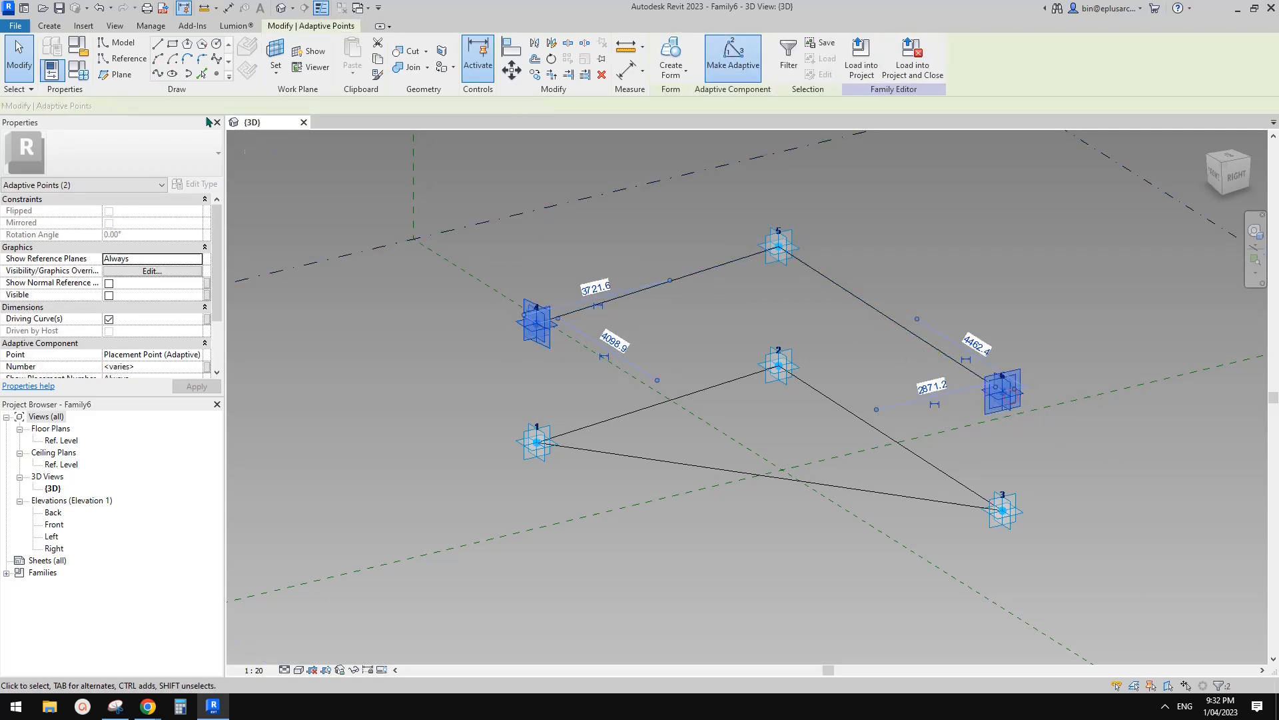
pyautogui.click(156, 72)
pyautogui.press('Escape')
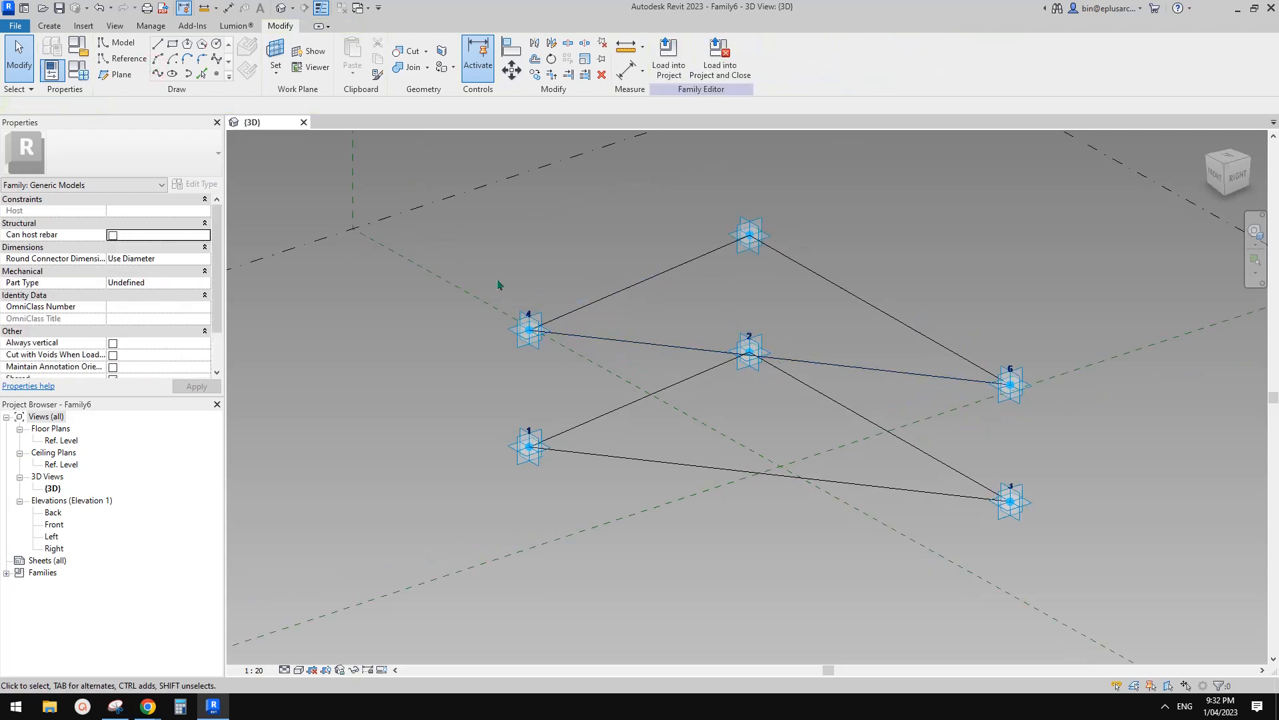
# Add vertical edge lines linking points 4–1, 5–2 and 6–3.
pyautogui.moveTo(482, 235); pyautogui.dragTo(586, 518)
pyautogui.click(156, 72)
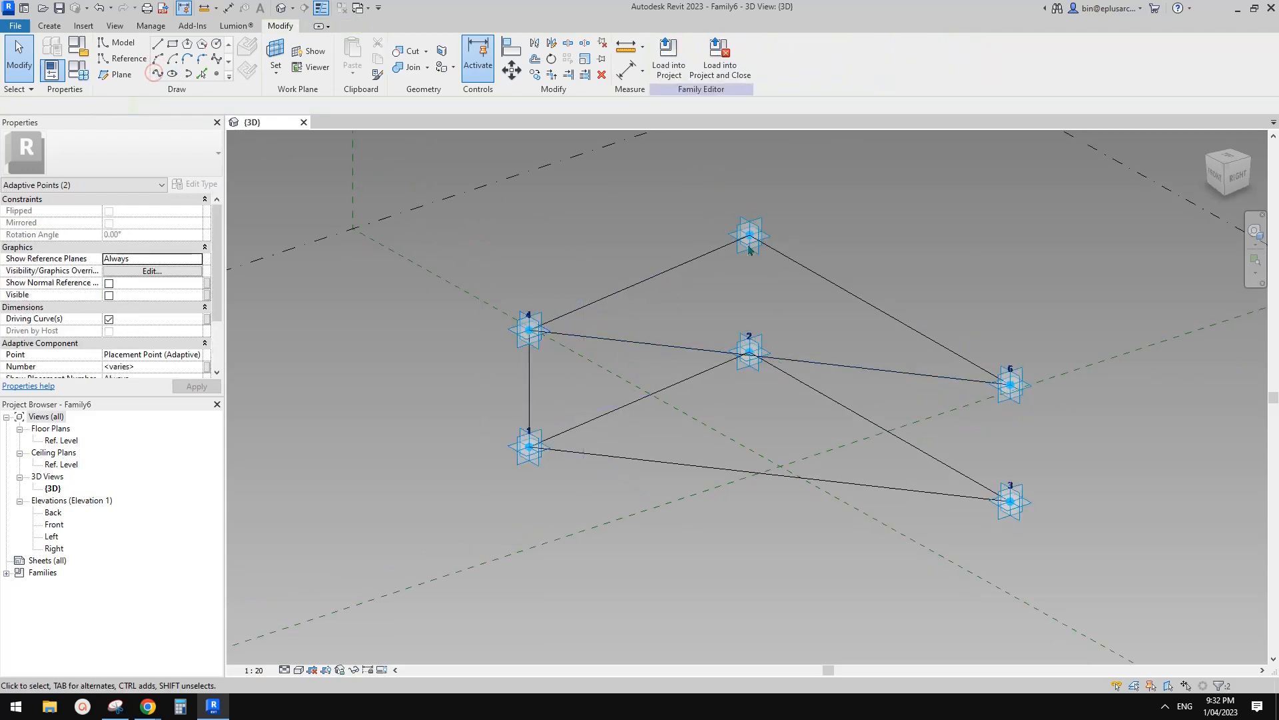
pyautogui.moveTo(711, 186); pyautogui.dragTo(842, 371)
pyautogui.click(156, 72)
pyautogui.moveTo(937, 271); pyautogui.dragTo(1060, 533)
pyautogui.click(156, 72)
pyautogui.press('Escape')
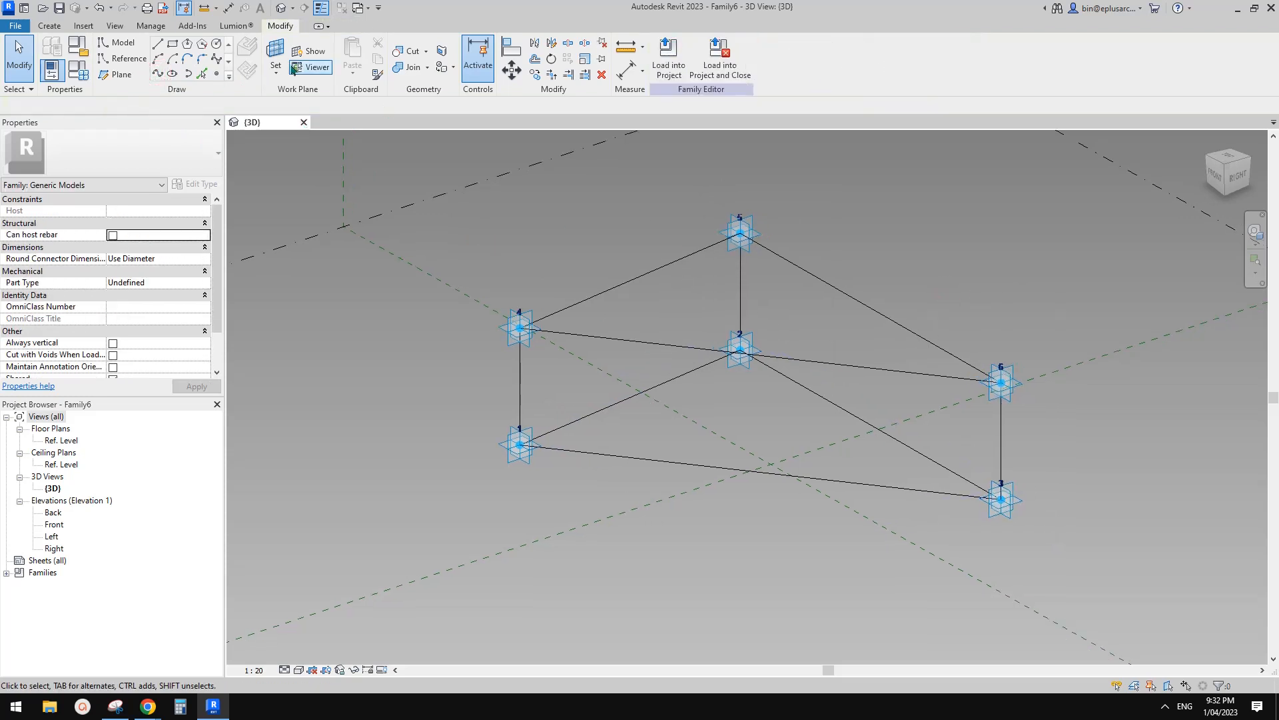
pyautogui.click(216, 73)
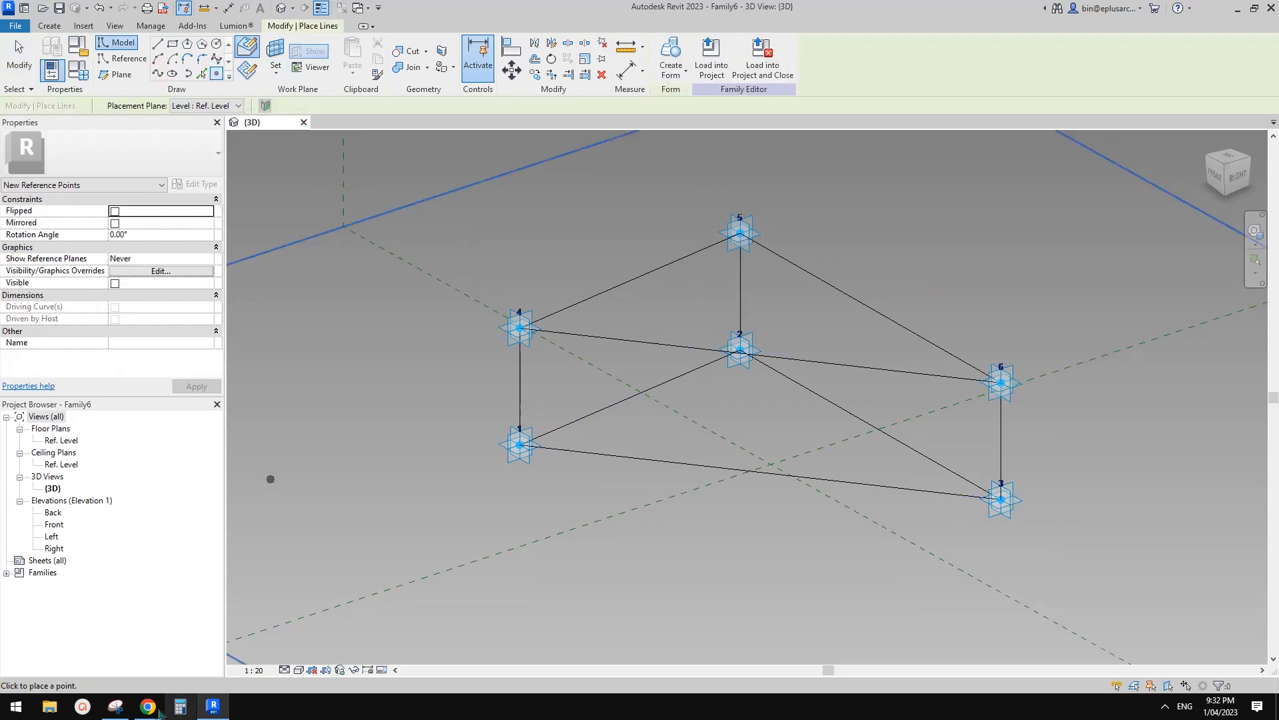
pyautogui.moveTo(152, 708)
pyautogui.click(223, 636)
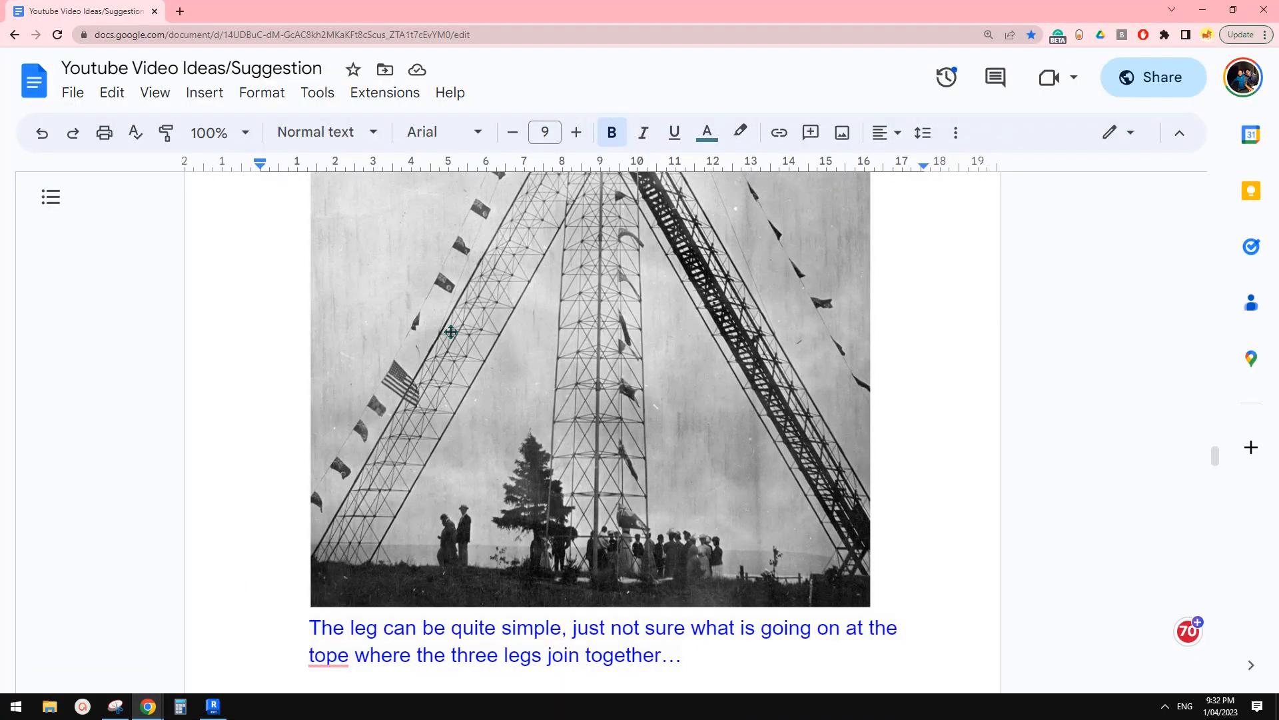
pyautogui.click(120, 707)
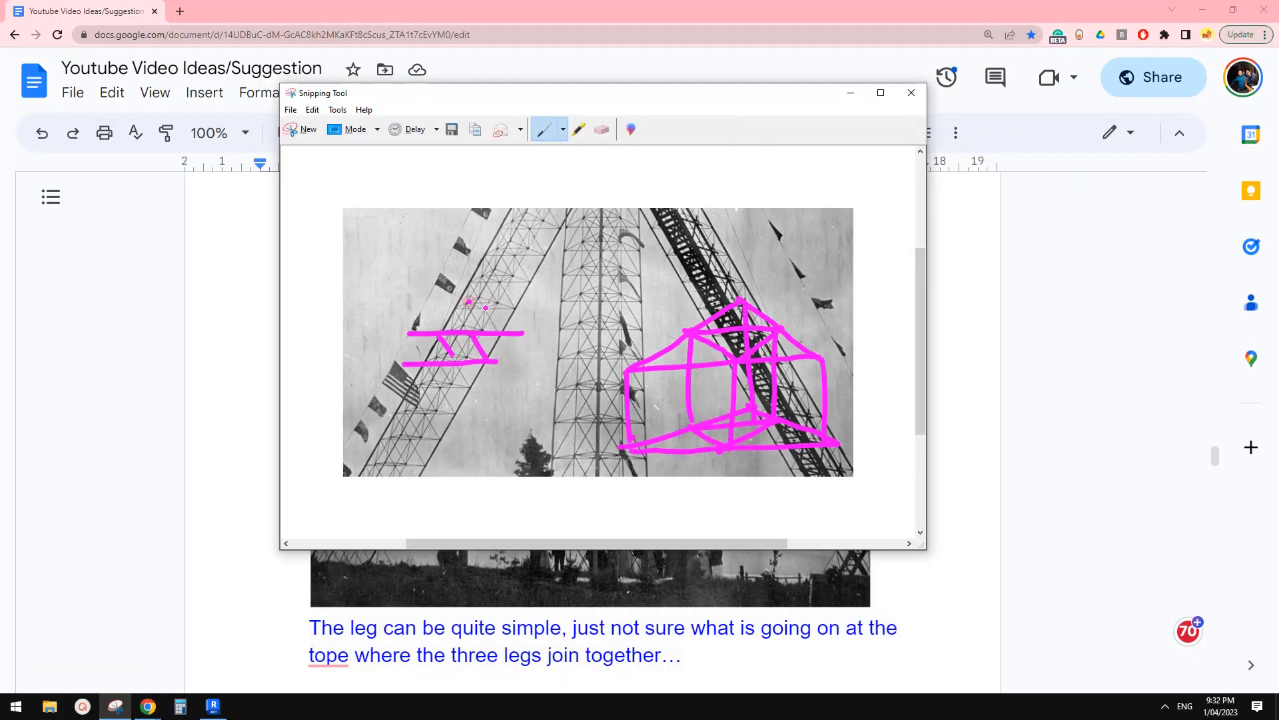
pyautogui.click(225, 703)
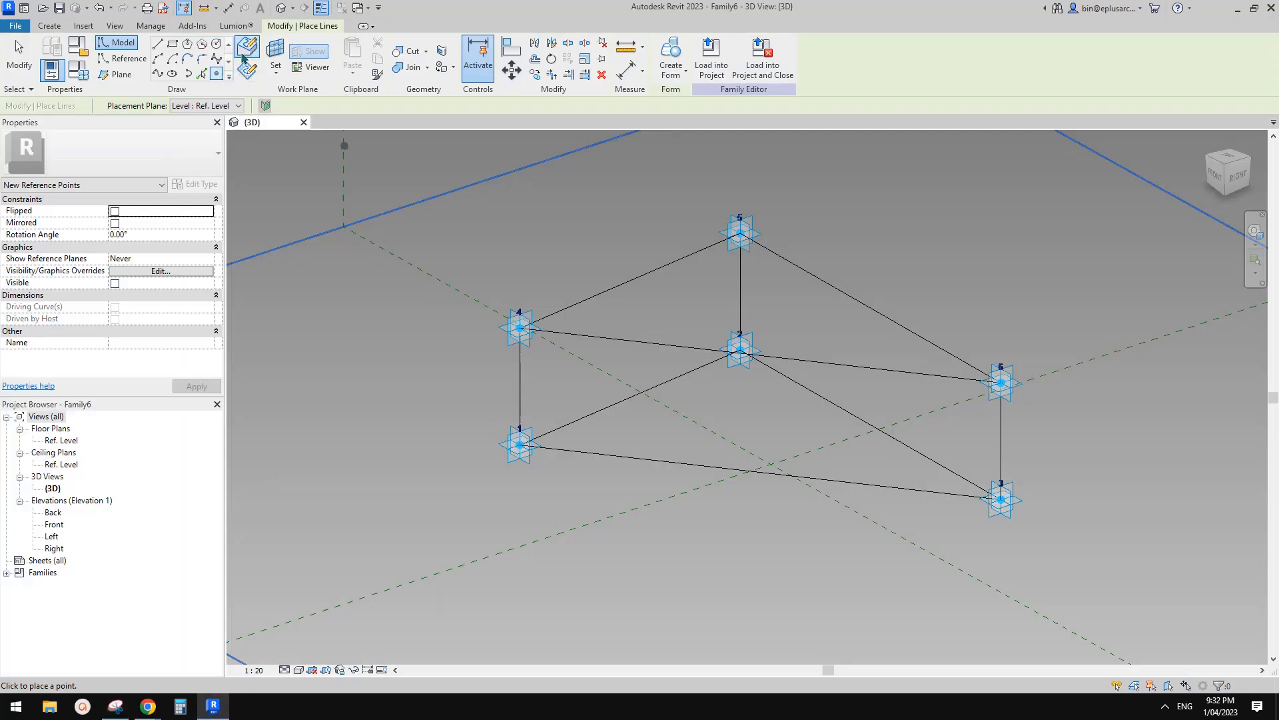
# Place reference points at the midpoints of edges 4–5, 1–2, 1–3, 2–3, 4–6 and 5–6.
pyautogui.click(631, 278)
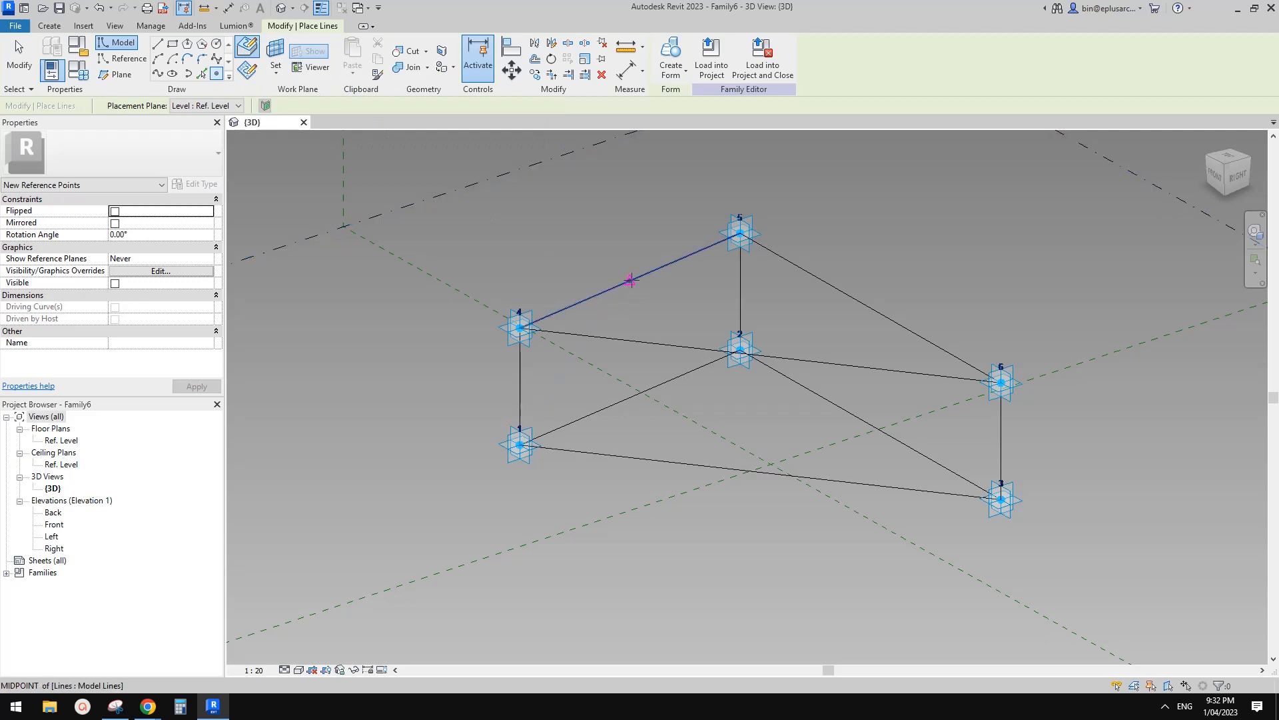
pyautogui.click(631, 397)
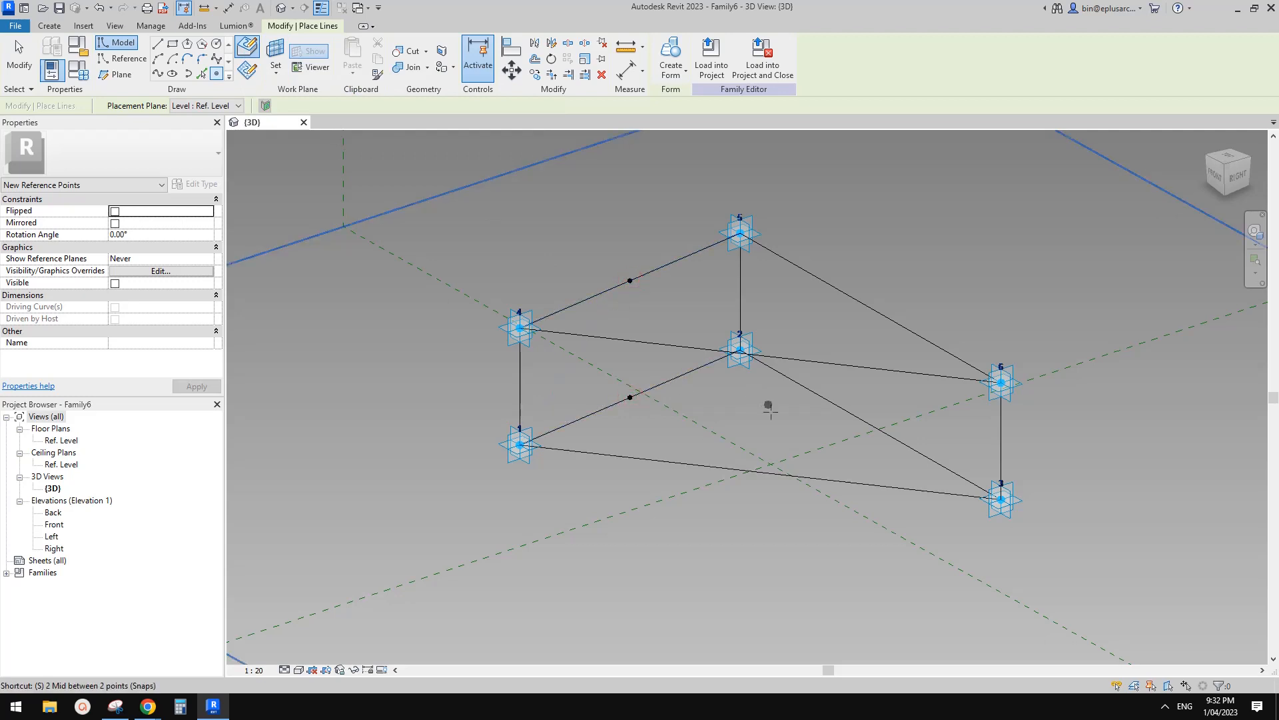
pyautogui.click(761, 471)
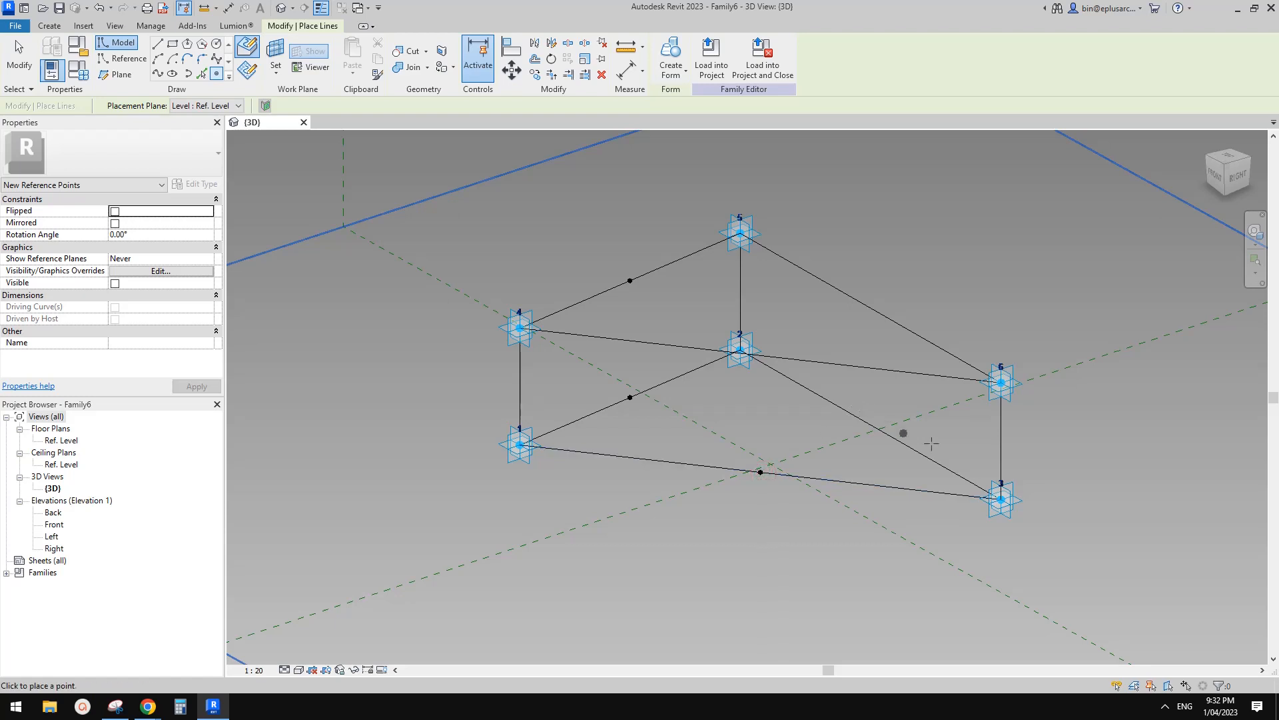
pyautogui.click(937, 465)
pyautogui.click(945, 378)
pyautogui.click(942, 346)
pyautogui.moveTo(751, 268); pyautogui.dragTo(720, 282, button='middle')
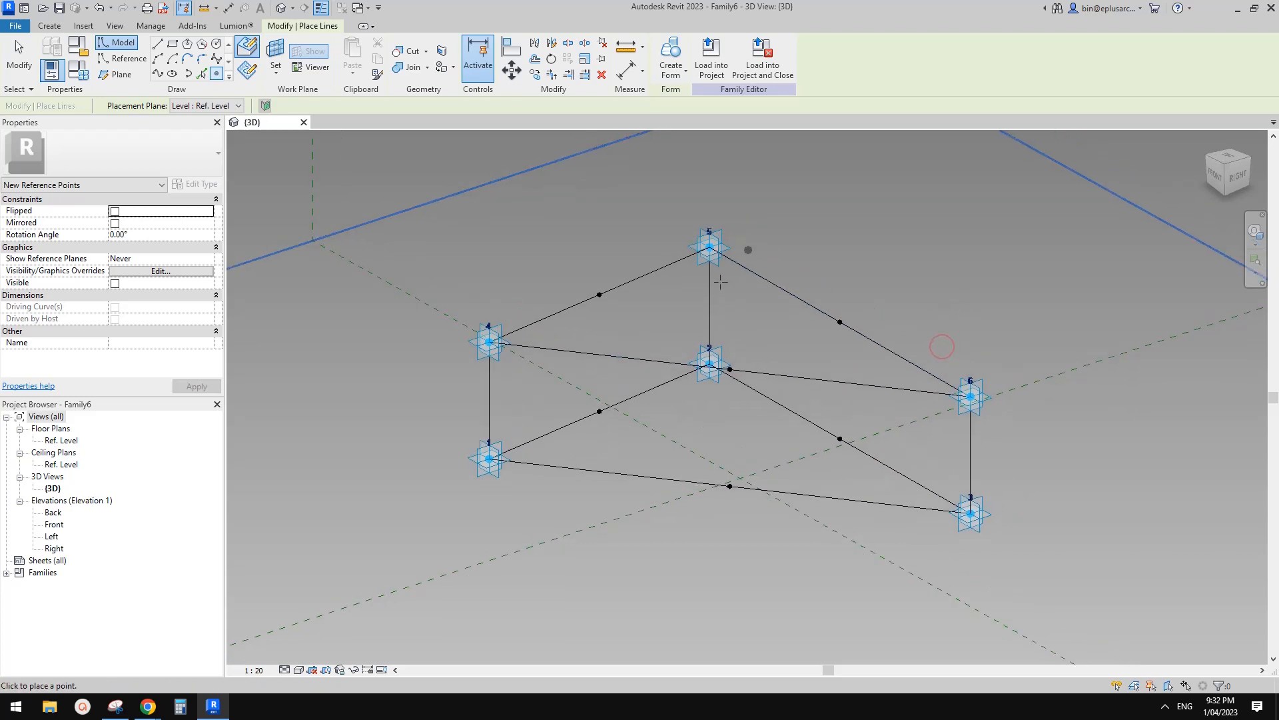
pyautogui.press('Escape')
pyautogui.press('Escape')
# Join the left, right, front and upper midpoint pairs with lines.
pyautogui.moveTo(569, 241); pyautogui.dragTo(621, 460)
pyautogui.click(158, 76)
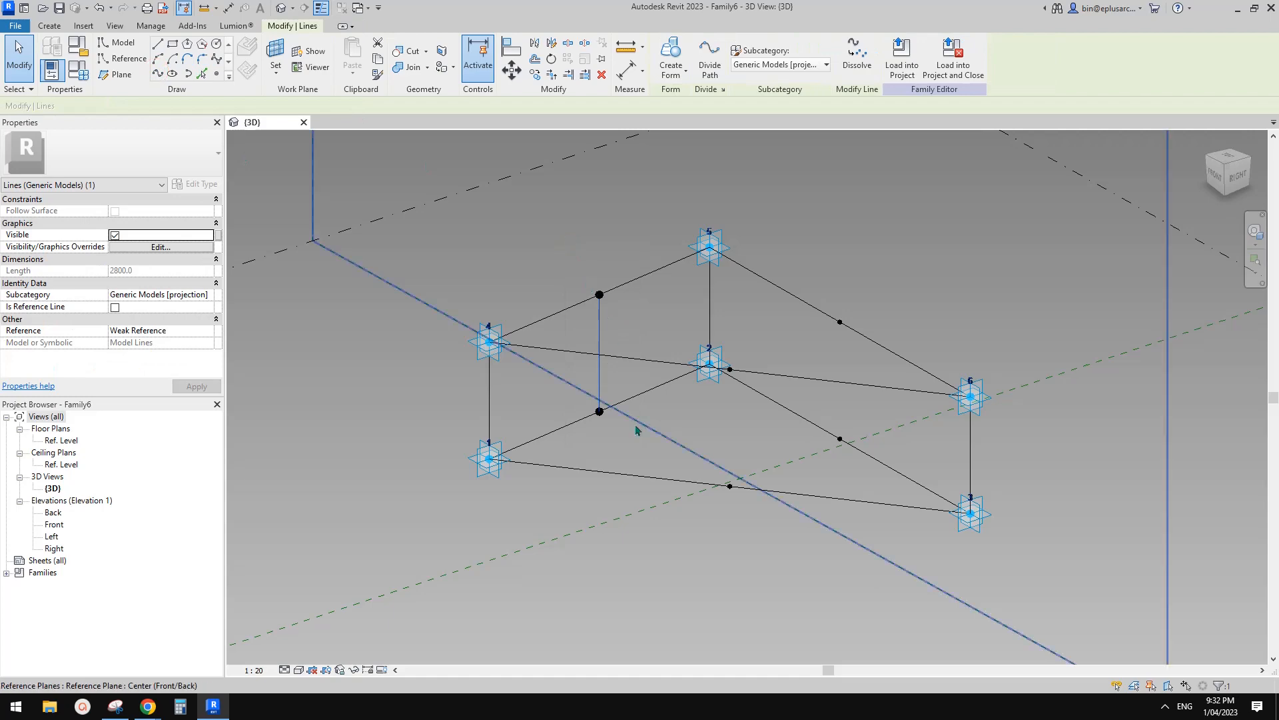
pyautogui.moveTo(871, 263); pyautogui.dragTo(824, 491)
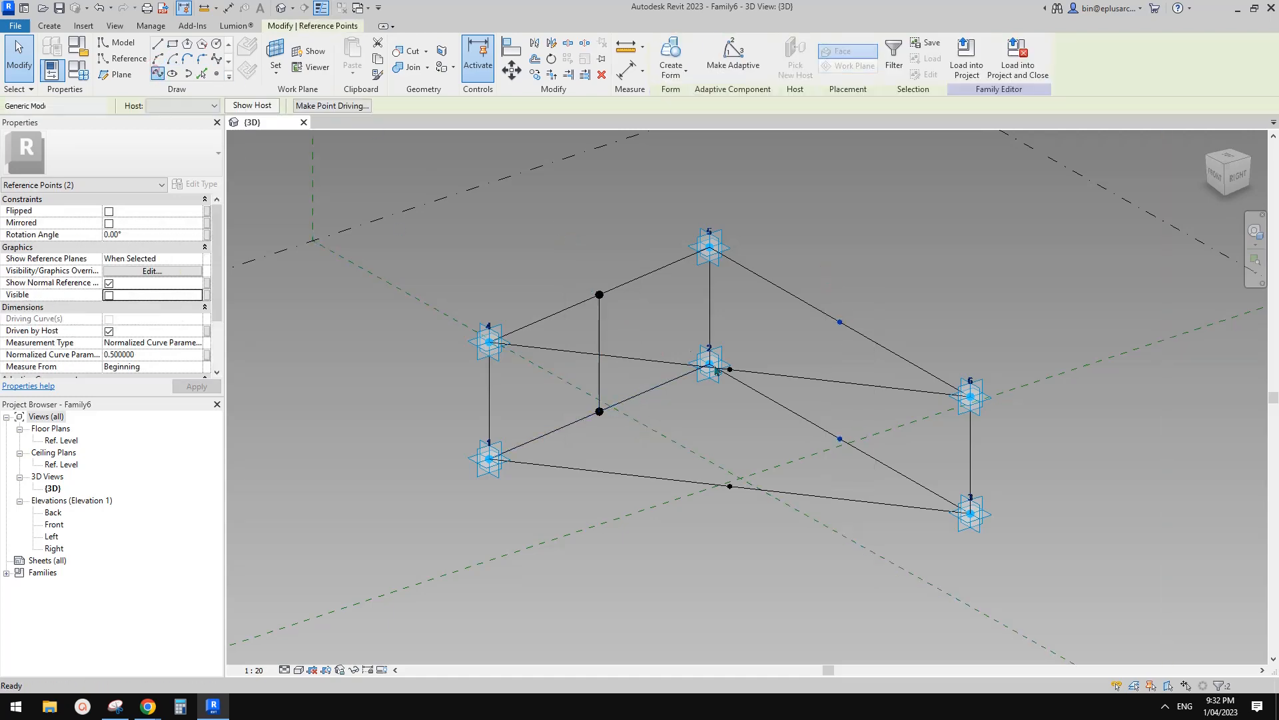
pyautogui.click(158, 72)
pyautogui.keyDown('shift'); pyautogui.moveTo(786, 400); pyautogui.dragTo(808, 413, button='middle'); pyautogui.keyUp('shift')
pyautogui.moveTo(733, 353); pyautogui.dragTo(776, 516)
pyautogui.click(158, 72)
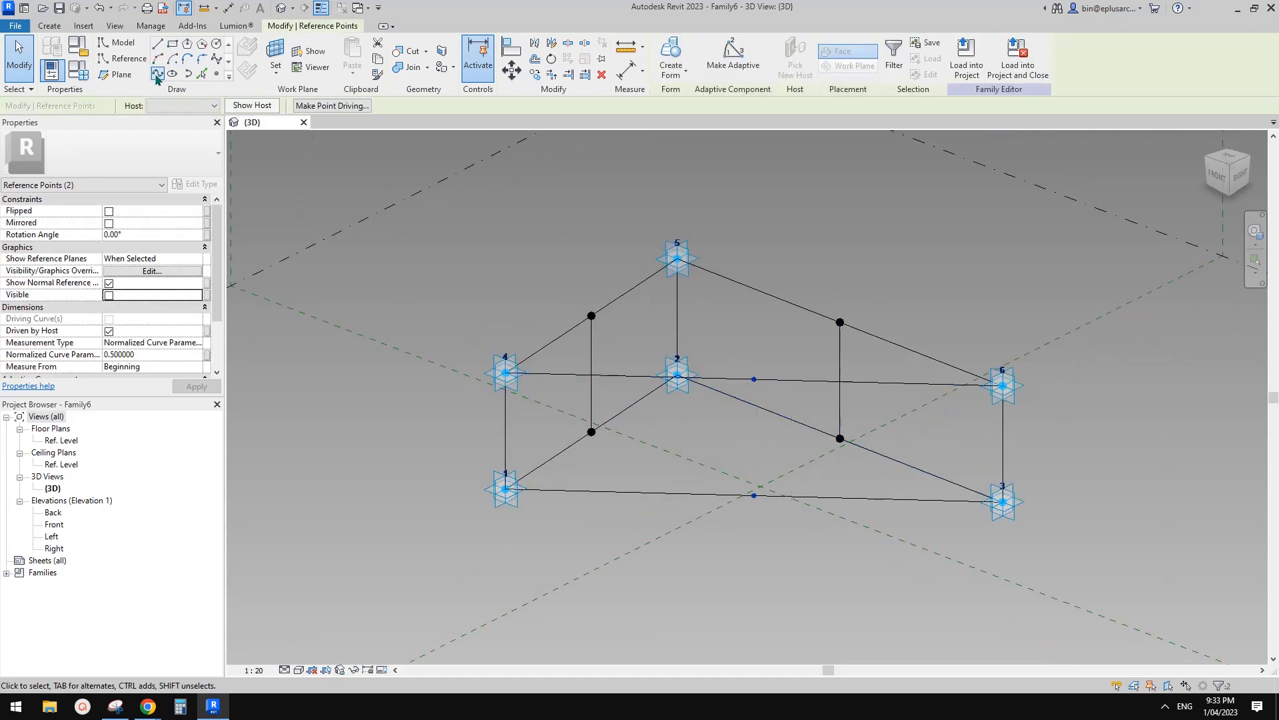
pyautogui.keyDown('shift'); pyautogui.moveTo(639, 248); pyautogui.dragTo(566, 277, button='middle'); pyautogui.keyUp('shift')
pyautogui.moveTo(559, 268); pyautogui.dragTo(633, 331)
pyautogui.keyDown('ctrl'); pyautogui.moveTo(823, 272); pyautogui.dragTo(869, 337); pyautogui.keyUp('ctrl')
pyautogui.click(158, 75)
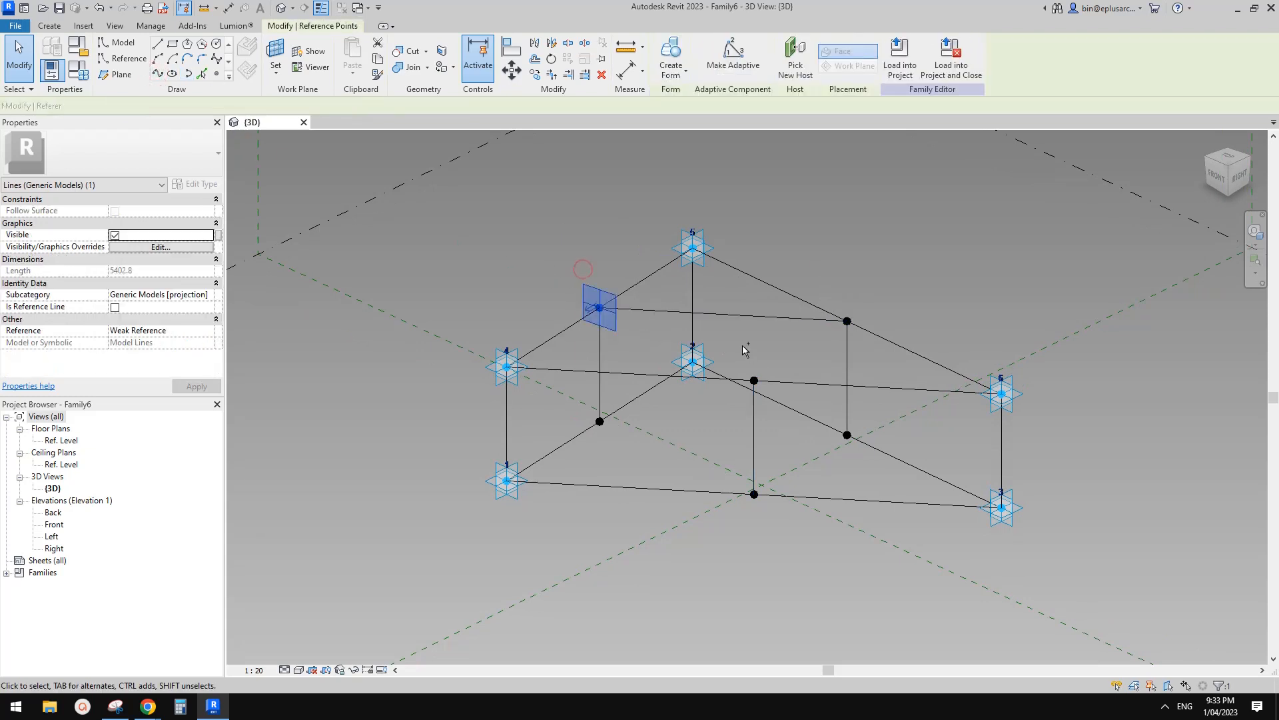
# Connect the remaining middle-level and lower midpoint pairs with lines.
pyautogui.click(599, 307)
pyautogui.click(251, 143)
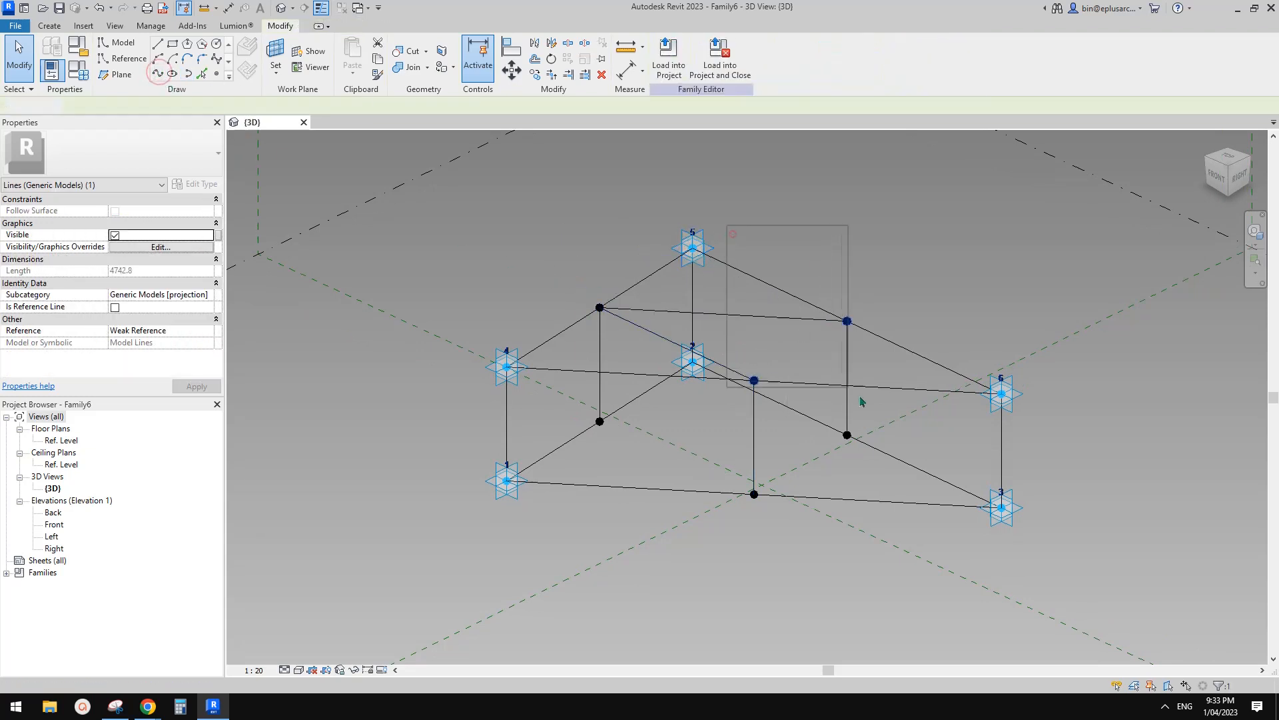
pyautogui.click(158, 74)
pyautogui.moveTo(708, 403); pyautogui.dragTo(895, 526)
pyautogui.click(158, 74)
pyautogui.moveTo(559, 405); pyautogui.dragTo(768, 521)
pyautogui.click(158, 75)
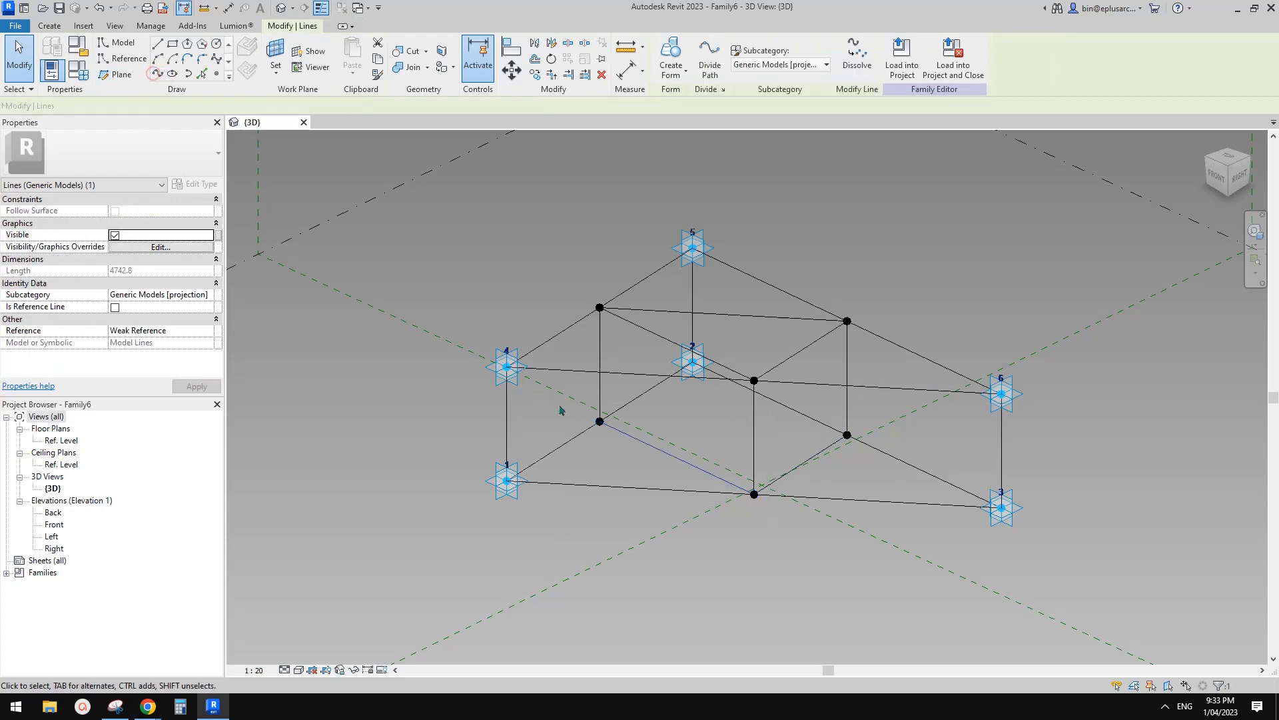
pyautogui.moveTo(551, 400); pyautogui.dragTo(862, 471)
pyautogui.click(158, 75)
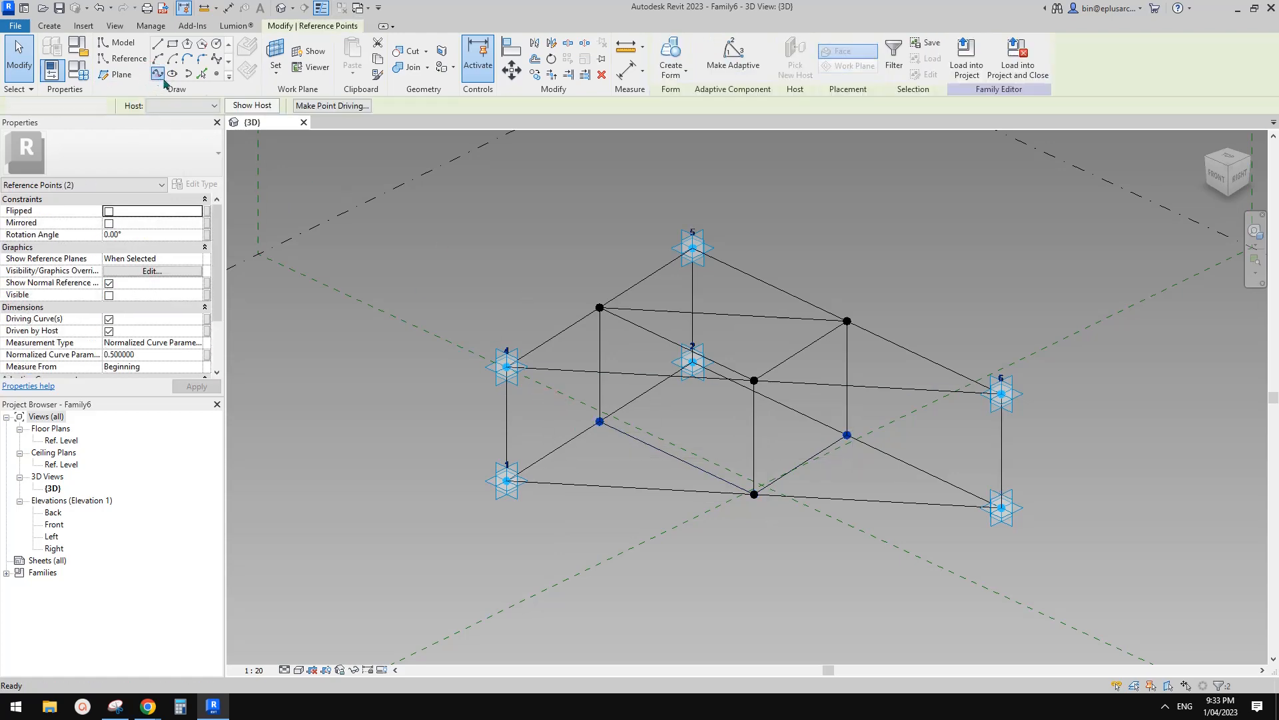
pyautogui.moveTo(877, 422)
pyautogui.keyDown('shift'); pyautogui.mouseDown(button='middle')
pyautogui.moveTo(728, 377)
pyautogui.moveTo(845, 368)
pyautogui.moveTo(766, 408)
pyautogui.moveTo(718, 497)
pyautogui.moveTo(787, 447)
pyautogui.moveTo(877, 443)
pyautogui.moveTo(748, 452)
pyautogui.moveTo(790, 479)
pyautogui.moveTo(780, 473)
pyautogui.mouseUp(button='middle'); pyautogui.keyUp('shift')
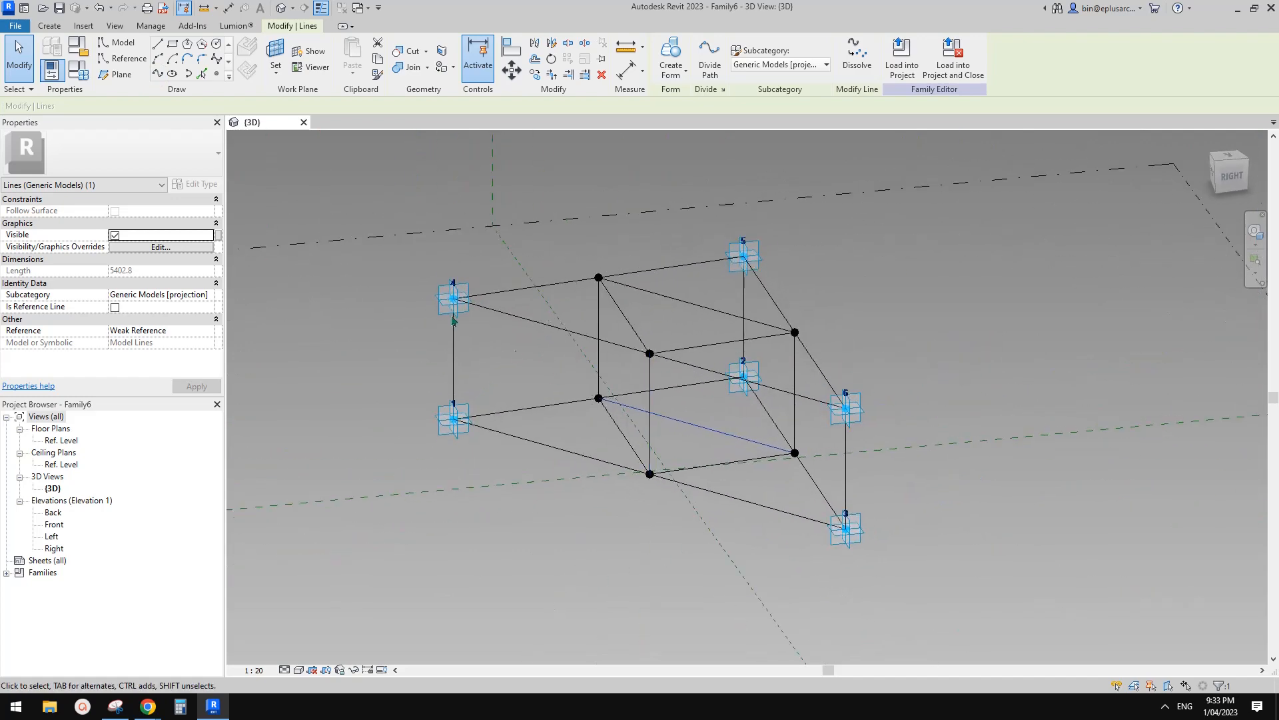
# Select the lower-edge midpoint together with point 6 to set up a brace.
pyautogui.moveTo(408, 258); pyautogui.dragTo(493, 354)
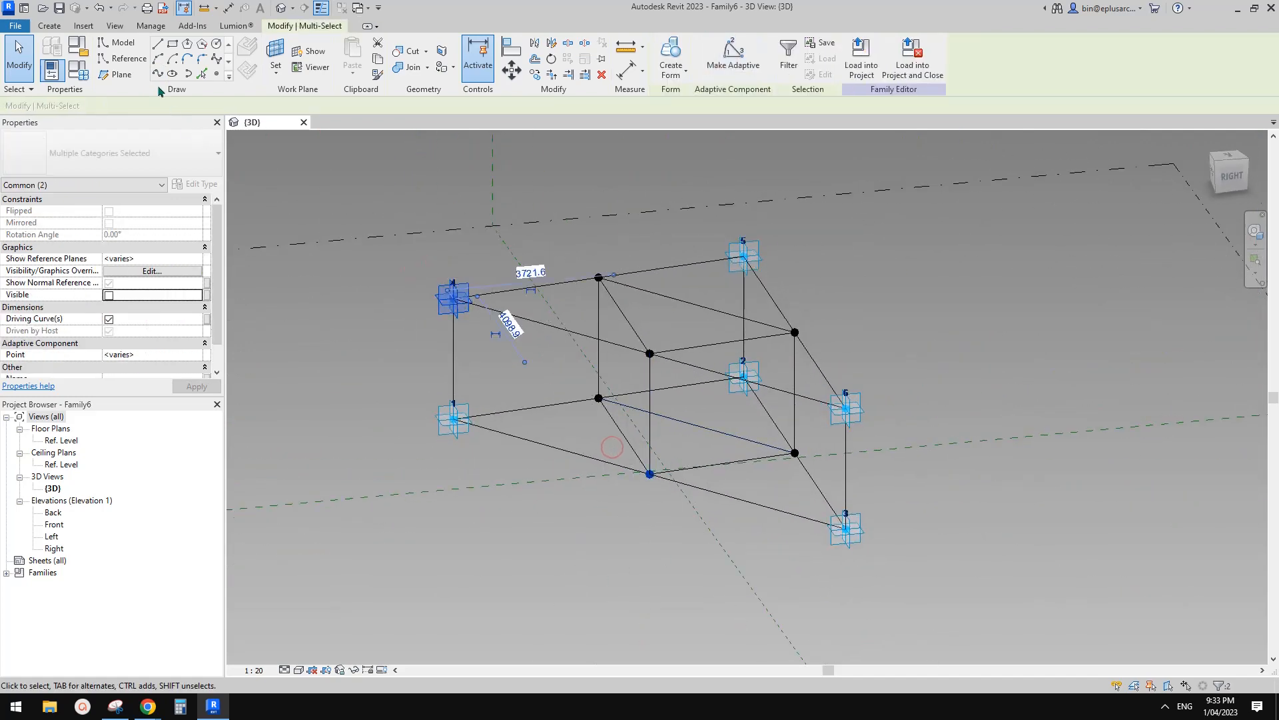
pyautogui.keyDown('shift'); pyautogui.moveTo(685, 315); pyautogui.dragTo(645, 423, button='middle'); pyautogui.keyUp('shift')
pyautogui.moveTo(640, 407); pyautogui.dragTo(708, 486)
pyautogui.keyDown('ctrl'); pyautogui.click(913, 371); pyautogui.keyUp('ctrl')
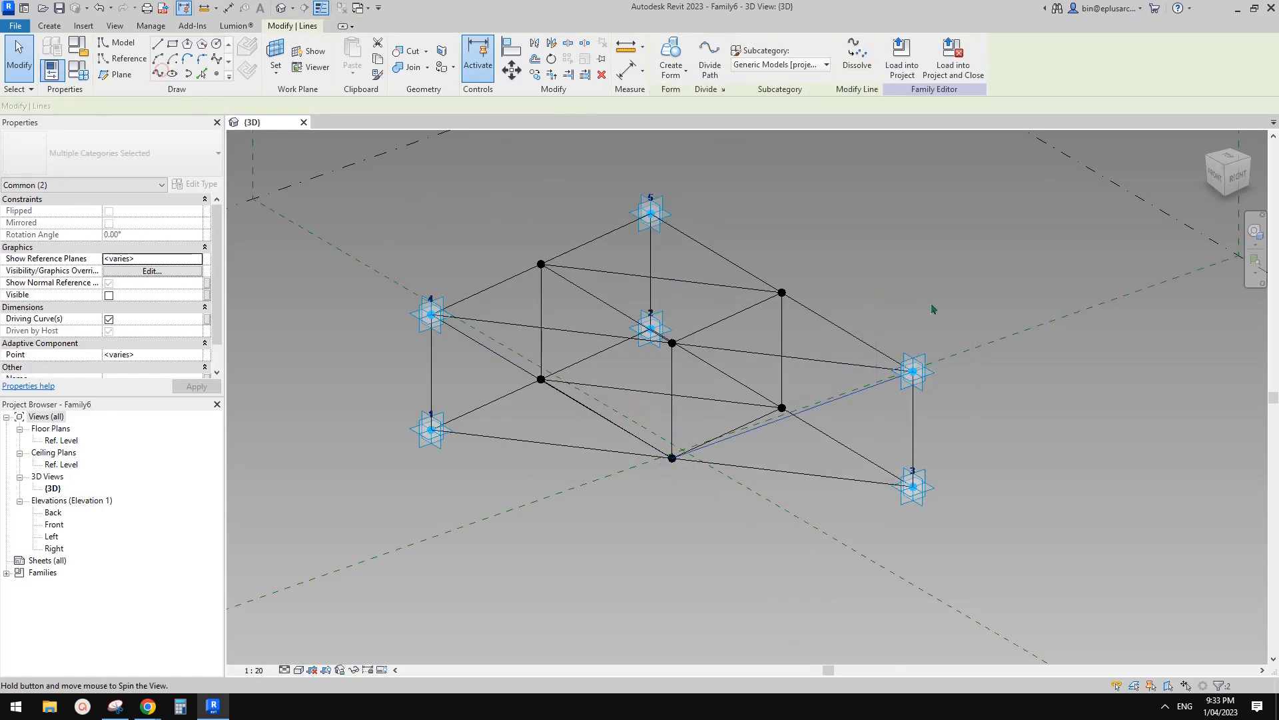
pyautogui.keyDown('shift'); pyautogui.moveTo(929, 306); pyautogui.dragTo(899, 340, button='middle'); pyautogui.keyUp('shift')
pyautogui.moveTo(877, 298); pyautogui.dragTo(957, 409)
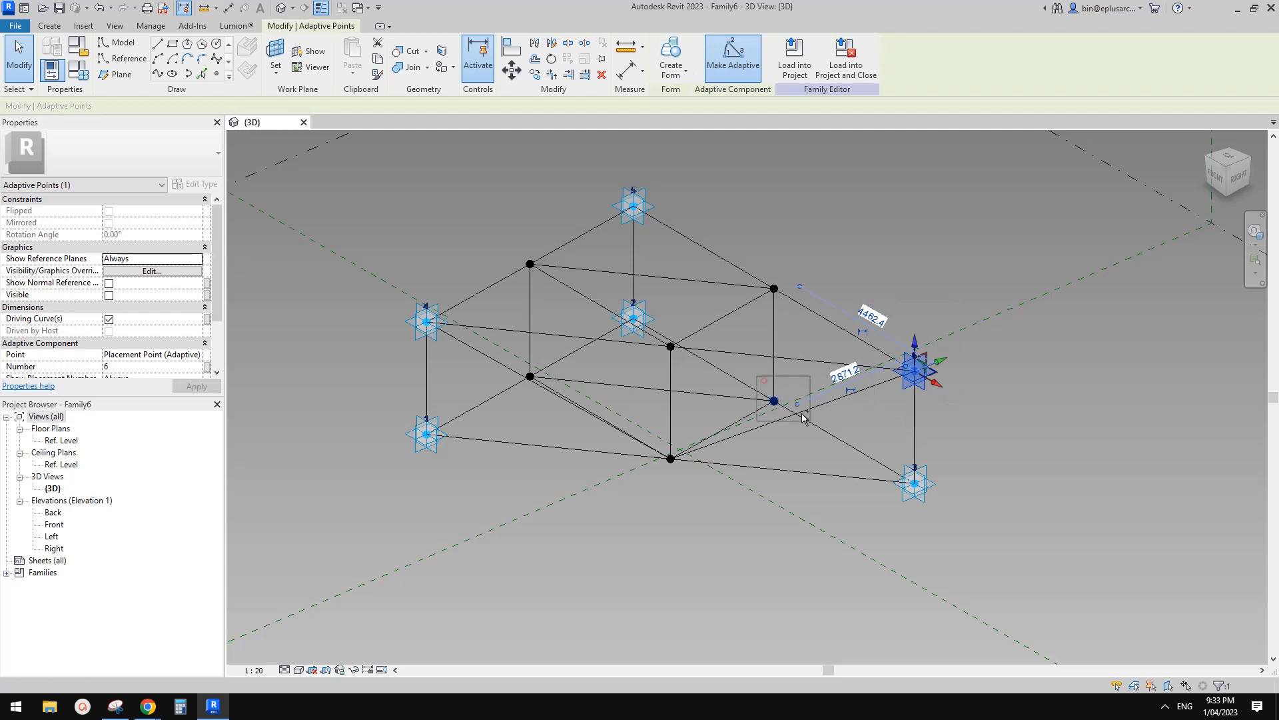
# Brace corner point 5 to an edge midpoint with a line.
pyautogui.click(793, 398)
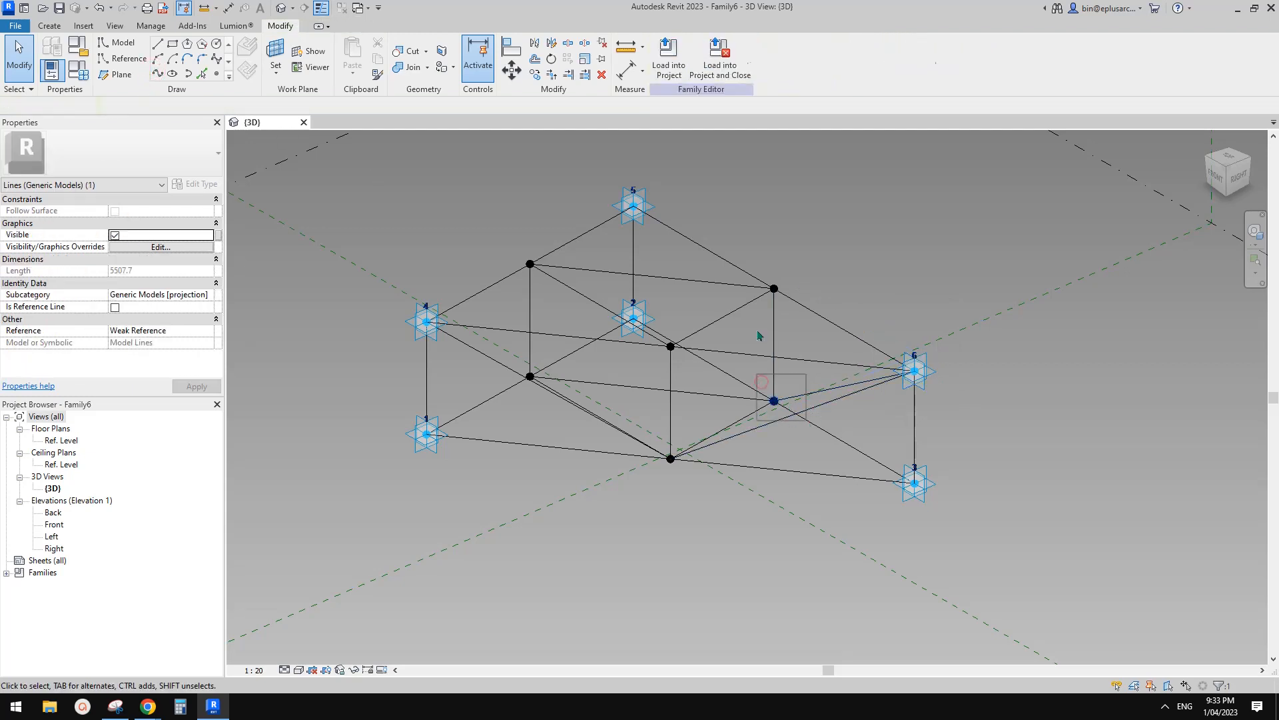
pyautogui.click(774, 401)
pyautogui.keyDown('ctrl'); pyautogui.click(633, 204); pyautogui.keyUp('ctrl')
pyautogui.click(159, 73)
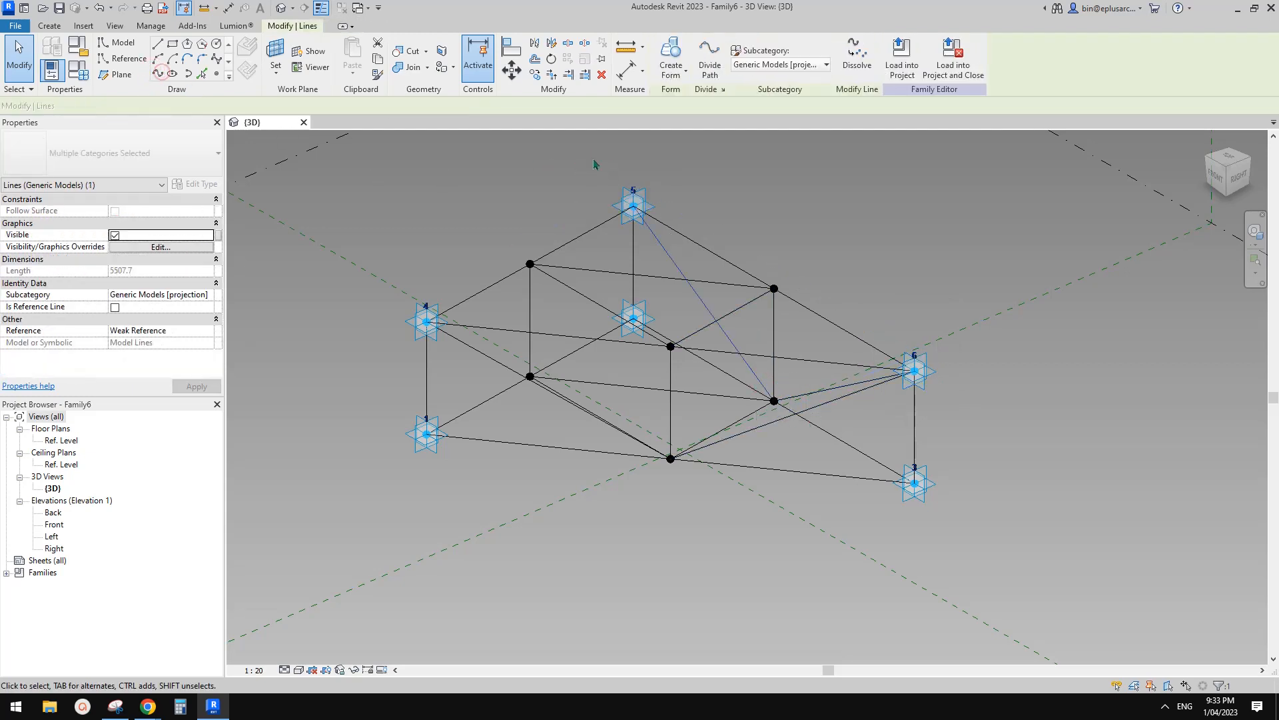
pyautogui.click(633, 205)
pyautogui.keyDown('ctrl'); pyautogui.click(529, 376); pyautogui.keyUp('ctrl')
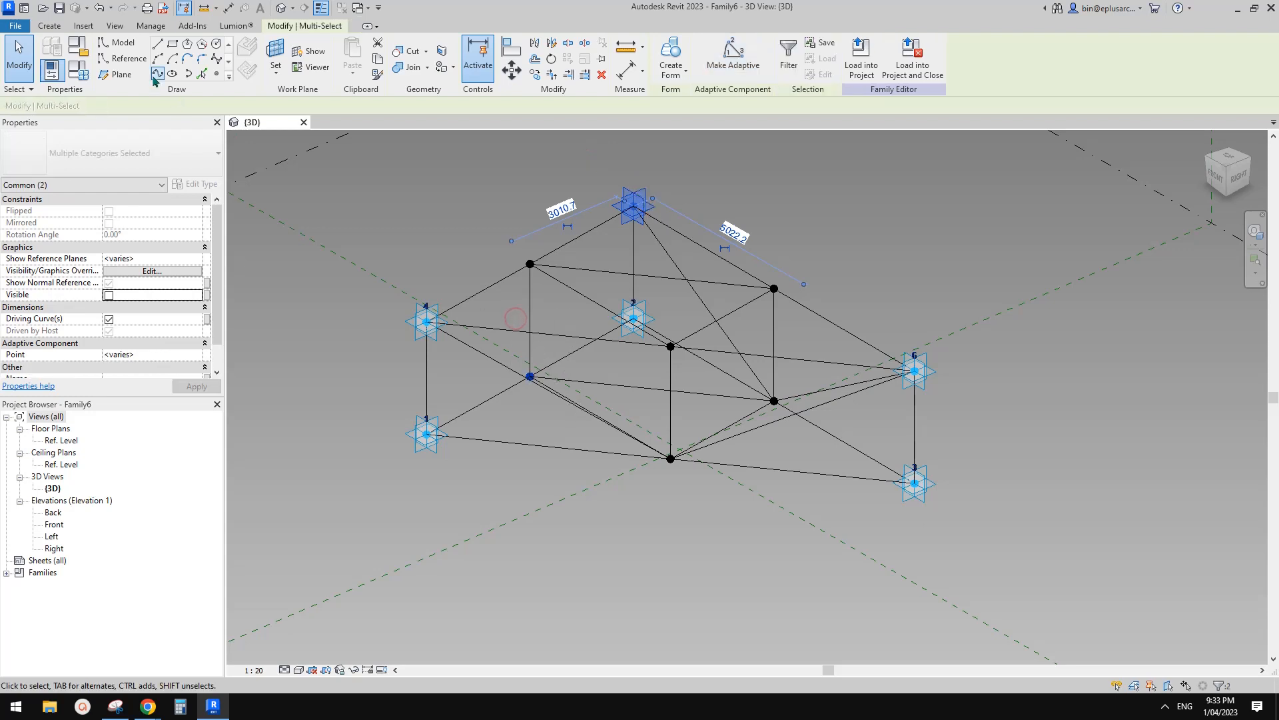
pyautogui.press('Escape')
# Check the point 4 brace from several angles and compare with the Docs tower photo.
pyautogui.moveTo(393, 240); pyautogui.dragTo(459, 359)
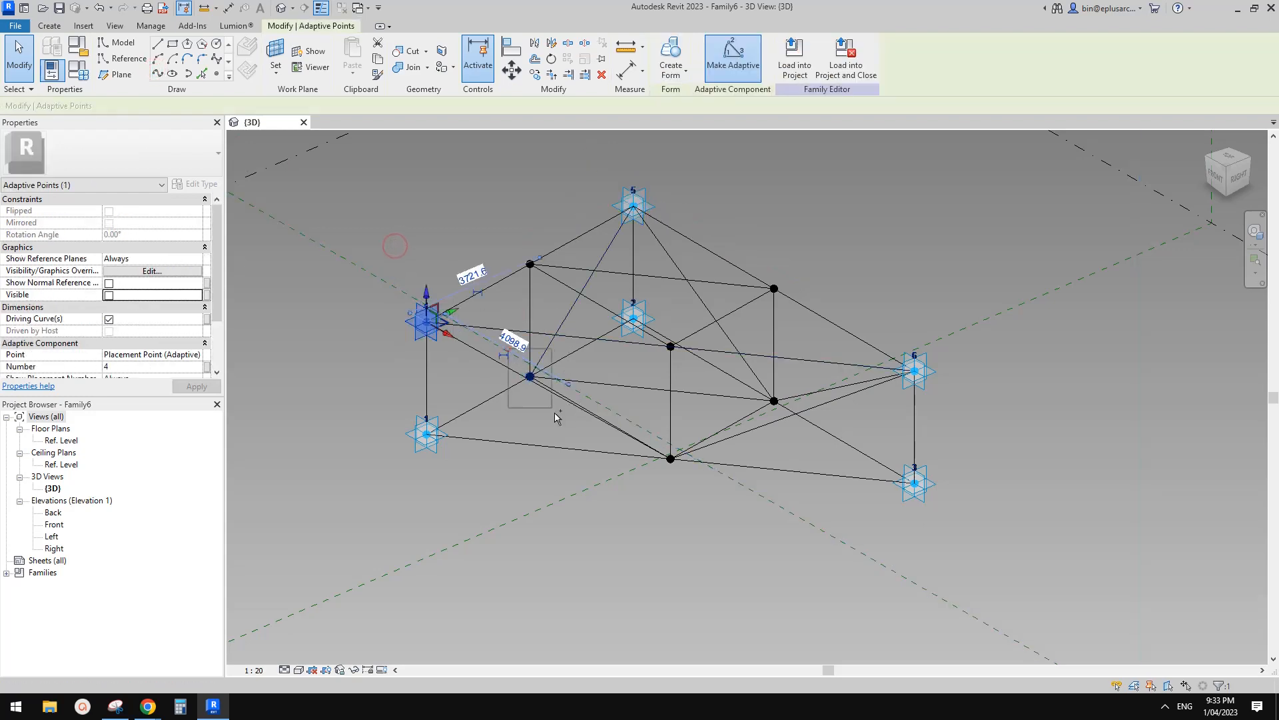
pyautogui.click(470, 326)
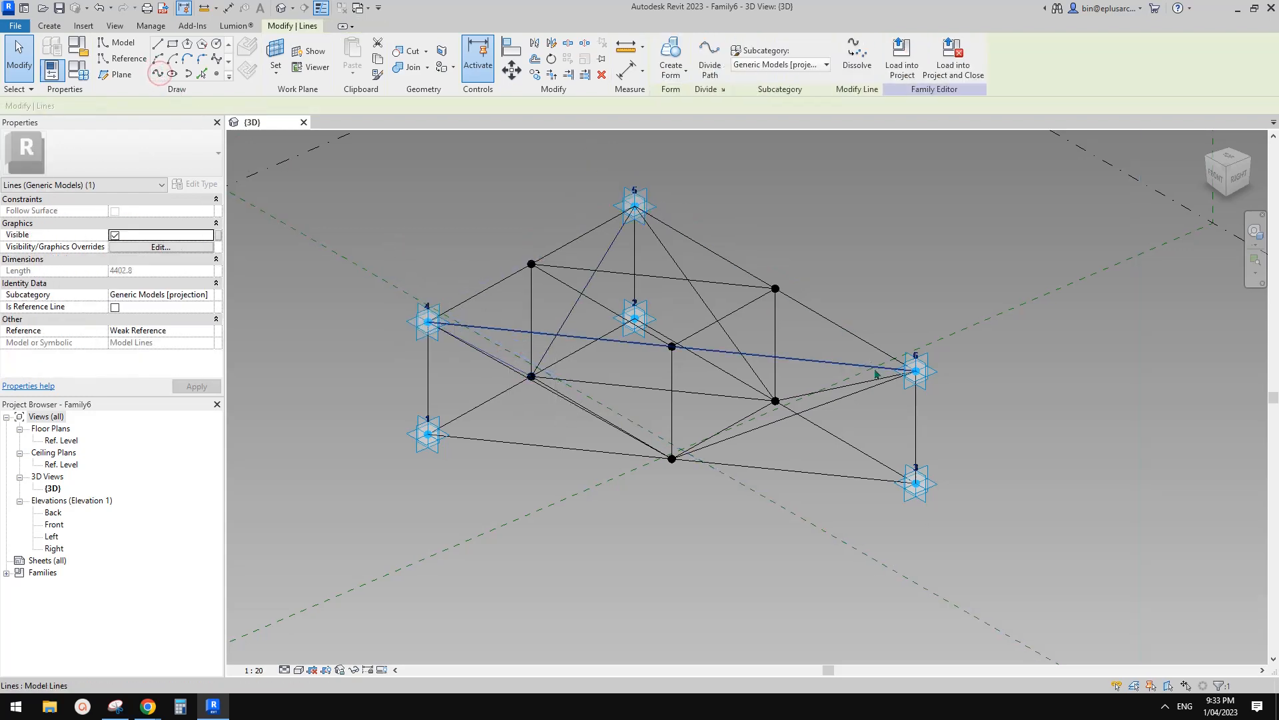
pyautogui.keyDown('shift'); pyautogui.moveTo(470, 325); pyautogui.dragTo(751, 310, button='middle'); pyautogui.keyUp('shift')
pyautogui.press('Escape')
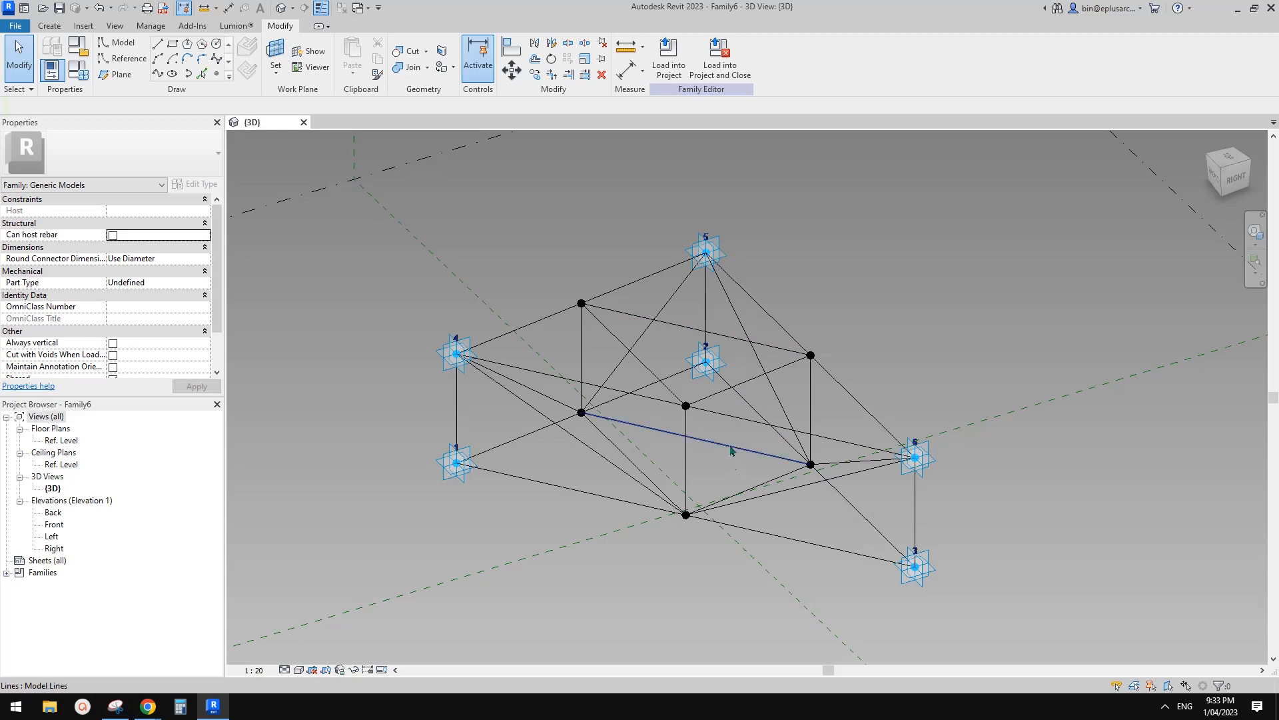
pyautogui.moveTo(731, 450)
pyautogui.mouseDown(button='middle')
pyautogui.moveTo(703, 427)
pyautogui.moveTo(740, 439)
pyautogui.mouseUp(button='middle')
pyautogui.scroll(5, 682, 423)
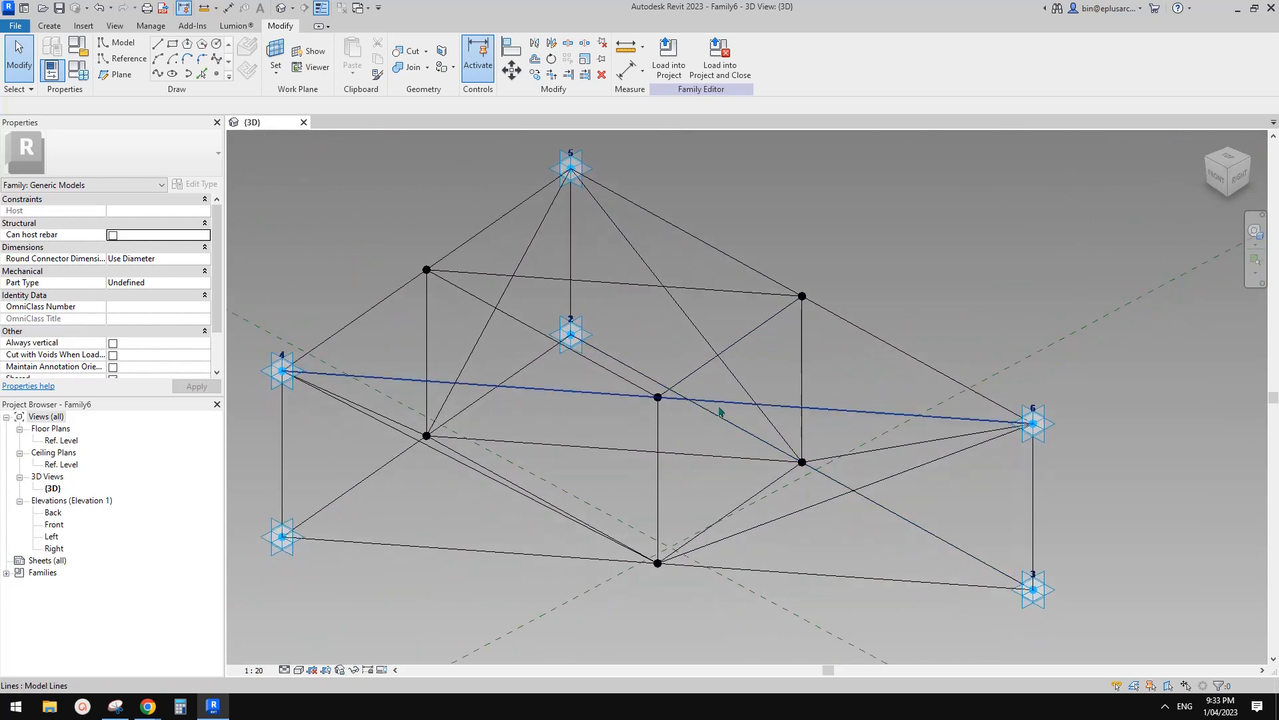
pyautogui.keyDown('shift'); pyautogui.moveTo(722, 411); pyautogui.dragTo(628, 331, button='middle'); pyautogui.keyUp('shift')
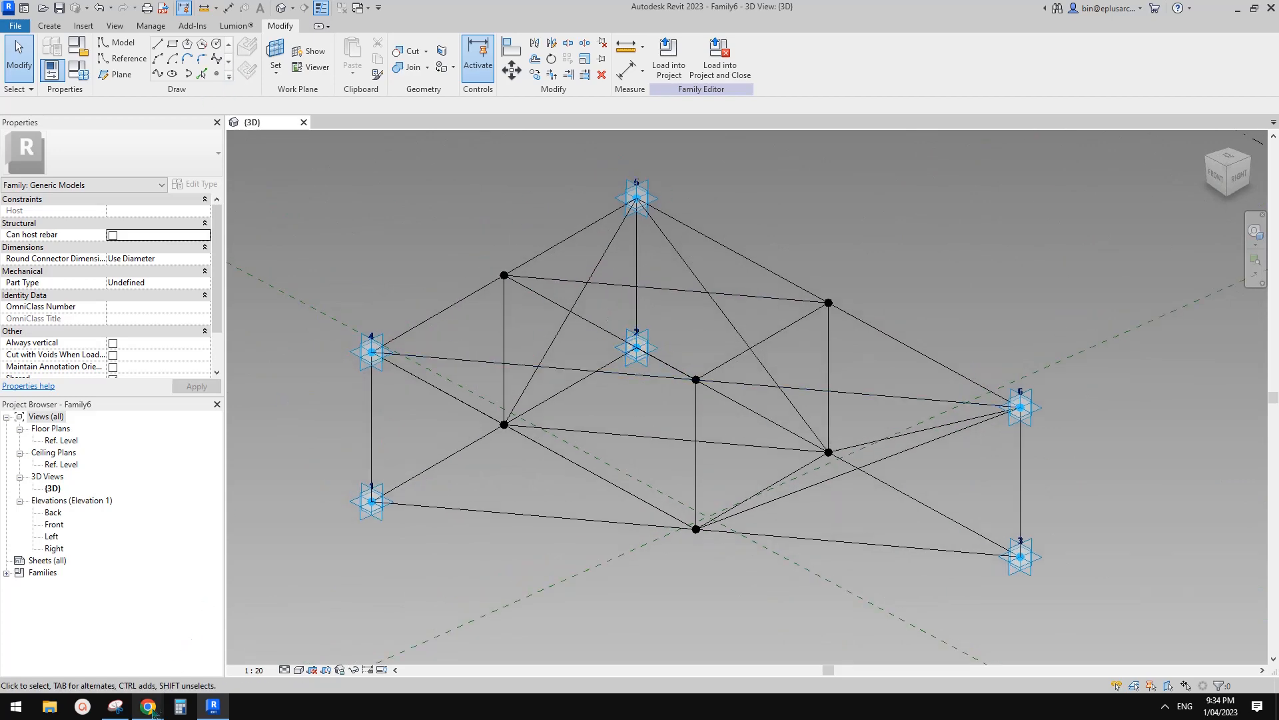
pyautogui.moveTo(151, 710)
pyautogui.click(228, 640)
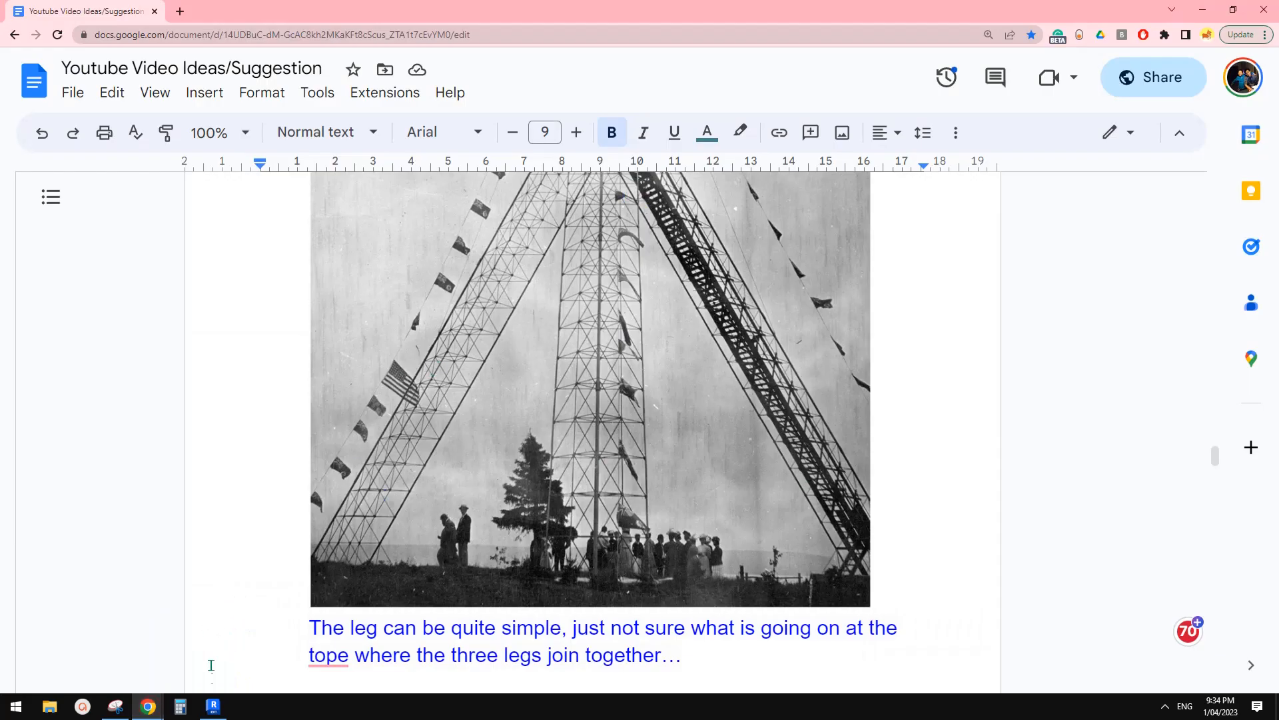
pyautogui.click(214, 706)
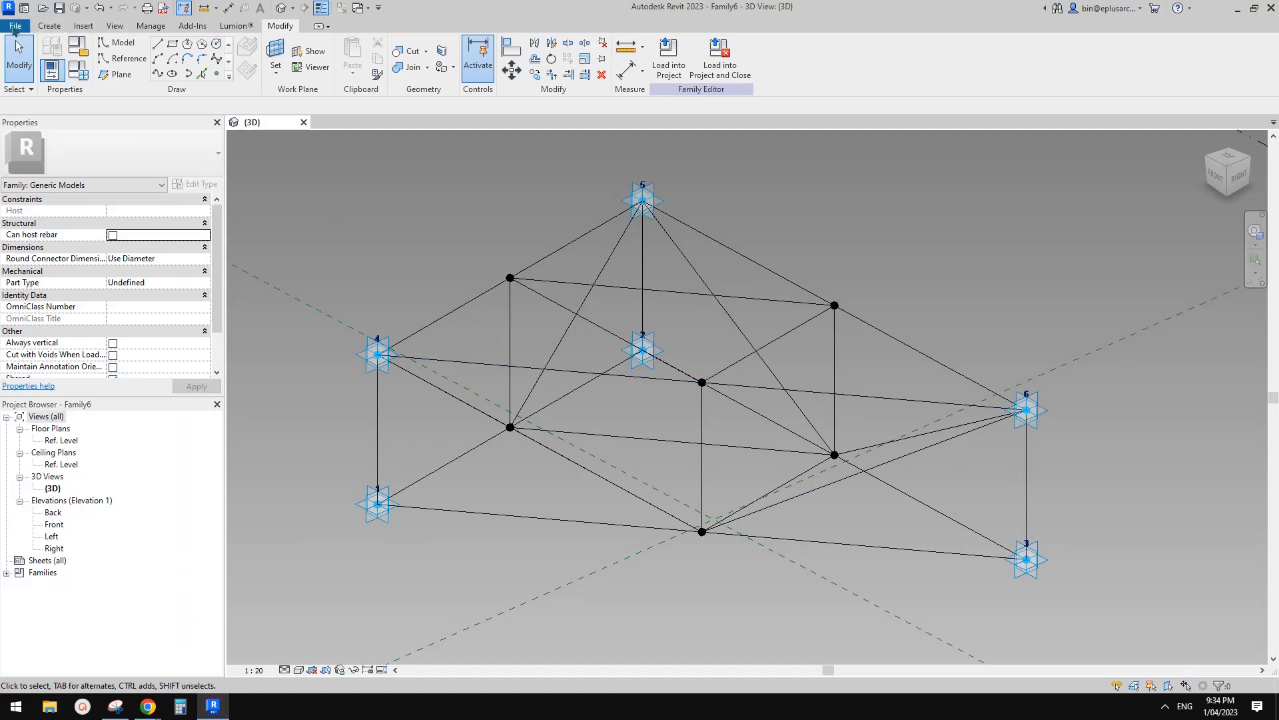
# Start a second family, Family7, from the Metric Generic Model Adaptive.rft template.
pyautogui.click(15, 25)
pyautogui.moveTo(79, 78)
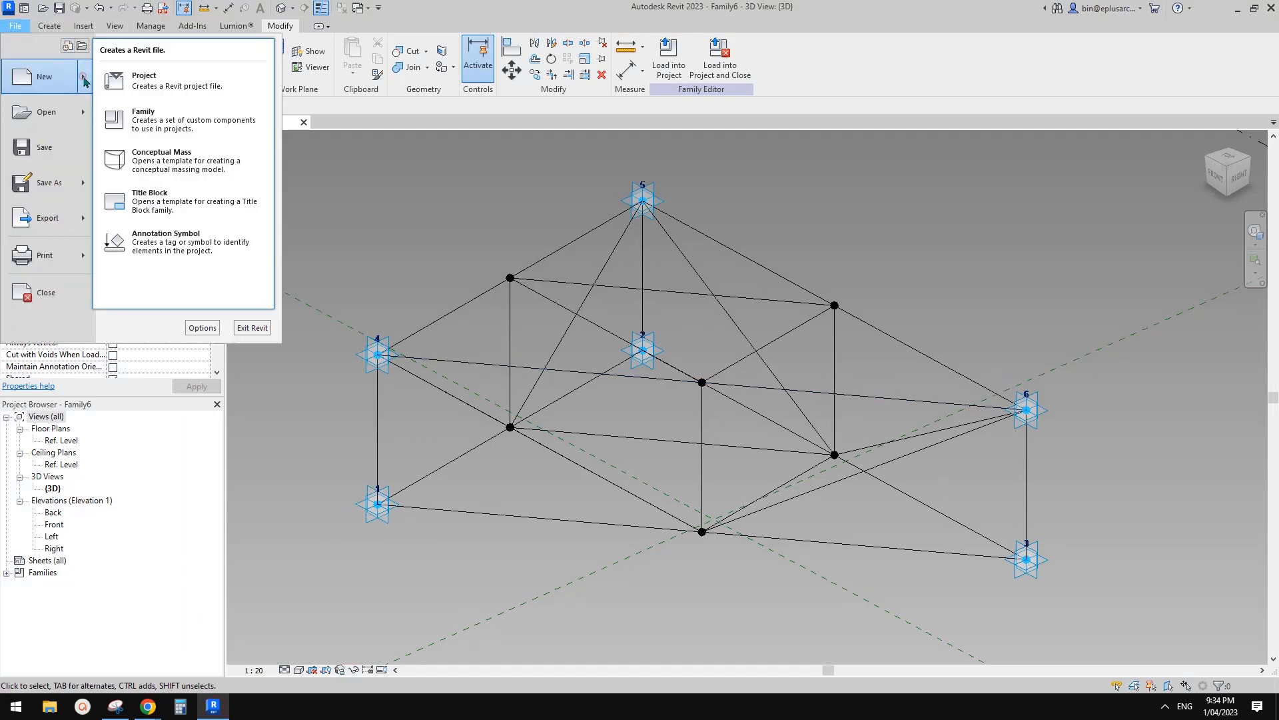
pyautogui.click(169, 113)
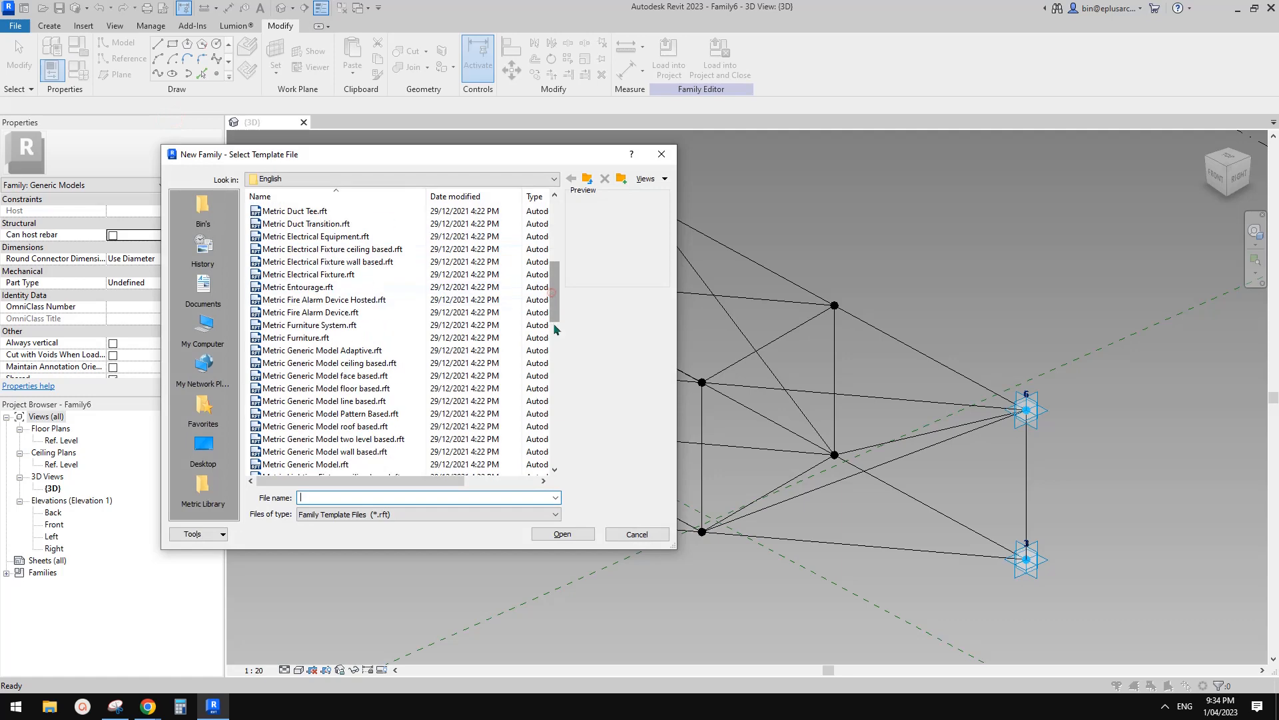
pyautogui.click(555, 329)
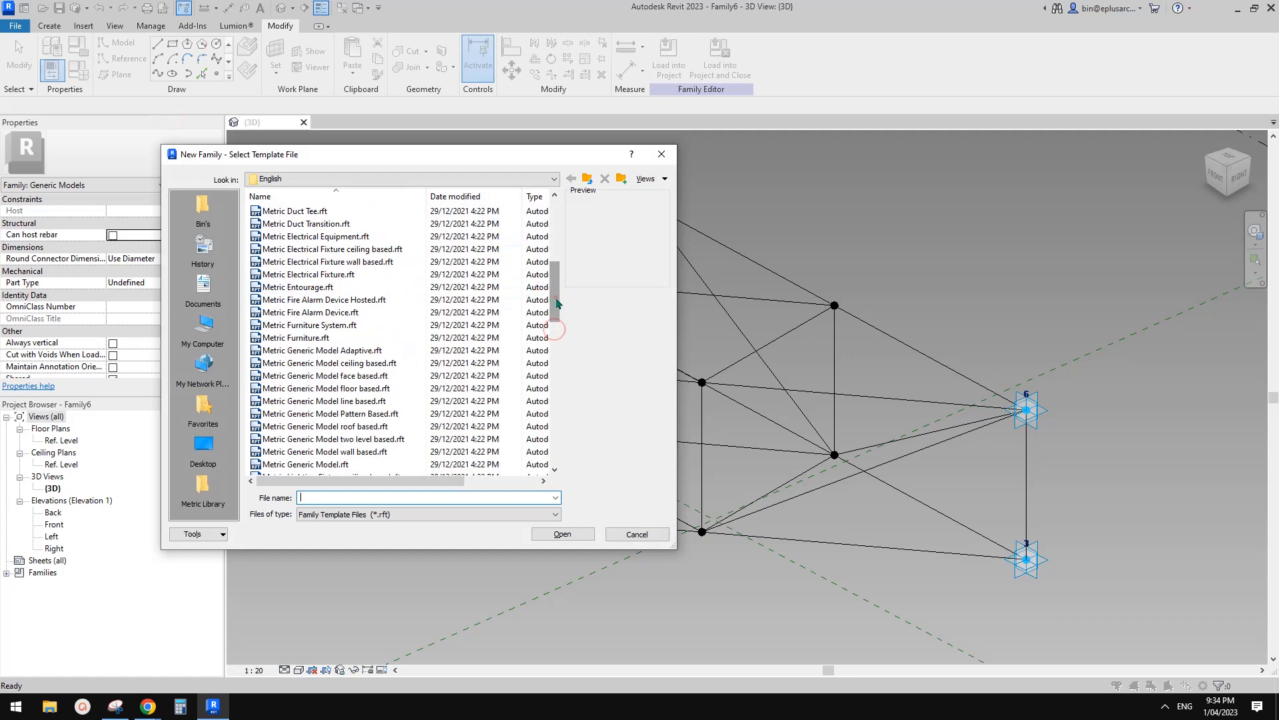
pyautogui.click(351, 350)
pyautogui.click(567, 539)
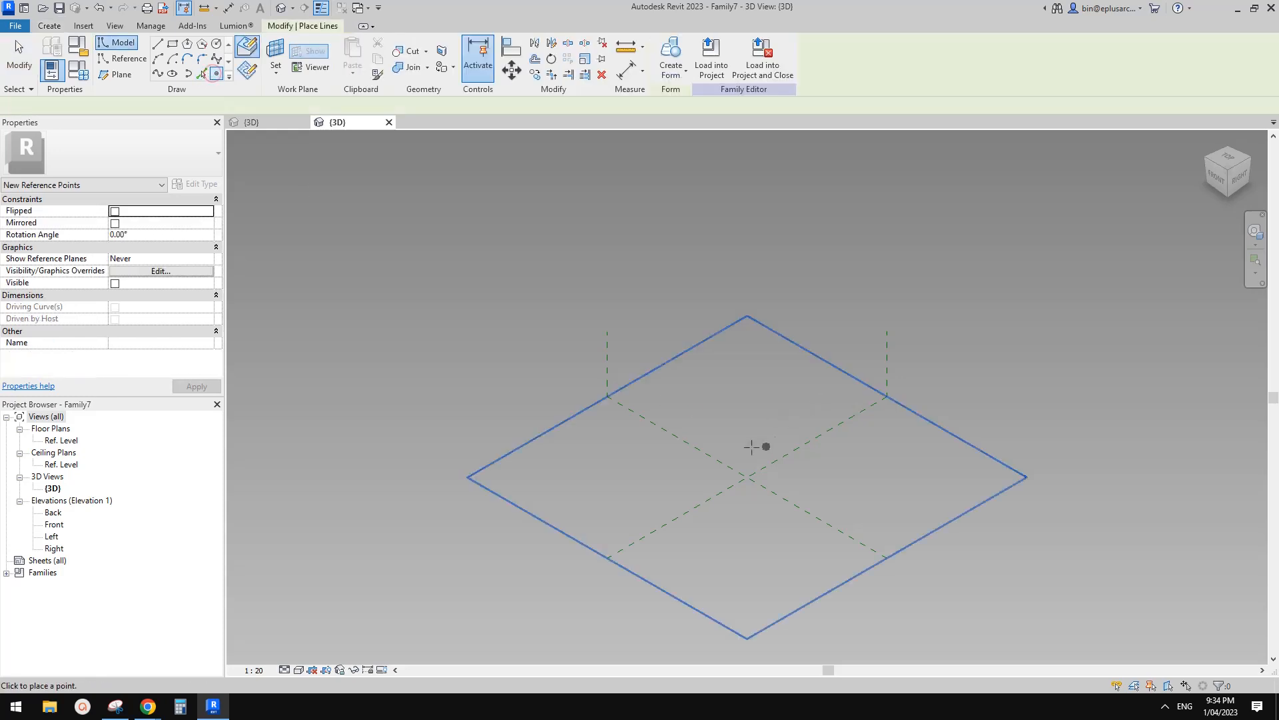
# Draw a 3-sided inscribed reference-line triangle centred on the level's reference point, then select it.
pyautogui.press('Escape')
pyautogui.press('Escape')
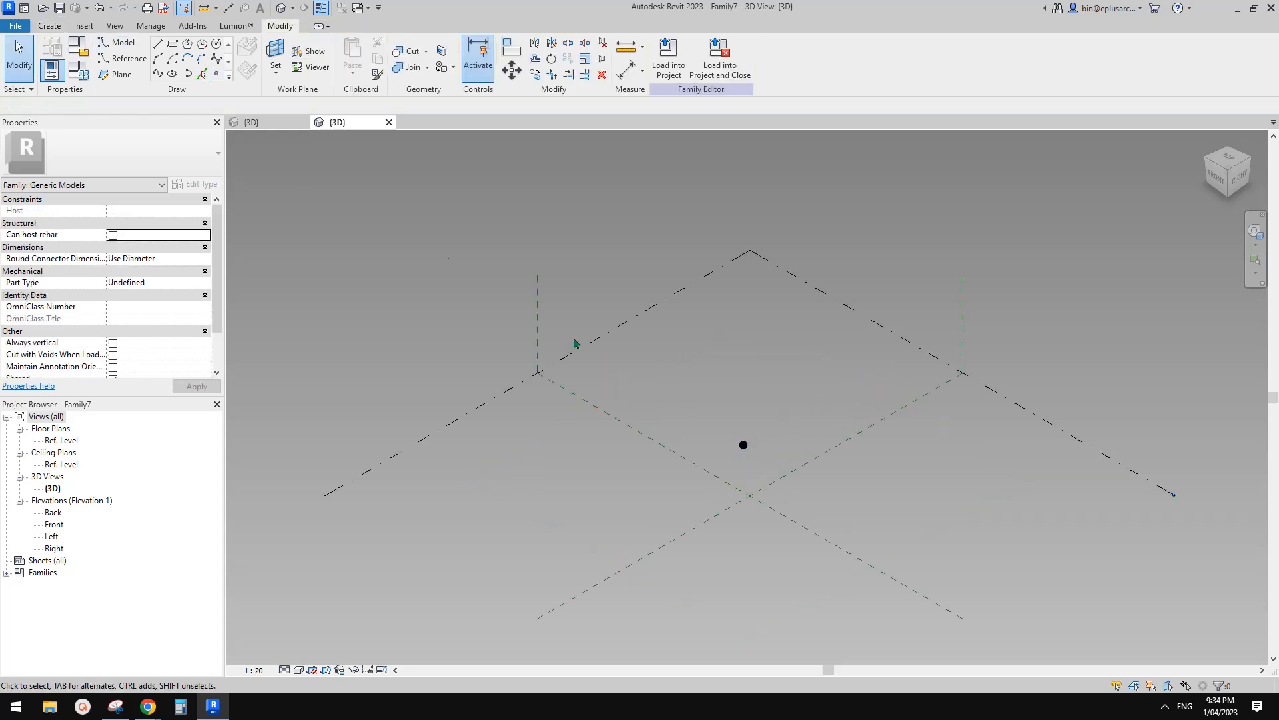
pyautogui.click(127, 58)
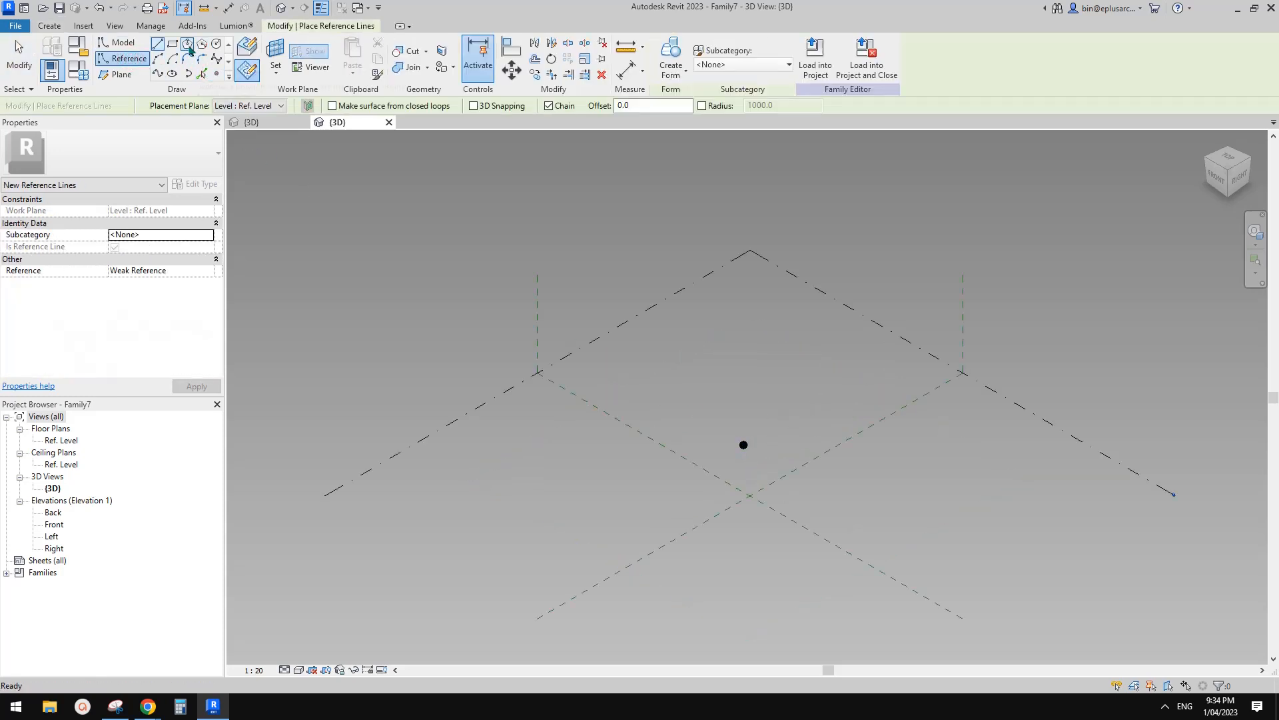
pyautogui.click(187, 44)
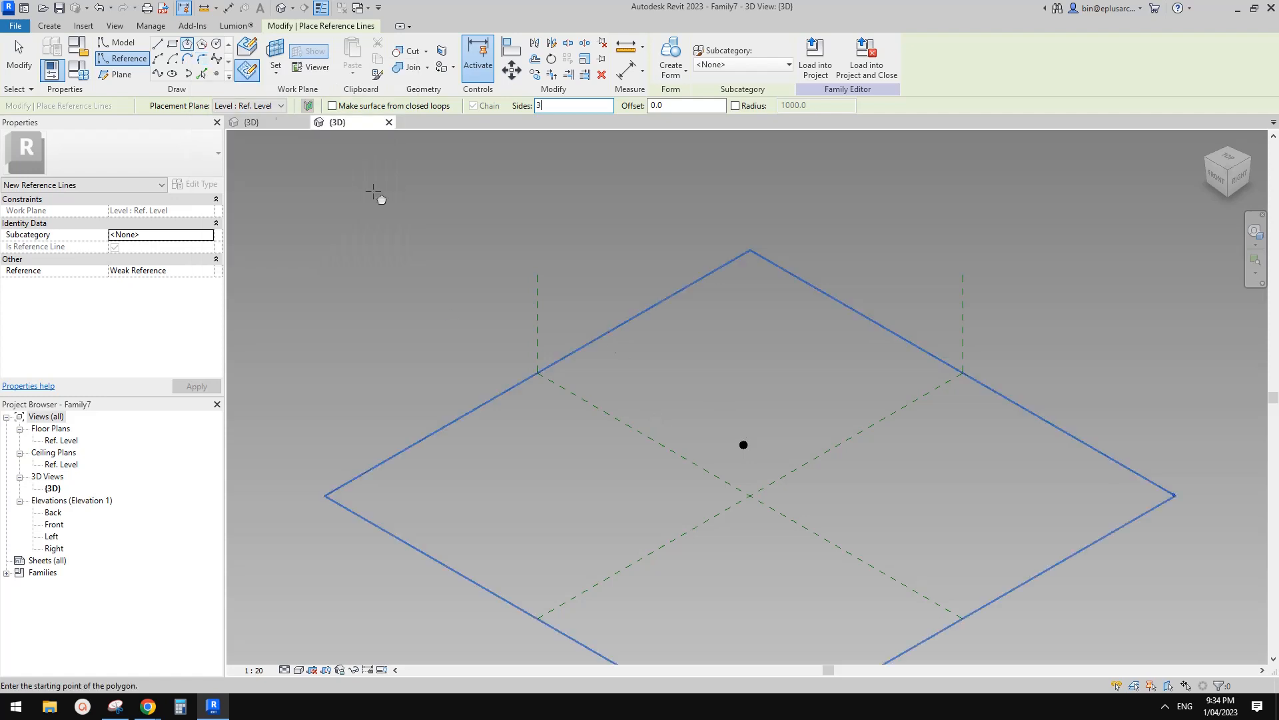
pyautogui.keyDown('shift'); pyautogui.moveTo(878, 500); pyautogui.dragTo(734, 427, button='middle'); pyautogui.keyUp('shift')
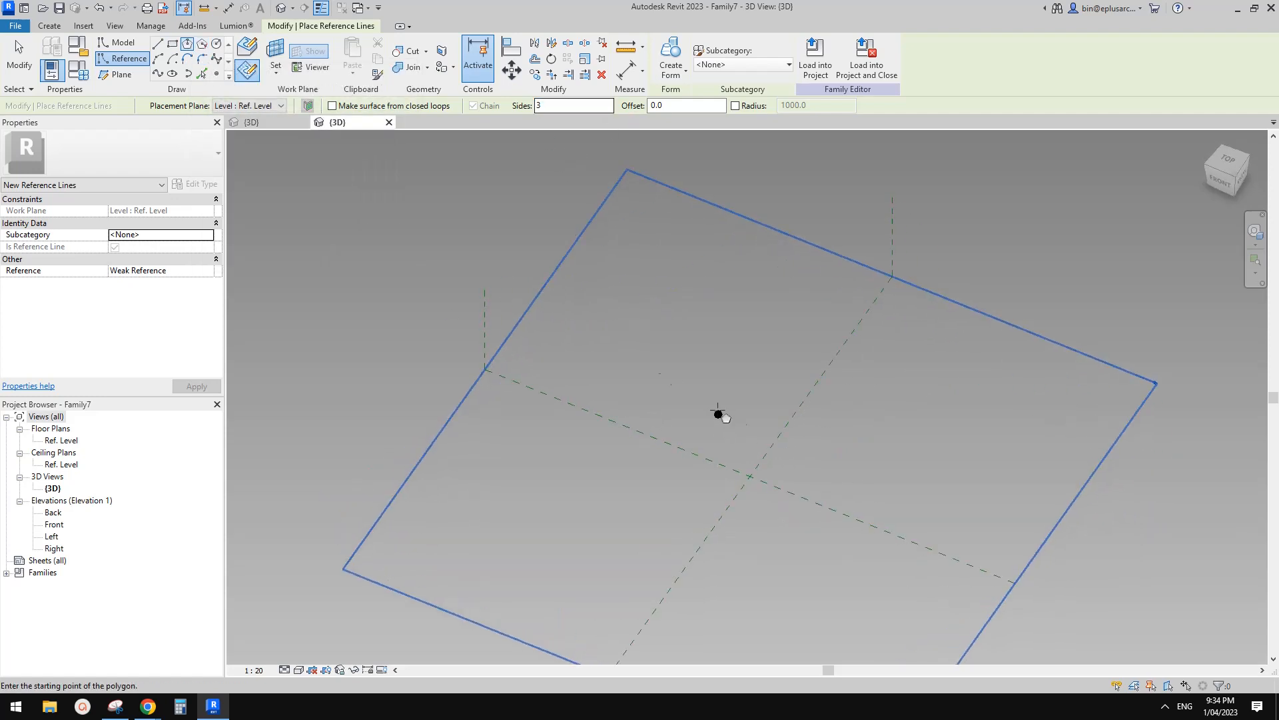
pyautogui.click(718, 414)
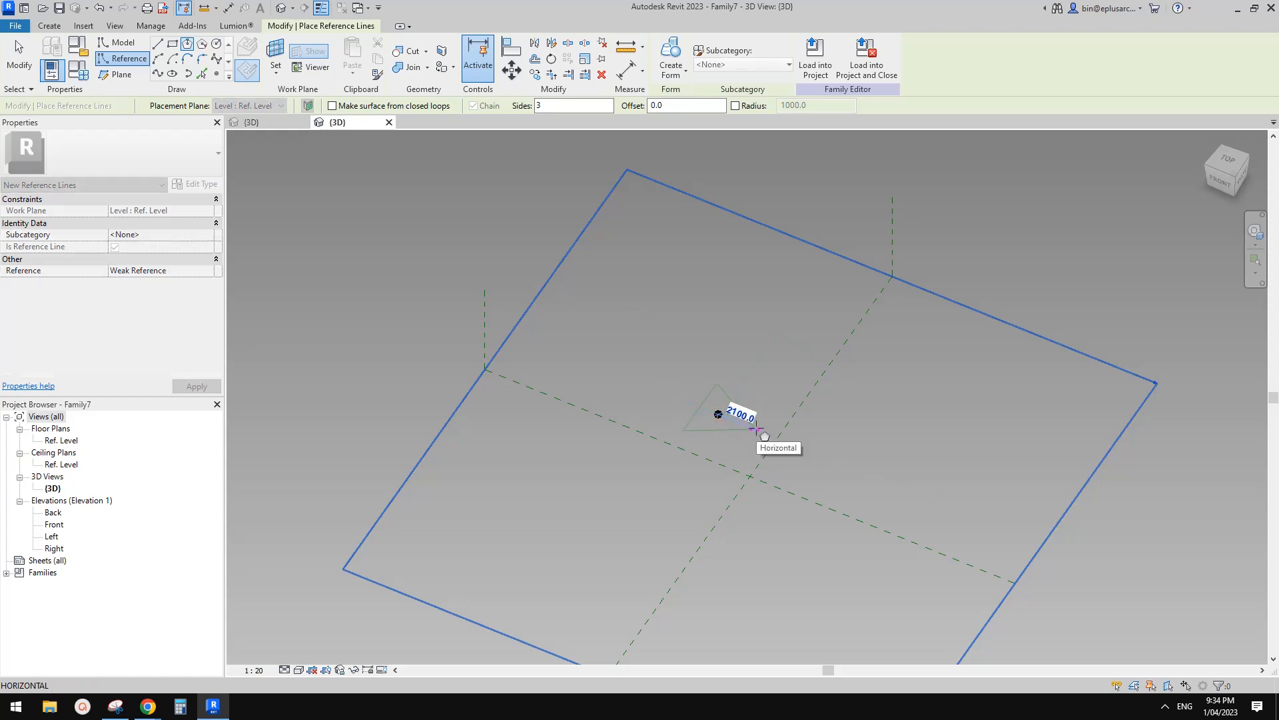
pyautogui.click(756, 430)
pyautogui.scroll(2, 813, 377)
pyautogui.keyDown('shift'); pyautogui.moveTo(850, 428); pyautogui.dragTo(756, 434, button='middle'); pyautogui.keyUp('shift')
pyautogui.press('Escape')
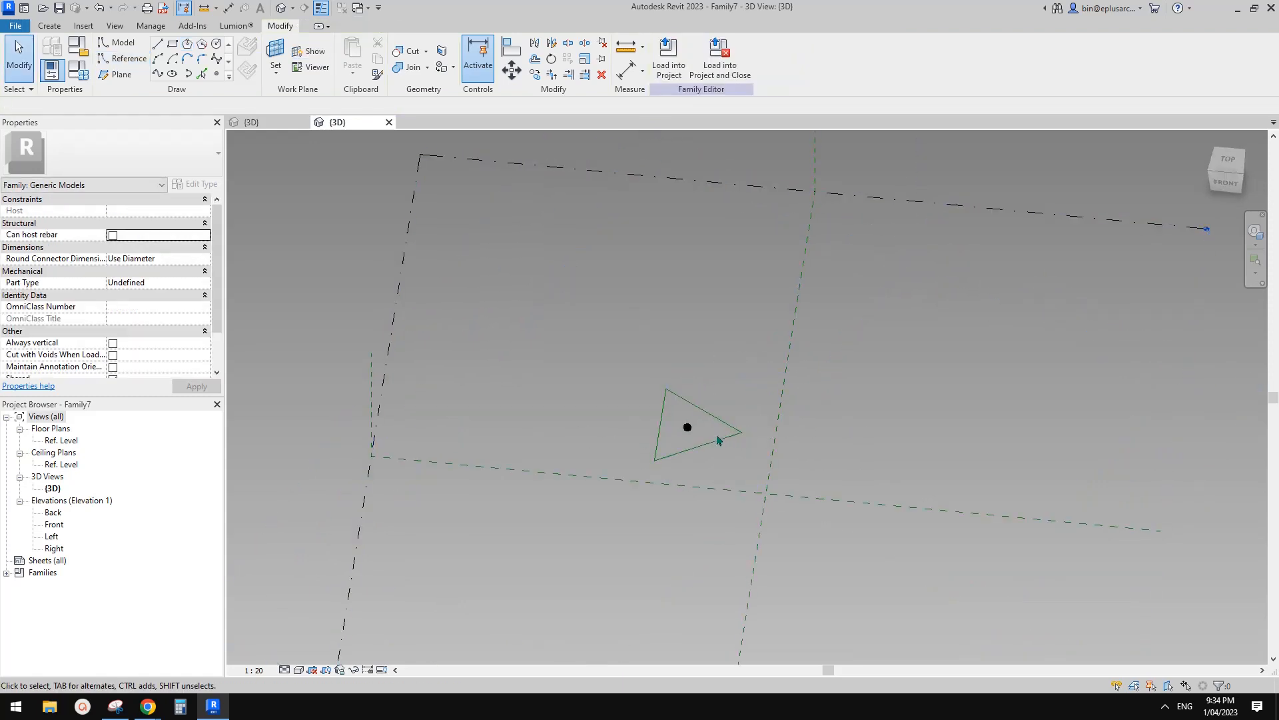
pyautogui.moveTo(595, 337); pyautogui.dragTo(810, 506)
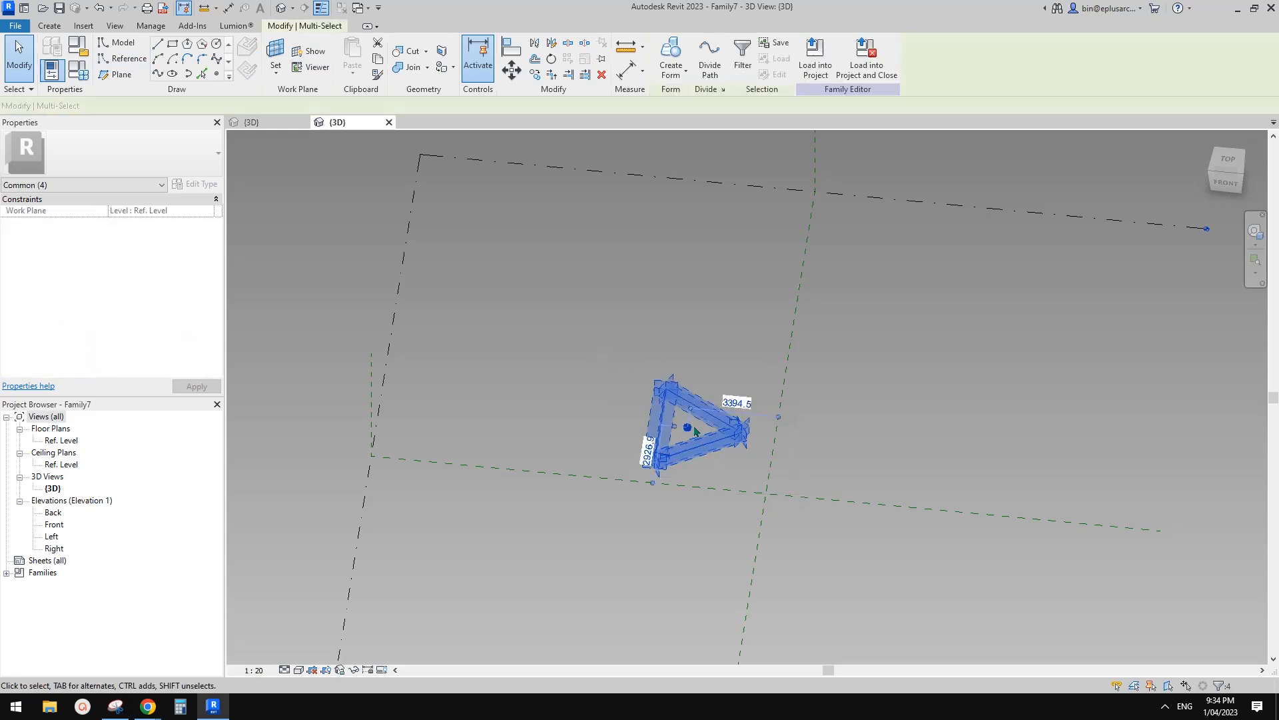
# In the front view, copy the triangle and its centre point 6900 straight up.
pyautogui.click(1226, 181)
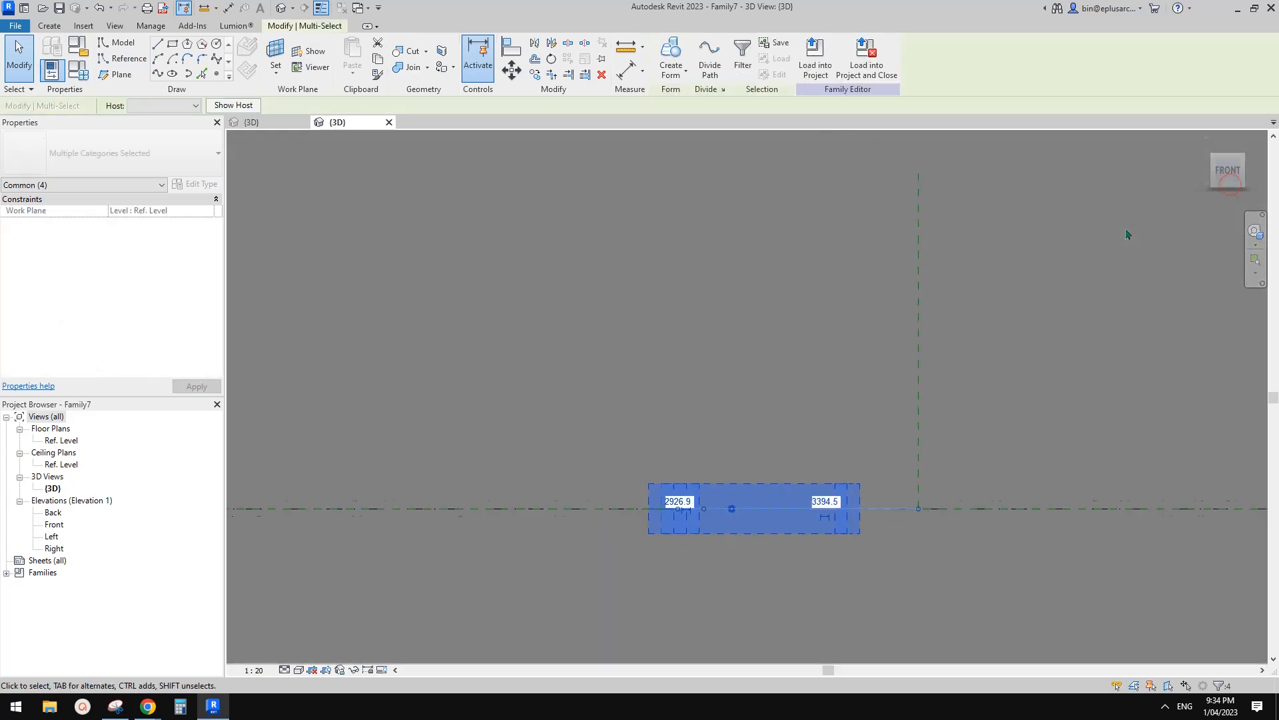
pyautogui.press('m')
pyautogui.press('v')
pyautogui.scroll(-3, 864, 501)
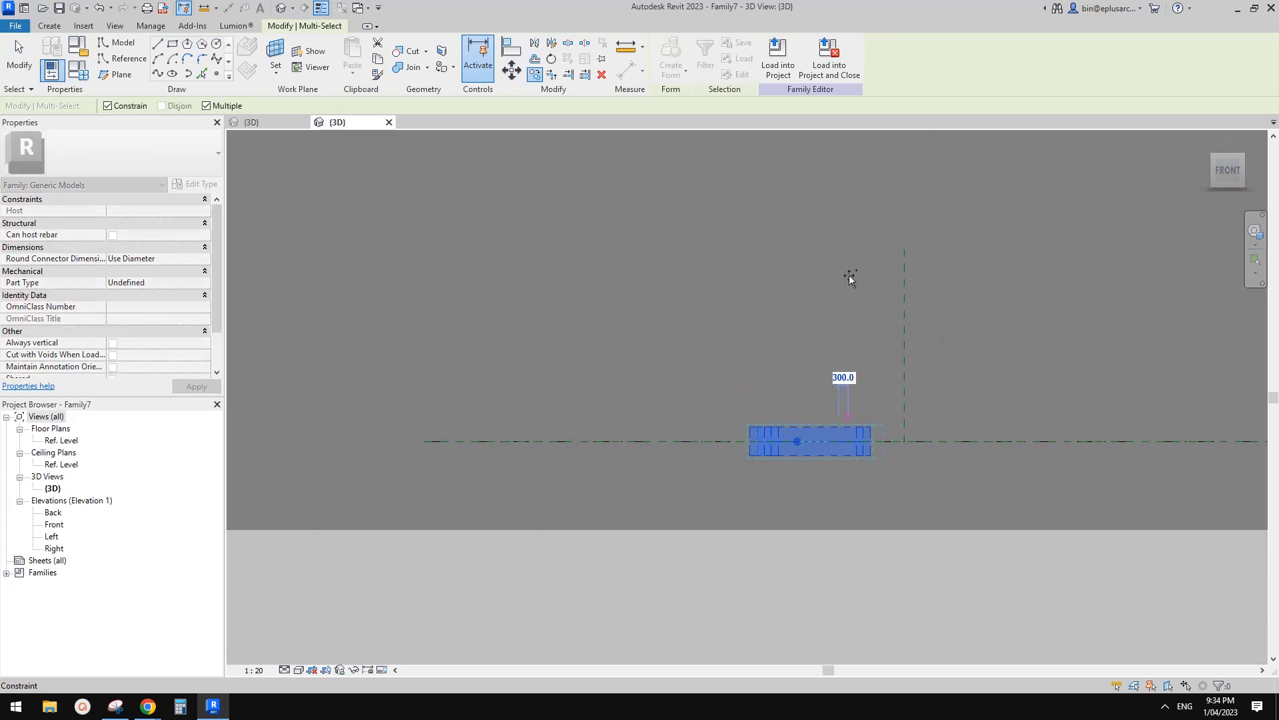
pyautogui.press('Escape')
pyautogui.press('Escape')
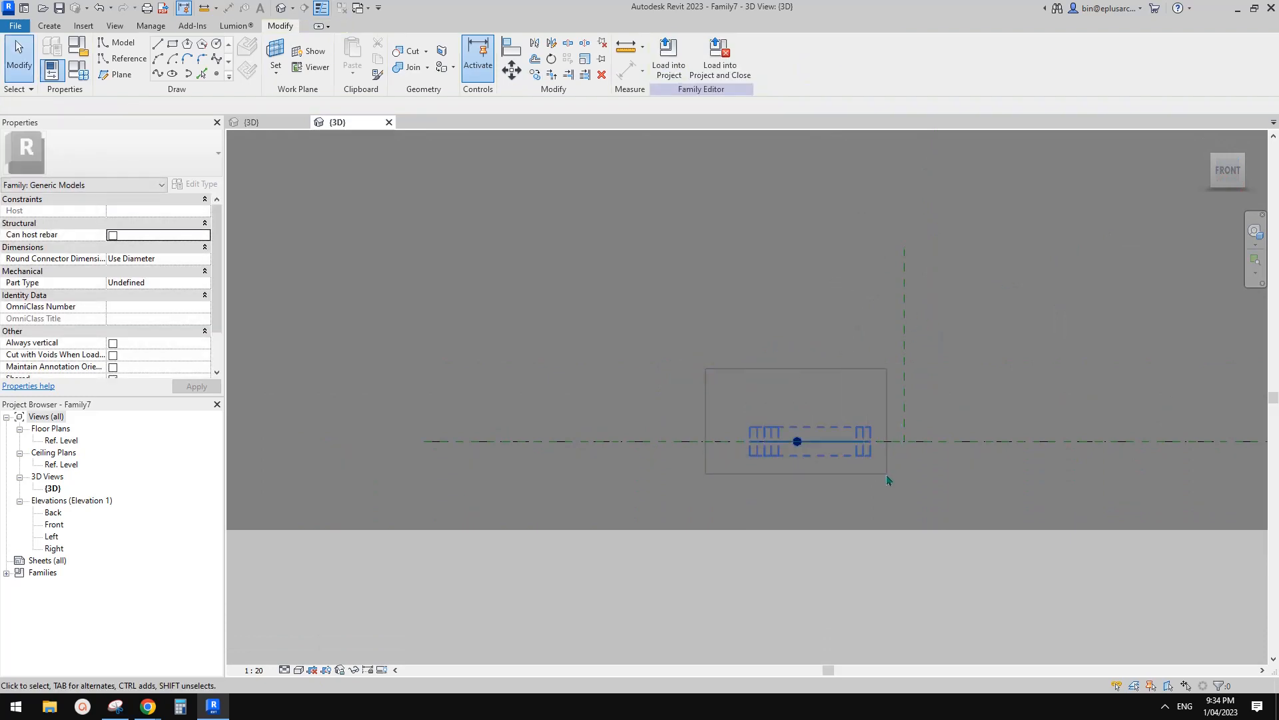
pyautogui.moveTo(887, 477); pyautogui.dragTo(887, 475)
pyautogui.press('c')
pyautogui.press('o')
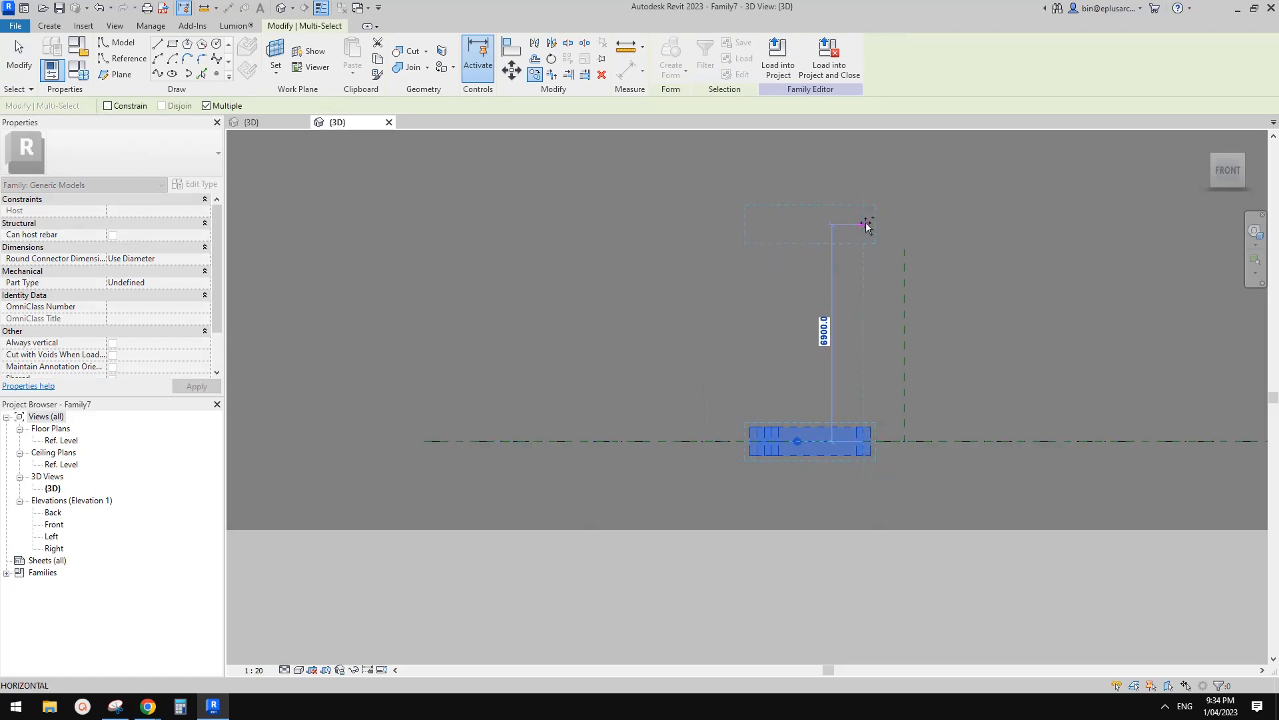
pyautogui.click(866, 225)
# Orbit to an angled view and test the move gizmos on both triangles' reference points.
pyautogui.press('Escape')
pyautogui.press('Escape')
pyautogui.keyDown('shift'); pyautogui.moveTo(893, 267); pyautogui.dragTo(799, 316, button='middle'); pyautogui.keyUp('shift')
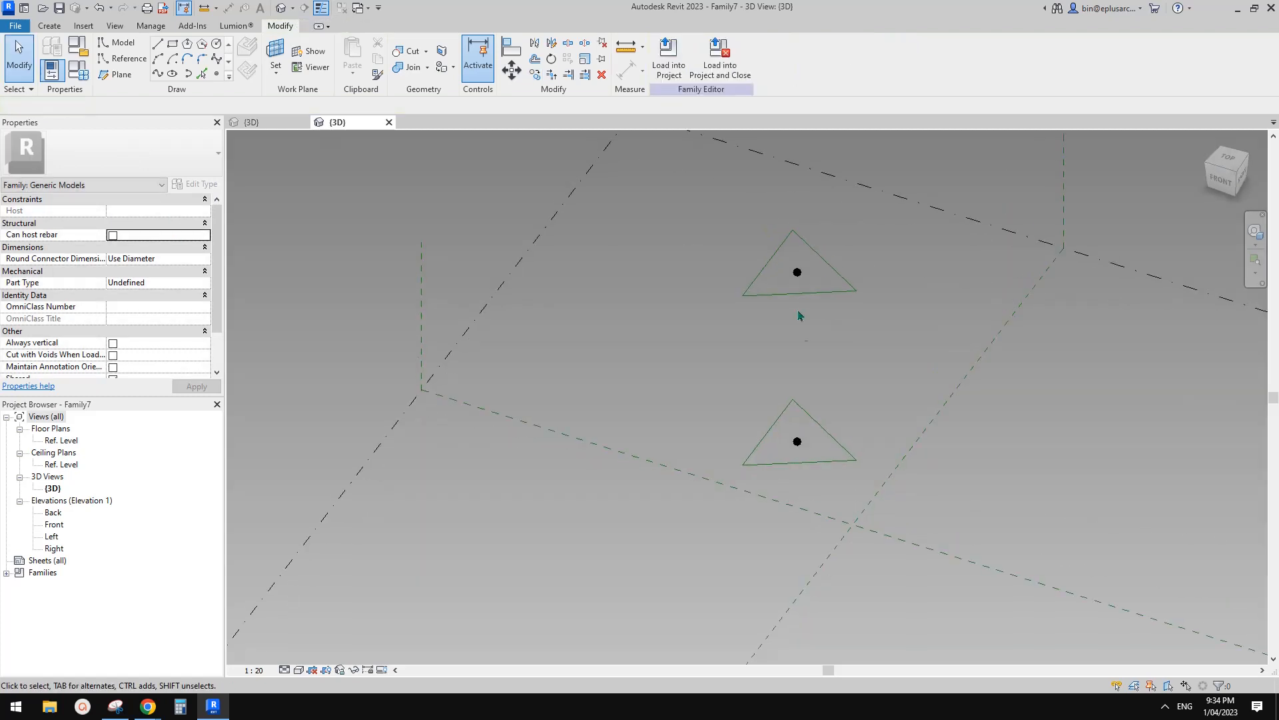
pyautogui.click(798, 272)
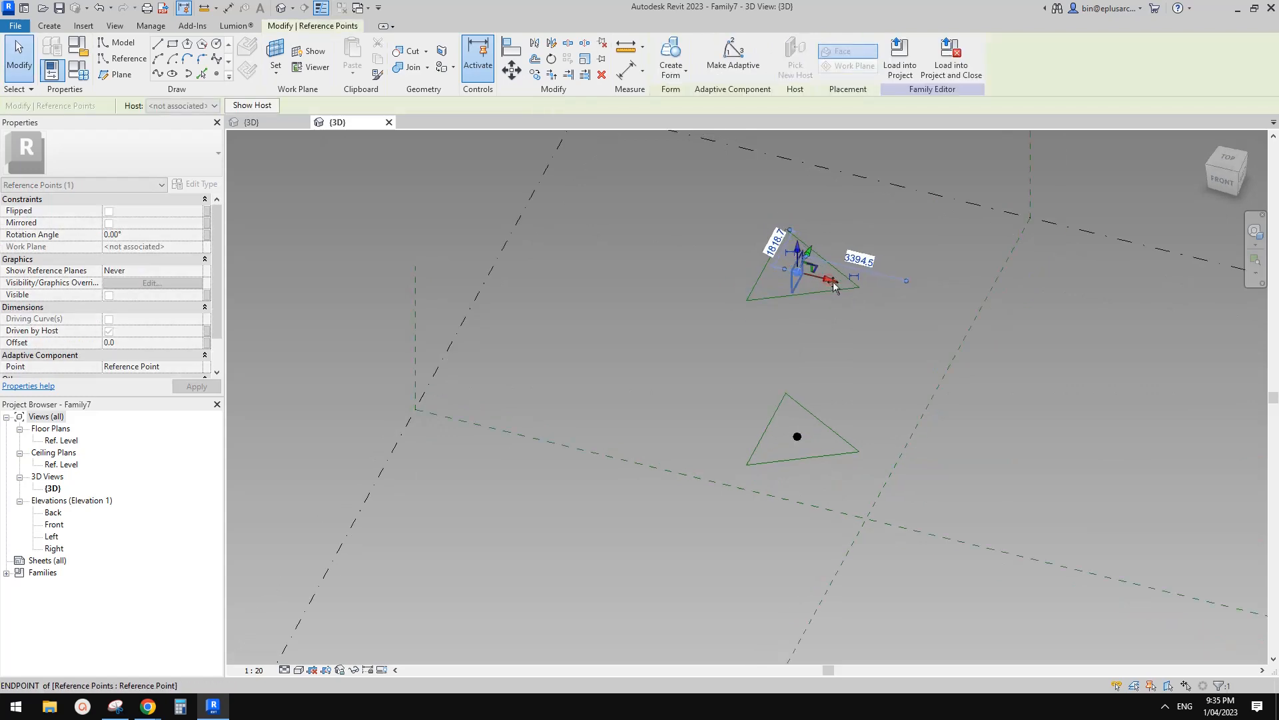
pyautogui.moveTo(833, 287); pyautogui.dragTo(847, 284)
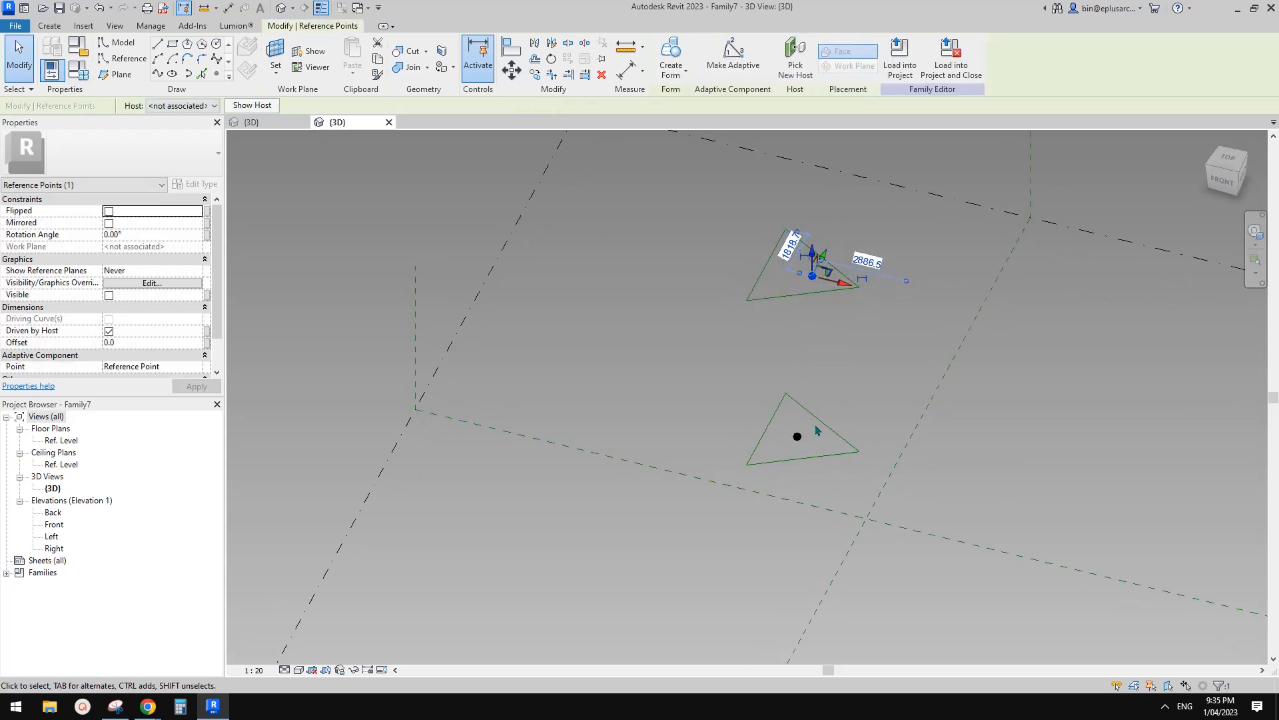
pyautogui.click(798, 436)
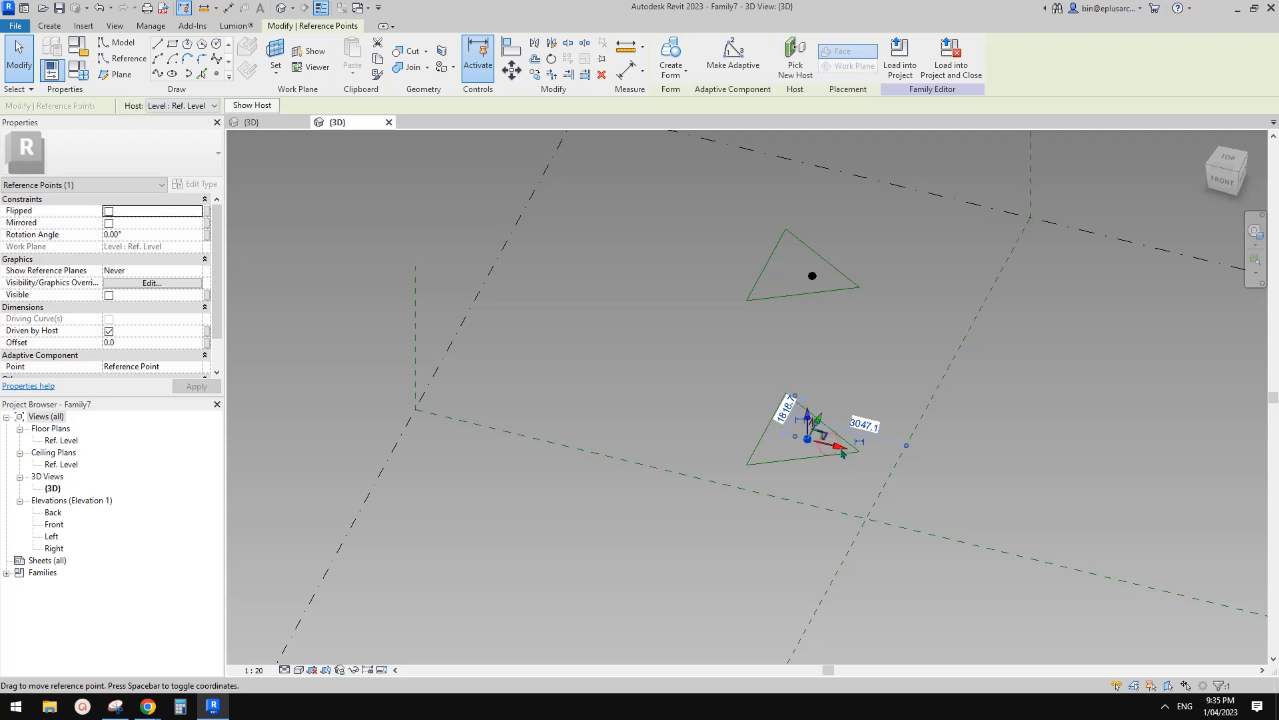
pyautogui.press('Escape')
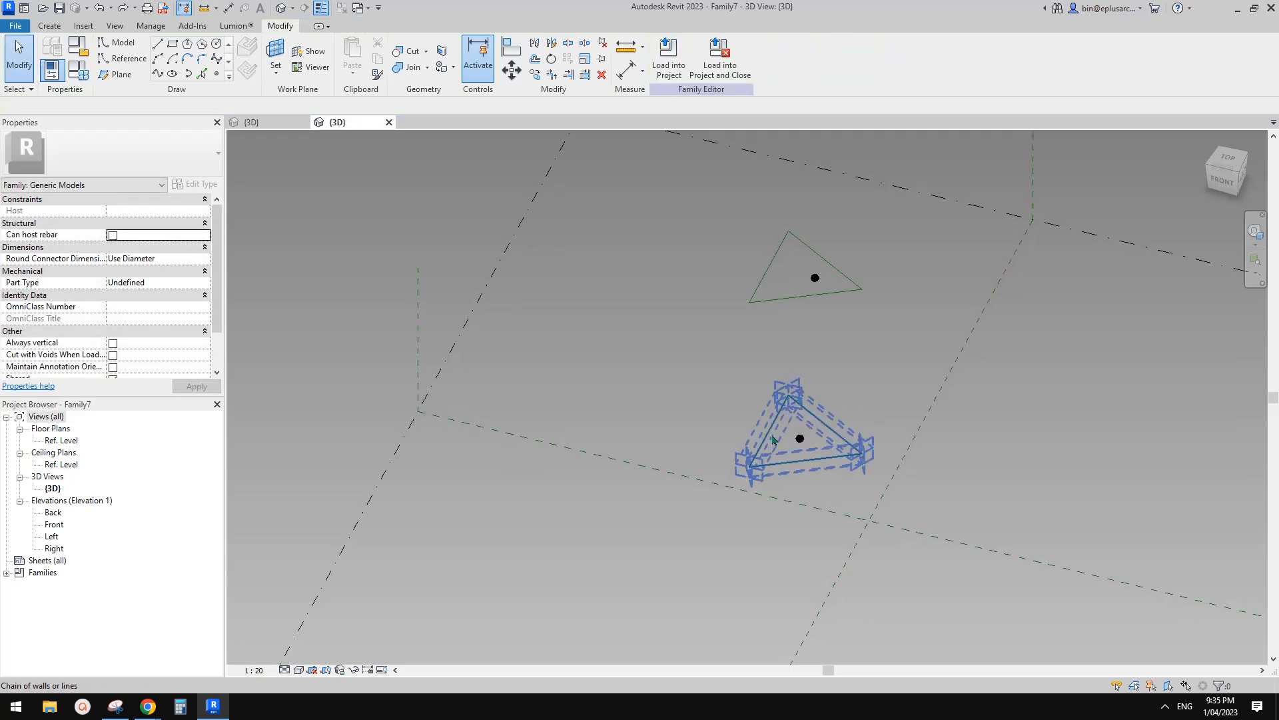
# Select the upper copy of the triangle and its point, and delete it.
pyautogui.click(839, 438)
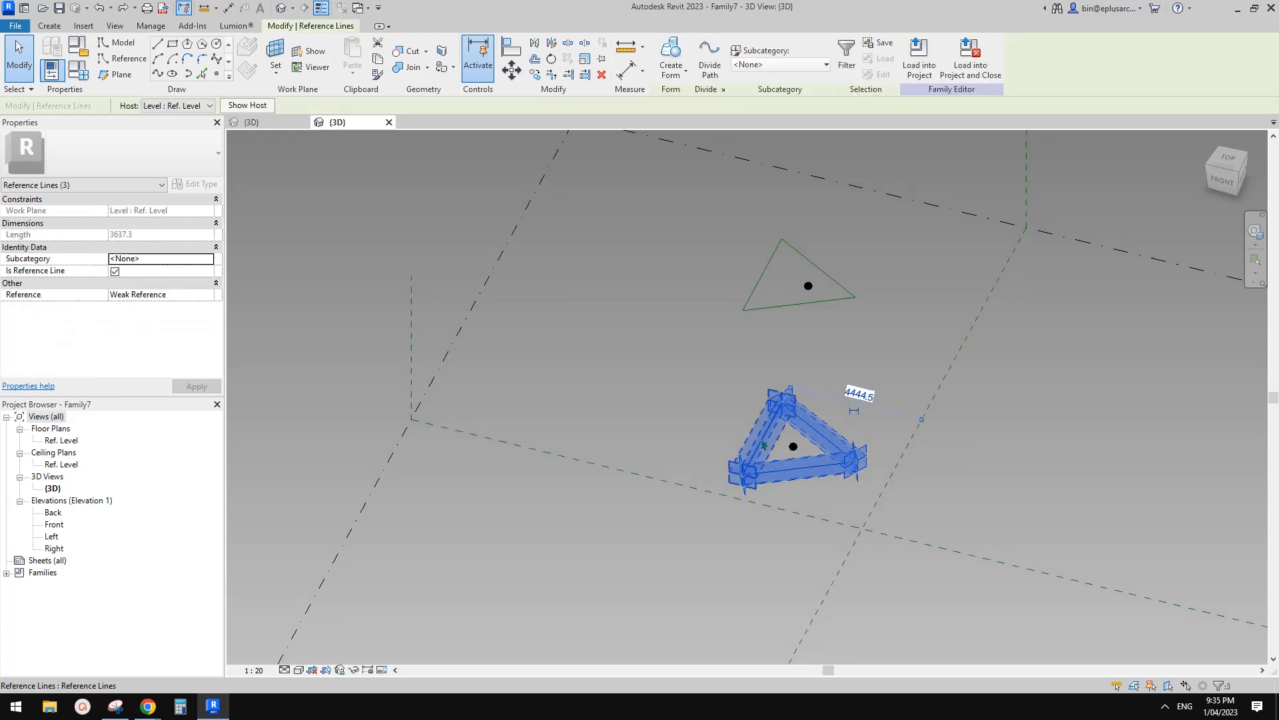
pyautogui.moveTo(918, 285); pyautogui.dragTo(856, 300, button='middle')
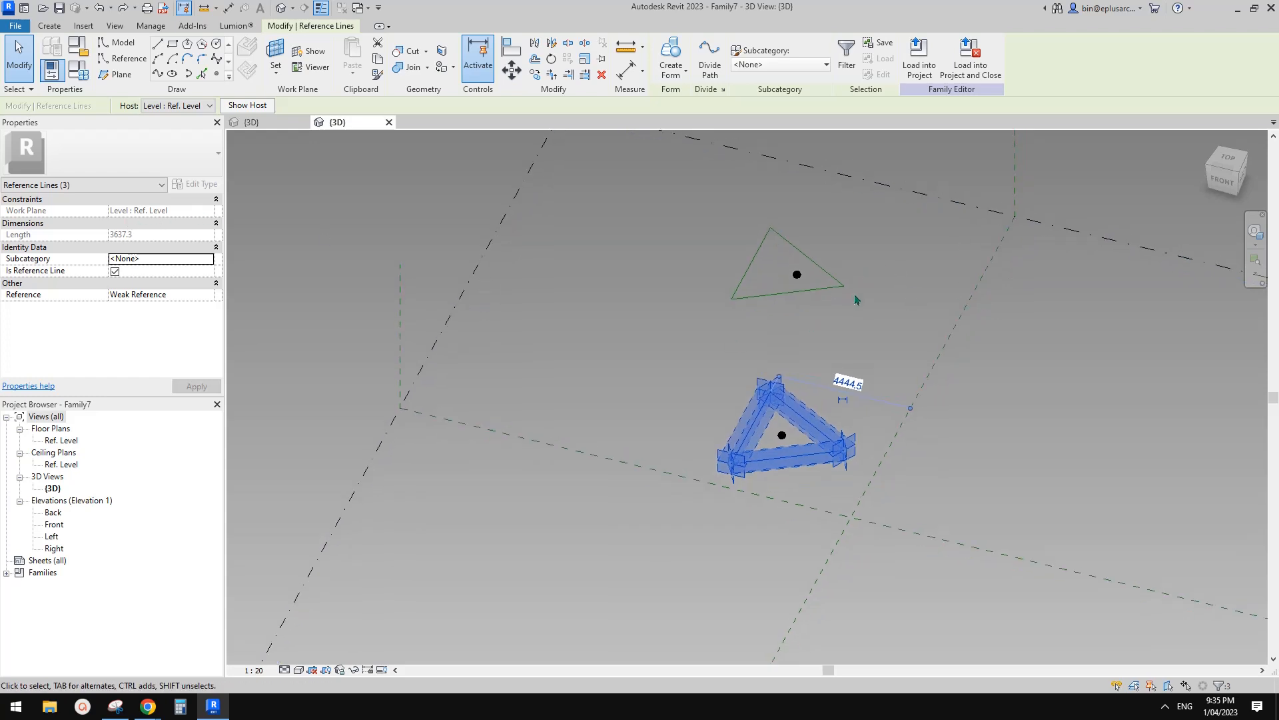
pyautogui.moveTo(858, 301); pyautogui.dragTo(746, 236)
pyautogui.moveTo(892, 278); pyautogui.dragTo(894, 282, button='middle')
pyautogui.press('Delete')
# Host the remaining triangle's three reference lines on the reference point's plane.
pyautogui.click(775, 414)
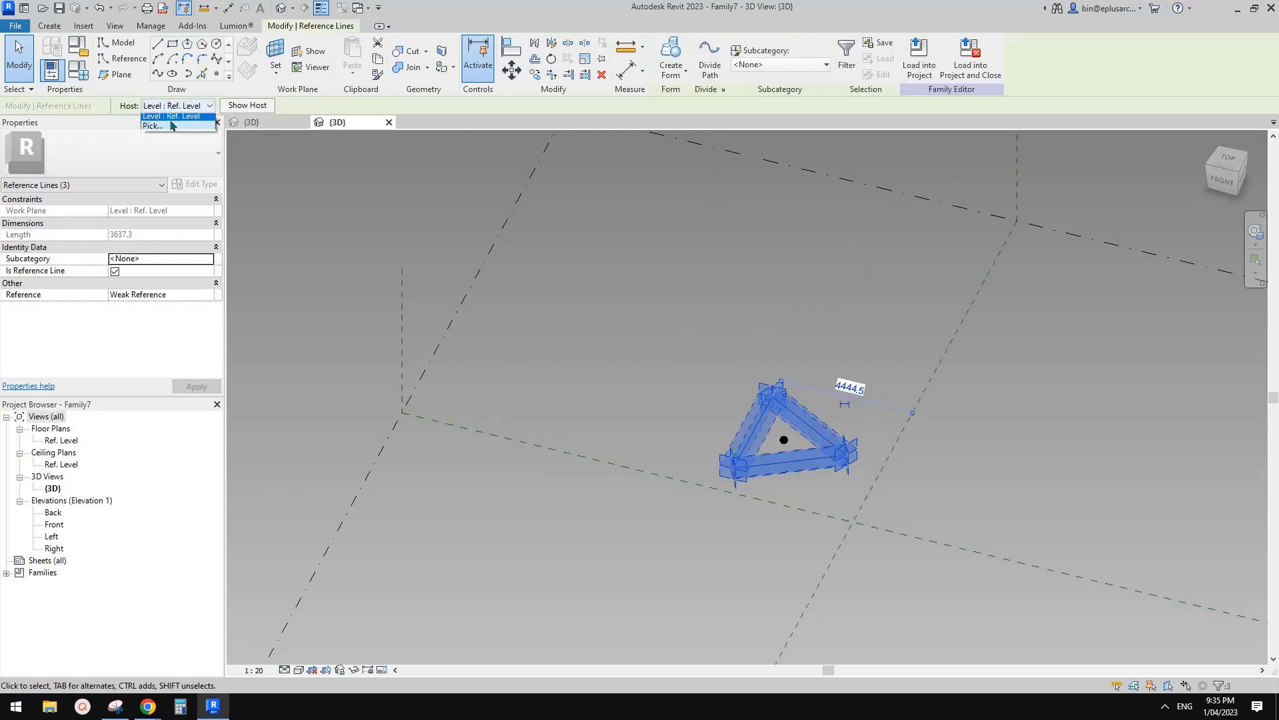
pyautogui.click(152, 130)
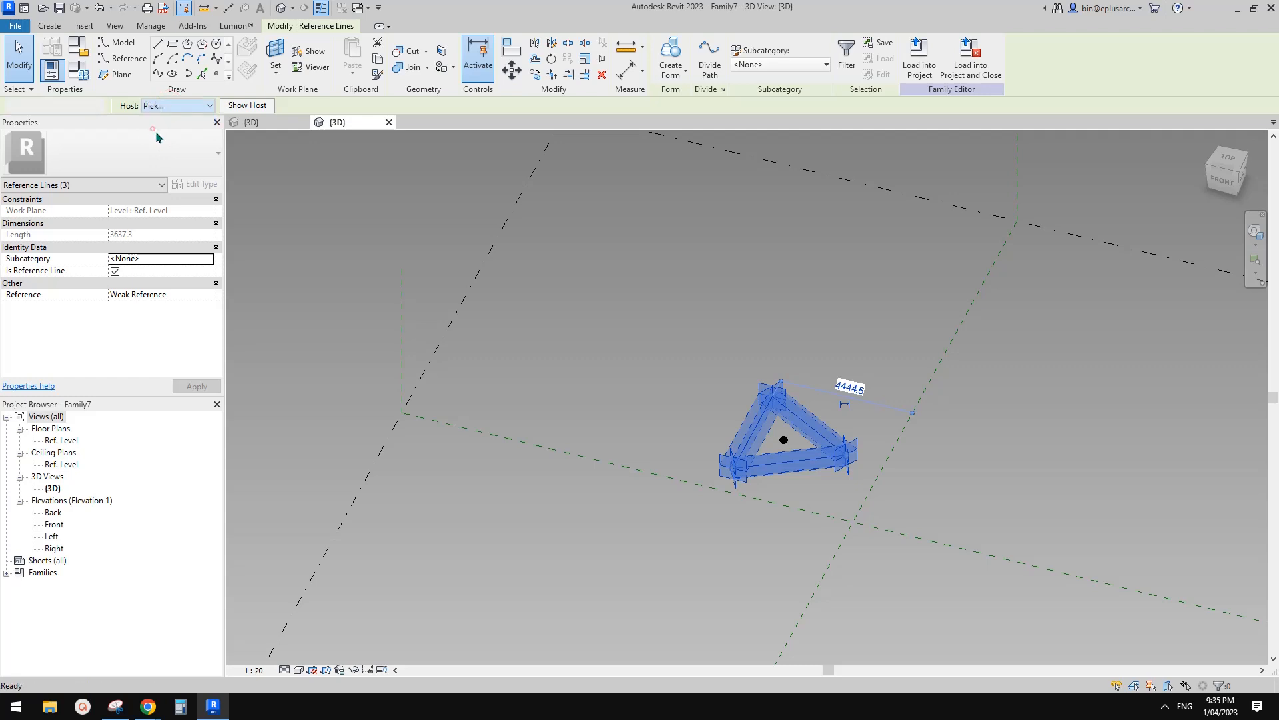
pyautogui.click(784, 440)
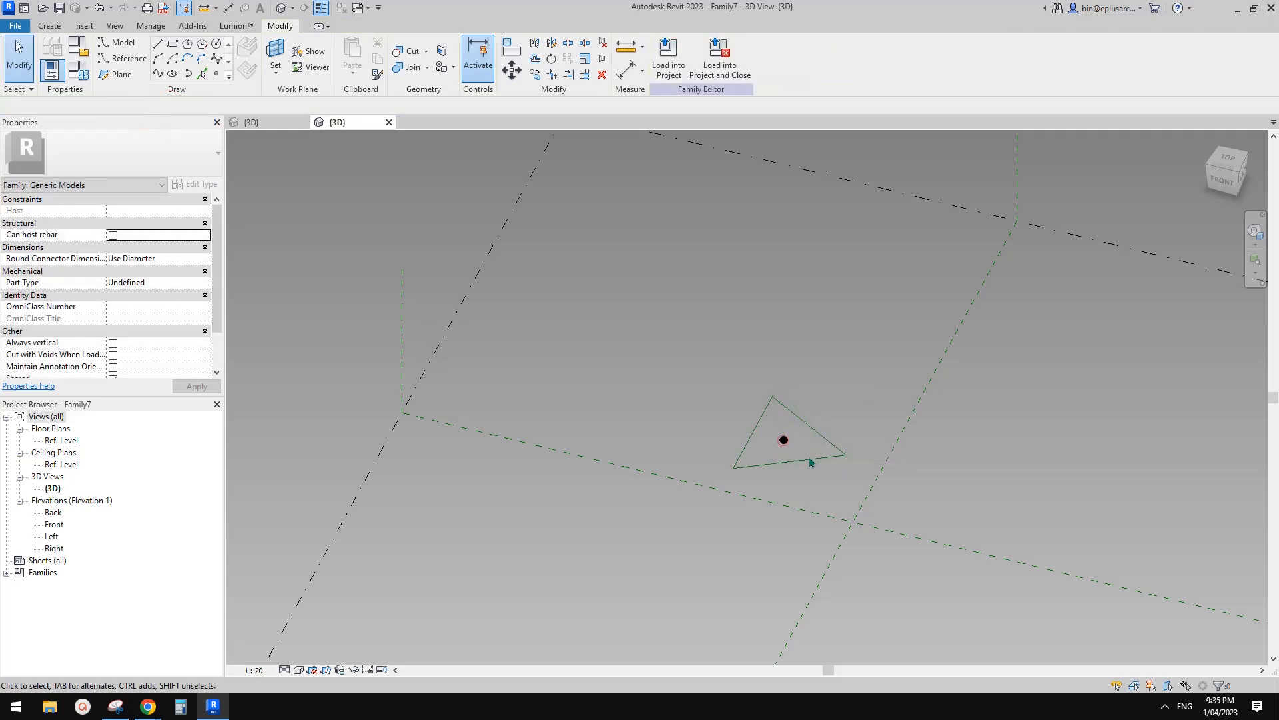
# From the front view, move a triangle and its point up 4500 to the top.
pyautogui.click(1228, 190)
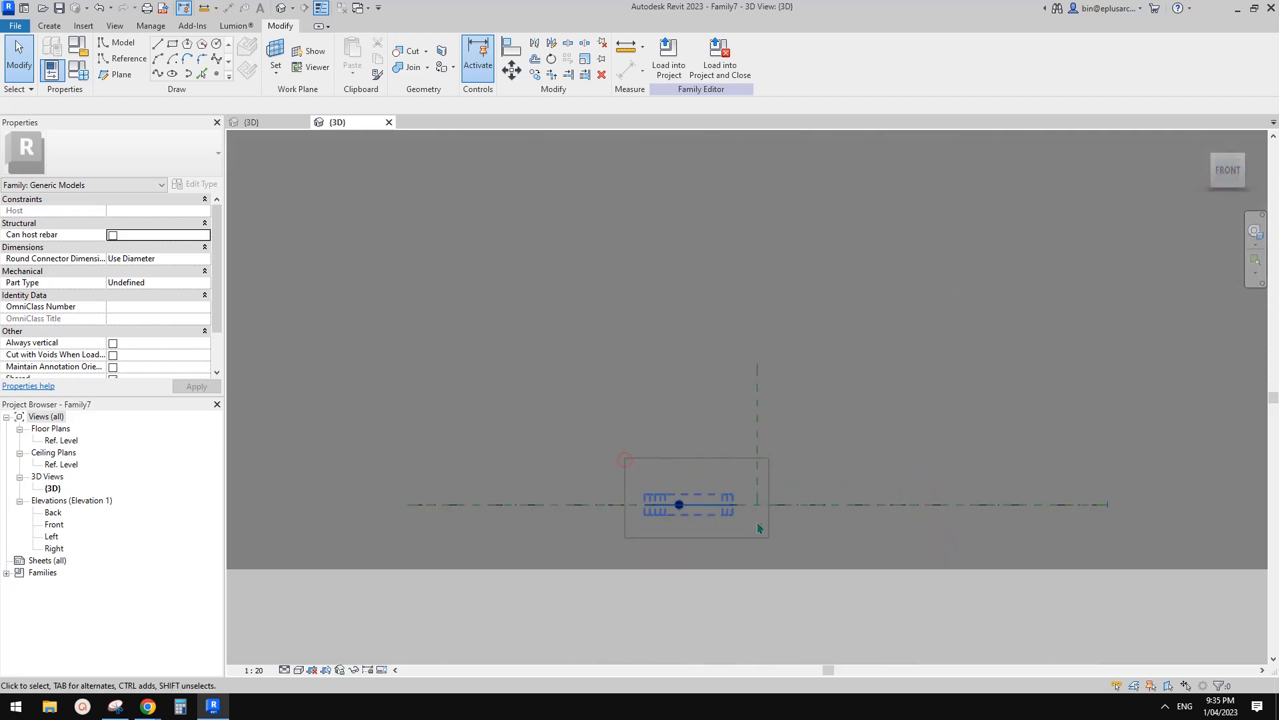
pyautogui.moveTo(758, 528); pyautogui.dragTo(699, 331)
pyautogui.click(717, 396)
pyautogui.keyDown('shift'); pyautogui.moveTo(718, 395); pyautogui.dragTo(681, 460, button='middle'); pyautogui.keyUp('shift')
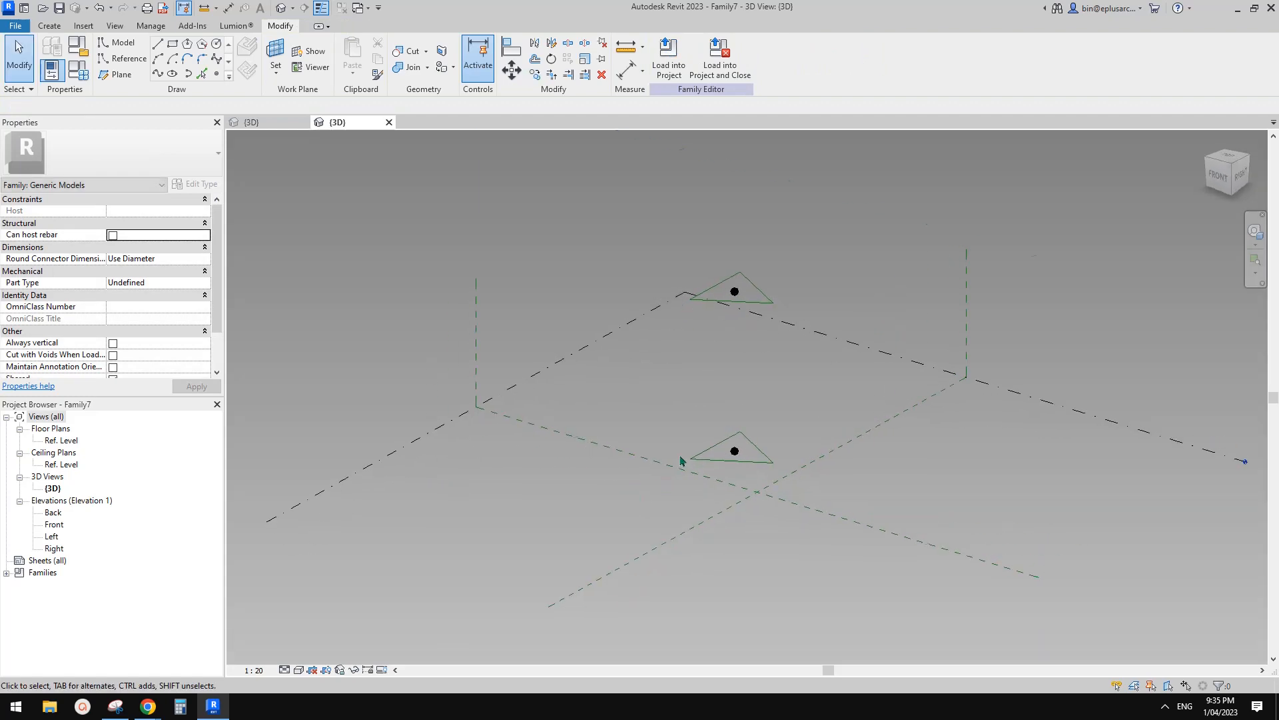
pyautogui.scroll(3, 773, 426)
# Rehost the lower triangle's reference point onto the level.
pyautogui.click(738, 435)
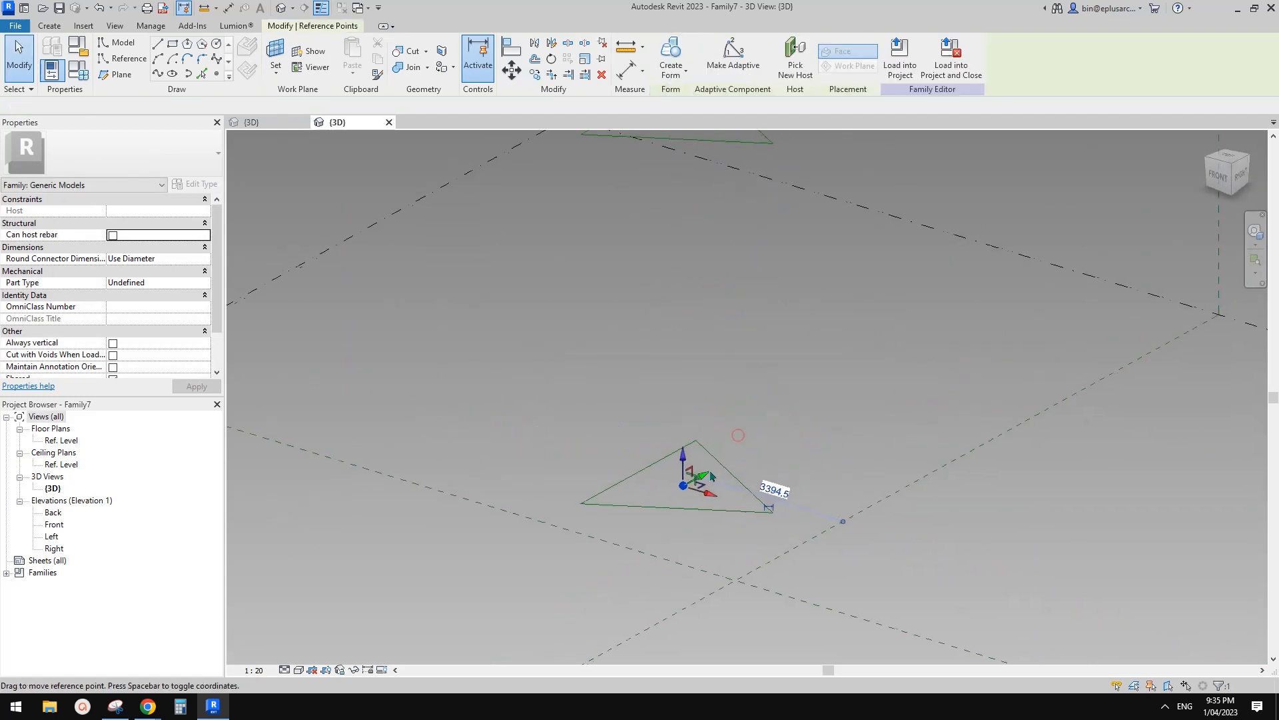
pyautogui.moveTo(788, 289); pyautogui.dragTo(759, 386, button='middle')
pyautogui.click(795, 57)
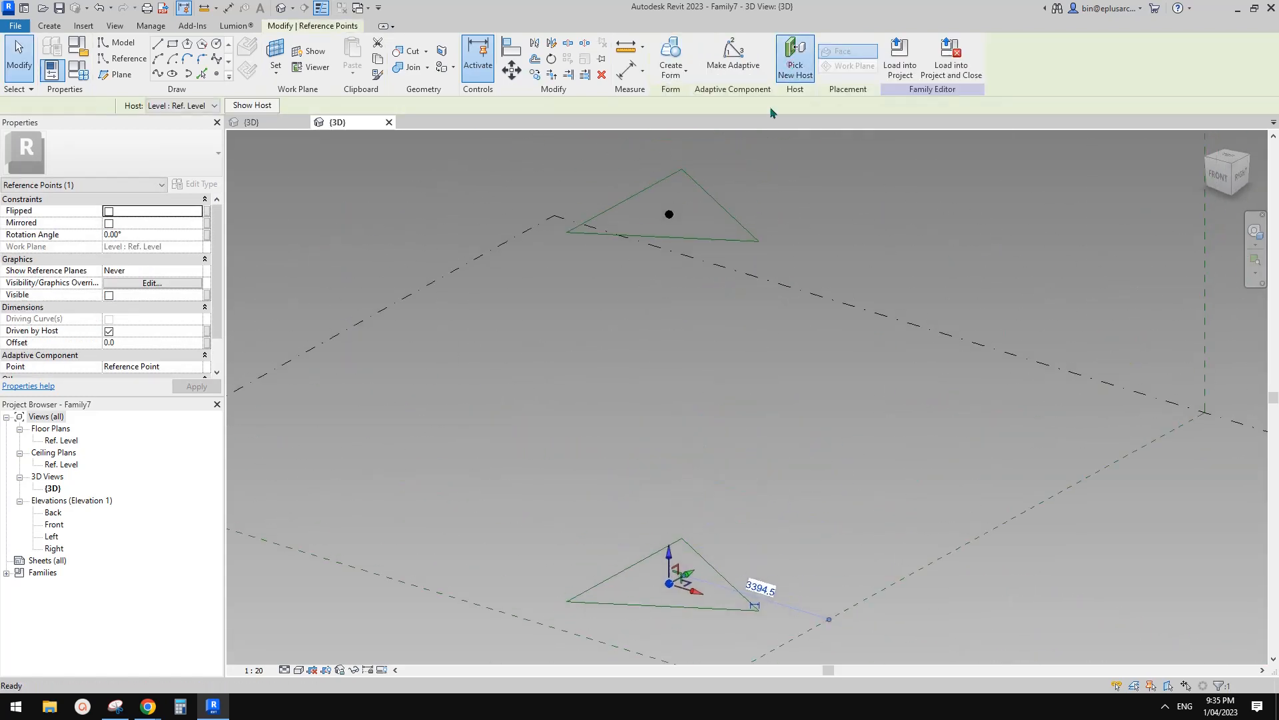
pyautogui.click(653, 213)
# Make the lower reference point adaptive point 1 and the upper one adaptive point 2.
pyautogui.moveTo(656, 569); pyautogui.dragTo(693, 600)
pyautogui.click(733, 55)
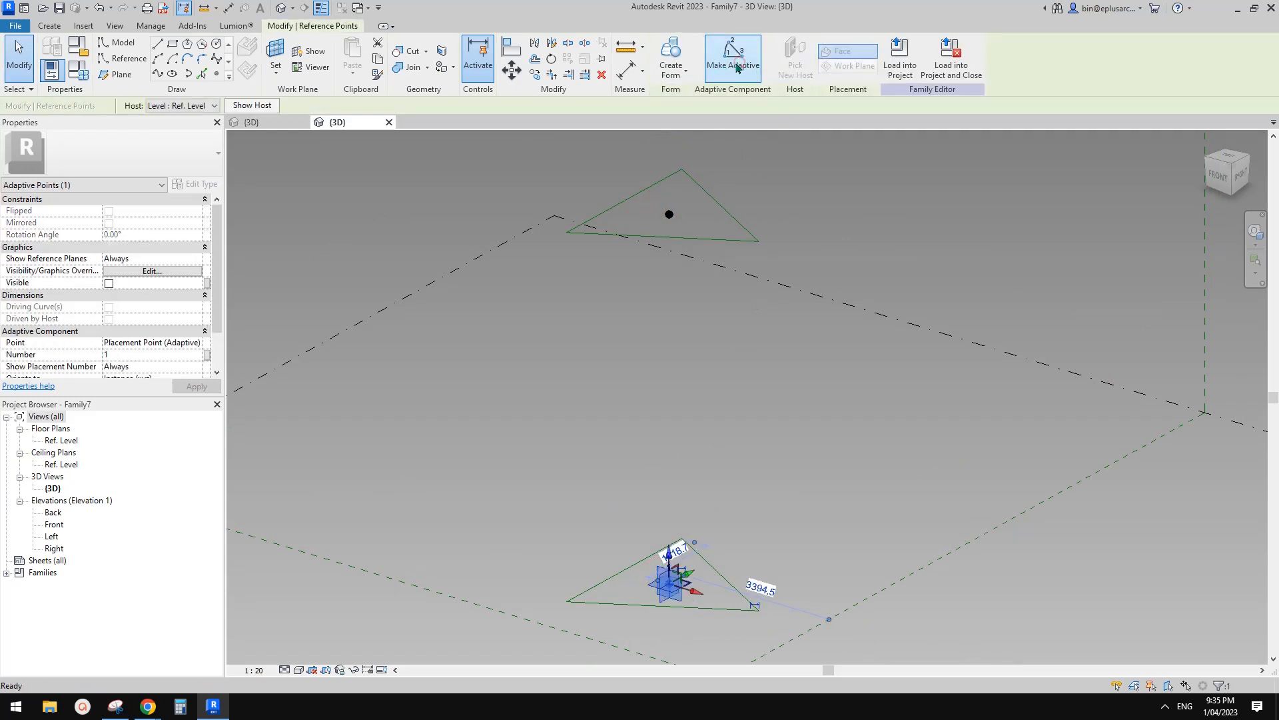
pyautogui.click(670, 212)
pyautogui.click(733, 56)
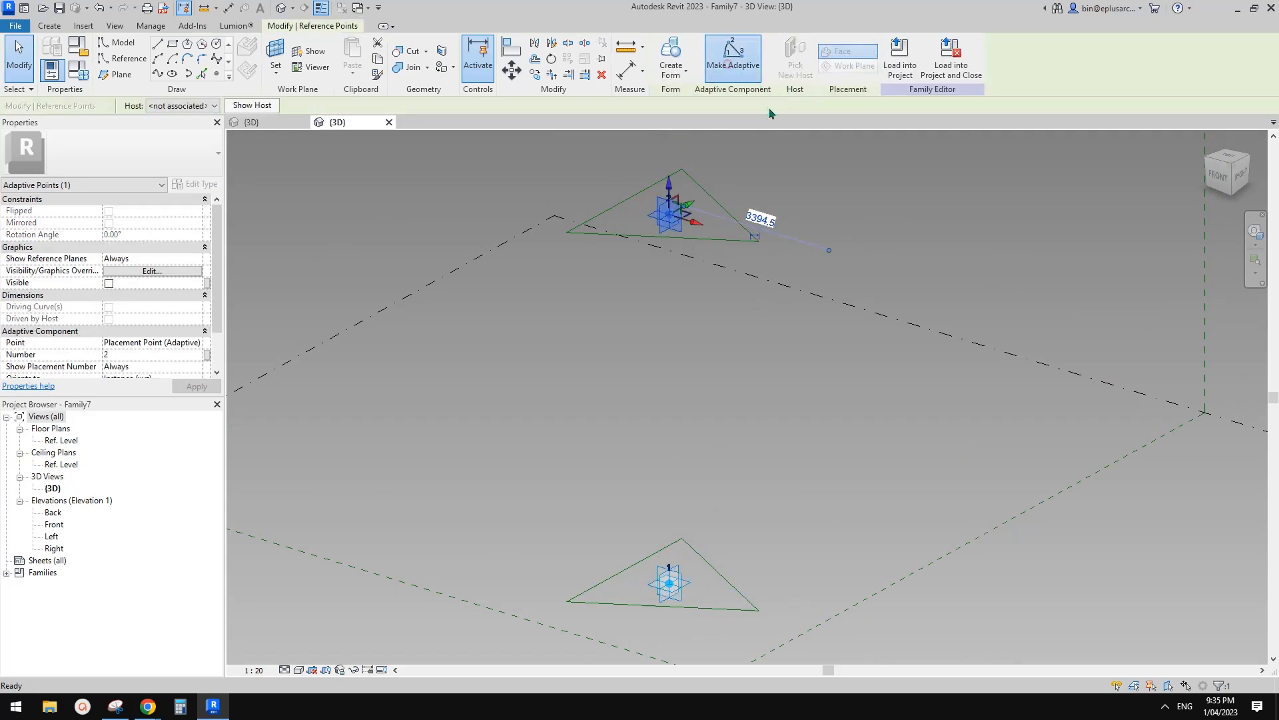
pyautogui.scroll(-1, 779, 242)
pyautogui.keyDown('shift'); pyautogui.moveTo(780, 242); pyautogui.dragTo(742, 299, button='middle'); pyautogui.keyUp('shift')
pyautogui.click(689, 215)
# Tab-select both reference-line triangles and create a solid form between them.
pyautogui.click(742, 300)
pyautogui.scroll(-1, 742, 300)
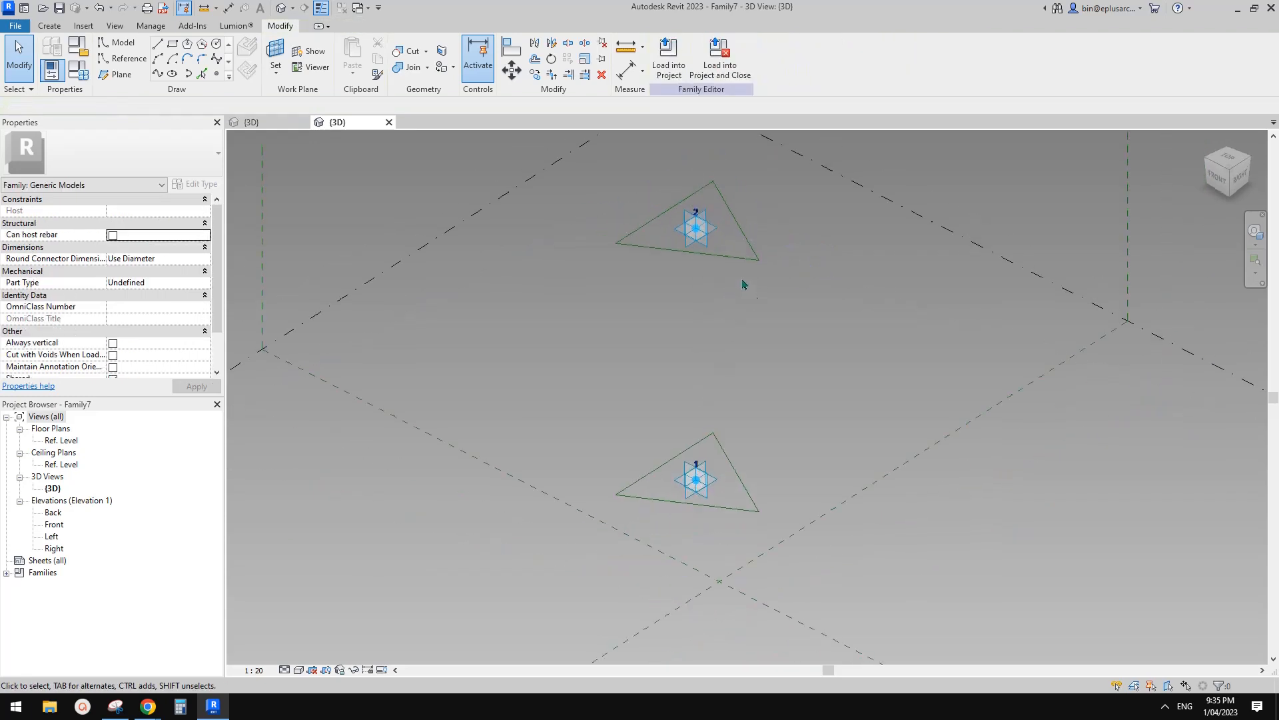
pyautogui.press('Tab')
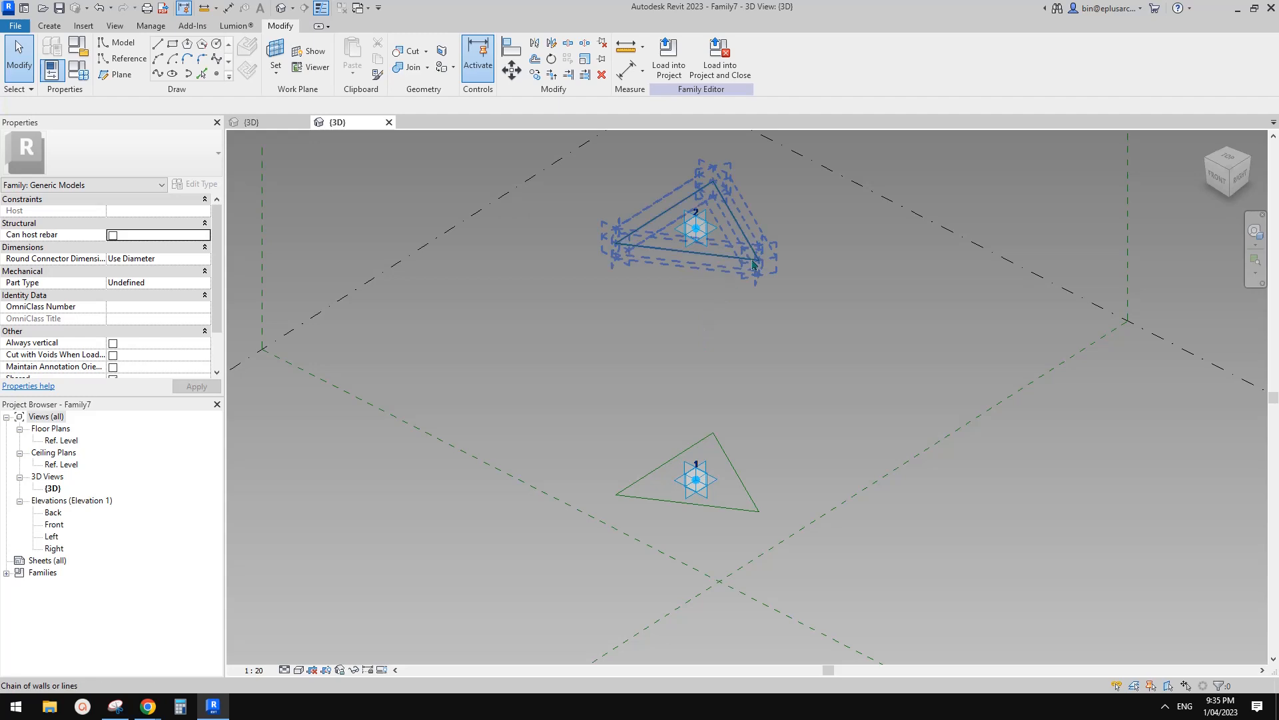
pyautogui.click(737, 220)
pyautogui.press('Tab')
pyautogui.keyDown('ctrl'); pyautogui.click(740, 479); pyautogui.keyUp('ctrl')
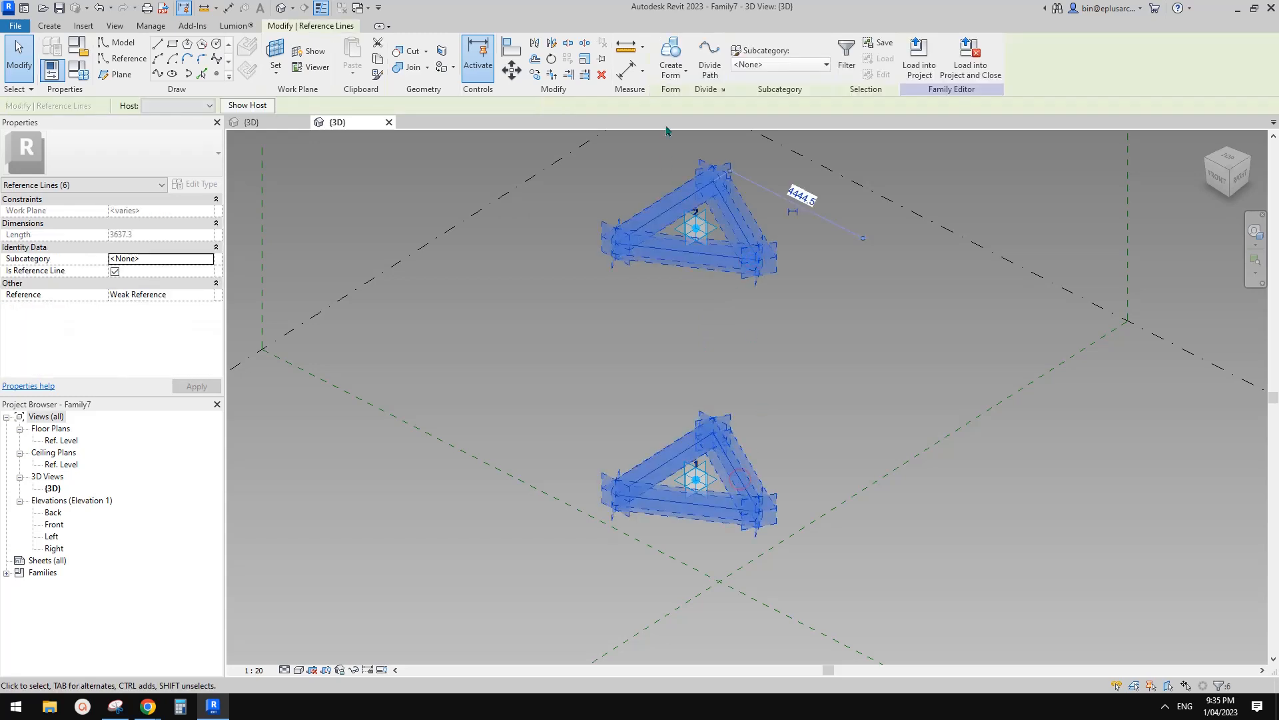
pyautogui.click(667, 59)
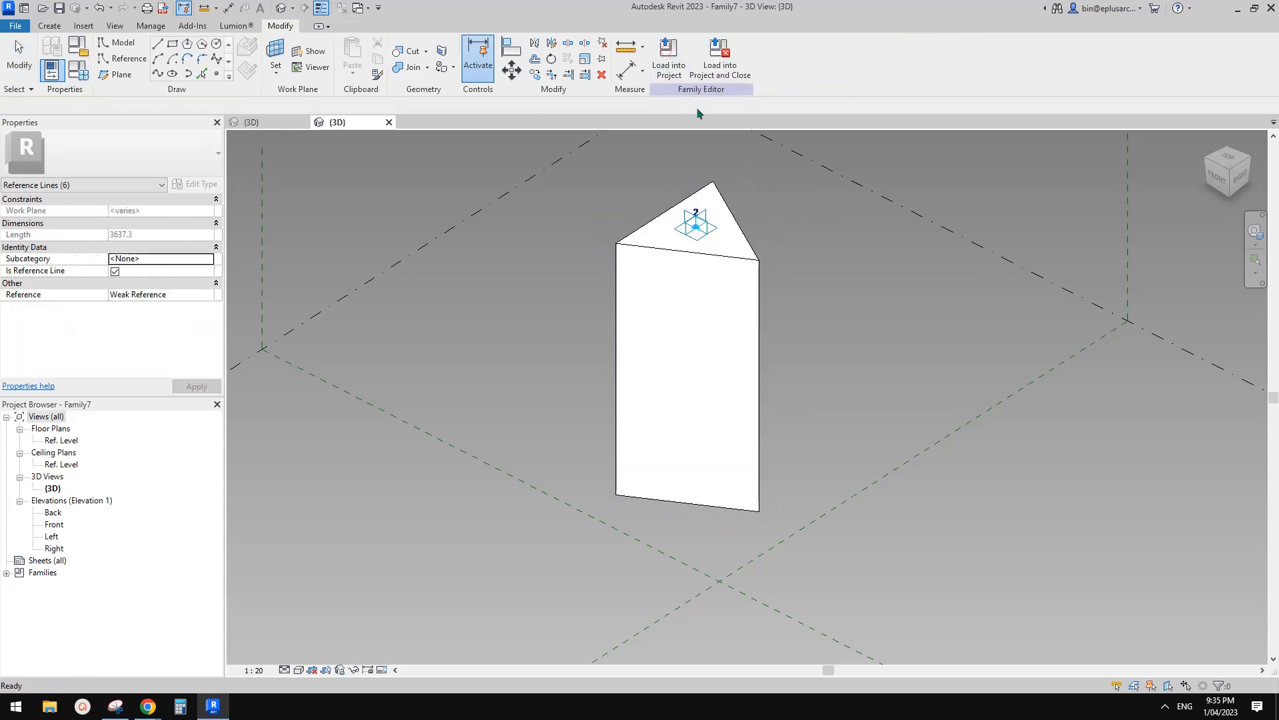
pyautogui.press('Escape')
# Drag adaptive point 2 up and right to check that the prism flexes.
pyautogui.keyDown('shift'); pyautogui.moveTo(693, 213); pyautogui.dragTo(763, 245, button='middle'); pyautogui.keyUp('shift')
pyautogui.click(711, 225)
pyautogui.moveTo(764, 245); pyautogui.dragTo(974, 232)
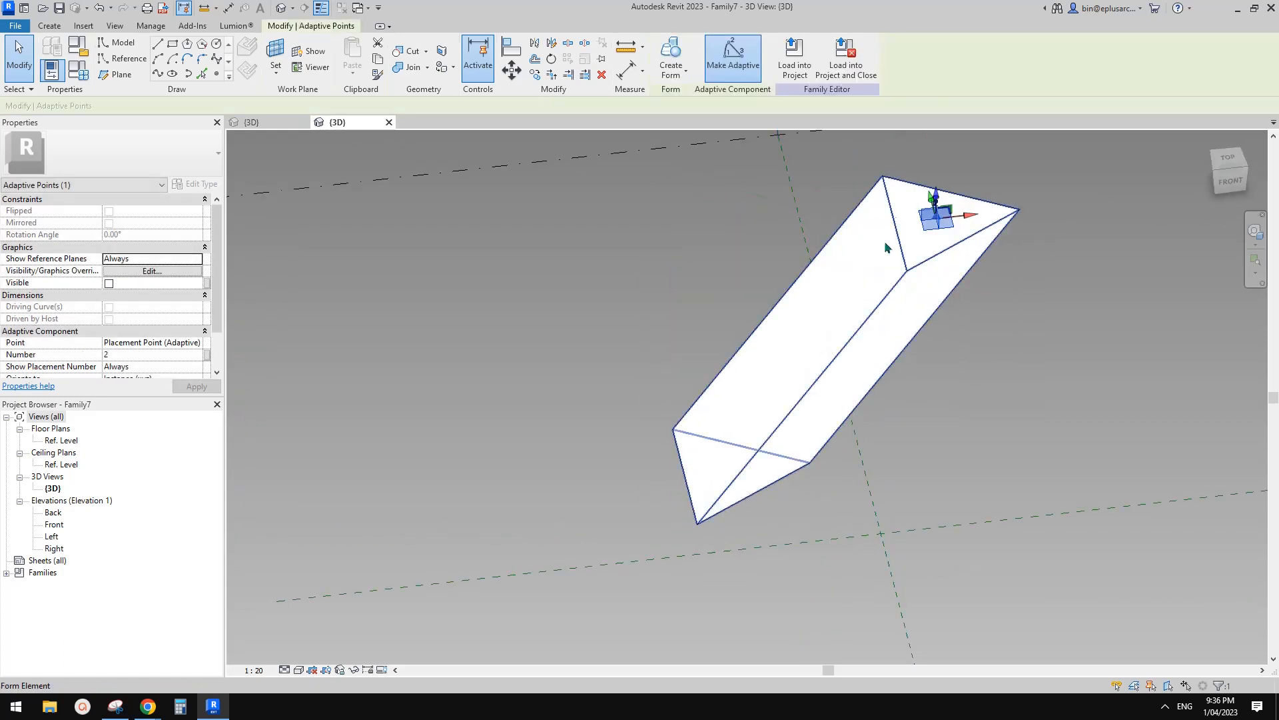
pyautogui.keyDown('shift'); pyautogui.moveTo(885, 241); pyautogui.dragTo(826, 183, button='middle'); pyautogui.keyUp('shift')
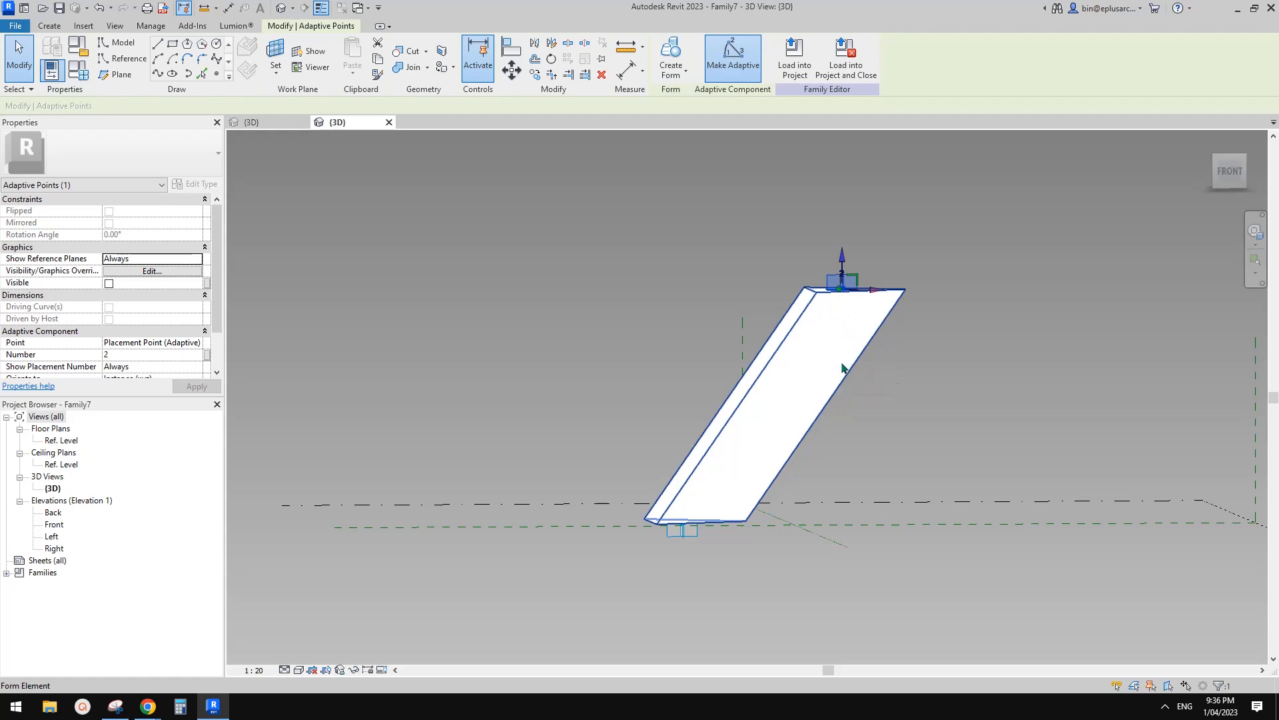
pyautogui.keyDown('shift'); pyautogui.moveTo(822, 369); pyautogui.dragTo(775, 437, button='middle'); pyautogui.keyUp('shift')
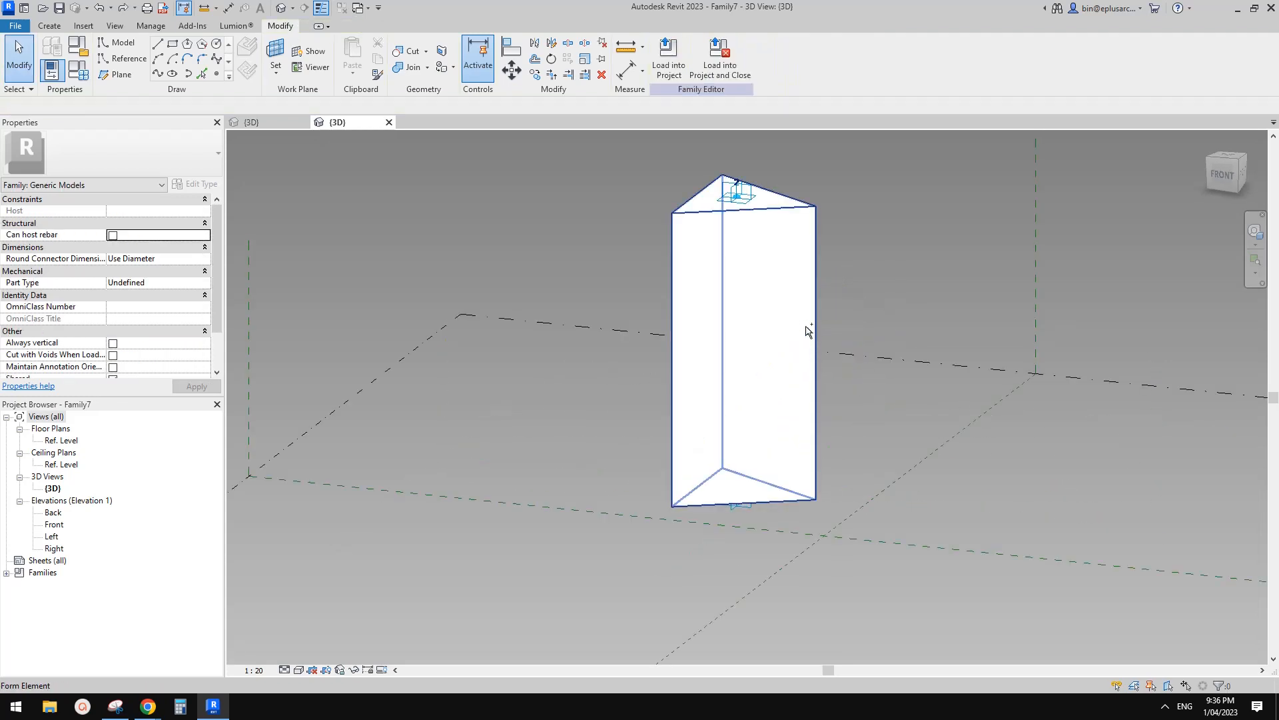
pyautogui.keyDown('shift'); pyautogui.moveTo(744, 229); pyautogui.dragTo(731, 454, button='middle'); pyautogui.keyUp('shift')
# Select the whole prism form and apply Divide Surface to its faces.
pyautogui.click(747, 334)
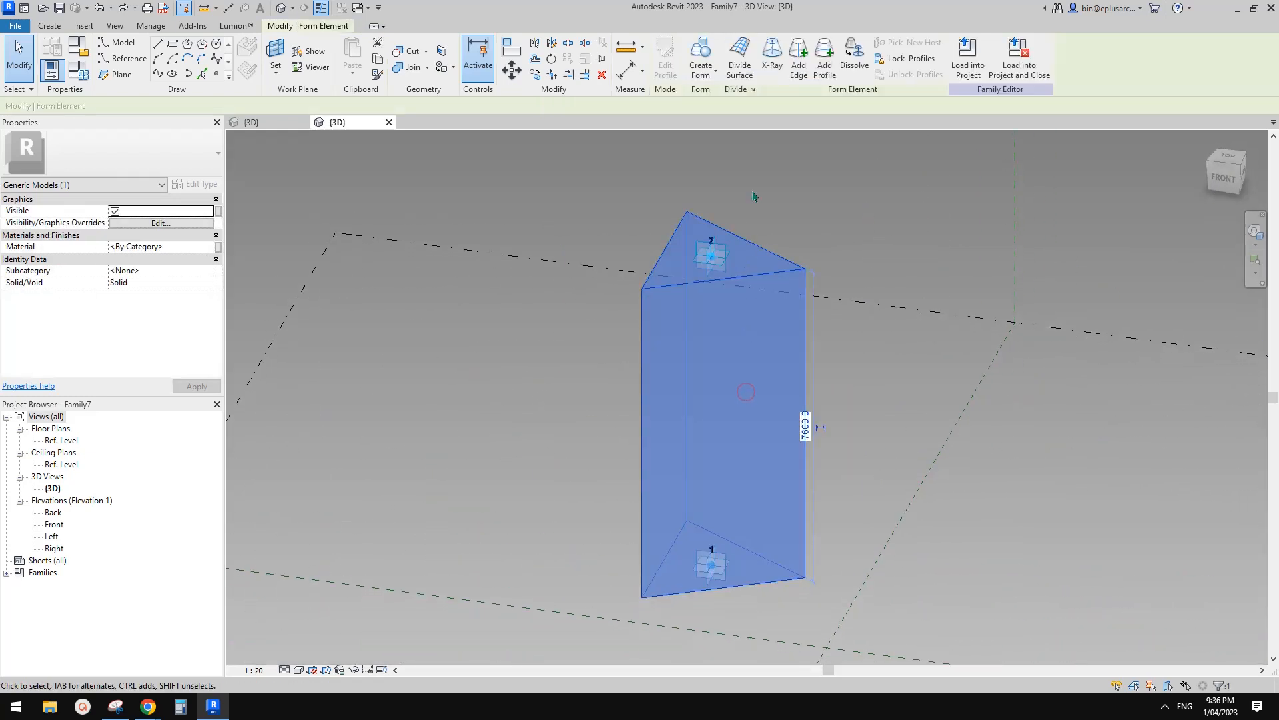
pyautogui.keyDown('shift'); pyautogui.moveTo(748, 377); pyautogui.dragTo(563, 350, button='middle'); pyautogui.keyUp('shift')
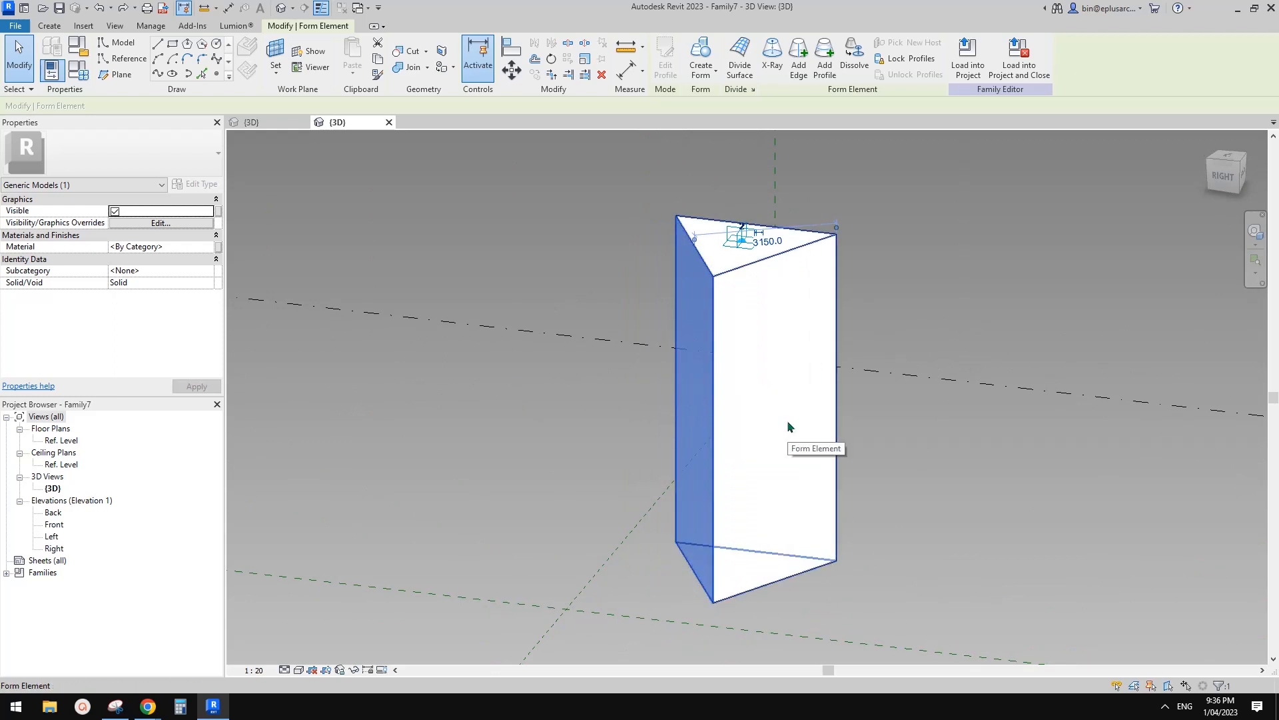
pyautogui.click(902, 446)
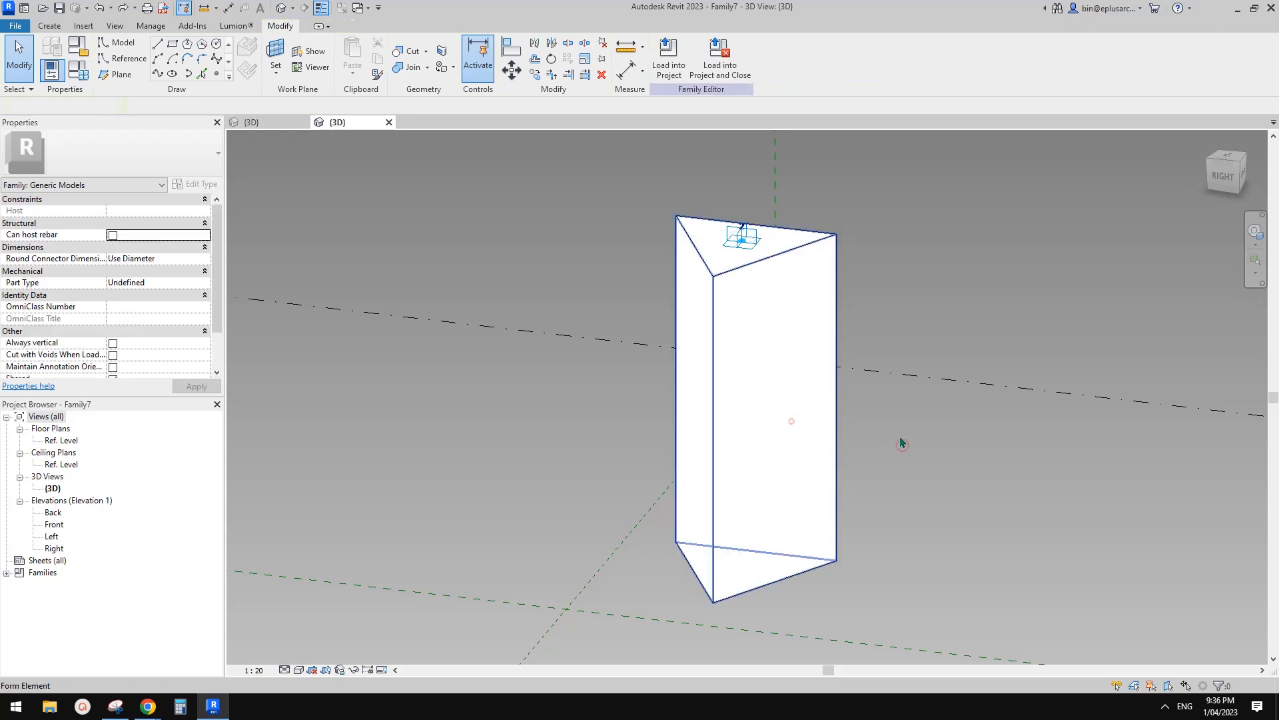
pyautogui.click(813, 342)
pyautogui.click(745, 71)
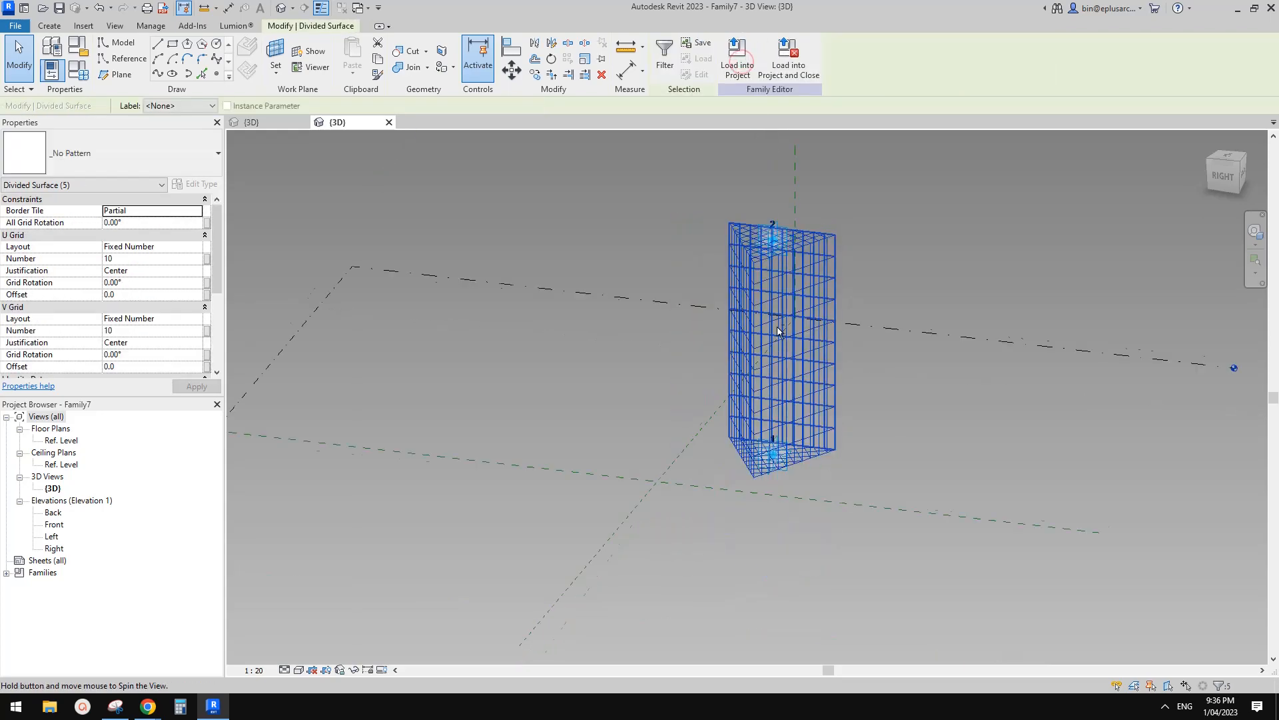
# Switch off the V grid on the first face's divided surface.
pyautogui.moveTo(777, 326)
pyautogui.keyDown('shift'); pyautogui.mouseDown(button='middle')
pyautogui.moveTo(834, 334)
pyautogui.moveTo(777, 351)
pyautogui.mouseUp(button='middle'); pyautogui.keyUp('shift')
pyautogui.click(756, 354)
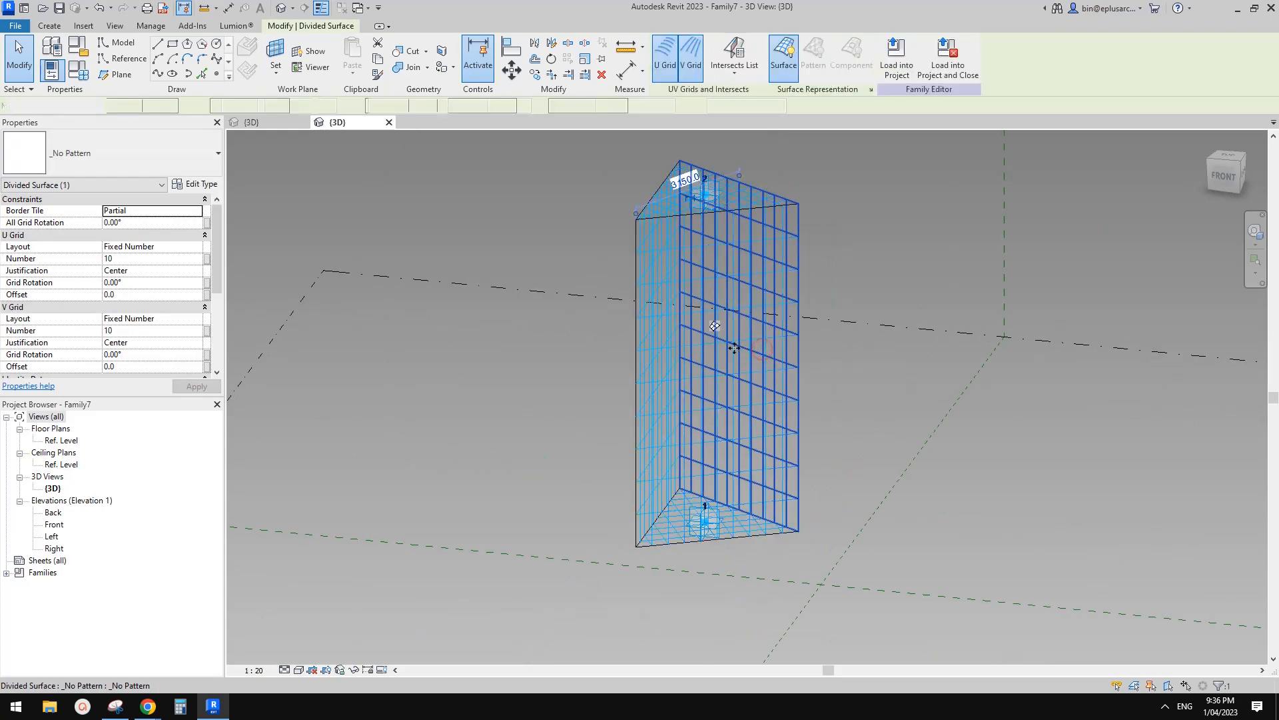
pyautogui.click(743, 358)
pyautogui.click(740, 360)
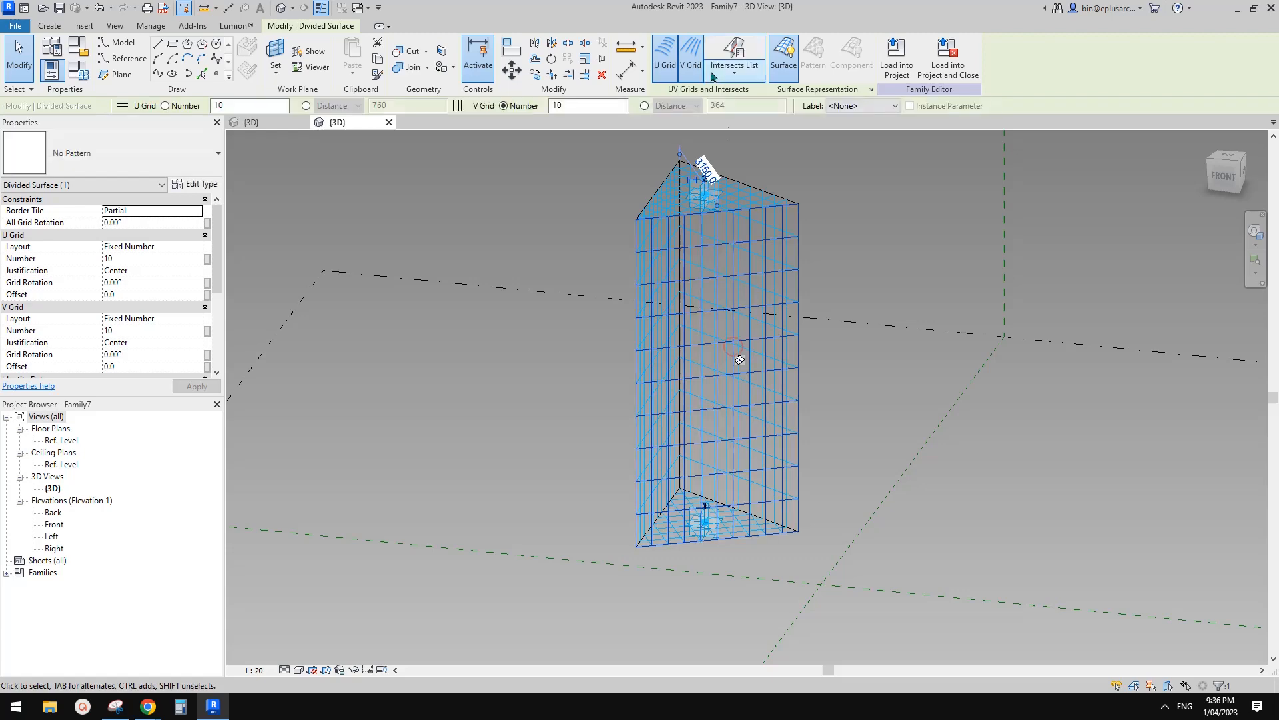
pyautogui.click(880, 369)
pyautogui.keyDown('shift'); pyautogui.moveTo(881, 369); pyautogui.dragTo(608, 288, button='middle'); pyautogui.keyUp('shift')
# Select all three of the prism's divided surfaces together.
pyautogui.click(698, 346)
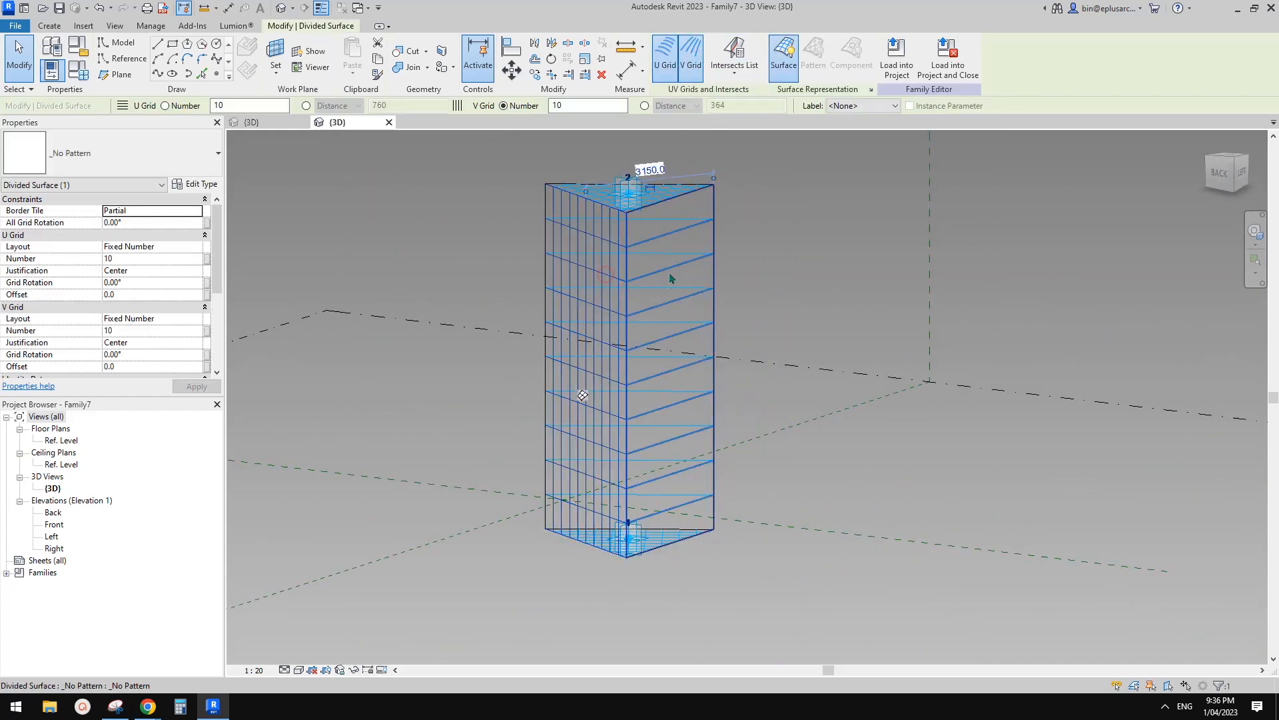
pyautogui.moveTo(735, 284); pyautogui.dragTo(855, 348, button='middle')
pyautogui.click(838, 295)
pyautogui.click(797, 323)
pyautogui.keyDown('ctrl'); pyautogui.click(855, 343); pyautogui.keyUp('ctrl')
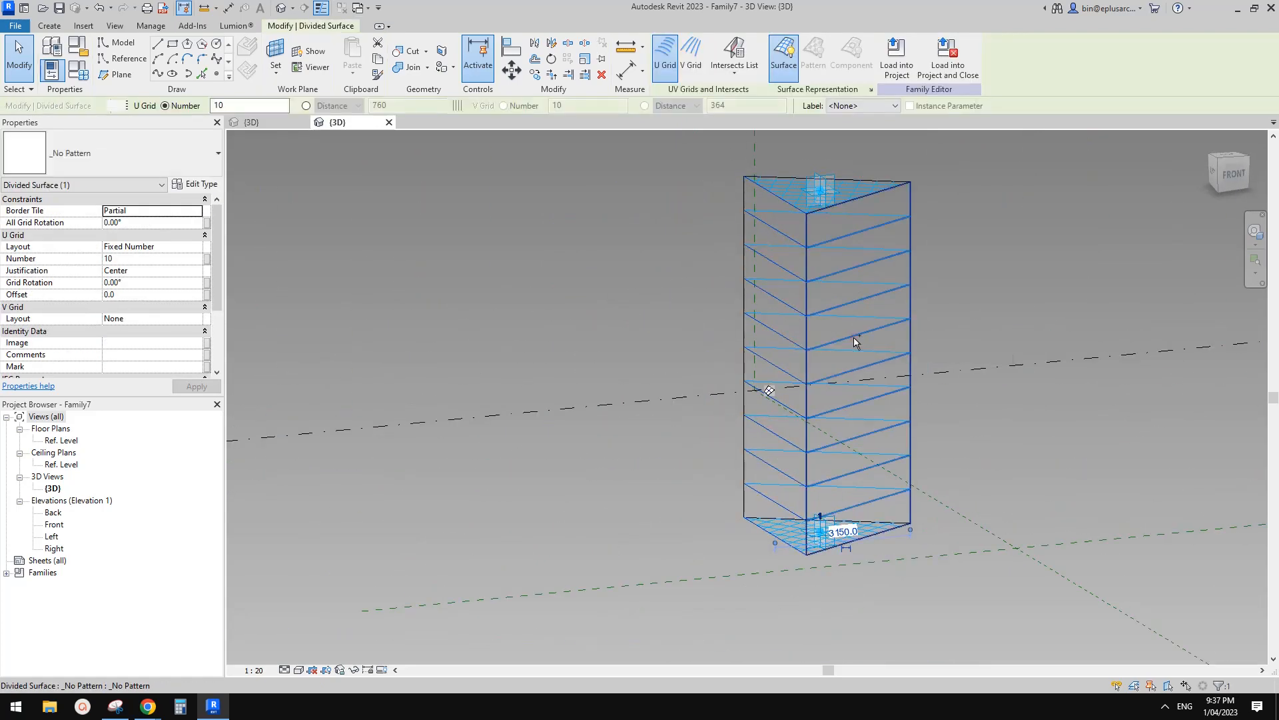
pyautogui.keyDown('shift'); pyautogui.moveTo(825, 301); pyautogui.dragTo(838, 342, button='middle'); pyautogui.keyUp('shift')
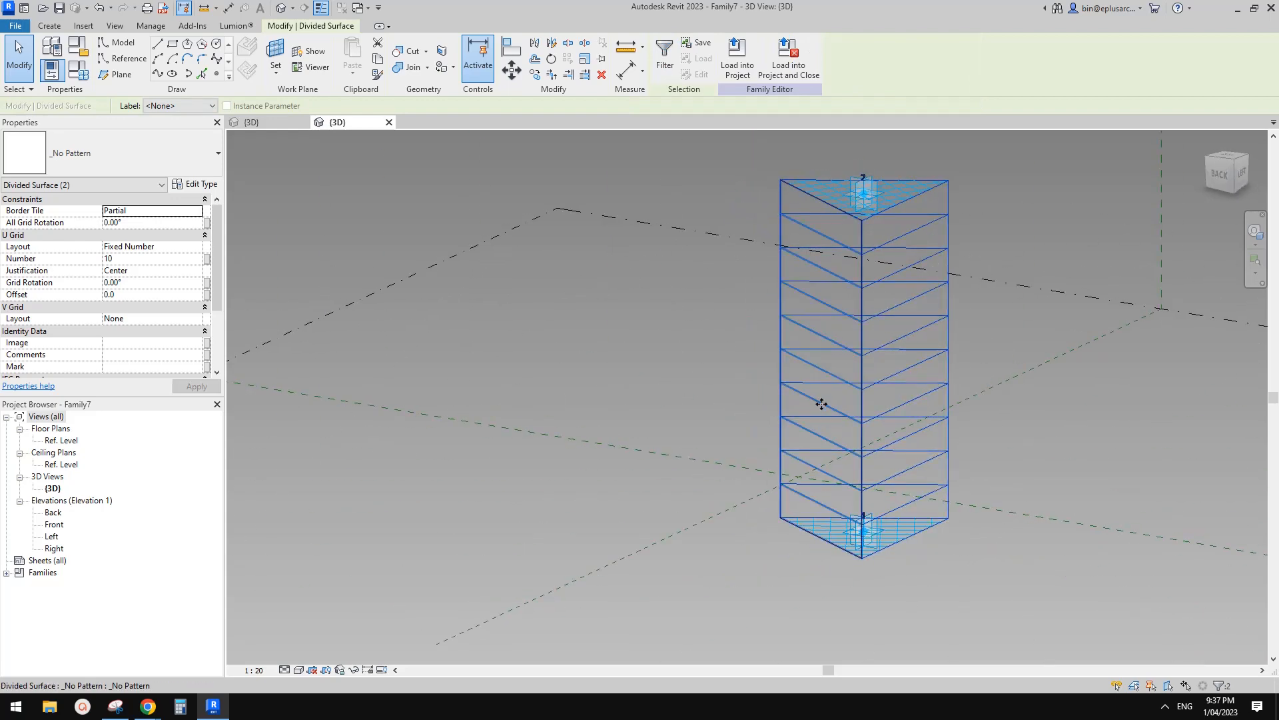
pyautogui.keyDown('ctrl'); pyautogui.click(821, 403); pyautogui.keyUp('ctrl')
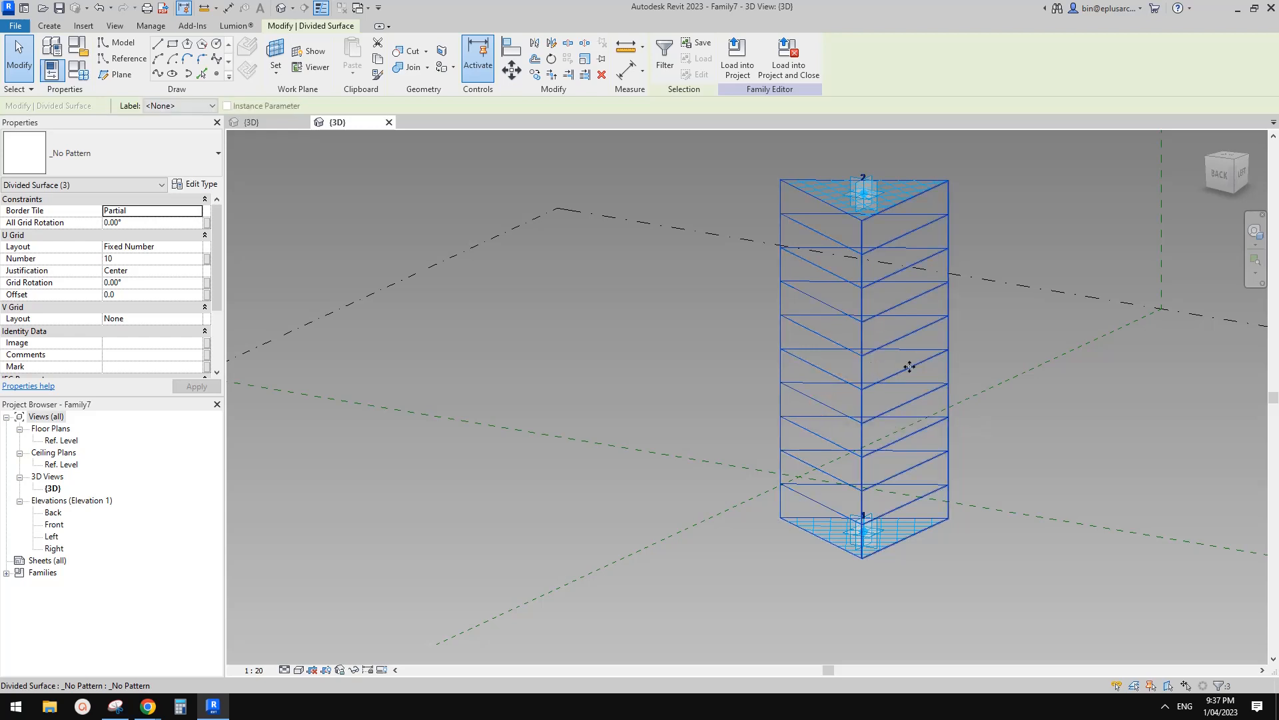
pyautogui.scroll(-1, 633, 352)
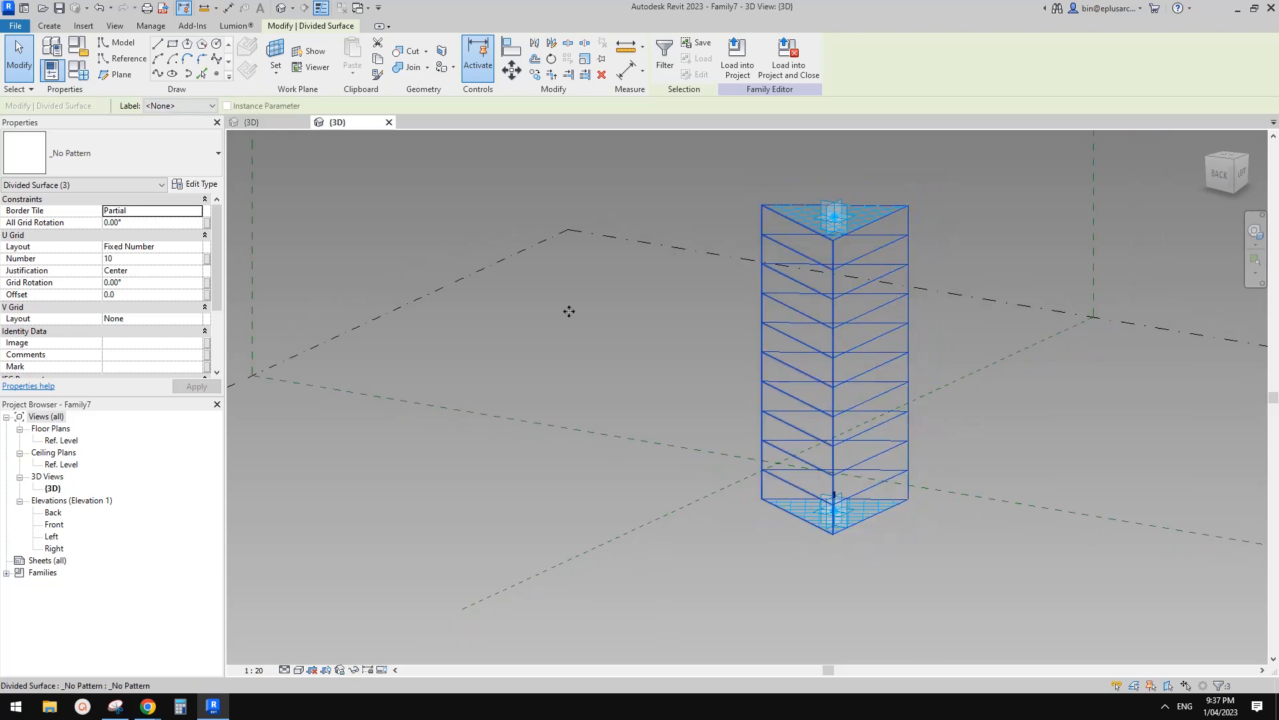
# Set the U grid layout to Maximum Spacing with a 900 distance.
pyautogui.click(169, 248)
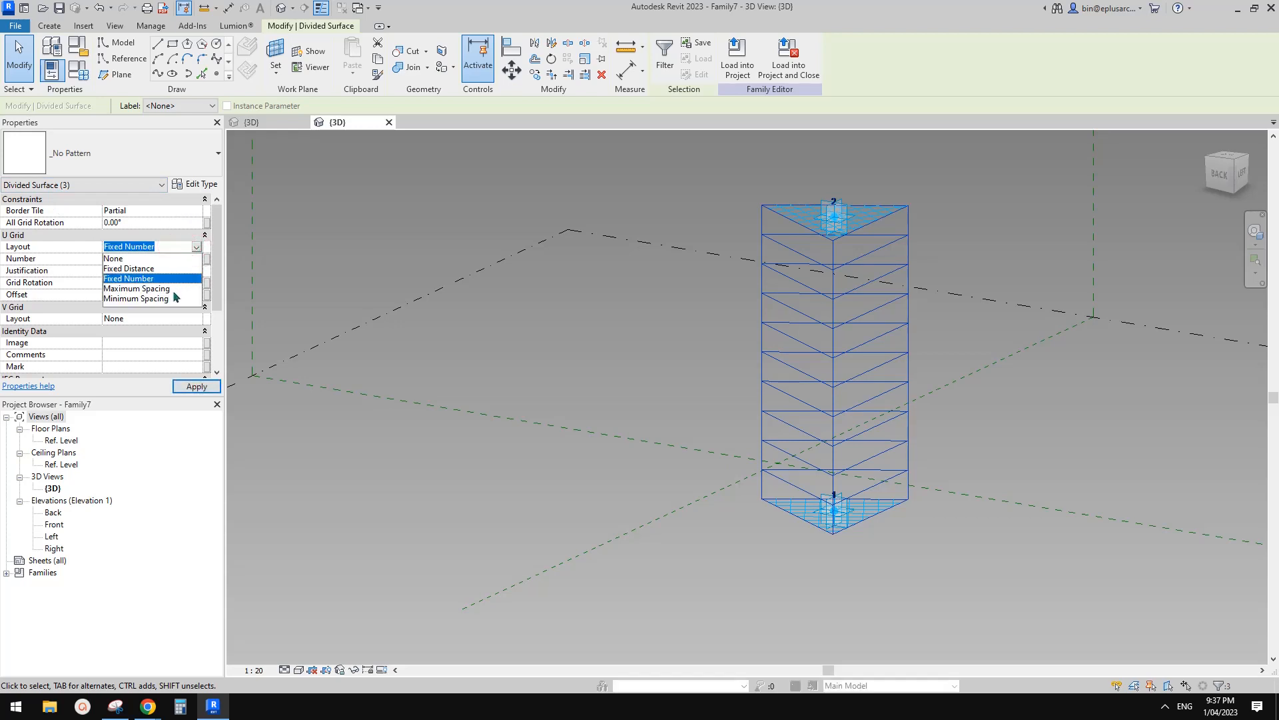
pyautogui.click(140, 289)
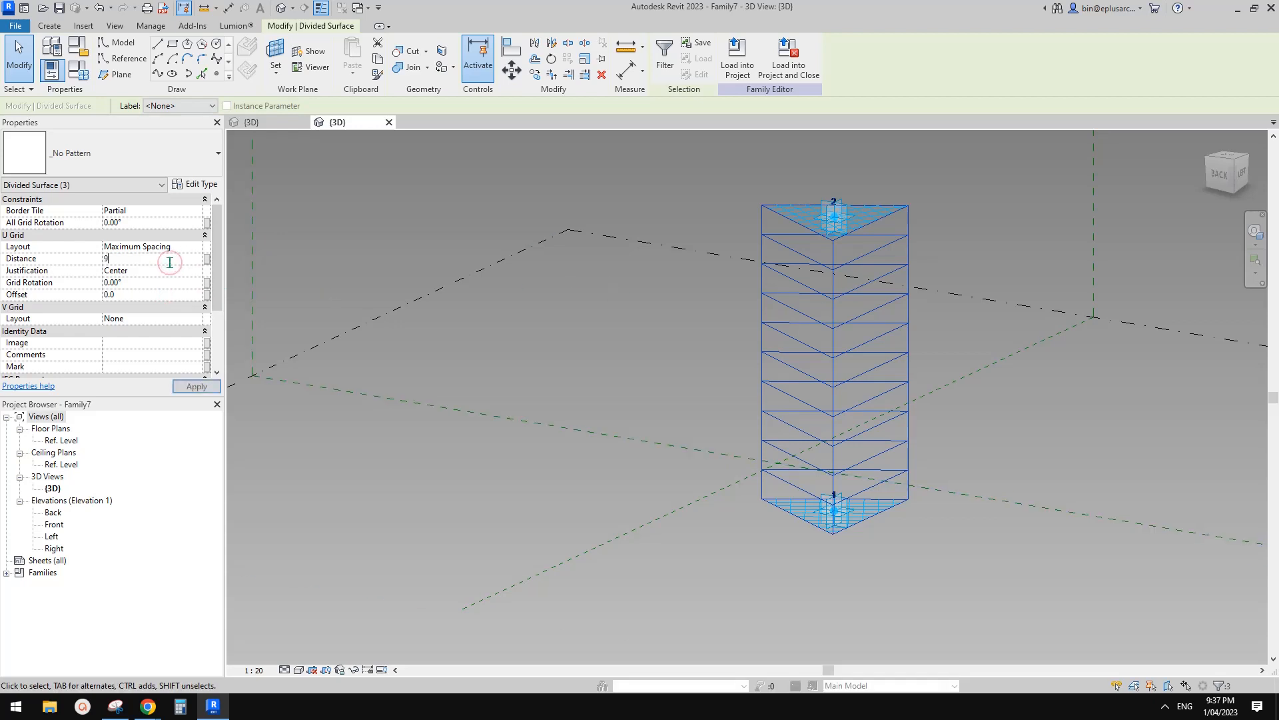
pyautogui.keyDown('shift'); pyautogui.moveTo(564, 248); pyautogui.dragTo(597, 276, button='middle'); pyautogui.keyUp('shift')
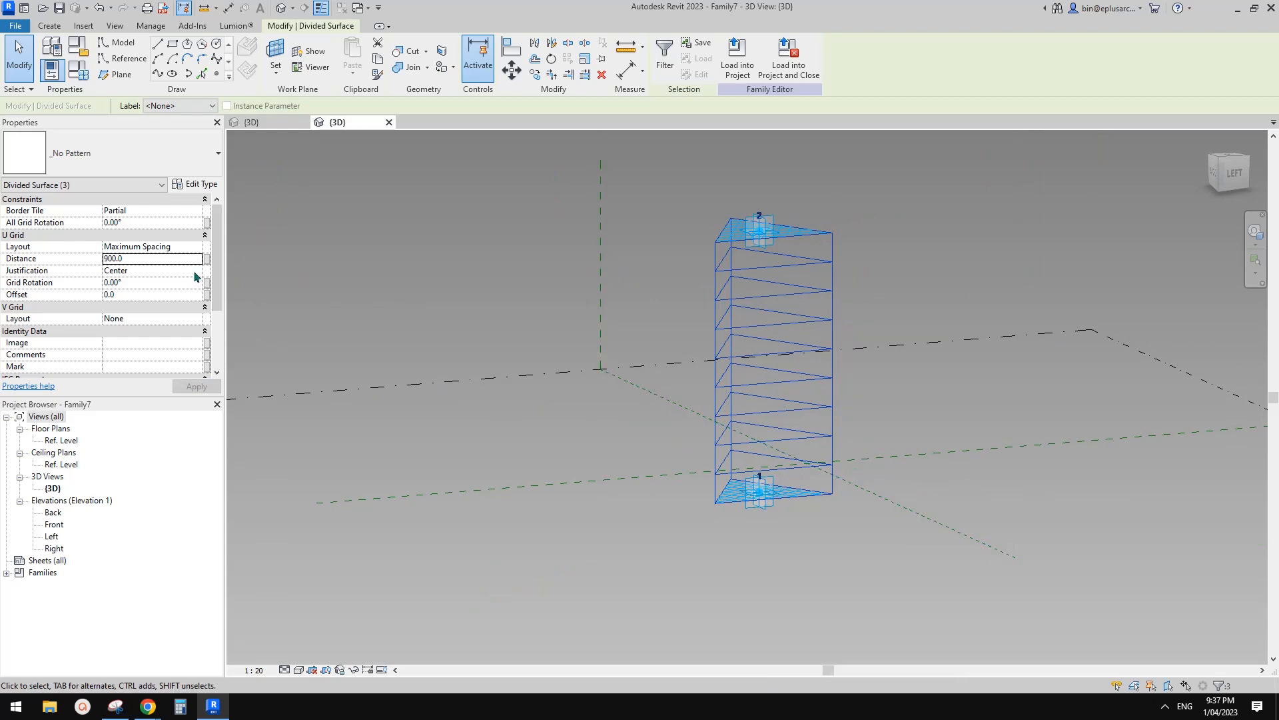
pyautogui.keyDown('shift'); pyautogui.moveTo(628, 287); pyautogui.dragTo(758, 342, button='middle'); pyautogui.keyUp('shift')
# Drag adaptive point 2 upward so the tower grows taller with more grid lines.
pyautogui.click(710, 259)
pyautogui.click(710, 258)
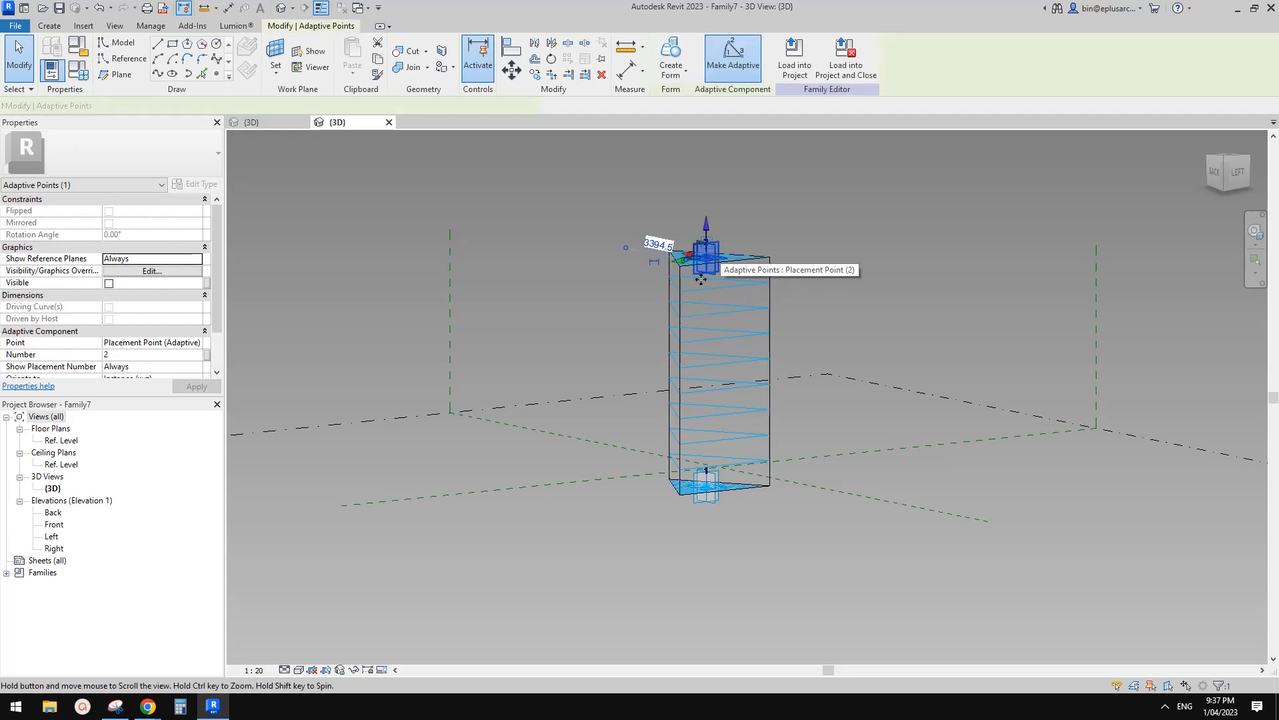
pyautogui.keyDown('shift'); pyautogui.moveTo(693, 252); pyautogui.dragTo(685, 273, button='middle'); pyautogui.keyUp('shift')
pyautogui.scroll(-1, 706, 369)
pyautogui.moveTo(707, 369); pyautogui.dragTo(677, 405, button='middle')
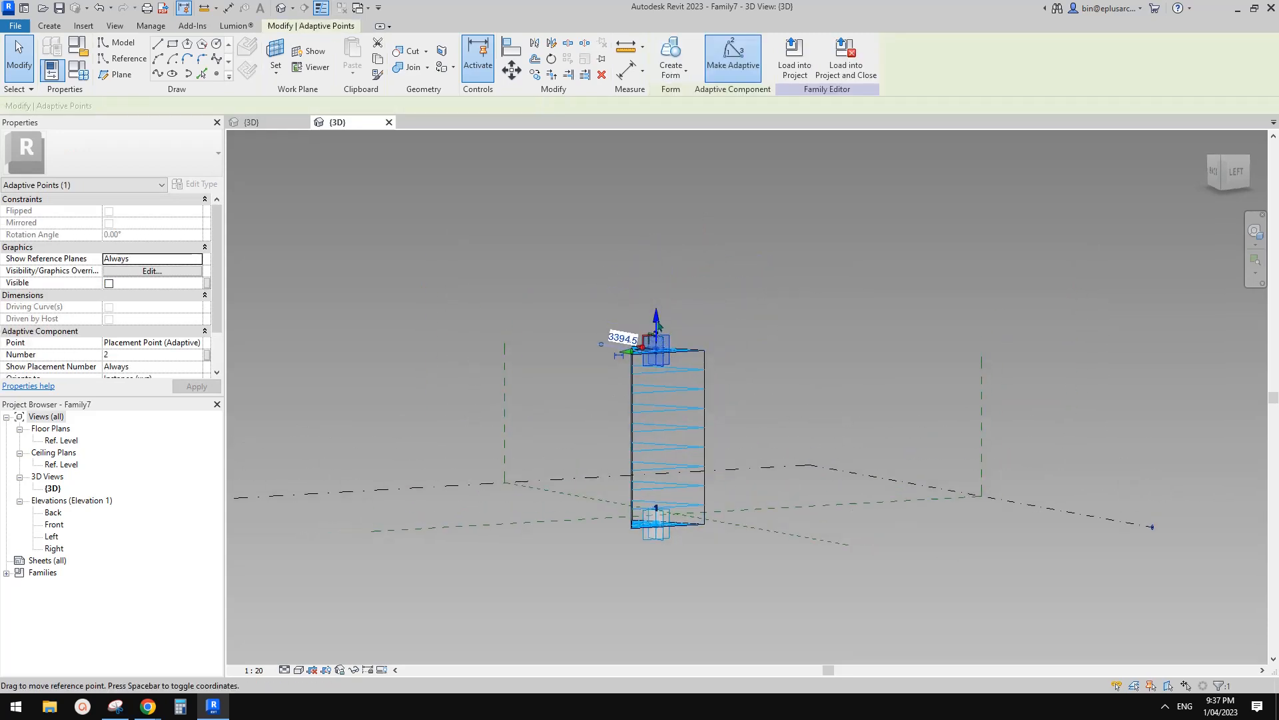
pyautogui.moveTo(663, 181); pyautogui.dragTo(664, 182)
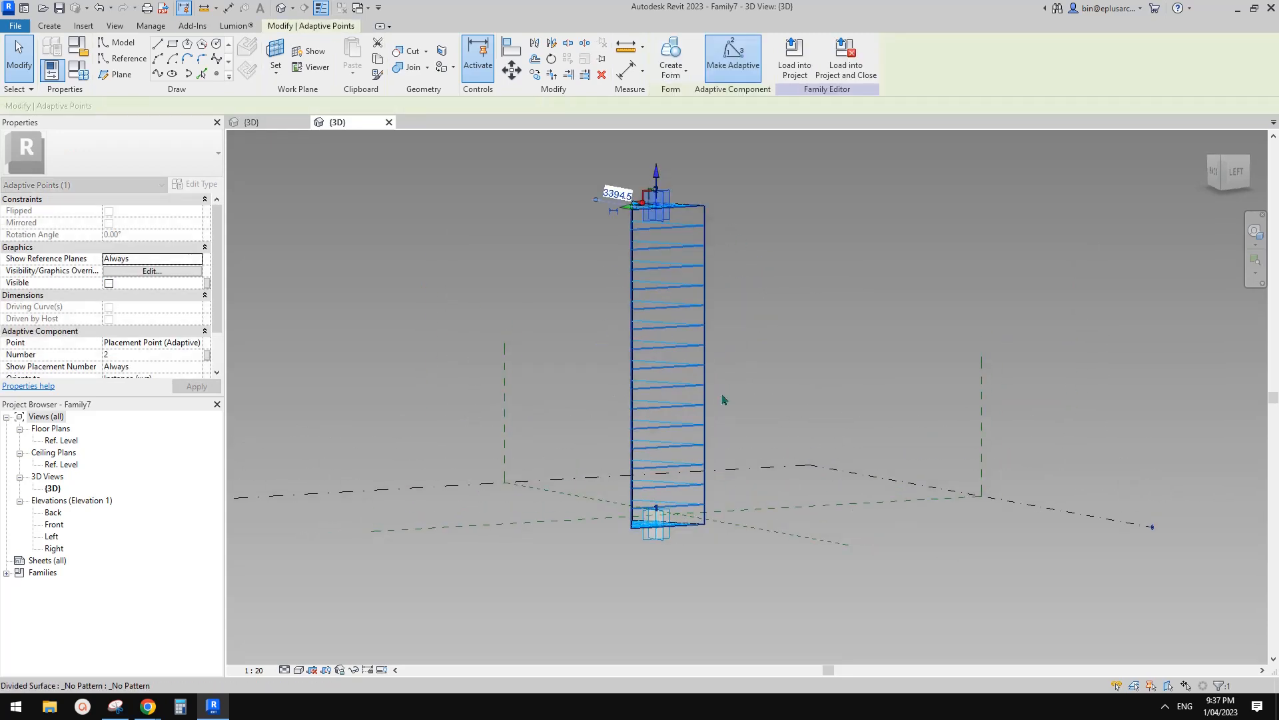
pyautogui.keyDown('shift'); pyautogui.moveTo(657, 423); pyautogui.dragTo(507, 453, button='middle'); pyautogui.keyUp('shift')
pyautogui.scroll(4, 628, 397)
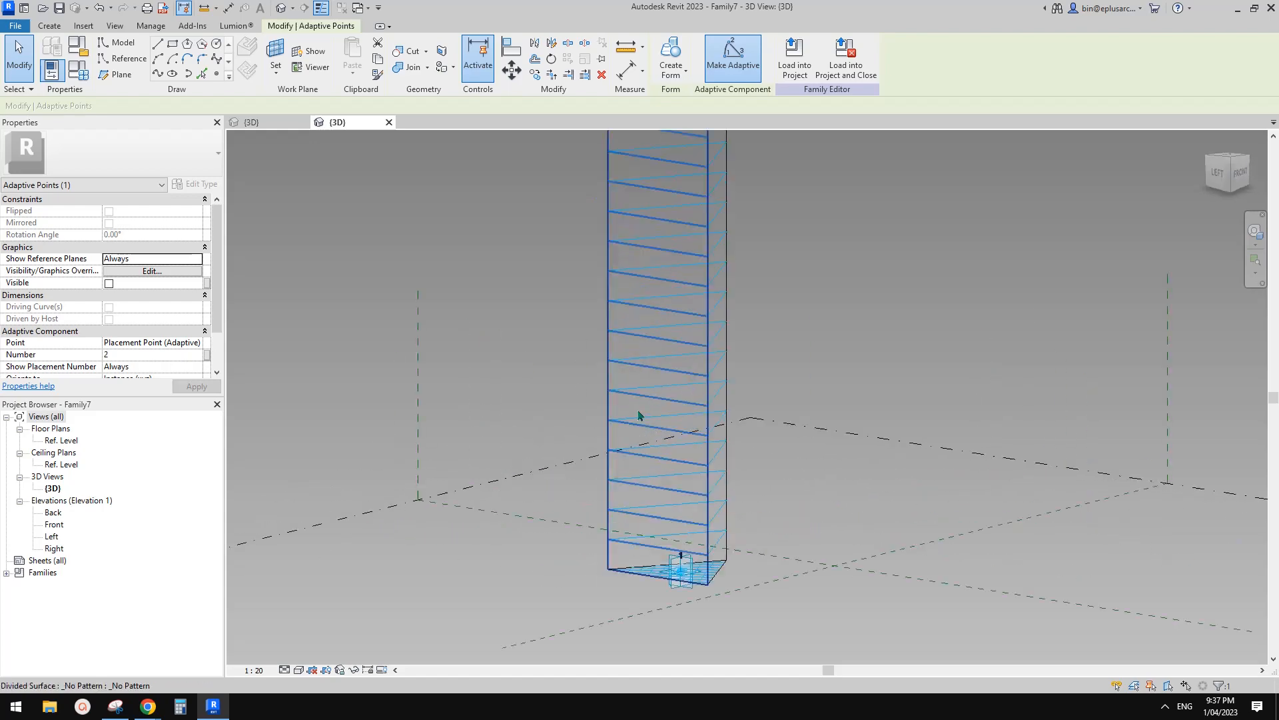
pyautogui.click(641, 331)
pyautogui.moveTo(641, 331)
pyautogui.keyDown('shift'); pyautogui.mouseDown(button='middle')
pyautogui.moveTo(642, 346)
pyautogui.moveTo(480, 338)
pyautogui.moveTo(657, 343)
pyautogui.mouseUp(button='middle'); pyautogui.keyUp('shift')
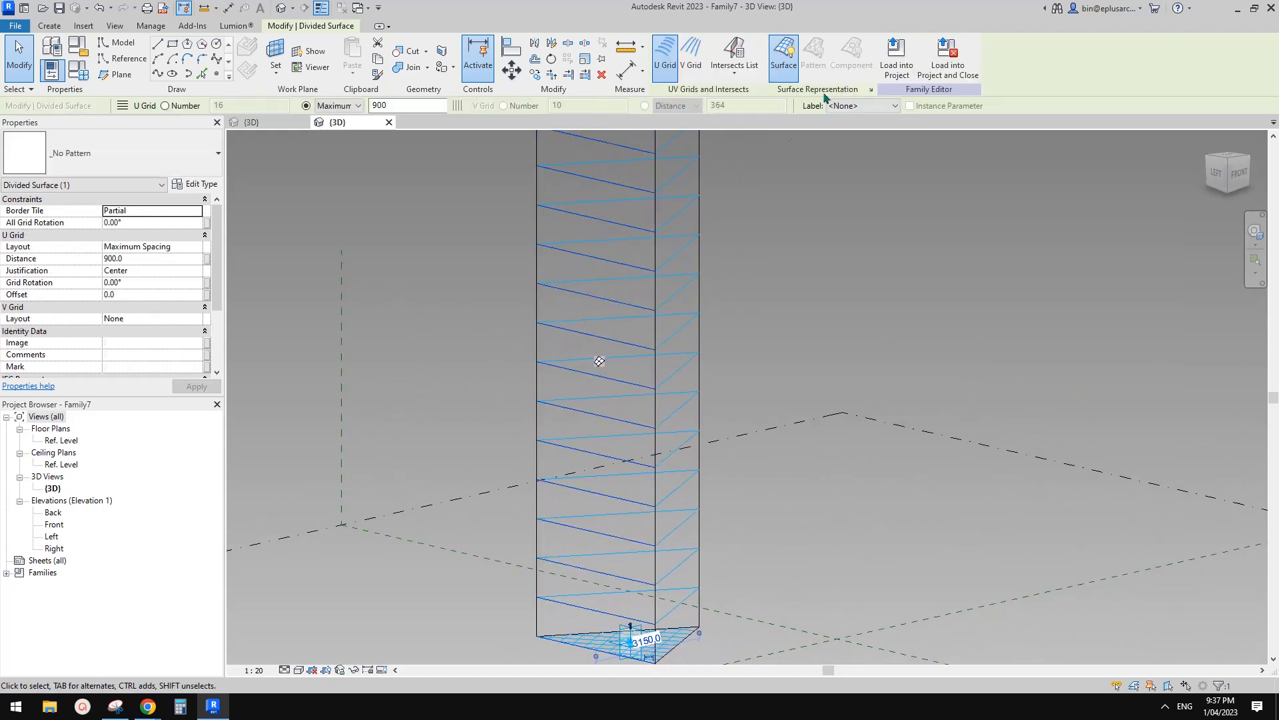
# In Surface Representation, hide nodes and the original surface, keeping UV grids shown.
pyautogui.click(870, 89)
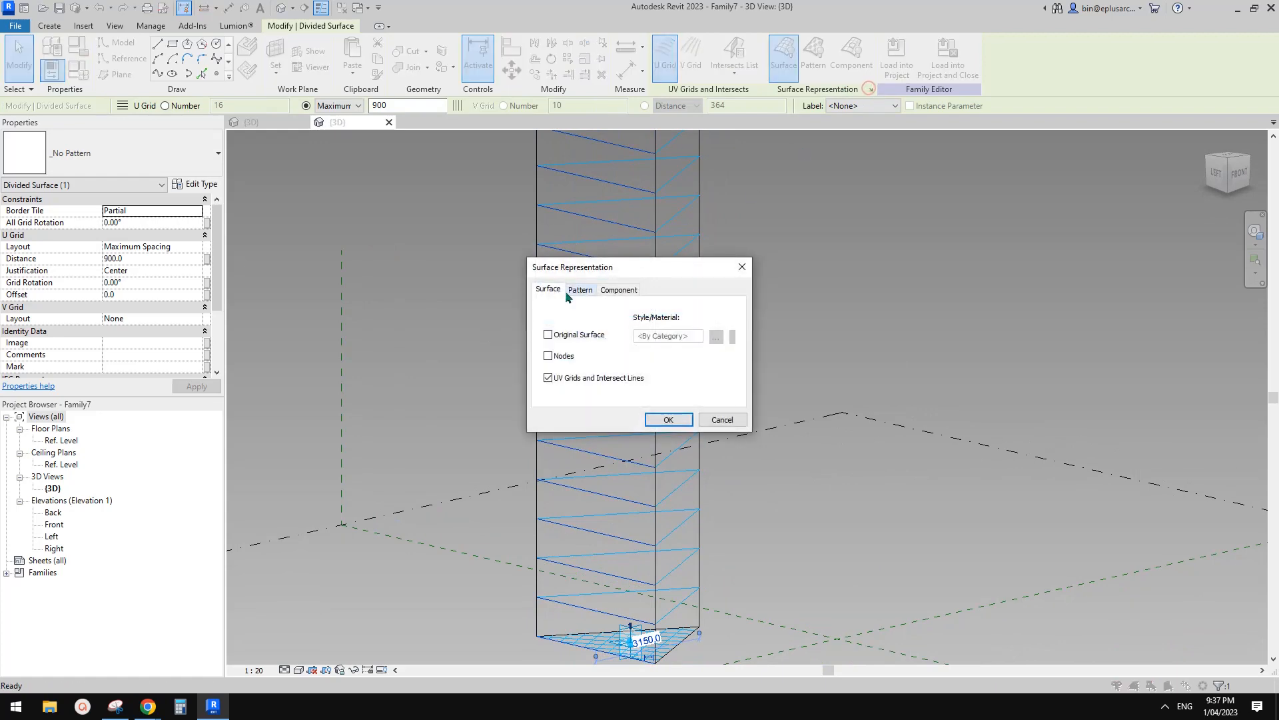
pyautogui.click(666, 418)
pyautogui.click(870, 89)
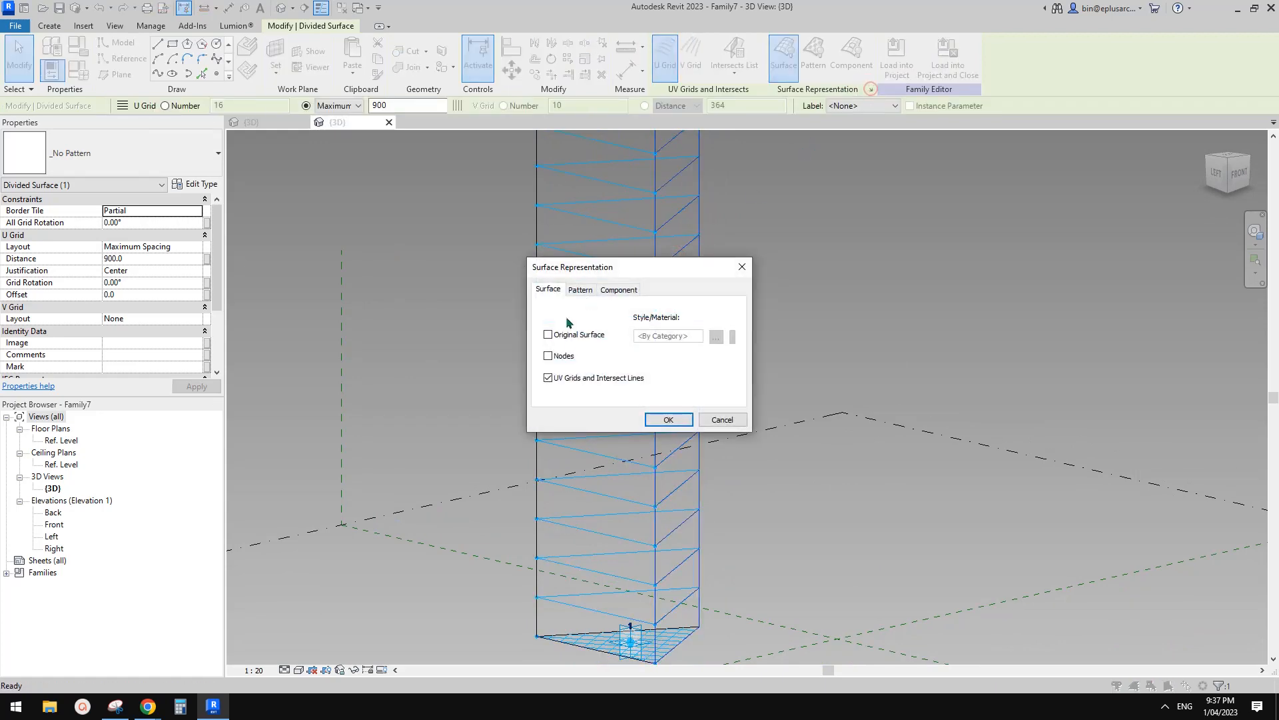
pyautogui.click(669, 419)
pyautogui.keyDown('shift'); pyautogui.moveTo(563, 271); pyautogui.dragTo(654, 295, button='middle'); pyautogui.keyUp('shift')
pyautogui.press('Escape')
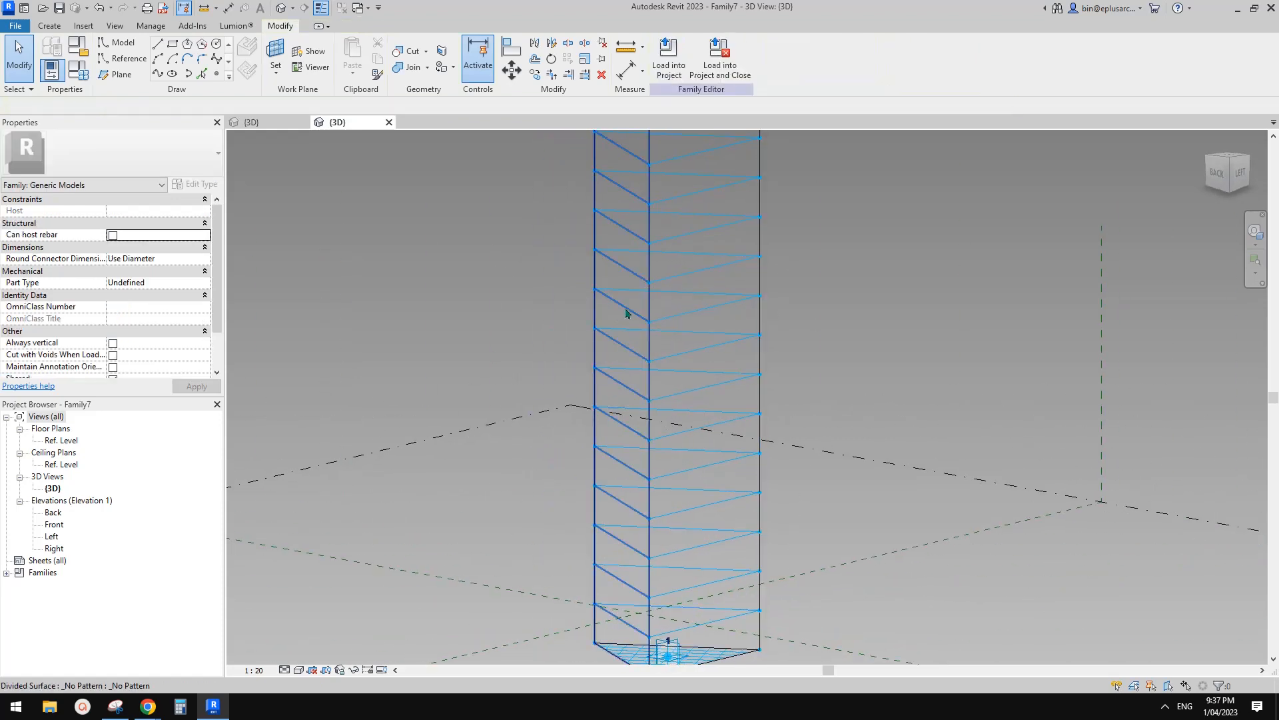
# Confirm the same display settings for the left face's divided surface and orbit the column.
pyautogui.click(625, 307)
pyautogui.scroll(-1, 643, 221)
pyautogui.click(871, 89)
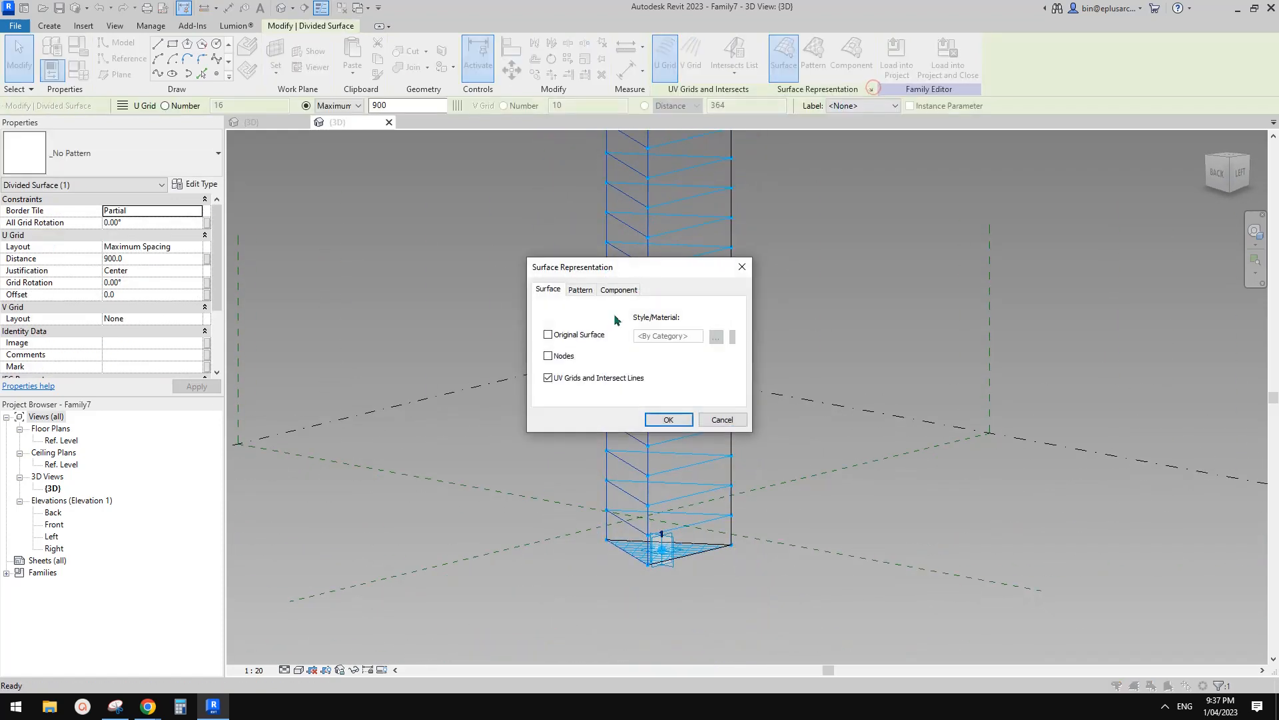
pyautogui.click(668, 420)
pyautogui.press('Escape')
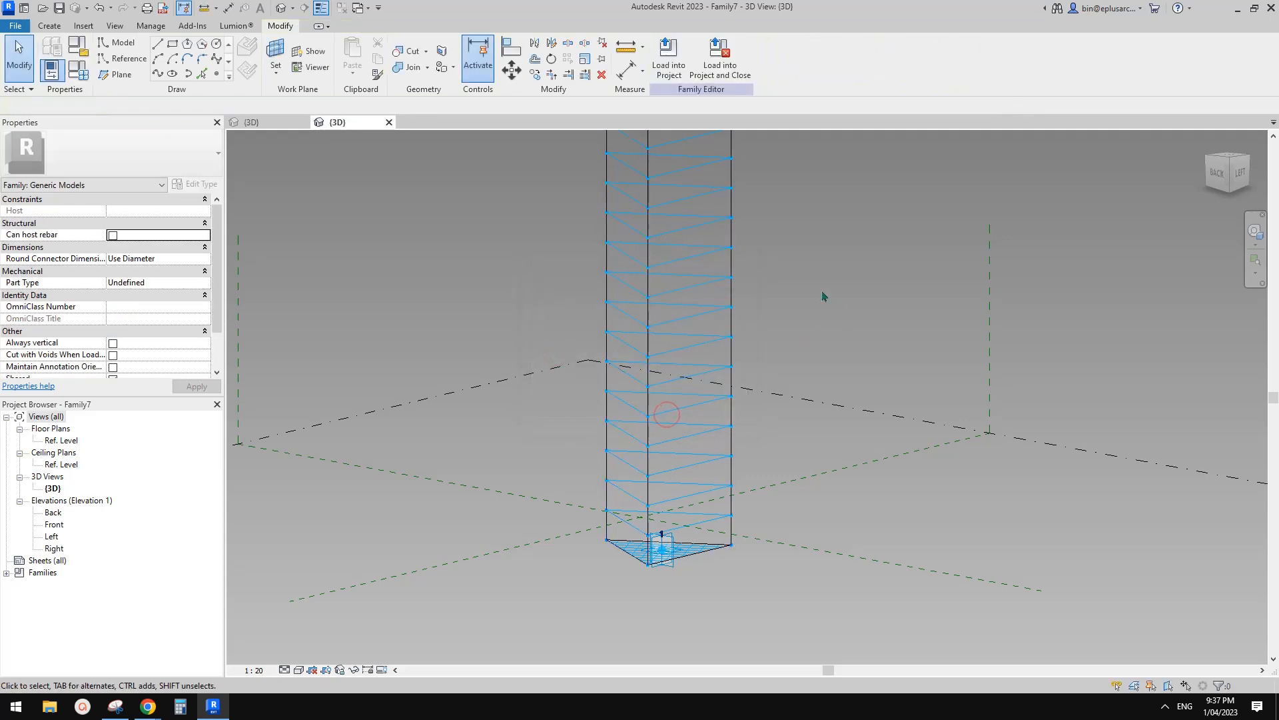
pyautogui.moveTo(650, 338)
pyautogui.keyDown('shift'); pyautogui.mouseDown(button='middle')
pyautogui.moveTo(666, 338)
pyautogui.moveTo(635, 388)
pyautogui.moveTo(747, 401)
pyautogui.mouseUp(button='middle'); pyautogui.keyUp('shift')
pyautogui.click(668, 374)
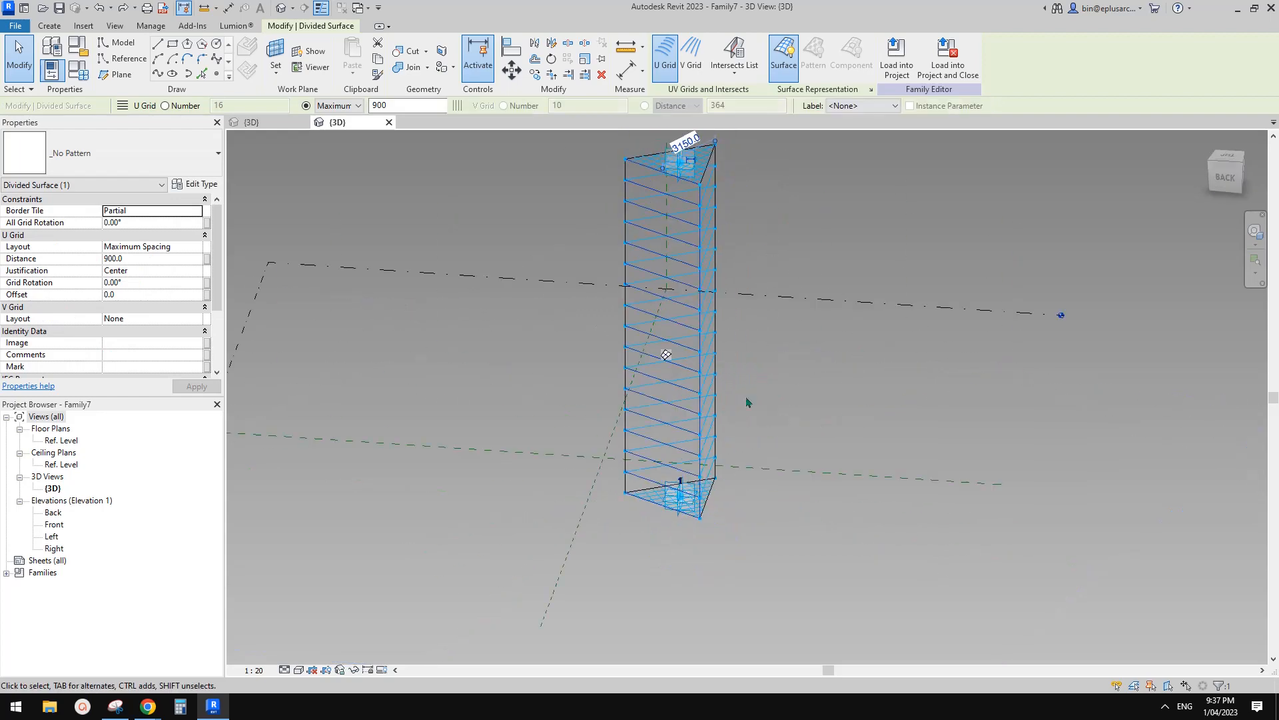
pyautogui.keyDown('shift'); pyautogui.moveTo(695, 370); pyautogui.dragTo(605, 405, button='middle'); pyautogui.keyUp('shift')
pyautogui.press('Escape')
pyautogui.scroll(1, 625, 380)
pyautogui.scroll(2, 586, 415)
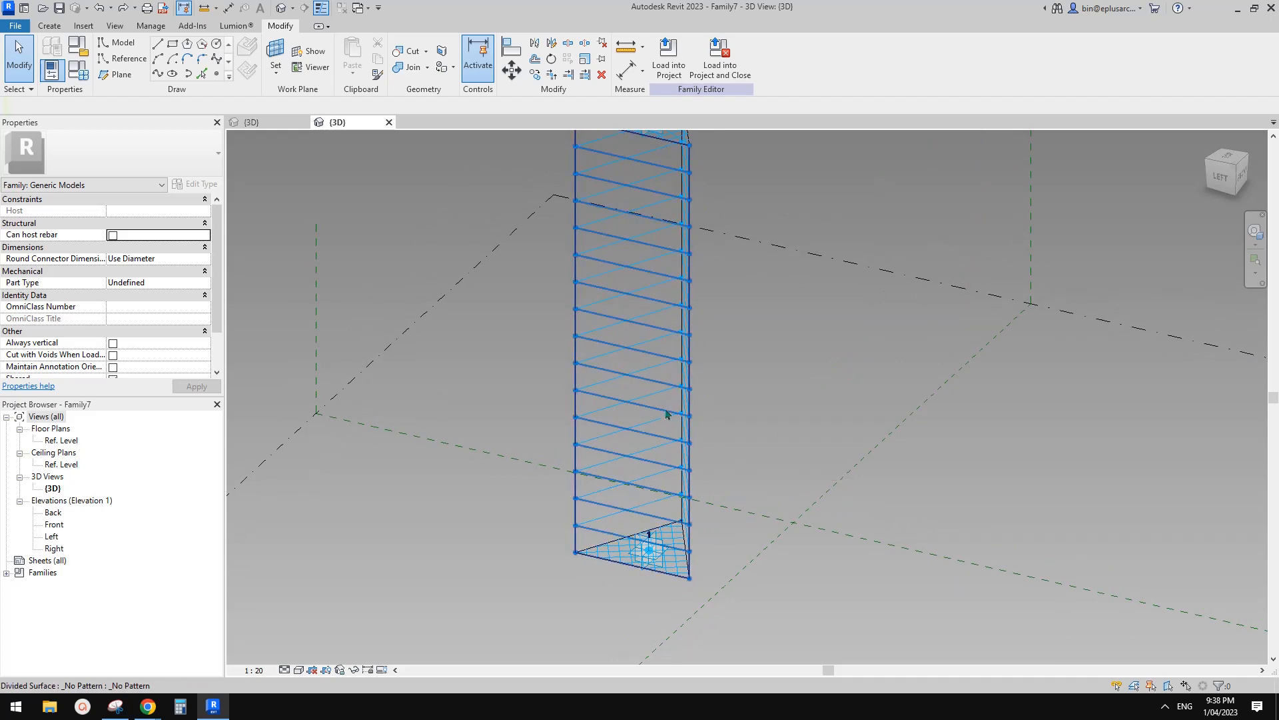
# Load the Family6 truss module into the tower family using Place on Face.
pyautogui.click(274, 122)
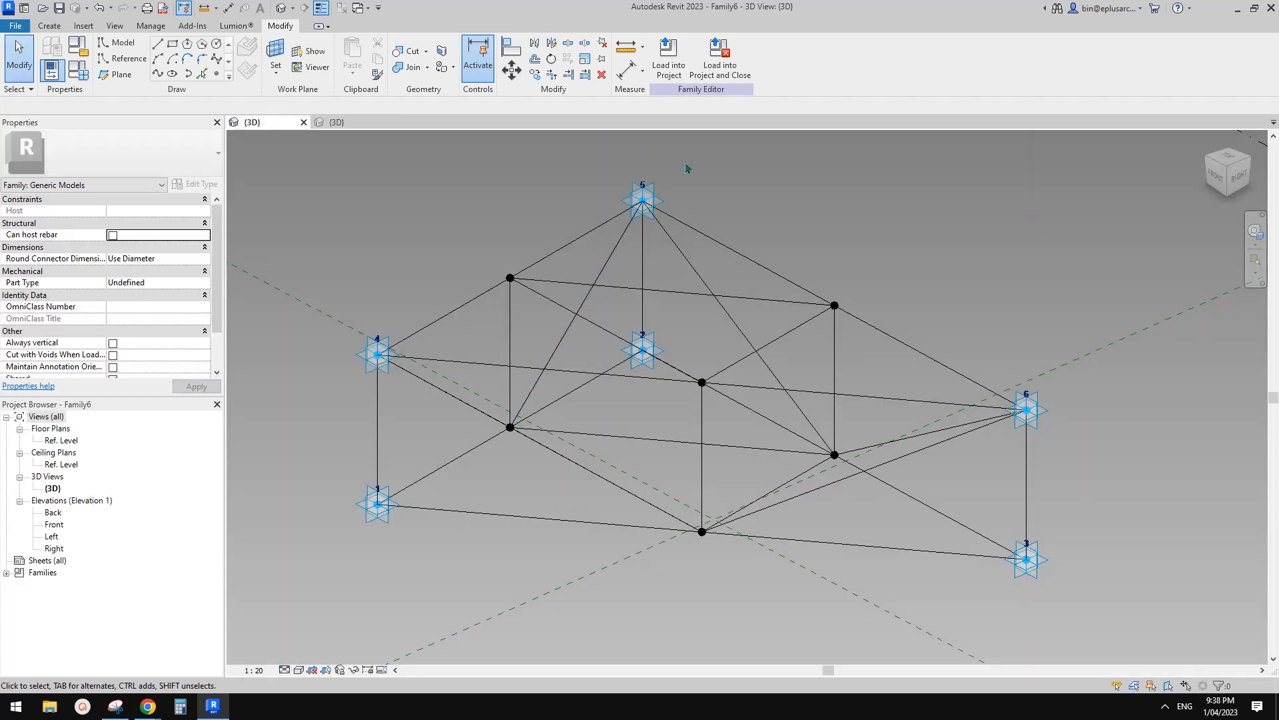
pyautogui.click(670, 59)
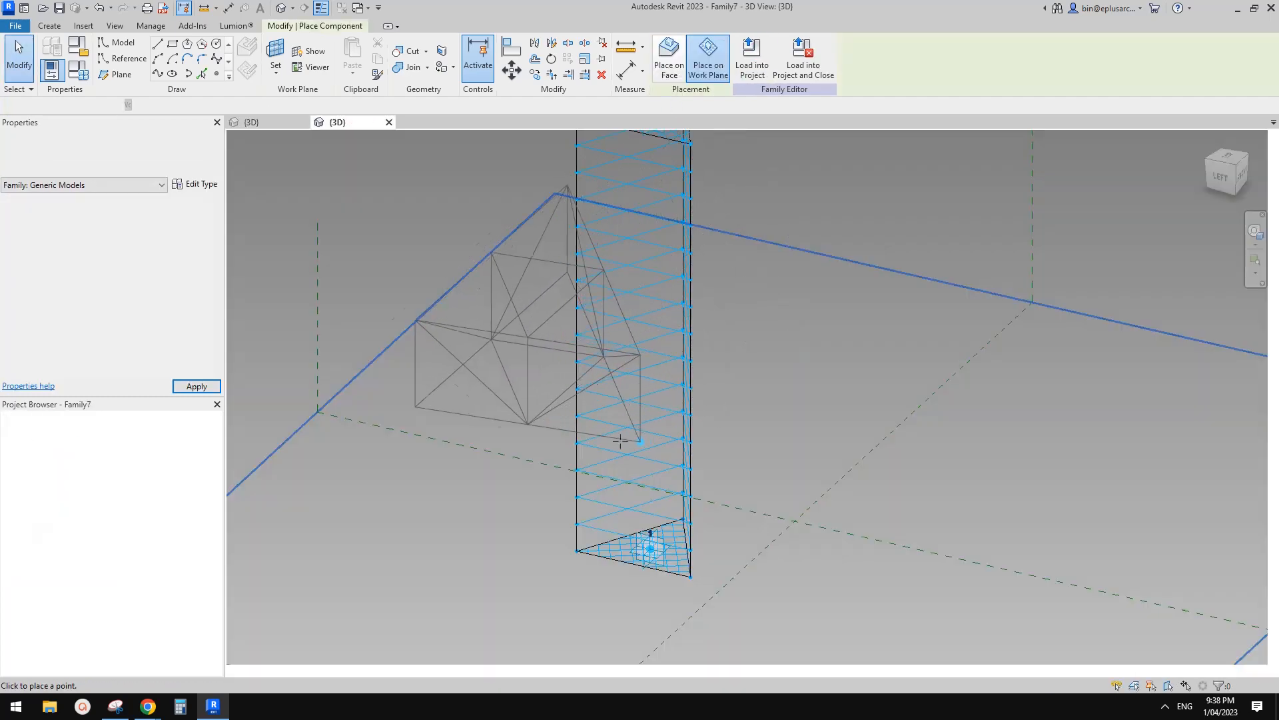
pyautogui.keyDown('shift'); pyautogui.moveTo(618, 461); pyautogui.dragTo(654, 113, button='middle'); pyautogui.keyUp('shift')
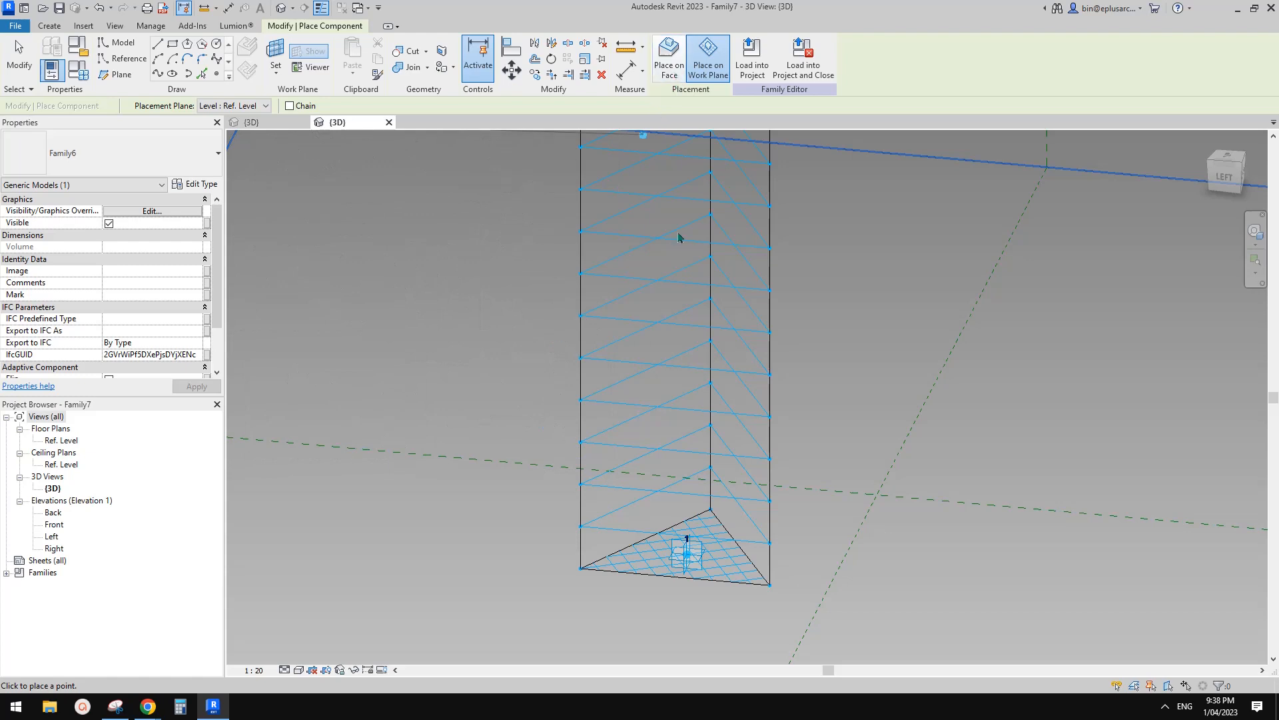
pyautogui.click(669, 68)
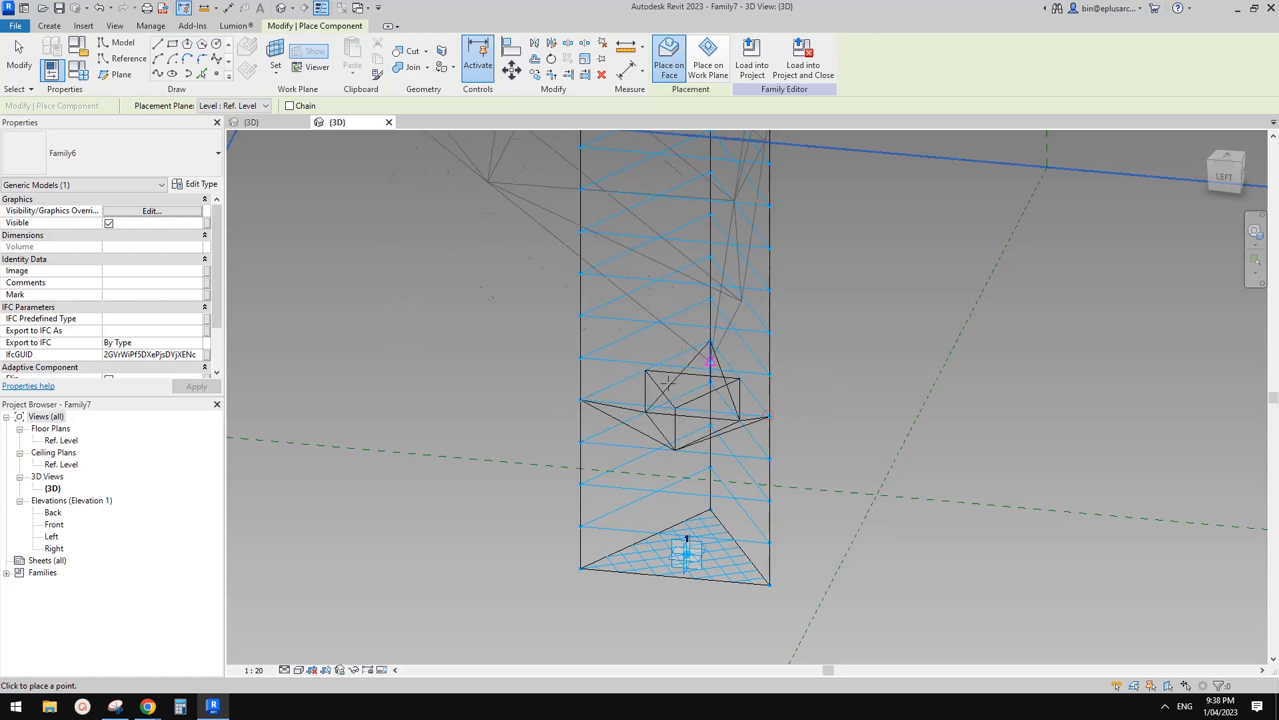
# Place one truss module on a divided-surface node of the column.
pyautogui.click(710, 360)
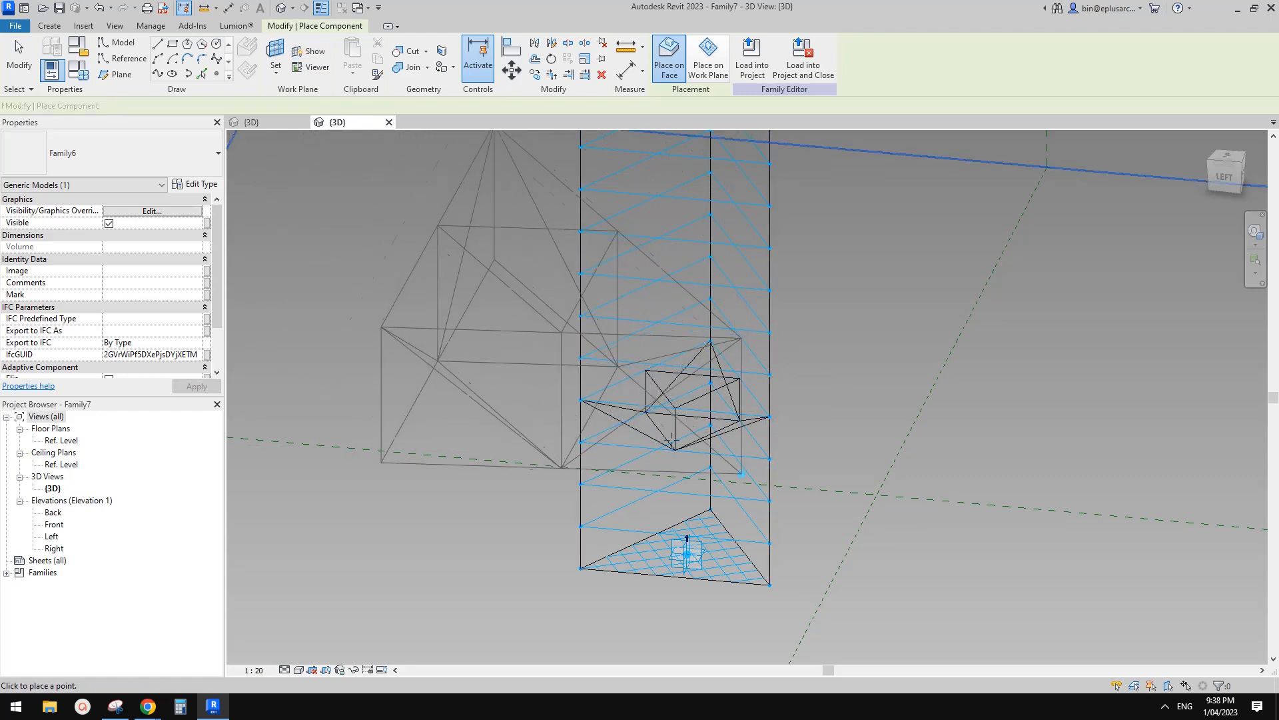
pyautogui.press('Escape')
pyautogui.press('Escape')
pyautogui.scroll(-1, 621, 435)
pyautogui.keyDown('shift'); pyautogui.moveTo(622, 435); pyautogui.dragTo(680, 500, button='middle'); pyautogui.keyUp('shift')
pyautogui.scroll(2, 659, 438)
pyautogui.scroll(1, 659, 434)
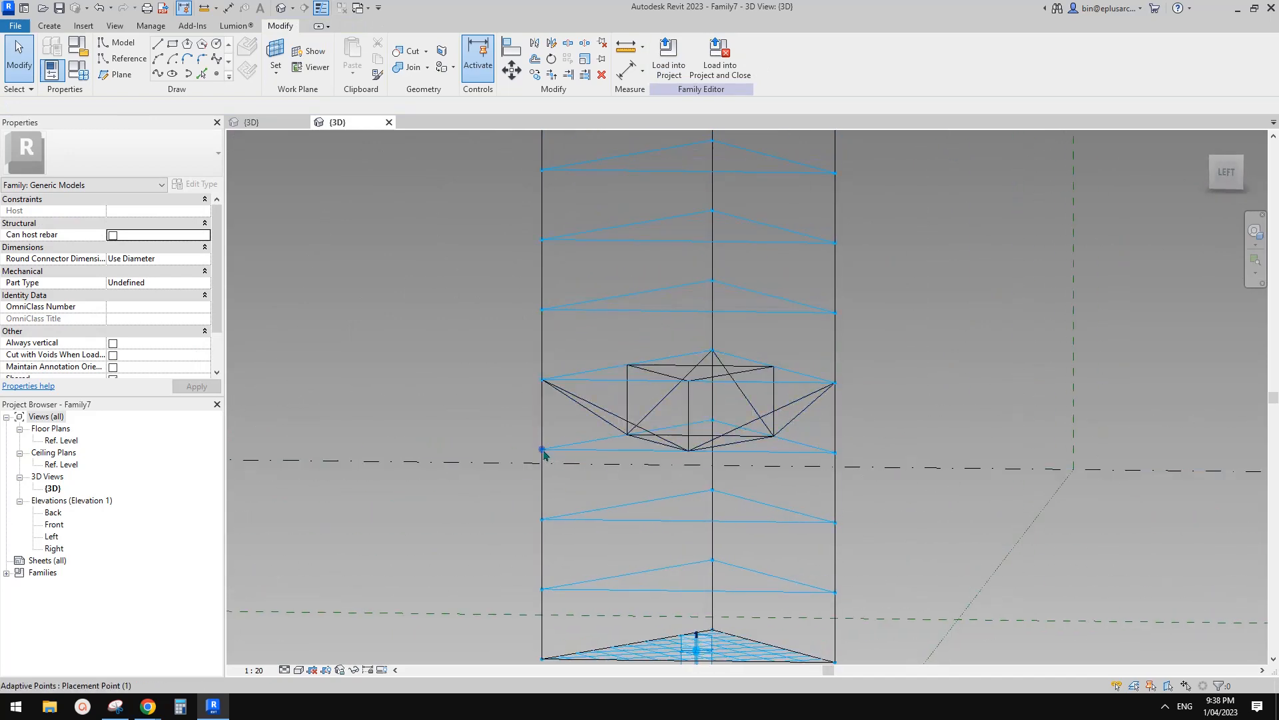
pyautogui.keyDown('shift'); pyautogui.moveTo(543, 454); pyautogui.dragTo(537, 391, button='middle'); pyautogui.keyUp('shift')
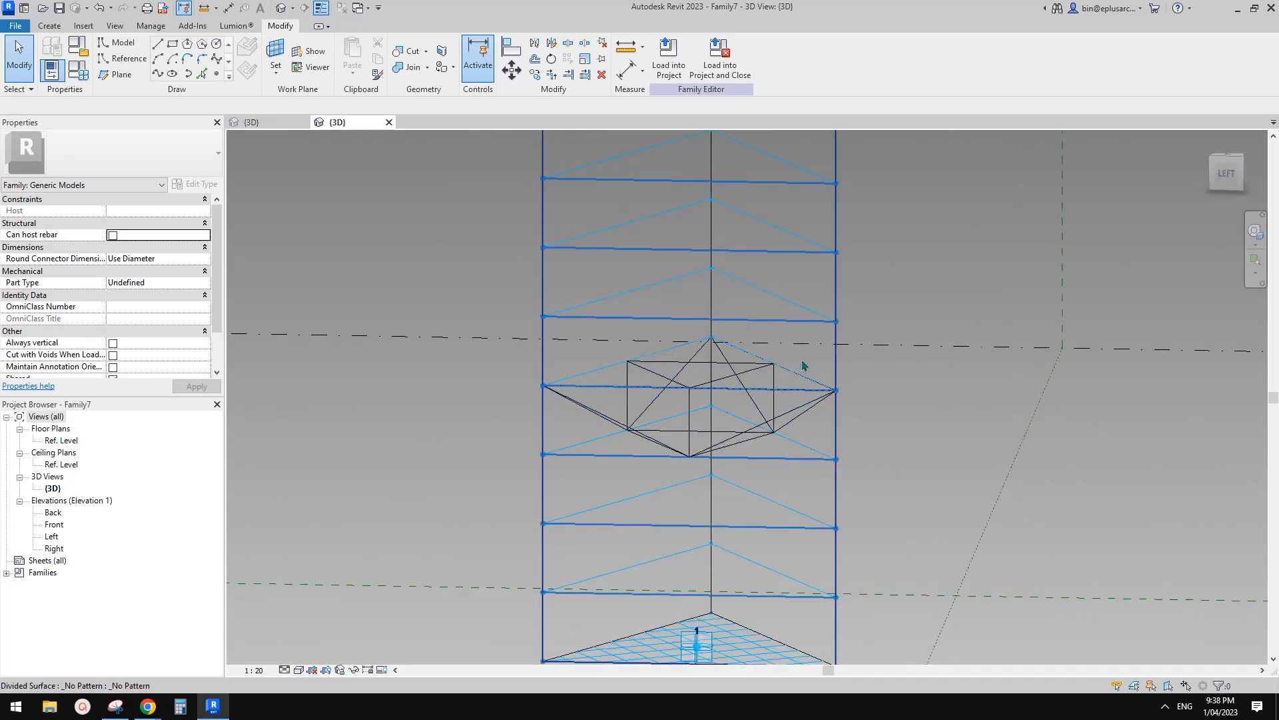
pyautogui.keyDown('shift'); pyautogui.moveTo(803, 365); pyautogui.dragTo(766, 398, button='middle'); pyautogui.keyUp('shift')
# Repeat the placed truss module up the whole divided tower.
pyautogui.click(613, 400)
pyautogui.click(585, 59)
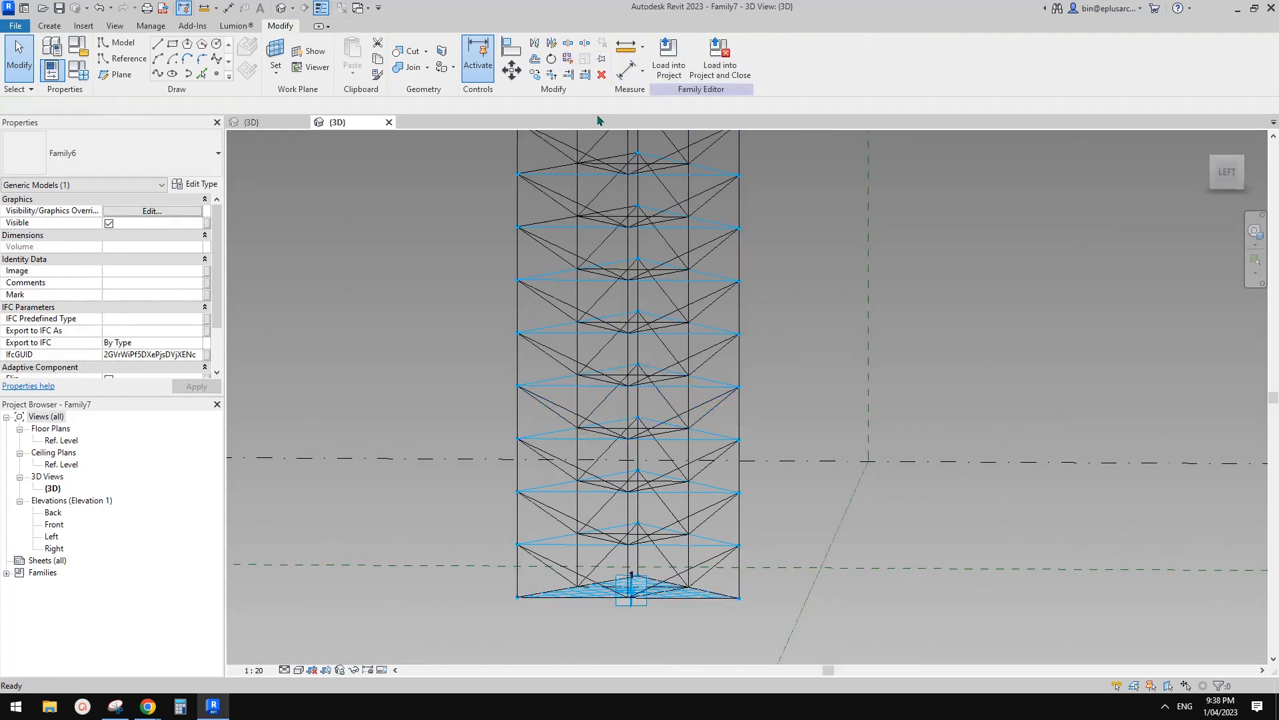
pyautogui.scroll(-3, 771, 290)
pyautogui.keyDown('shift'); pyautogui.moveTo(745, 326); pyautogui.dragTo(919, 342, button='middle'); pyautogui.keyUp('shift')
pyautogui.scroll(-2, 880, 320)
pyautogui.moveTo(842, 273); pyautogui.dragTo(819, 366, button='middle')
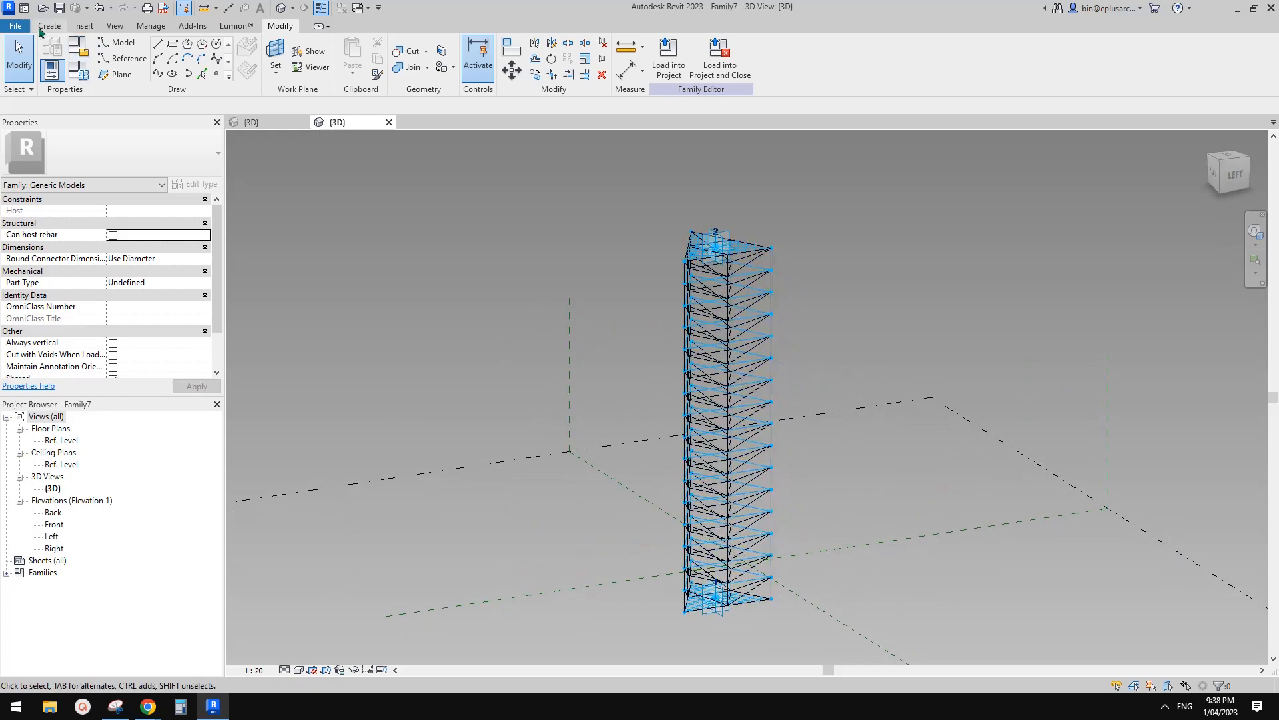
# Create a new project from the Architectural Template.
pyautogui.keyDown('shift'); pyautogui.moveTo(40, 32); pyautogui.dragTo(781, 274, button='middle'); pyautogui.keyUp('shift')
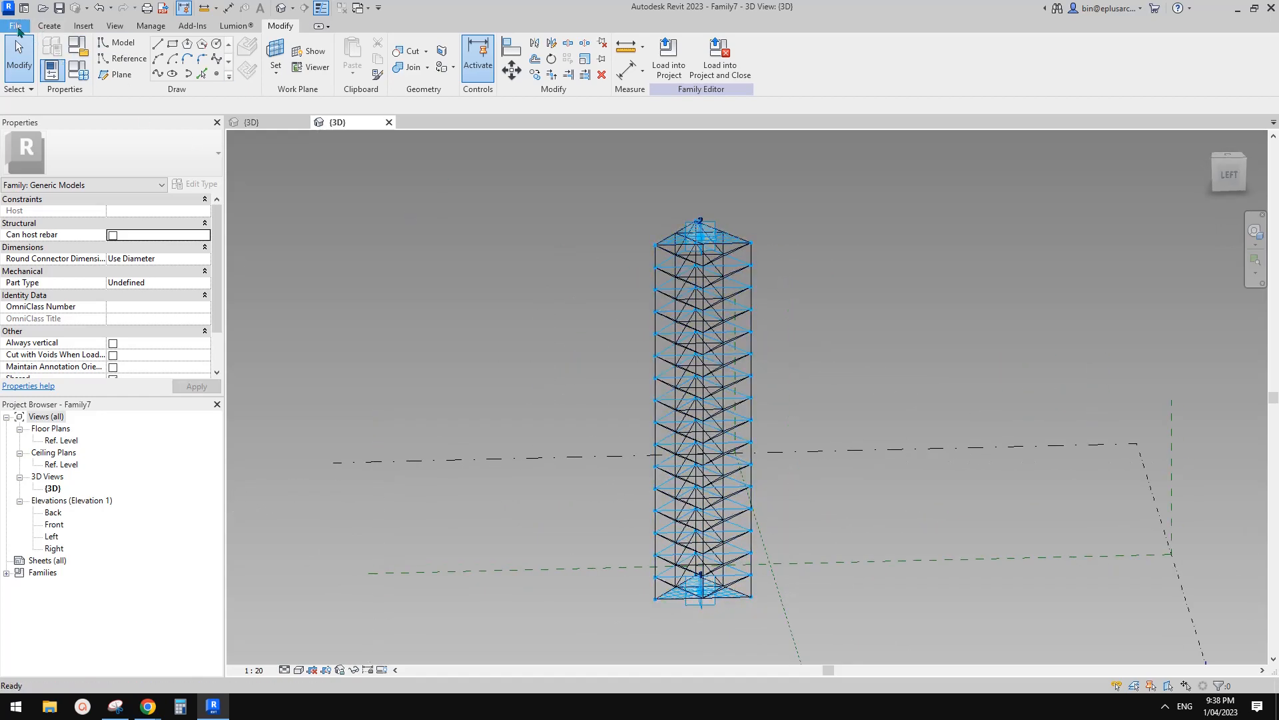
pyautogui.click(16, 26)
pyautogui.moveTo(86, 84)
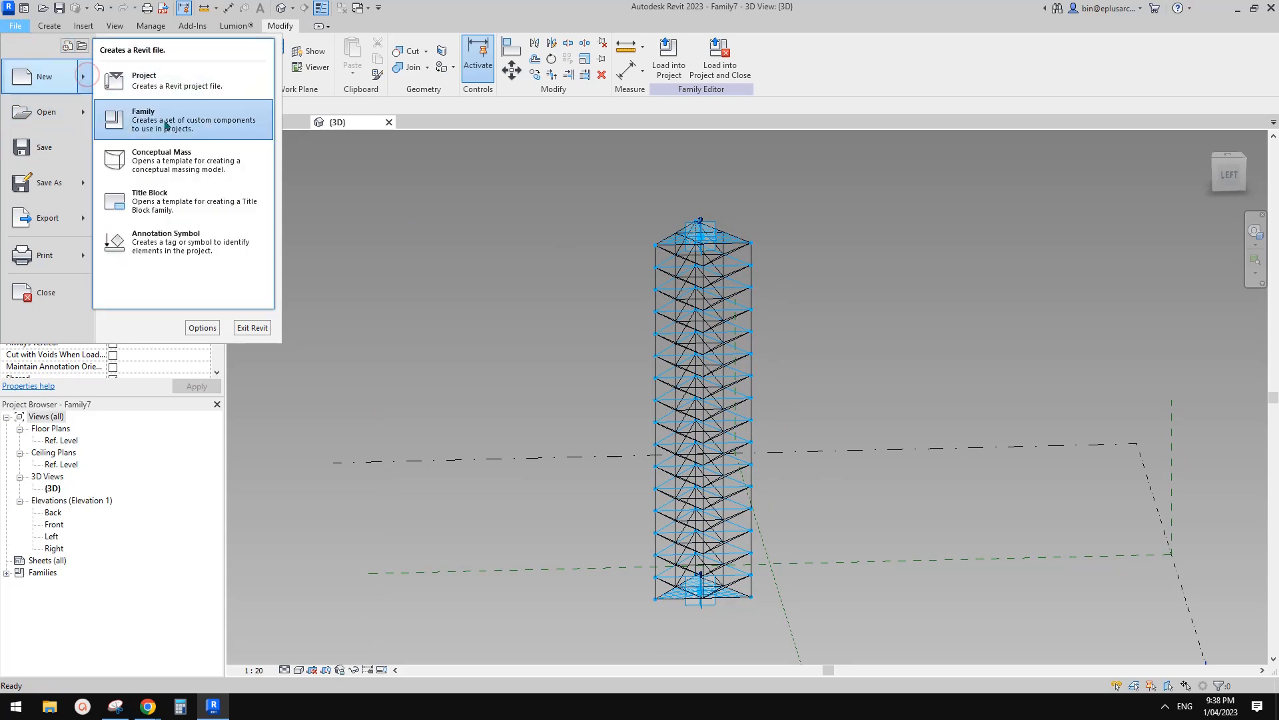
pyautogui.click(164, 80)
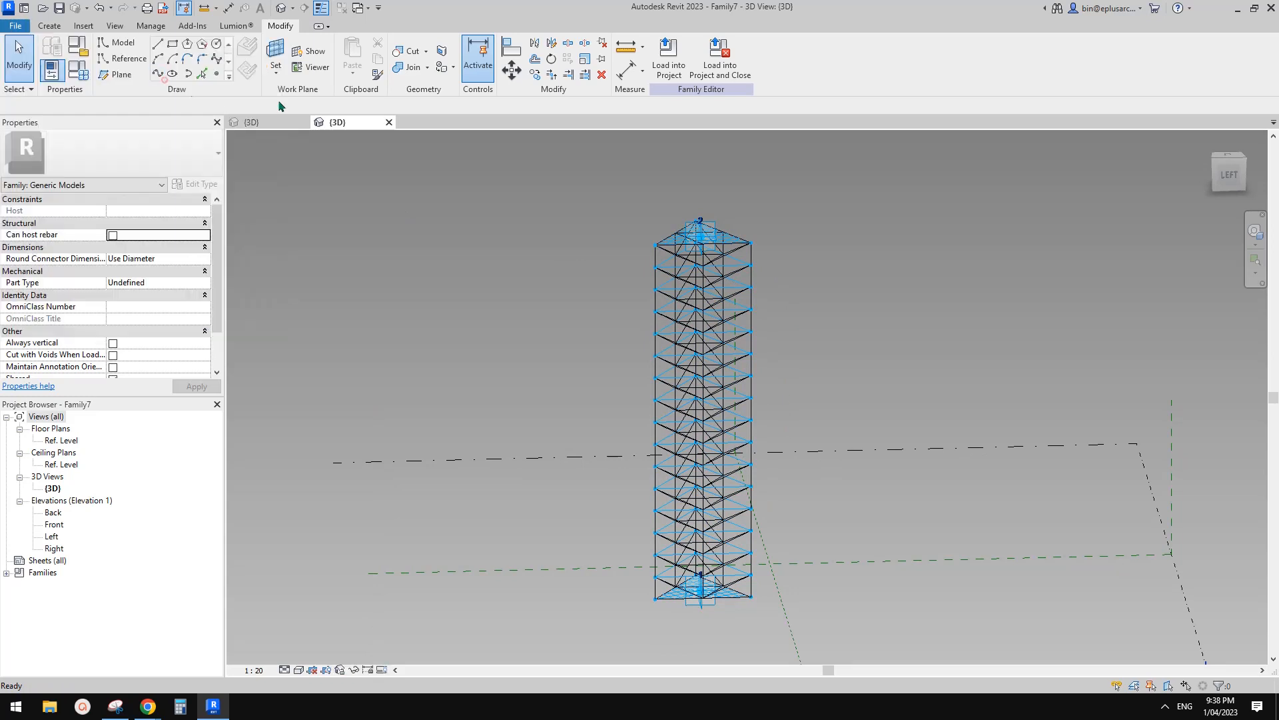
pyautogui.click(293, 212)
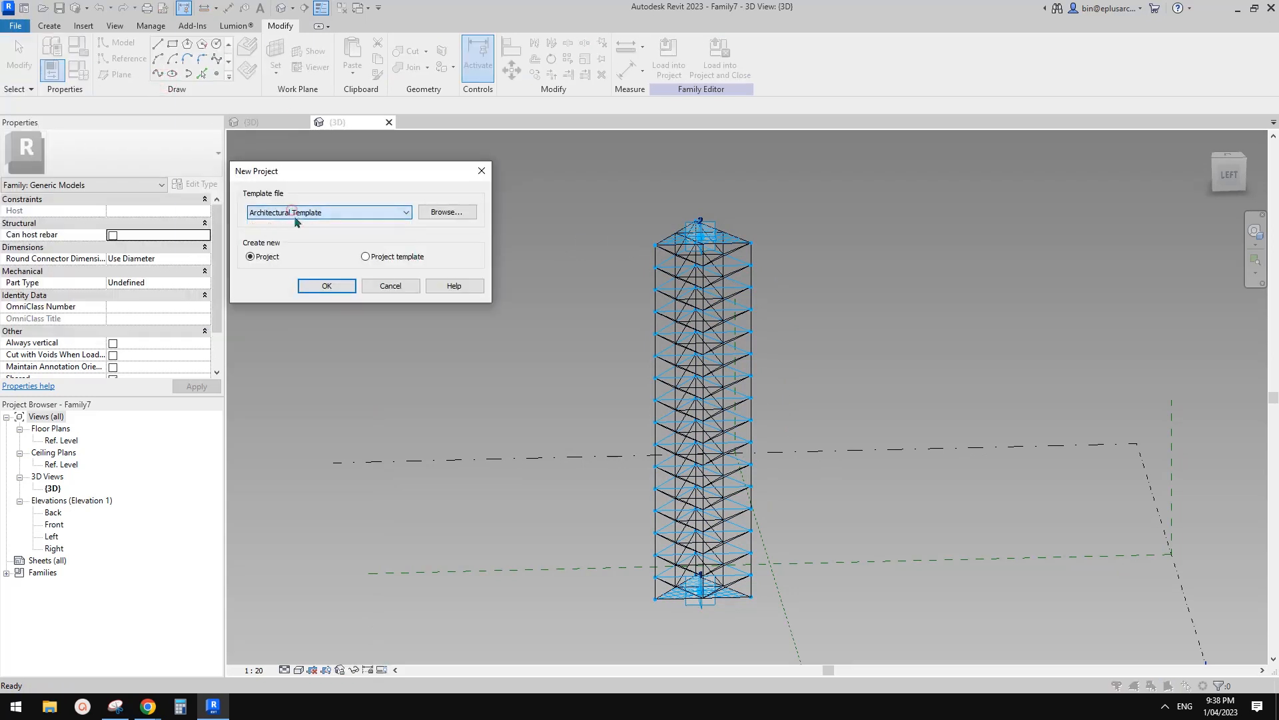
pyautogui.click(337, 291)
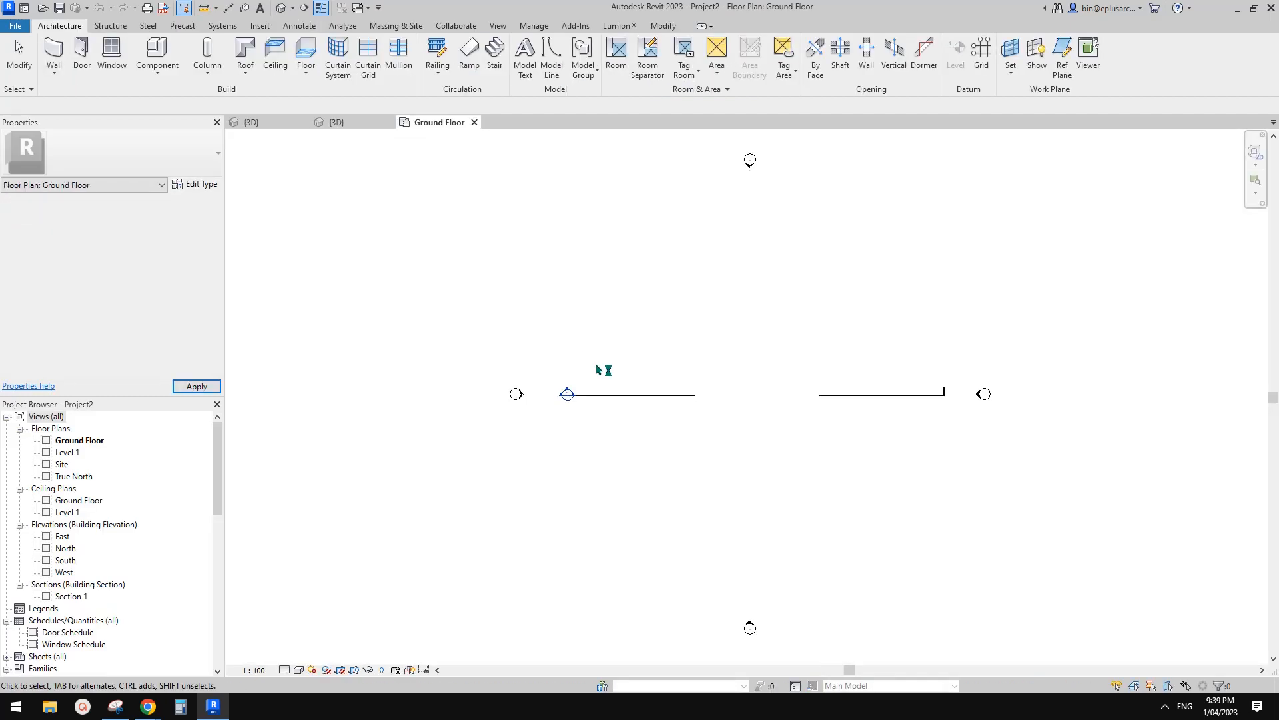
# Load Family7 from its 3D view into Project2.
pyautogui.click(336, 121)
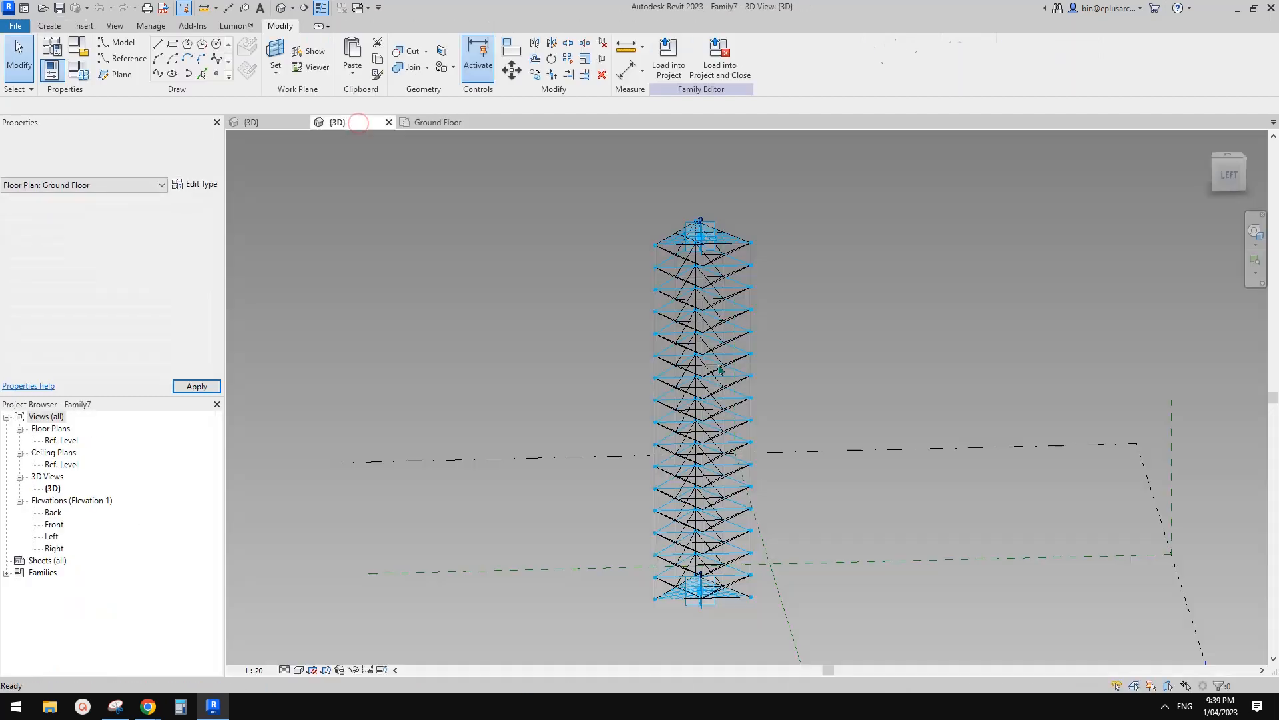
pyautogui.click(669, 60)
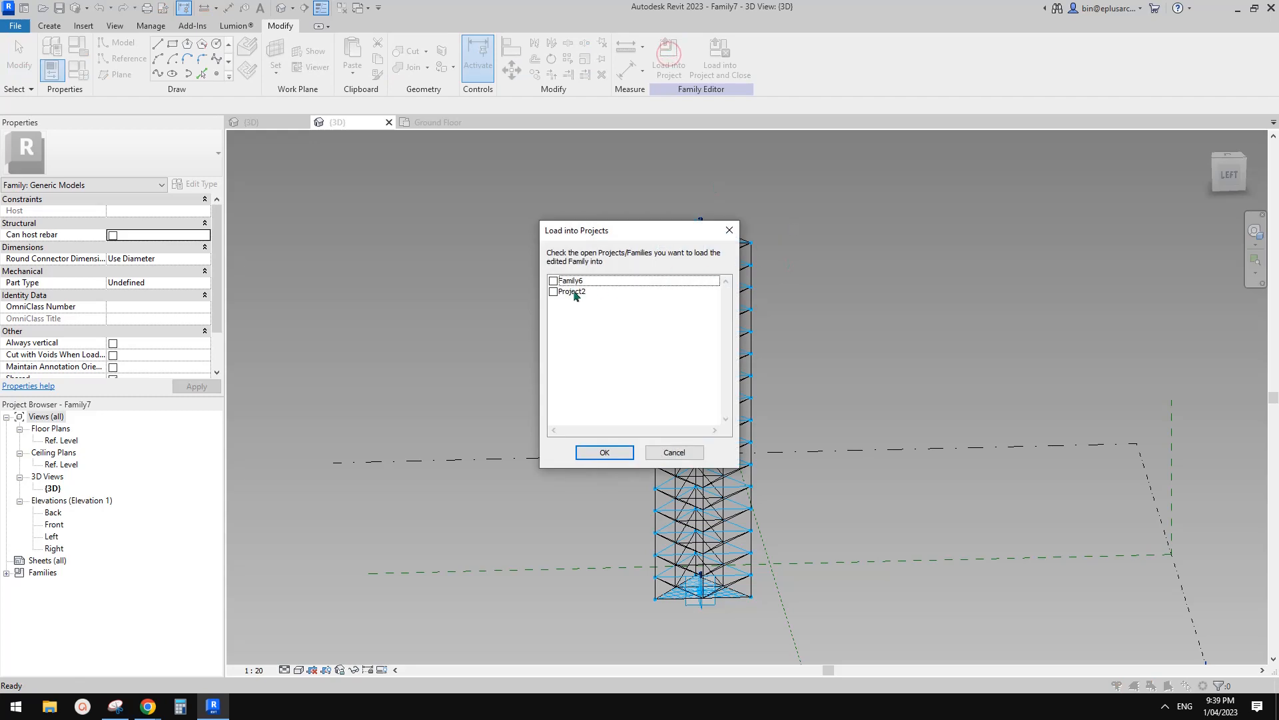
pyautogui.click(622, 453)
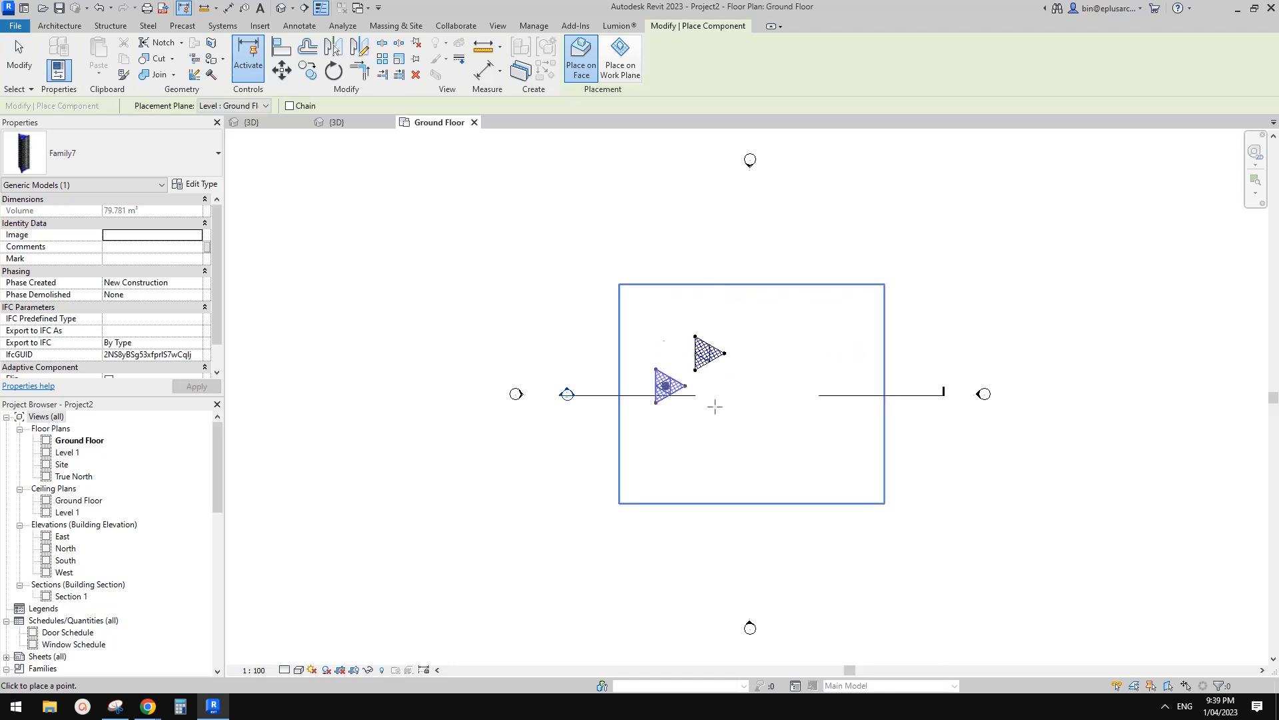
# End tower placement and open Project2's default 3D view zoomed on the tower.
pyautogui.press('Escape')
pyautogui.click(282, 9)
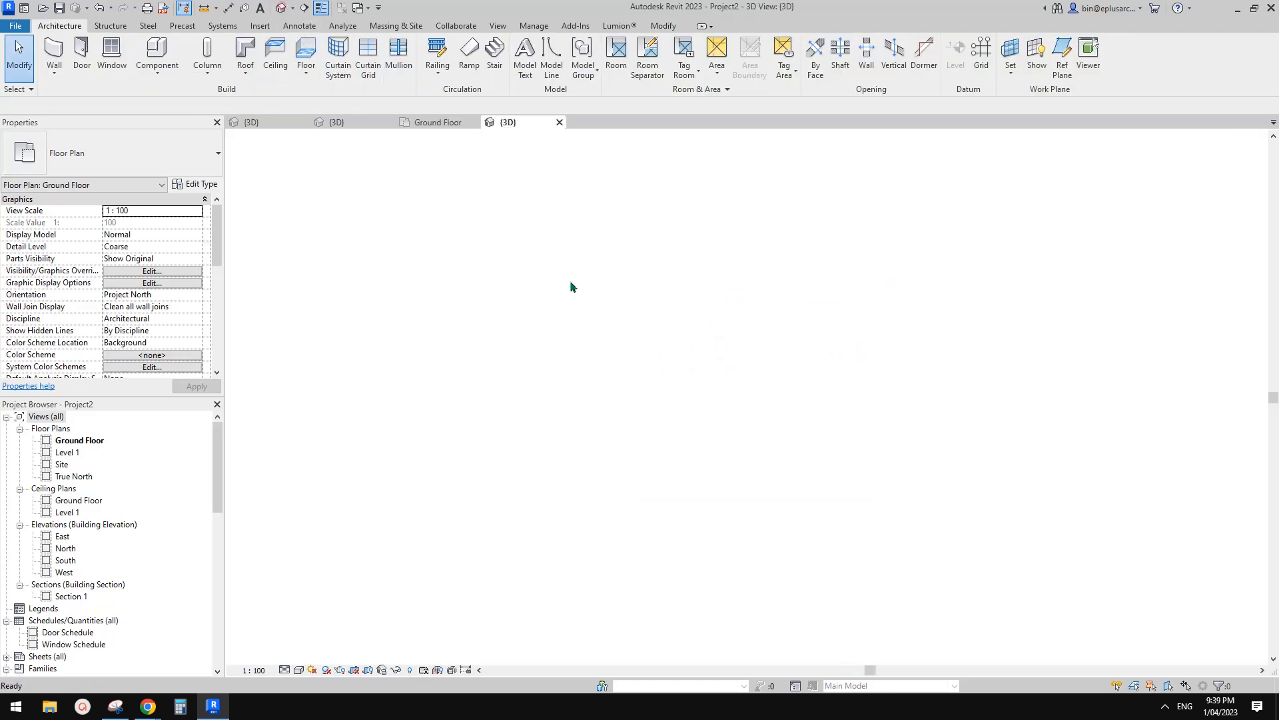
pyautogui.click(351, 123)
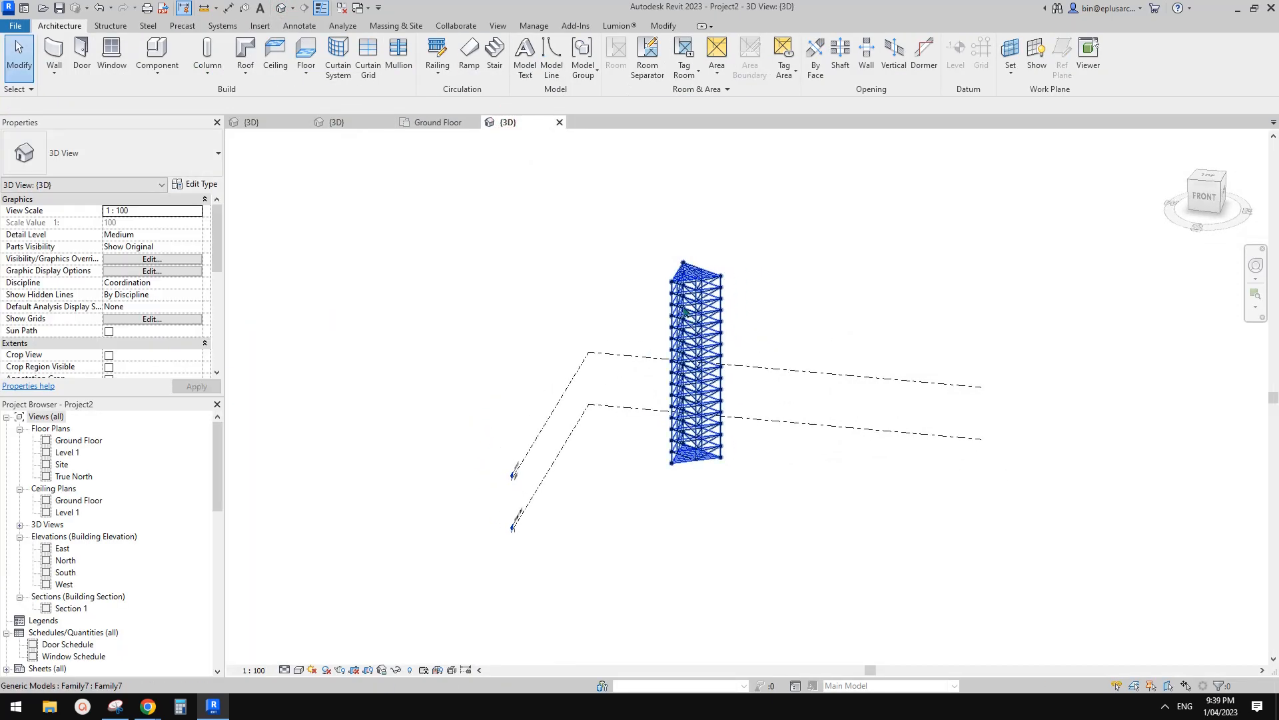
pyautogui.click(684, 265)
pyautogui.scroll(3, 684, 265)
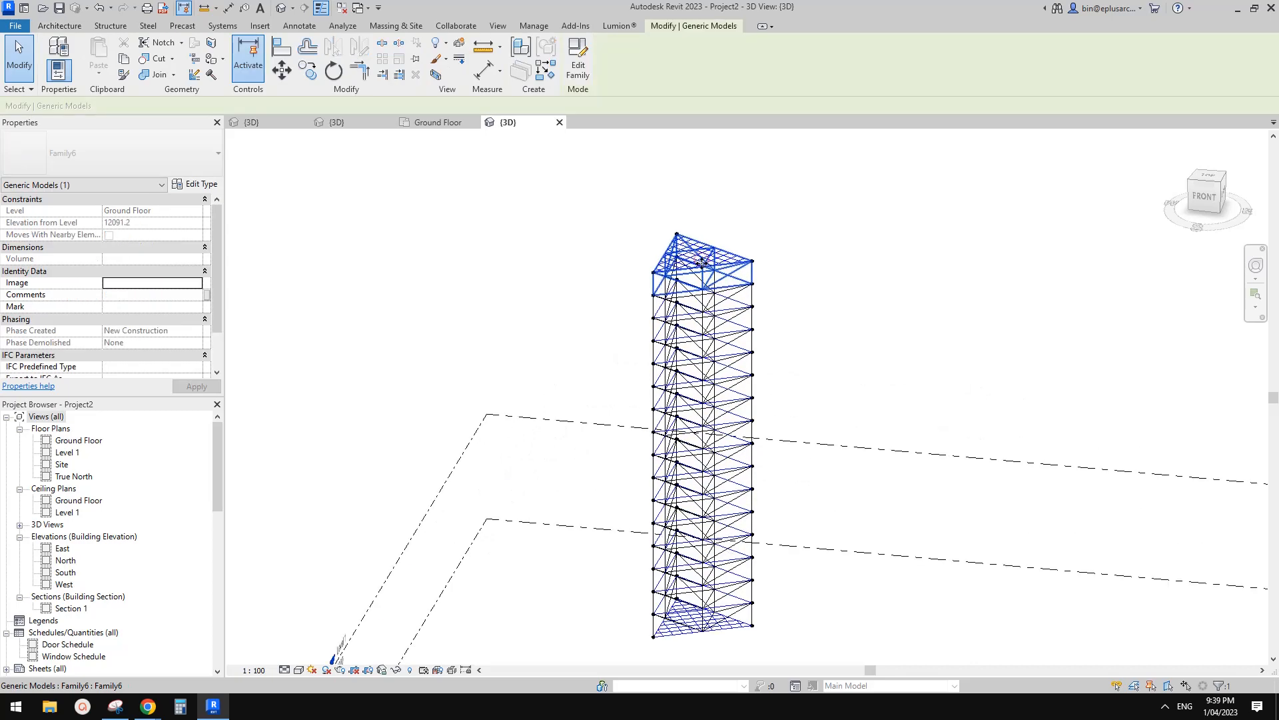
# Select the tower's top adaptive point and orbit to a more frontal angle.
pyautogui.press('Escape')
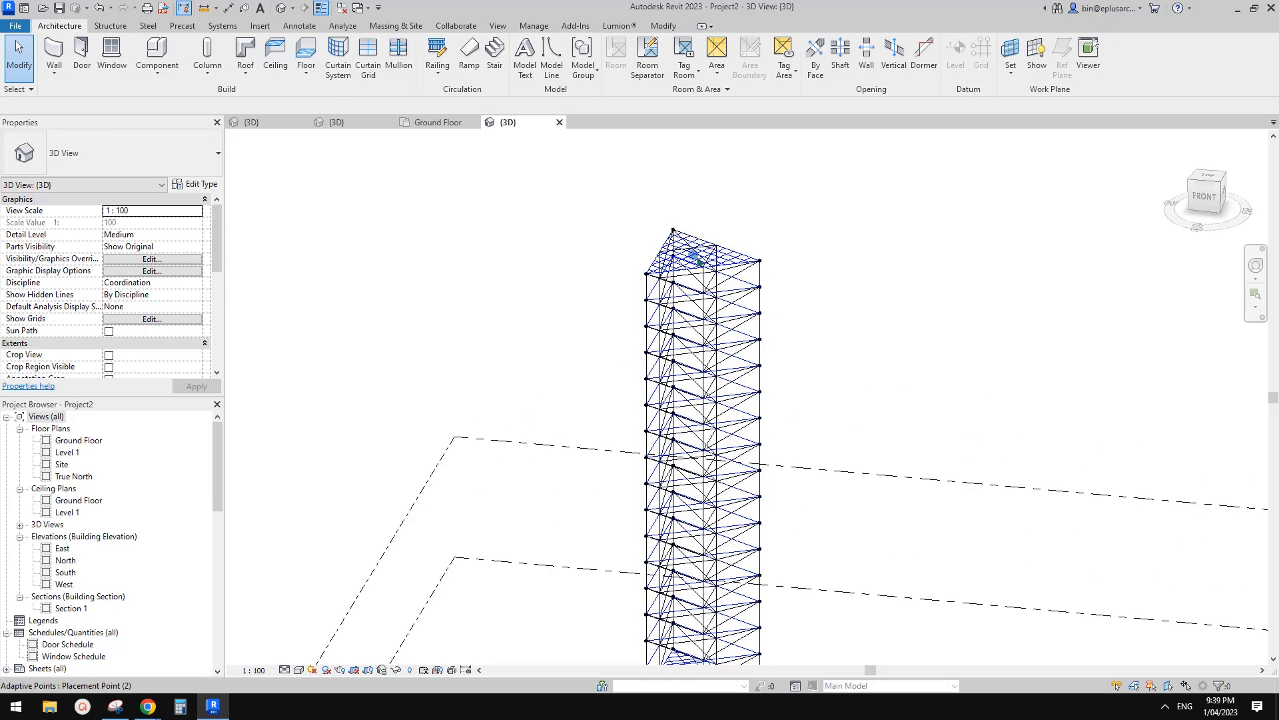
pyautogui.click(694, 262)
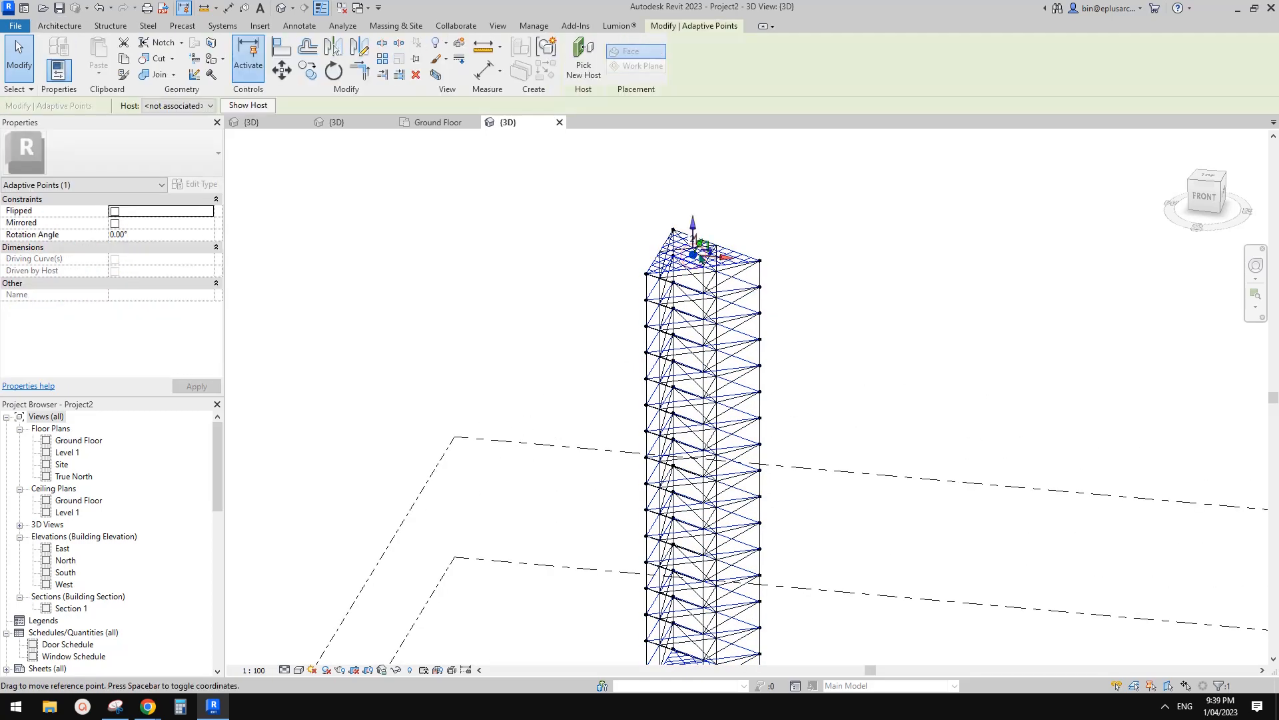
pyautogui.keyDown('shift'); pyautogui.moveTo(700, 258); pyautogui.dragTo(731, 261, button='middle'); pyautogui.keyUp('shift')
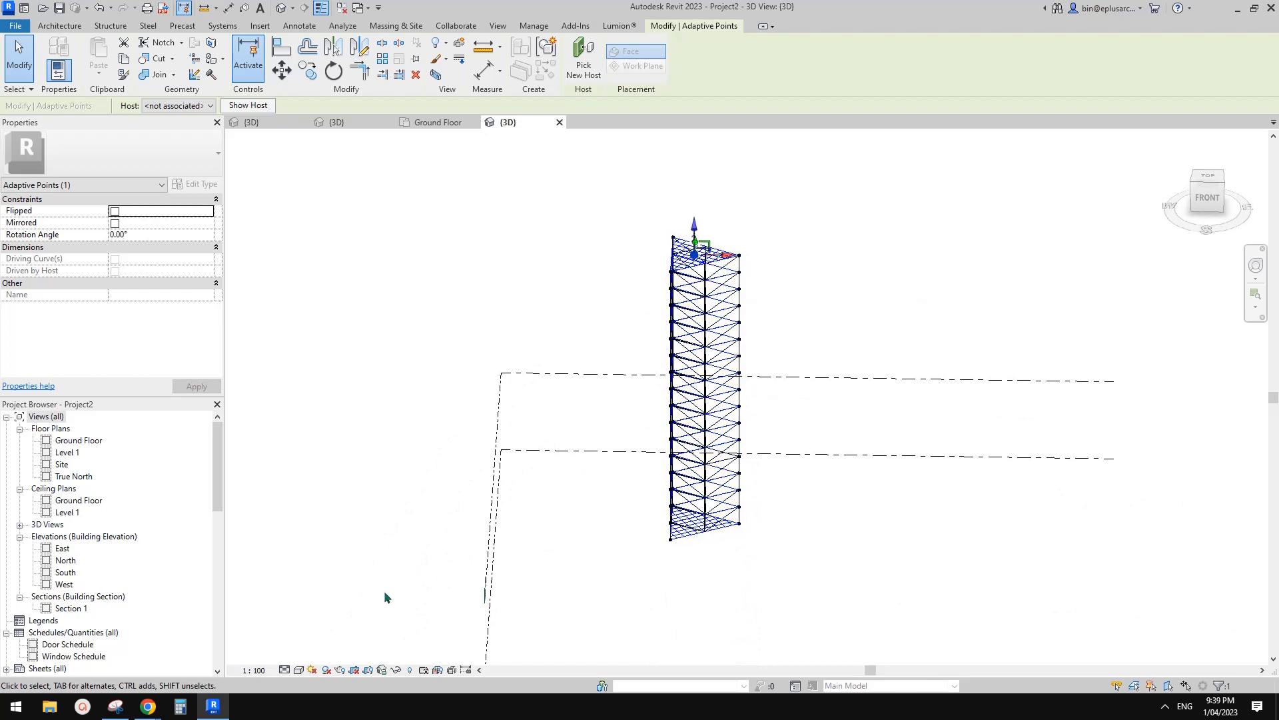
pyautogui.click(115, 708)
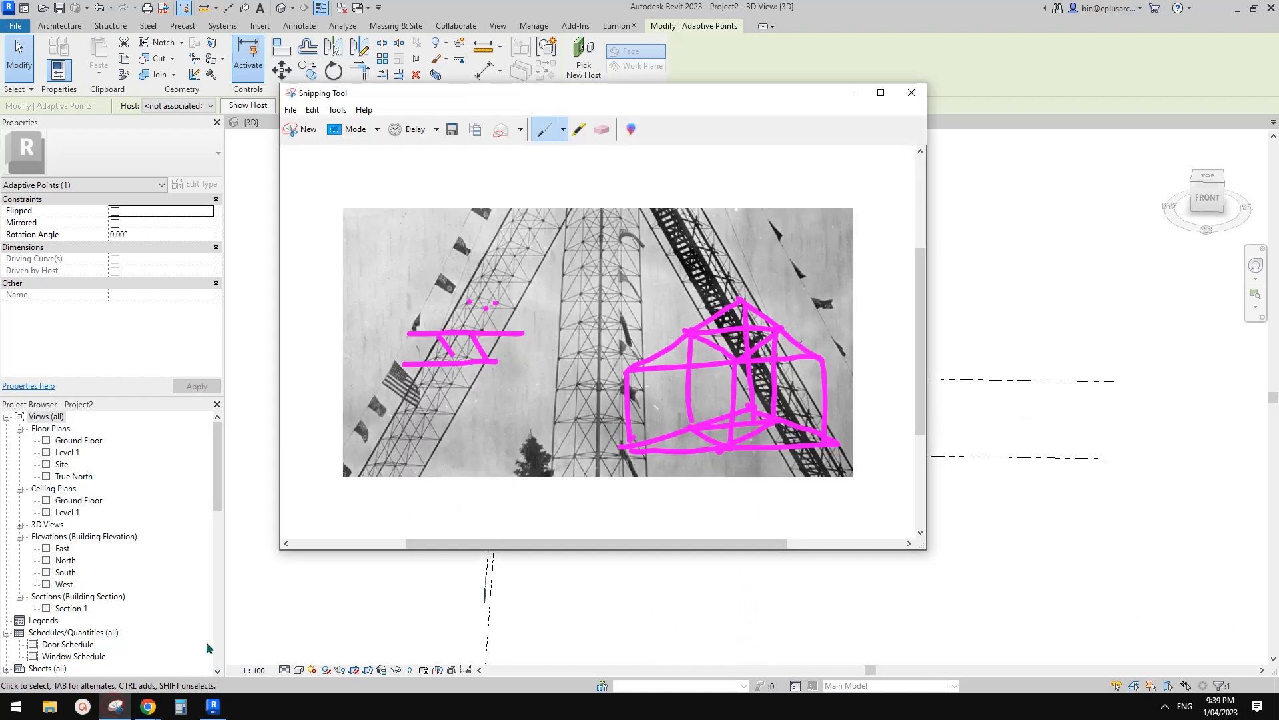
pyautogui.scroll(-1, 508, 429)
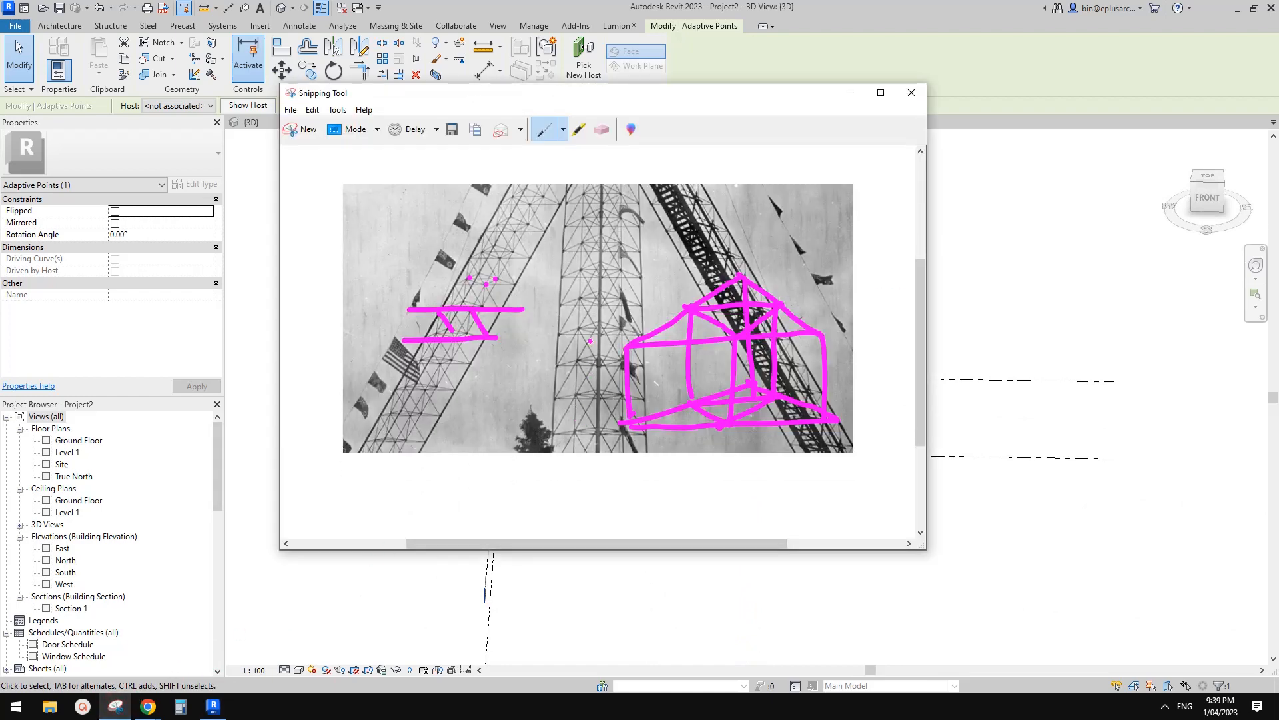
pyautogui.click(212, 704)
pyautogui.keyDown('shift'); pyautogui.moveTo(623, 398); pyautogui.dragTo(693, 258, button='middle'); pyautogui.keyUp('shift')
pyautogui.scroll(2, 693, 258)
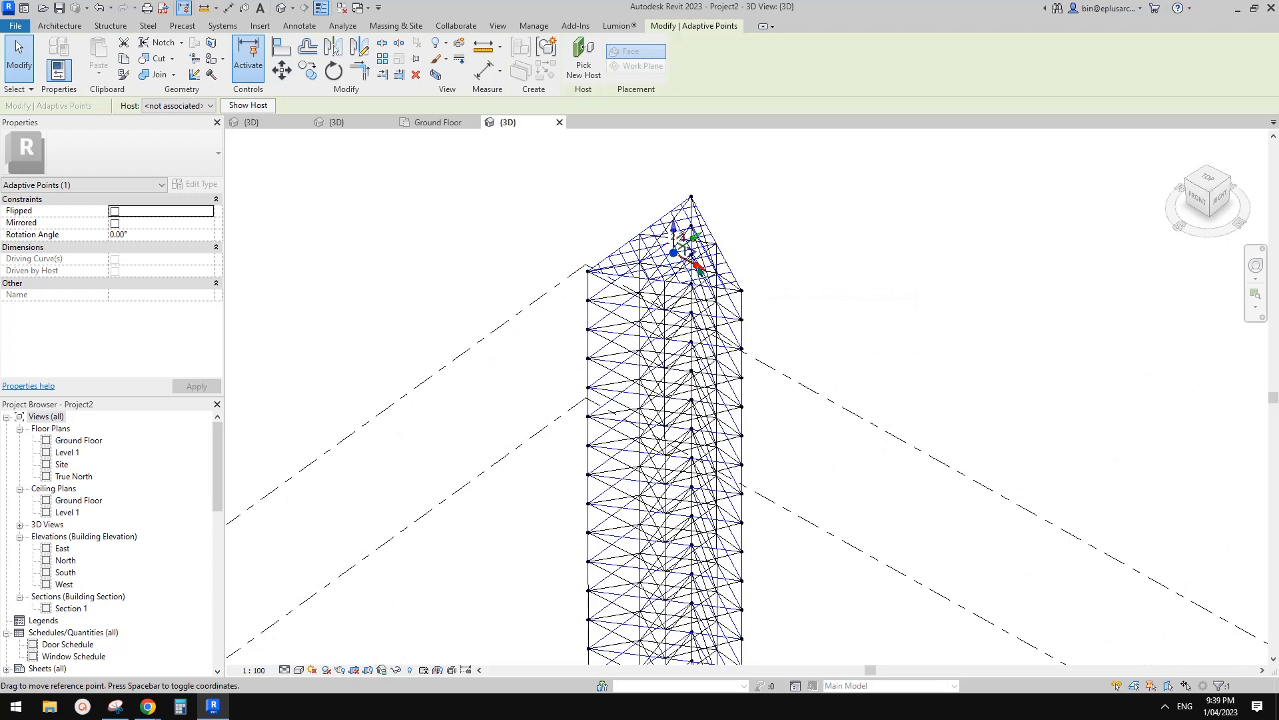
# Move the tower's adaptive point with MV so it leans diagonally, then return to Family7's {3D} view.
pyautogui.scroll(-3, 686, 294)
pyautogui.press('m')
pyautogui.press('v')
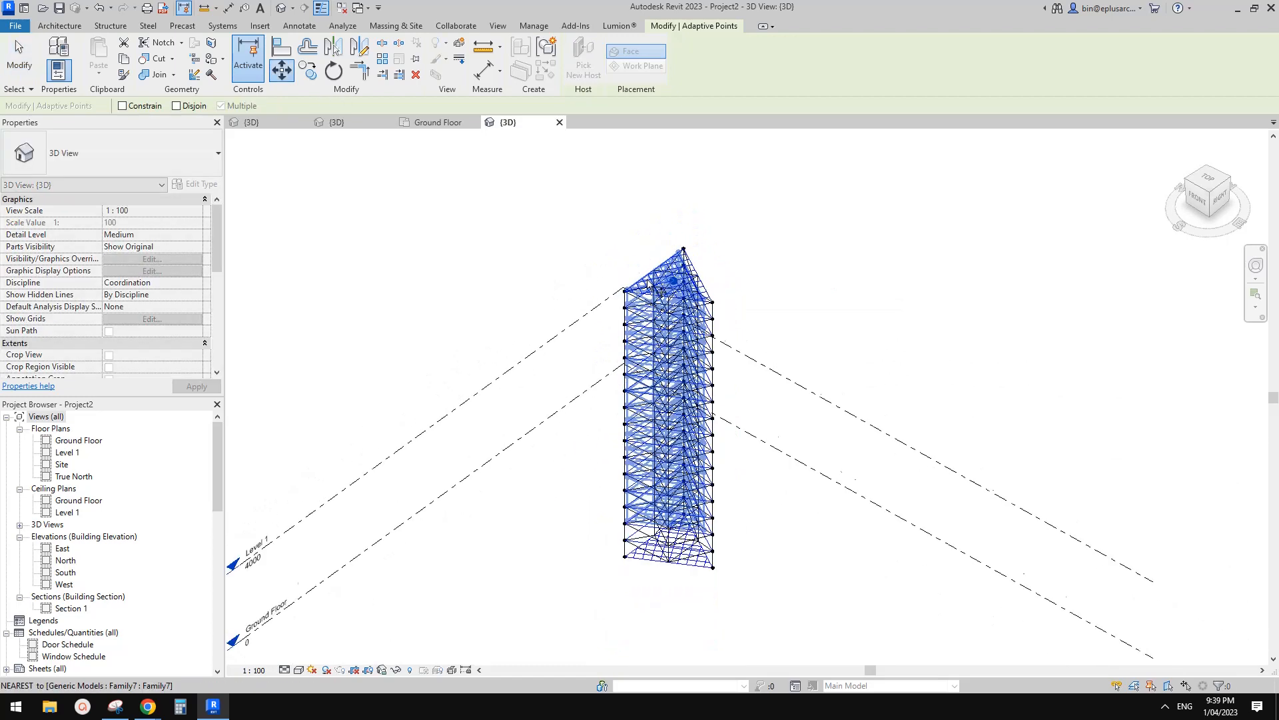
pyautogui.click(679, 301)
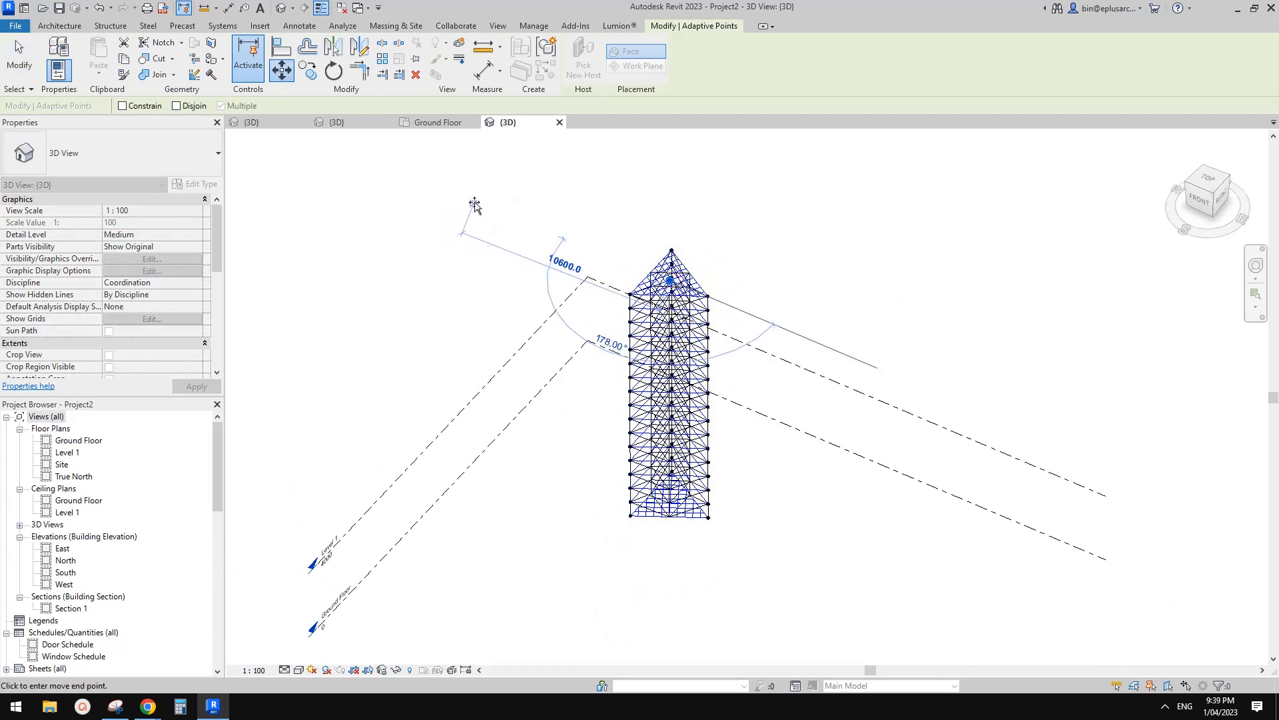
pyautogui.click(477, 201)
pyautogui.keyDown('shift'); pyautogui.moveTo(475, 194); pyautogui.dragTo(680, 189, button='middle'); pyautogui.keyUp('shift')
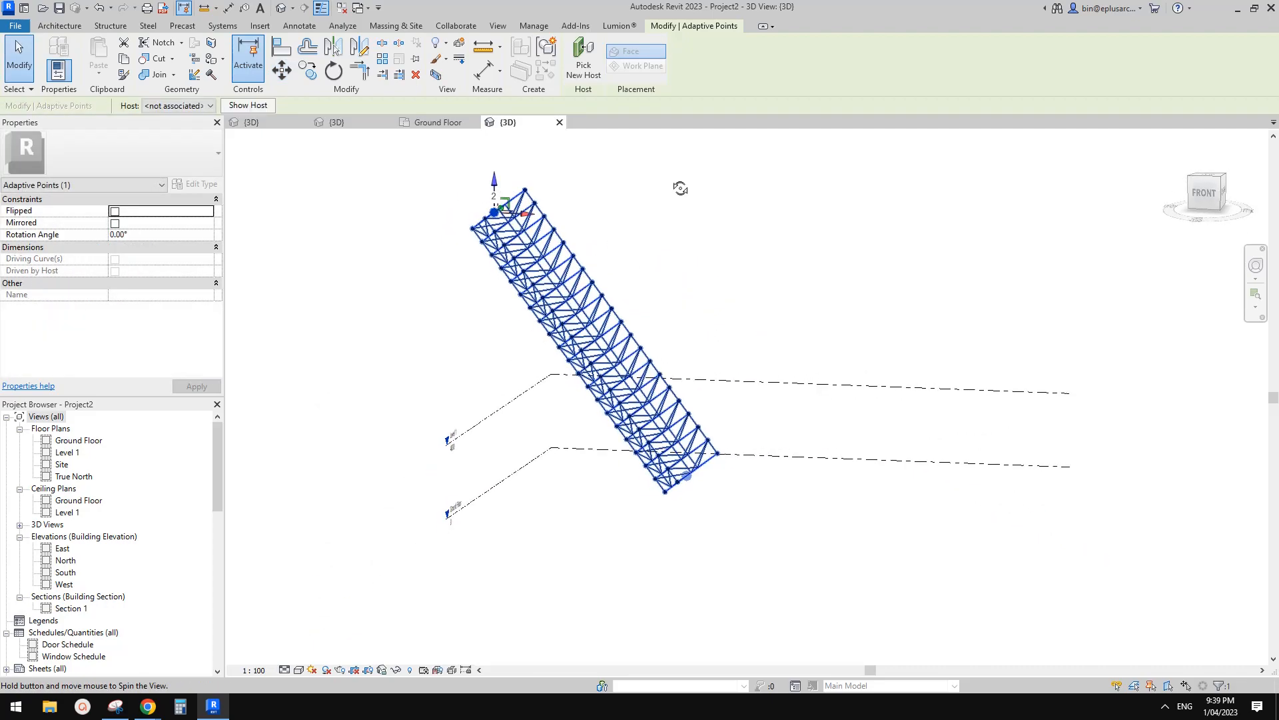
pyautogui.click(719, 215)
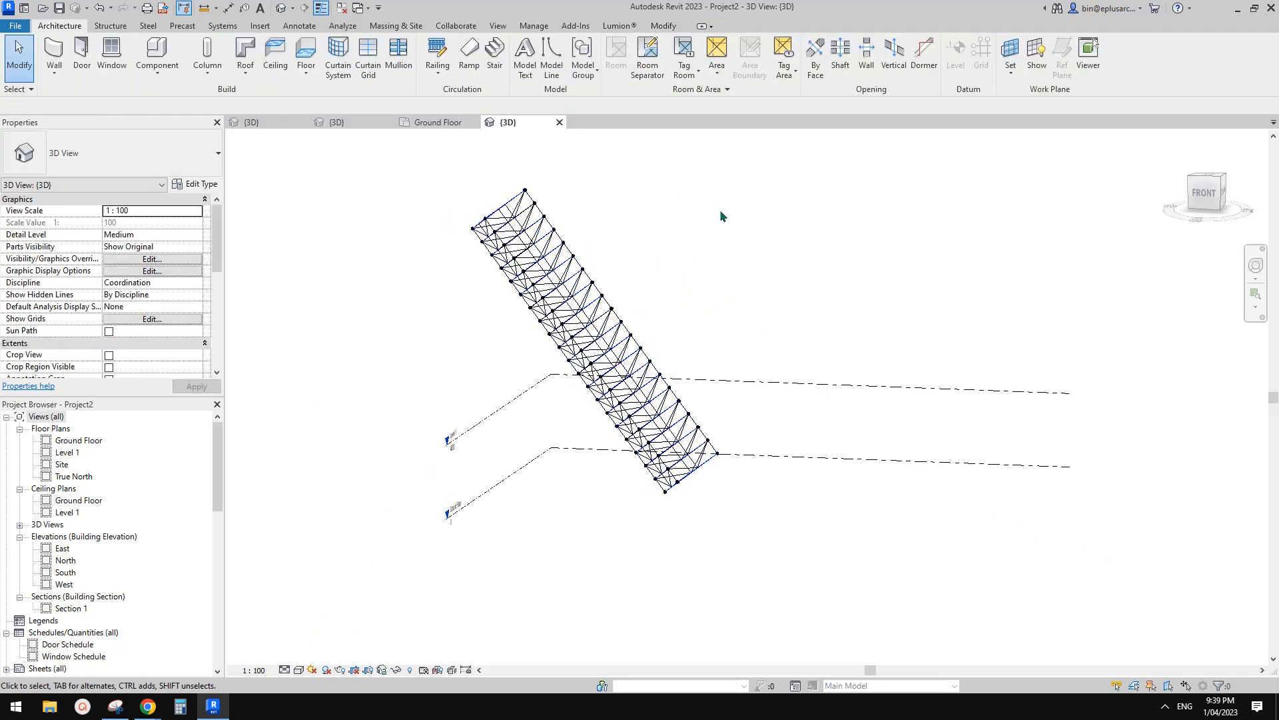
pyautogui.keyDown('shift'); pyautogui.moveTo(800, 386); pyautogui.dragTo(466, 203, button='middle'); pyautogui.keyUp('shift')
pyautogui.click(371, 122)
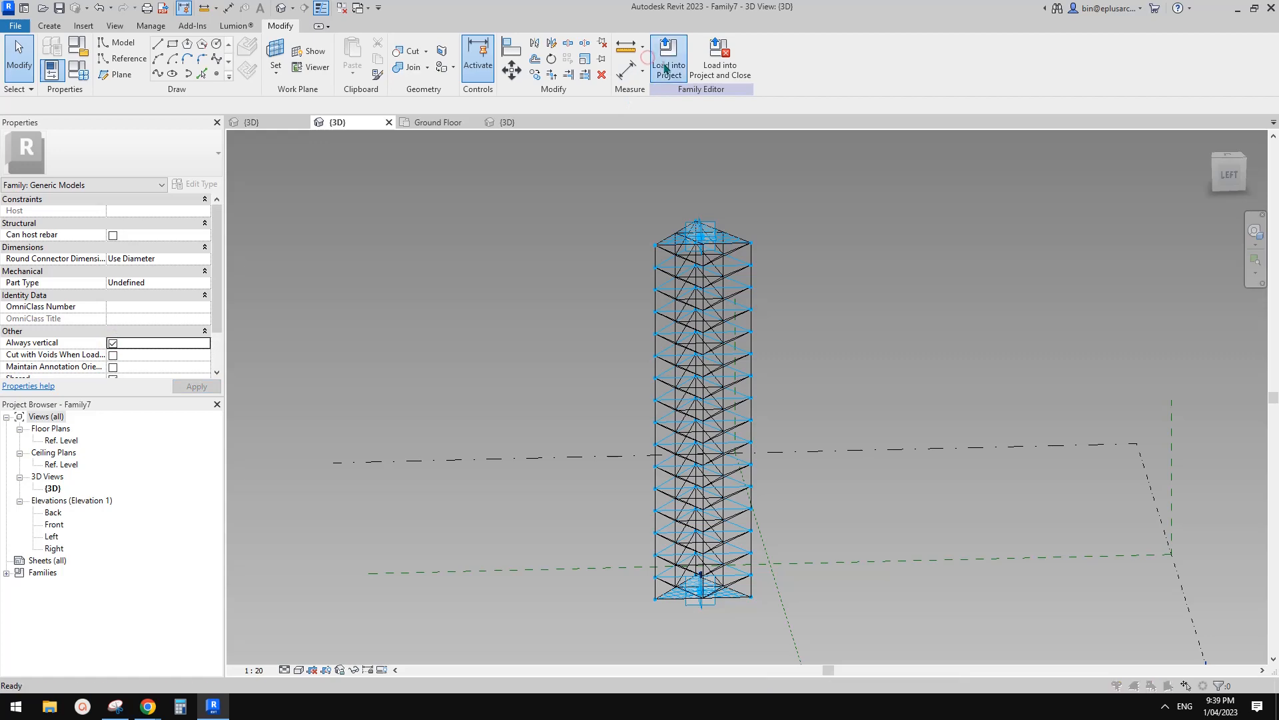
# Load Family7 into Project2 with 'Overwrite the existing version', then orbit the project's 3D view around the tower.
pyautogui.click(665, 67)
pyautogui.click(623, 451)
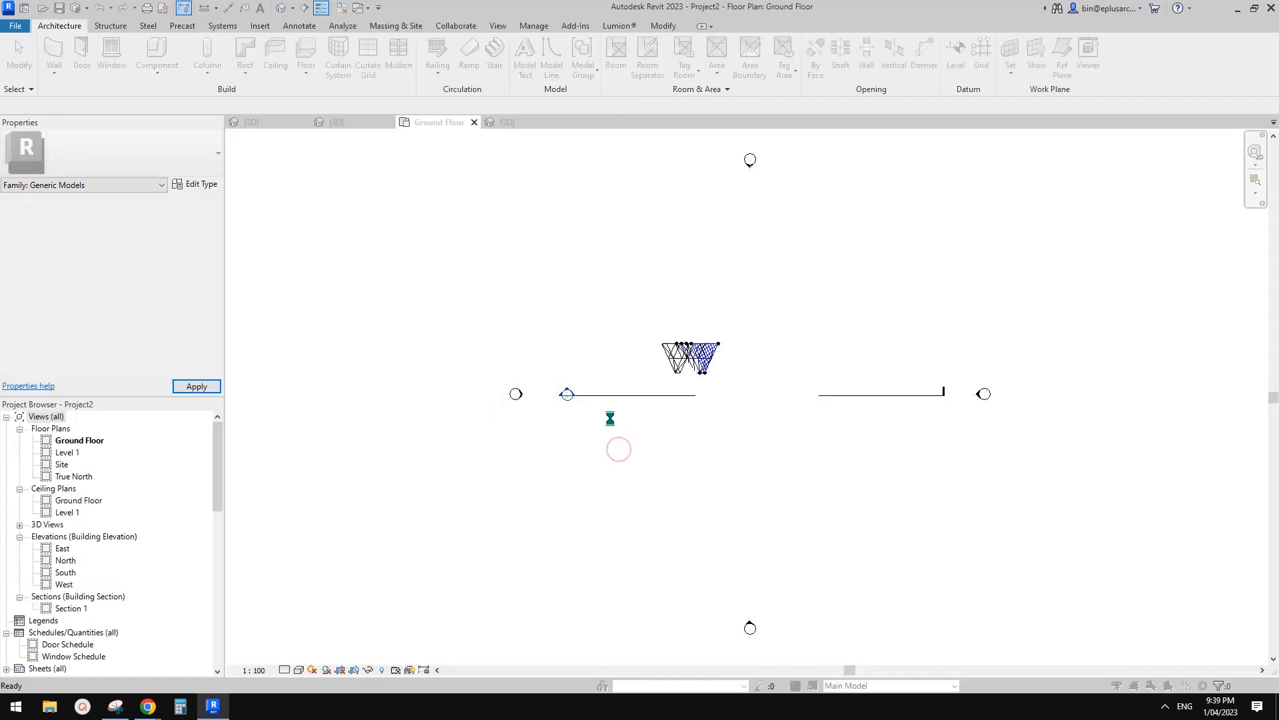
pyautogui.click(598, 312)
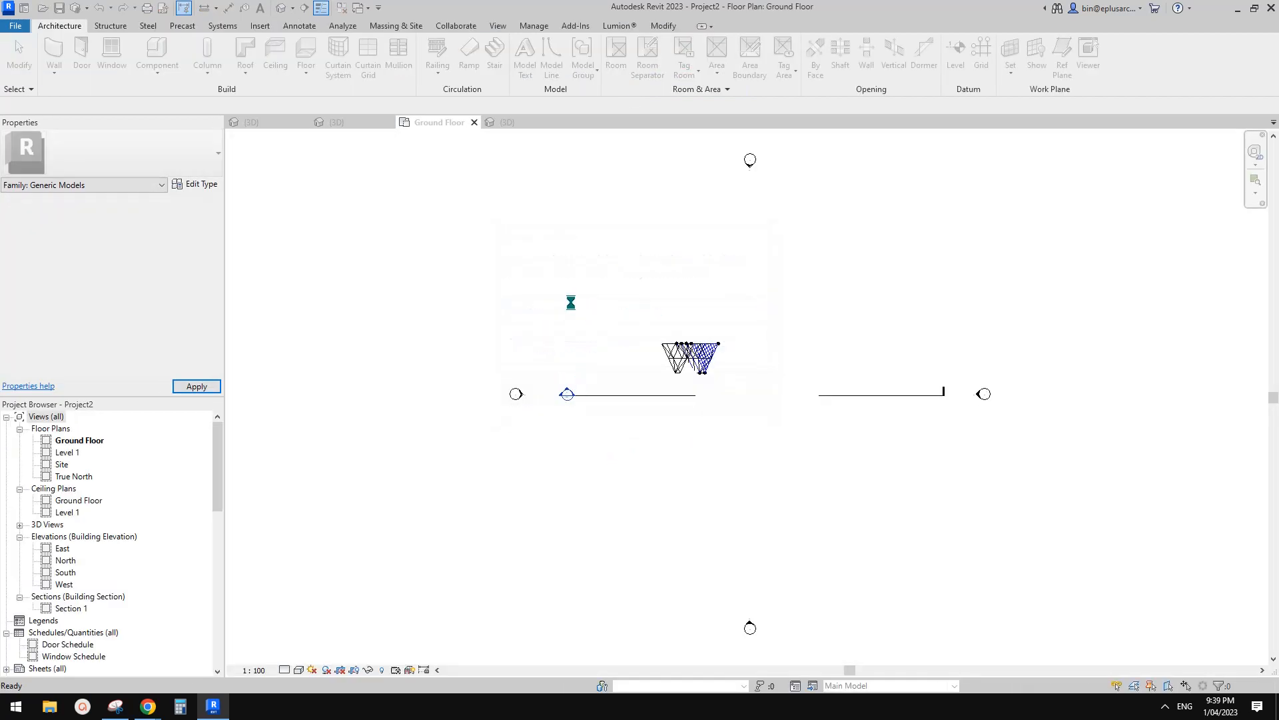
pyautogui.click(281, 7)
pyautogui.moveTo(586, 200)
pyautogui.keyDown('shift'); pyautogui.mouseDown(button='middle')
pyautogui.moveTo(576, 187)
pyautogui.moveTo(750, 466)
pyautogui.moveTo(577, 382)
pyautogui.moveTo(532, 411)
pyautogui.moveTo(577, 440)
pyautogui.moveTo(850, 394)
pyautogui.moveTo(609, 403)
pyautogui.moveTo(623, 452)
pyautogui.moveTo(833, 371)
pyautogui.moveTo(945, 436)
pyautogui.moveTo(923, 414)
pyautogui.moveTo(814, 445)
pyautogui.moveTo(736, 445)
pyautogui.mouseUp(button='middle'); pyautogui.keyUp('shift')
pyautogui.scroll(5, 745, 453)
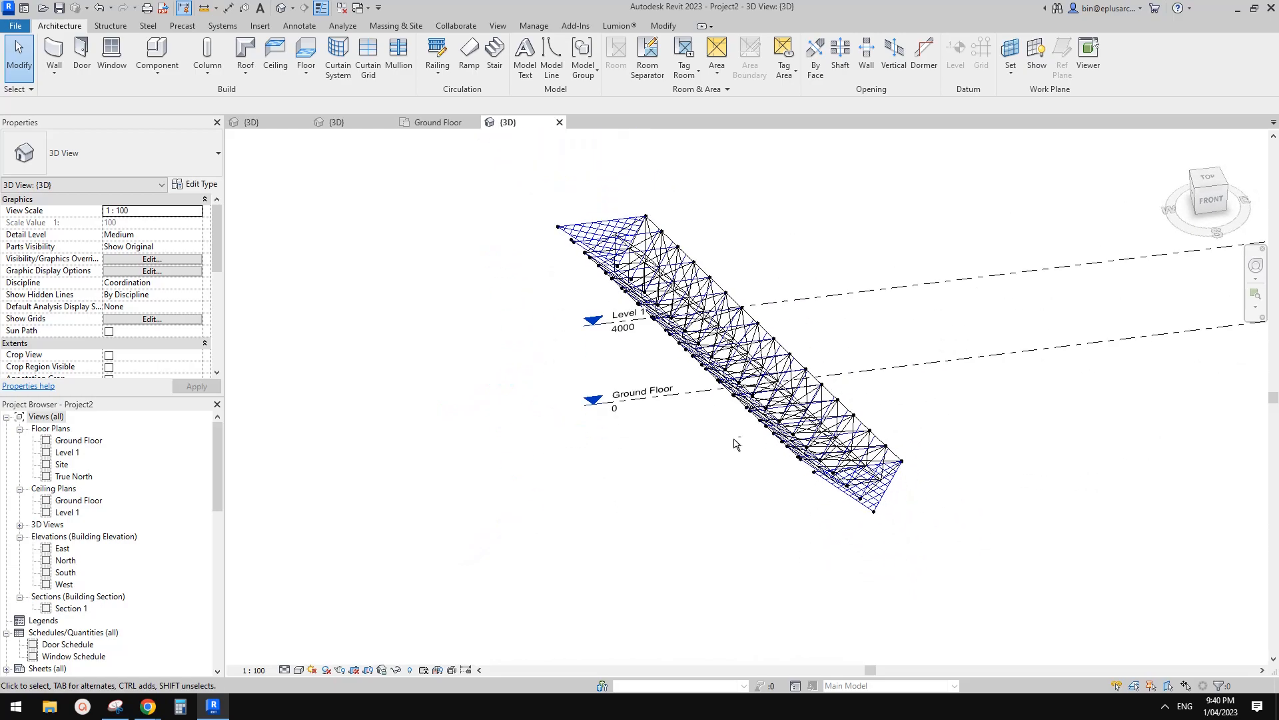
# Select the tower's adaptive placement point and drag it to a new position in the top view.
pyautogui.click(673, 334)
pyautogui.press('Escape')
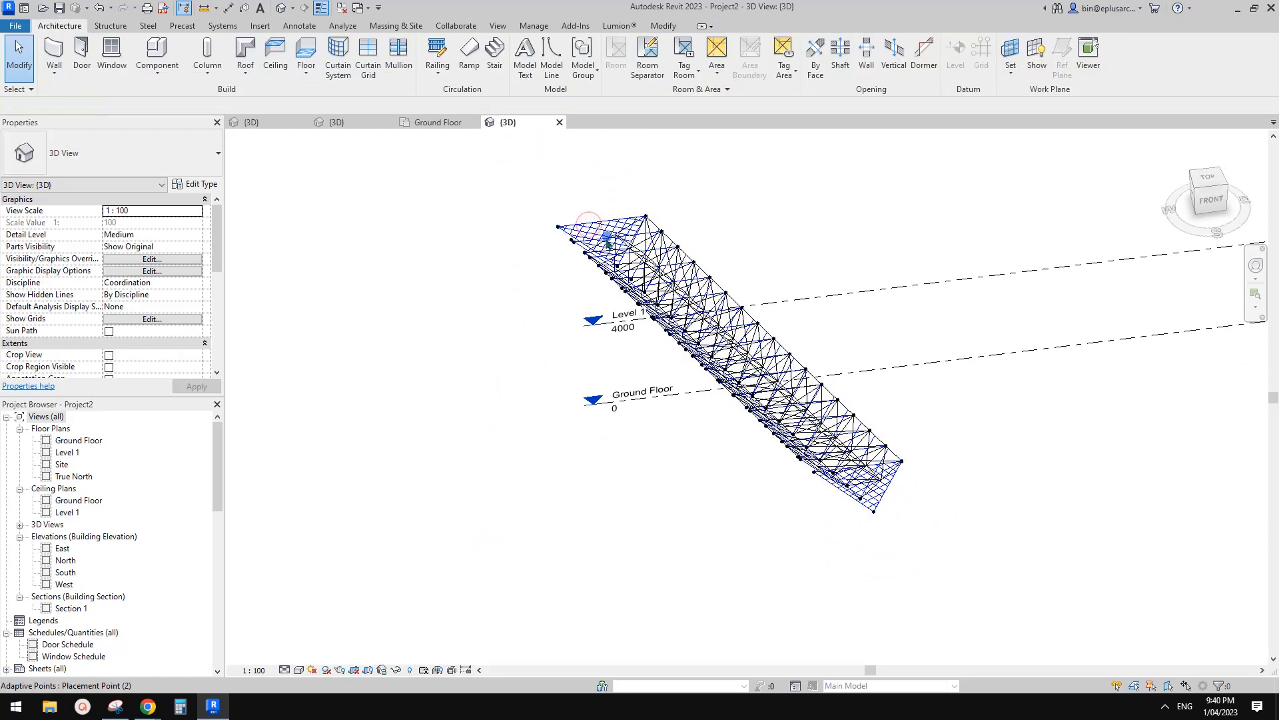
pyautogui.click(608, 243)
pyautogui.keyDown('shift'); pyautogui.moveTo(866, 339); pyautogui.dragTo(763, 334, button='middle'); pyautogui.keyUp('shift')
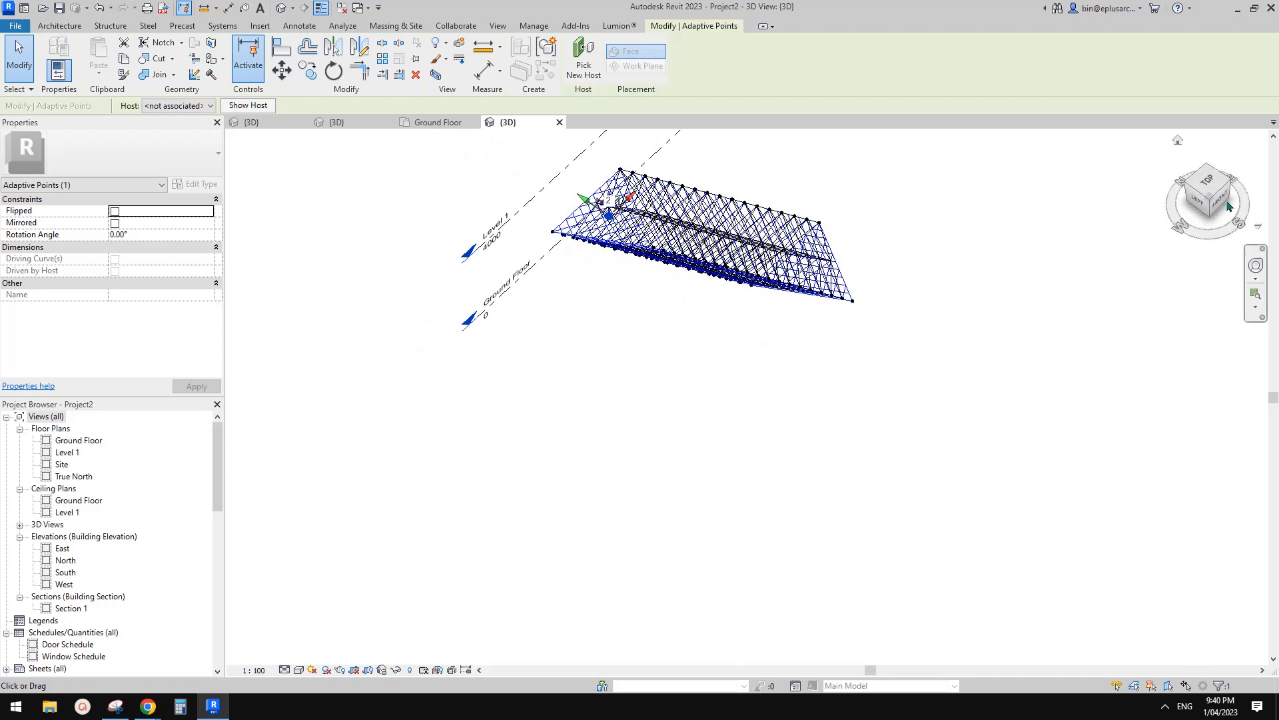
pyautogui.click(1216, 183)
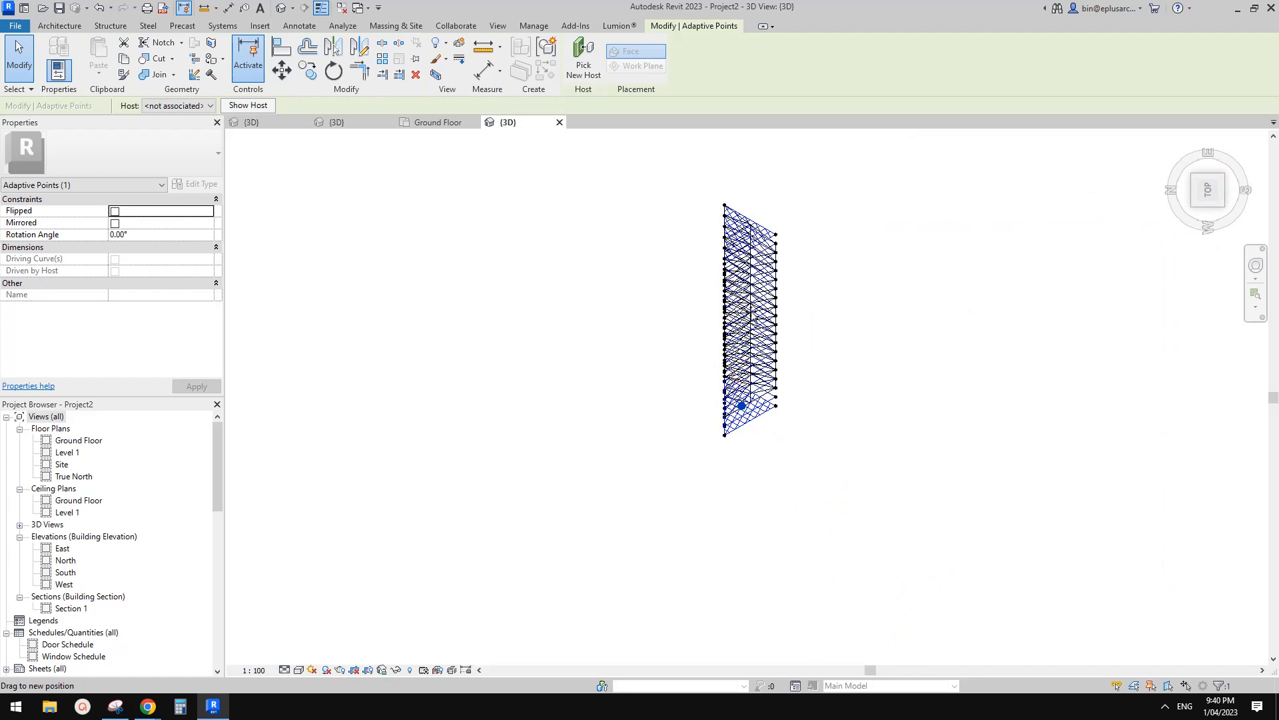
pyautogui.moveTo(777, 376); pyautogui.dragTo(765, 372)
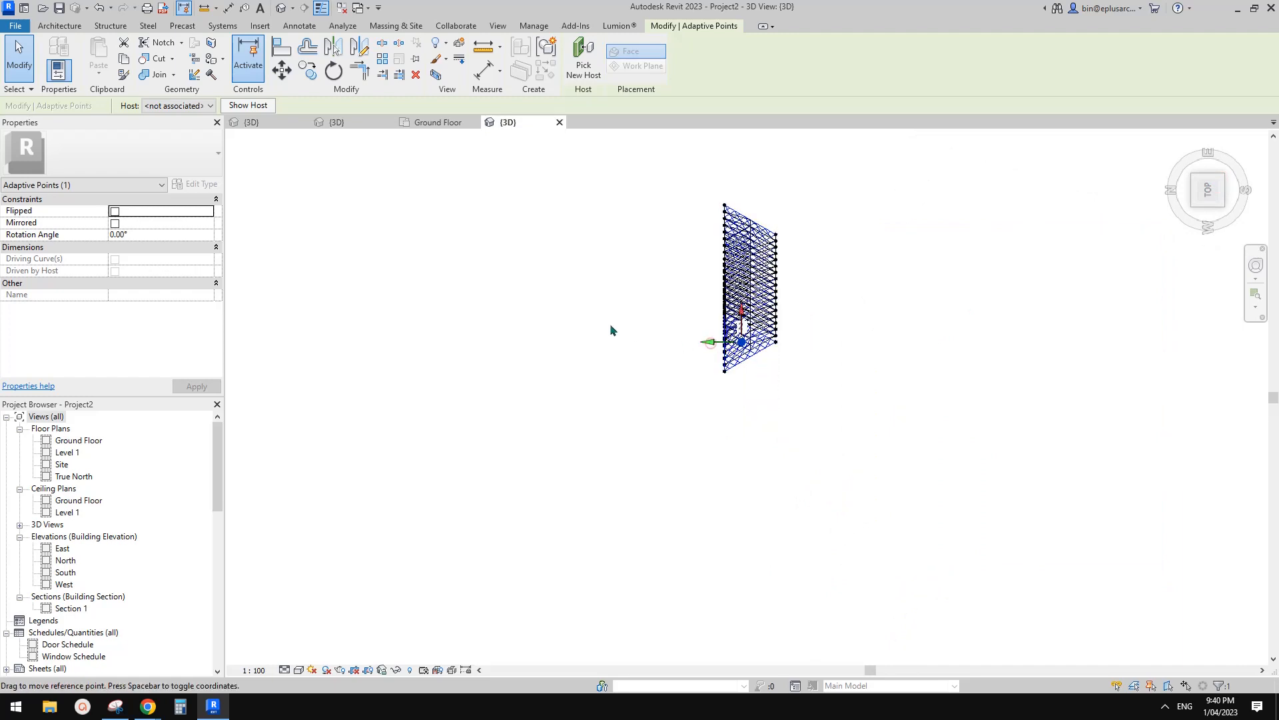
# Move the adaptive point with MV to its new end point so the tower rises past Level 1.
pyautogui.keyDown('shift'); pyautogui.moveTo(639, 325); pyautogui.dragTo(613, 383, button='middle'); pyautogui.keyUp('shift')
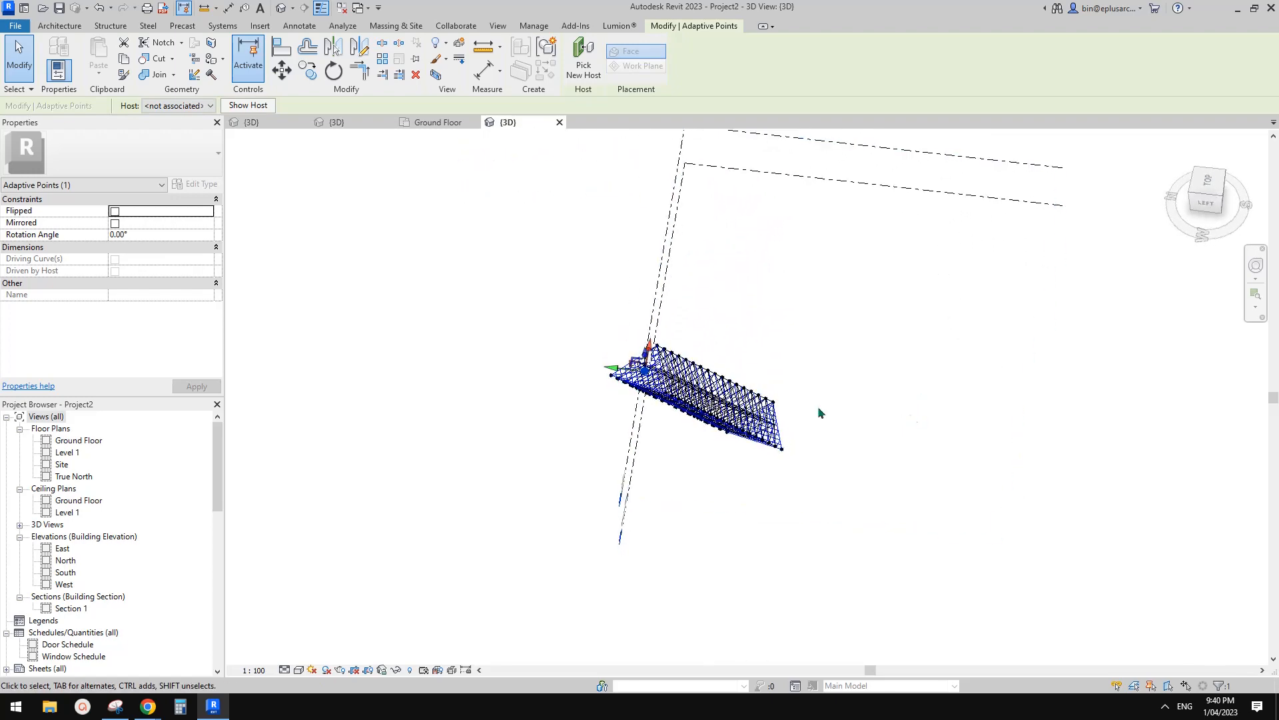
pyautogui.click(1207, 186)
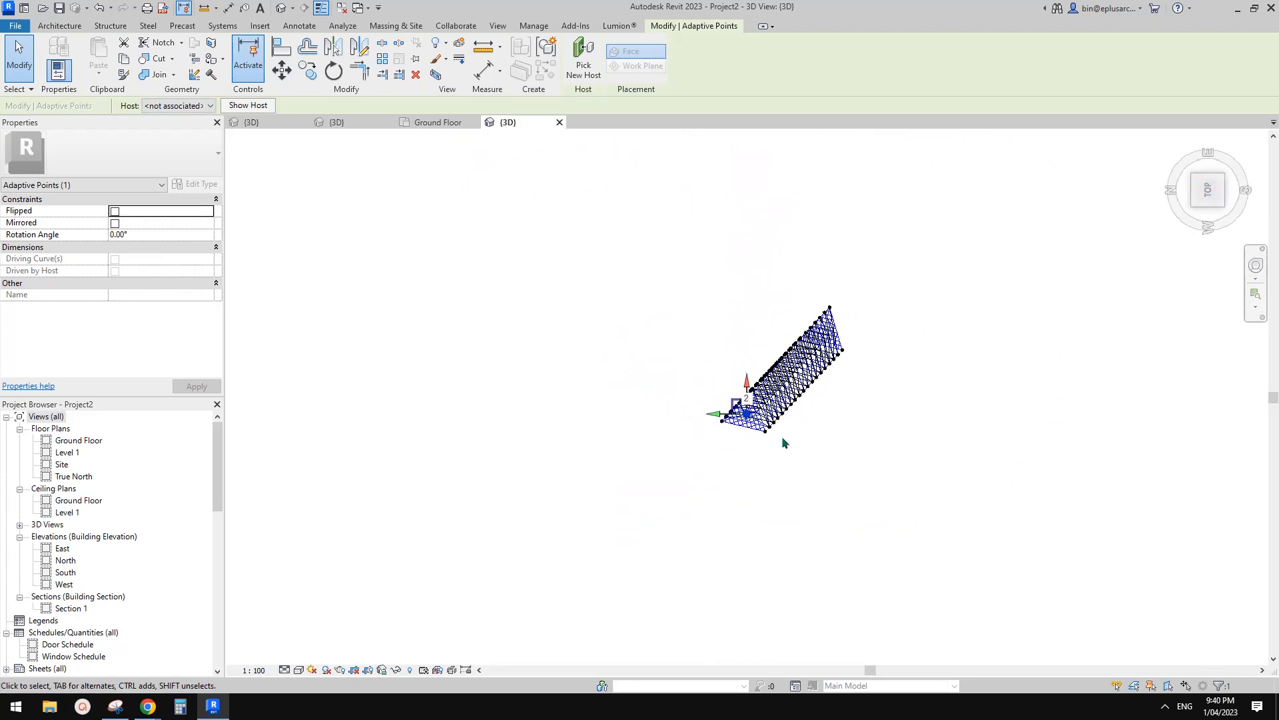
pyautogui.press('m')
pyautogui.press('v')
pyautogui.click(726, 409)
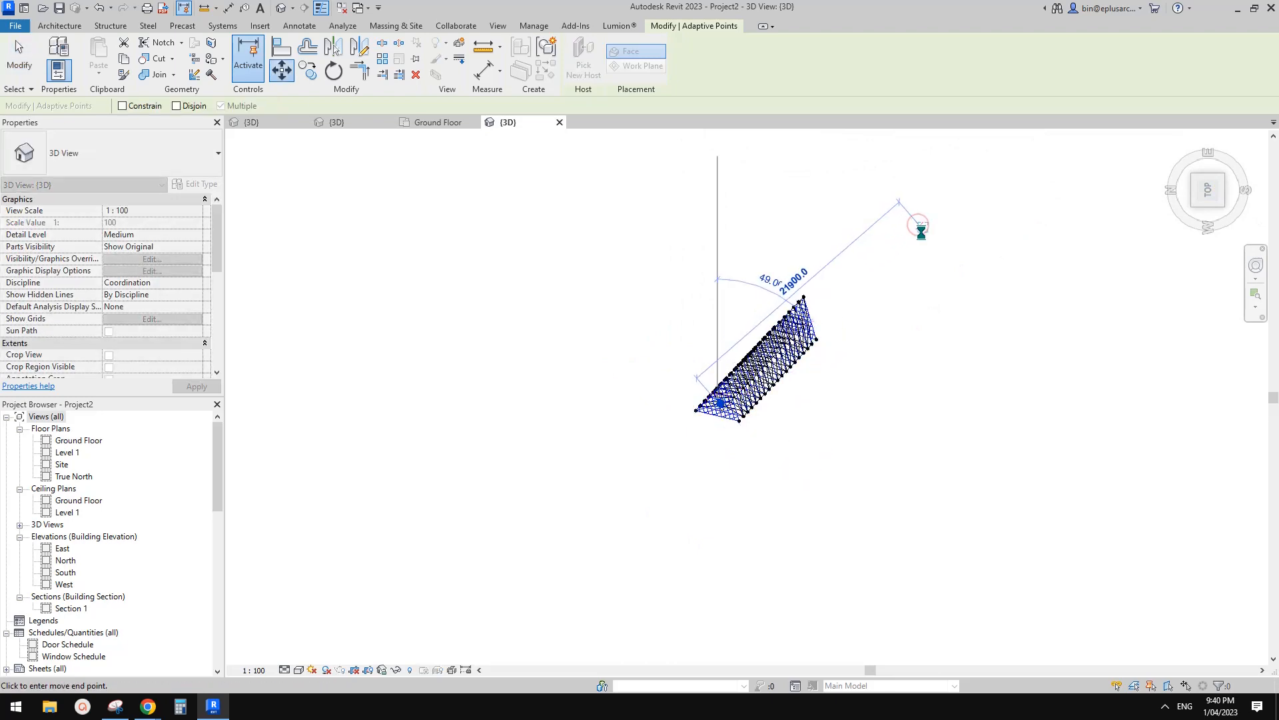
pyautogui.click(918, 225)
pyautogui.moveTo(922, 230)
pyautogui.keyDown('shift'); pyautogui.mouseDown(button='middle')
pyautogui.moveTo(860, 143)
pyautogui.moveTo(934, 274)
pyautogui.moveTo(890, 273)
pyautogui.moveTo(841, 373)
pyautogui.moveTo(847, 275)
pyautogui.moveTo(852, 298)
pyautogui.moveTo(1013, 248)
pyautogui.moveTo(902, 254)
pyautogui.moveTo(856, 238)
pyautogui.moveTo(1005, 257)
pyautogui.moveTo(926, 242)
pyautogui.mouseUp(button='middle'); pyautogui.keyUp('shift')
pyautogui.press('Escape')
# Orbit around the selected leaning tower from several angles, then open the Ground Floor plan.
pyautogui.click(860, 265)
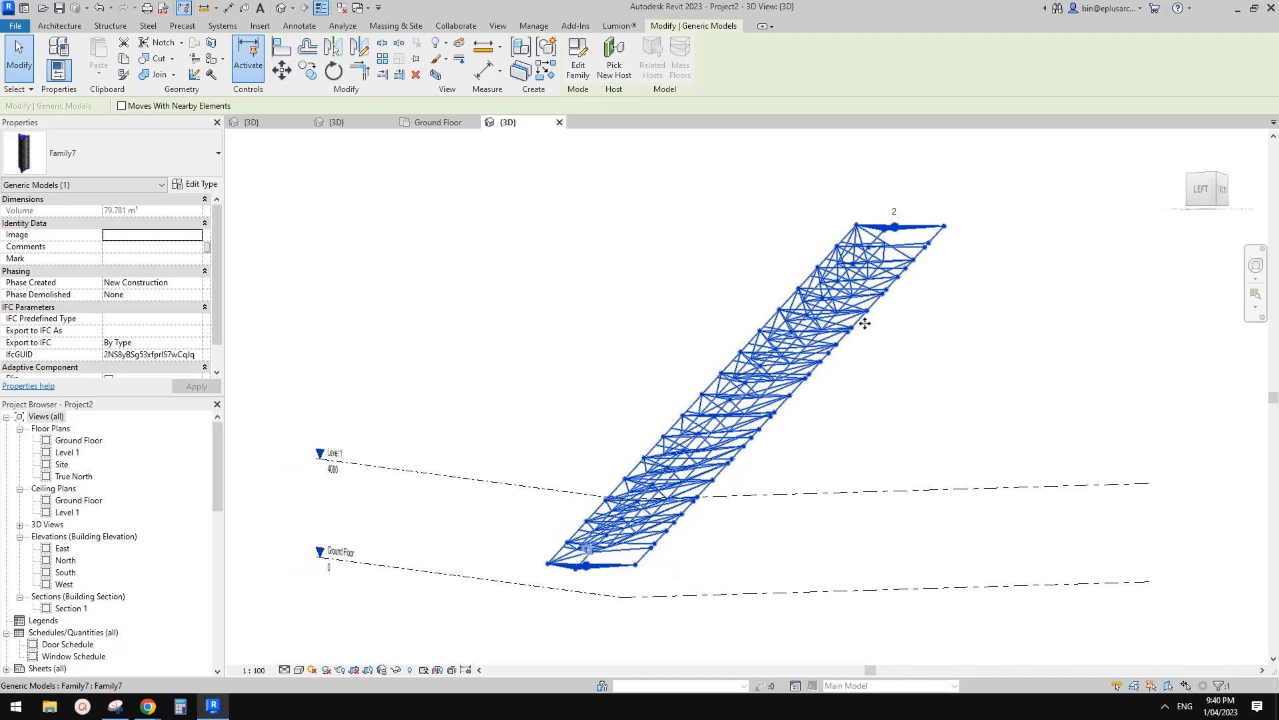
pyautogui.keyDown('shift'); pyautogui.moveTo(865, 323); pyautogui.dragTo(841, 343, button='middle'); pyautogui.keyUp('shift')
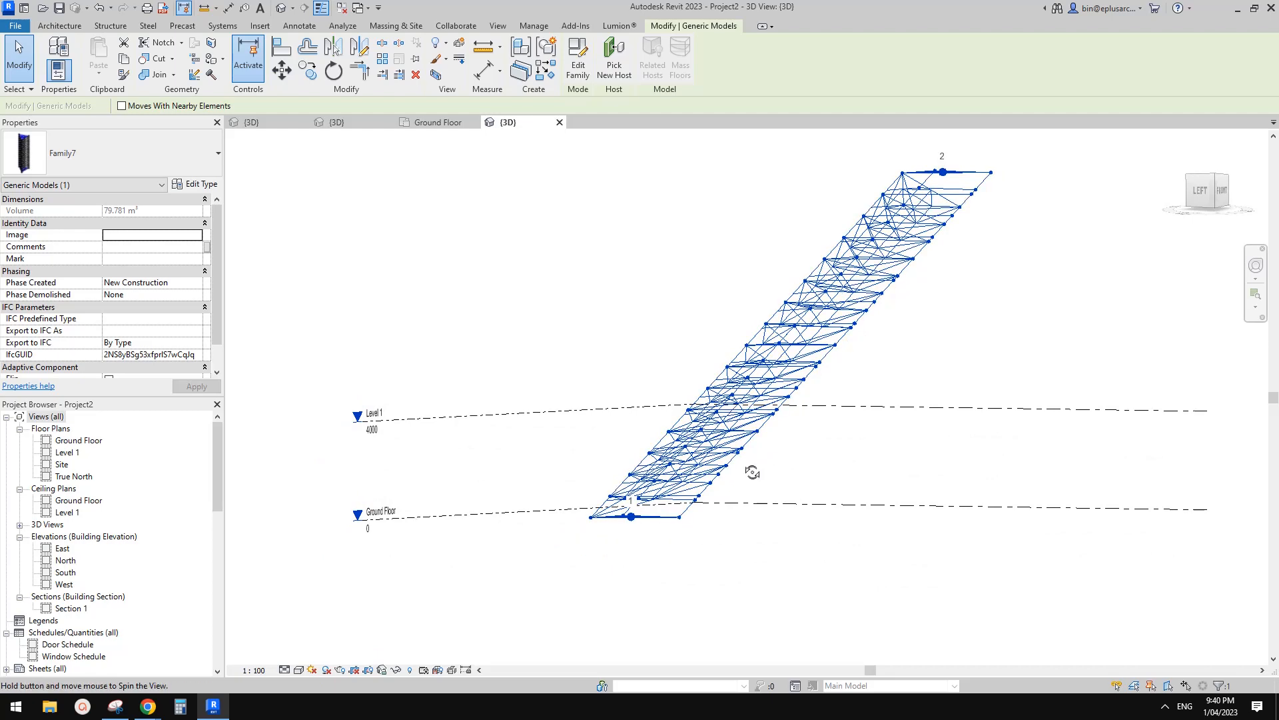
pyautogui.keyDown('shift'); pyautogui.moveTo(753, 472); pyautogui.dragTo(773, 444, button='middle'); pyautogui.keyUp('shift')
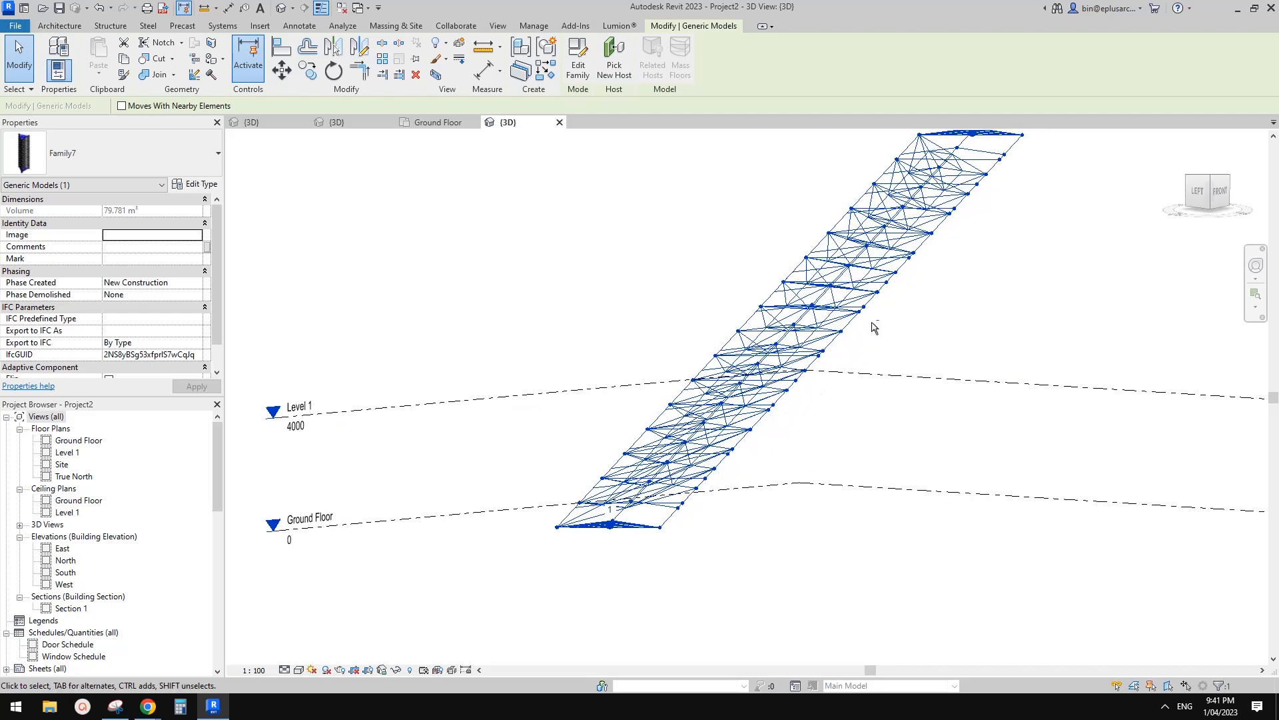
pyautogui.keyDown('shift'); pyautogui.moveTo(873, 323); pyautogui.dragTo(855, 329, button='middle'); pyautogui.keyUp('shift')
pyautogui.press('Escape')
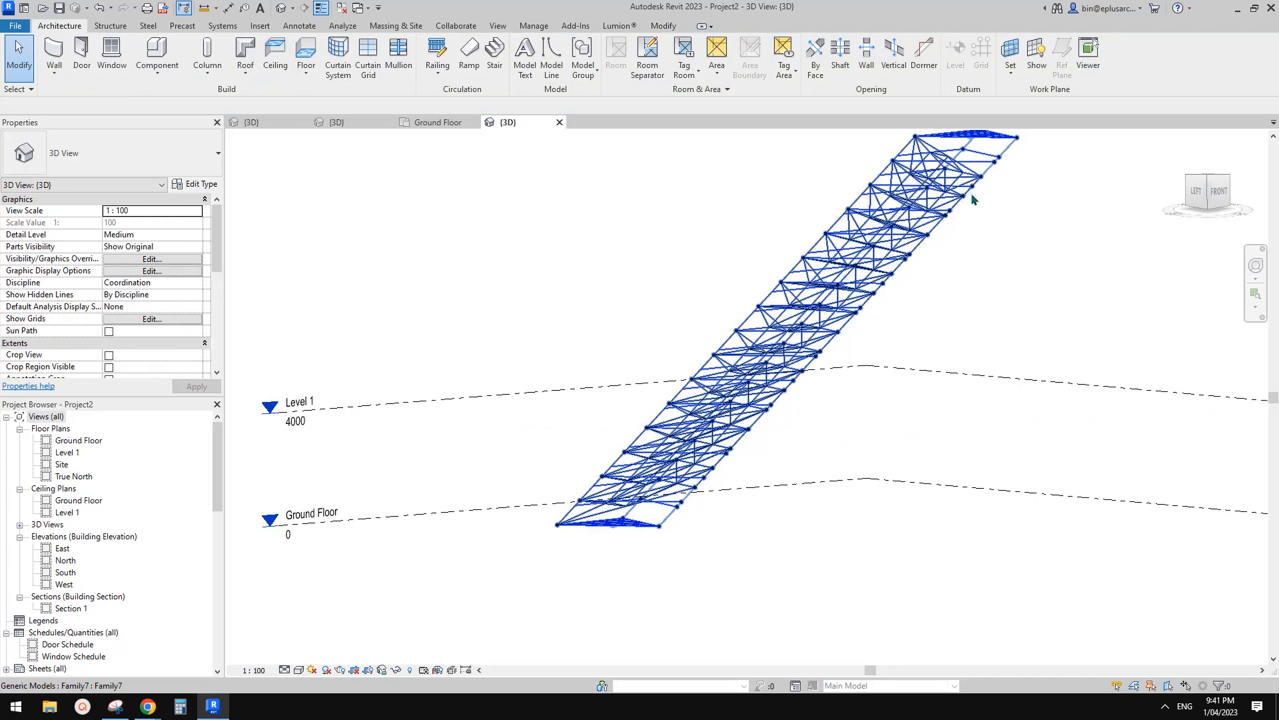
pyautogui.keyDown('shift'); pyautogui.moveTo(973, 199); pyautogui.dragTo(935, 204, button='middle'); pyautogui.keyUp('shift')
pyautogui.keyDown('shift'); pyautogui.moveTo(830, 250); pyautogui.dragTo(822, 196, button='middle'); pyautogui.keyUp('shift')
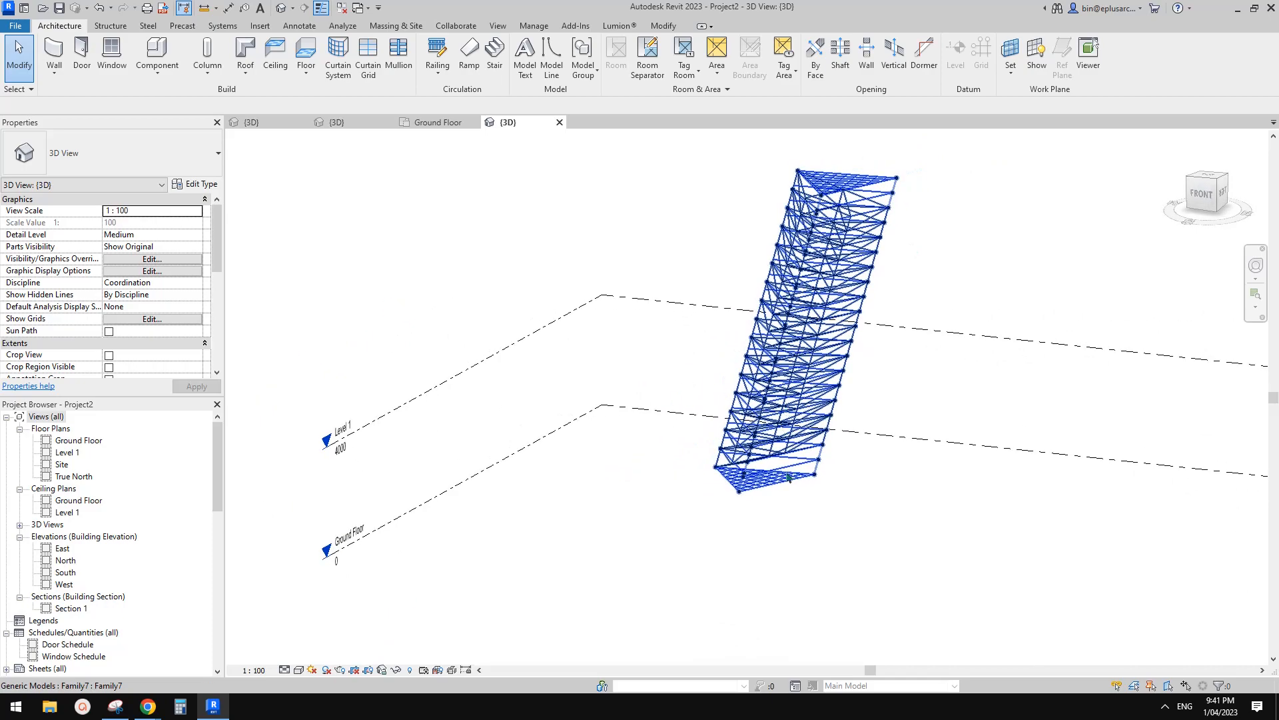
pyautogui.keyDown('shift'); pyautogui.moveTo(788, 477); pyautogui.dragTo(861, 463, button='middle'); pyautogui.keyUp('shift')
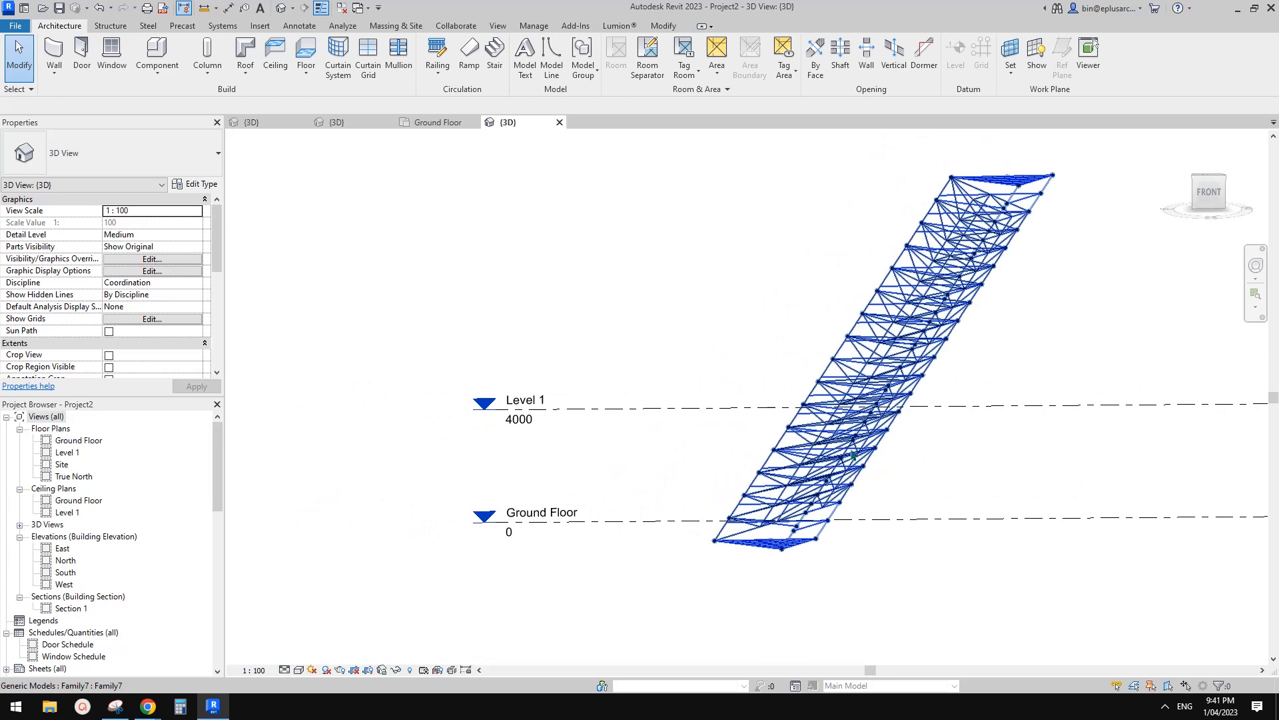
pyautogui.keyDown('shift'); pyautogui.moveTo(849, 452); pyautogui.dragTo(906, 462, button='middle'); pyautogui.keyUp('shift')
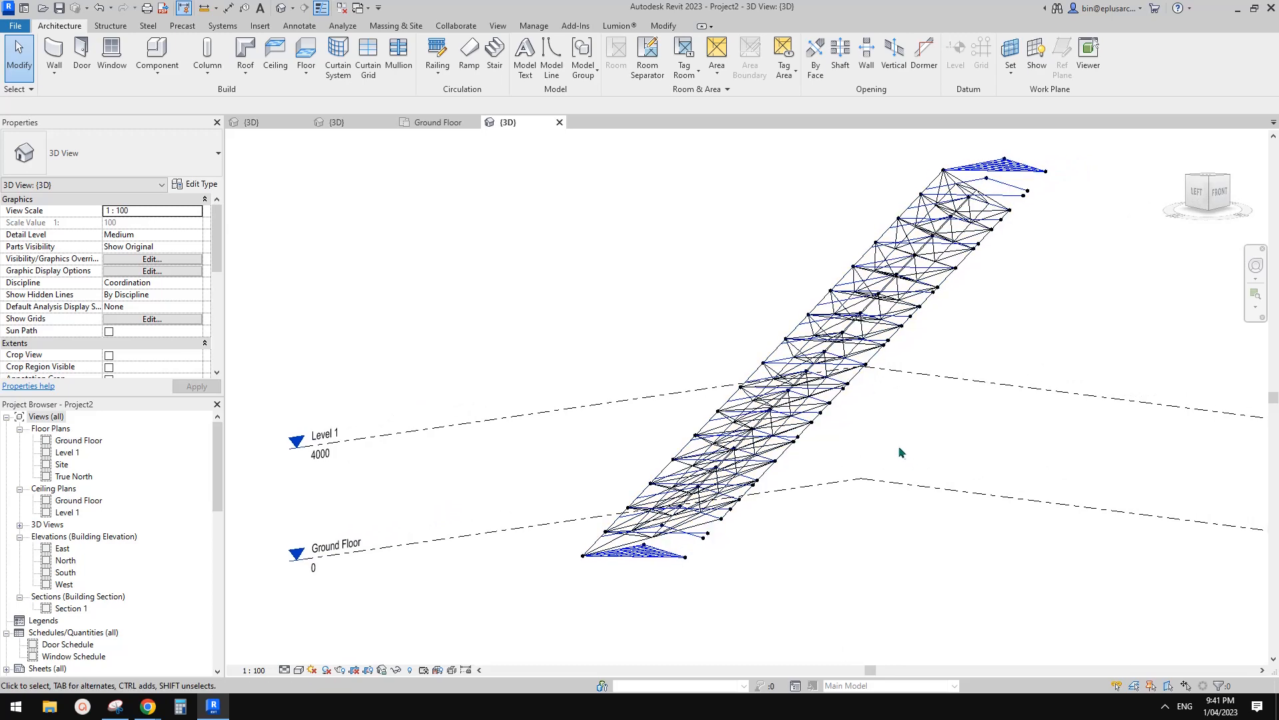
pyautogui.click(414, 123)
# In Family7's 3D view, set the tower face's divided surface U Grid Layout to Fixed Number.
pyautogui.click(360, 124)
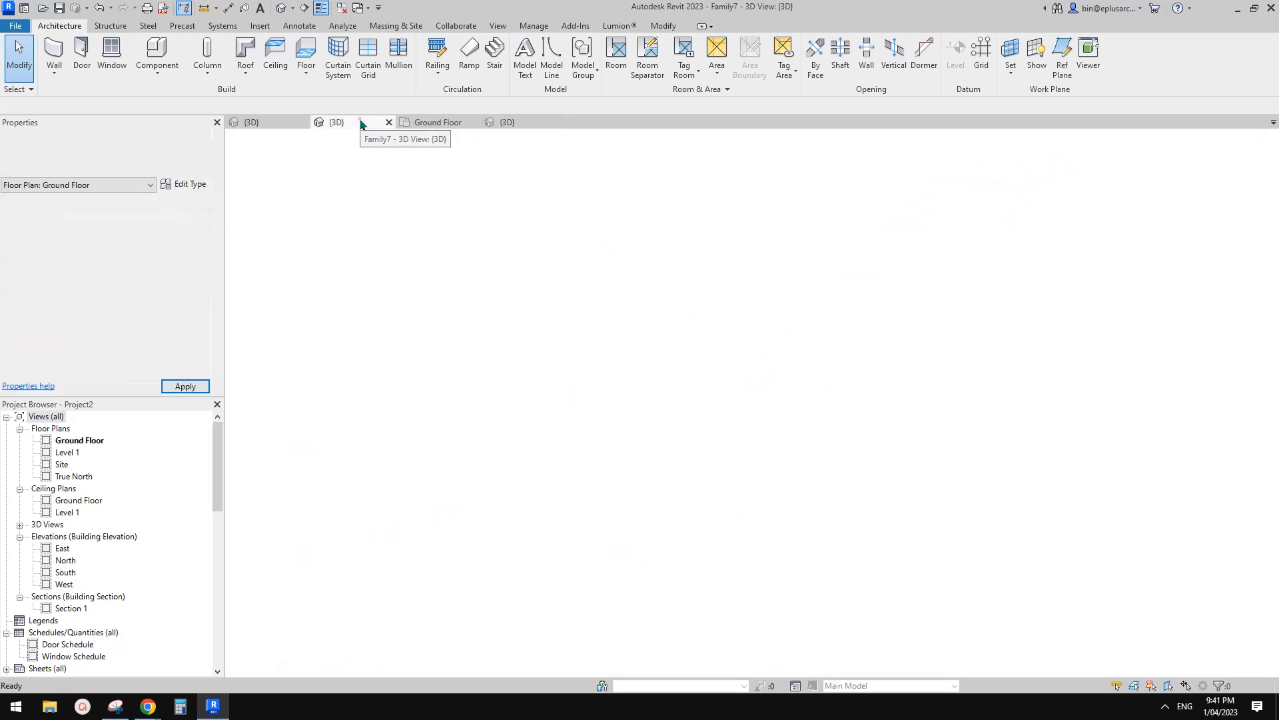
pyautogui.keyDown('shift'); pyautogui.moveTo(792, 445); pyautogui.dragTo(671, 421, button='middle'); pyautogui.keyUp('shift')
pyautogui.scroll(2, 739, 355)
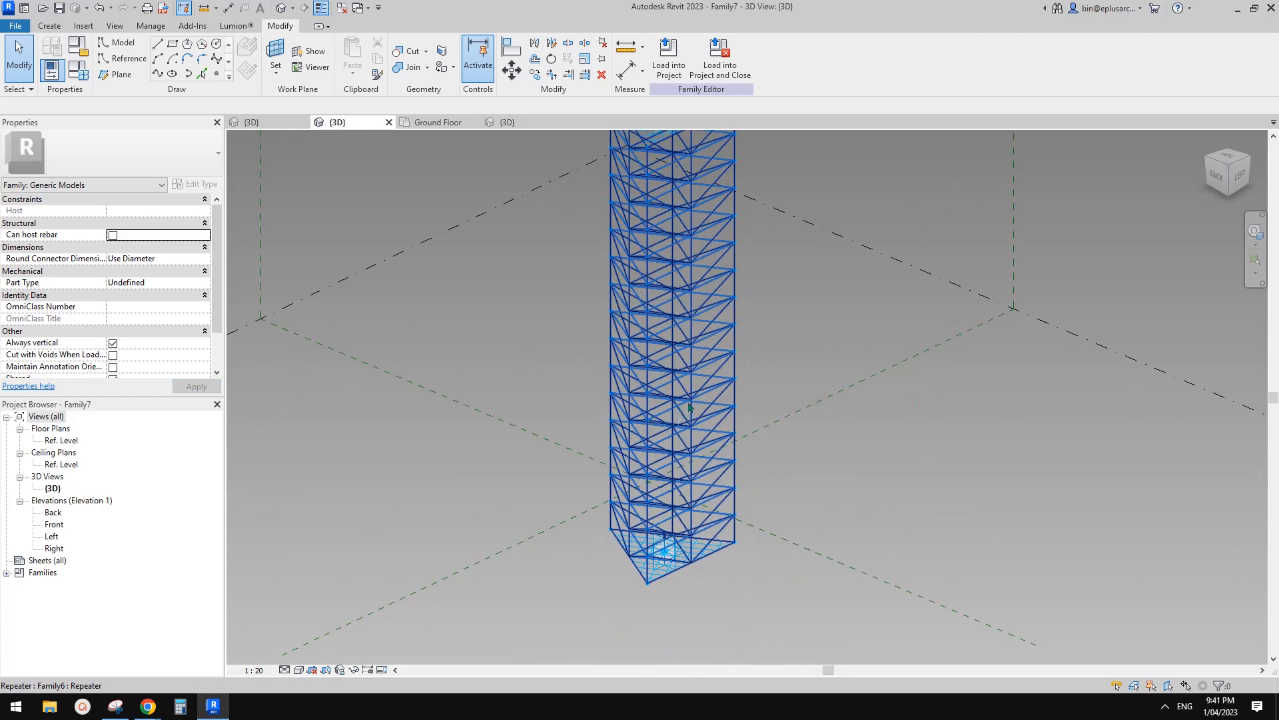
pyautogui.press('Tab')
pyautogui.press('Tab')
pyautogui.press('Tab')
pyautogui.press('Tab')
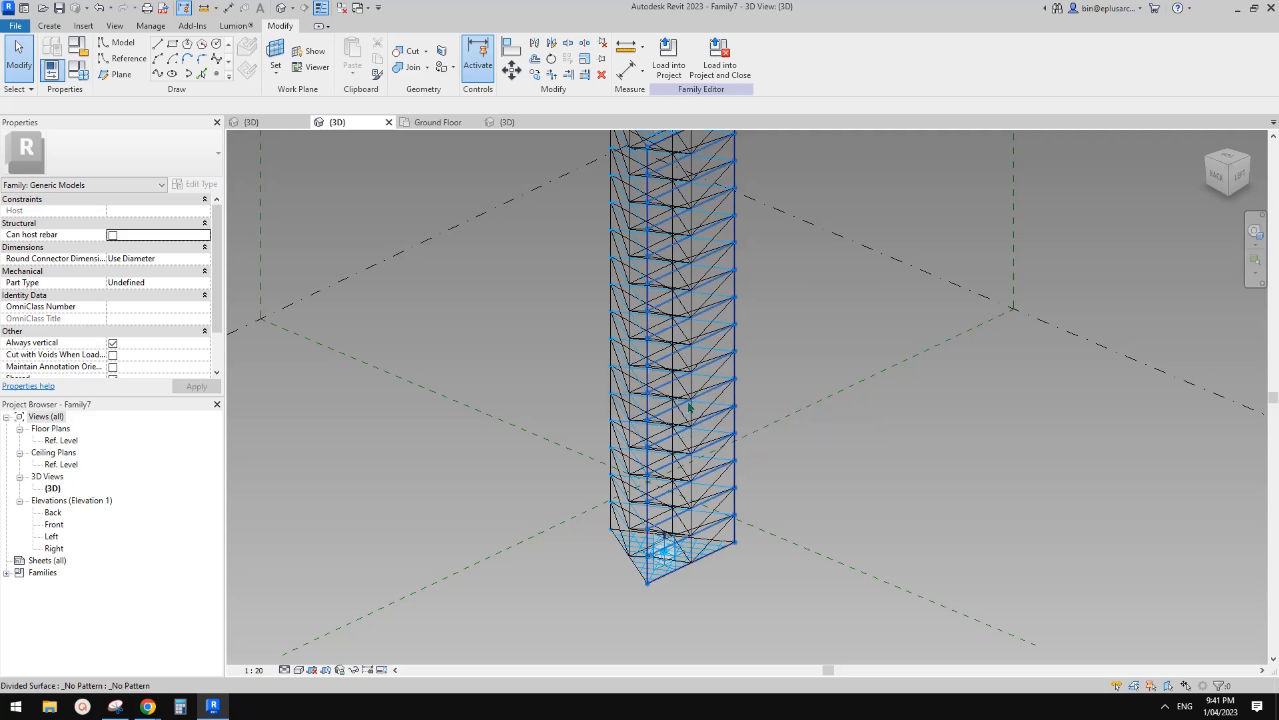
pyautogui.click(690, 406)
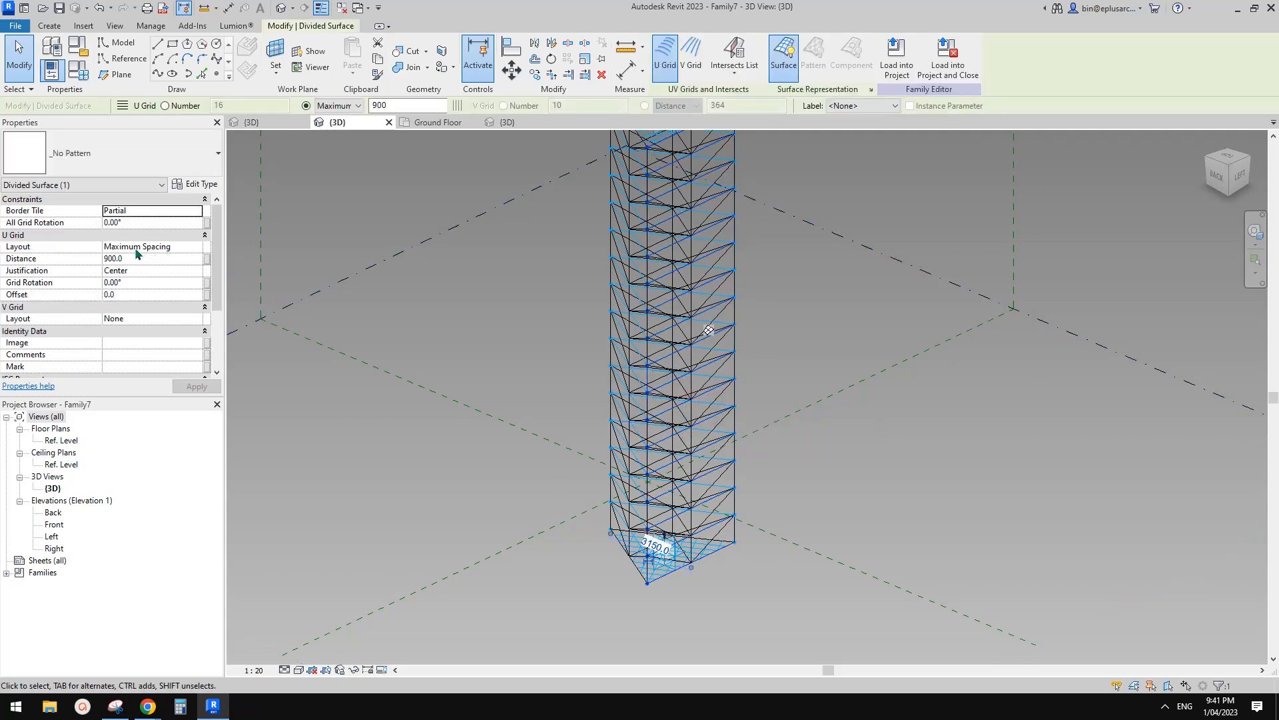
pyautogui.click(189, 248)
pyautogui.click(195, 245)
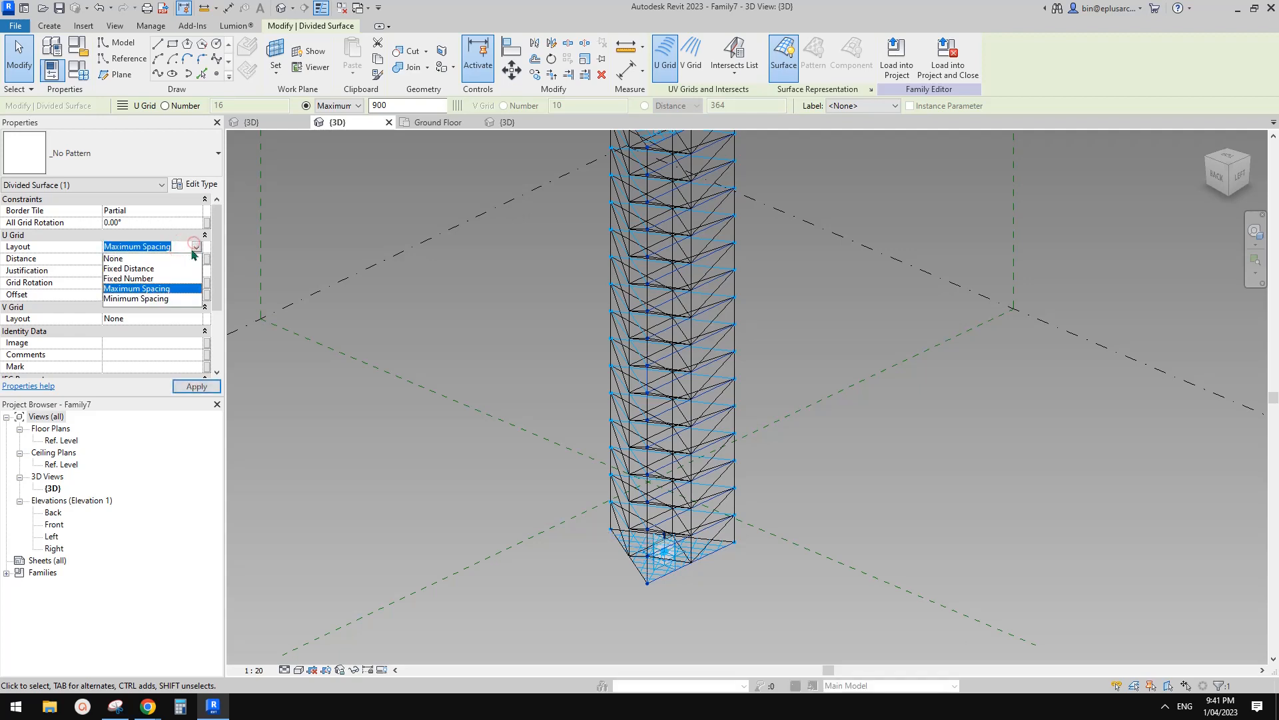
pyautogui.click(140, 279)
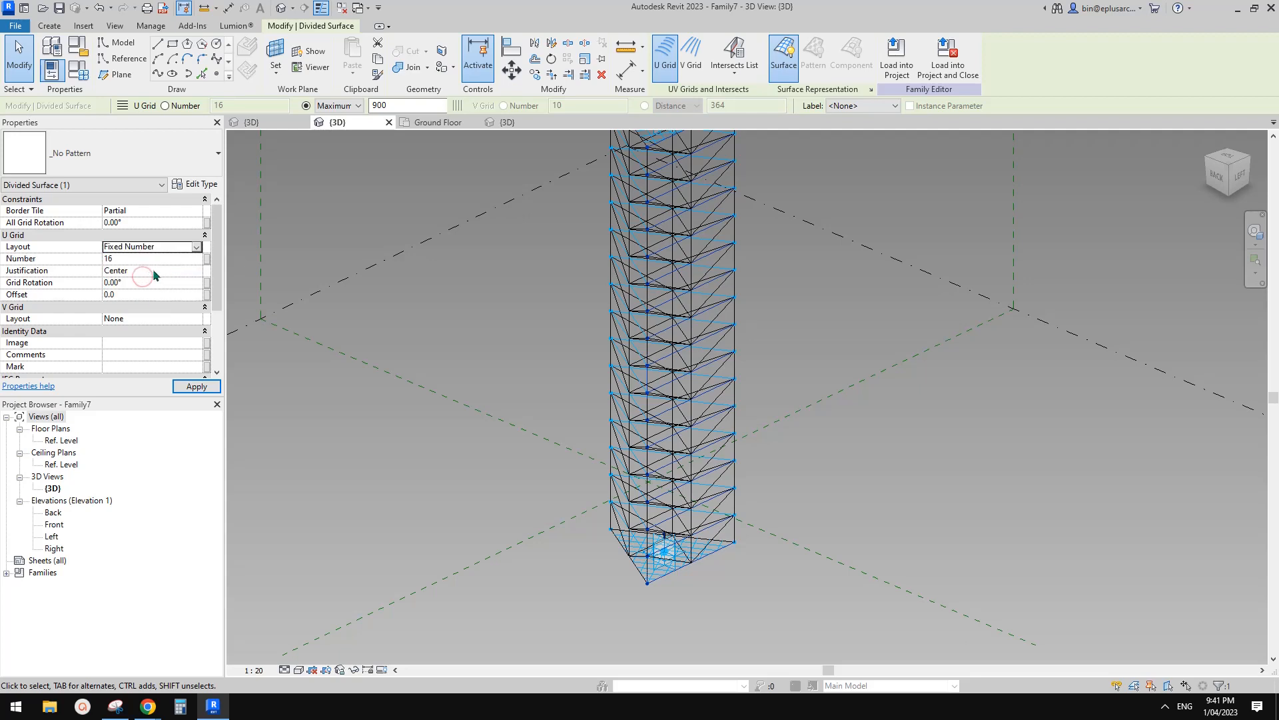
pyautogui.keyDown('shift'); pyautogui.moveTo(667, 320); pyautogui.dragTo(709, 326, button='middle'); pyautogui.keyUp('shift')
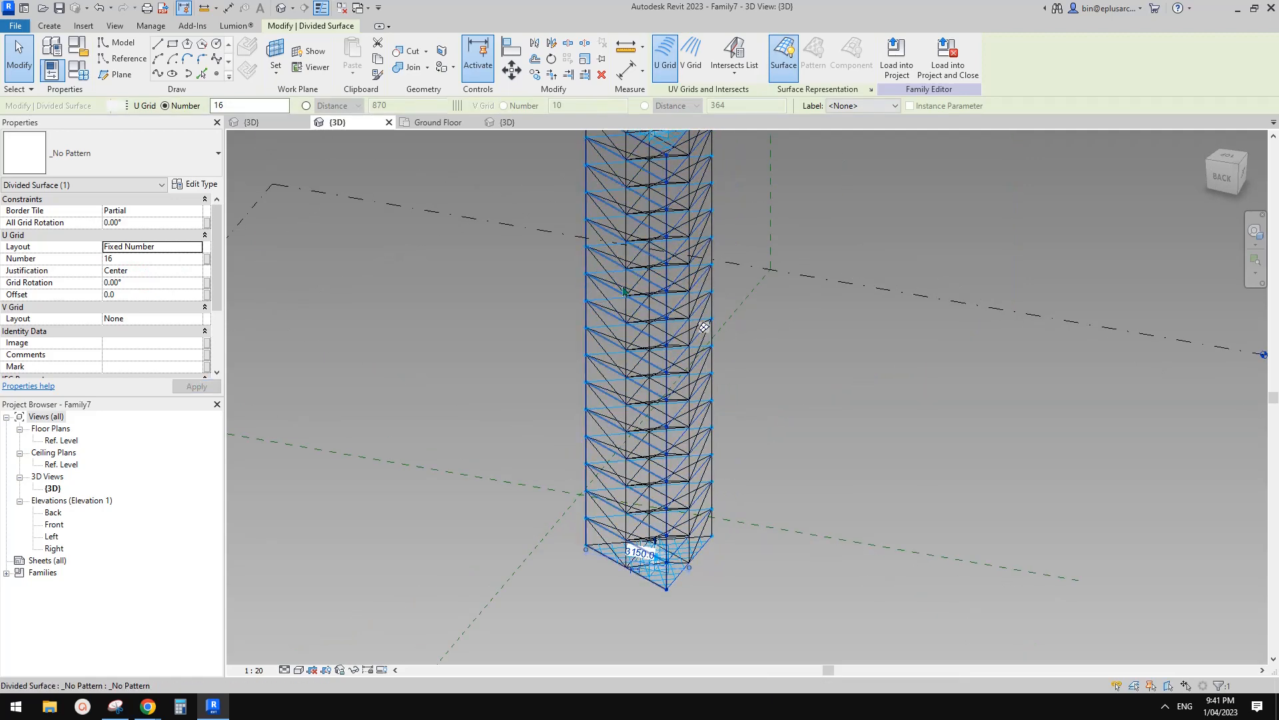
pyautogui.hotkey('ctrl', 'z')
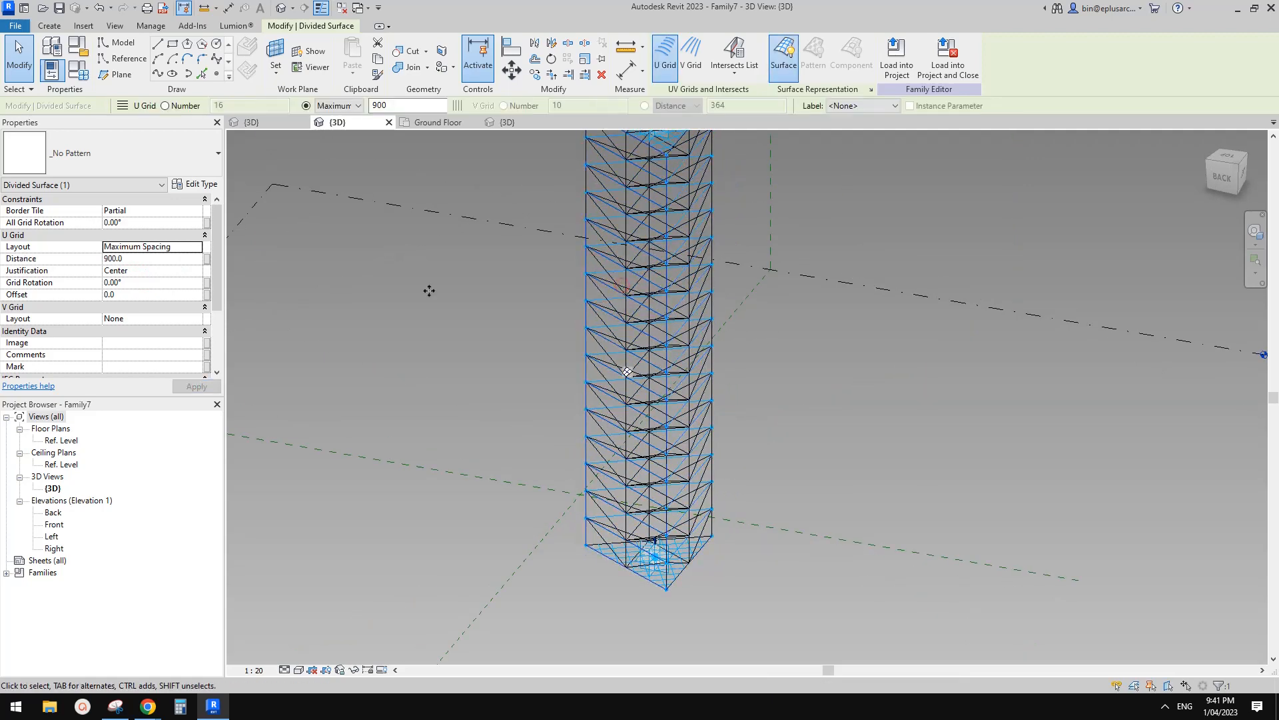
pyautogui.click(197, 247)
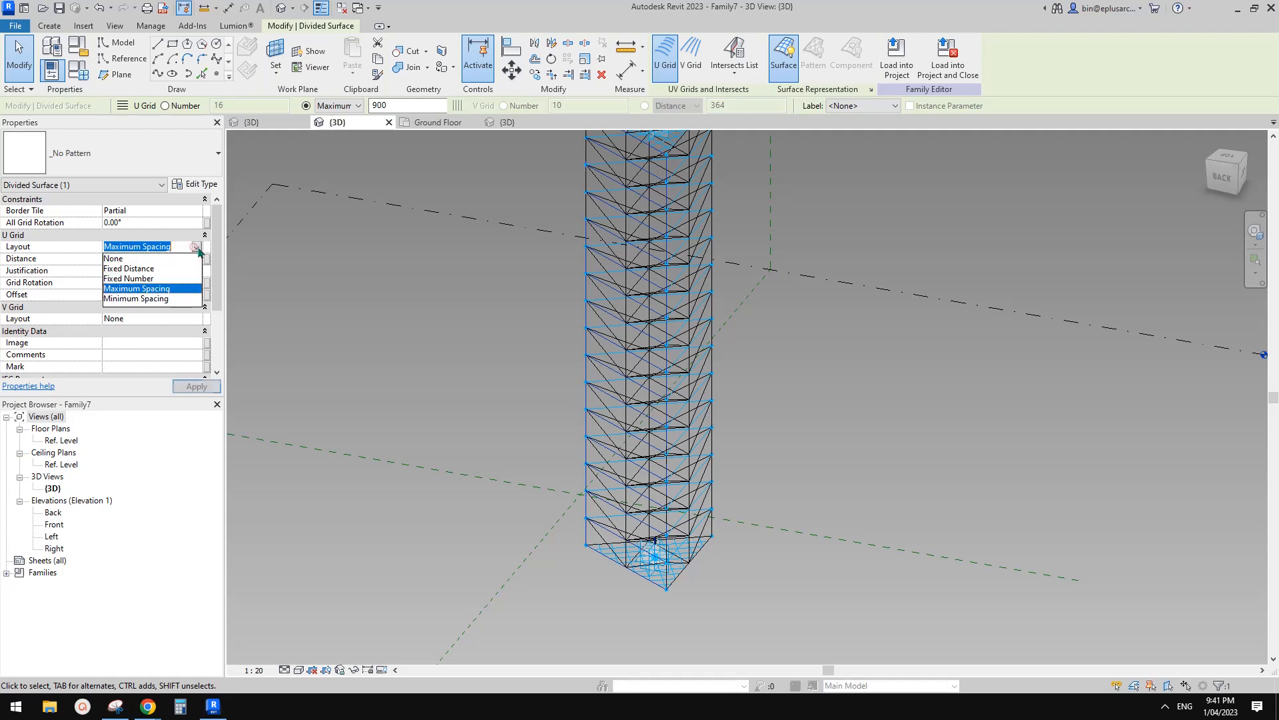
pyautogui.click(150, 278)
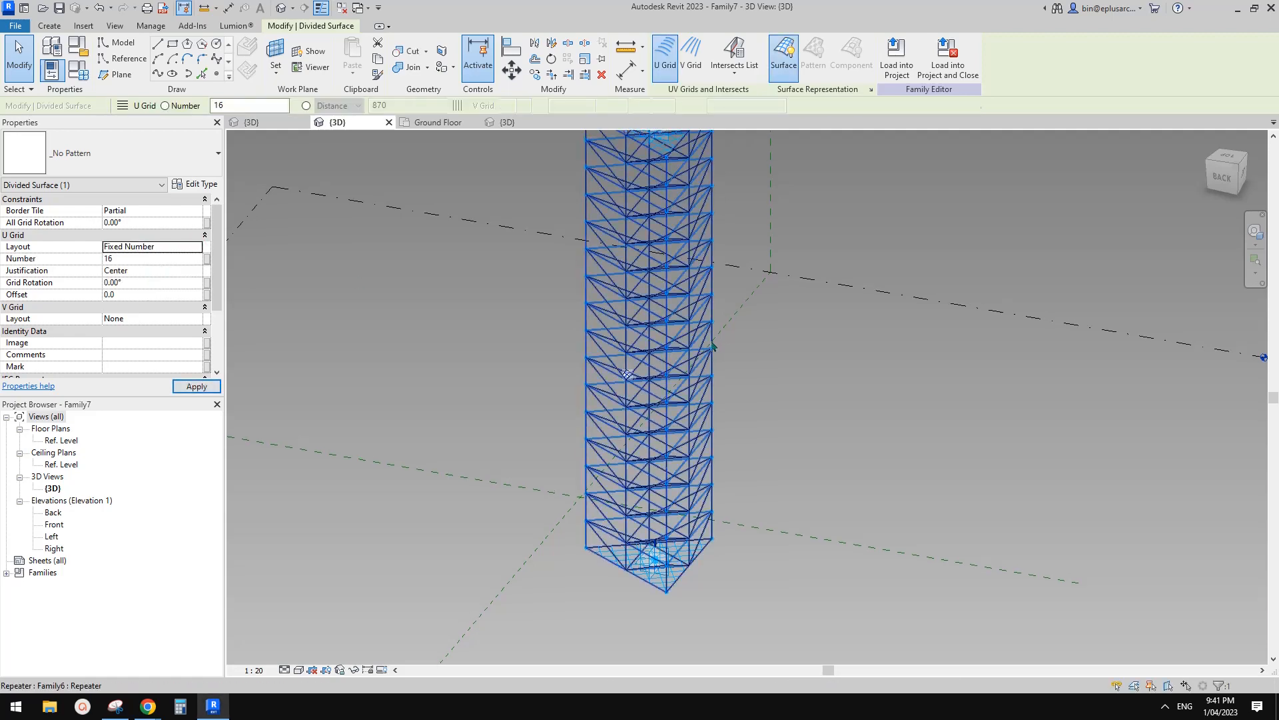
# Orbit the tower and reselect its divided surface to check the 16-division U grid.
pyautogui.scroll(-2, 708, 368)
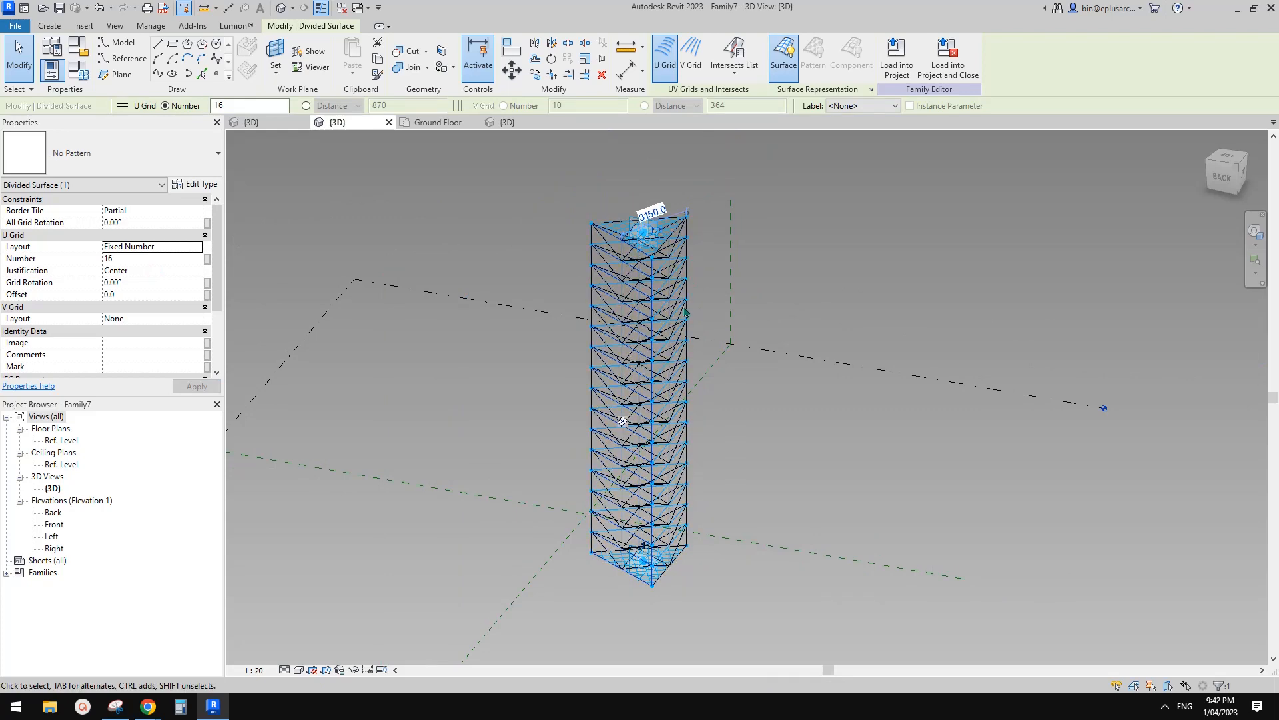
pyautogui.keyDown('shift'); pyautogui.moveTo(708, 368); pyautogui.dragTo(709, 355, button='middle'); pyautogui.keyUp('shift')
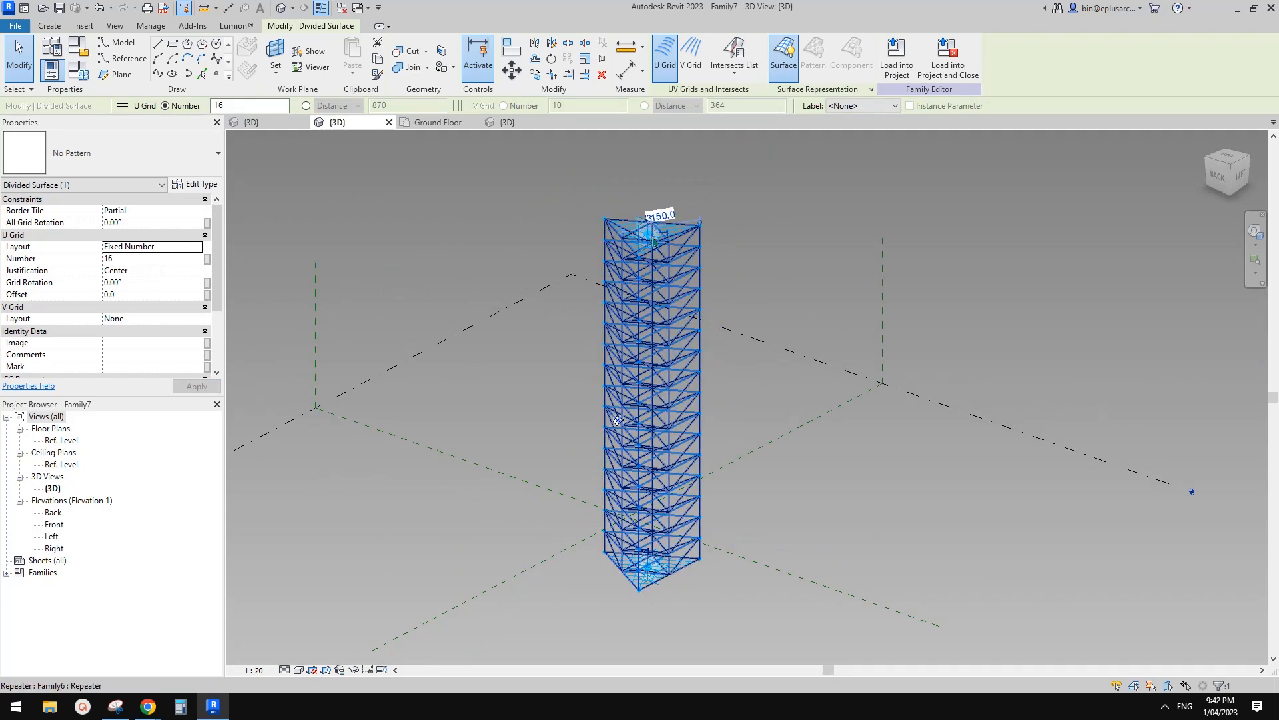
pyautogui.keyDown('shift'); pyautogui.moveTo(653, 265); pyautogui.dragTo(647, 301, button='middle'); pyautogui.keyUp('shift')
pyautogui.press('Escape')
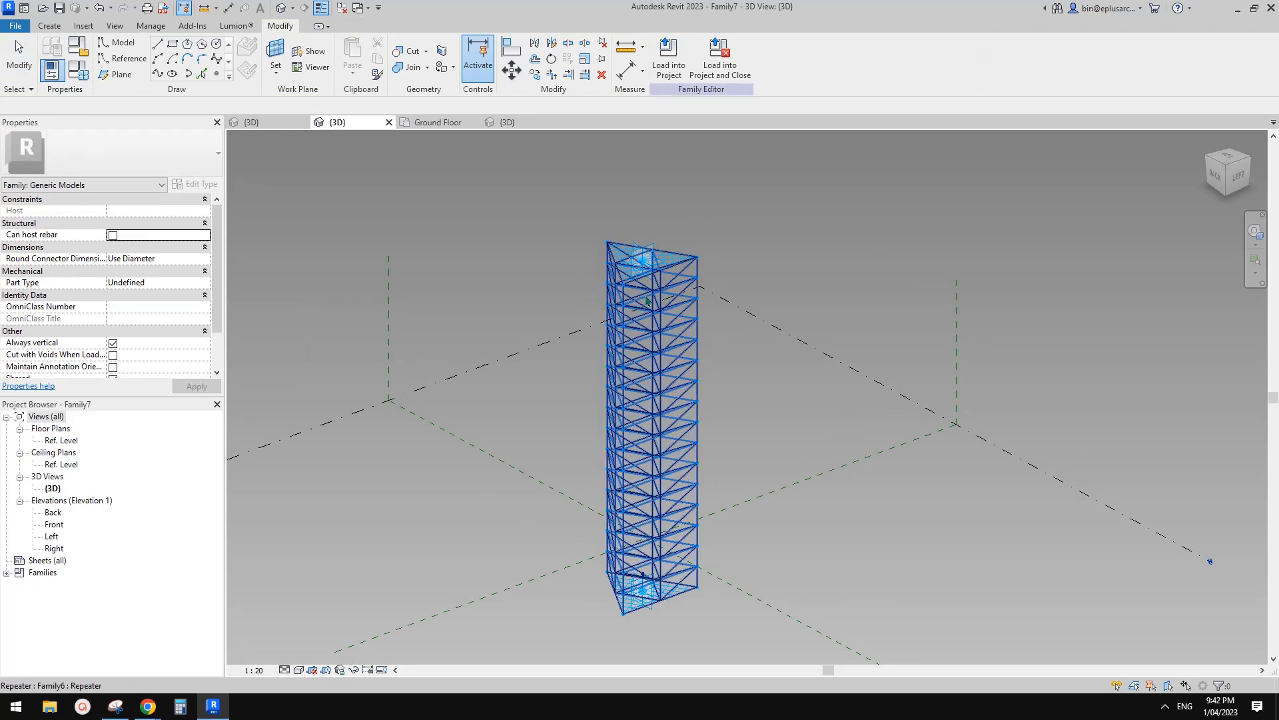
pyautogui.click(646, 301)
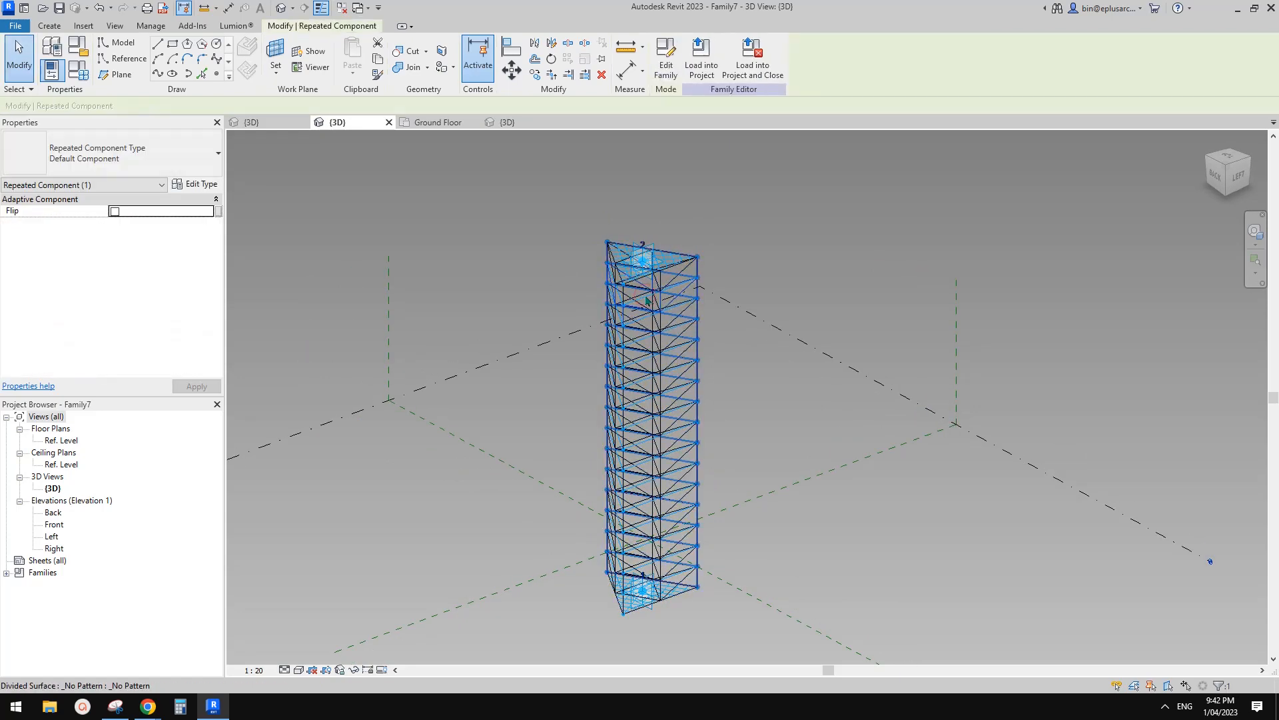
pyautogui.click(646, 301)
pyautogui.keyDown('shift'); pyautogui.moveTo(766, 329); pyautogui.dragTo(666, 389, button='middle'); pyautogui.keyUp('shift')
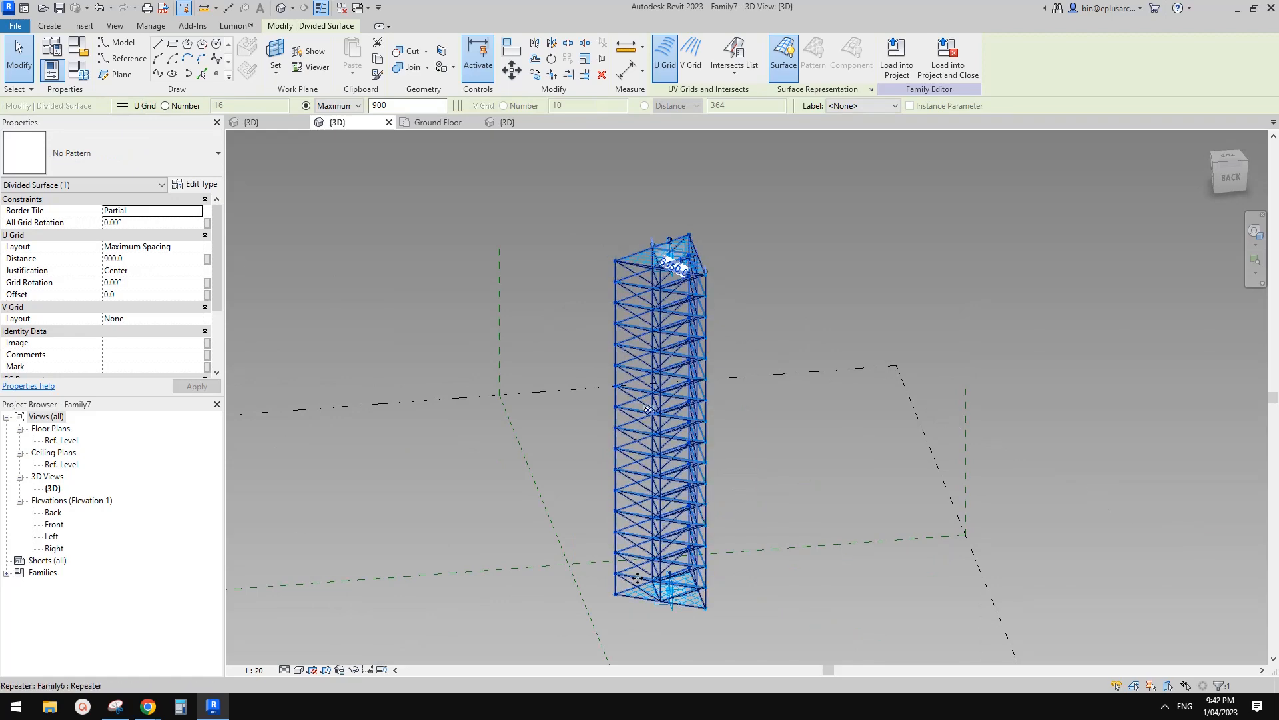
pyautogui.press('Escape')
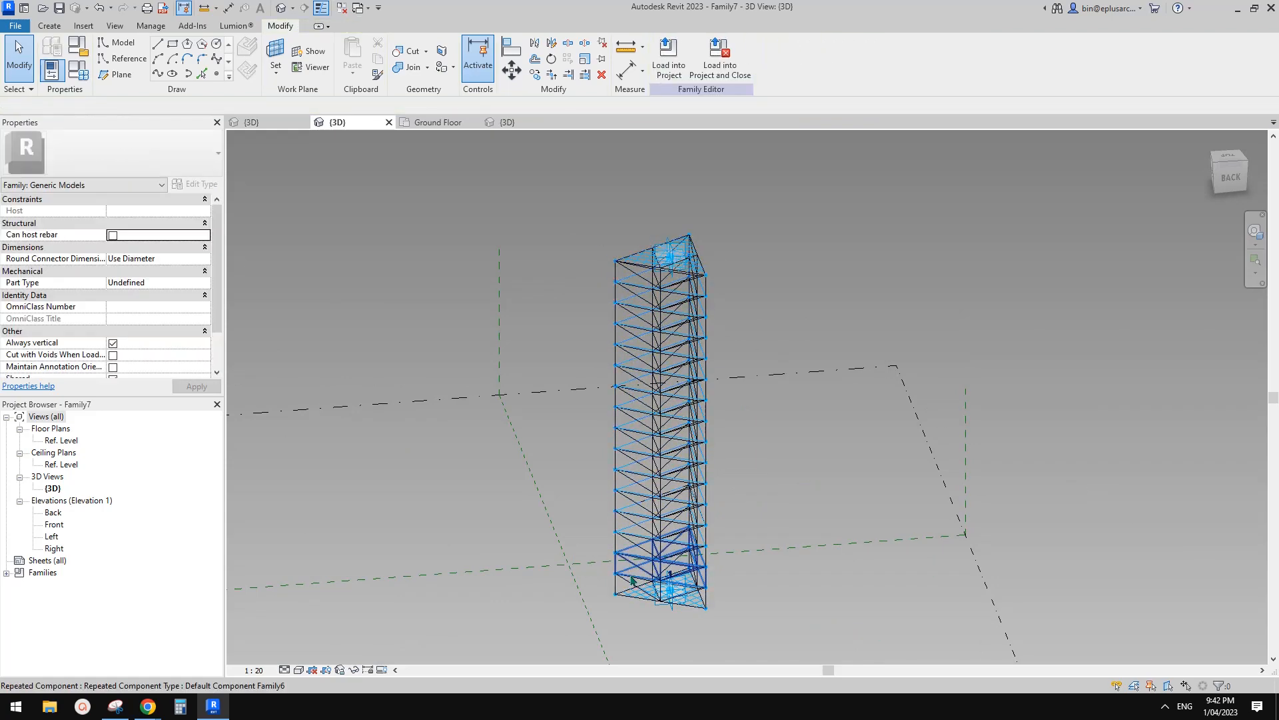
pyautogui.click(641, 525)
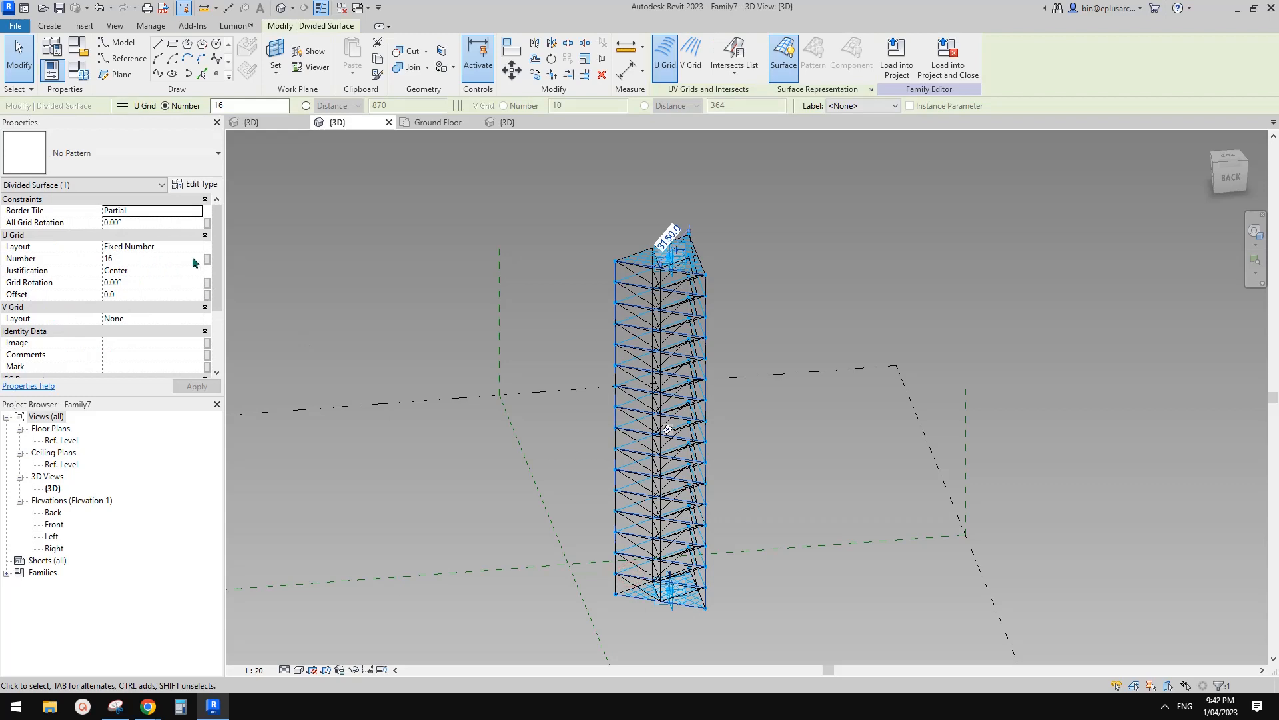
# Link the face's U grid Number to a new instance parameter named 'no.'.
pyautogui.click(208, 258)
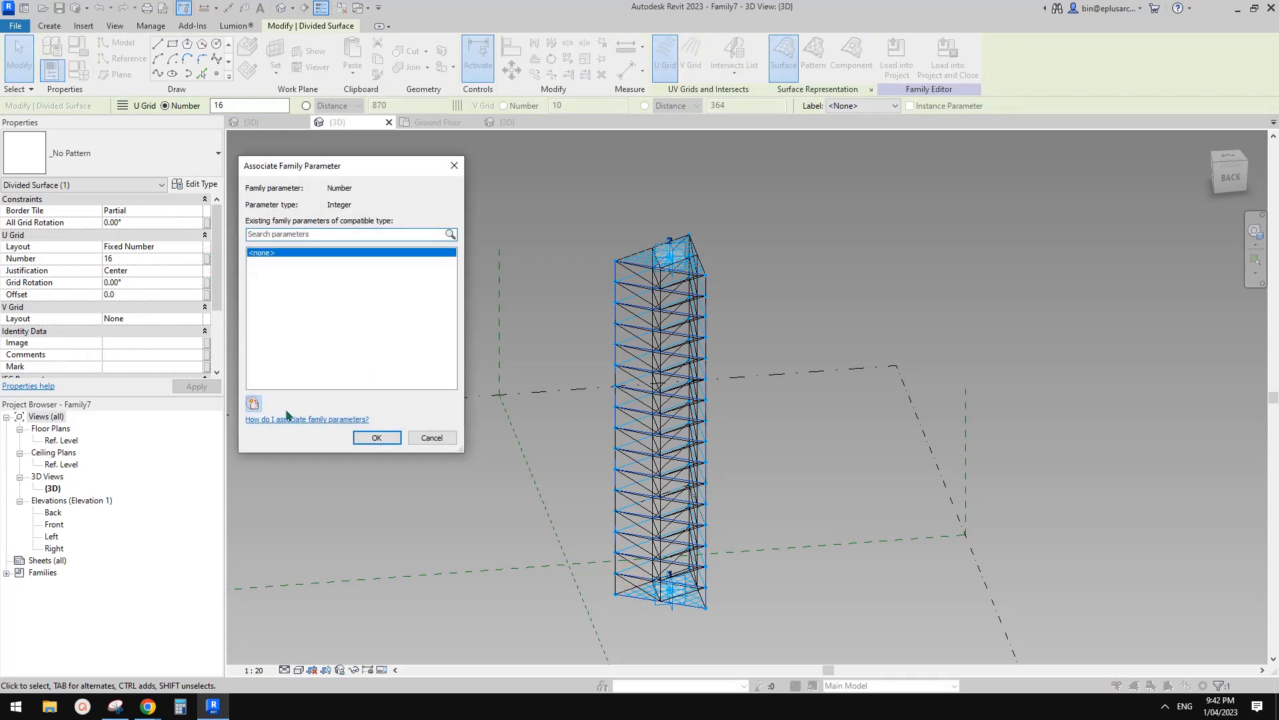
pyautogui.click(253, 403)
pyautogui.write('no.')
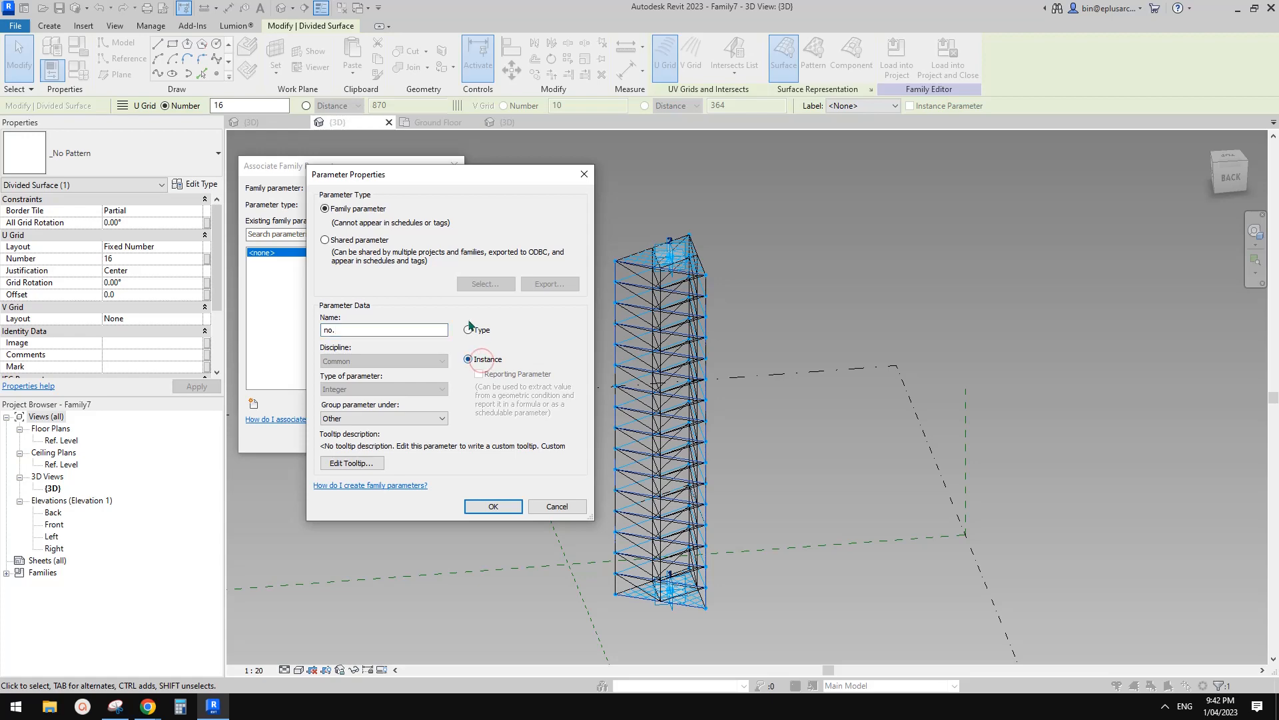
pyautogui.click(491, 507)
pyautogui.click(378, 437)
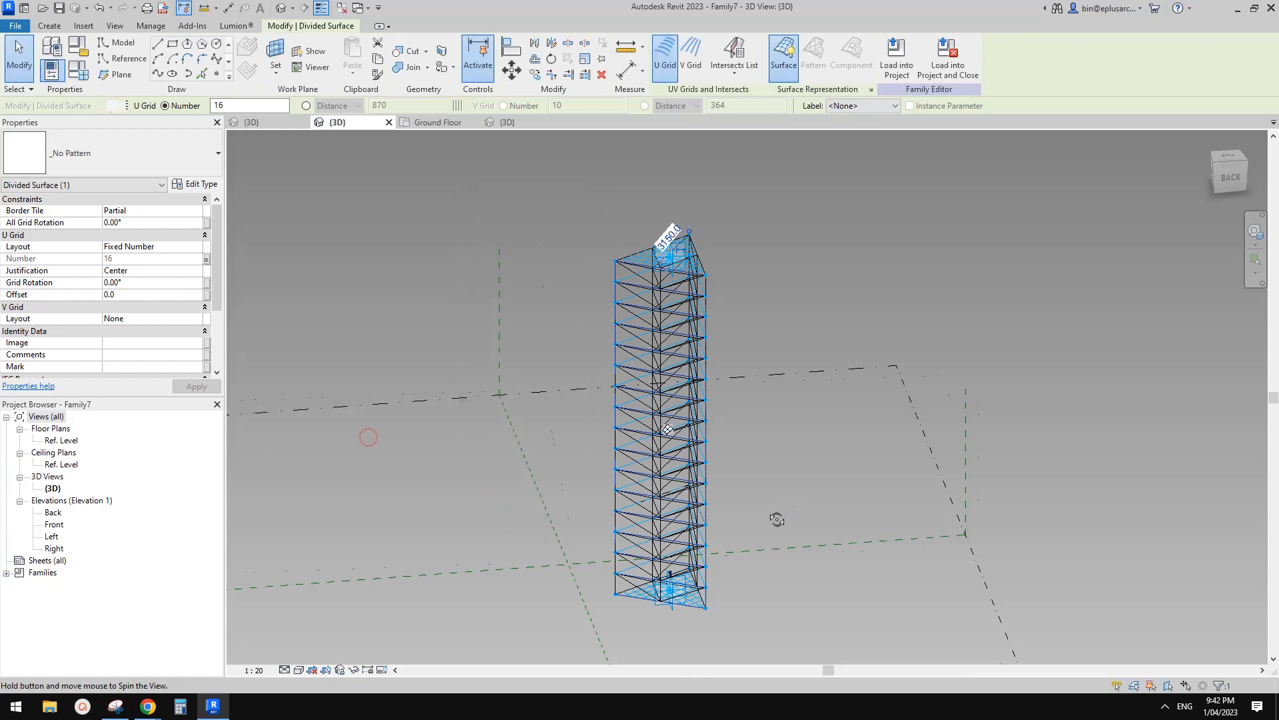
pyautogui.keyDown('shift'); pyautogui.moveTo(666, 440); pyautogui.dragTo(661, 427, button='middle'); pyautogui.keyUp('shift')
# Associate the right face's divided-surface Number with the 'no.' parameter.
pyautogui.press('Tab')
pyautogui.press('Tab')
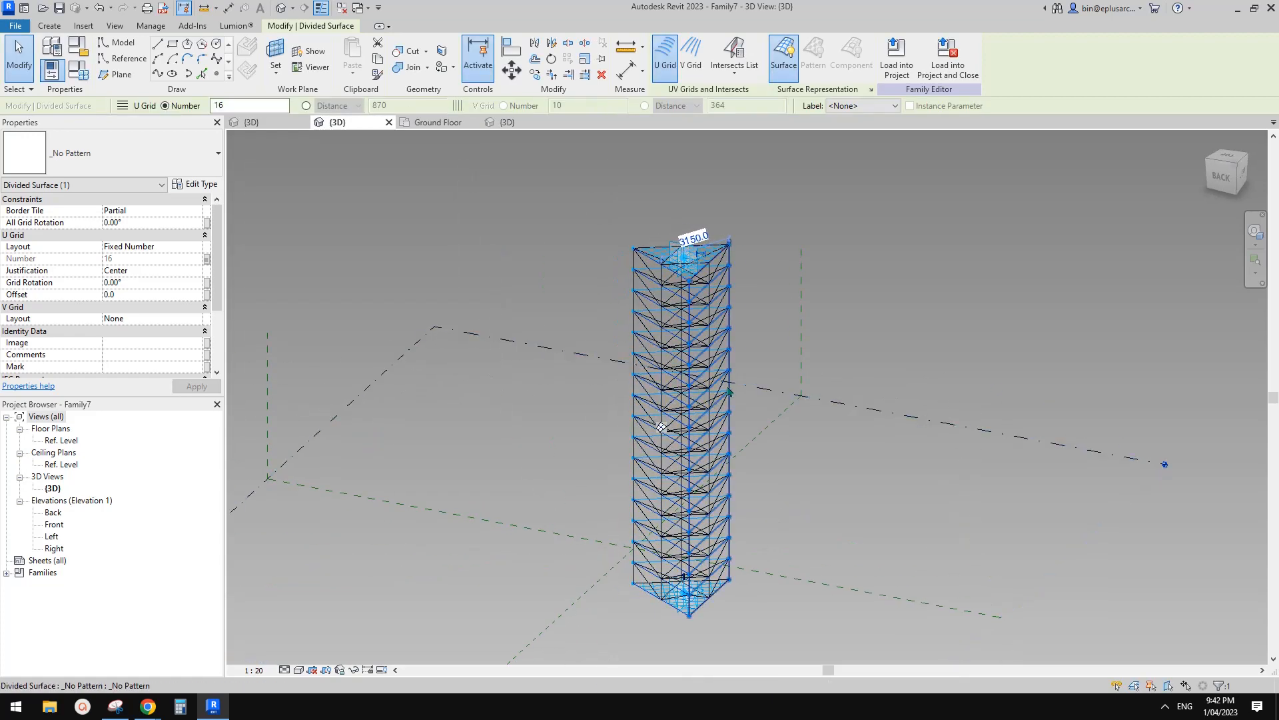
pyautogui.click(731, 391)
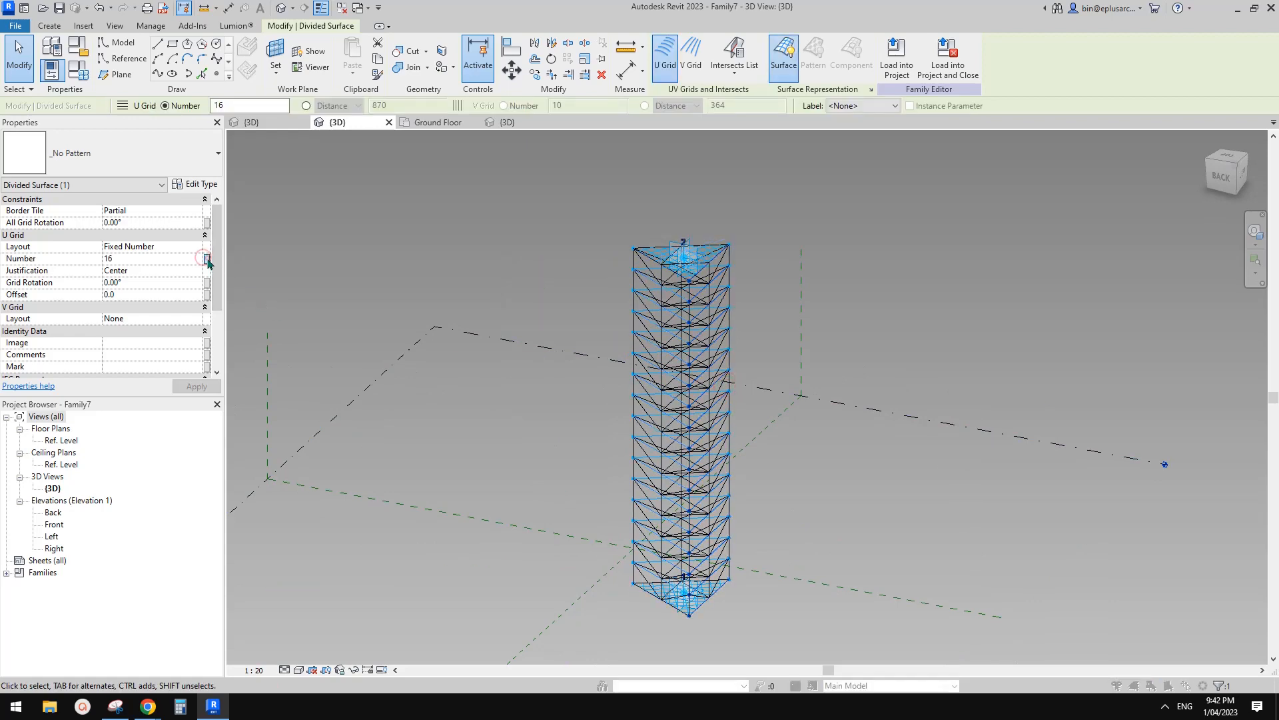
pyautogui.click(208, 259)
pyautogui.click(268, 259)
pyautogui.click(395, 437)
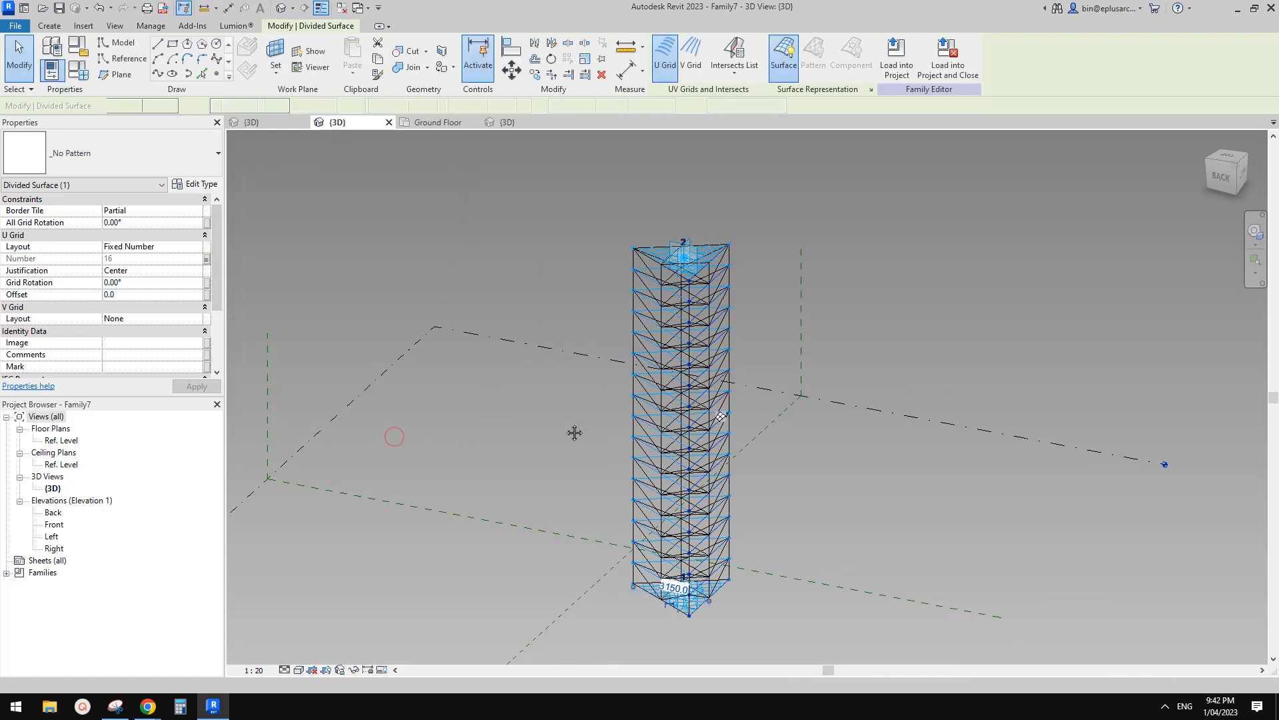
pyautogui.keyDown('shift'); pyautogui.moveTo(574, 432); pyautogui.dragTo(793, 421, button='middle'); pyautogui.keyUp('shift')
pyautogui.keyDown('shift'); pyautogui.moveTo(686, 323); pyautogui.dragTo(816, 360, button='middle'); pyautogui.keyUp('shift')
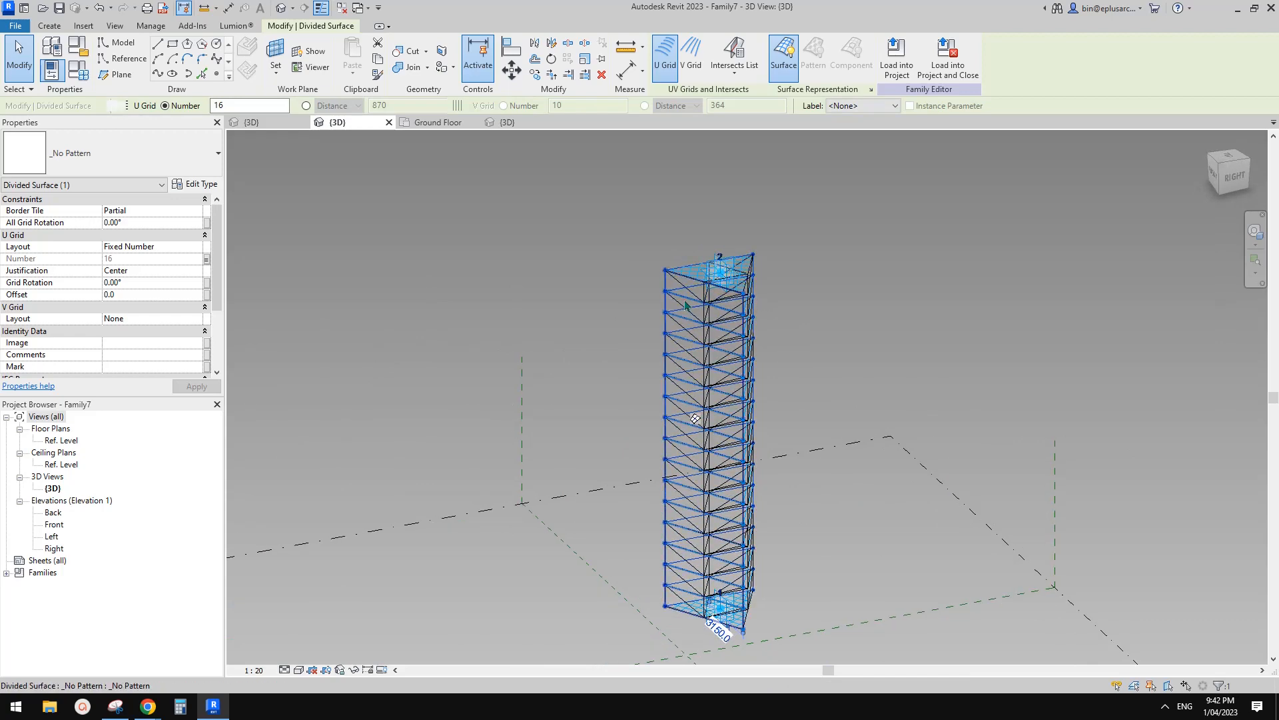
# After an undo, reset the right face's U grid to Fixed Number and relink its Number to 'no.'.
pyautogui.hotkey('ctrl', 'z')
pyautogui.click(207, 258)
pyautogui.press('Escape')
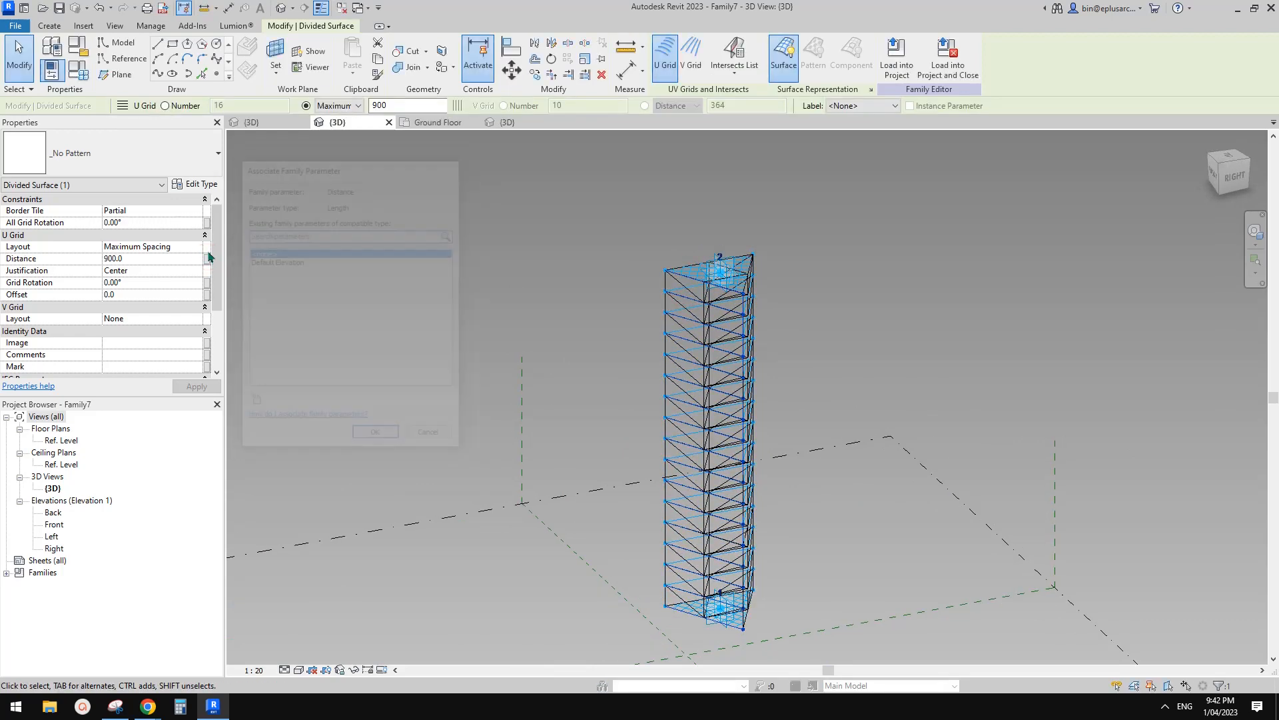
pyautogui.click(196, 246)
pyautogui.click(123, 278)
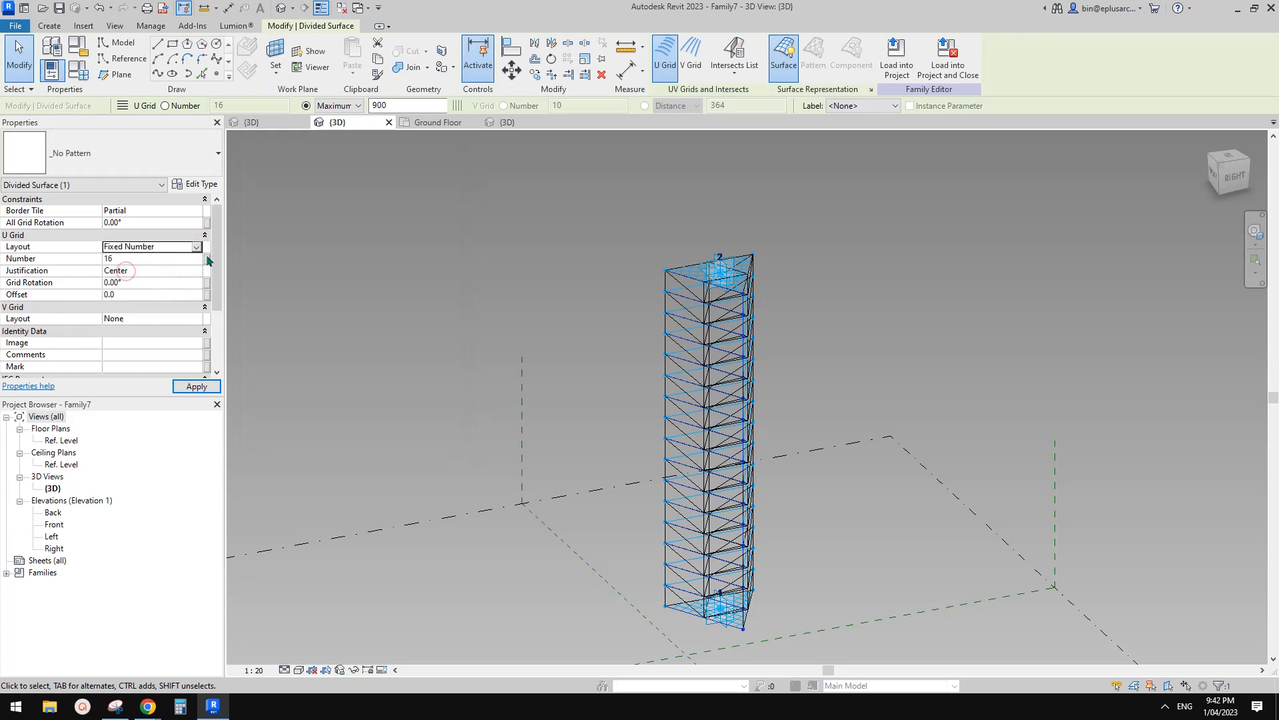
pyautogui.click(207, 259)
pyautogui.click(254, 262)
pyautogui.click(376, 437)
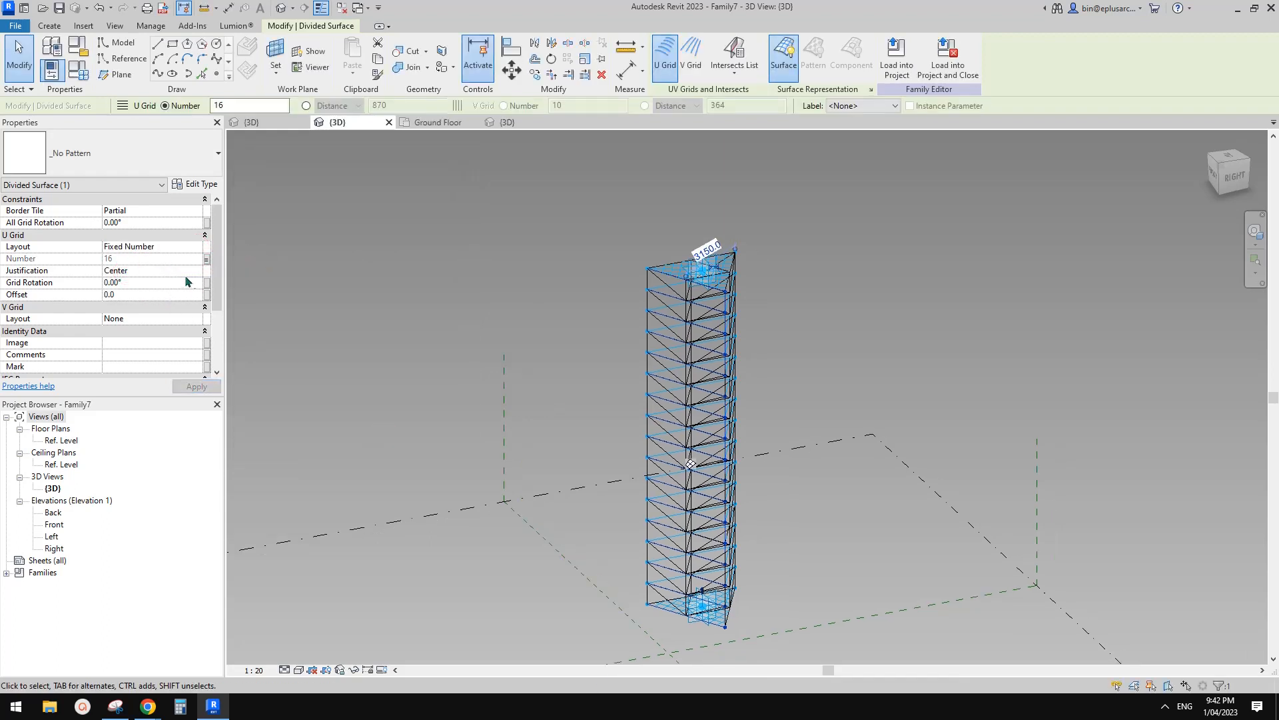
pyautogui.keyDown('shift'); pyautogui.moveTo(579, 306); pyautogui.dragTo(825, 174, button='middle'); pyautogui.keyUp('shift')
pyautogui.click(824, 174)
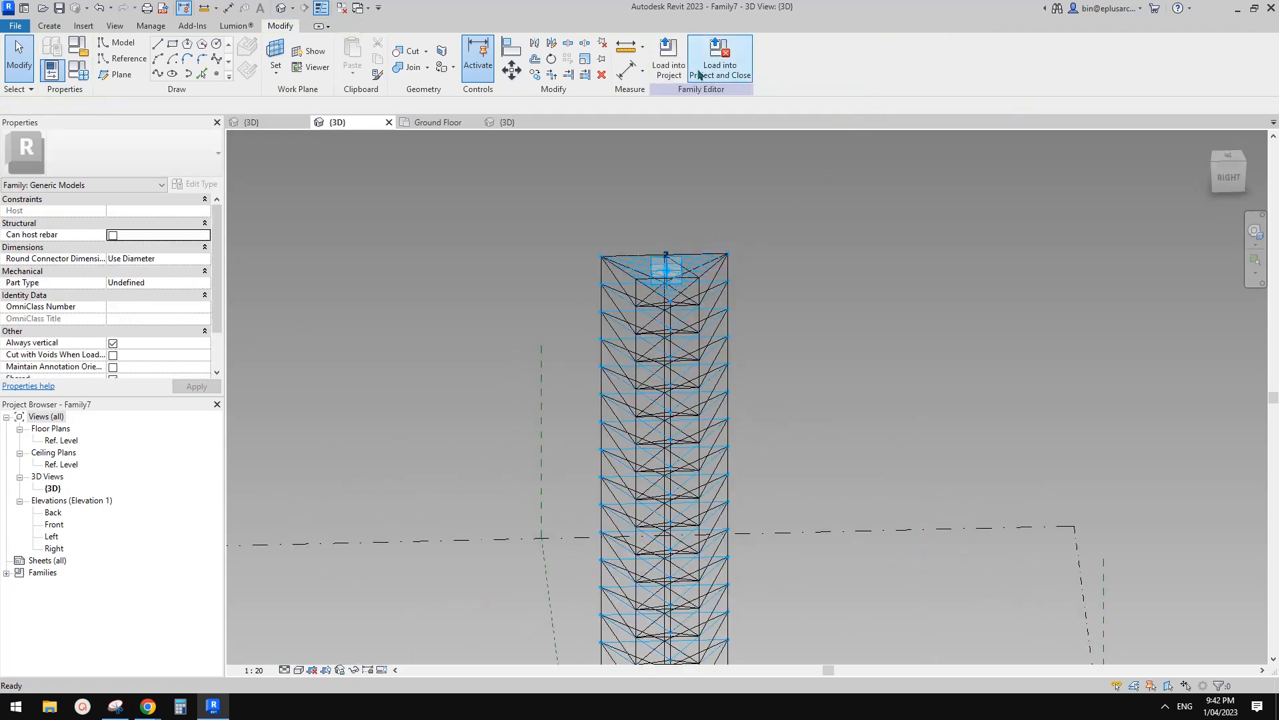
# Load and close Family7 into Project2, overwriting the existing version.
pyautogui.click(670, 57)
pyautogui.click(605, 452)
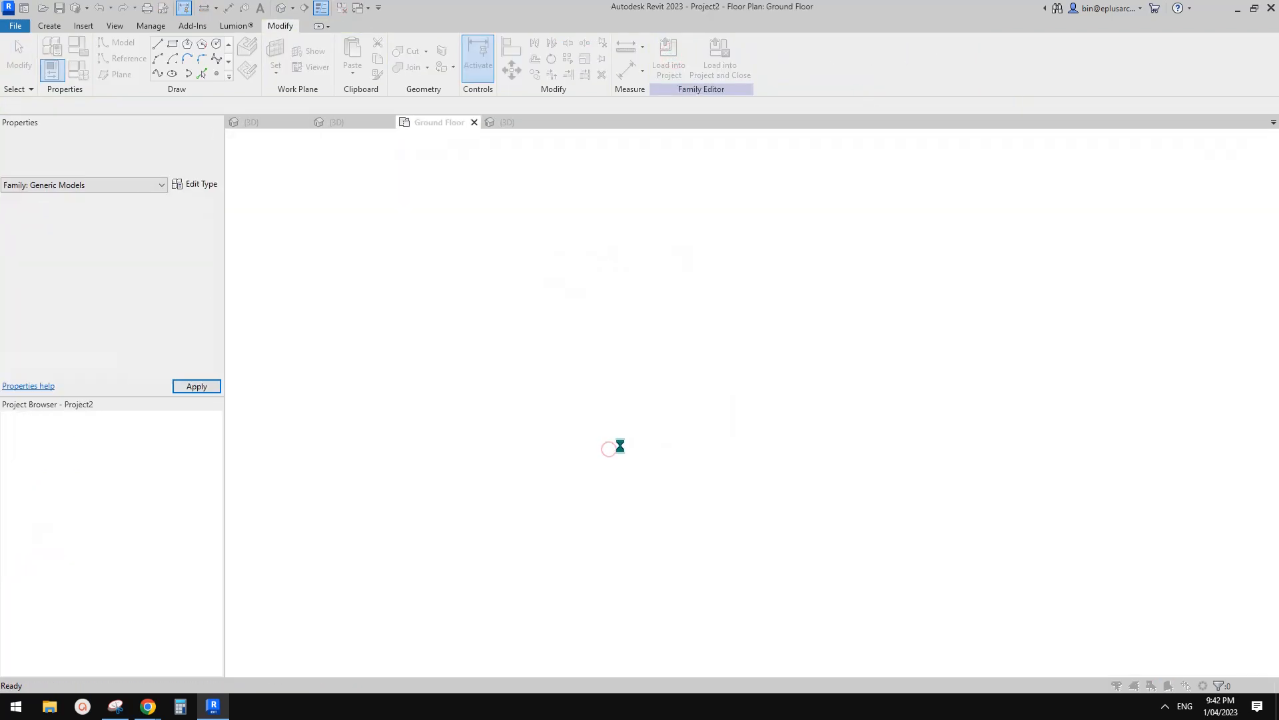
pyautogui.click(553, 297)
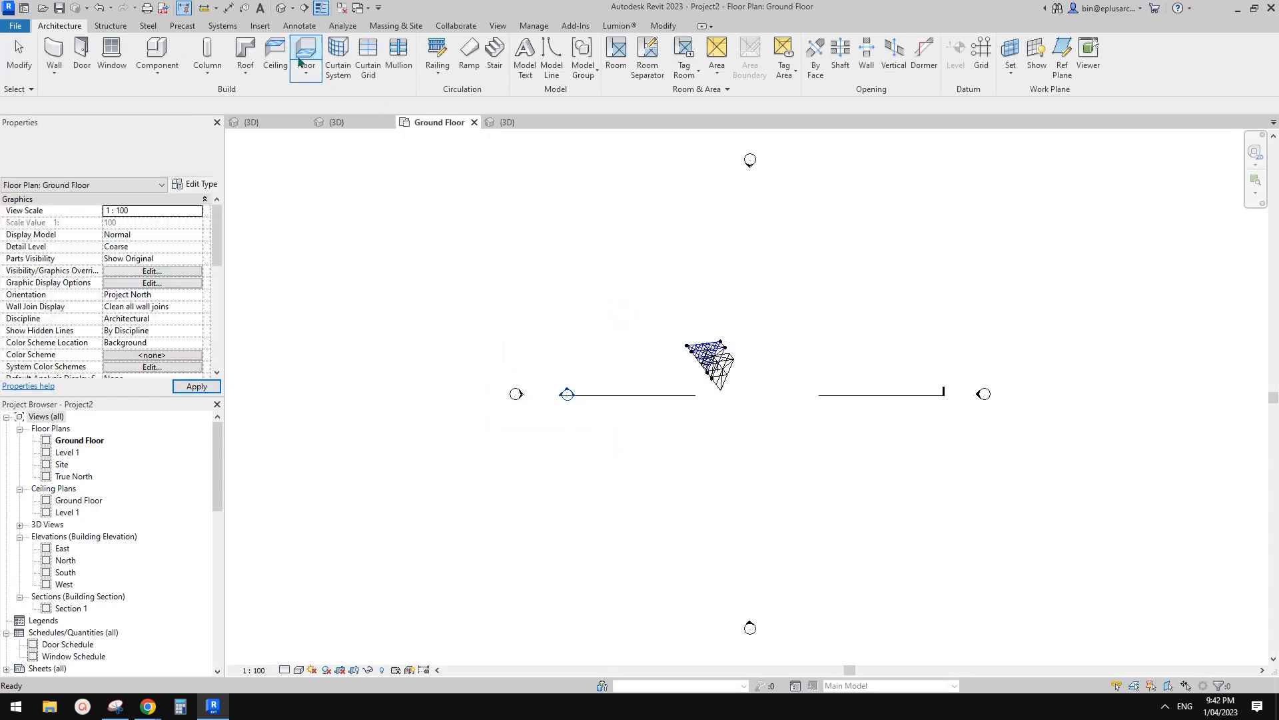
# In the project's Default 3D View, orbit around the leaning tower and select it.
pyautogui.click(280, 8)
pyautogui.keyDown('shift'); pyautogui.moveTo(793, 327); pyautogui.dragTo(937, 272, button='middle'); pyautogui.keyUp('shift')
pyautogui.scroll(3, 933, 263)
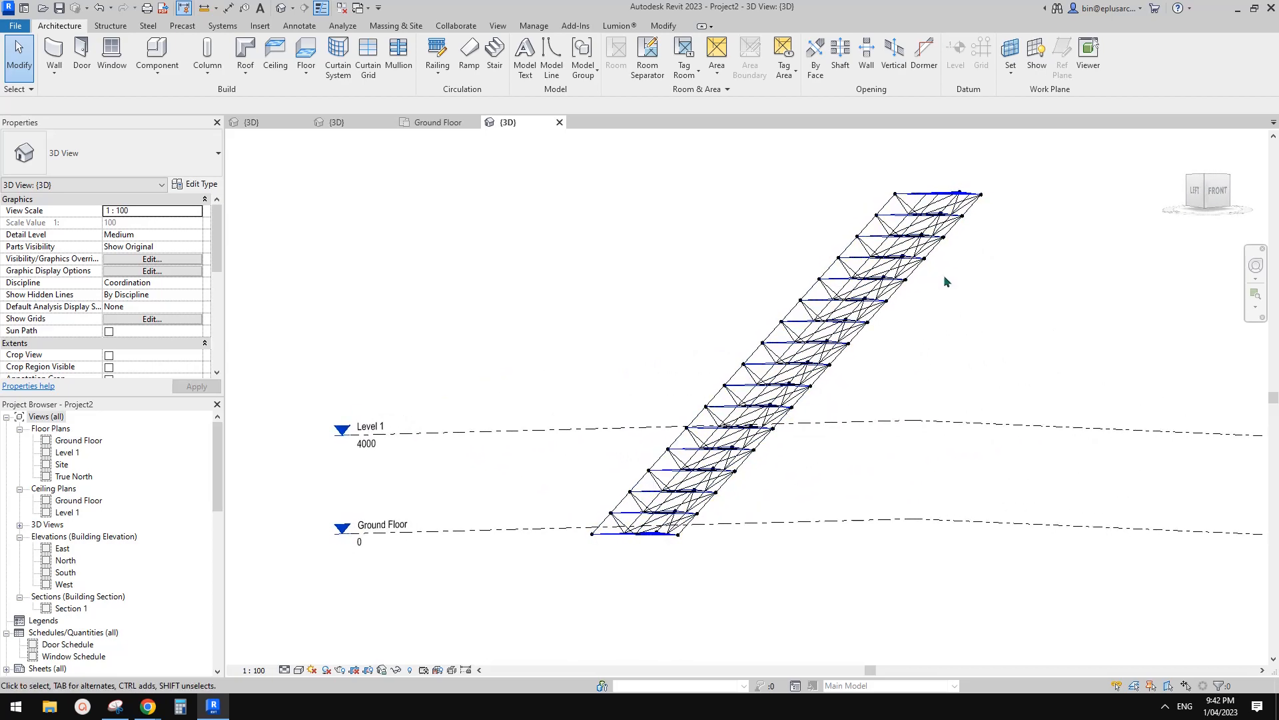
pyautogui.keyDown('shift'); pyautogui.moveTo(933, 281); pyautogui.dragTo(997, 198, button='middle'); pyautogui.keyUp('shift')
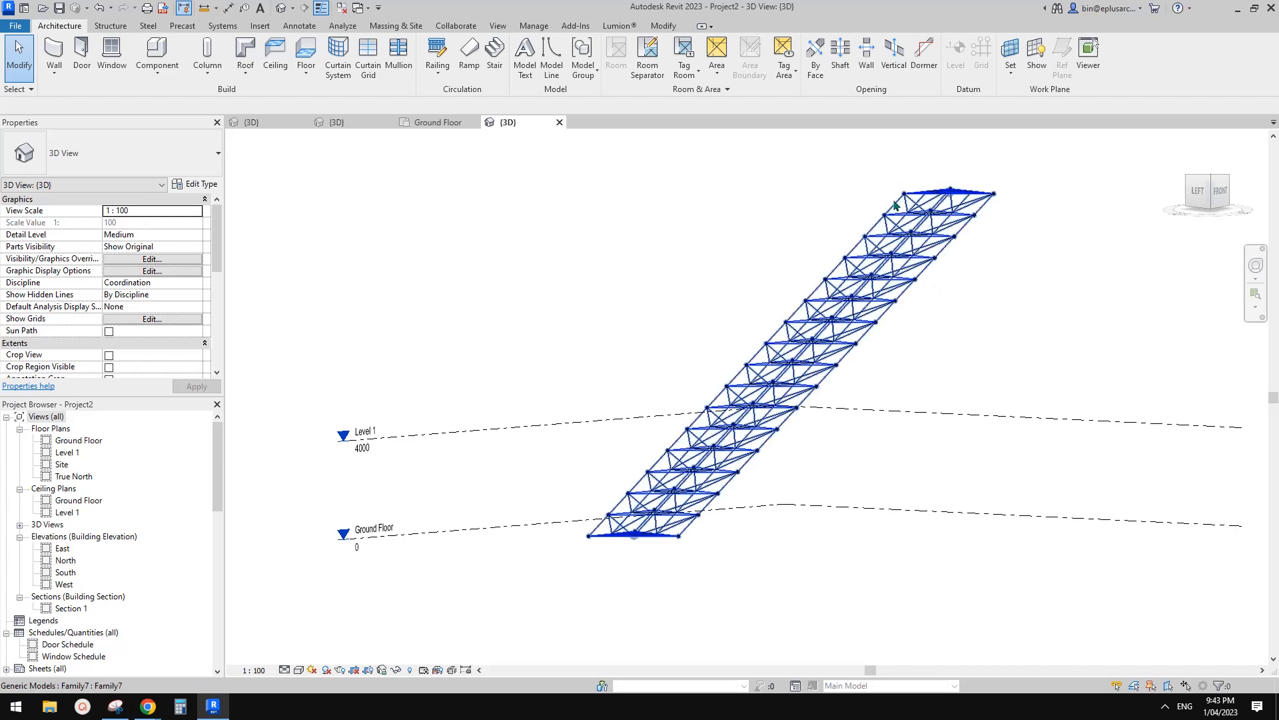
pyautogui.keyDown('shift'); pyautogui.moveTo(896, 204); pyautogui.dragTo(945, 223, button='middle'); pyautogui.keyUp('shift')
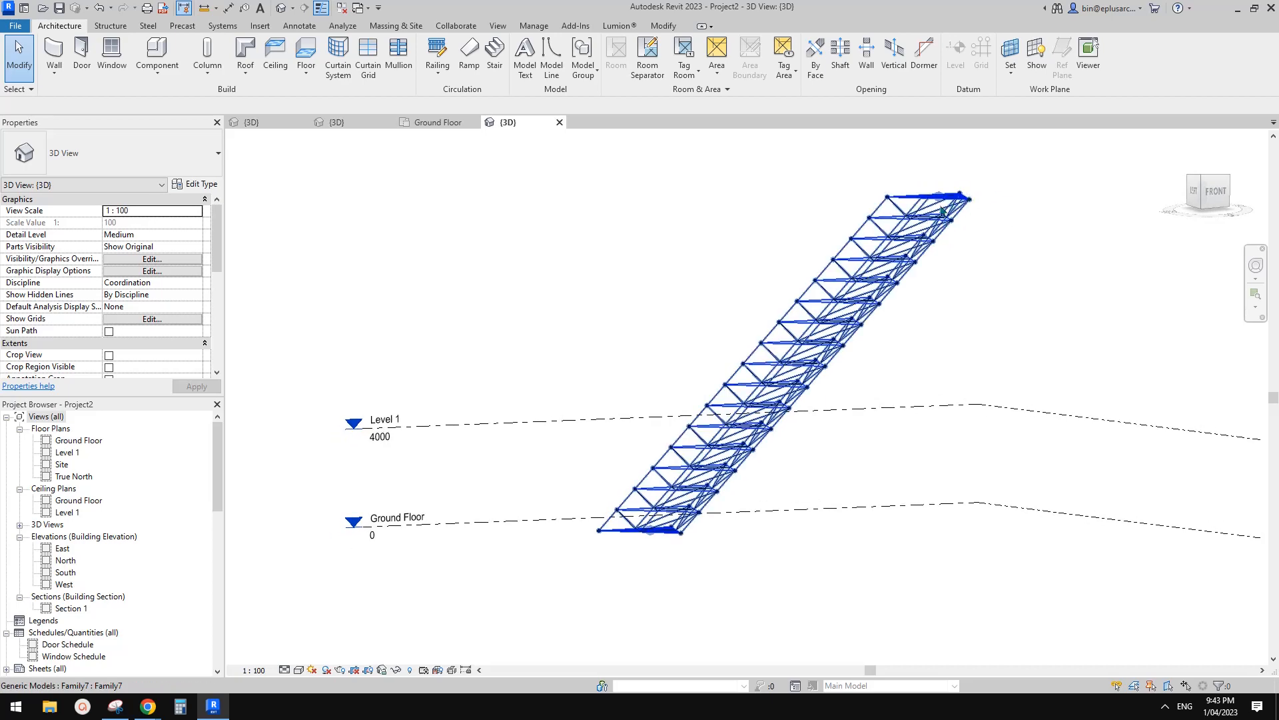
pyautogui.keyDown('shift'); pyautogui.moveTo(783, 344); pyautogui.dragTo(795, 412, button='middle'); pyautogui.keyUp('shift')
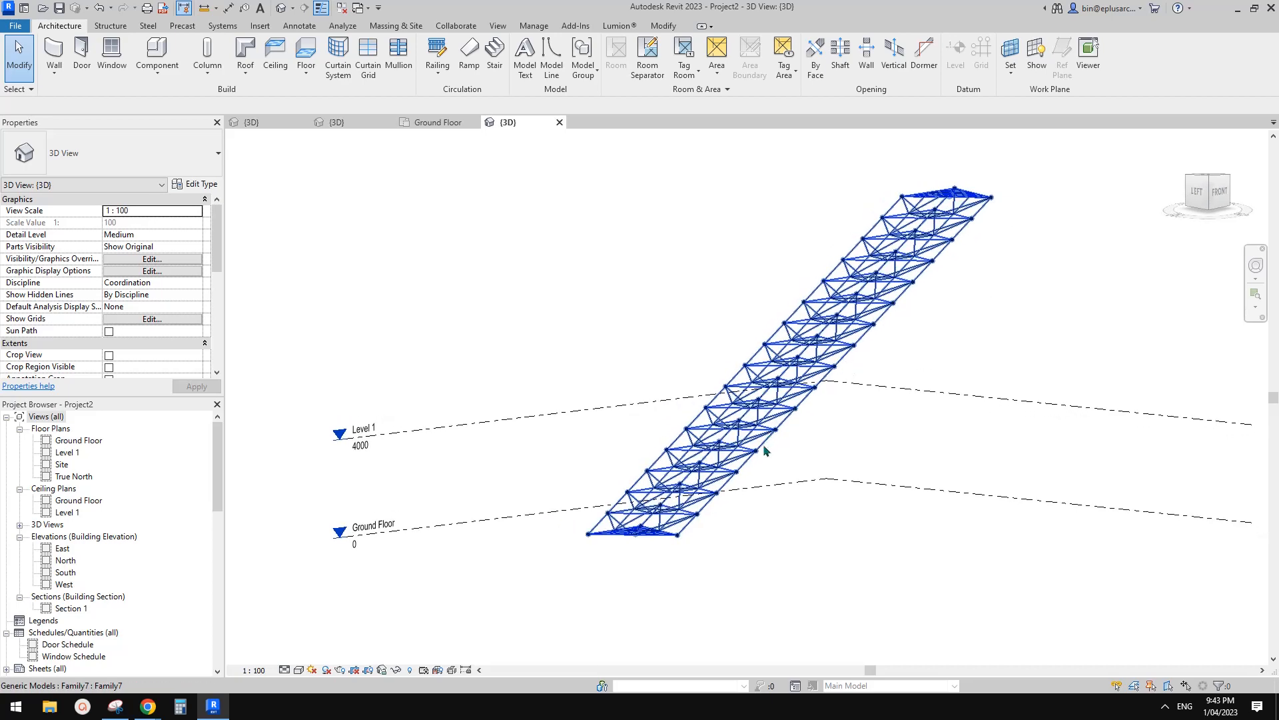
pyautogui.click(747, 436)
pyautogui.keyDown('shift'); pyautogui.moveTo(879, 408); pyautogui.dragTo(870, 378, button='middle'); pyautogui.keyUp('shift')
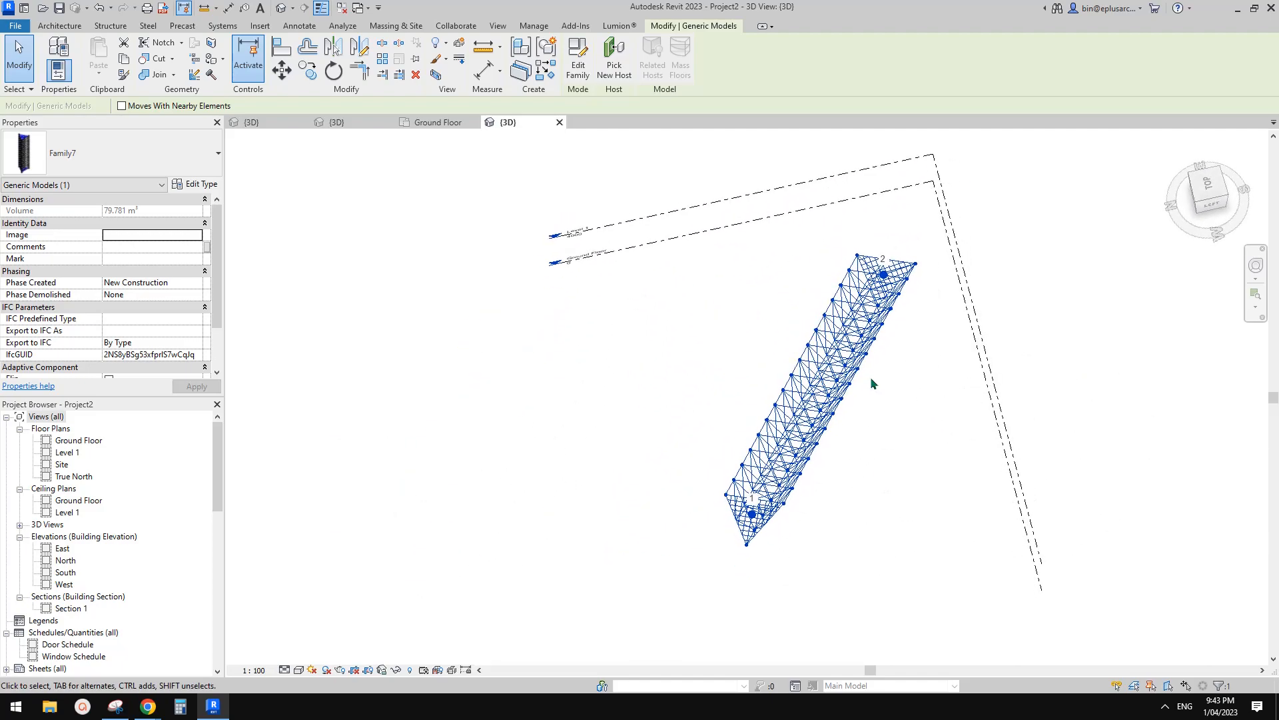
# Drag the tower's top adaptive point to a new spot to change its lean, then orbit to inspect.
pyautogui.click(885, 279)
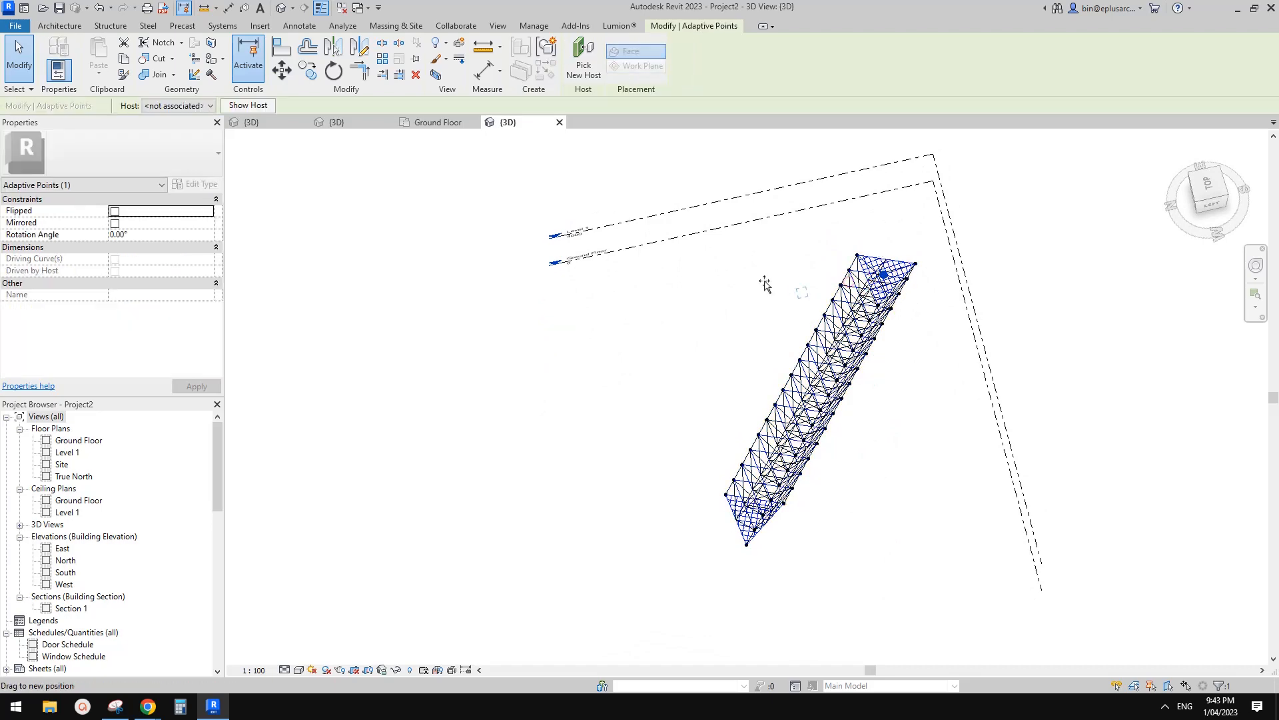
pyautogui.moveTo(765, 283); pyautogui.dragTo(849, 282)
pyautogui.moveTo(703, 309)
pyautogui.mouseDown()
pyautogui.moveTo(729, 286)
pyautogui.moveTo(573, 367)
pyautogui.mouseUp()
pyautogui.keyDown('shift'); pyautogui.moveTo(573, 366); pyautogui.dragTo(645, 293, button='middle'); pyautogui.keyUp('shift')
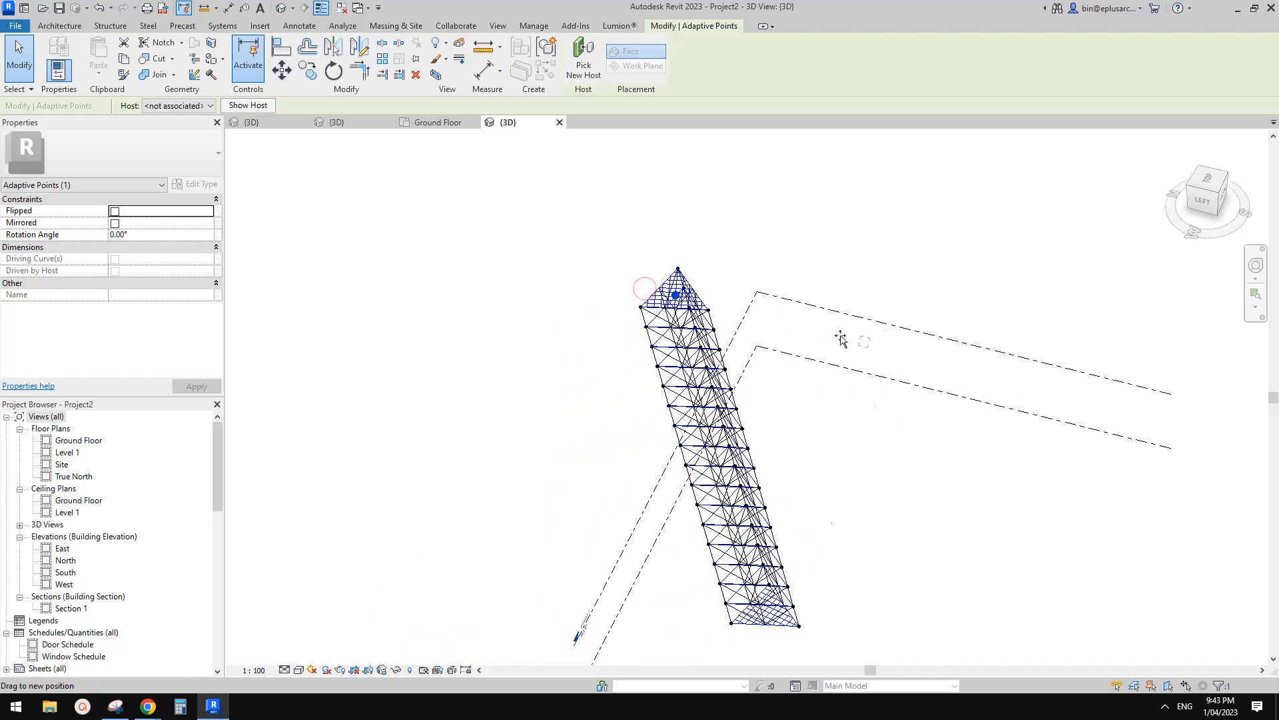
pyautogui.keyDown('shift'); pyautogui.moveTo(841, 339); pyautogui.dragTo(868, 480, button='middle'); pyautogui.keyUp('shift')
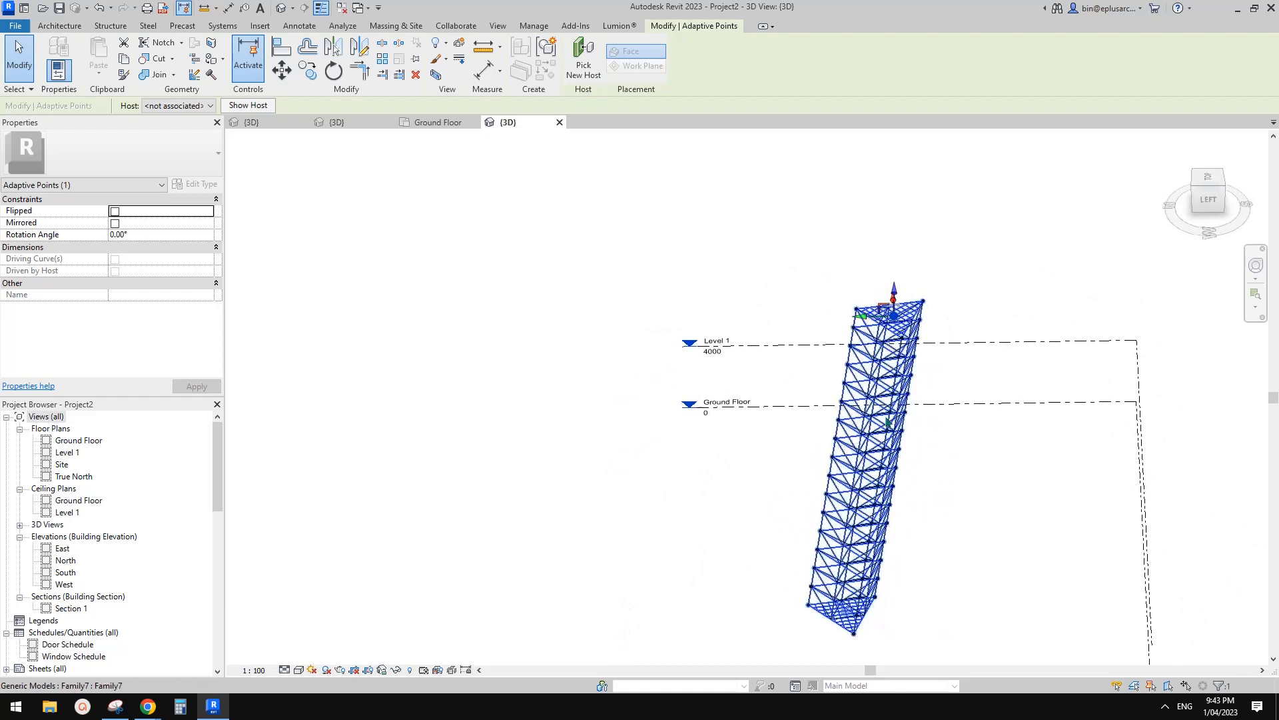
# Look over the project tower, the Family6 module and the Ground Floor plan, ending in Family7's {3D} view.
pyautogui.scroll(2, 883, 571)
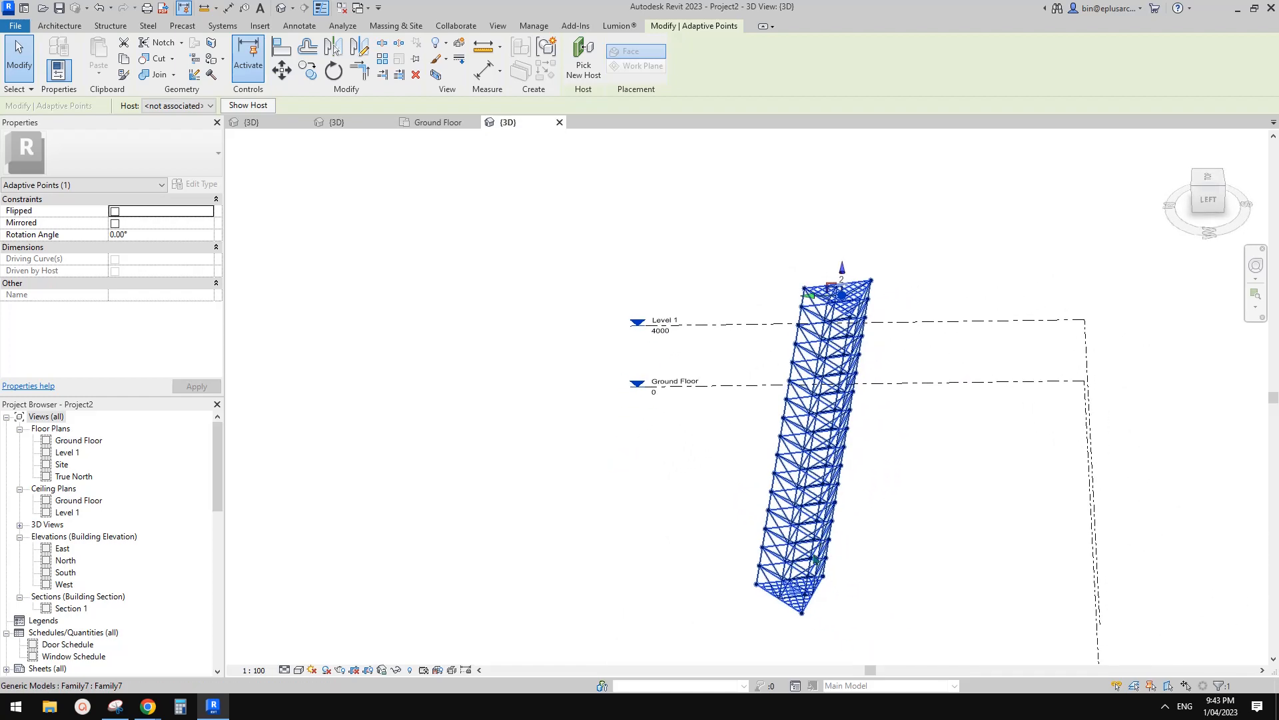
pyautogui.keyDown('shift'); pyautogui.moveTo(883, 572); pyautogui.dragTo(826, 620, button='middle'); pyautogui.keyUp('shift')
pyautogui.click(578, 262)
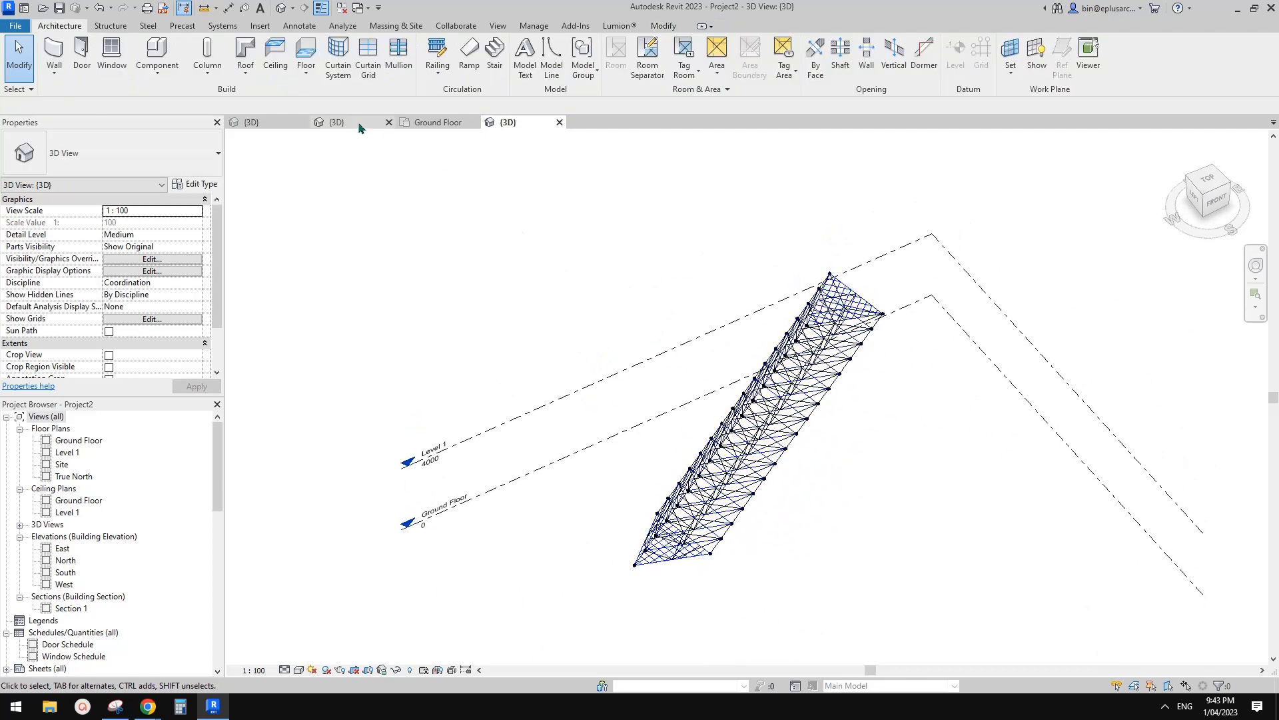
pyautogui.click(352, 120)
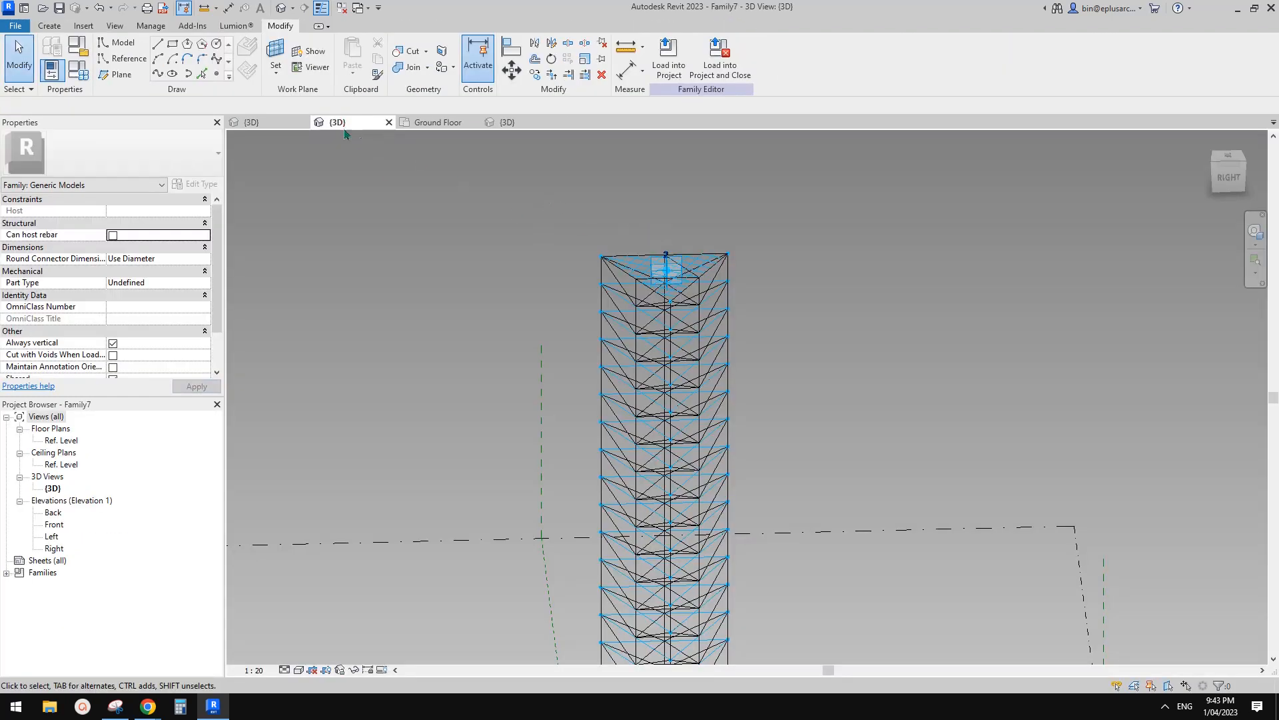
pyautogui.click(273, 124)
pyautogui.scroll(2, 641, 352)
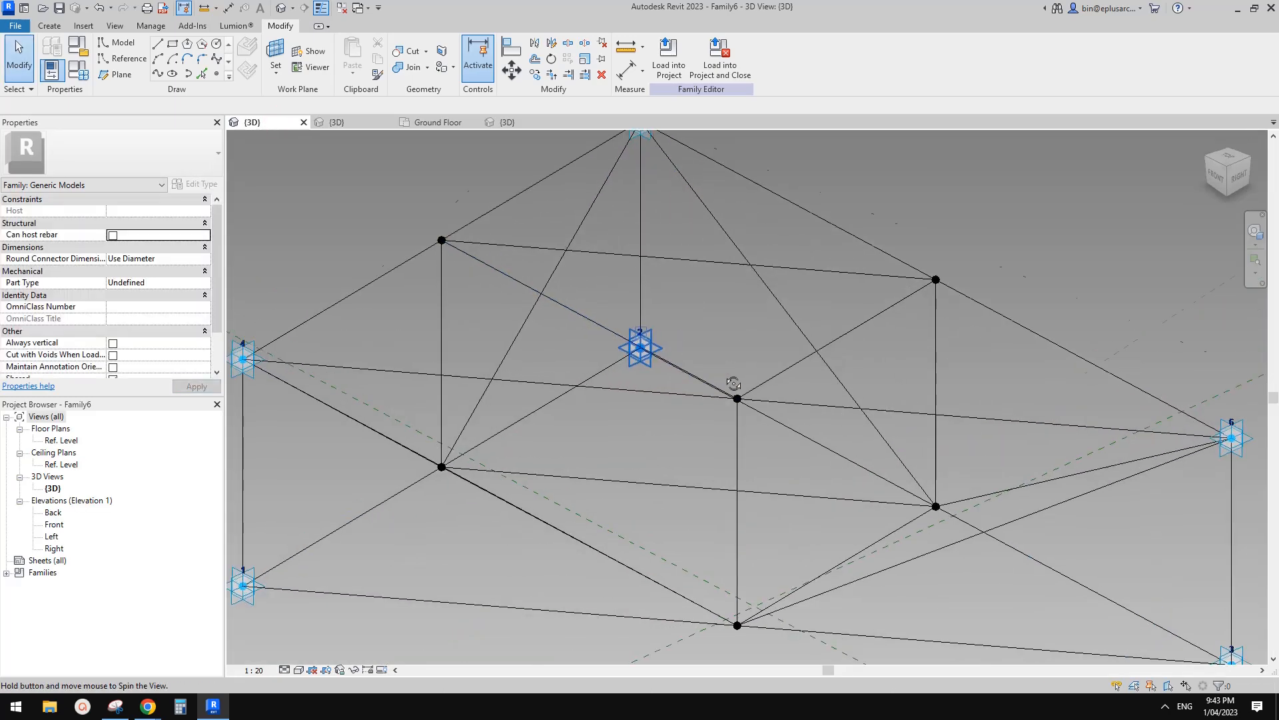
pyautogui.scroll(-3, 733, 384)
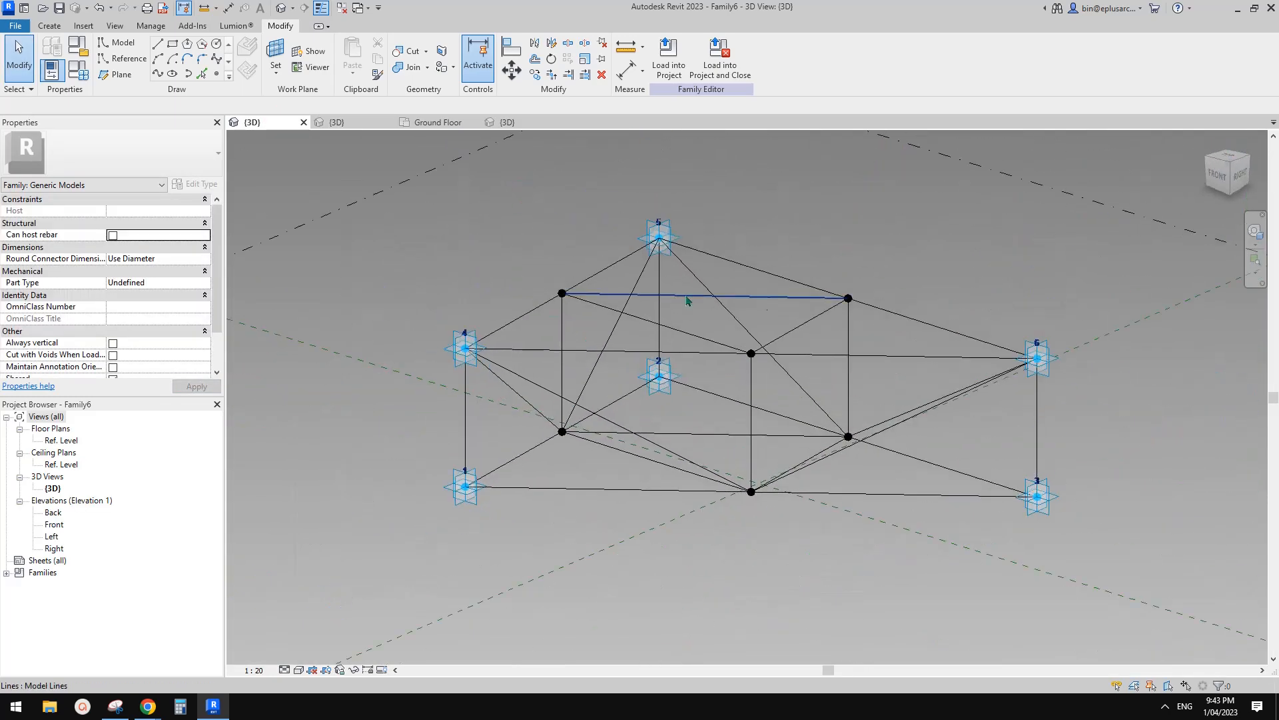
pyautogui.click(438, 123)
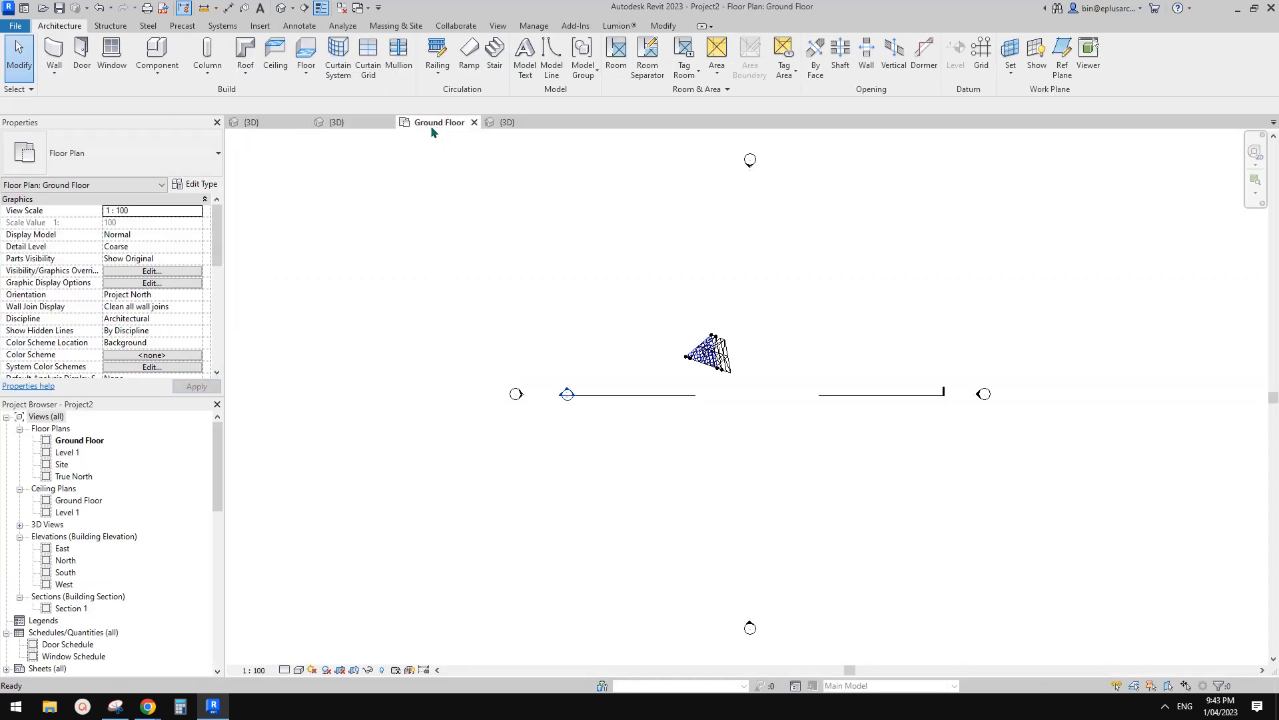
pyautogui.click(364, 122)
pyautogui.scroll(-3, 659, 334)
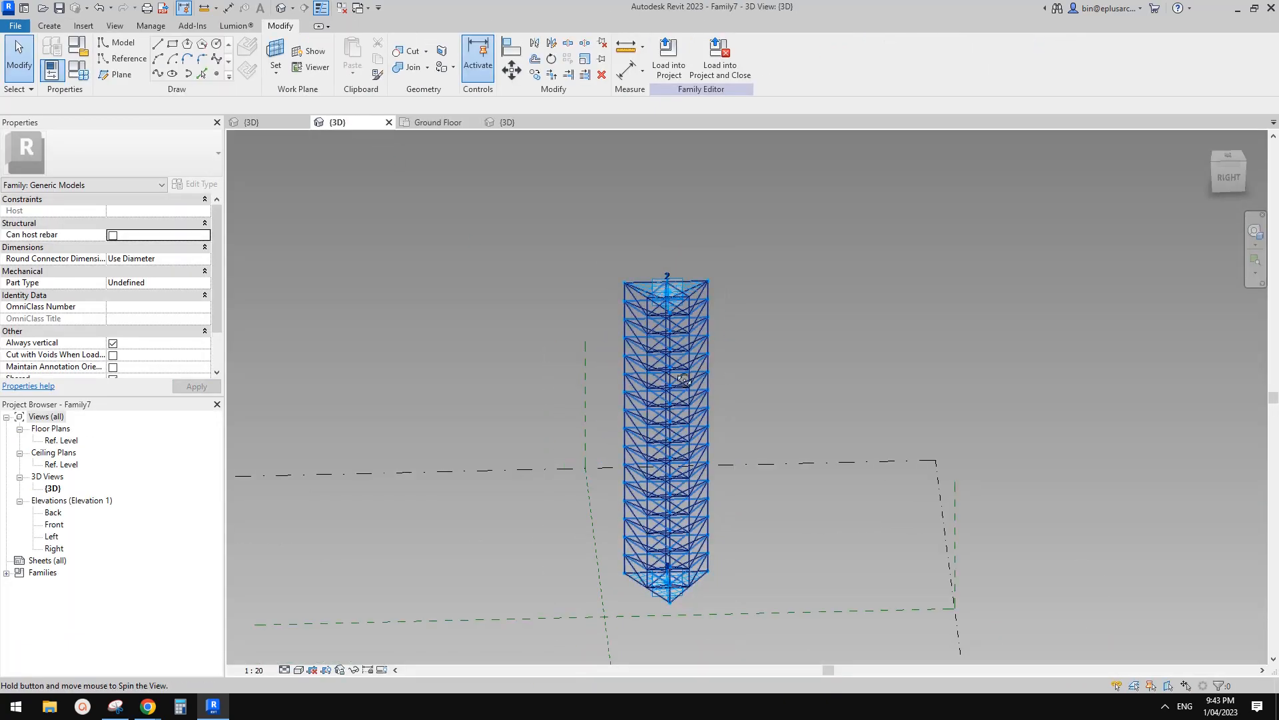
# Orbit the Family7 tower to face its right side and select its repeater.
pyautogui.keyDown('shift'); pyautogui.moveTo(660, 333); pyautogui.dragTo(666, 320, button='middle'); pyautogui.keyUp('shift')
pyautogui.scroll(4, 666, 319)
pyautogui.click(699, 312)
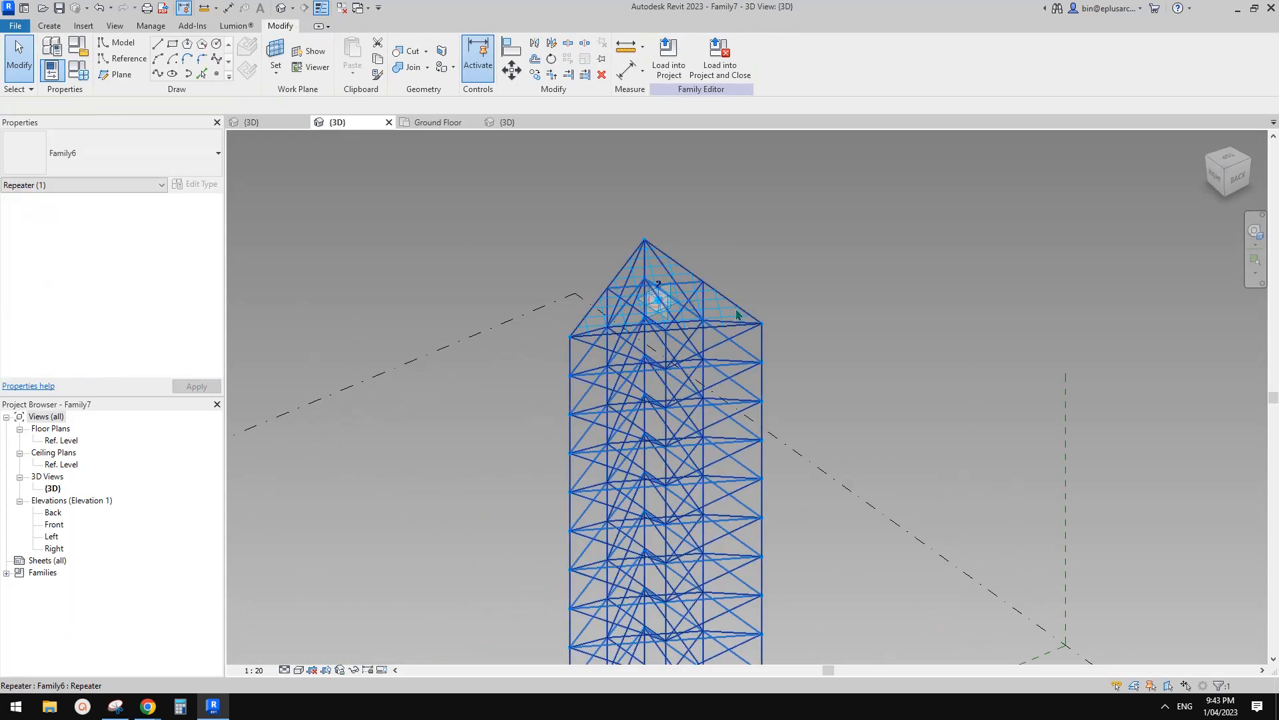
pyautogui.press('Escape')
pyautogui.scroll(-3, 660, 306)
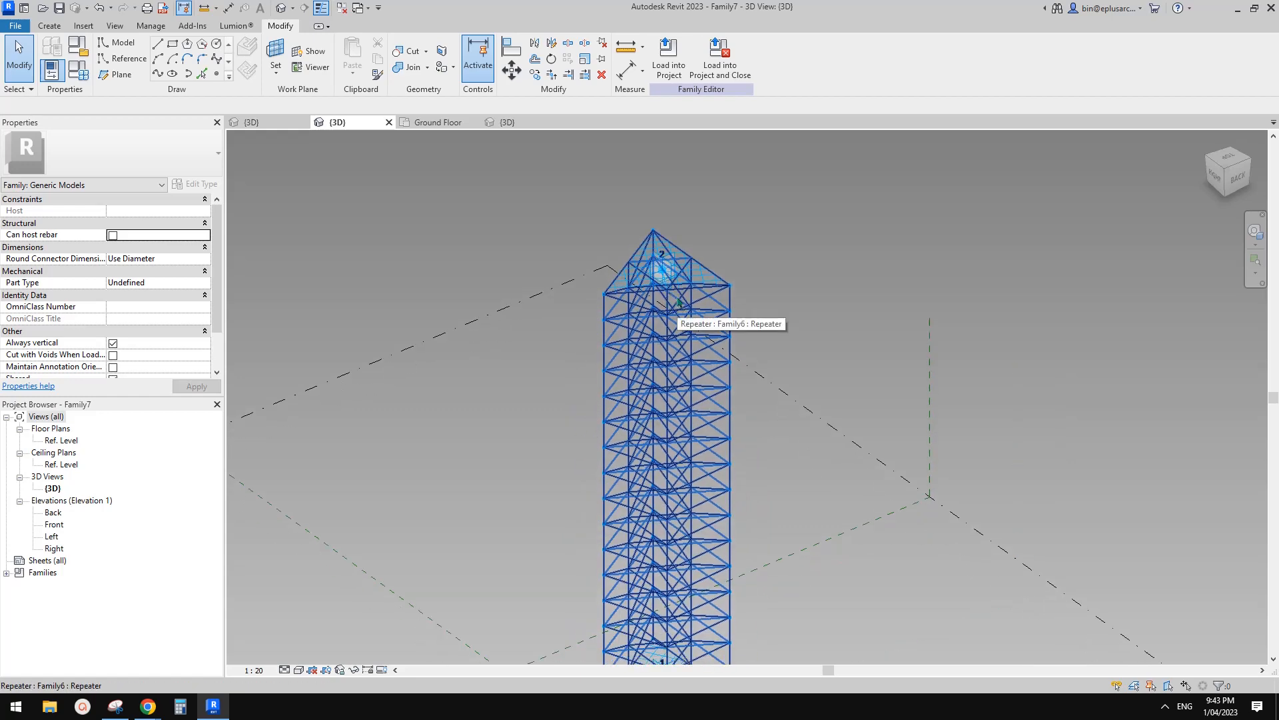
pyautogui.keyDown('shift'); pyautogui.moveTo(705, 307); pyautogui.dragTo(701, 288, button='middle'); pyautogui.keyUp('shift')
pyautogui.click(710, 297)
pyautogui.scroll(3, 688, 302)
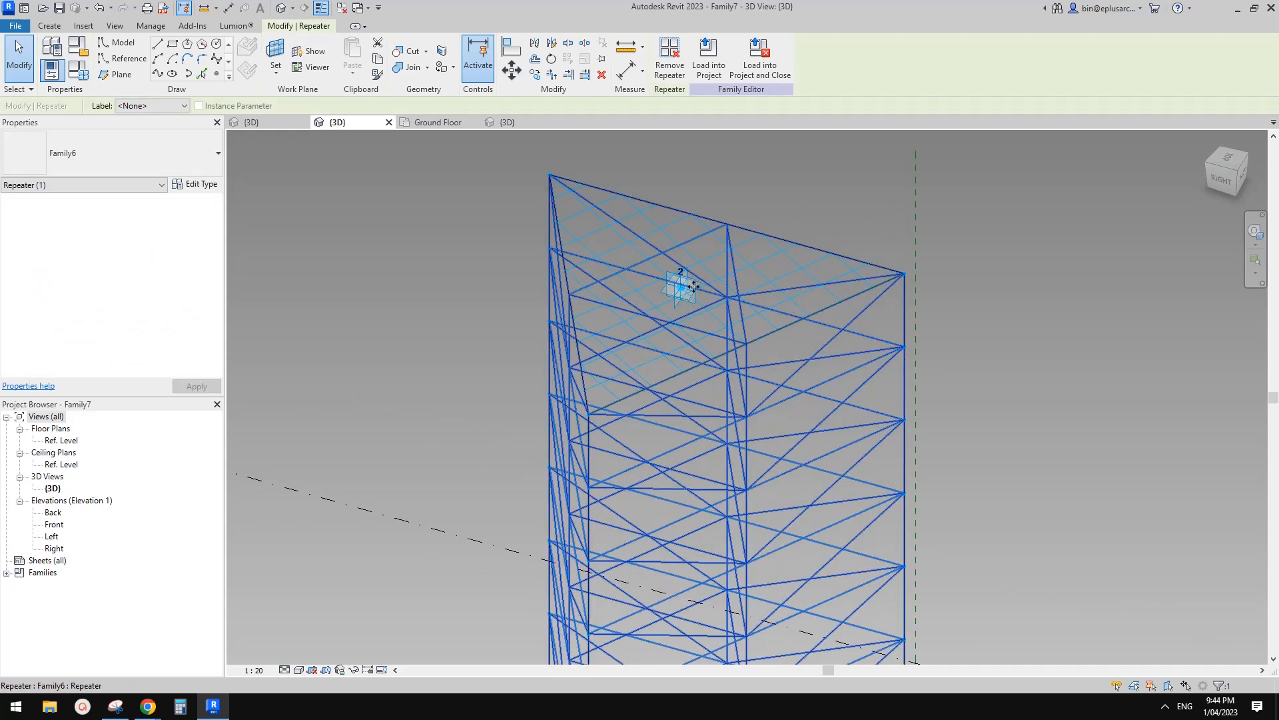
# Place a reference point on adaptive point 2's plane and drag it offset from point 2.
pyautogui.click(217, 76)
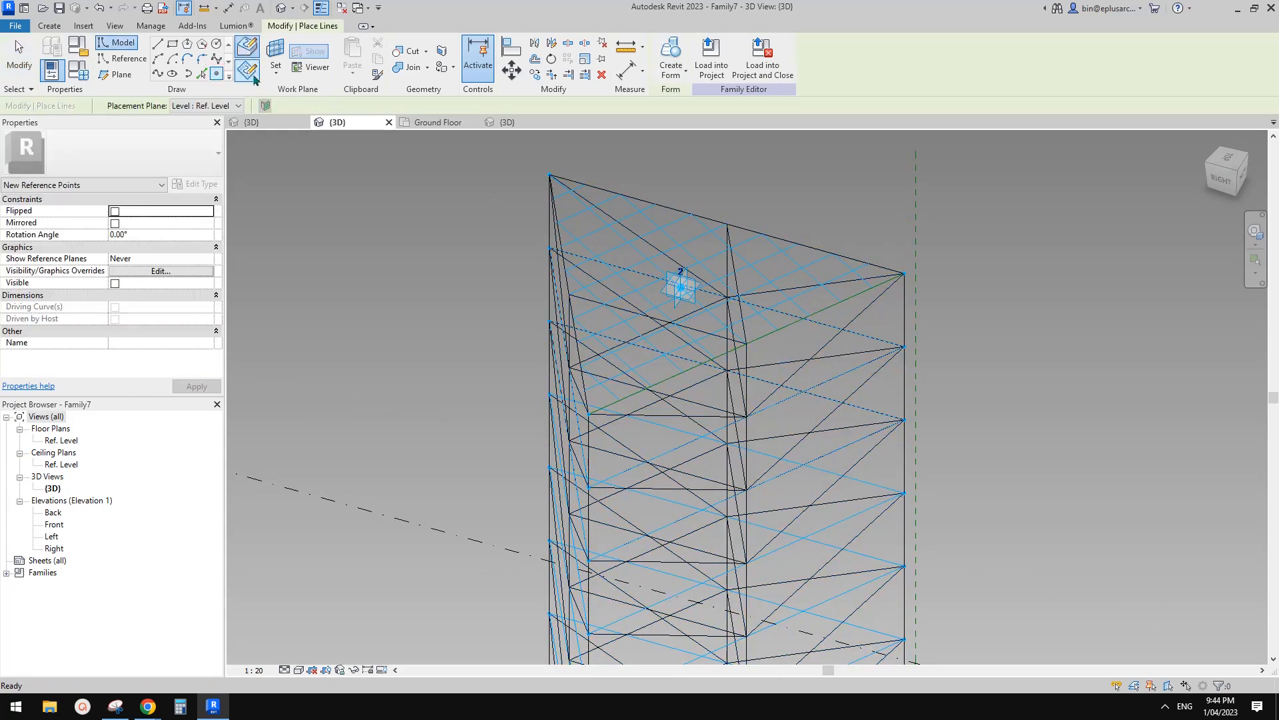
pyautogui.press('Escape')
pyautogui.press('Escape')
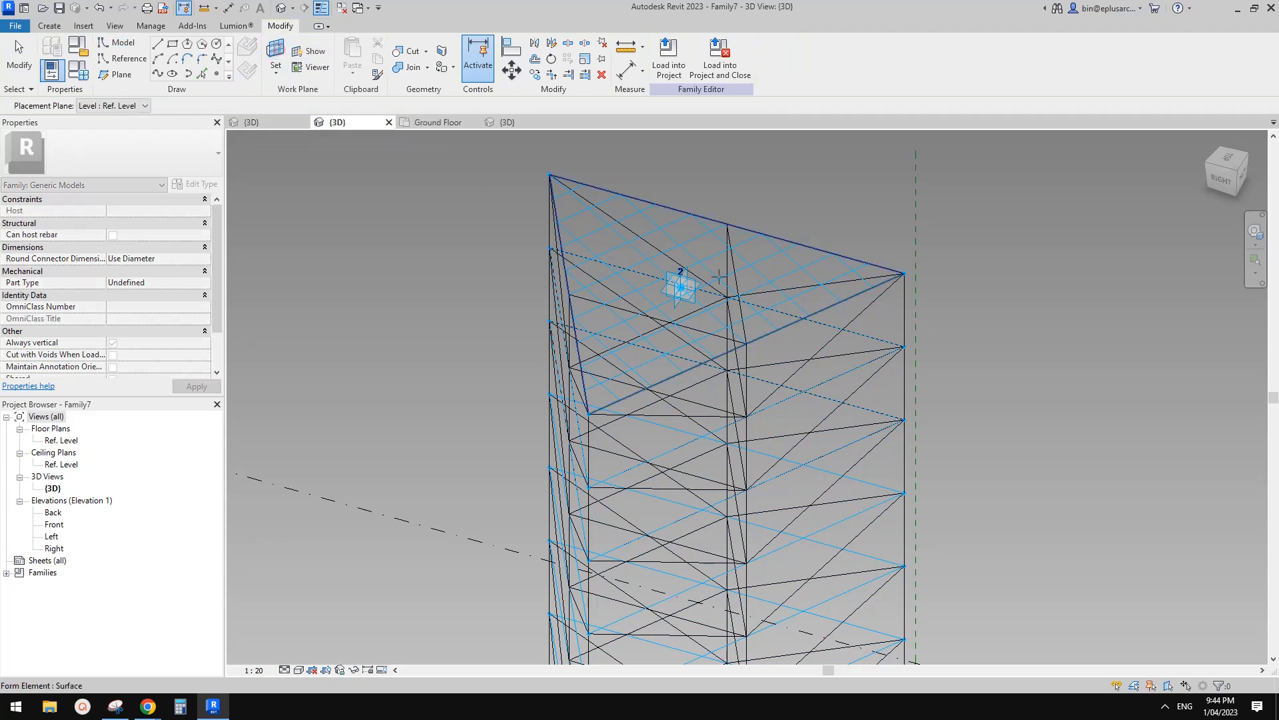
pyautogui.press('Return')
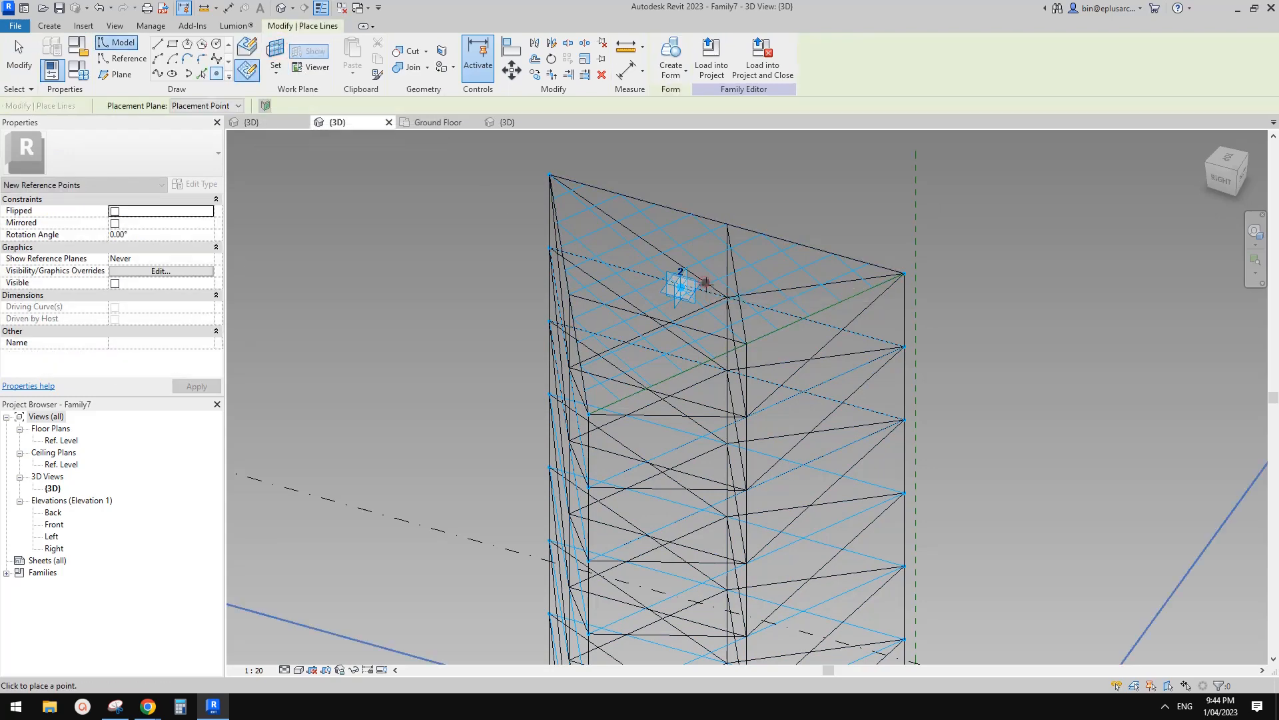
pyautogui.keyDown('shift'); pyautogui.moveTo(680, 277); pyautogui.dragTo(690, 301, button='middle'); pyautogui.keyUp('shift')
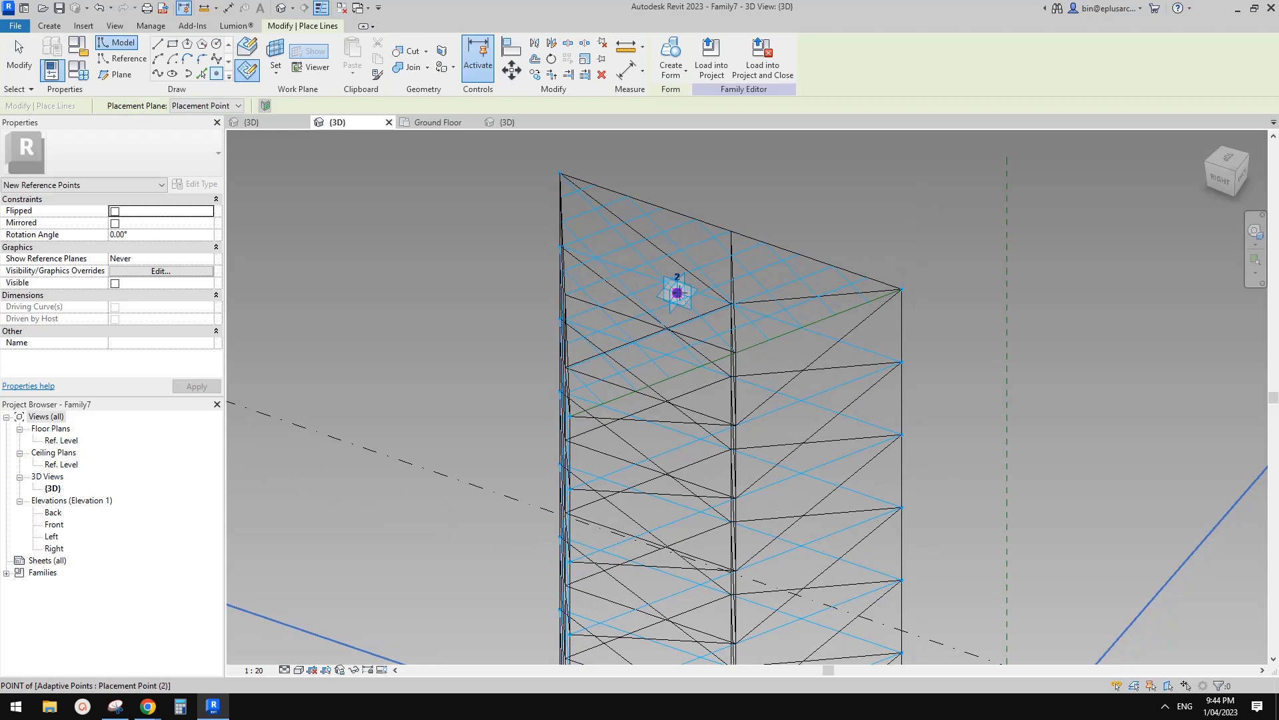
pyautogui.scroll(2, 688, 298)
pyautogui.click(673, 290)
pyautogui.press('Escape')
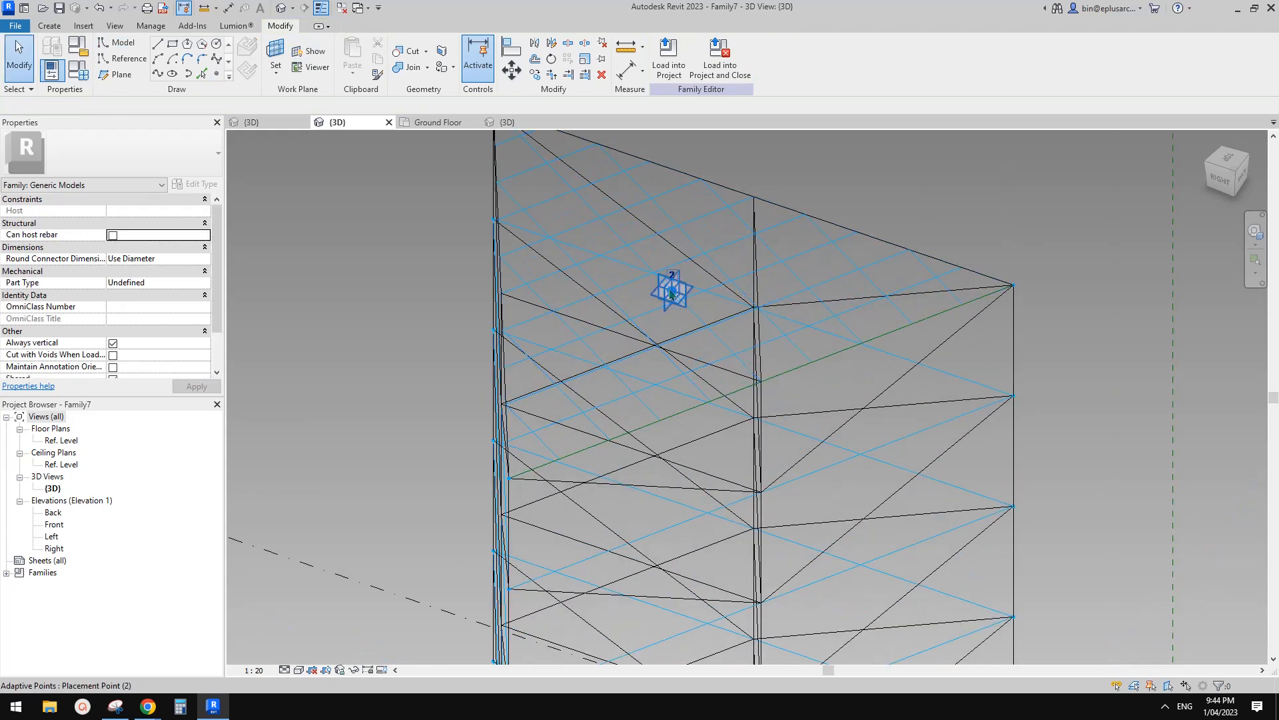
pyautogui.click(673, 290)
pyautogui.moveTo(704, 308); pyautogui.dragTo(729, 329)
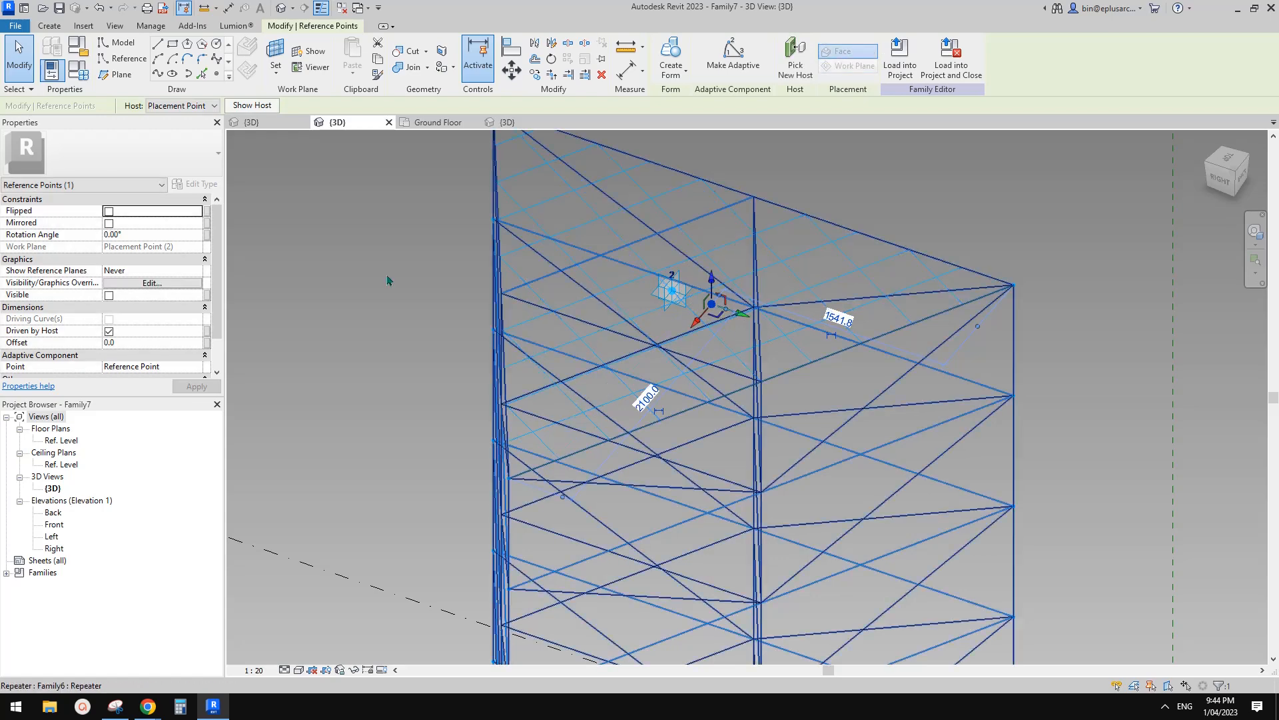
# Set the reference point's Show Reference Planes option to Always.
pyautogui.click(177, 269)
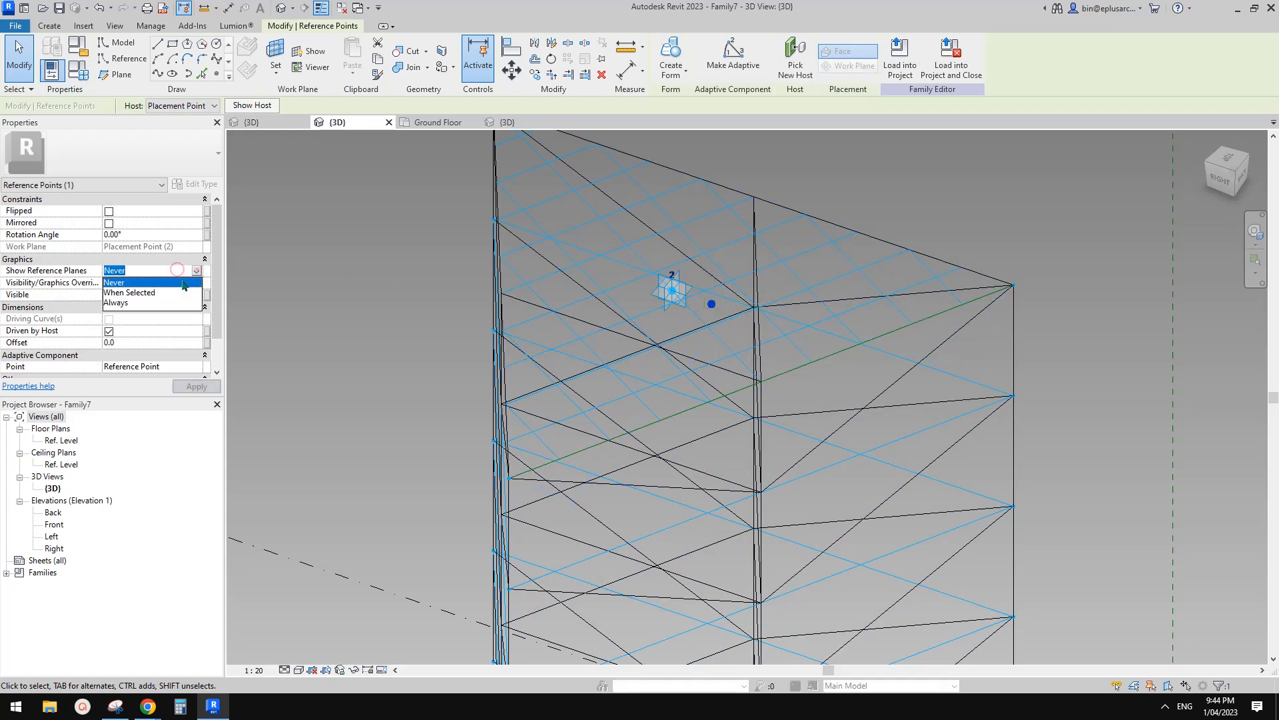
pyautogui.click(123, 302)
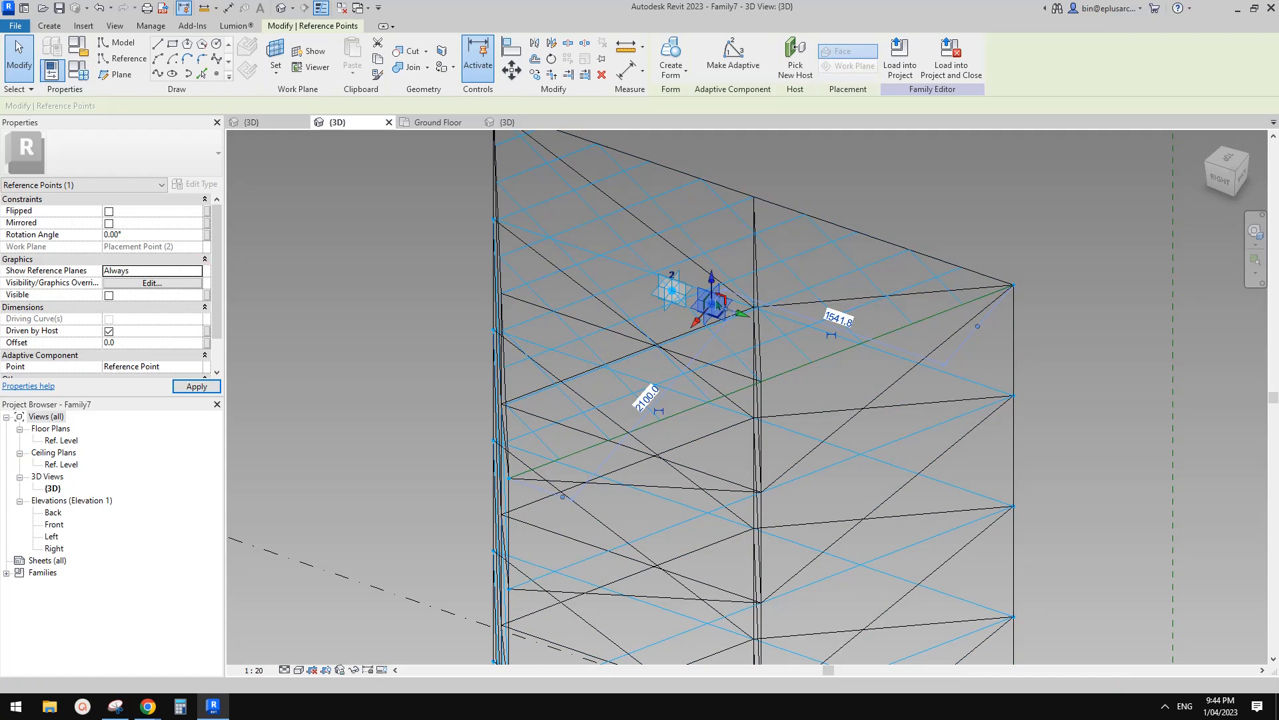
pyautogui.press('Escape')
pyautogui.click(713, 298)
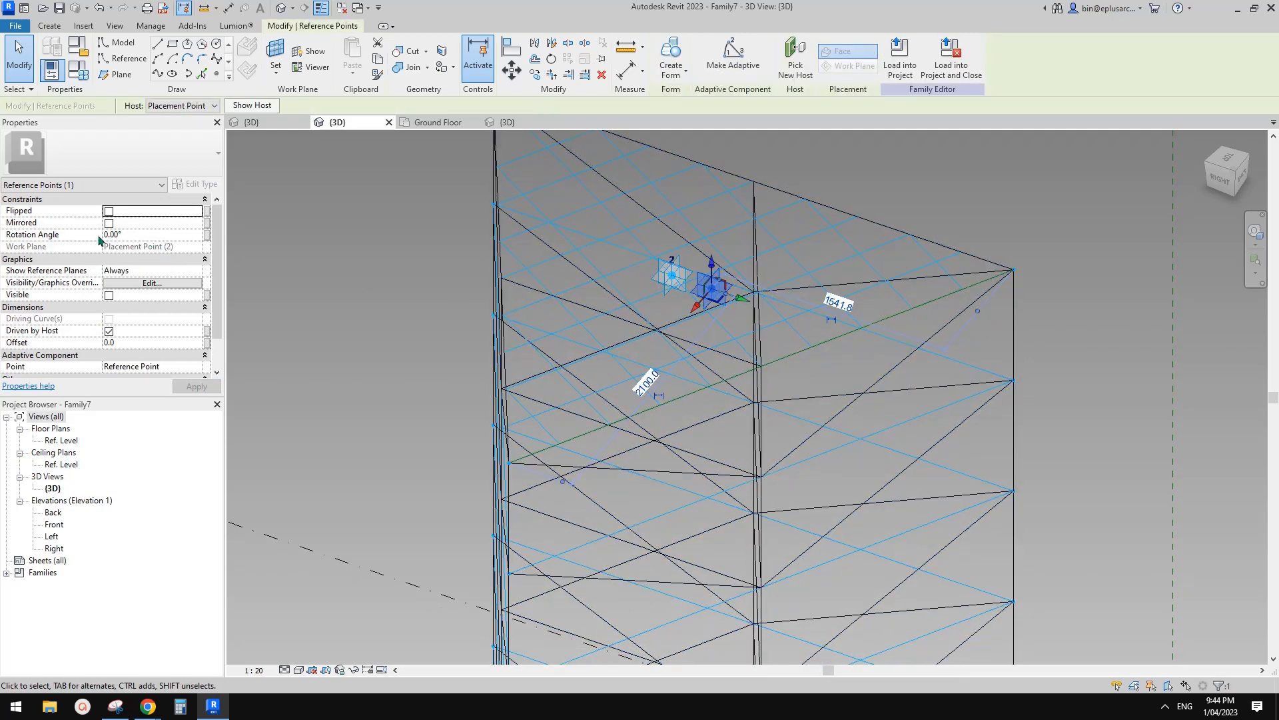
# Enter 45 for Rotation Angle and associate it with a new instance parameter named a.
pyautogui.click(159, 235)
pyautogui.write('45')
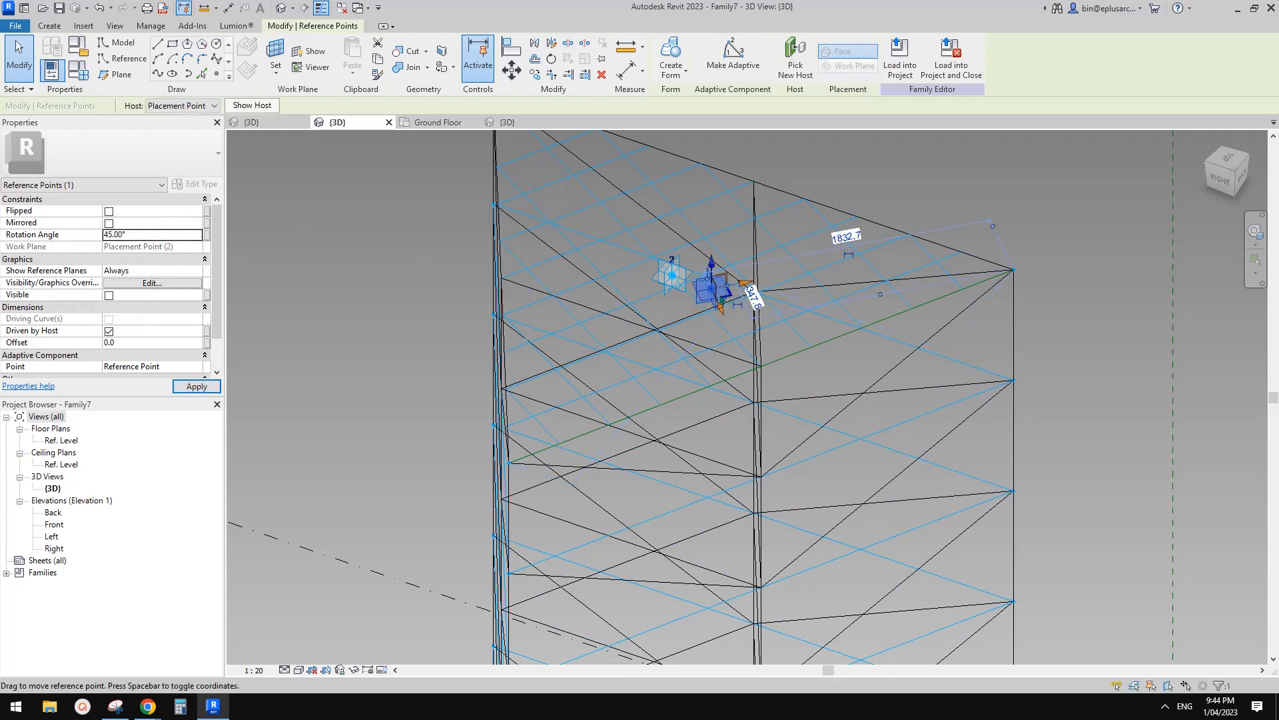
pyautogui.click(205, 235)
pyautogui.click(254, 402)
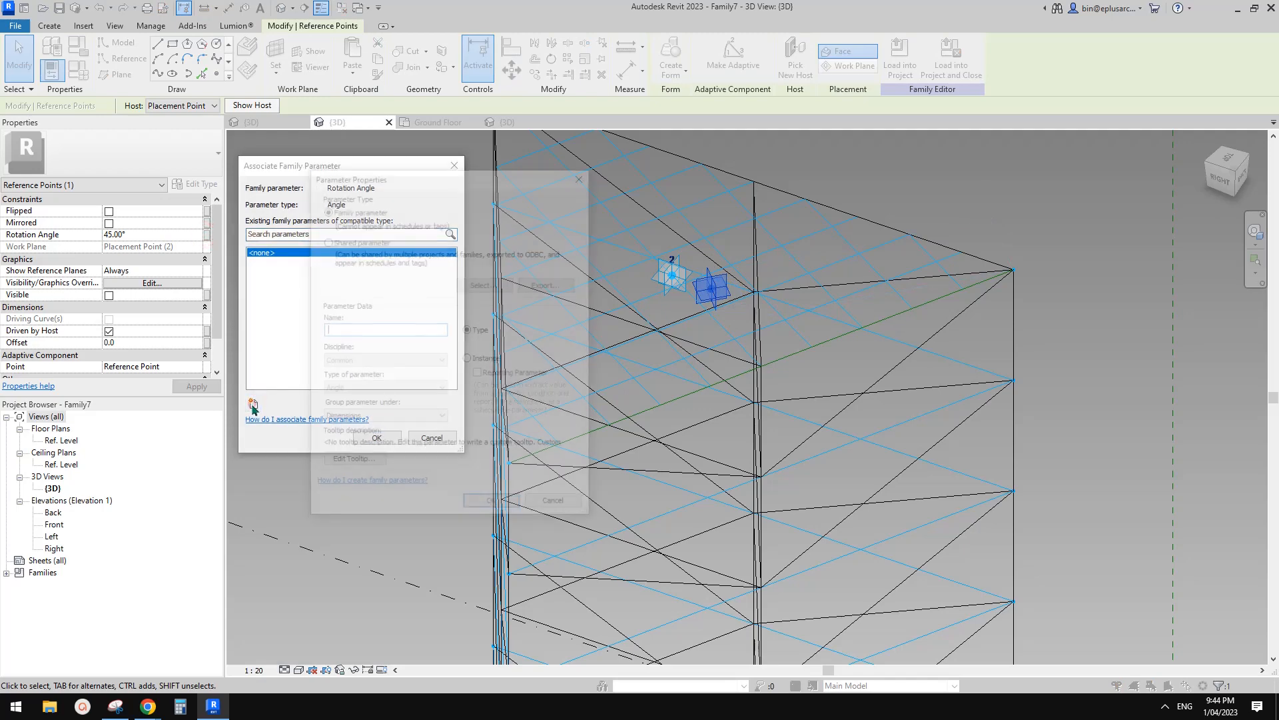
pyautogui.write('a')
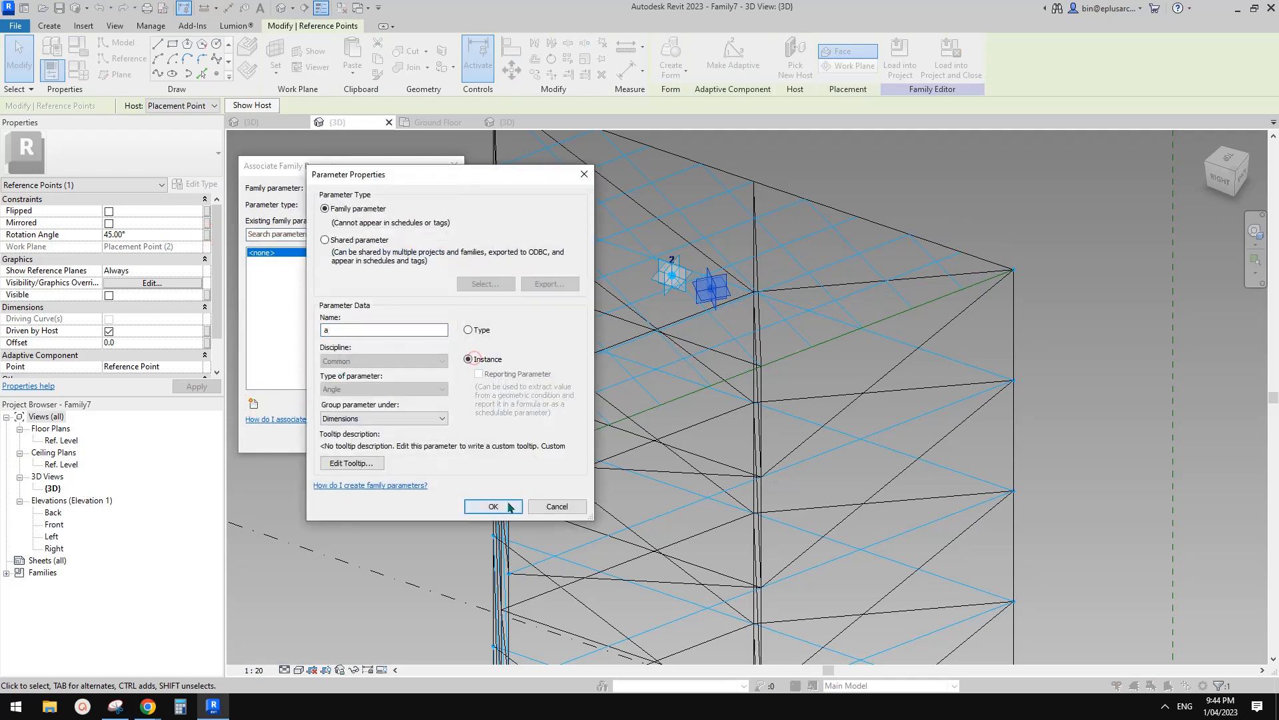
pyautogui.click(493, 506)
pyautogui.click(388, 442)
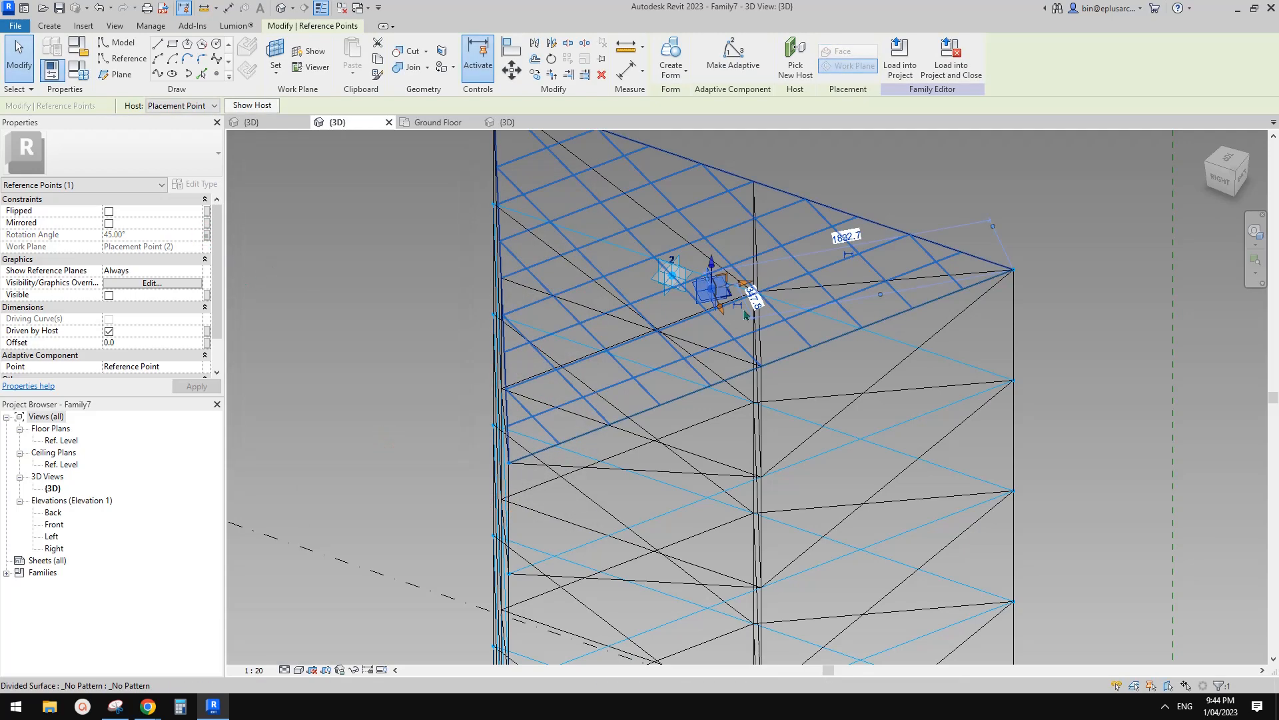
# Set parameter a to 0 in Family Types.
pyautogui.scroll(-2, 736, 429)
pyautogui.moveTo(736, 429); pyautogui.dragTo(719, 280, button='middle')
pyautogui.moveTo(725, 388); pyautogui.dragTo(706, 557, button='middle')
pyautogui.scroll(2, 707, 557)
pyautogui.press('Escape')
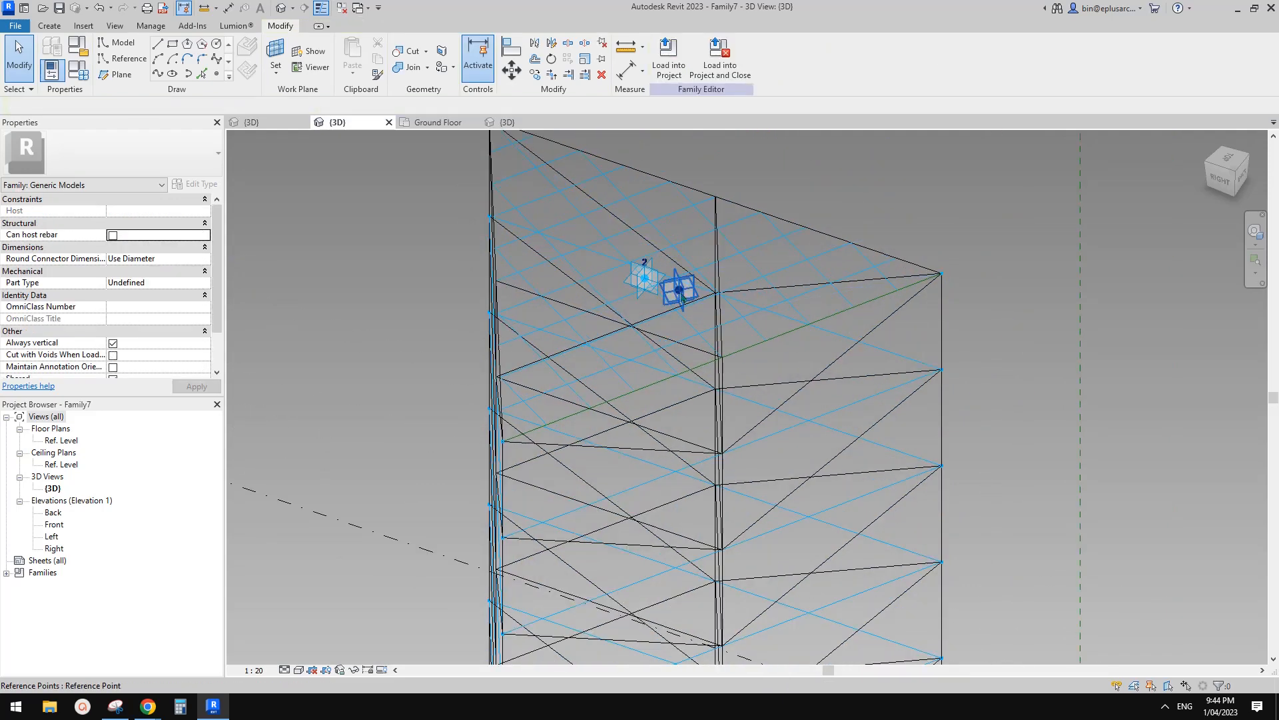
pyautogui.click(681, 297)
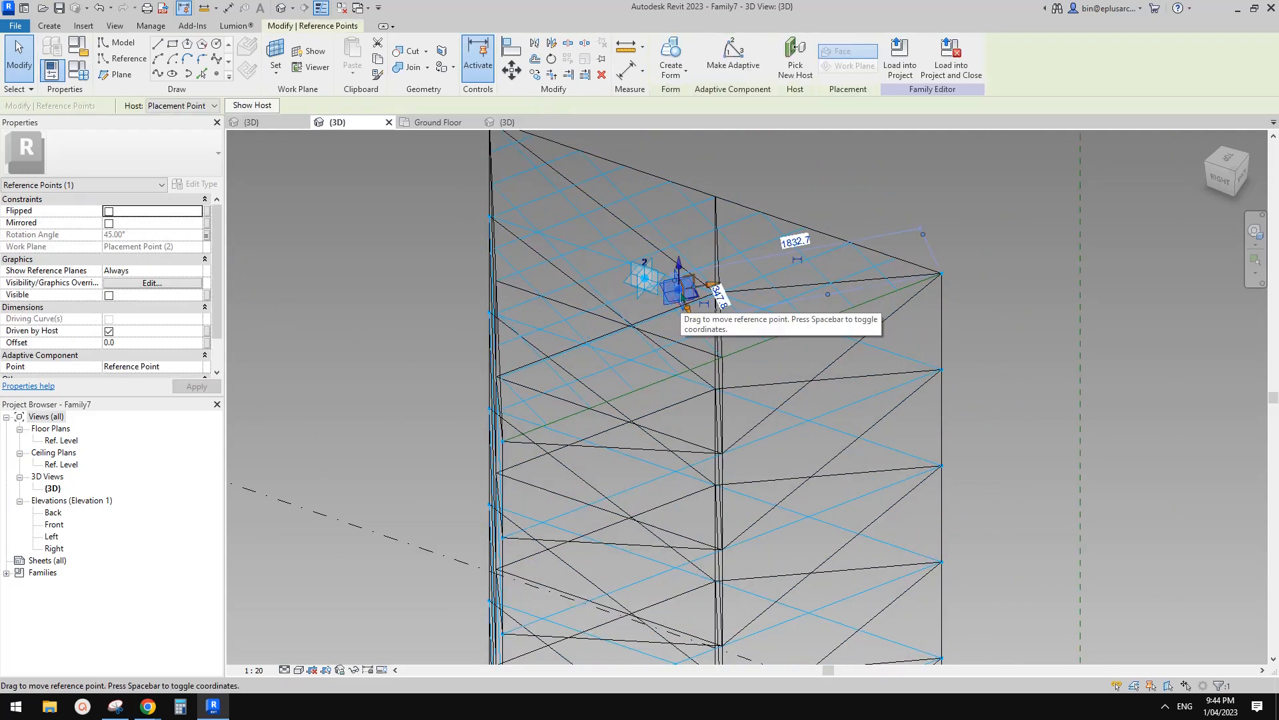
pyautogui.click(84, 77)
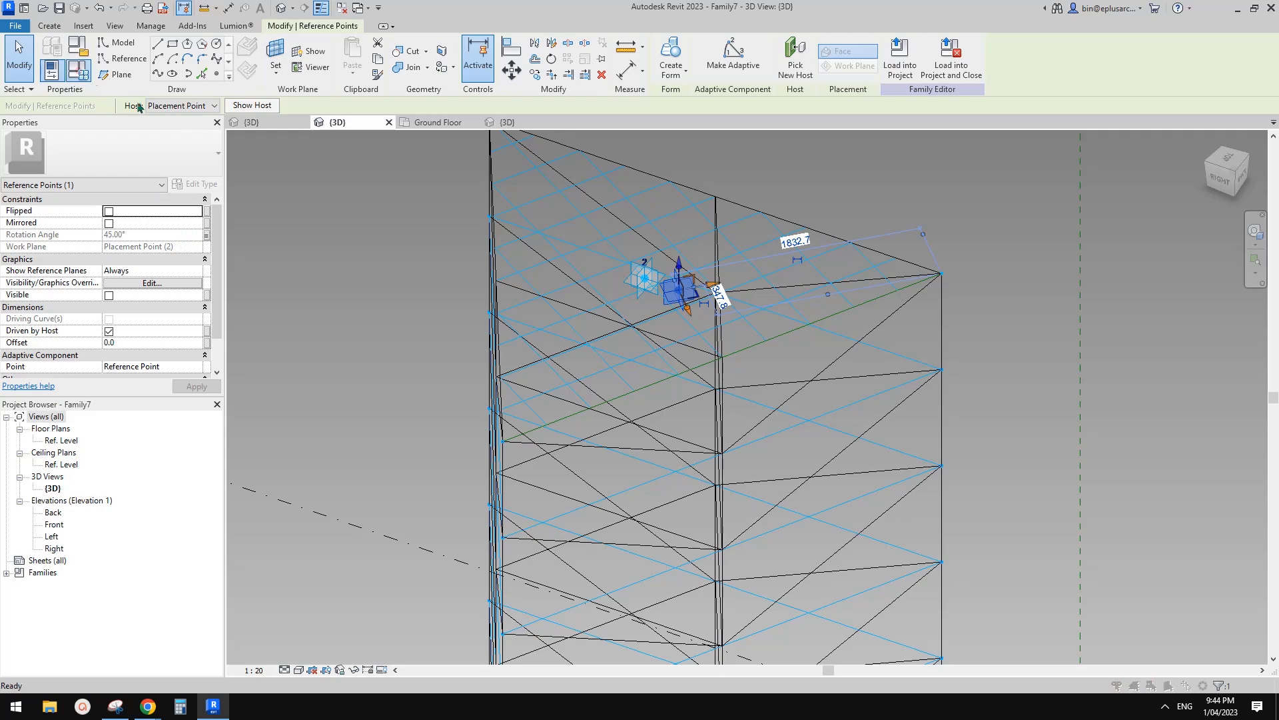
pyautogui.click(267, 252)
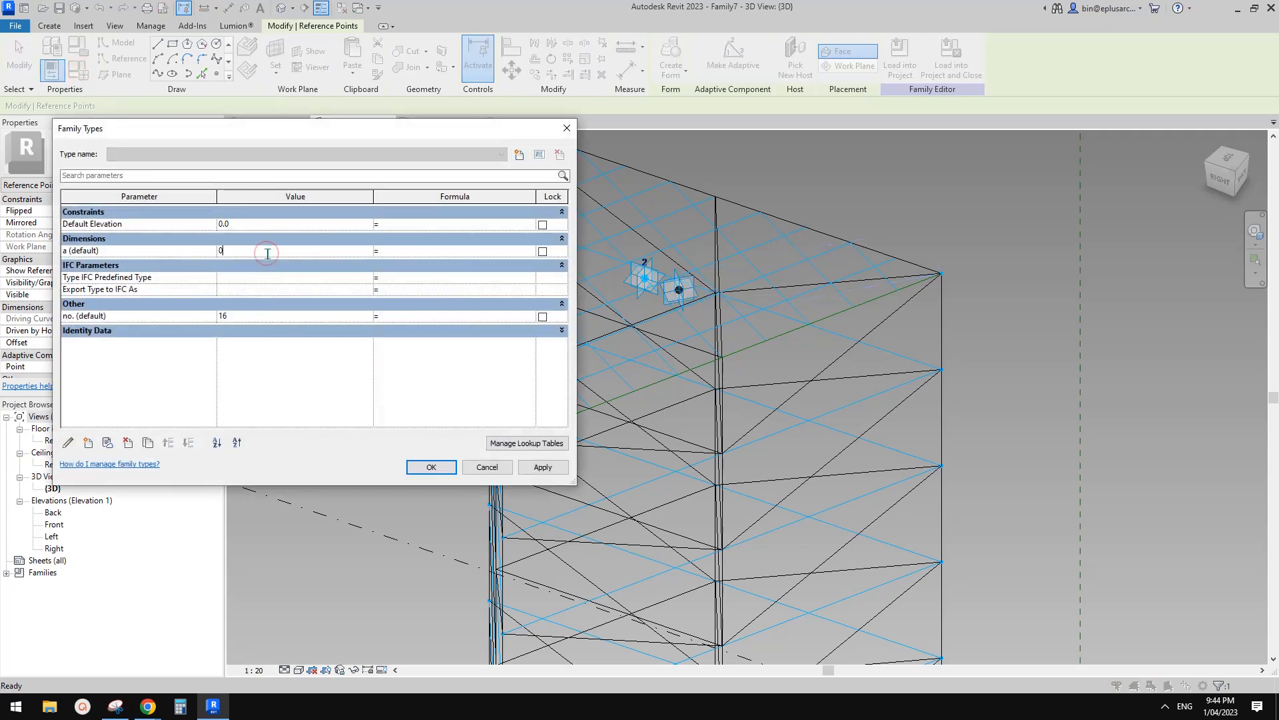
pyautogui.click(455, 467)
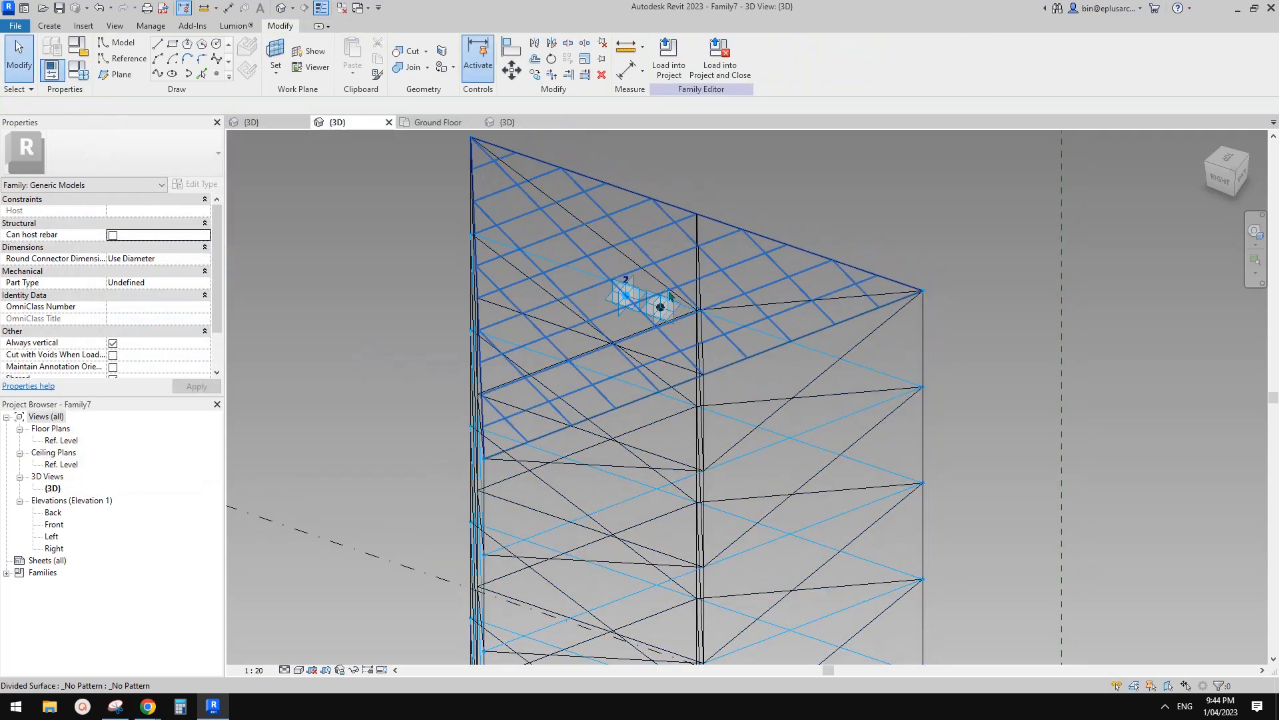
# Nudge the tower-top reference point slightly up-left on its plane.
pyautogui.click(657, 310)
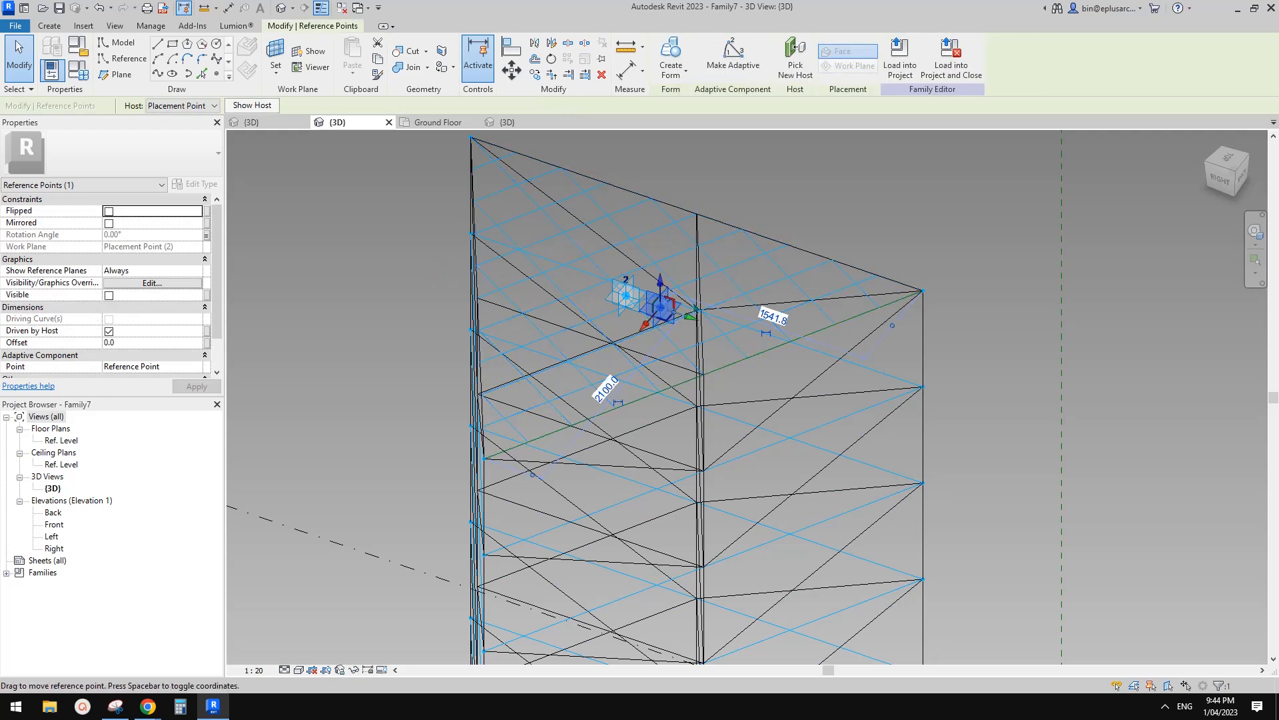
pyautogui.moveTo(672, 317); pyautogui.dragTo(663, 320)
pyautogui.press('Escape')
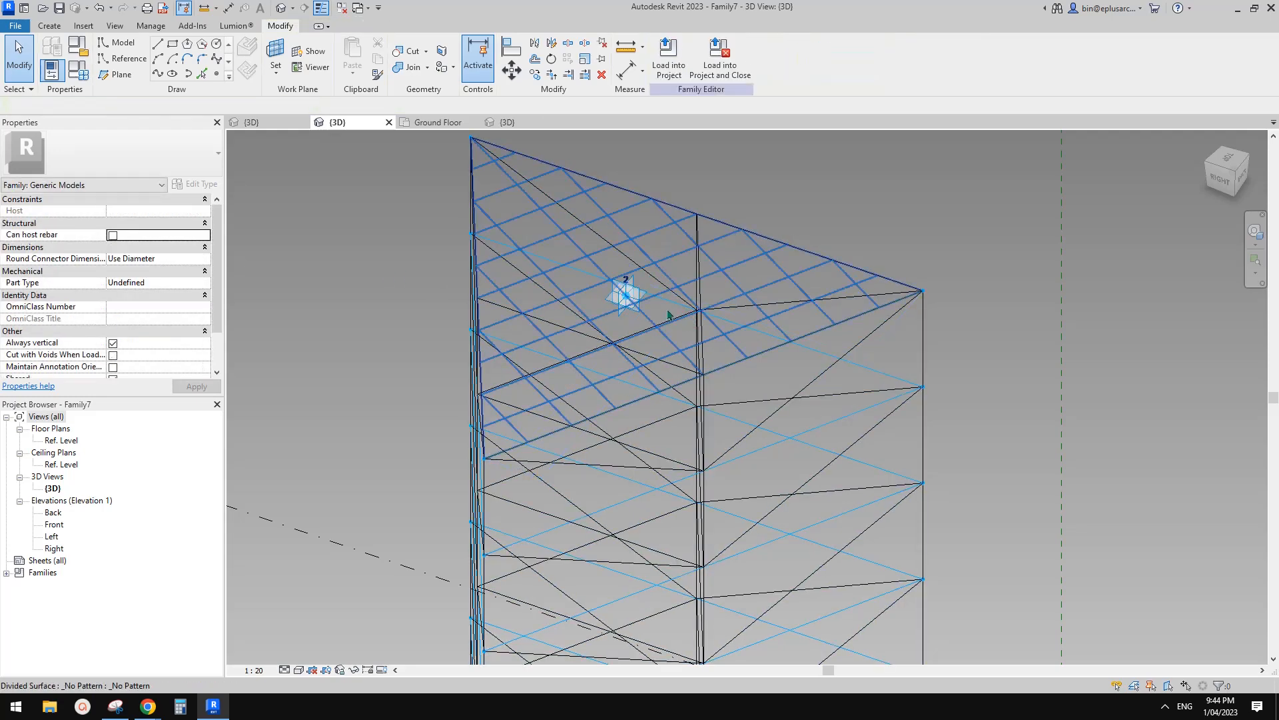
pyautogui.click(627, 301)
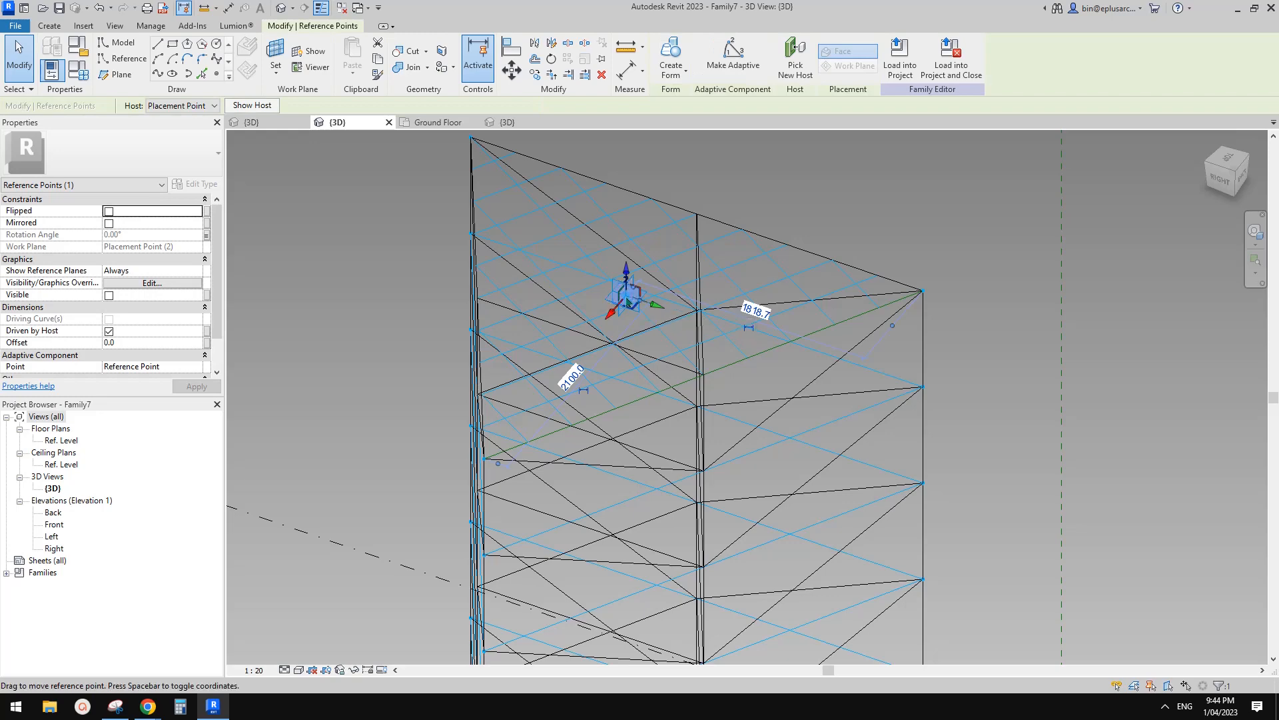
pyautogui.scroll(-1, 103, 354)
pyautogui.moveTo(667, 322); pyautogui.dragTo(632, 323, button='middle')
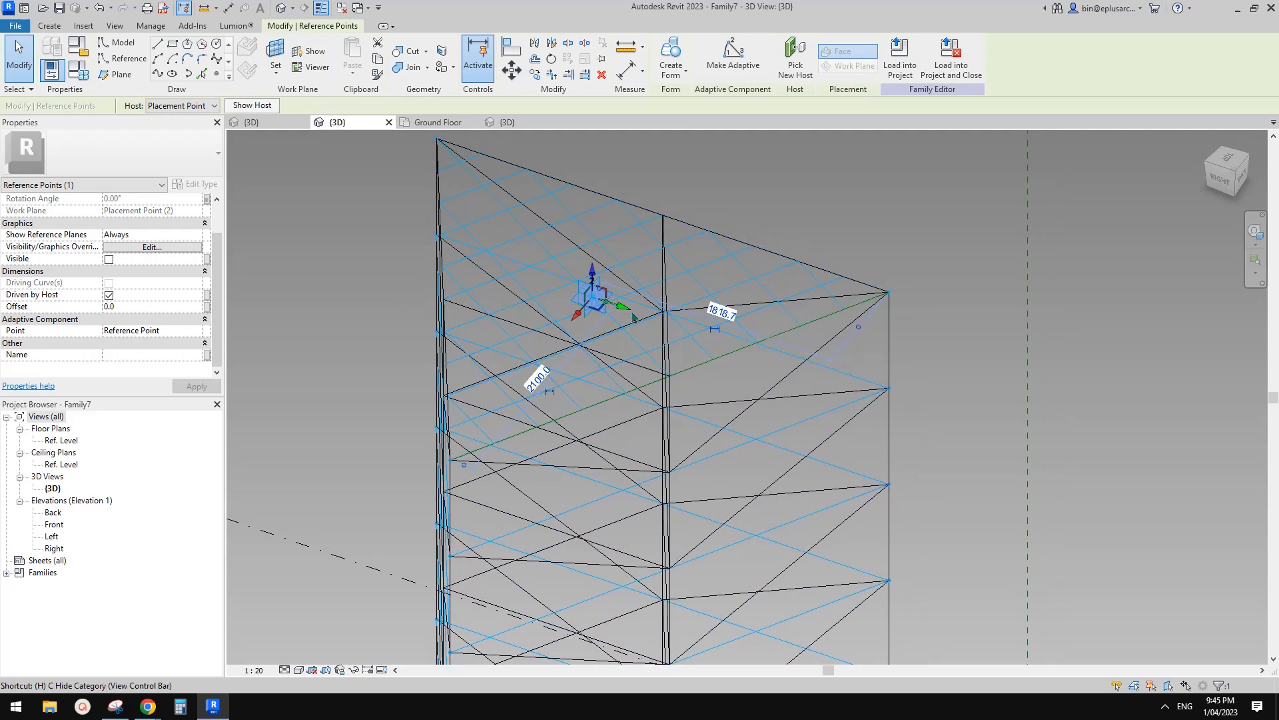
# Temporarily hide the category of adaptive point 2 with HC, after resetting hidden elements once.
pyautogui.press('c')
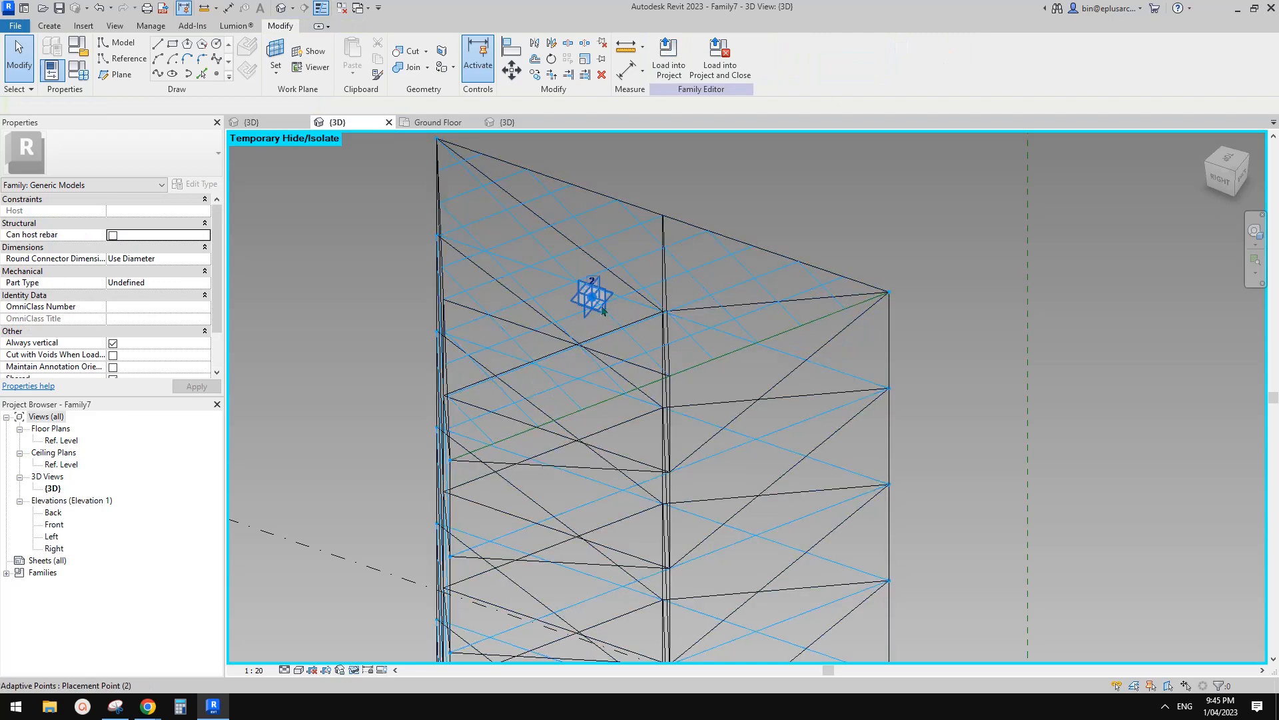
pyautogui.click(603, 310)
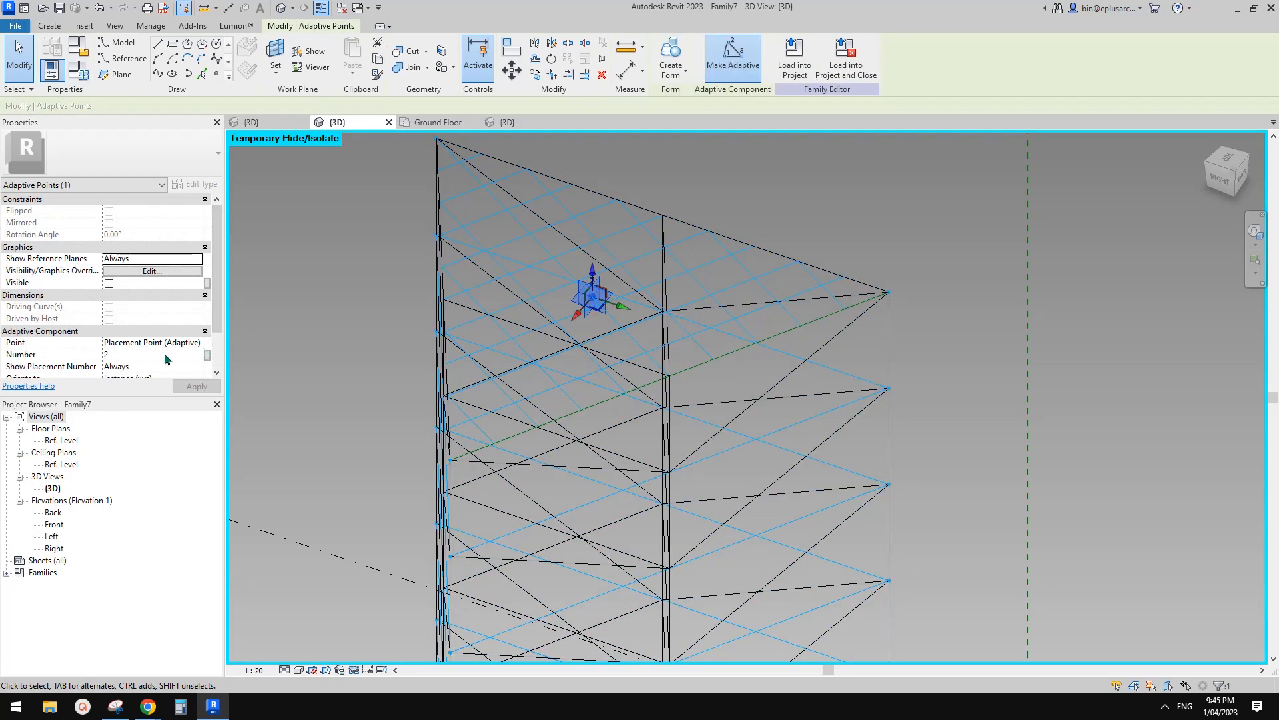
pyautogui.press('h')
pyautogui.press('r')
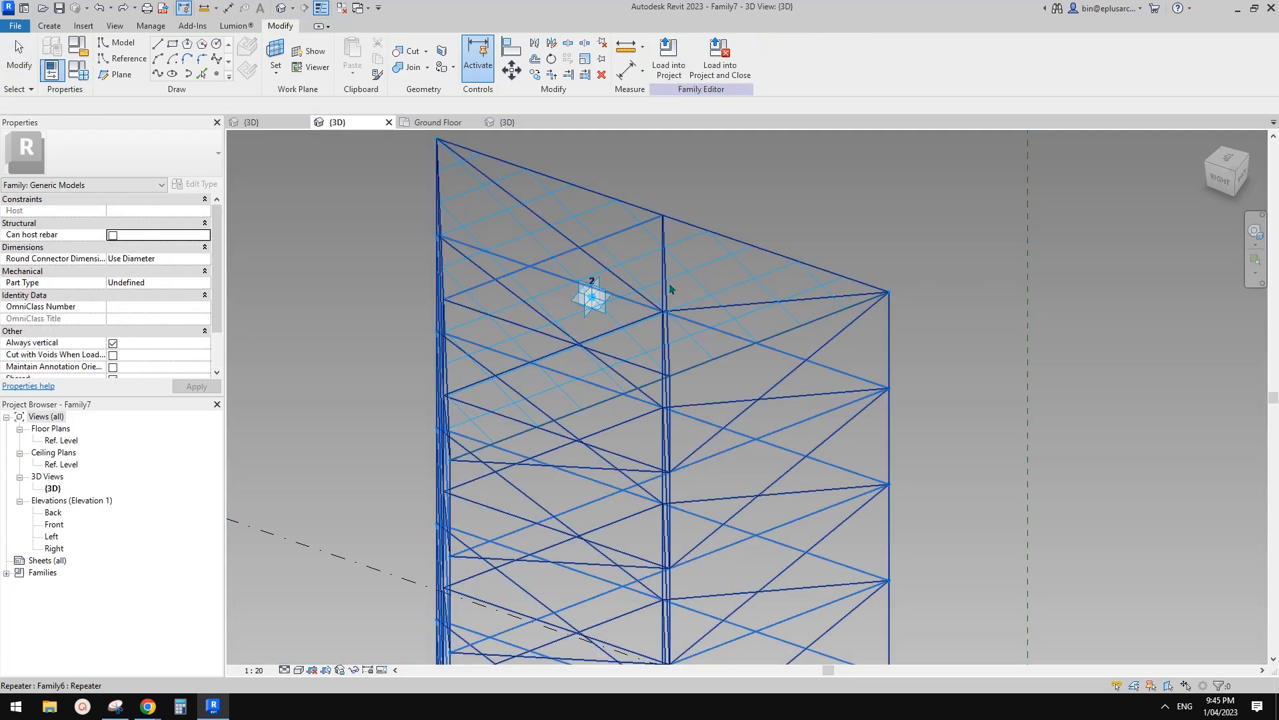
pyautogui.click(599, 303)
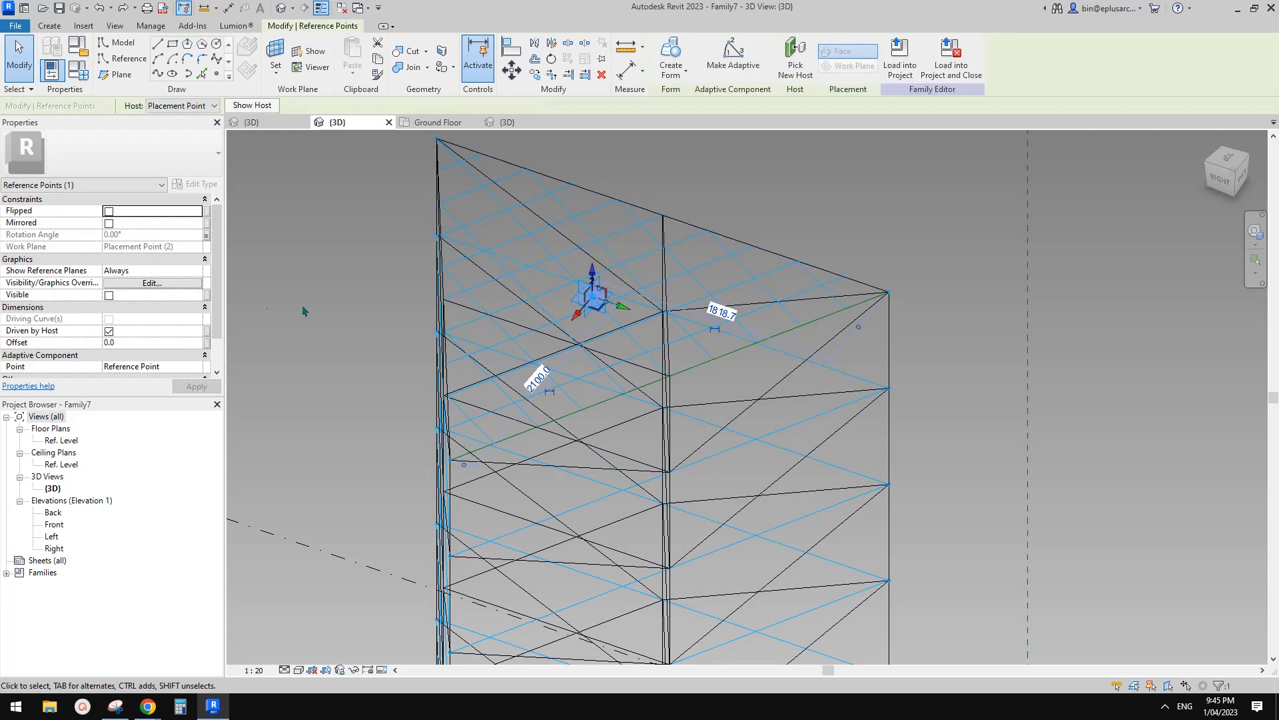
pyautogui.scroll(-1, 185, 328)
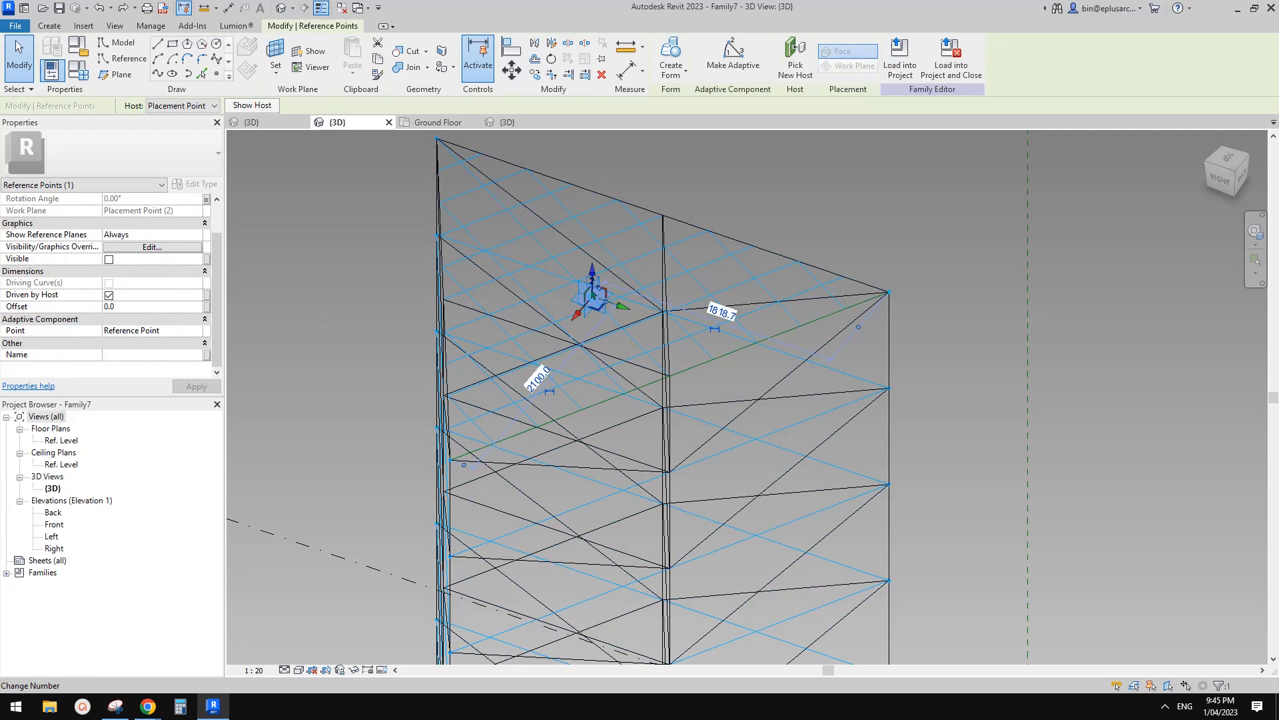
pyautogui.press('Escape')
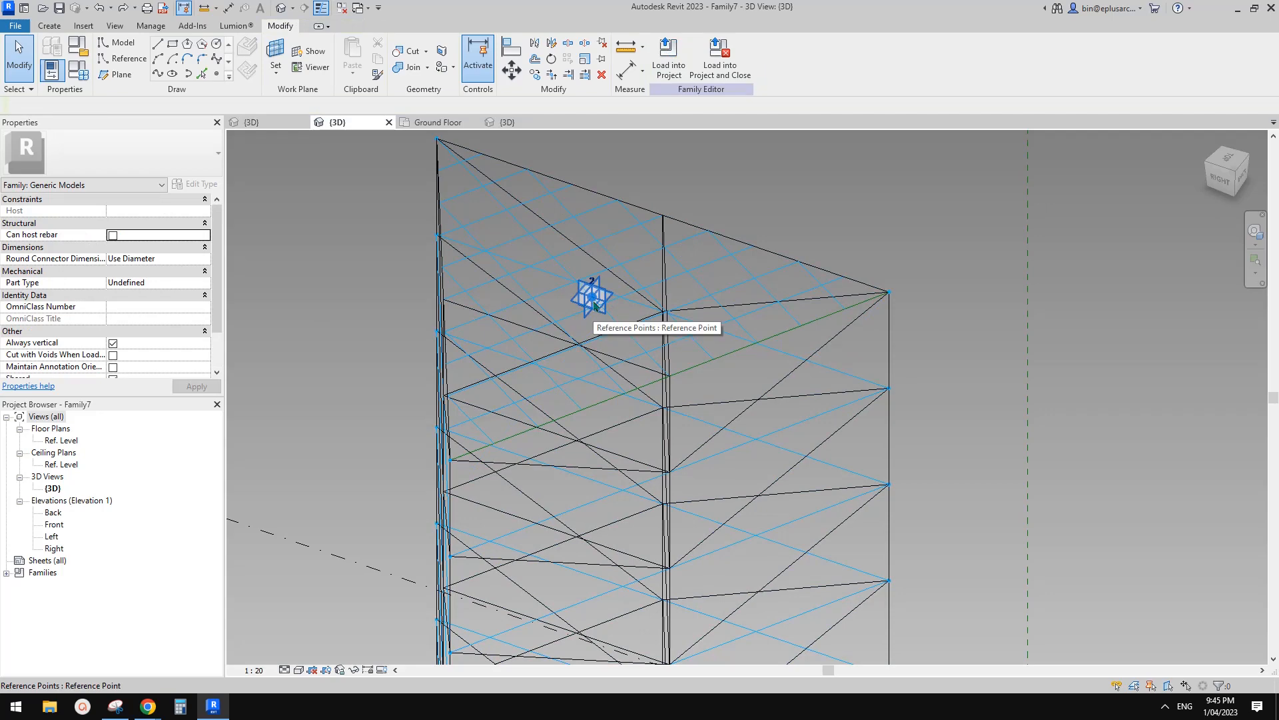
pyautogui.click(595, 305)
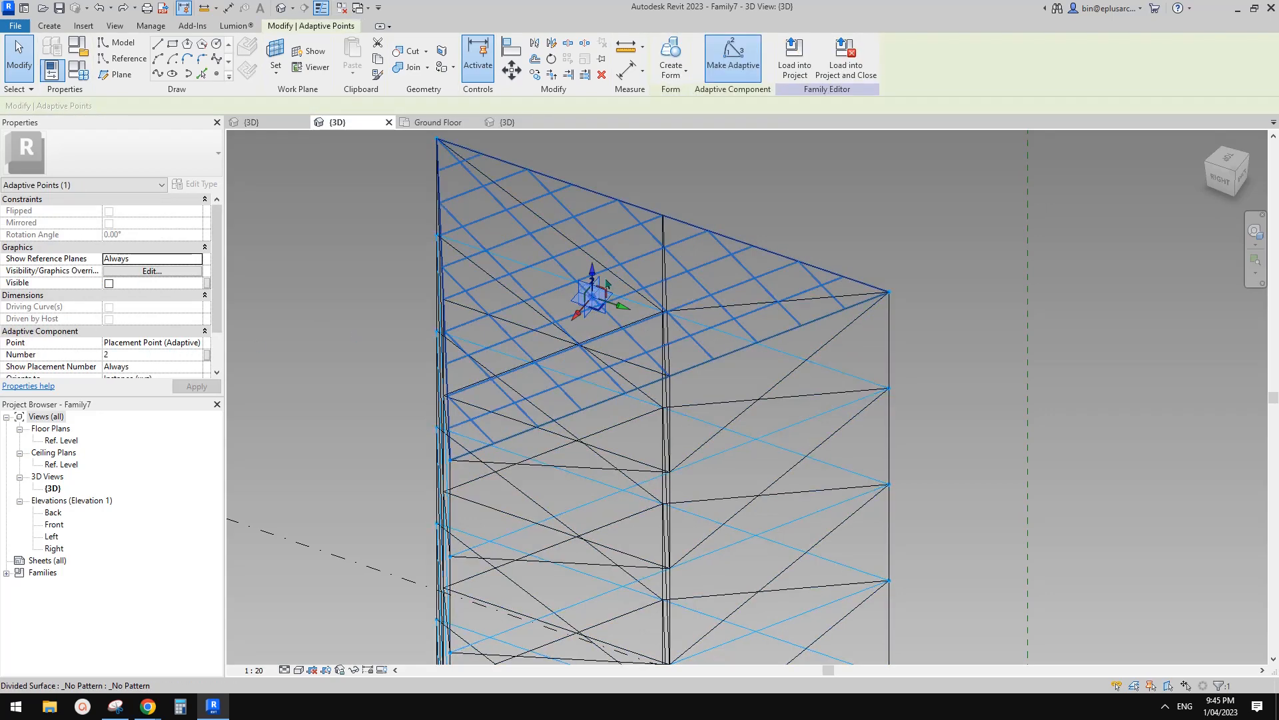
pyautogui.press('h')
pyautogui.press('c')
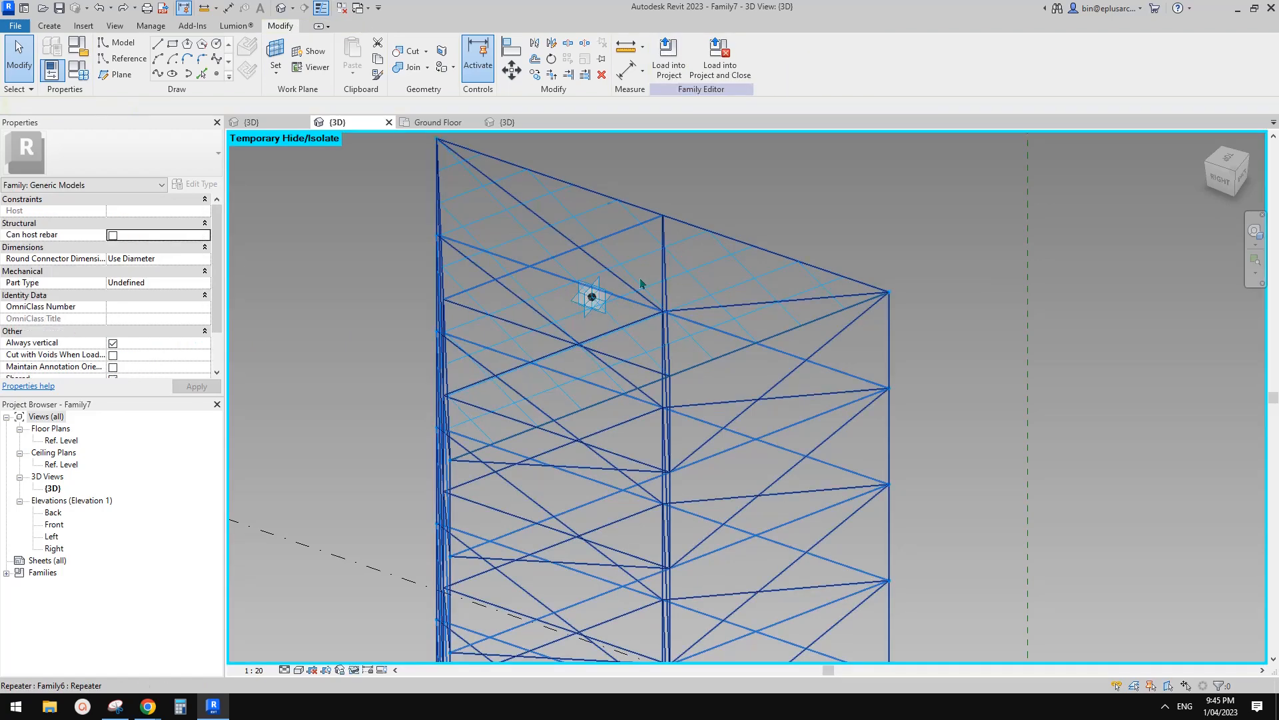
# Select the triangle of three reference lines and try re-hosting it on a reference point, then cancel.
pyautogui.press('Tab')
pyautogui.click(812, 288)
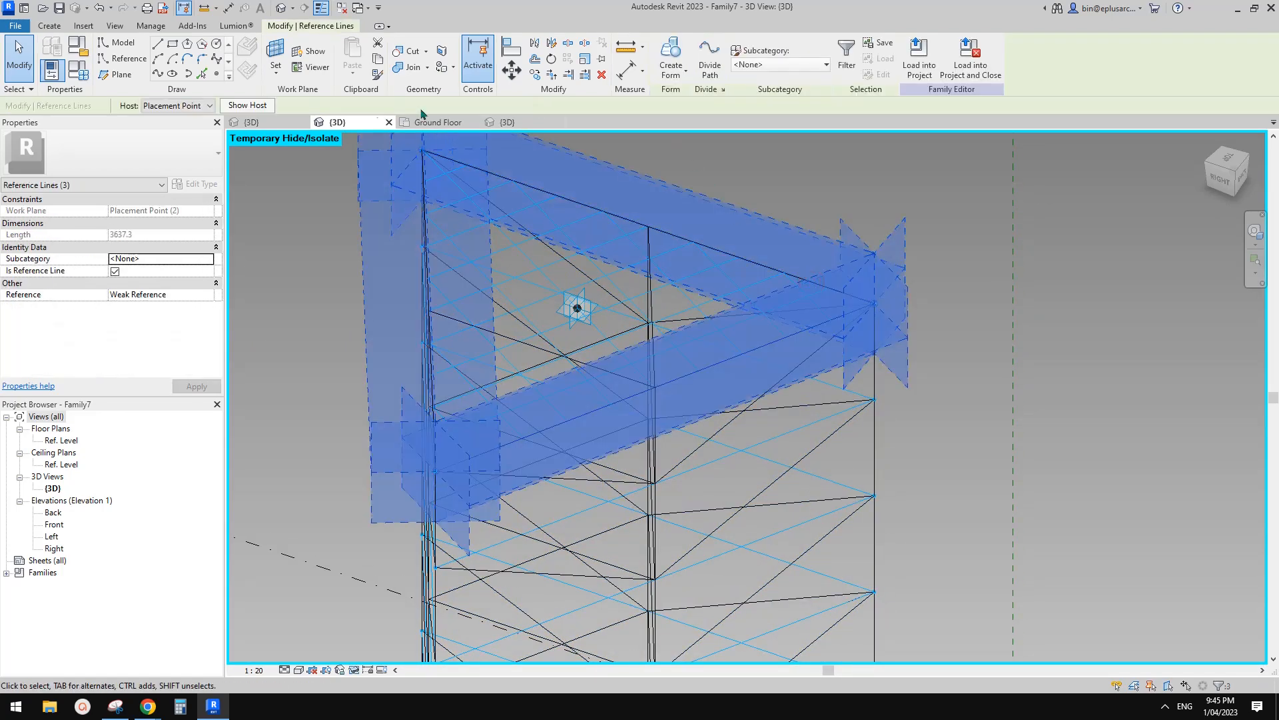
pyautogui.click(206, 109)
pyautogui.click(158, 130)
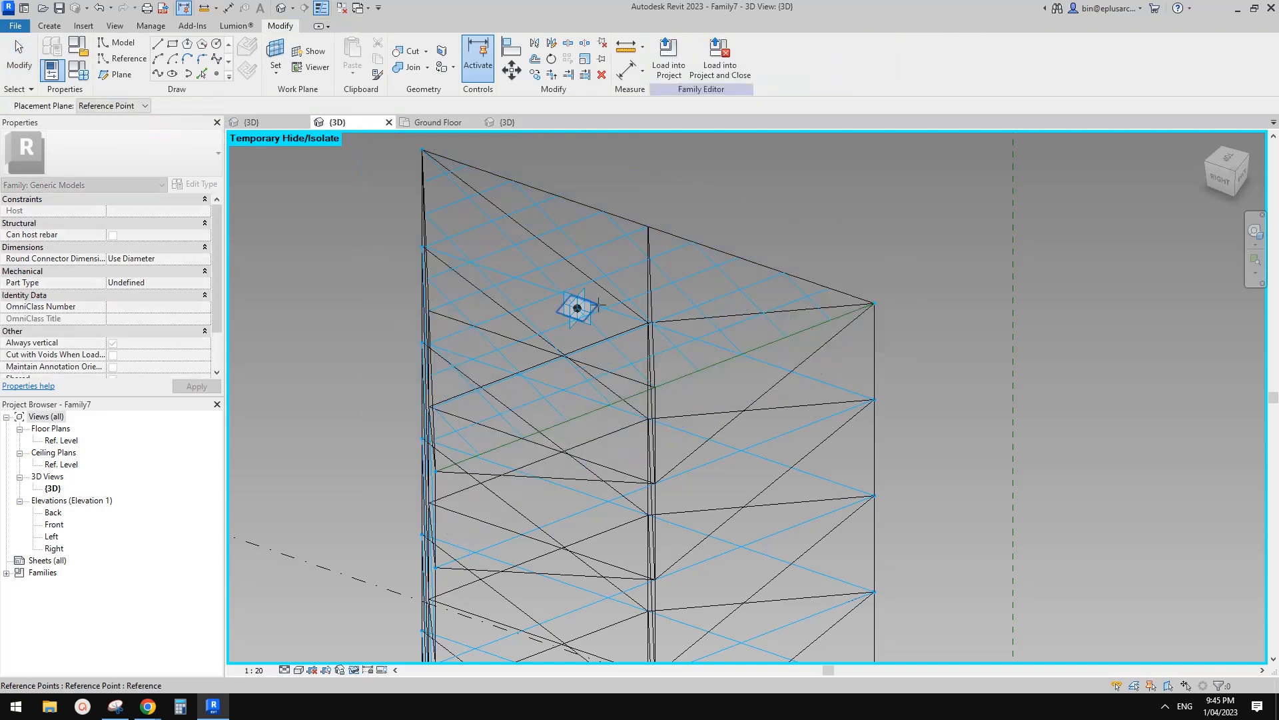
pyautogui.press('Escape')
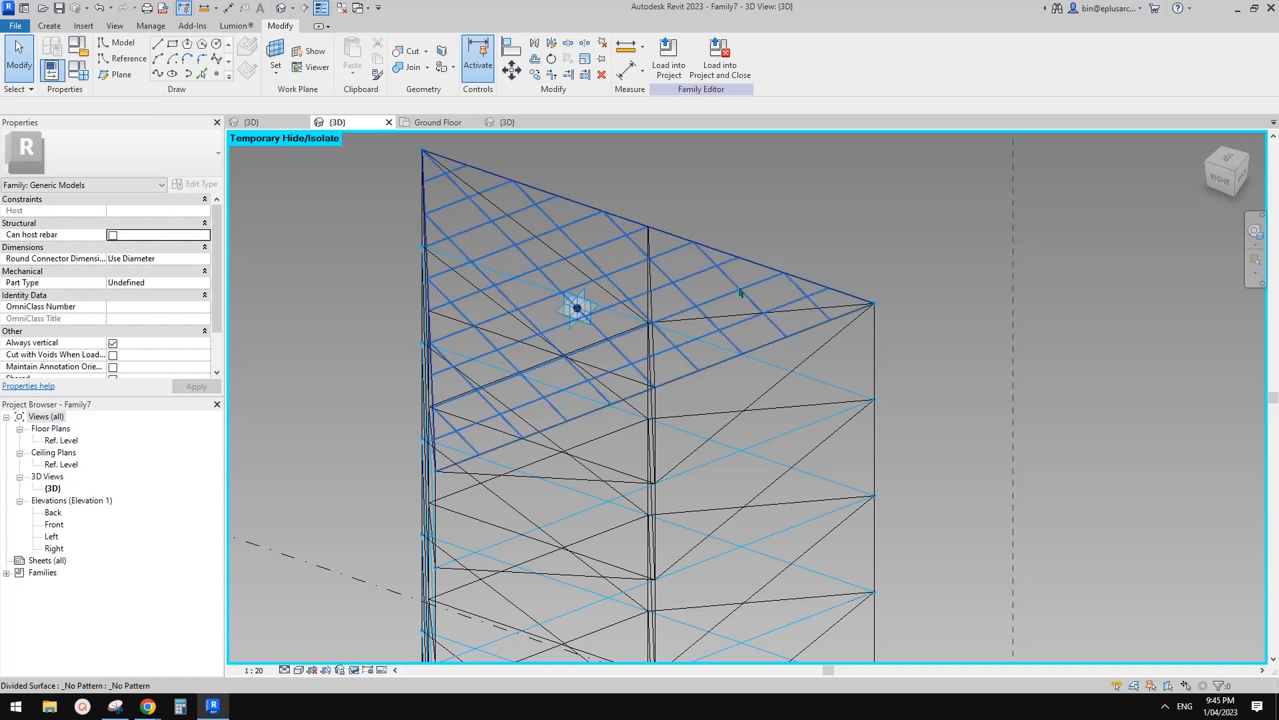
pyautogui.keyDown('shift'); pyautogui.moveTo(740, 291); pyautogui.dragTo(670, 227, button='middle'); pyautogui.keyUp('shift')
pyautogui.click(78, 70)
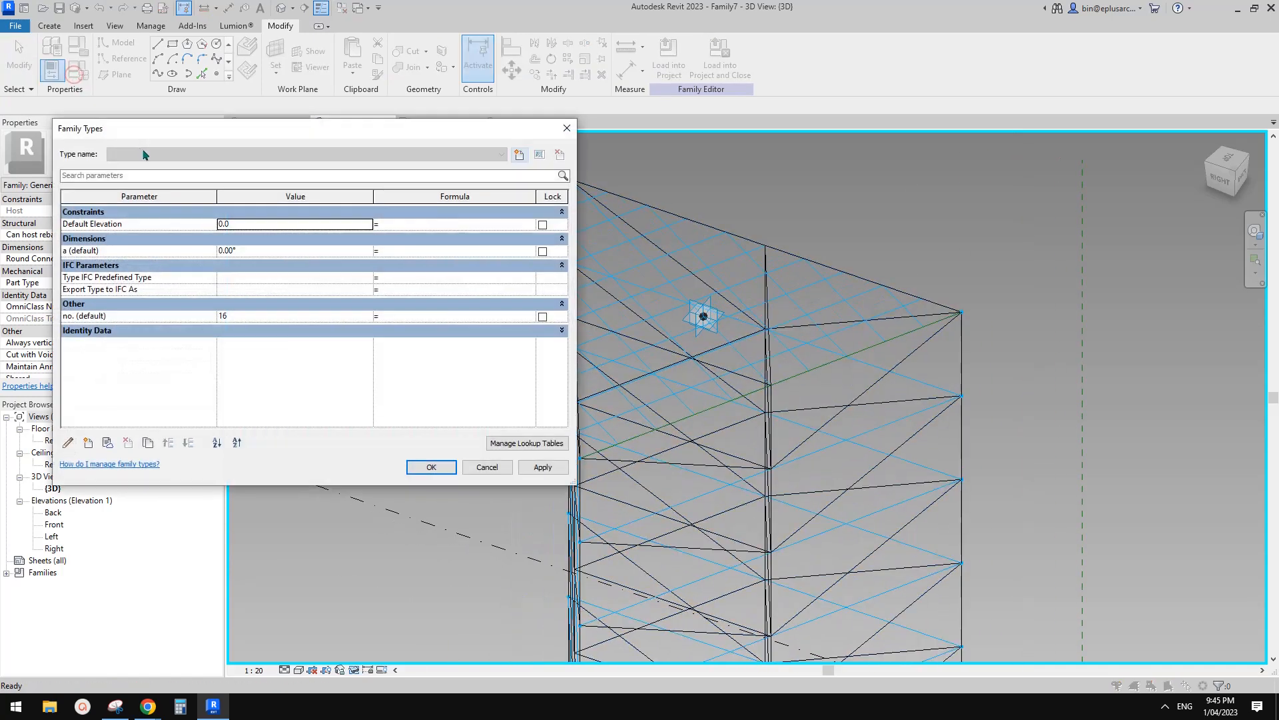
pyautogui.click(253, 252)
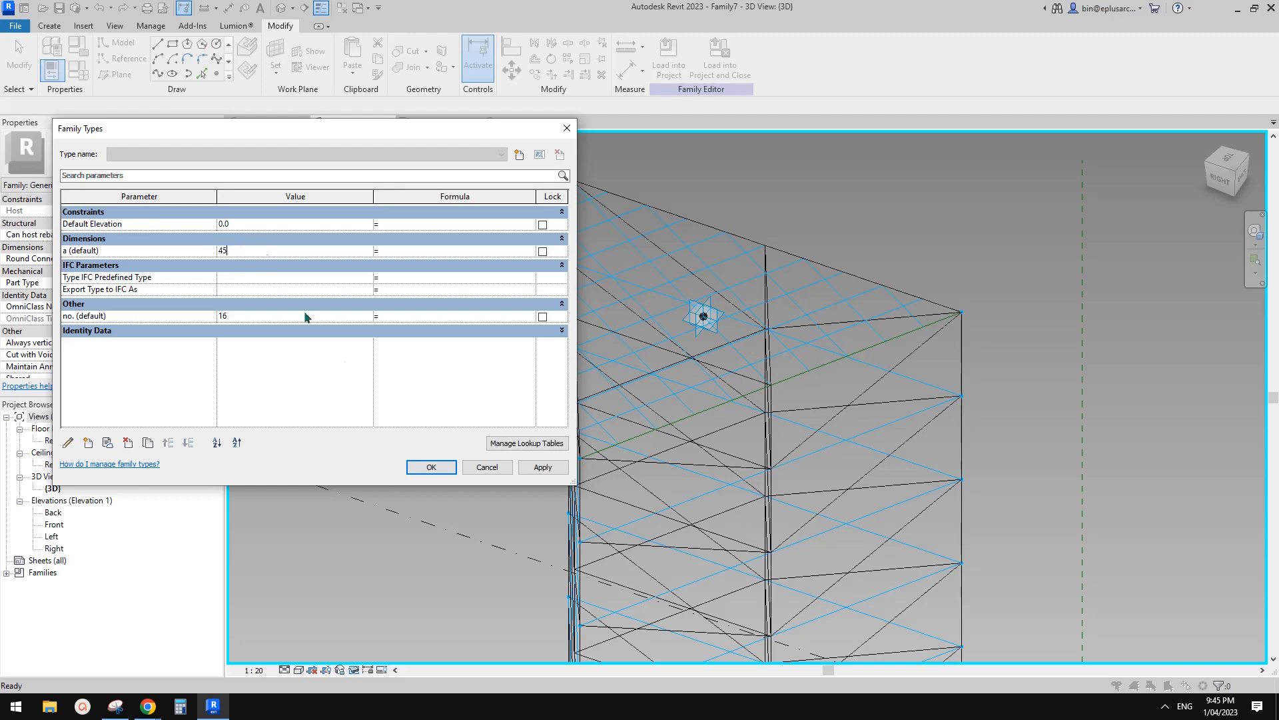
pyautogui.click(547, 471)
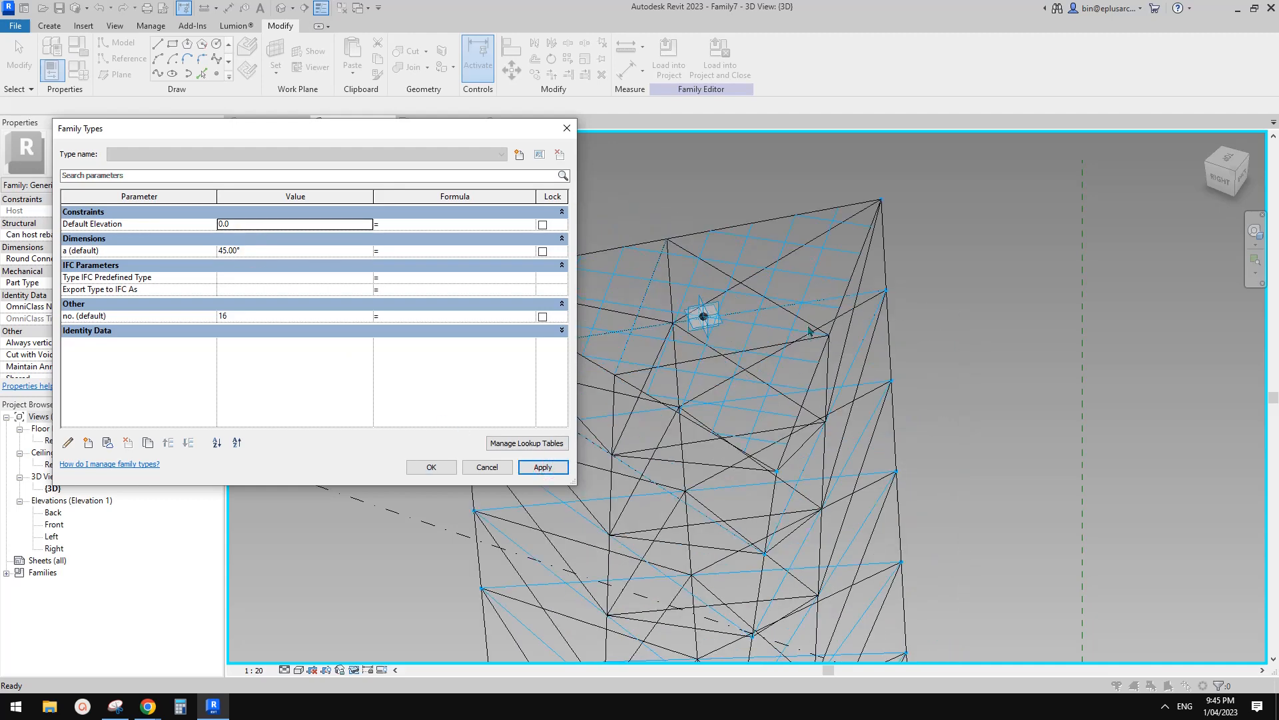
pyautogui.click(478, 468)
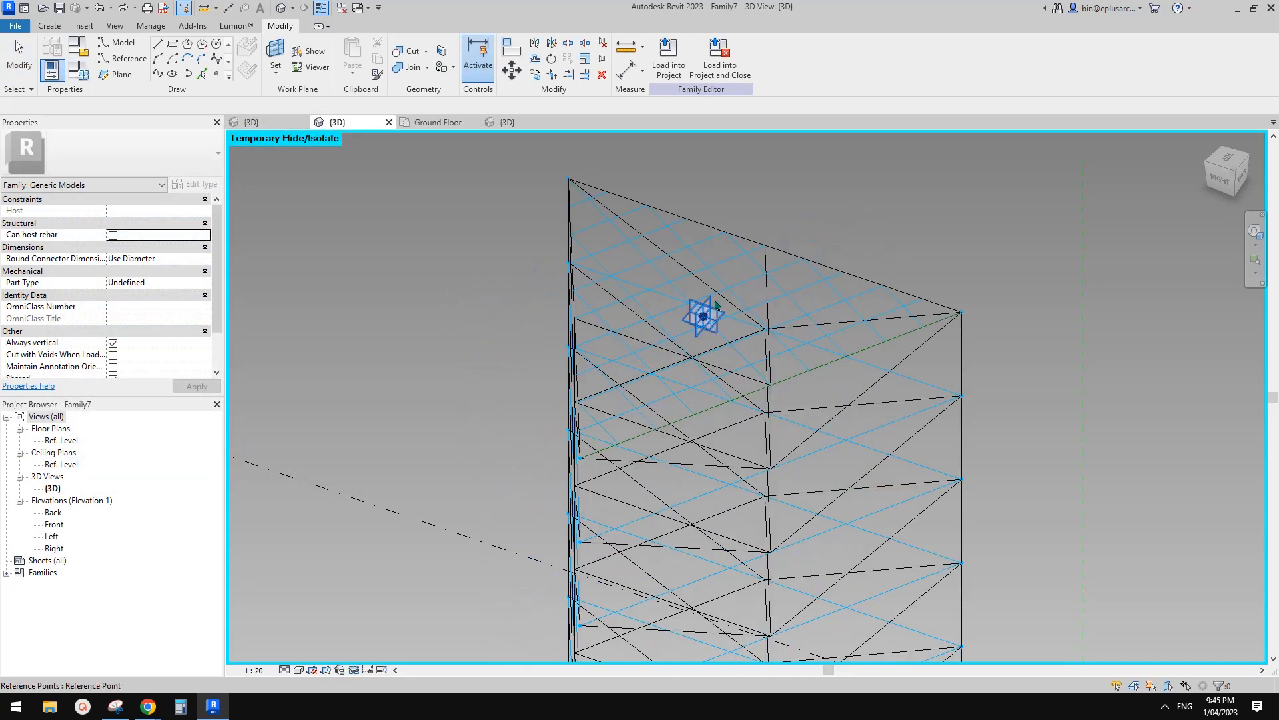
# Start placing a new reference point twice, cancelling both times.
pyautogui.scroll(-3, 716, 306)
pyautogui.scroll(-2, 731, 472)
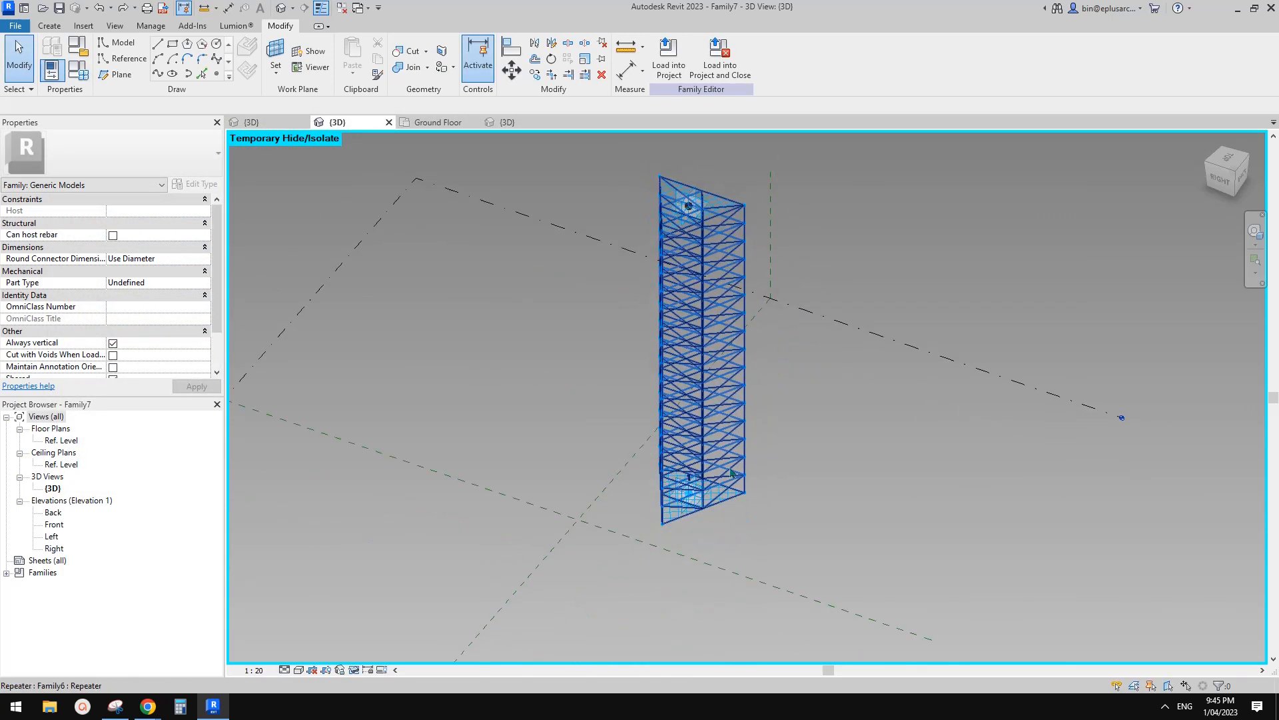
pyautogui.scroll(6, 706, 470)
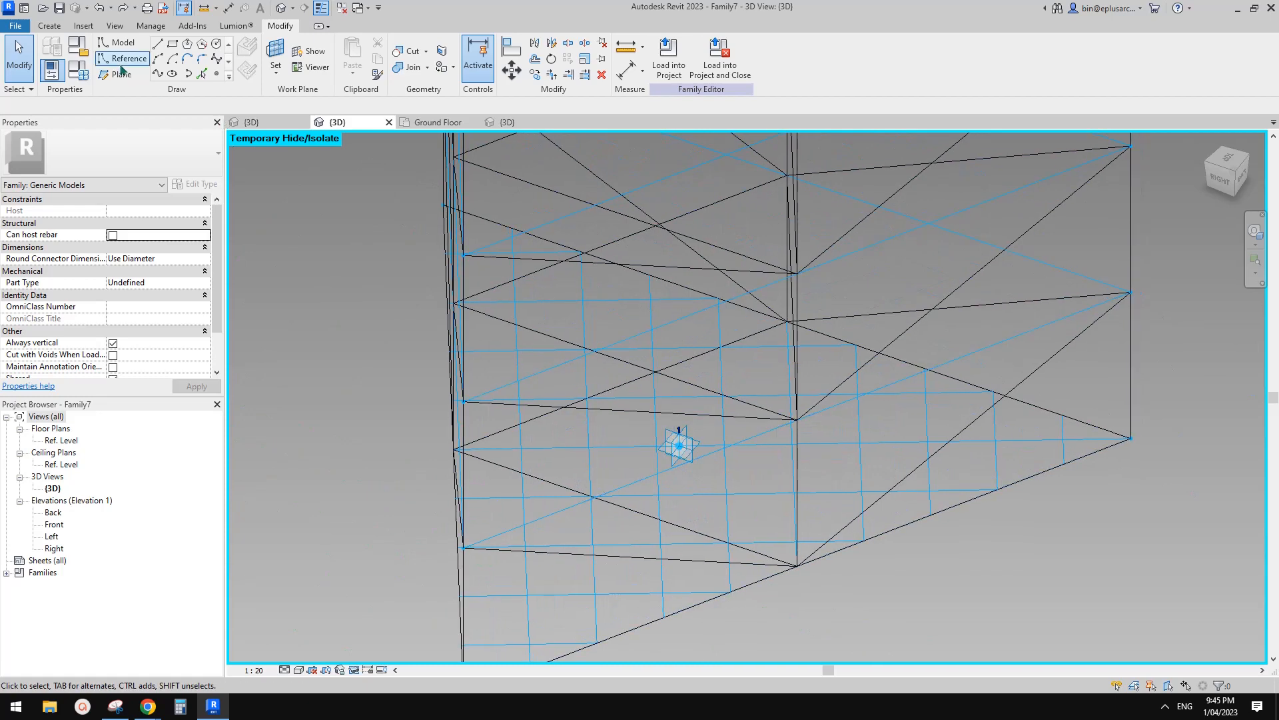
pyautogui.click(217, 73)
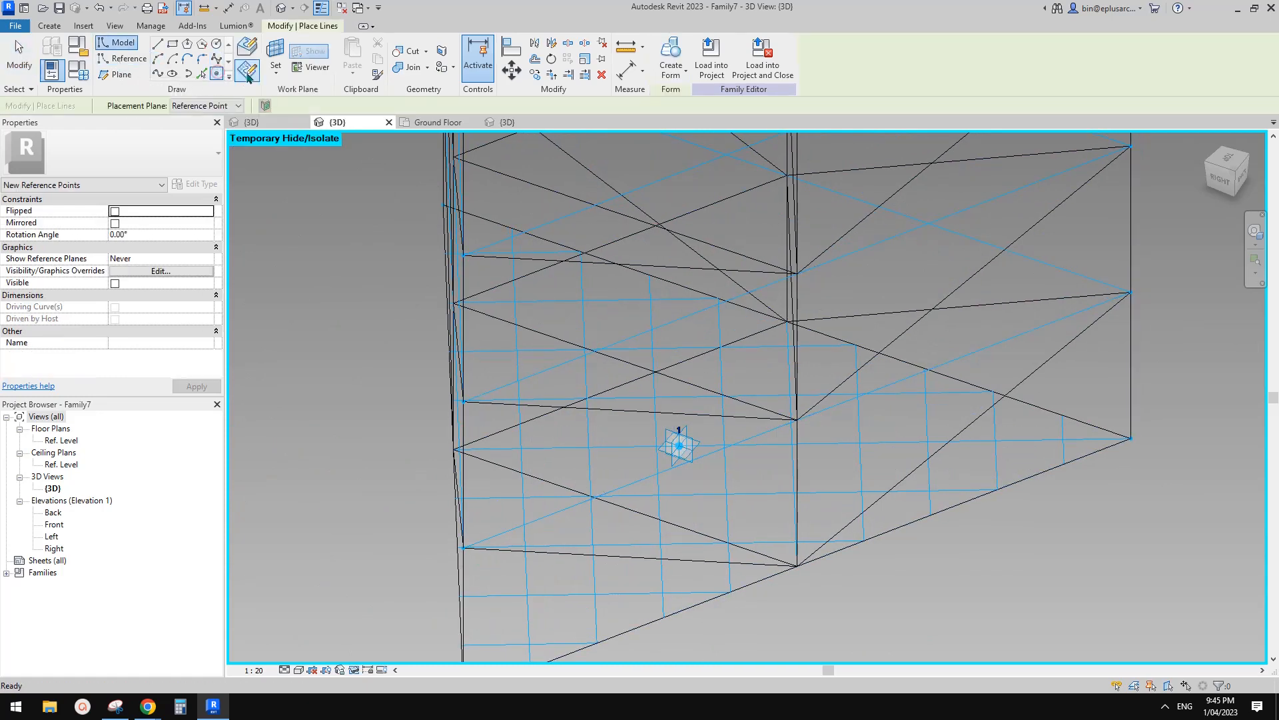
pyautogui.press('Escape')
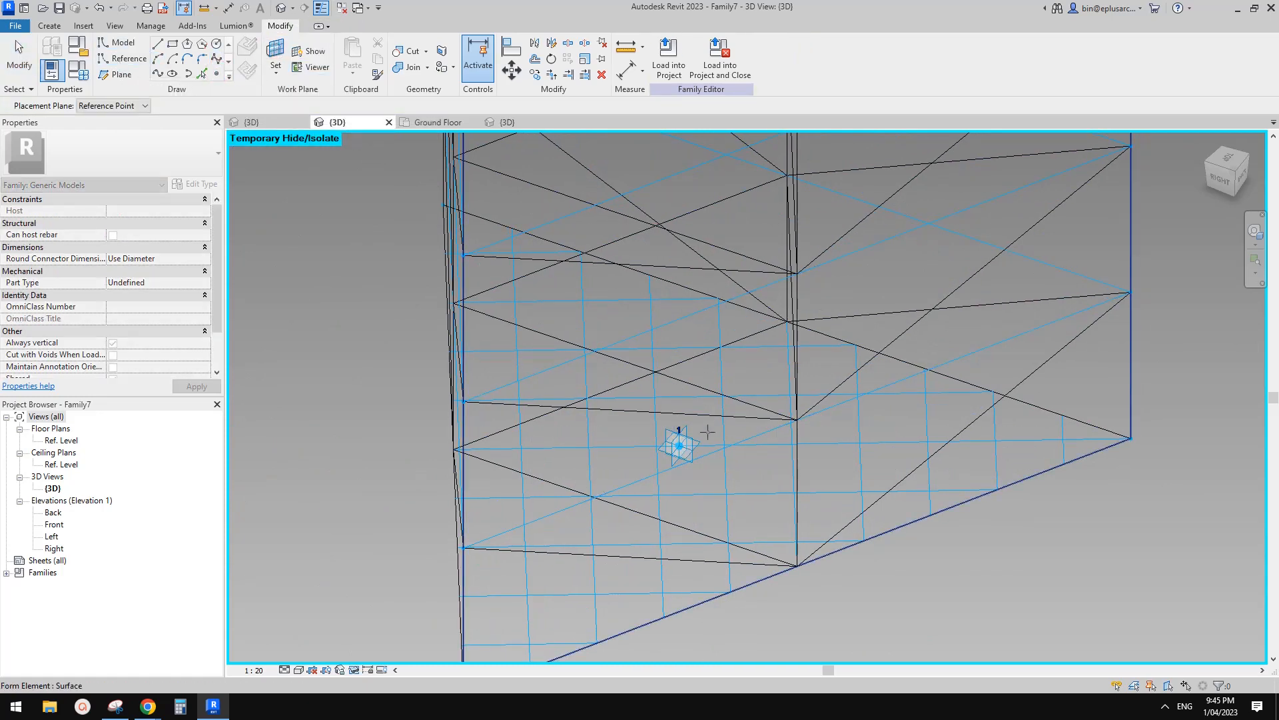
pyautogui.press('Return')
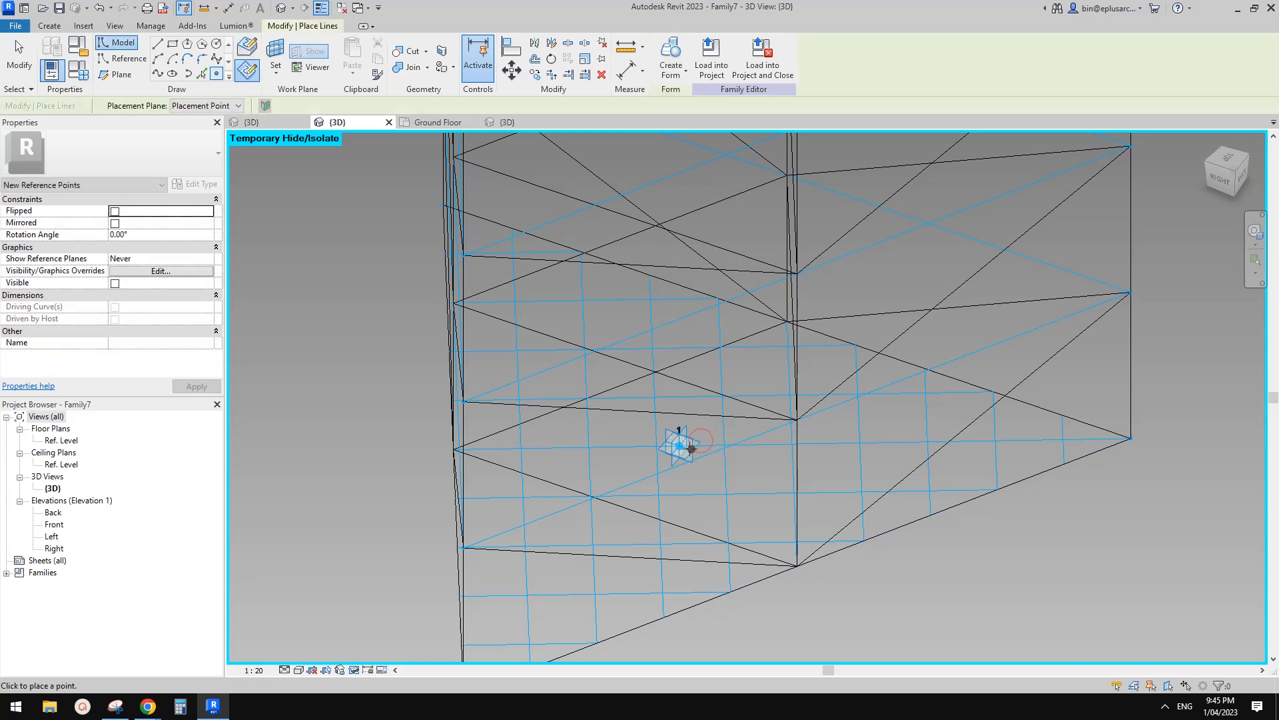
pyautogui.press('Escape')
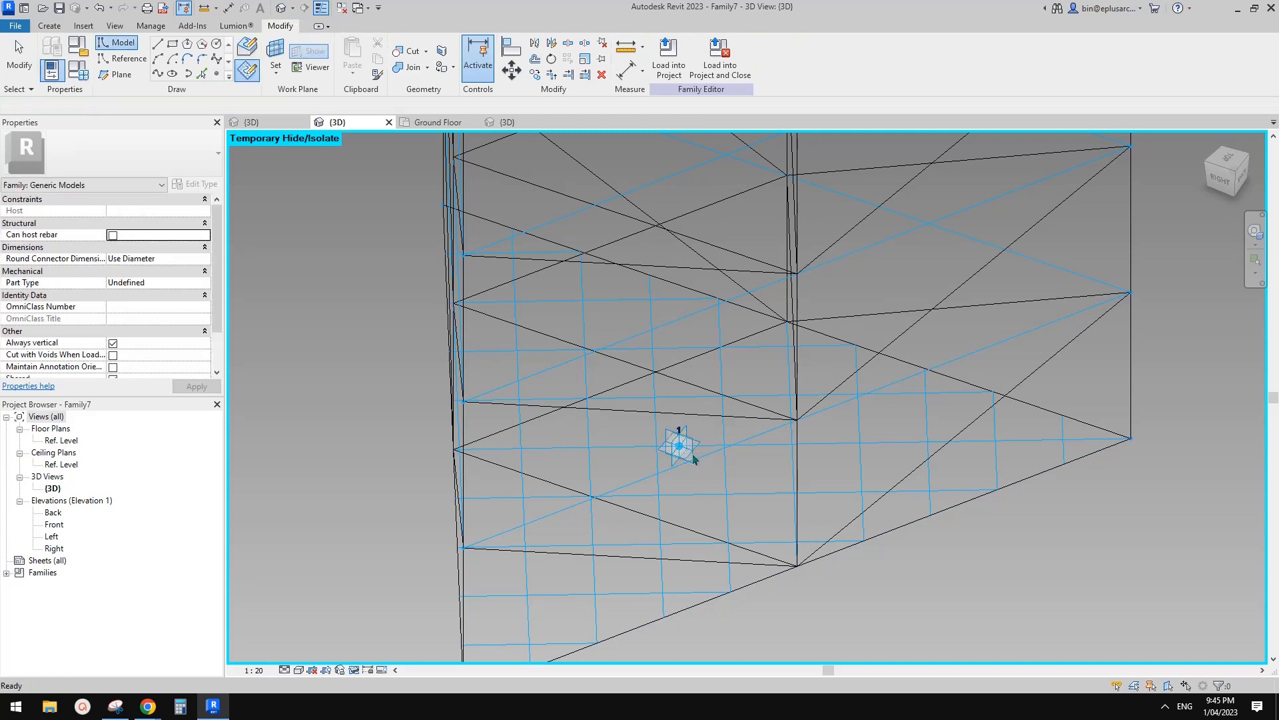
pyautogui.scroll(1, 697, 453)
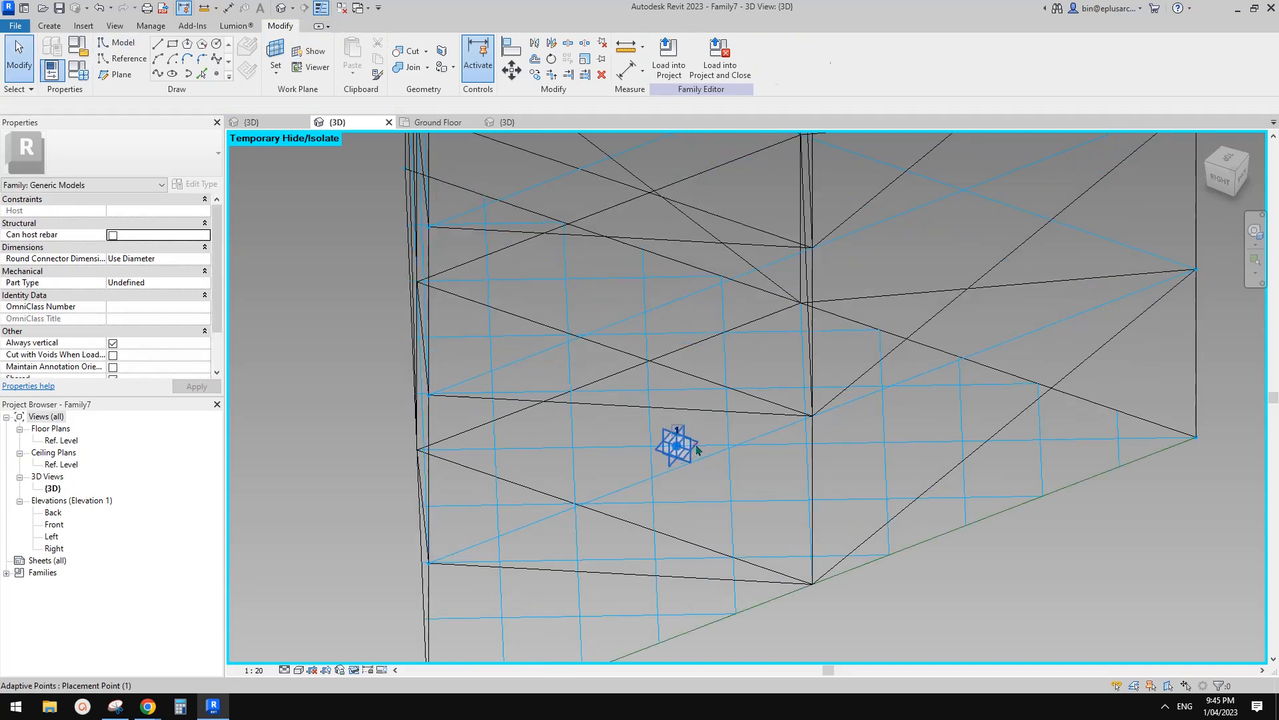
# Re-host the three reference lines on a newly picked plane.
pyautogui.click(696, 447)
pyautogui.press('Escape')
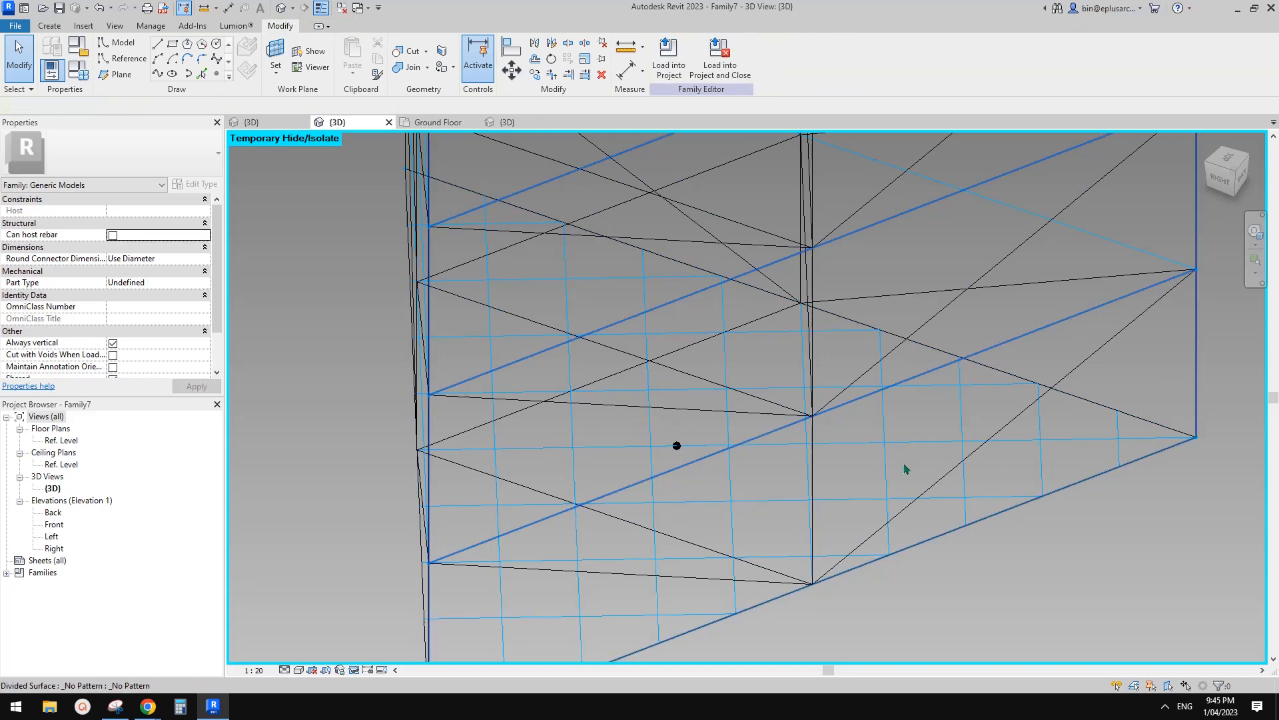
pyautogui.press('Tab')
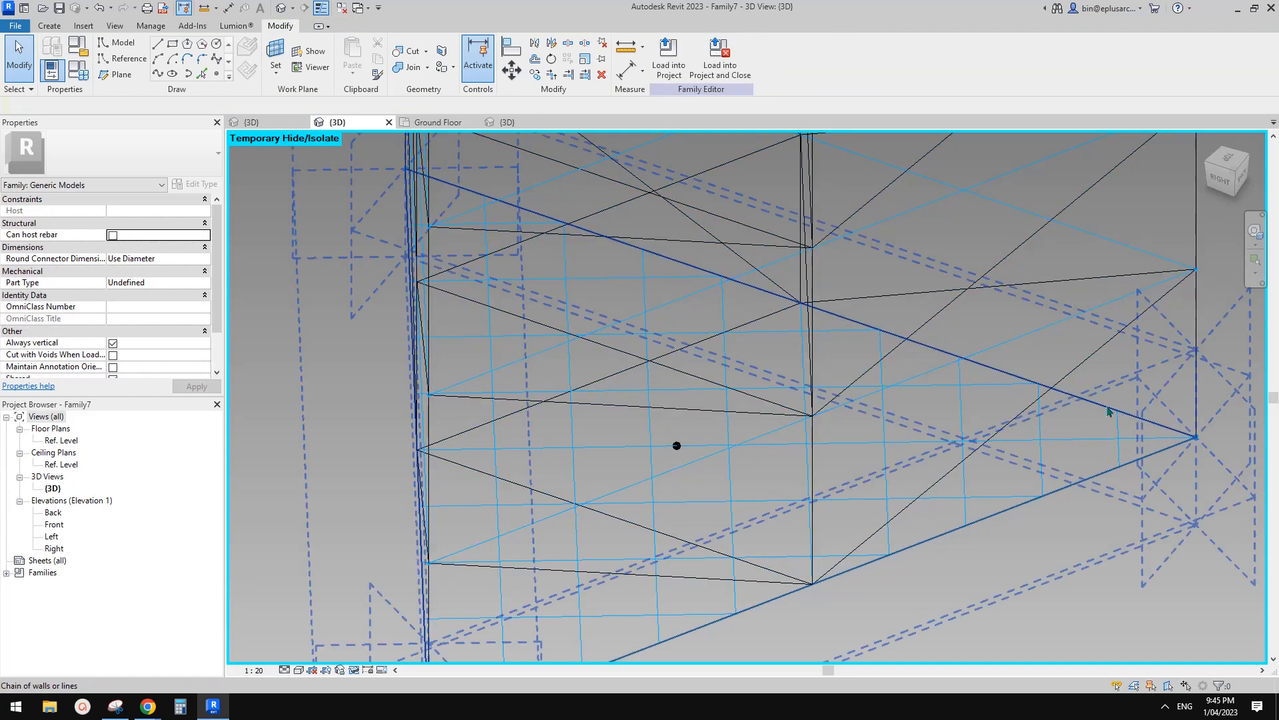
pyautogui.click(1108, 411)
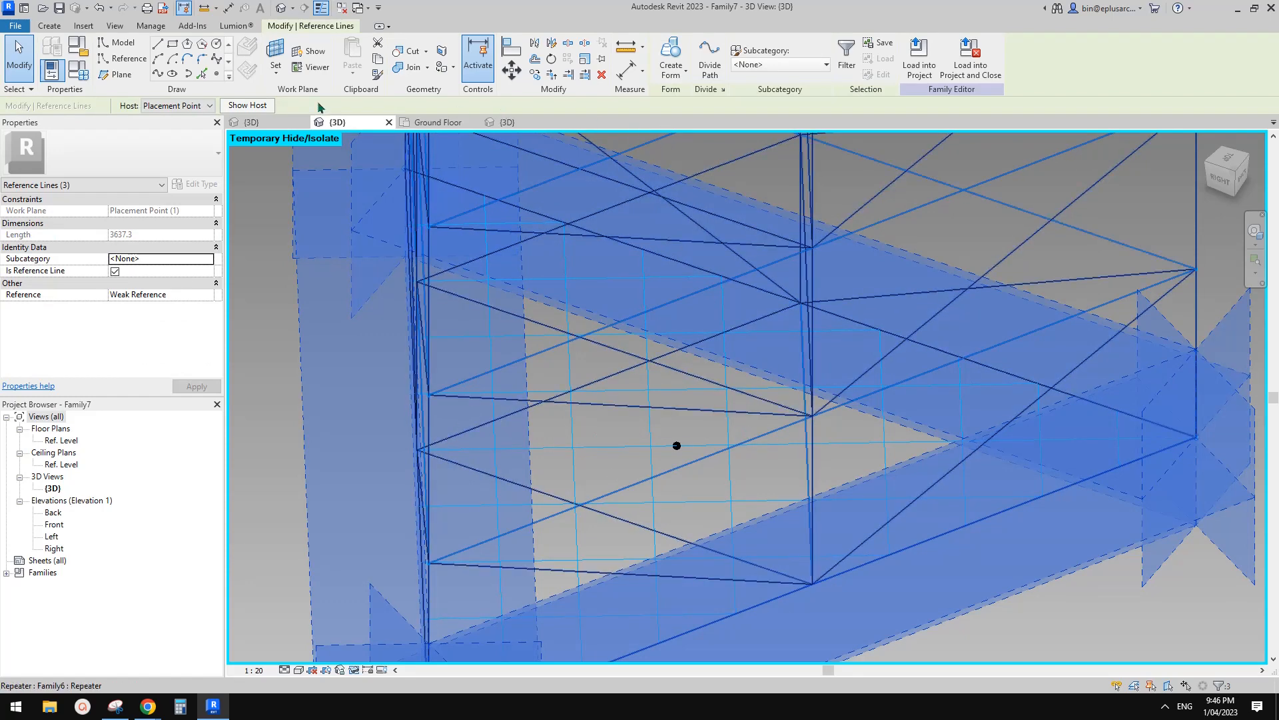
pyautogui.click(187, 106)
pyautogui.click(157, 129)
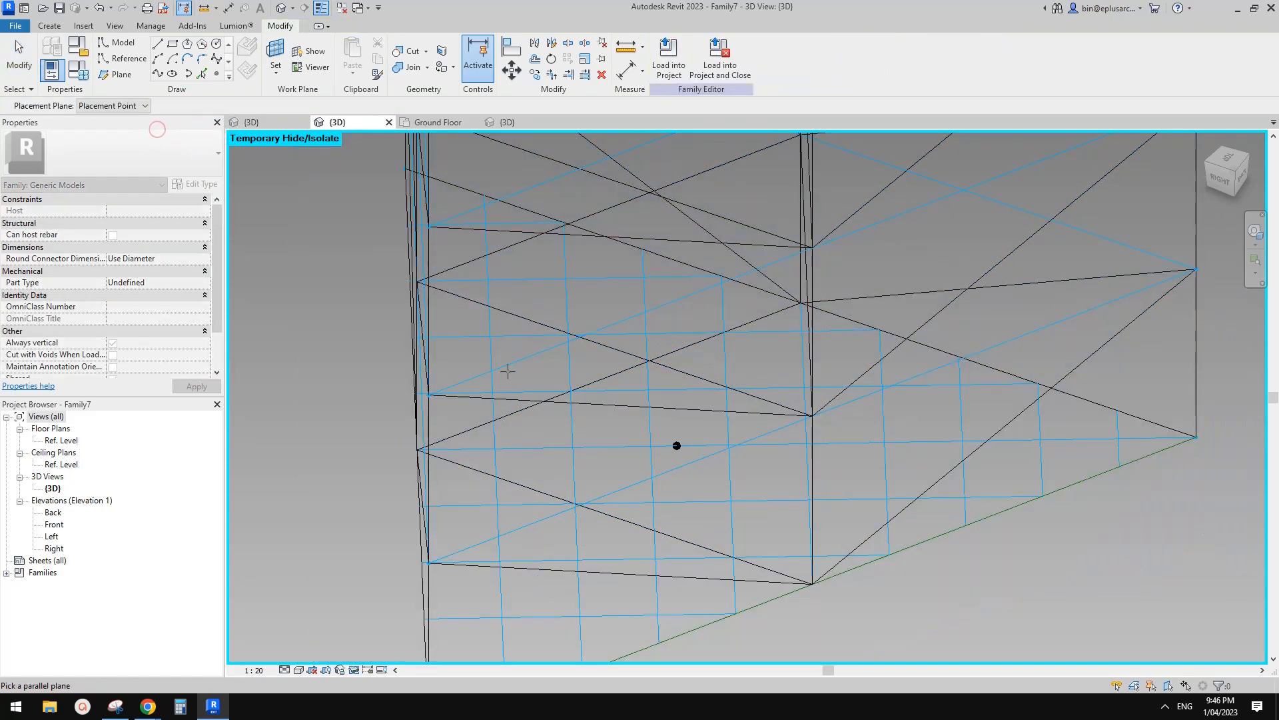
pyautogui.click(677, 445)
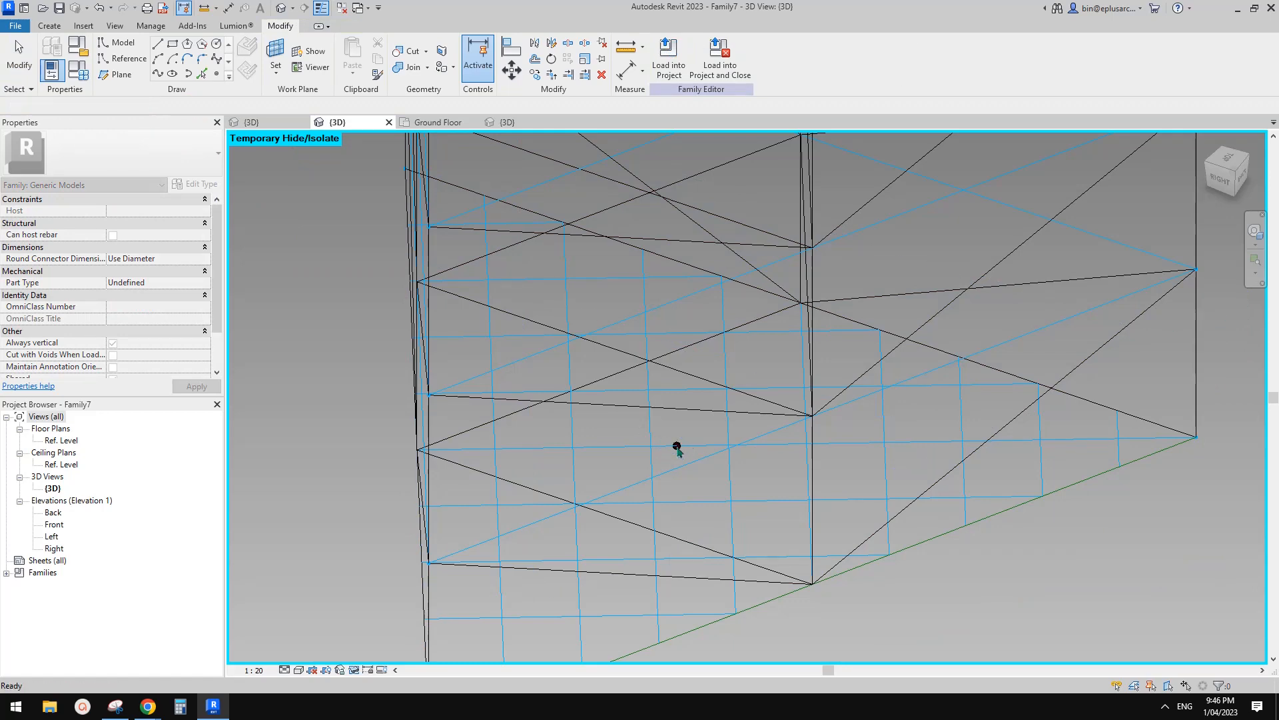
# Link the base reference point's Rotation Angle to parameter a.
pyautogui.scroll(-3, 707, 338)
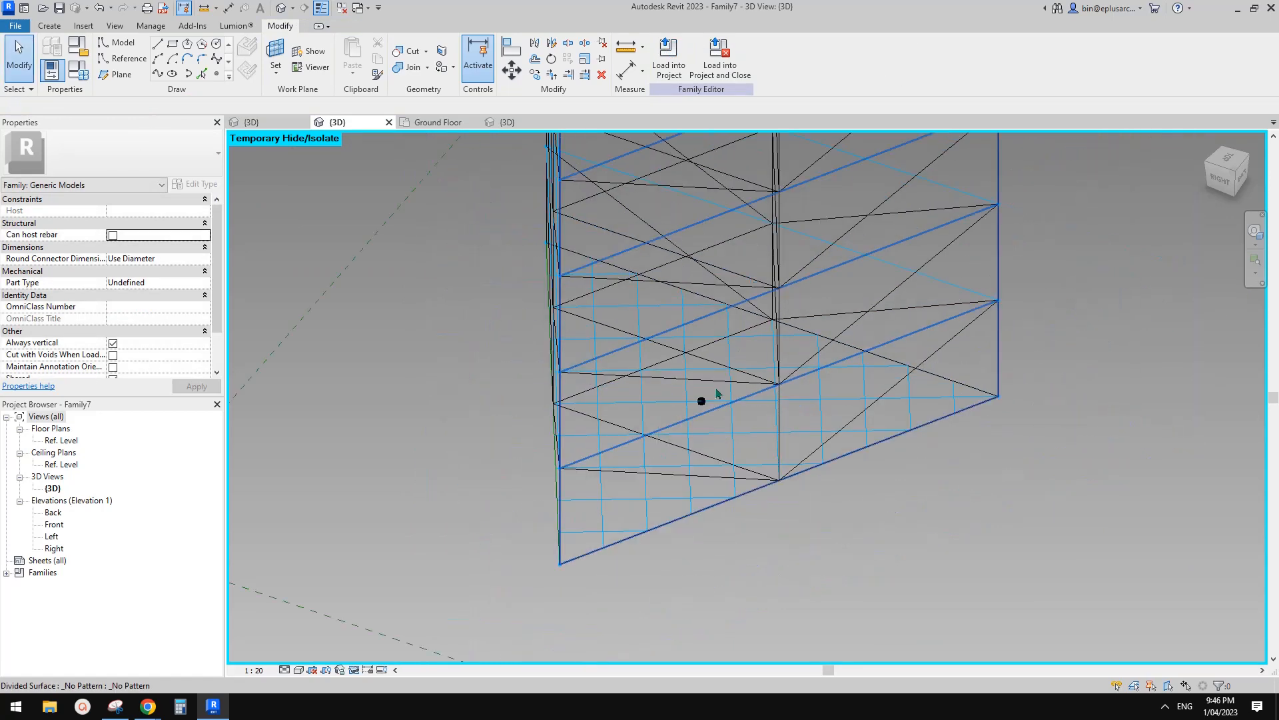
pyautogui.click(701, 402)
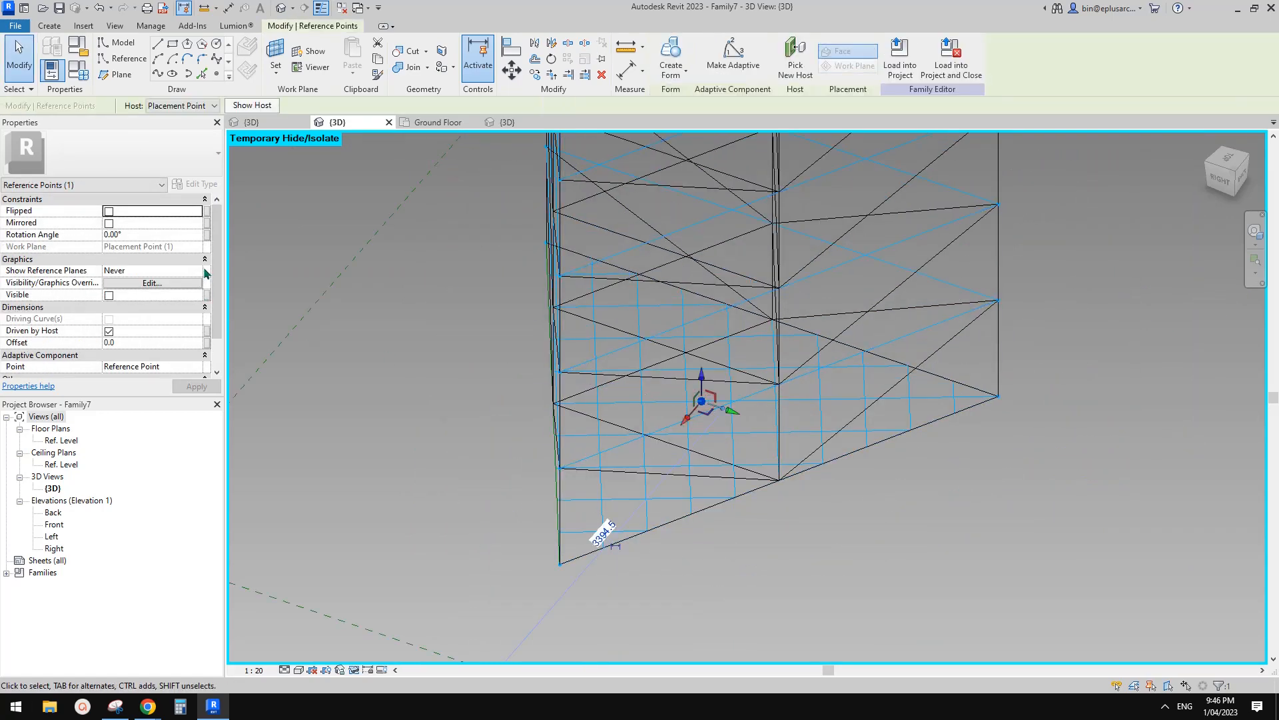
pyautogui.click(206, 235)
pyautogui.click(260, 262)
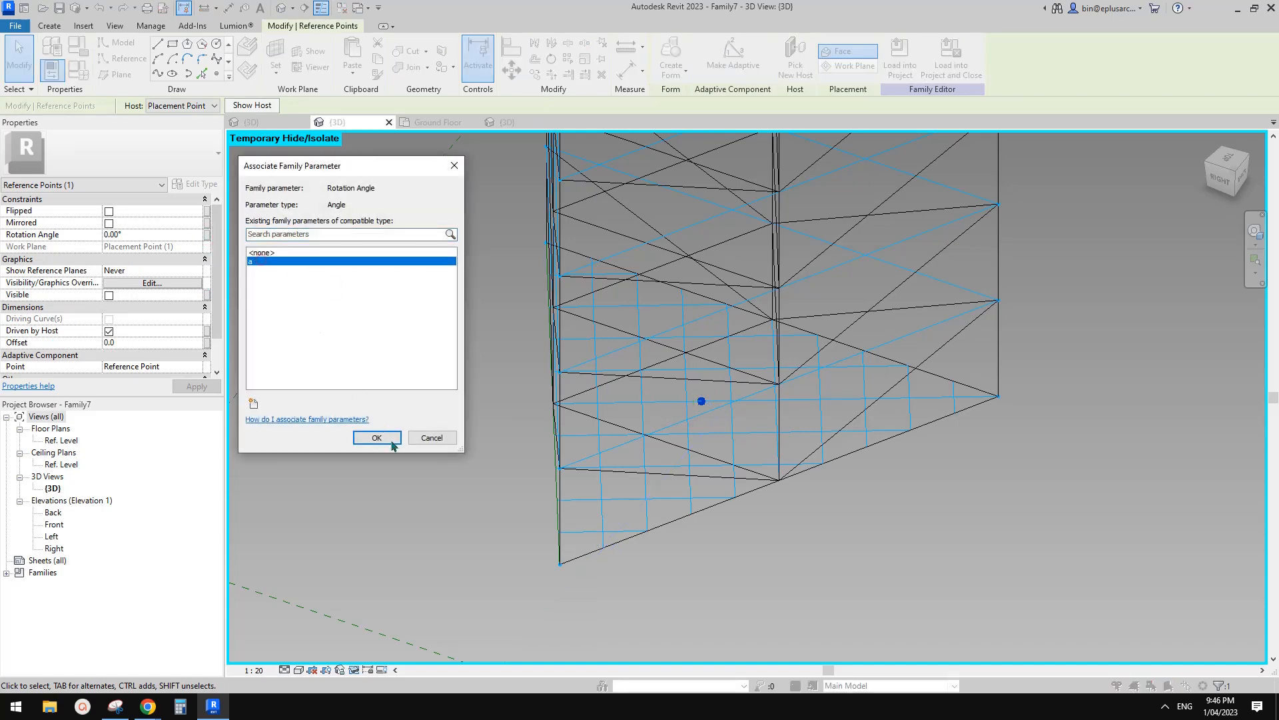
pyautogui.click(384, 435)
pyautogui.scroll(-2, 559, 423)
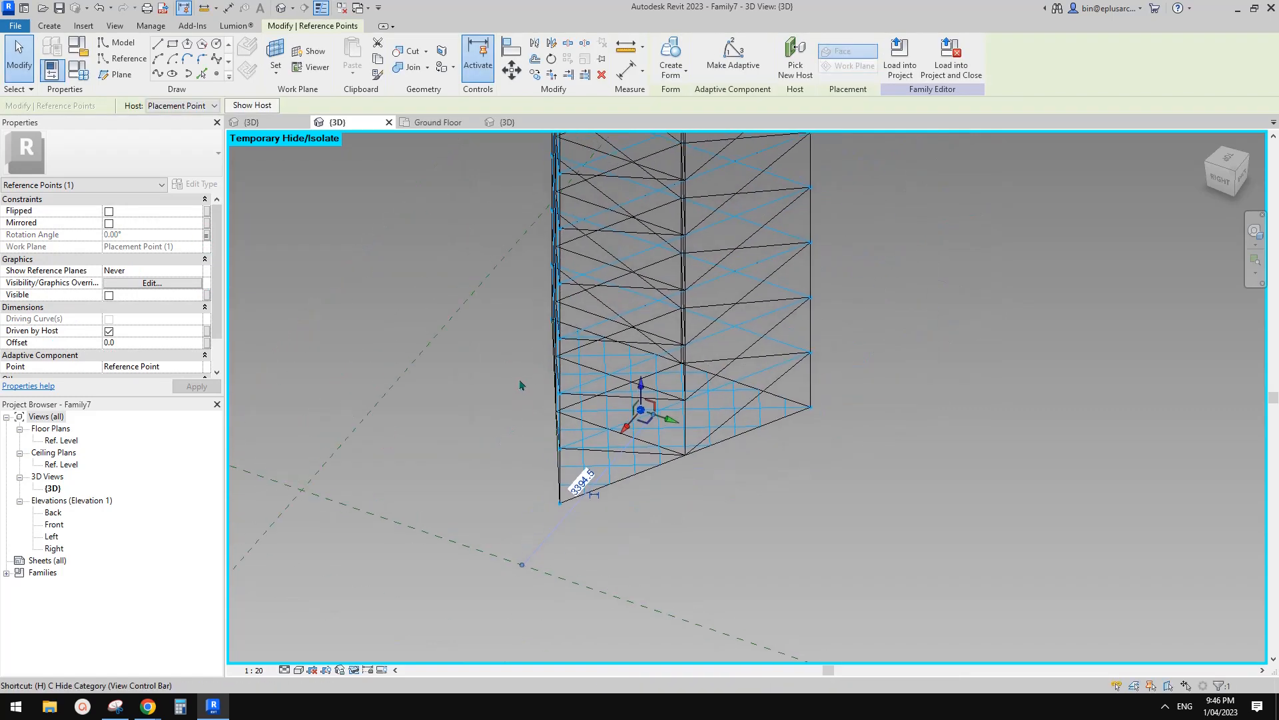
pyautogui.click(523, 384)
pyautogui.scroll(-5, 522, 385)
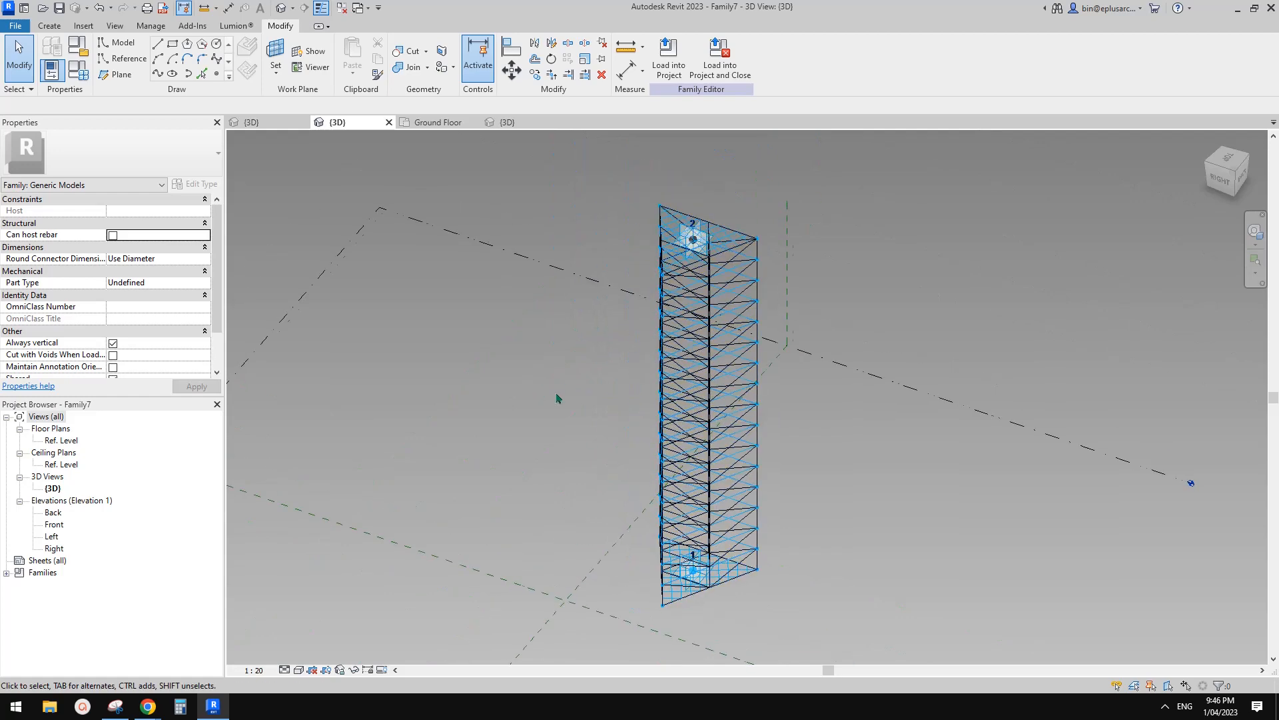
pyautogui.moveTo(660, 300); pyautogui.dragTo(833, 301, button='middle')
# Set a to 45° in Family Types, apply it, and start Load into Project.
pyautogui.click(78, 69)
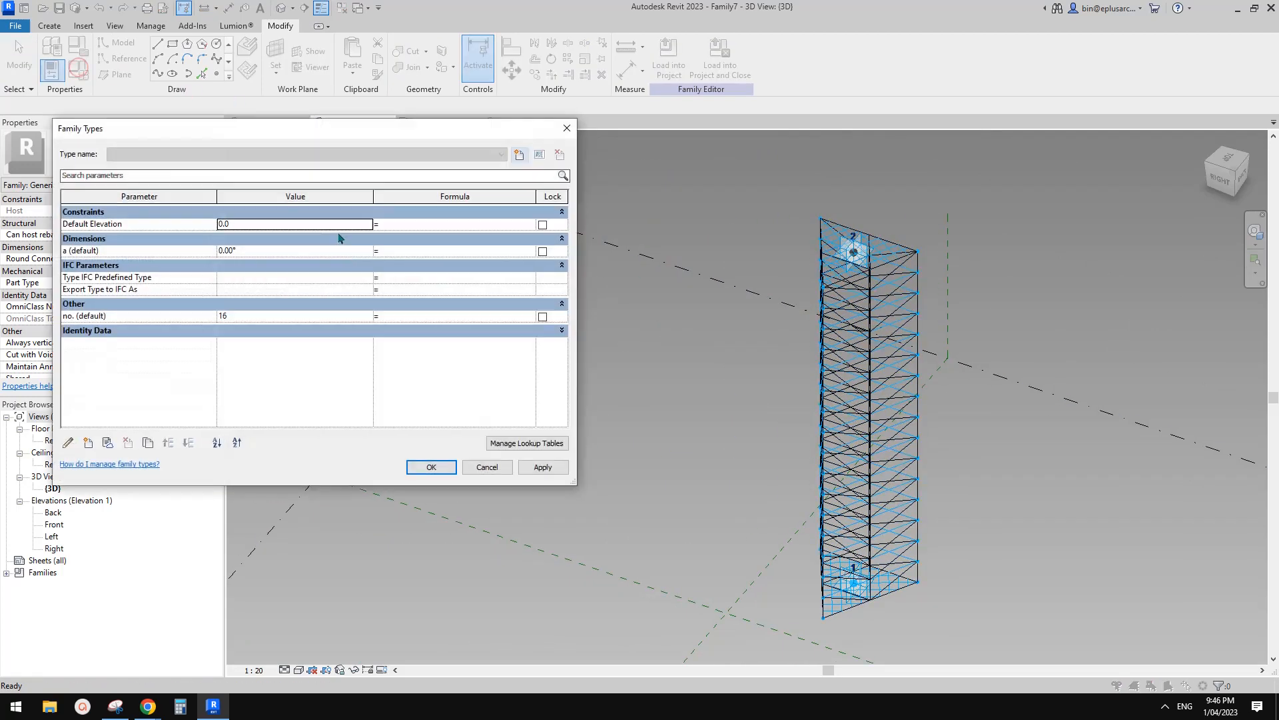
pyautogui.click(274, 252)
pyautogui.write('45')
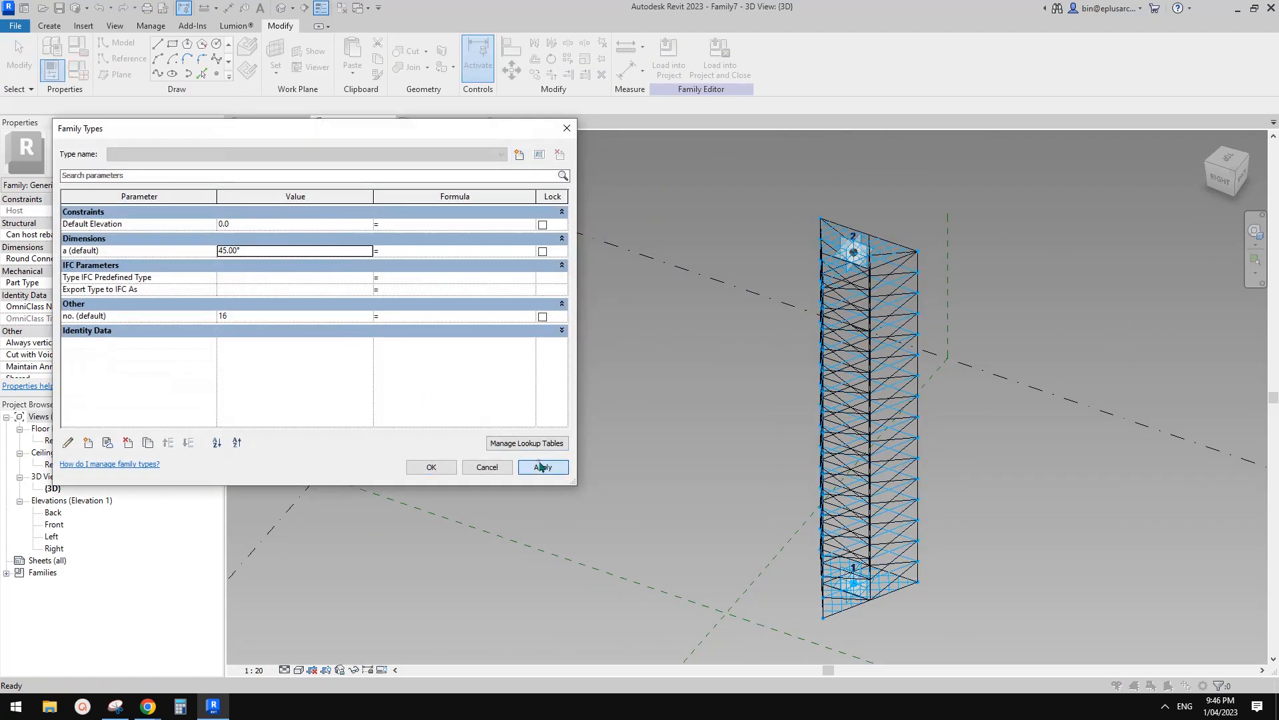
pyautogui.click(541, 465)
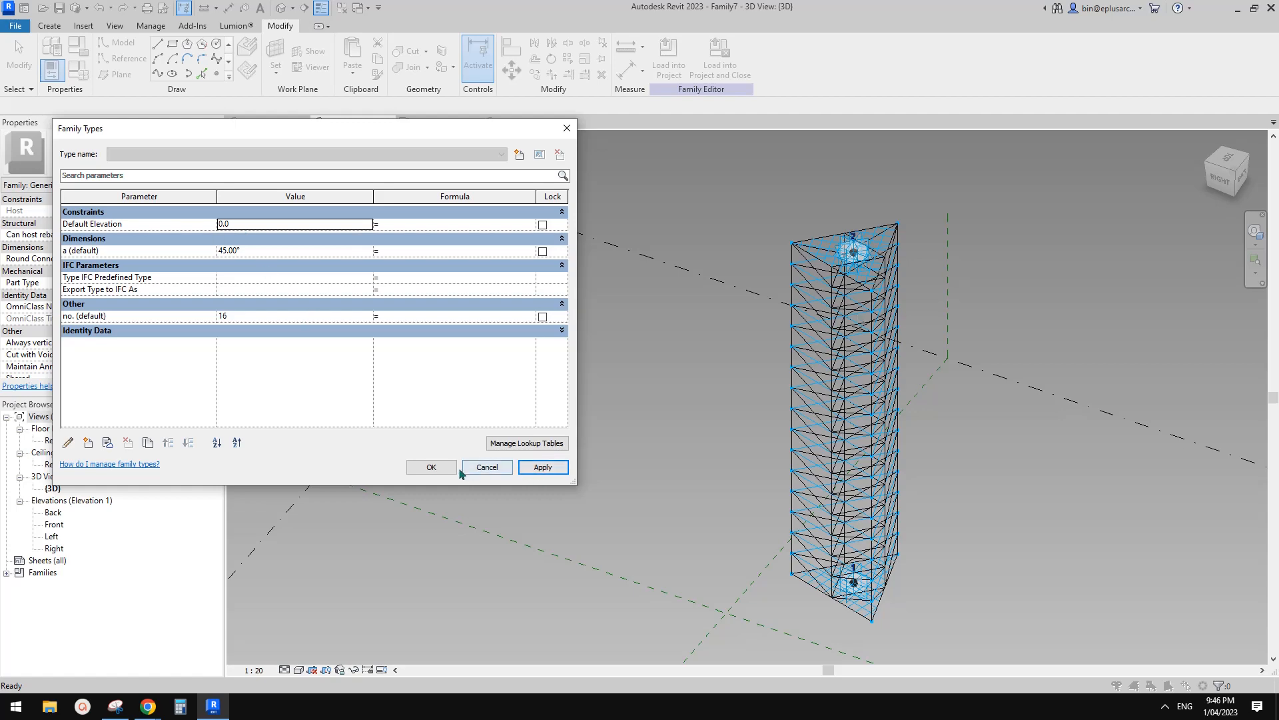
pyautogui.click(432, 466)
pyautogui.click(664, 59)
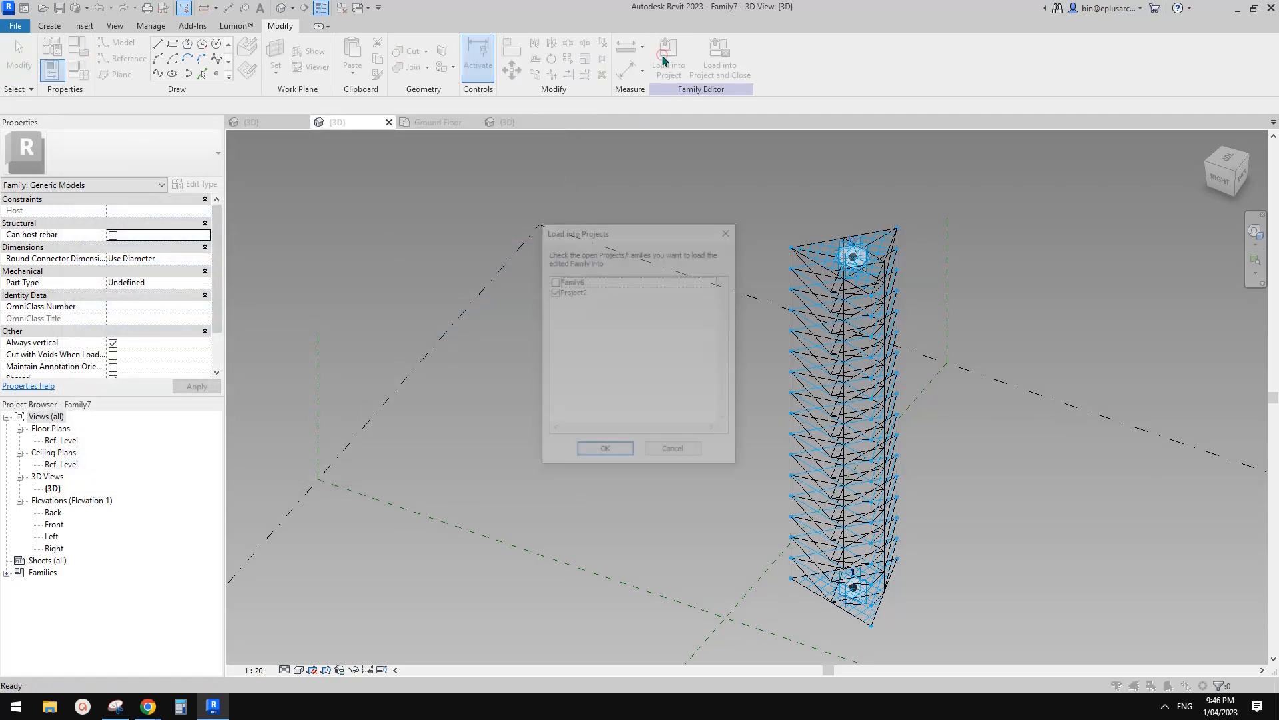
# Load the family into Project2, overwriting the existing version.
pyautogui.click(609, 453)
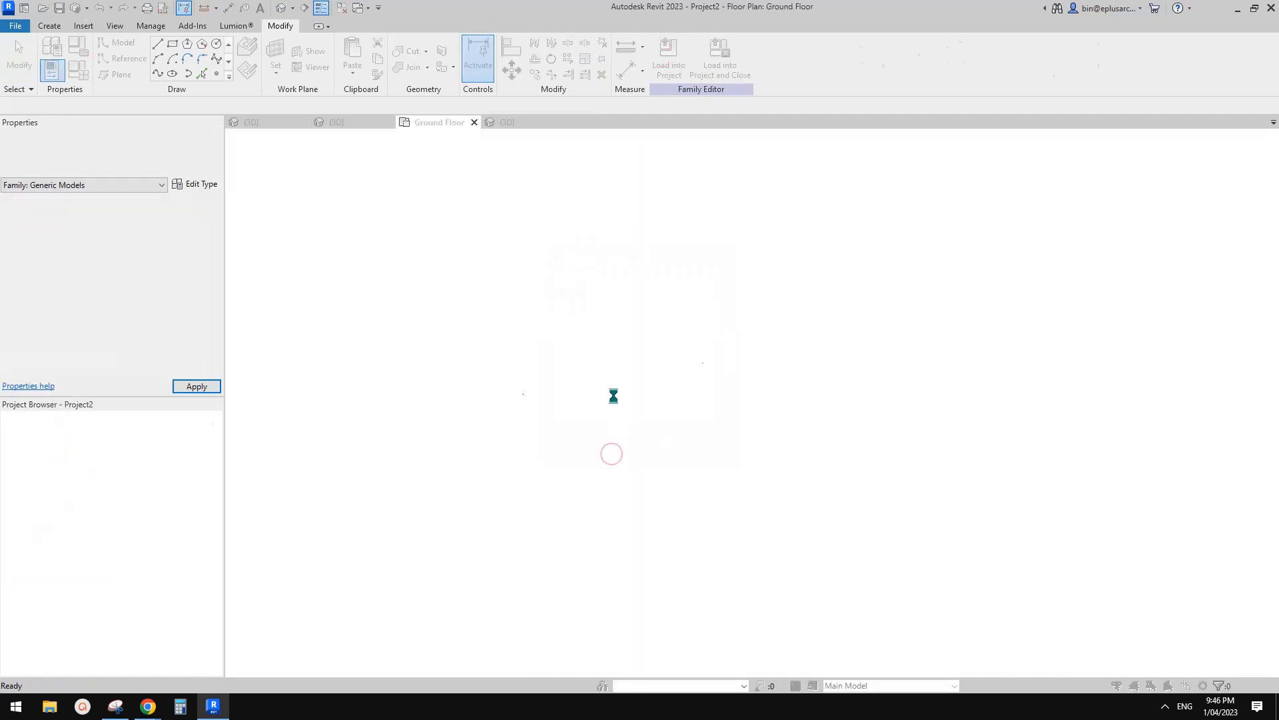
pyautogui.click(576, 308)
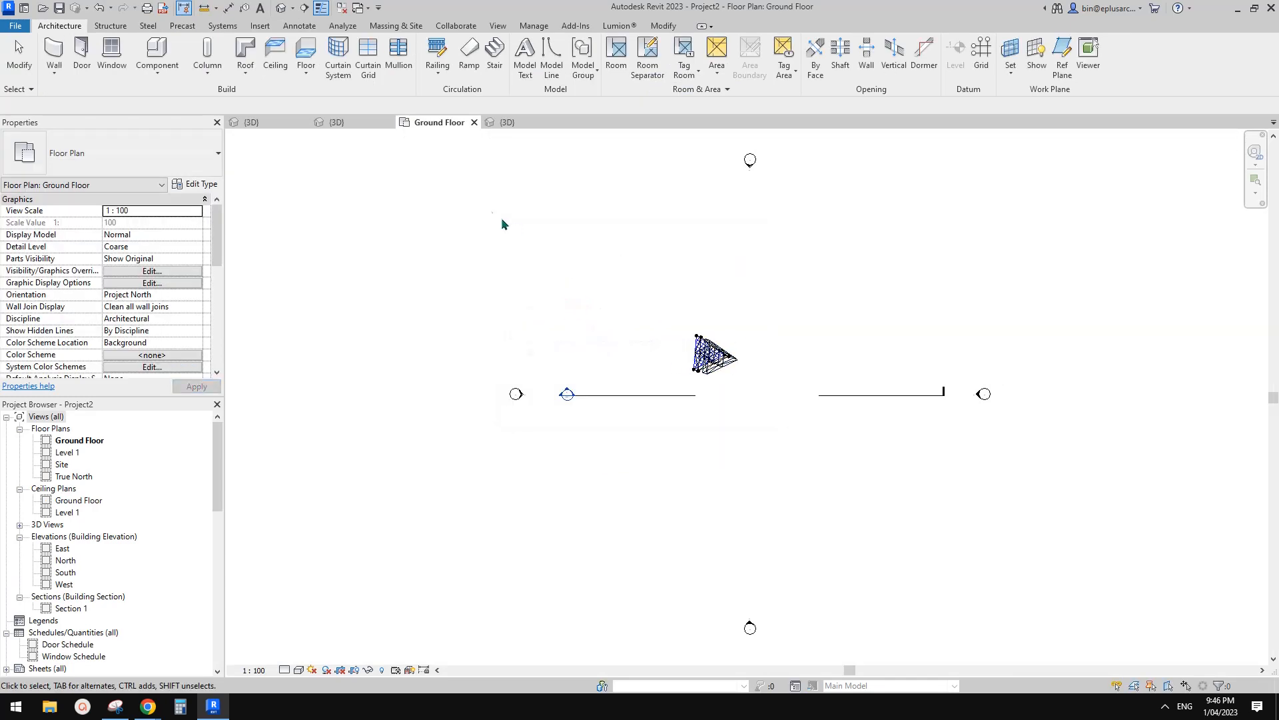
pyautogui.click(280, 8)
# Orbit around the placed tower in the 3D view and select the whole tower to edit no. to 24.
pyautogui.click(733, 353)
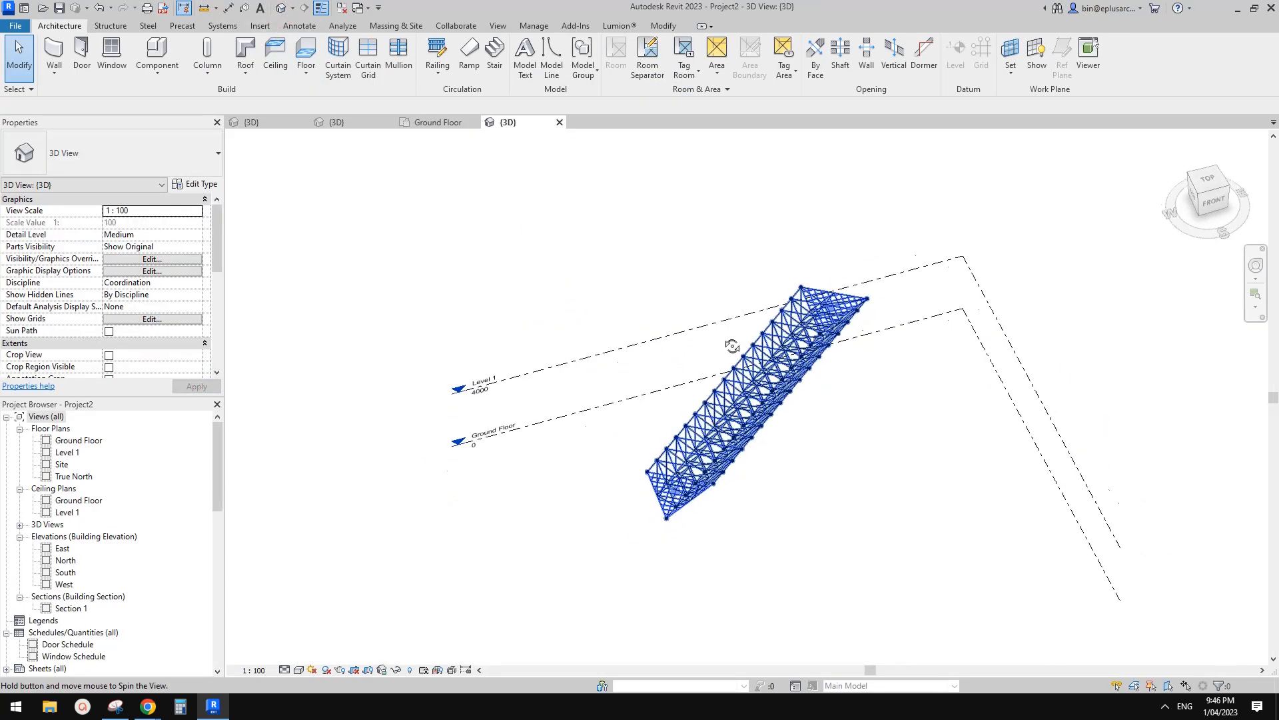
pyautogui.keyDown('shift'); pyautogui.moveTo(733, 353); pyautogui.dragTo(770, 388, button='middle'); pyautogui.keyUp('shift')
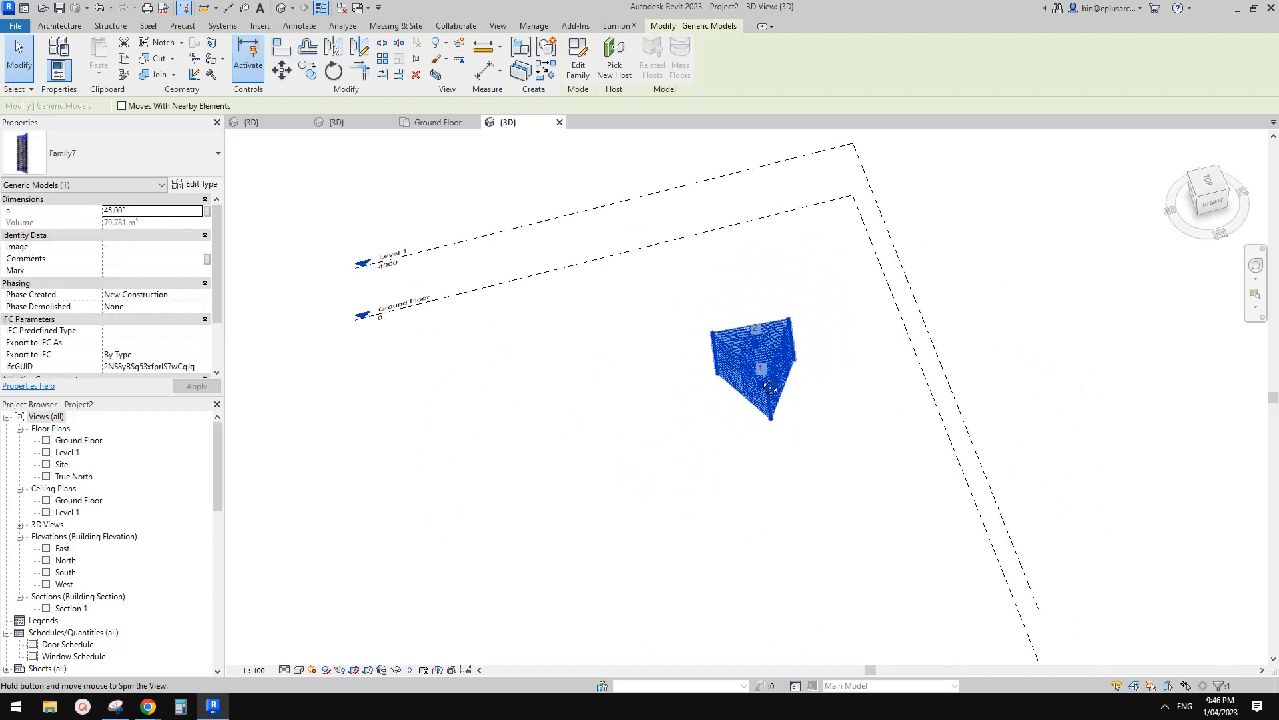
pyautogui.press('Escape')
pyautogui.click(757, 330)
pyautogui.keyDown('shift'); pyautogui.moveTo(757, 330); pyautogui.dragTo(919, 300, button='middle'); pyautogui.keyUp('shift')
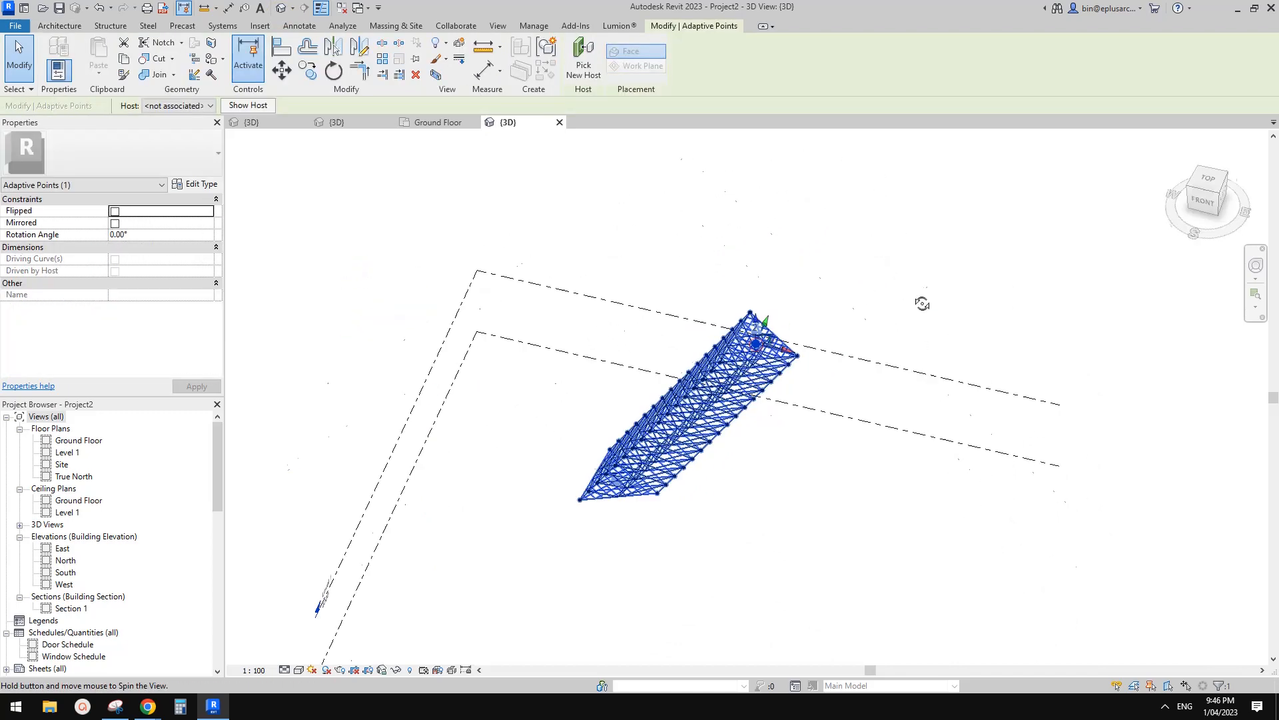
pyautogui.keyDown('shift'); pyautogui.moveTo(842, 286); pyautogui.dragTo(814, 292, button='middle'); pyautogui.keyUp('shift')
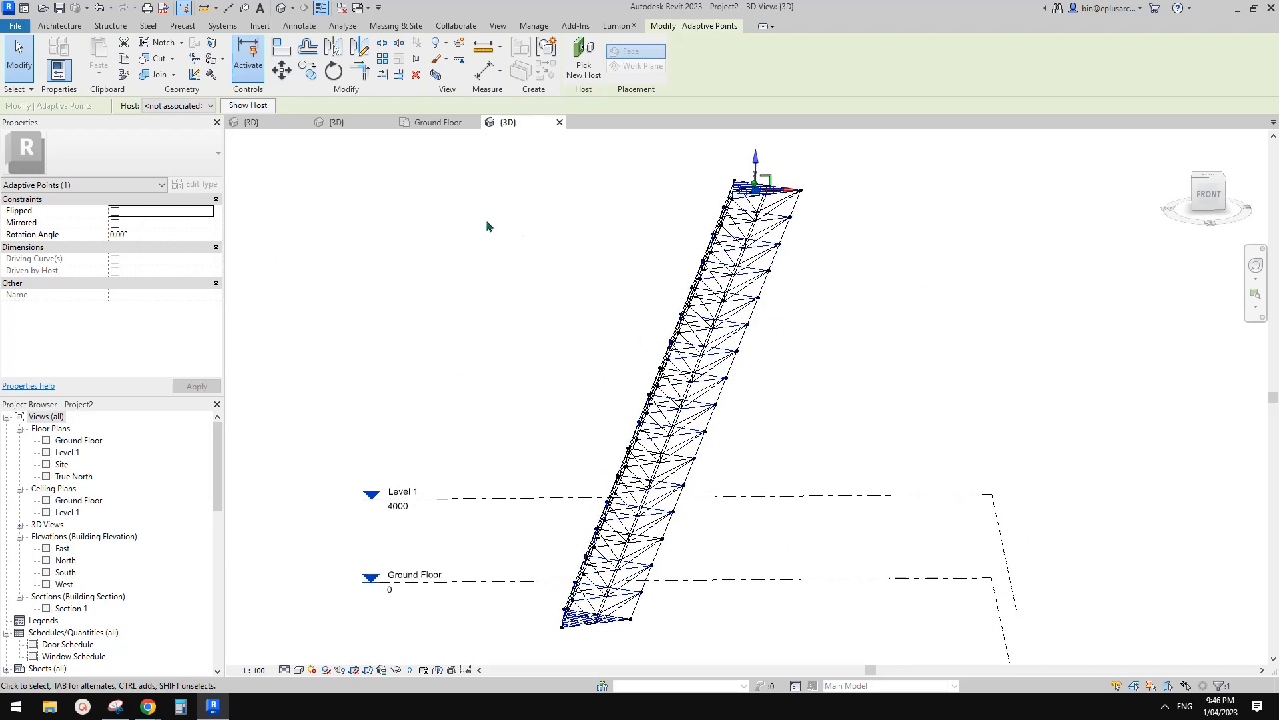
pyautogui.scroll(1, 727, 243)
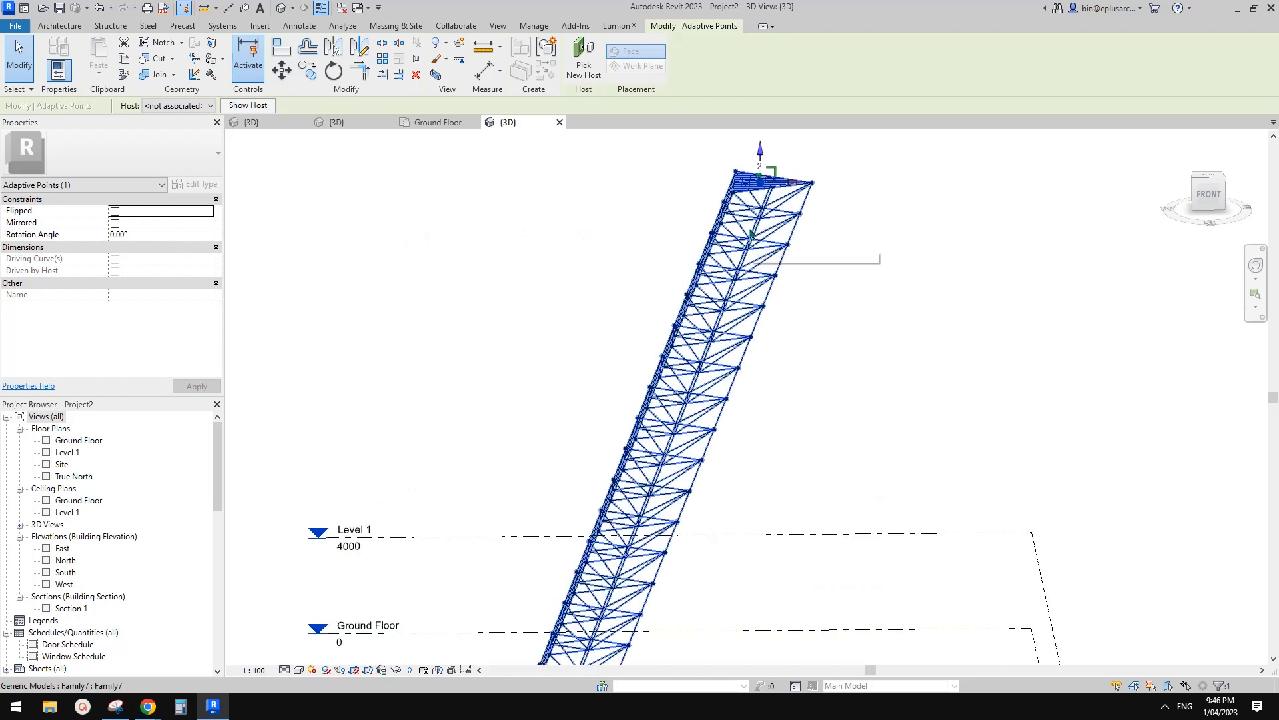
pyautogui.click(751, 233)
pyautogui.scroll(-2, 138, 241)
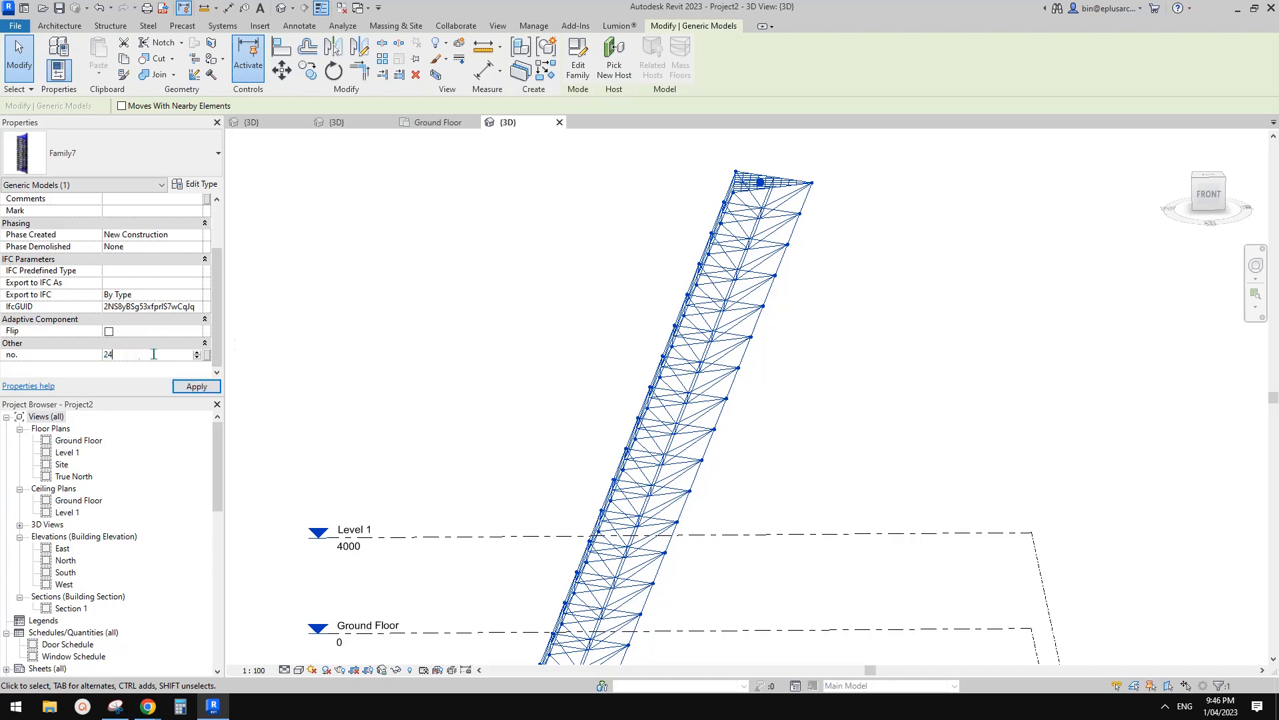
# From the top view, change the tower's angle a to 30° and view it beside the levels.
pyautogui.keyDown('shift'); pyautogui.moveTo(731, 217); pyautogui.dragTo(728, 433, button='middle'); pyautogui.keyUp('shift')
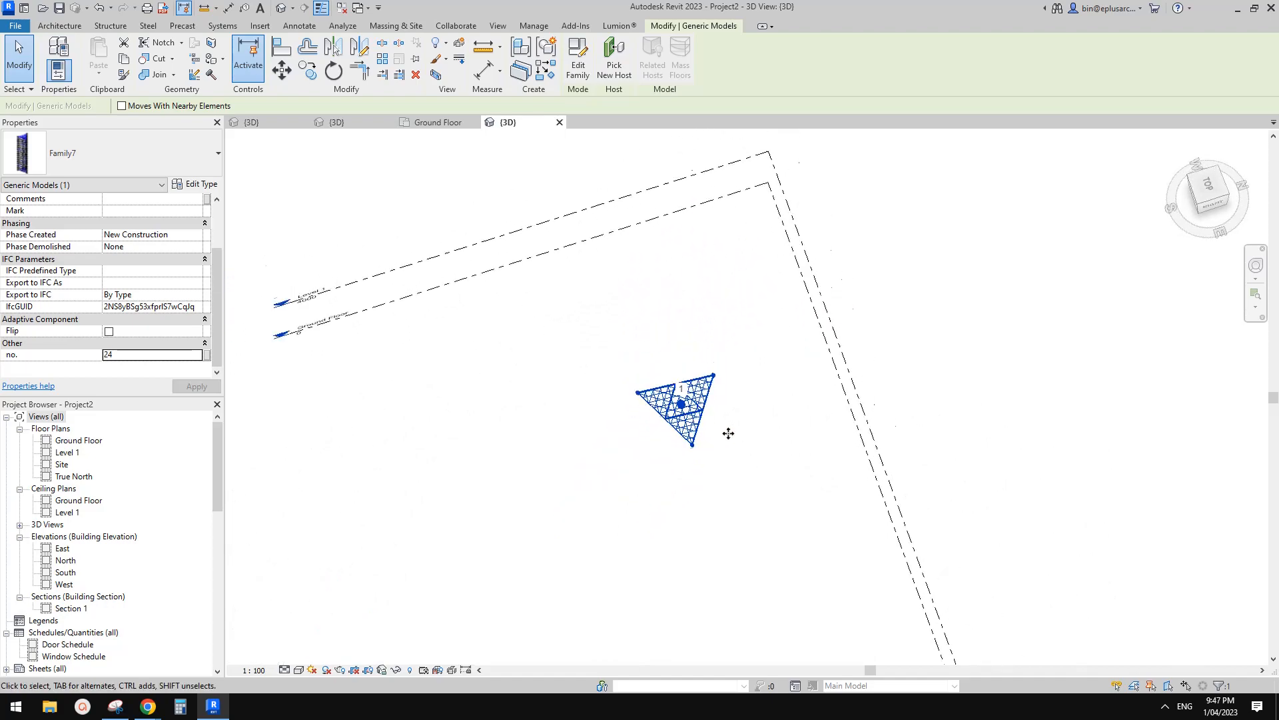
pyautogui.click(1207, 186)
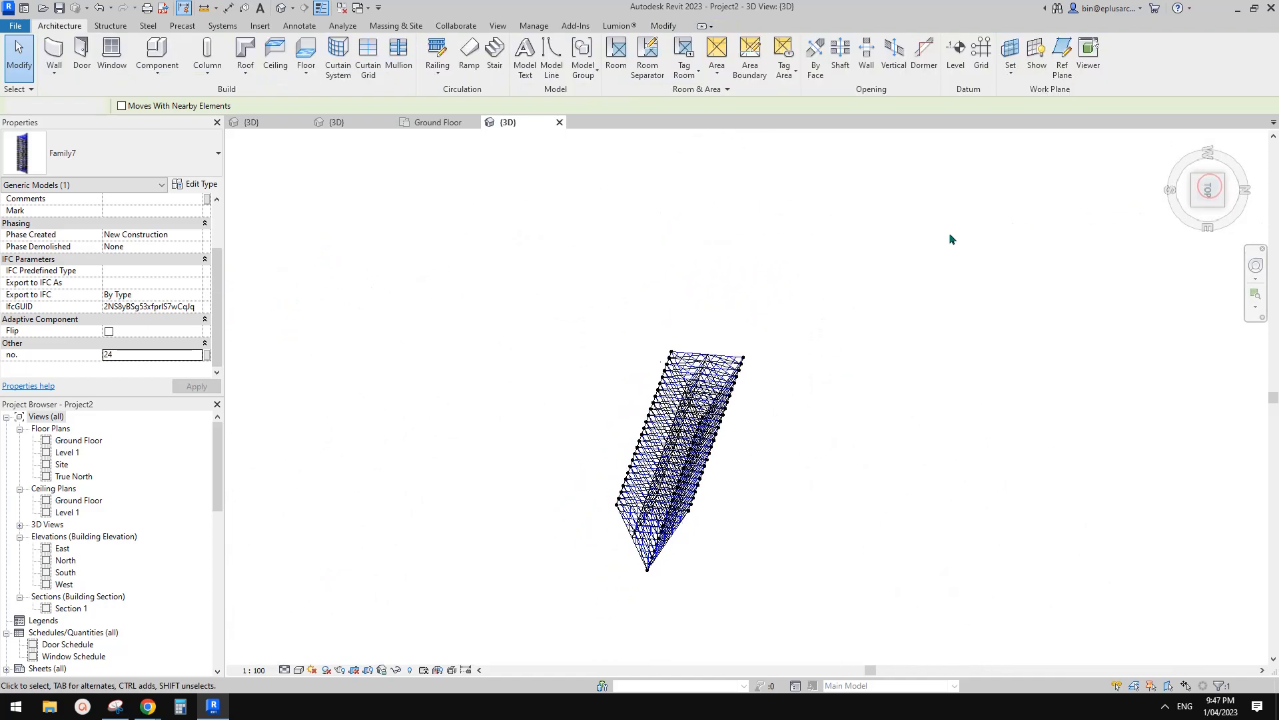
pyautogui.click(779, 318)
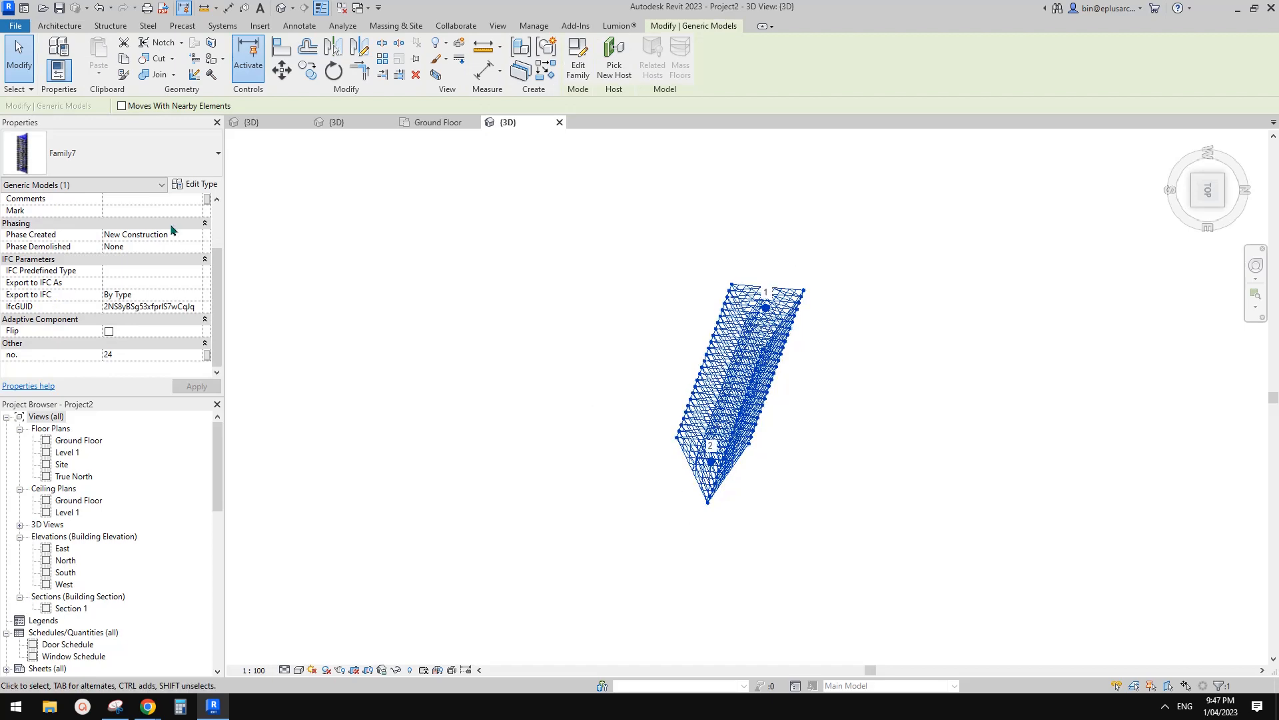
pyautogui.scroll(3, 175, 282)
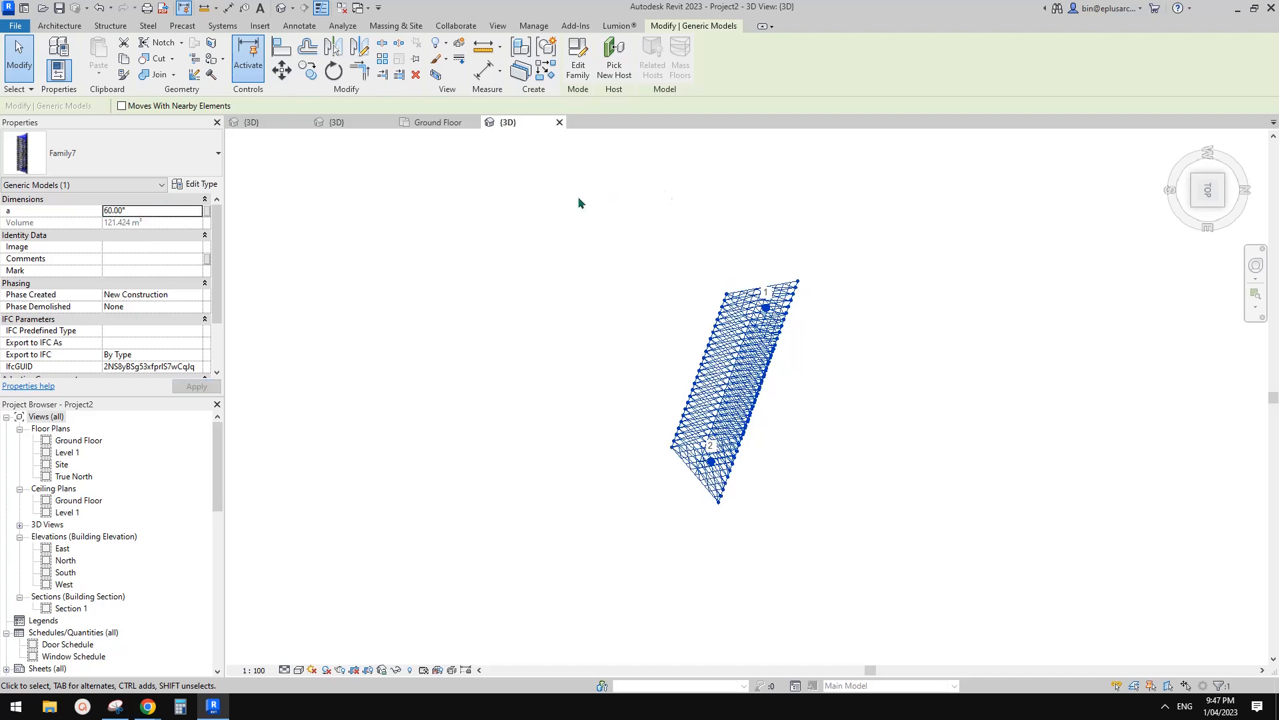
pyautogui.write('0')
pyautogui.press('Return')
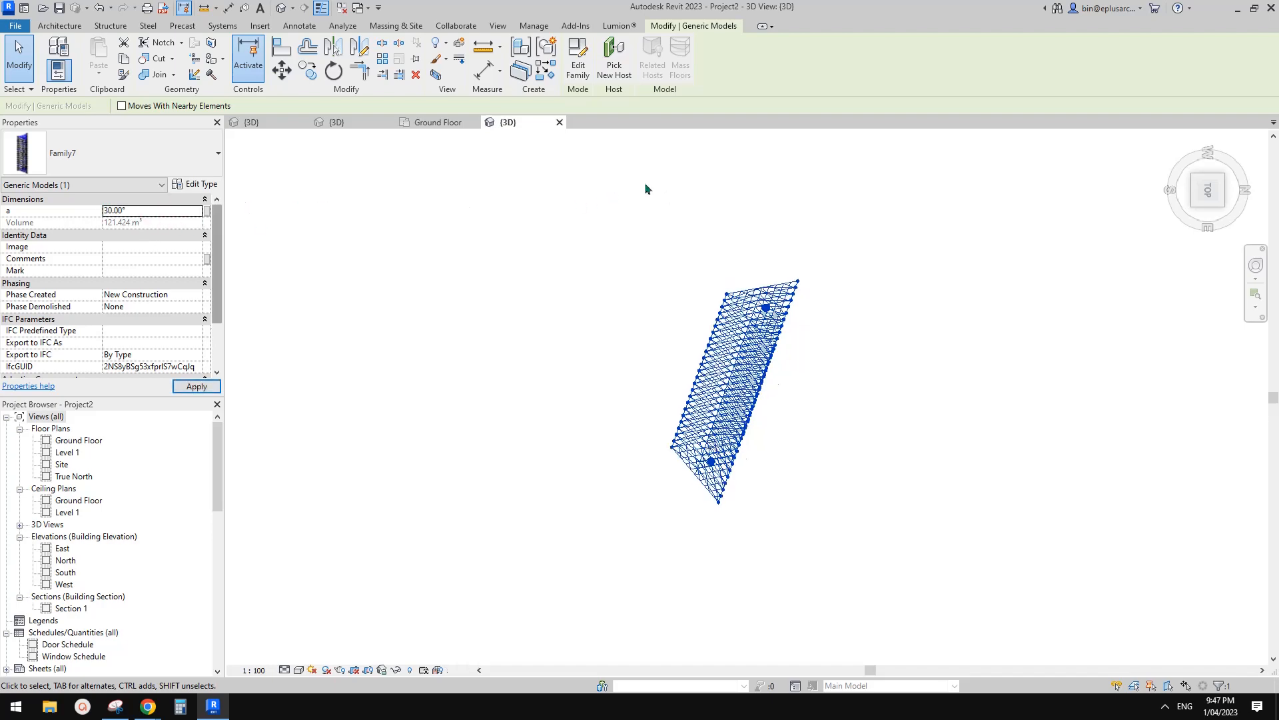
pyautogui.click(875, 407)
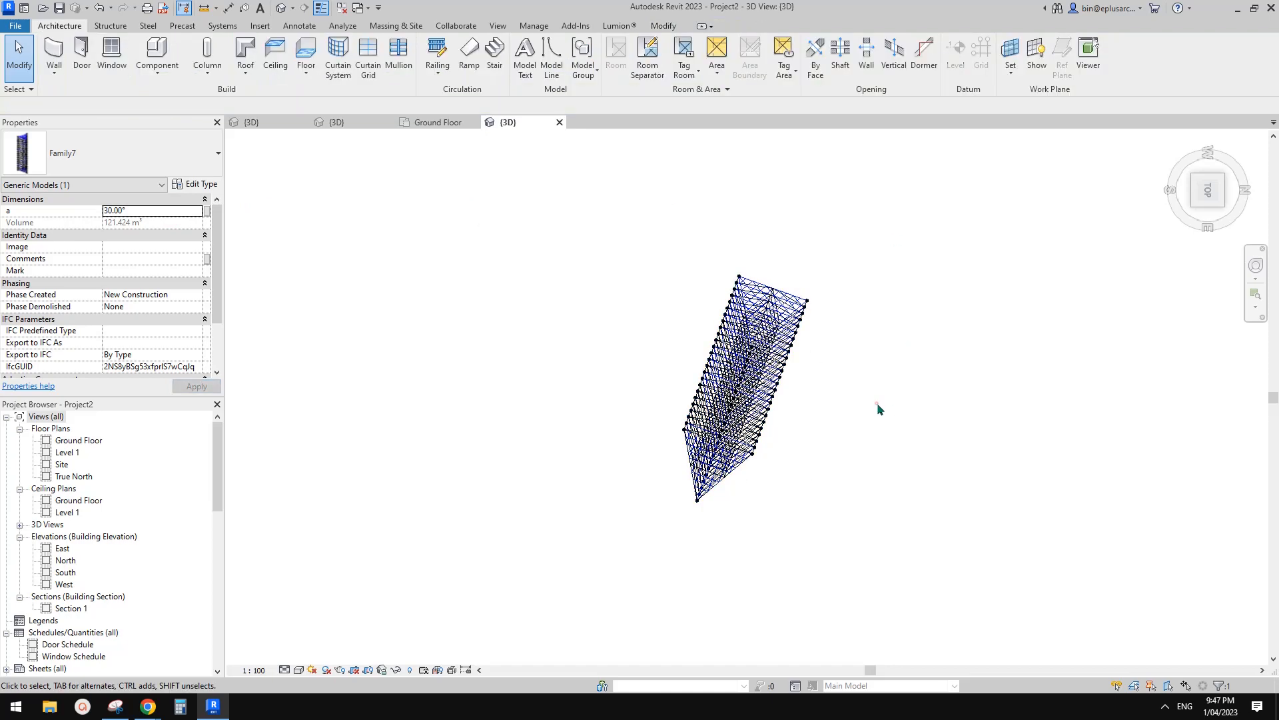
pyautogui.click(753, 381)
pyautogui.keyDown('shift'); pyautogui.moveTo(726, 428); pyautogui.dragTo(737, 494, button='middle'); pyautogui.keyUp('shift')
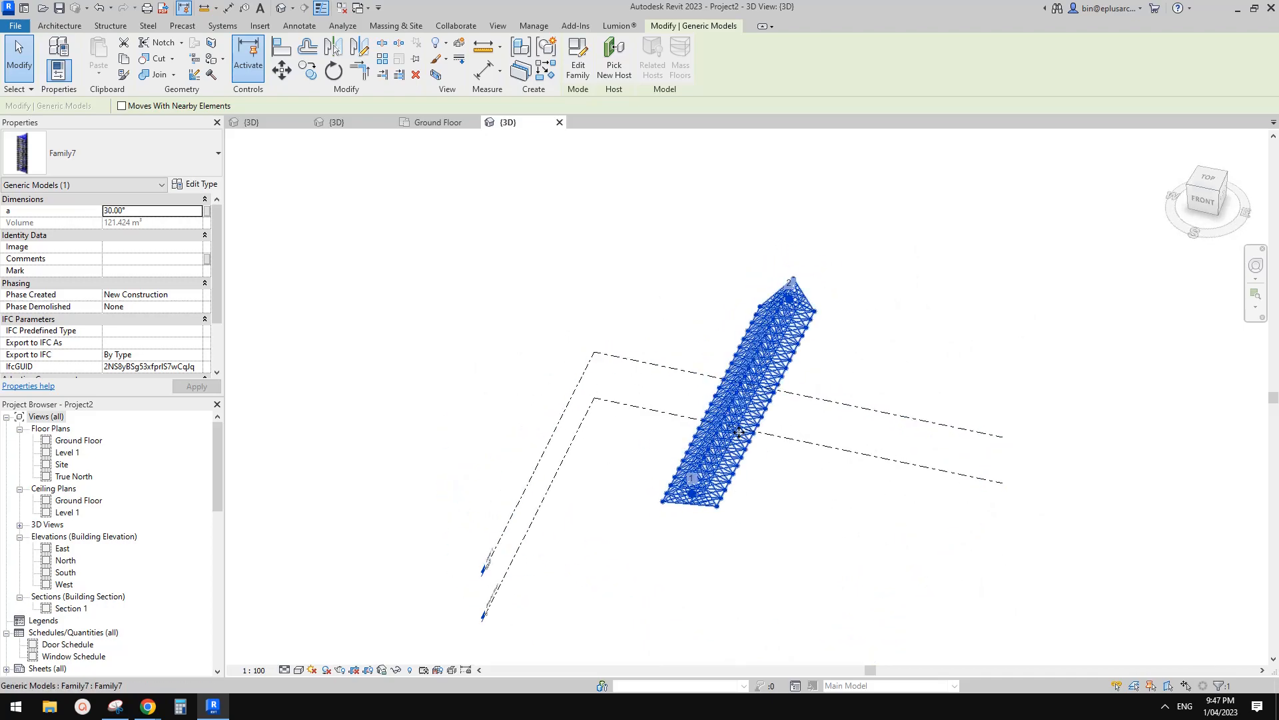
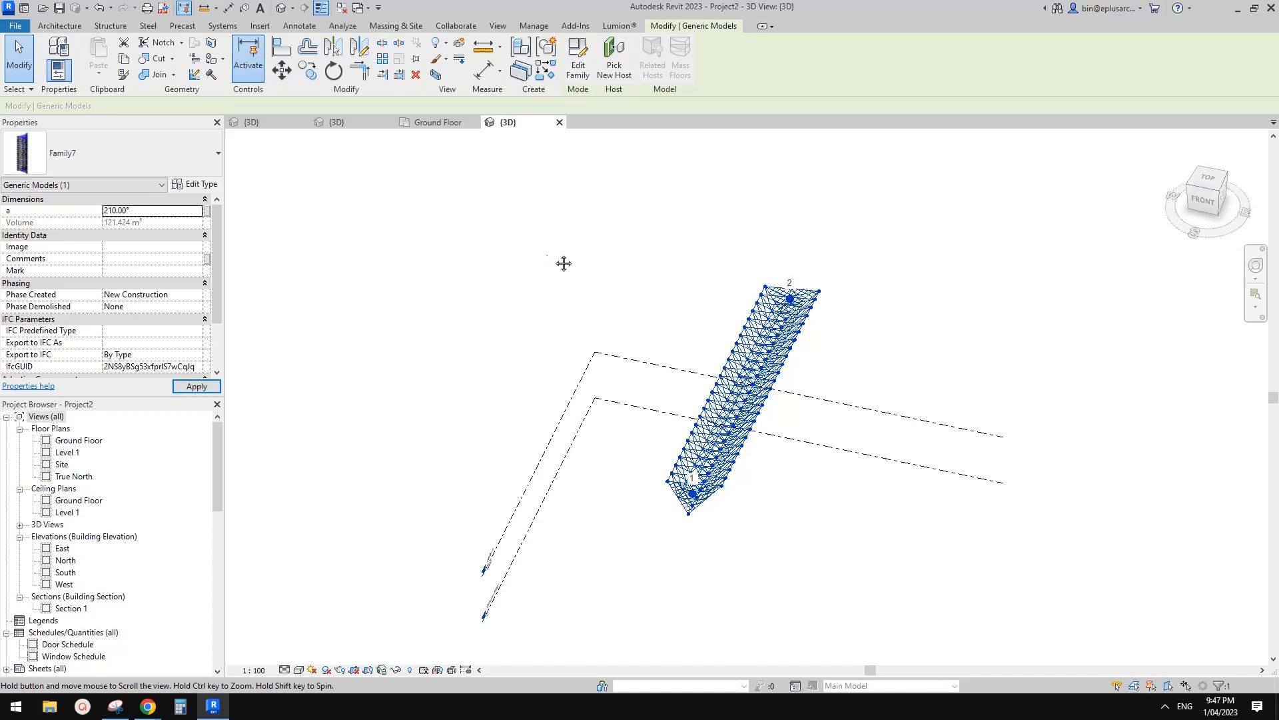
# Orbit and deselect the tilted tower, then check the reference tower photo in Google Docs.
pyautogui.keyDown('shift'); pyautogui.moveTo(600, 333); pyautogui.dragTo(662, 527, button='middle'); pyautogui.keyUp('shift')
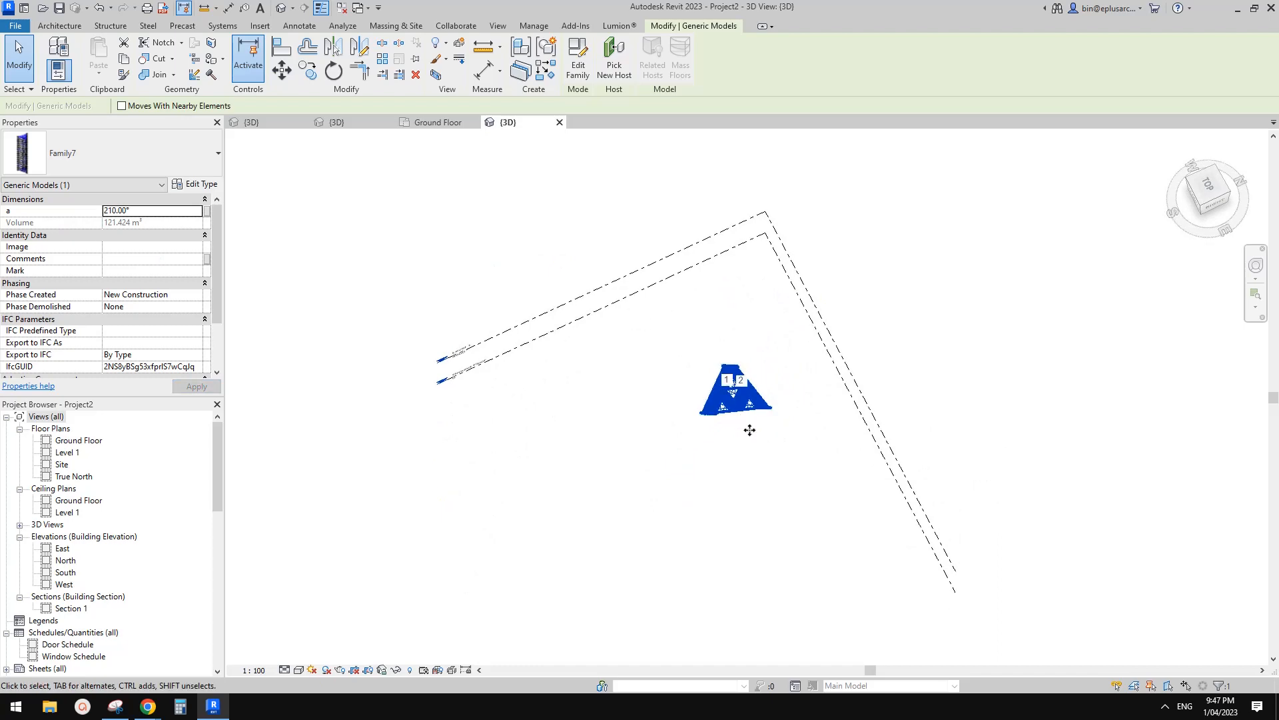
pyautogui.keyDown('shift'); pyautogui.moveTo(748, 431); pyautogui.dragTo(667, 334, button='middle'); pyautogui.keyUp('shift')
pyautogui.click(1014, 326)
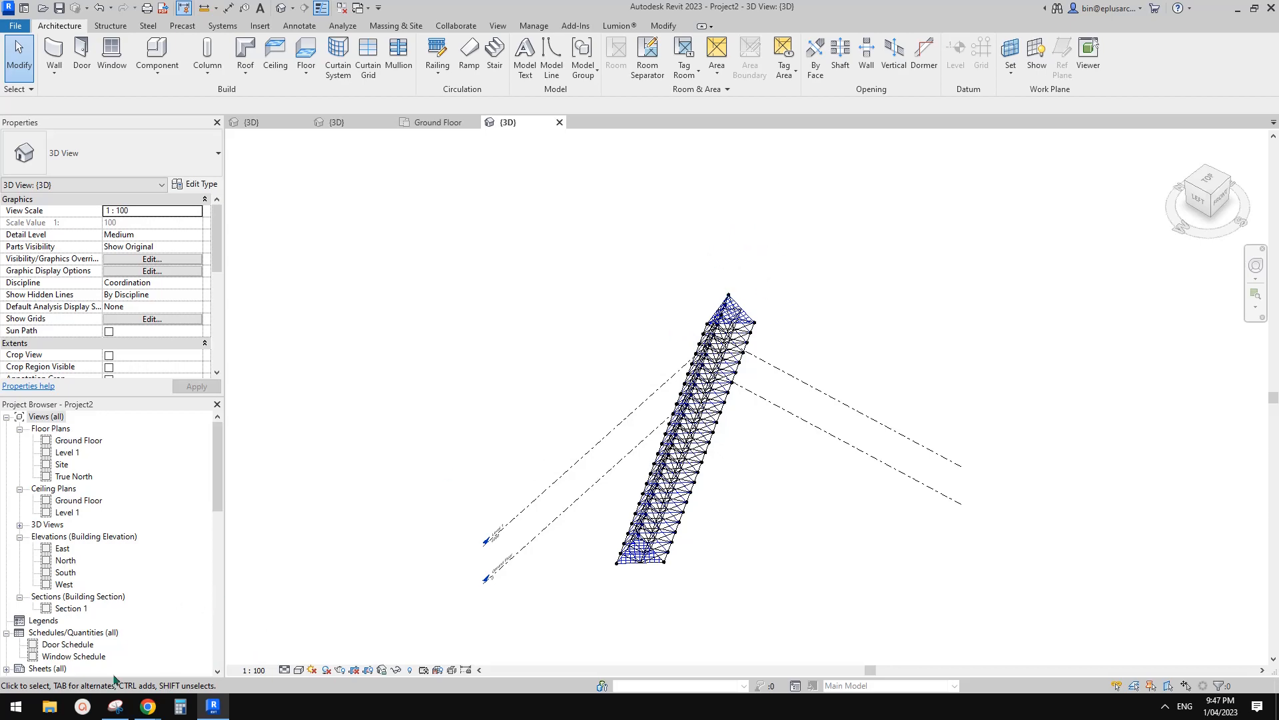
pyautogui.click(219, 658)
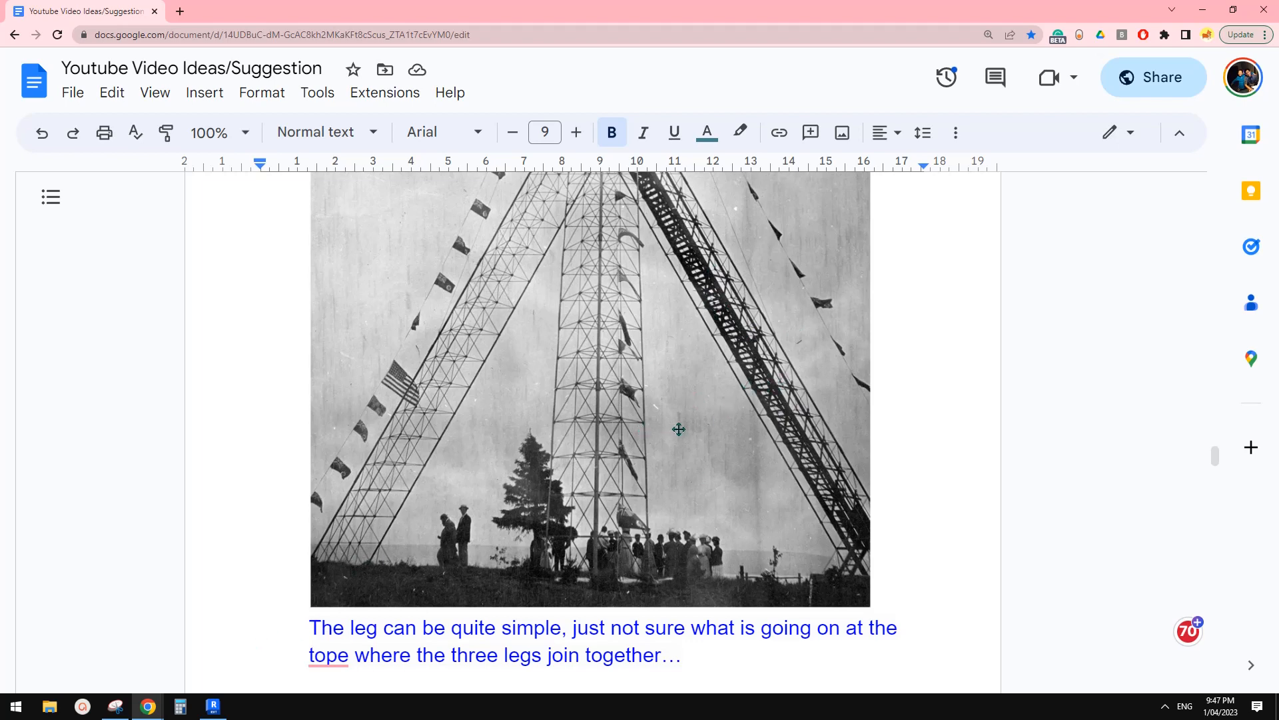
pyautogui.click(222, 714)
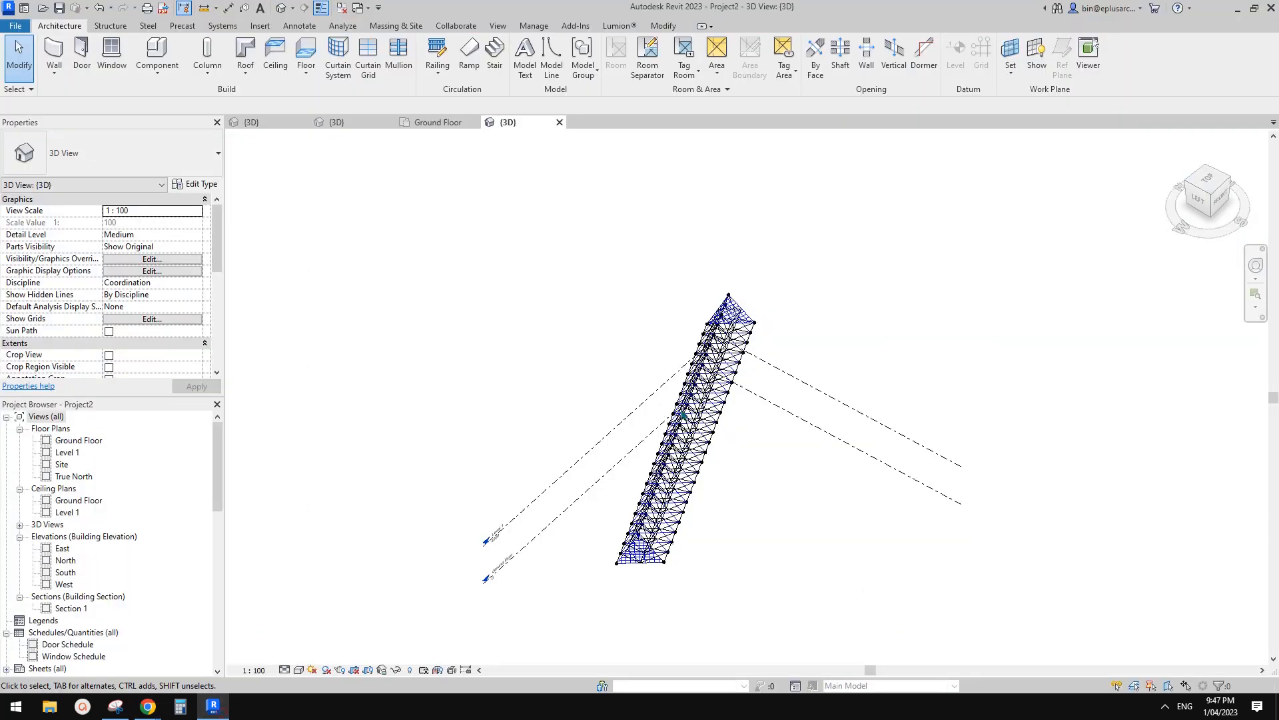
pyautogui.moveTo(719, 430)
pyautogui.mouseDown(button='middle')
pyautogui.moveTo(708, 434)
pyautogui.moveTo(738, 436)
pyautogui.mouseUp(button='middle')
pyautogui.scroll(2, 739, 436)
pyautogui.click(659, 421)
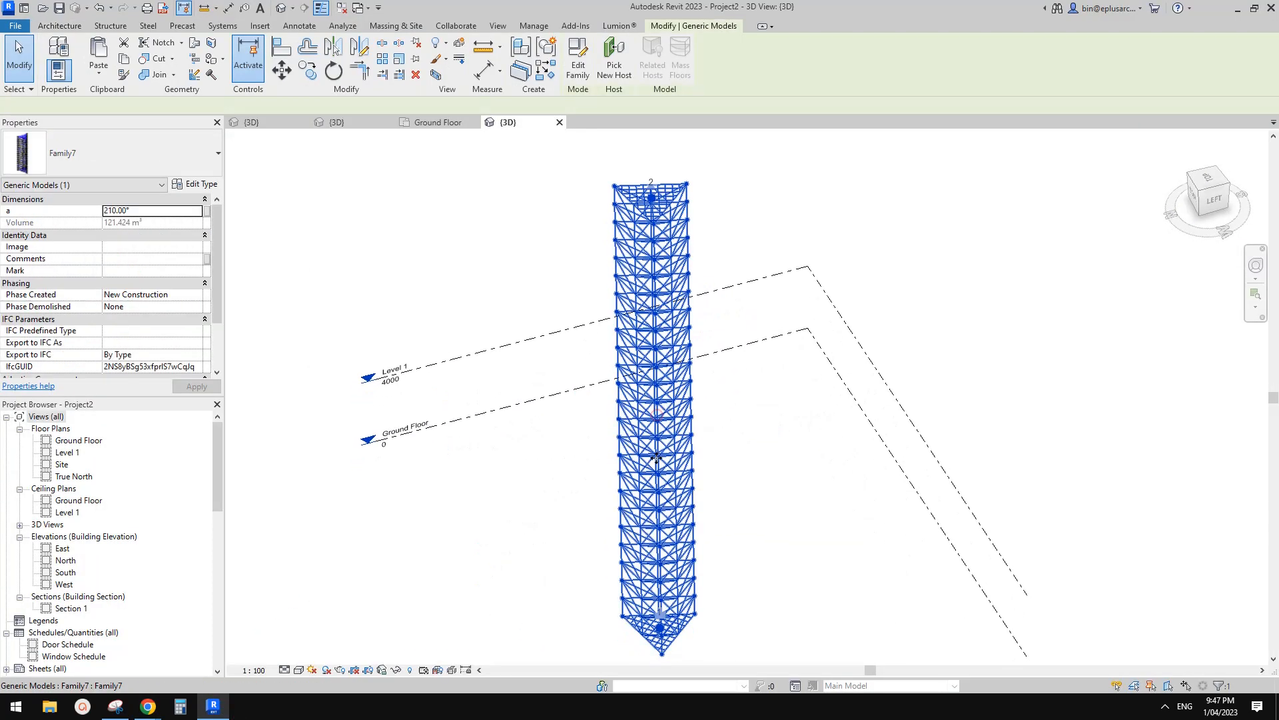
pyautogui.keyDown('shift'); pyautogui.moveTo(659, 421); pyautogui.dragTo(978, 301, button='middle'); pyautogui.keyUp('shift')
pyautogui.scroll(2, 640, 446)
pyautogui.keyDown('shift'); pyautogui.moveTo(640, 446); pyautogui.dragTo(690, 499, button='middle'); pyautogui.keyUp('shift')
pyautogui.press('Escape')
pyautogui.moveTo(823, 545); pyautogui.dragTo(798, 484, button='middle')
pyautogui.scroll(-1, 811, 473)
pyautogui.moveTo(711, 500); pyautogui.dragTo(675, 493, button='middle')
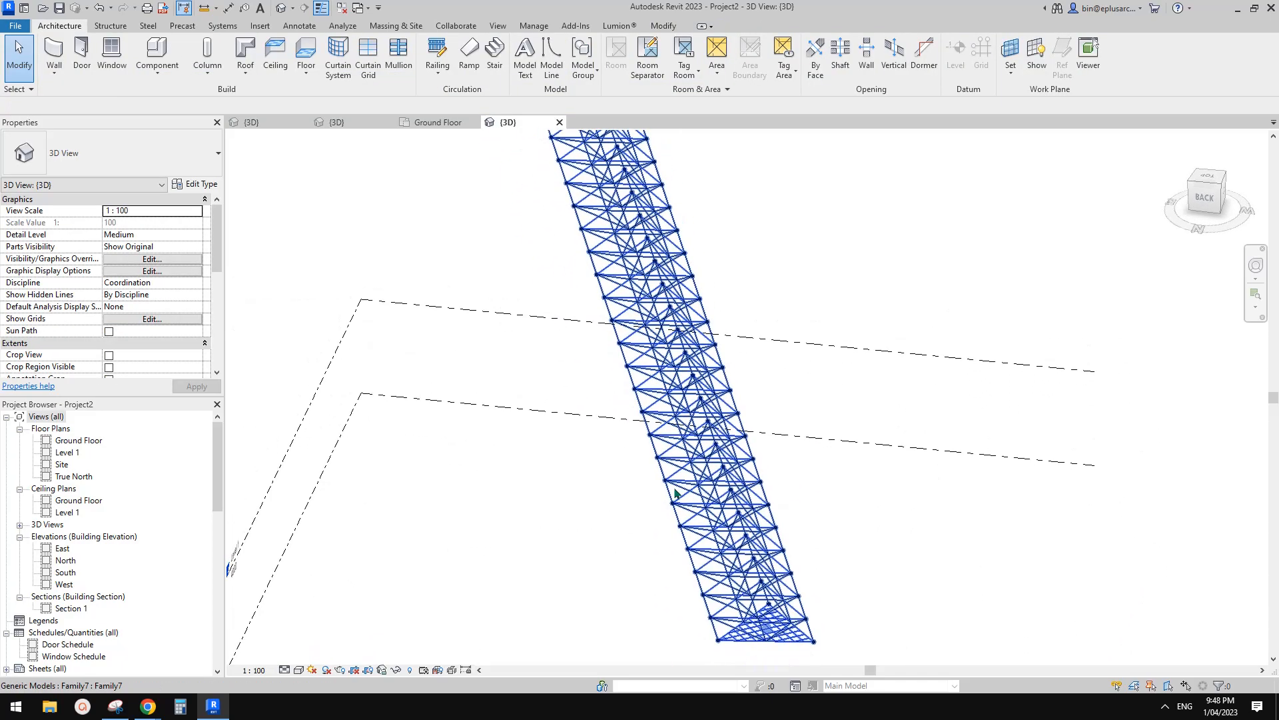
pyautogui.scroll(-1, 790, 647)
pyautogui.moveTo(654, 263); pyautogui.dragTo(667, 322, button='middle')
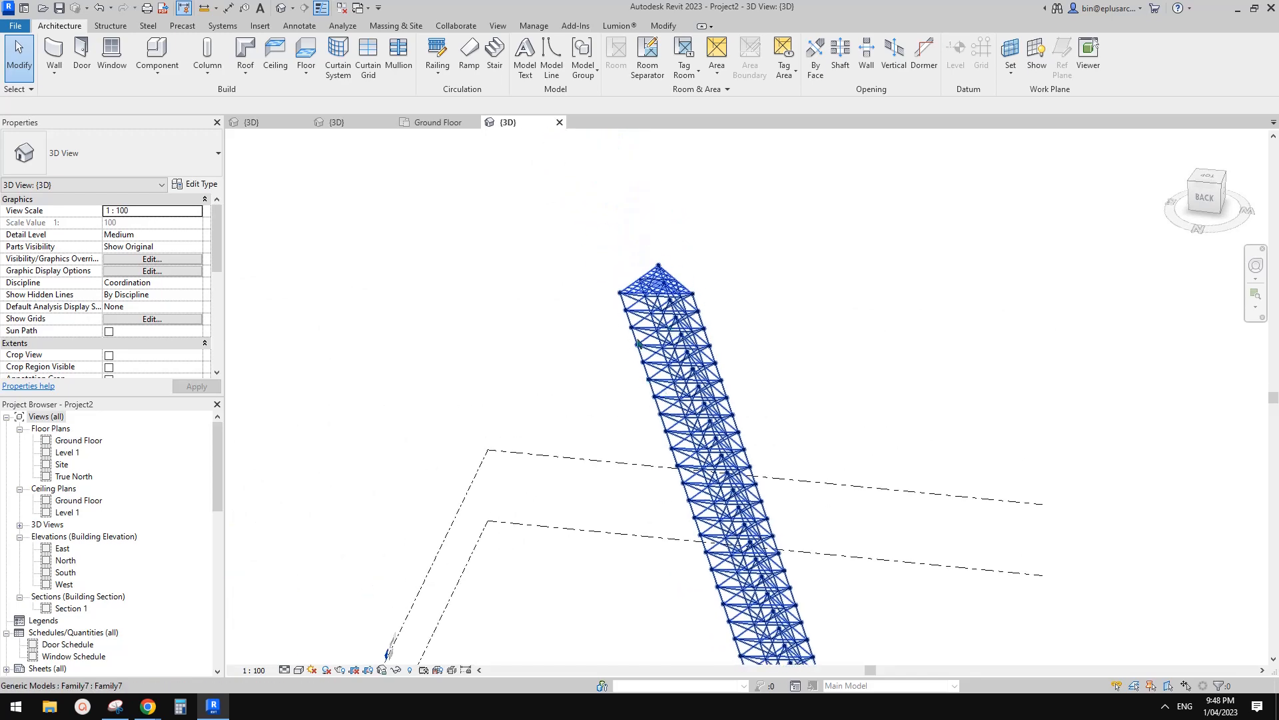
# In Family7's 3D view, delete the divided surface on the tower top.
pyautogui.click(365, 127)
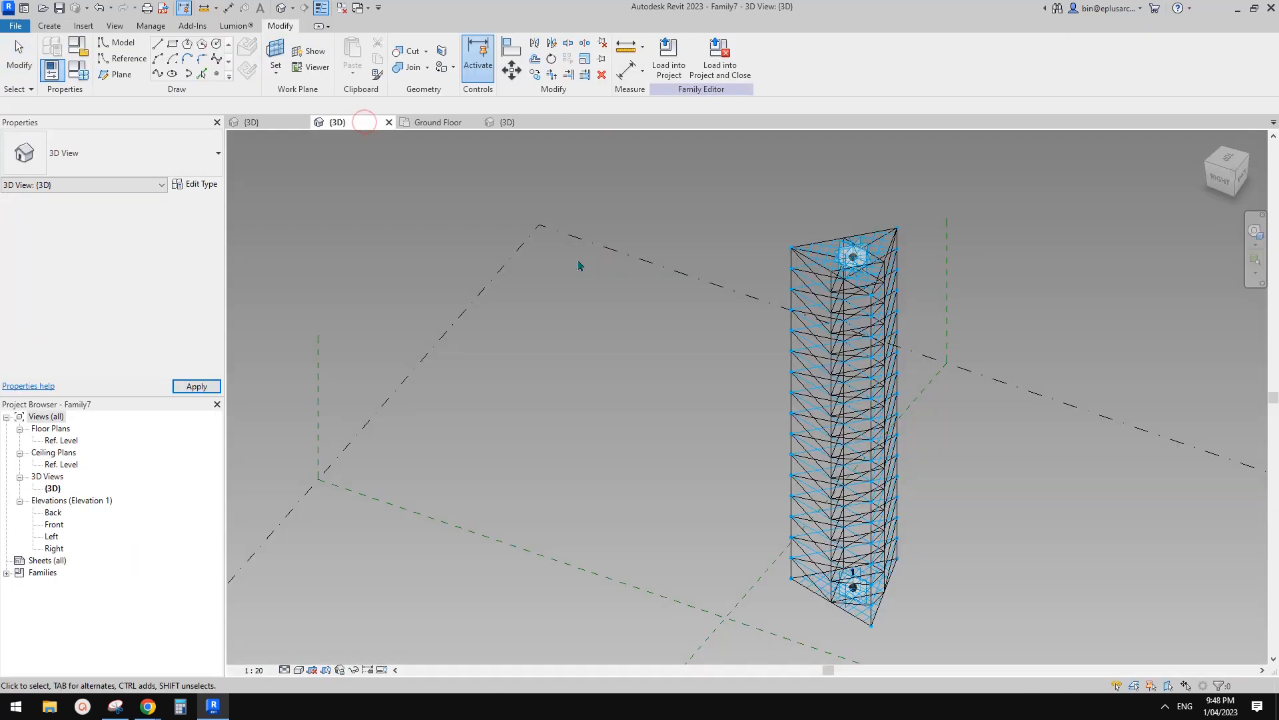
pyautogui.scroll(2, 829, 264)
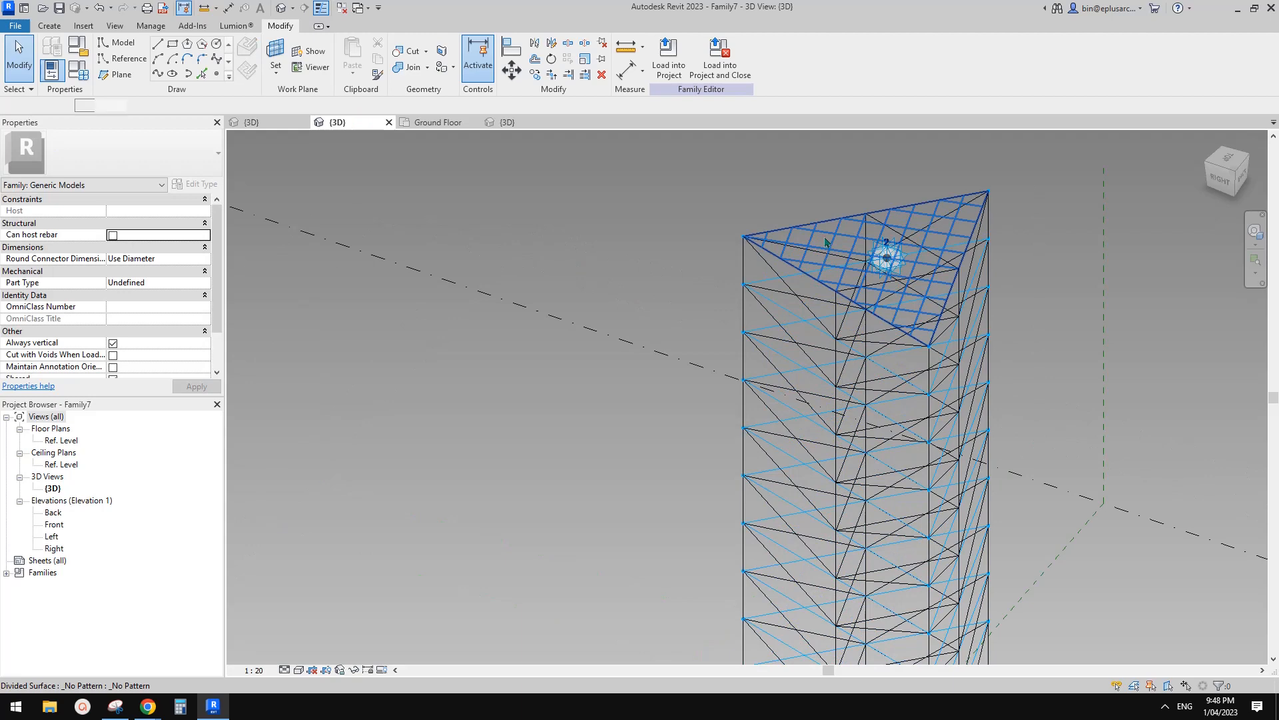
pyautogui.click(826, 242)
pyautogui.moveTo(822, 200); pyautogui.dragTo(724, 187, button='middle')
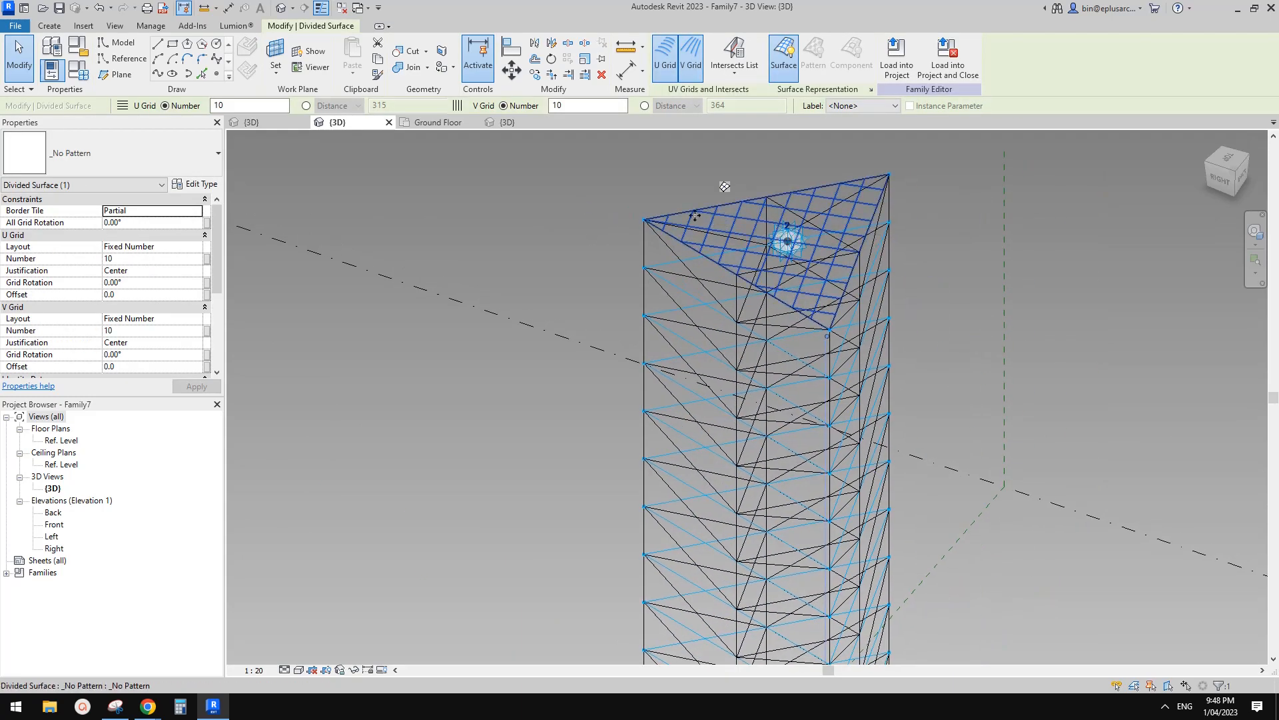
pyautogui.keyDown('shift'); pyautogui.moveTo(724, 186); pyautogui.dragTo(736, 200, button='middle'); pyautogui.keyUp('shift')
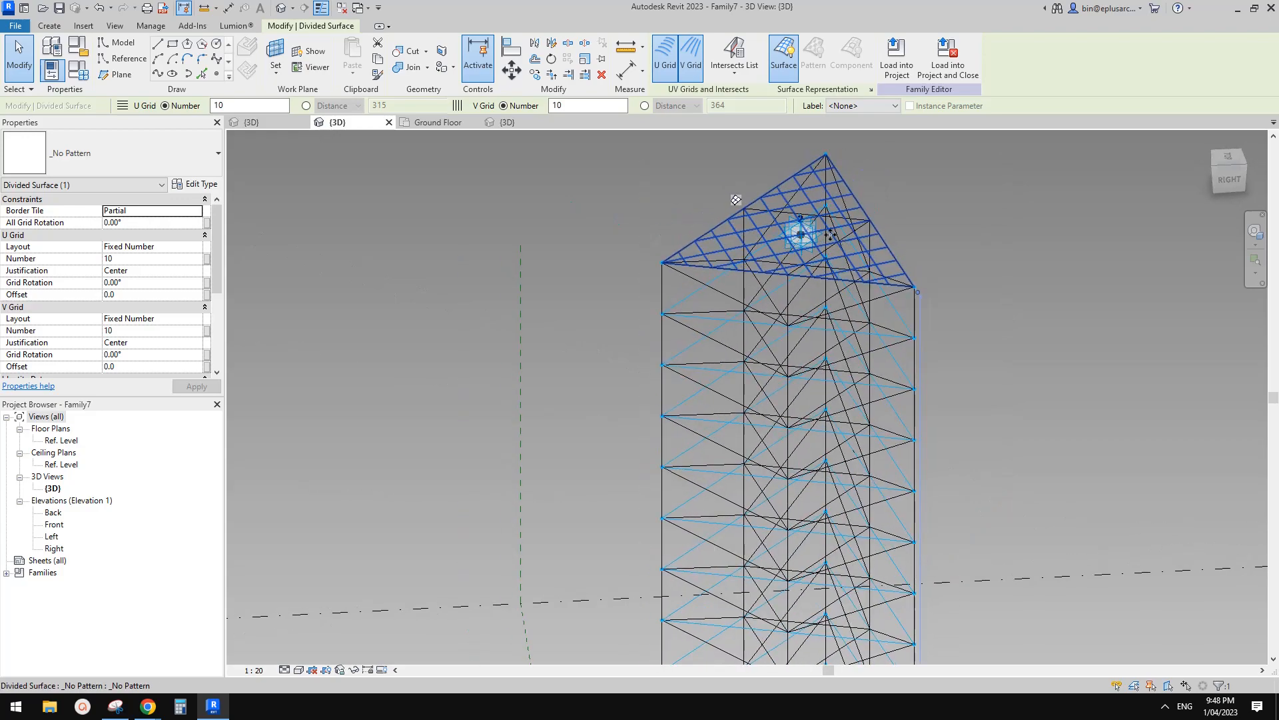
pyautogui.press('Delete')
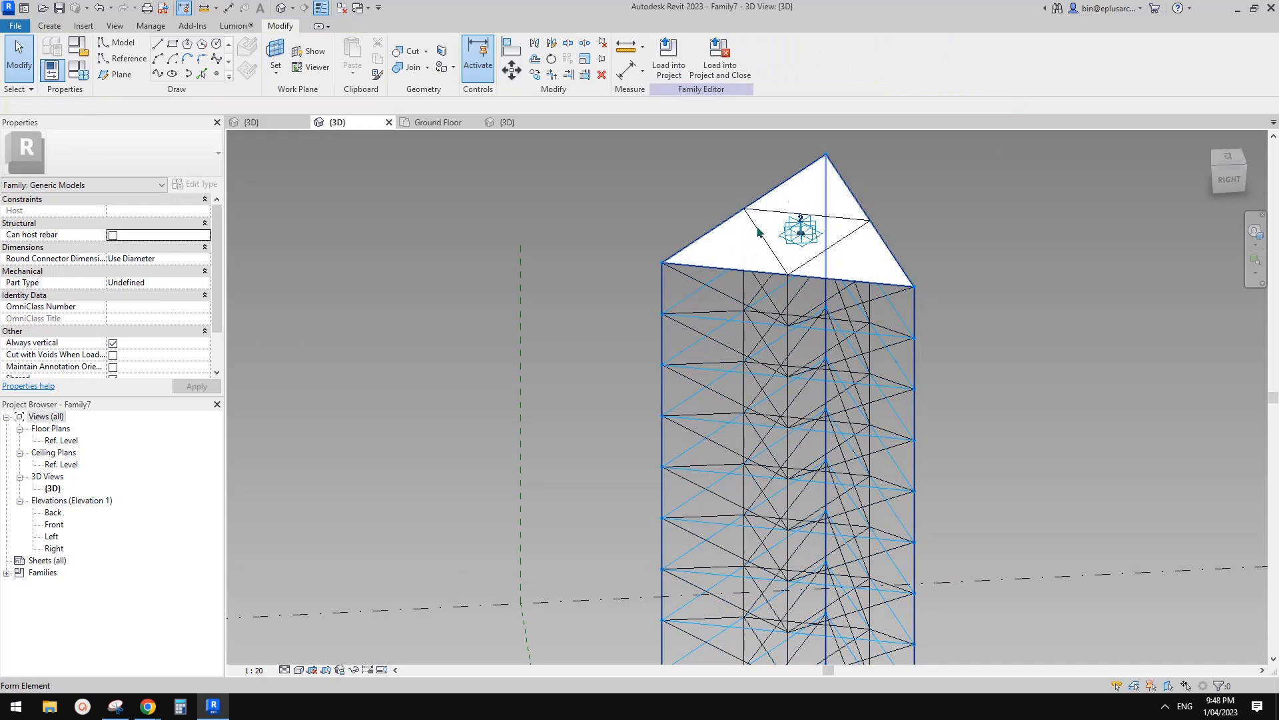
# Select the tower's bottom form element and uncheck Visible to hide it.
pyautogui.scroll(-2, 762, 270)
pyautogui.moveTo(760, 273); pyautogui.dragTo(714, 170, button='middle')
pyautogui.scroll(-1, 713, 180)
pyautogui.keyDown('shift'); pyautogui.moveTo(778, 490); pyautogui.dragTo(753, 333, button='middle'); pyautogui.keyUp('shift')
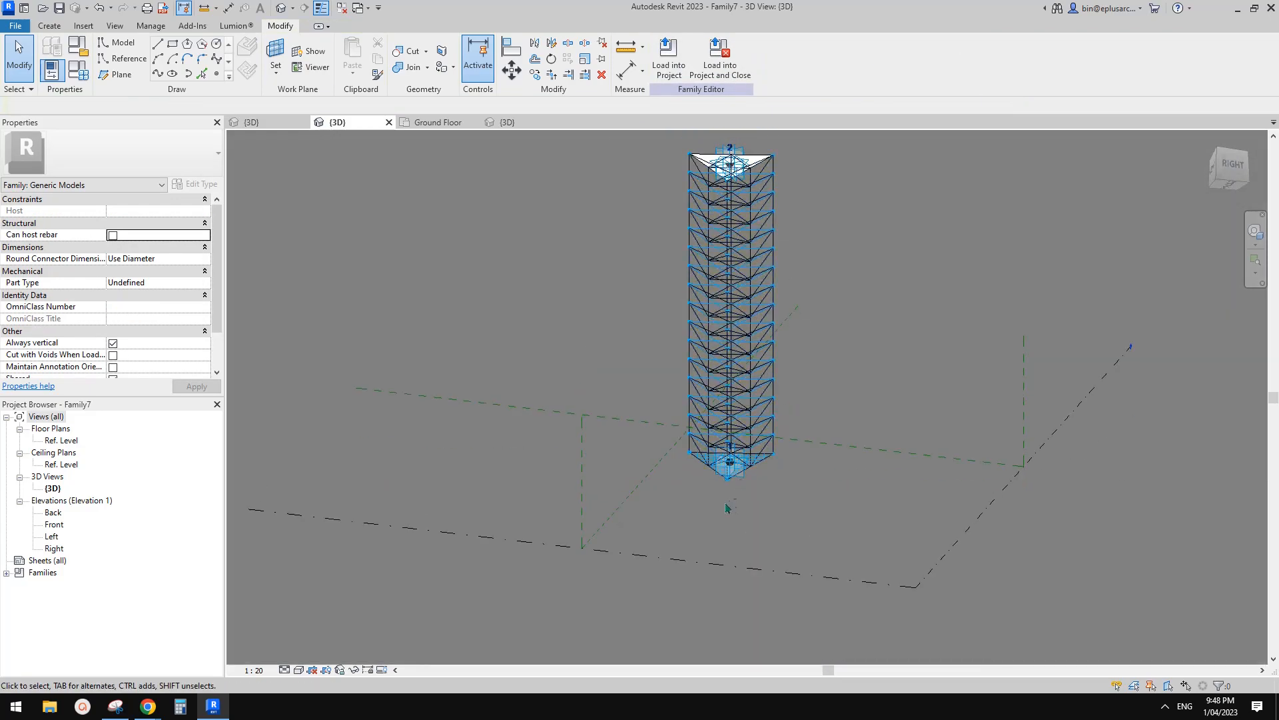
pyautogui.scroll(4, 719, 479)
pyautogui.click(708, 429)
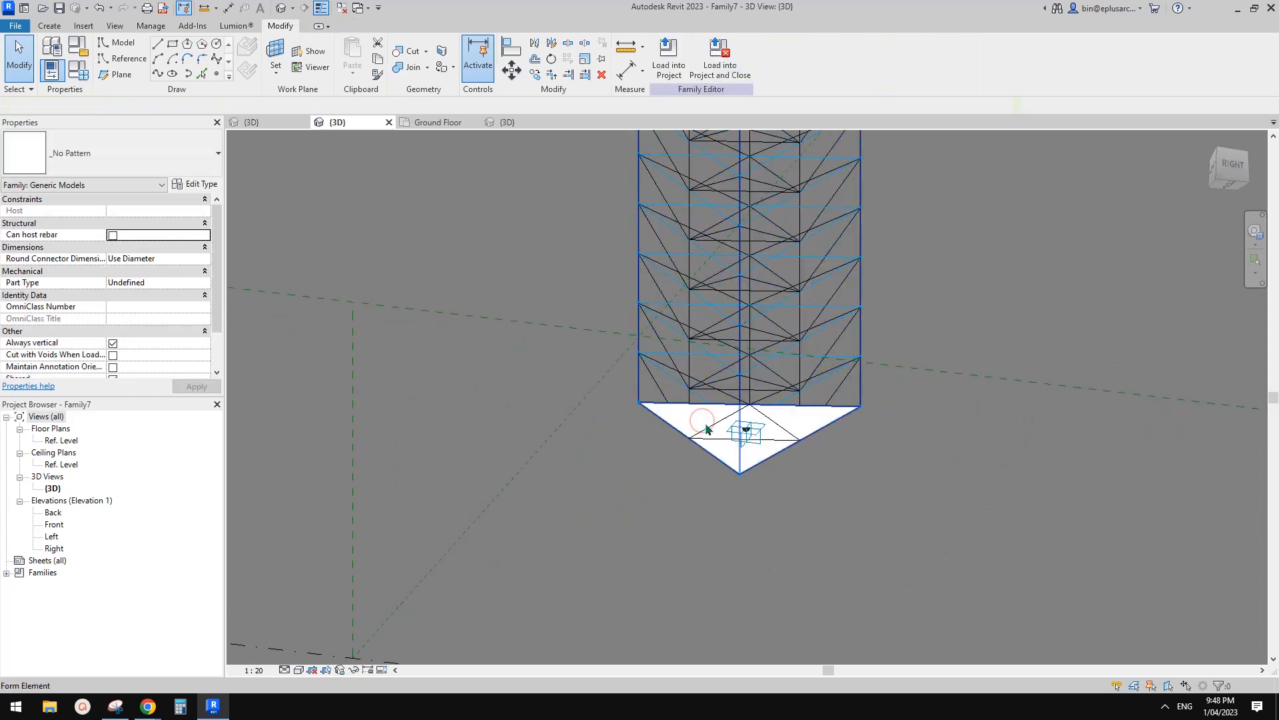
pyautogui.click(700, 420)
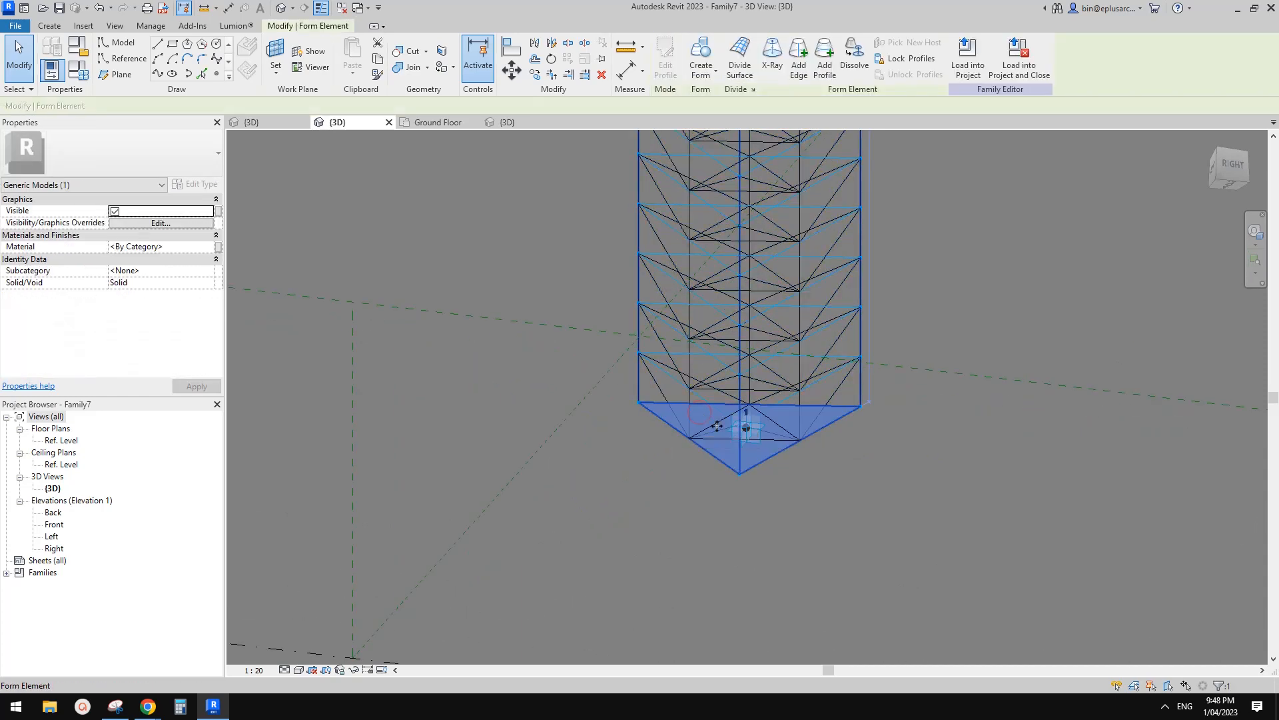
pyautogui.click(115, 211)
# Load the edited Family7 into Project2.
pyautogui.scroll(-2, 780, 390)
pyautogui.keyDown('shift'); pyautogui.moveTo(779, 257); pyautogui.dragTo(845, 301, button='middle'); pyautogui.keyUp('shift')
pyautogui.click(967, 57)
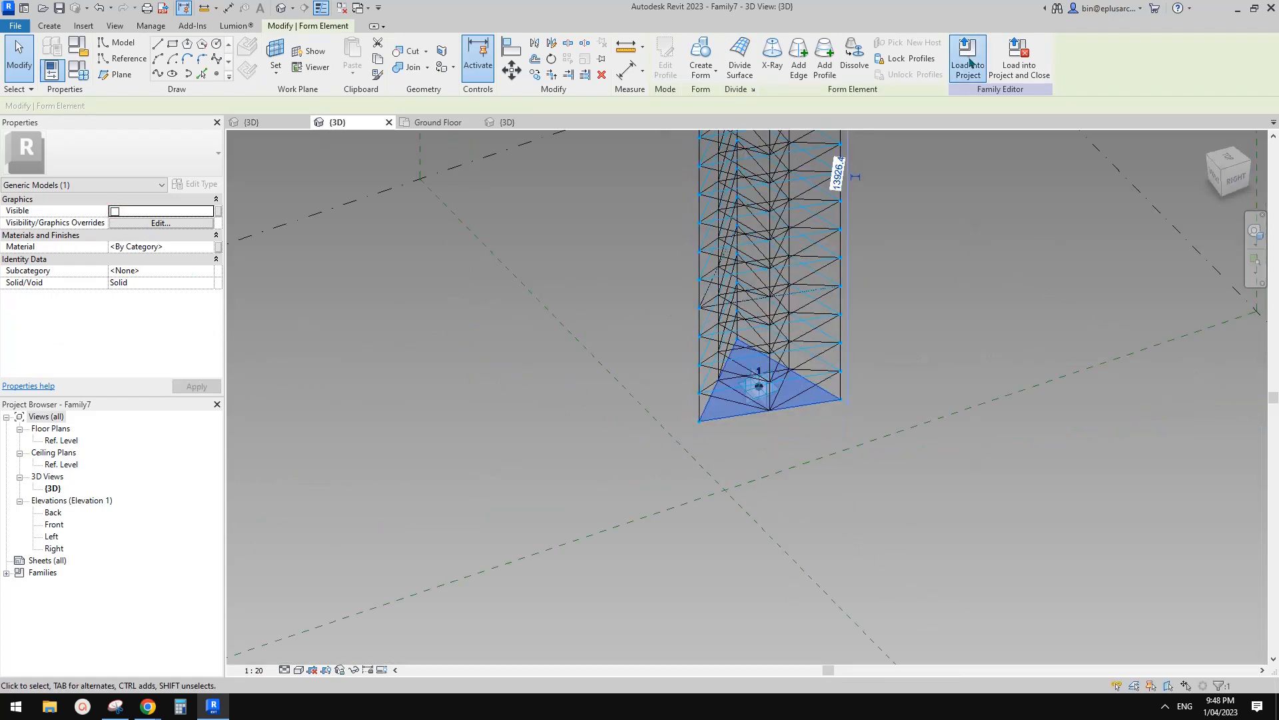
pyautogui.click(618, 448)
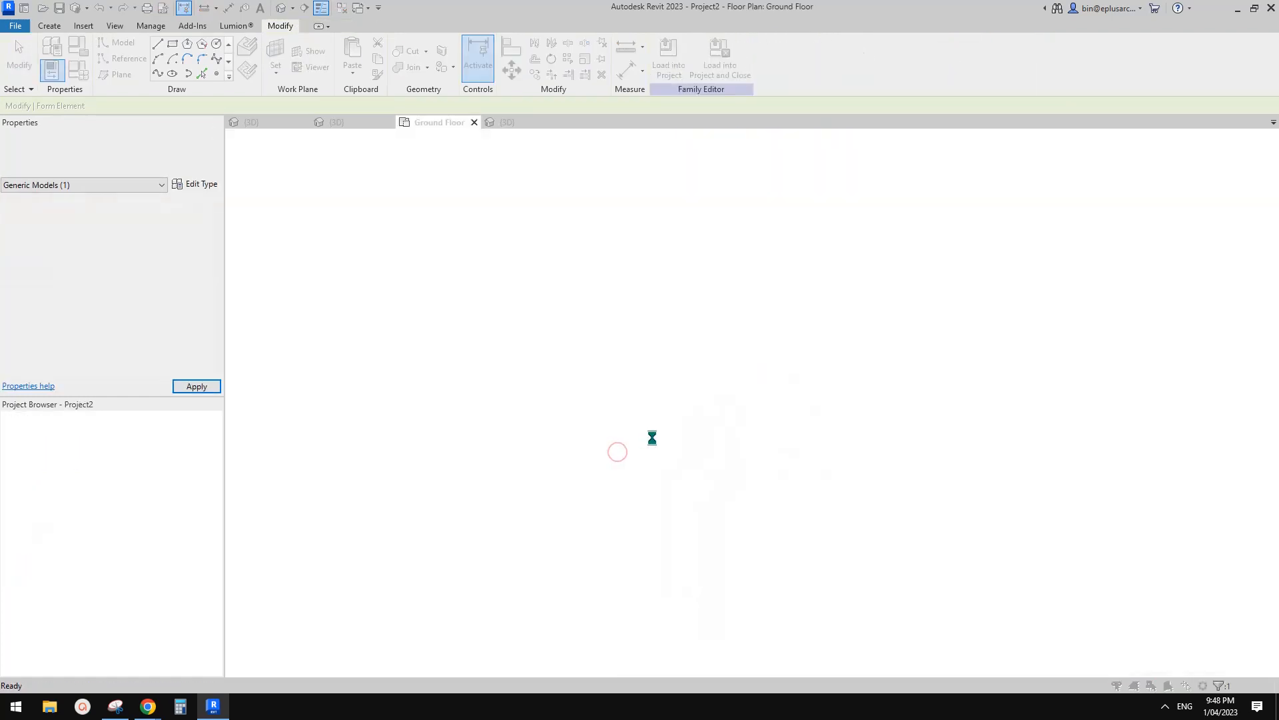
# Overwrite the existing tower family, inspect it in the default 3D view, then show Ground Floor.
pyautogui.click(624, 310)
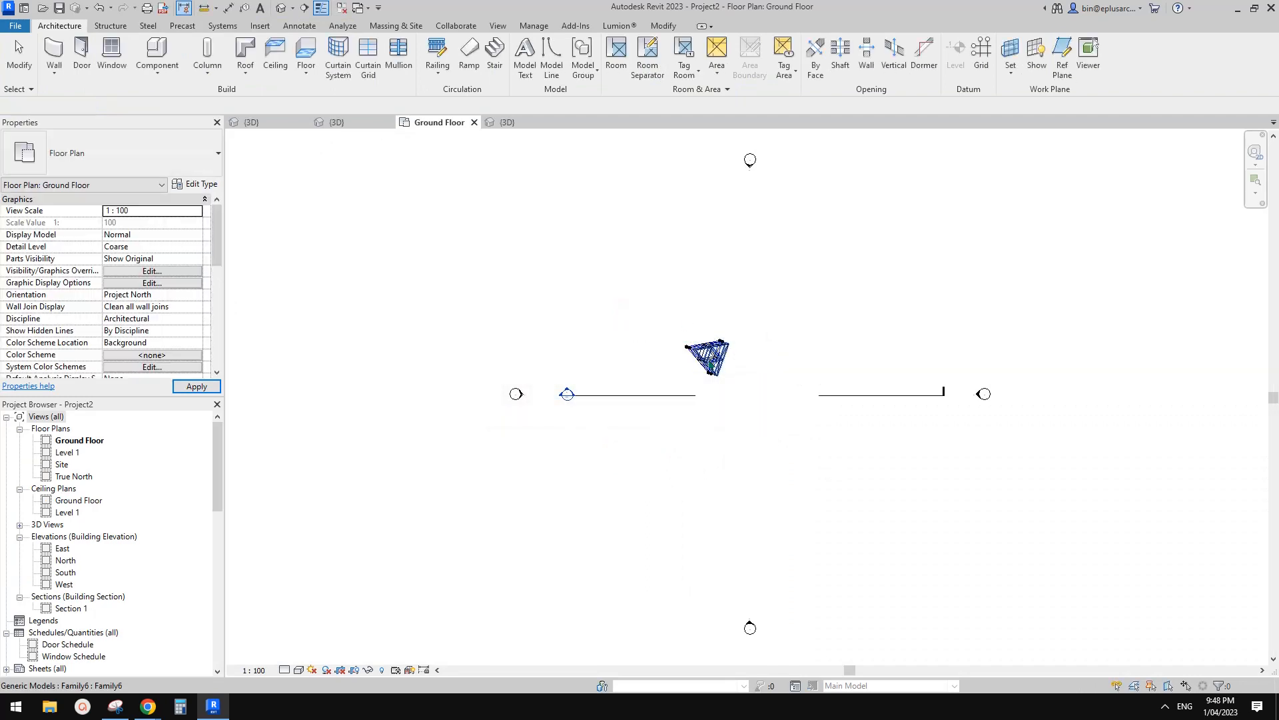
pyautogui.click(280, 7)
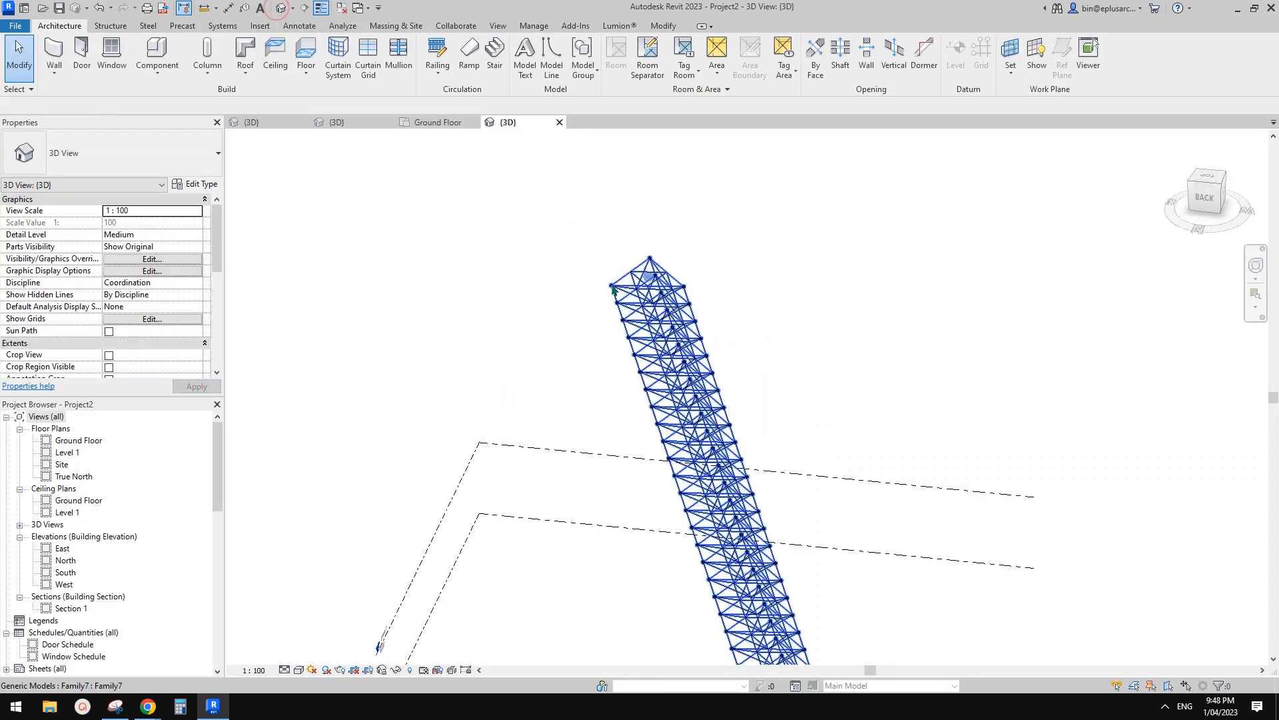
pyautogui.scroll(-2, 673, 303)
pyautogui.keyDown('shift'); pyautogui.moveTo(850, 380); pyautogui.dragTo(983, 318, button='middle'); pyautogui.keyUp('shift')
pyautogui.keyDown('shift'); pyautogui.moveTo(742, 501); pyautogui.dragTo(652, 381, button='middle'); pyautogui.keyUp('shift')
pyautogui.scroll(3, 644, 457)
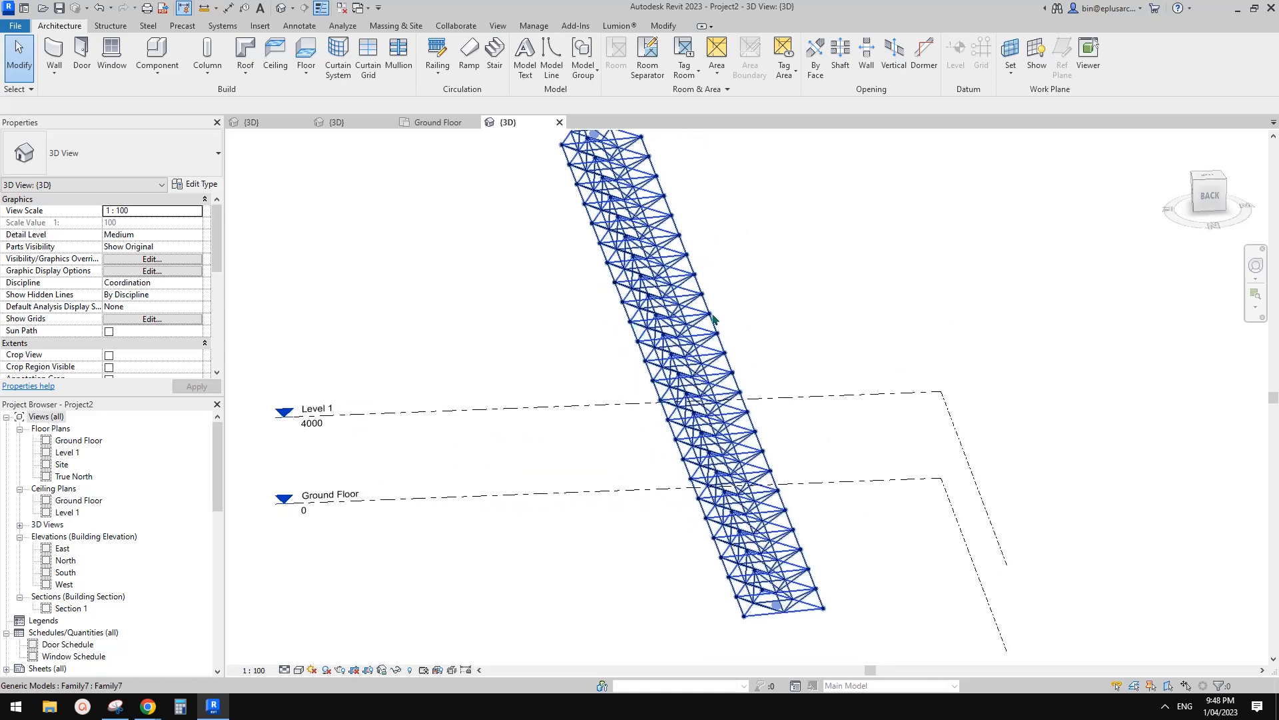
pyautogui.click(422, 123)
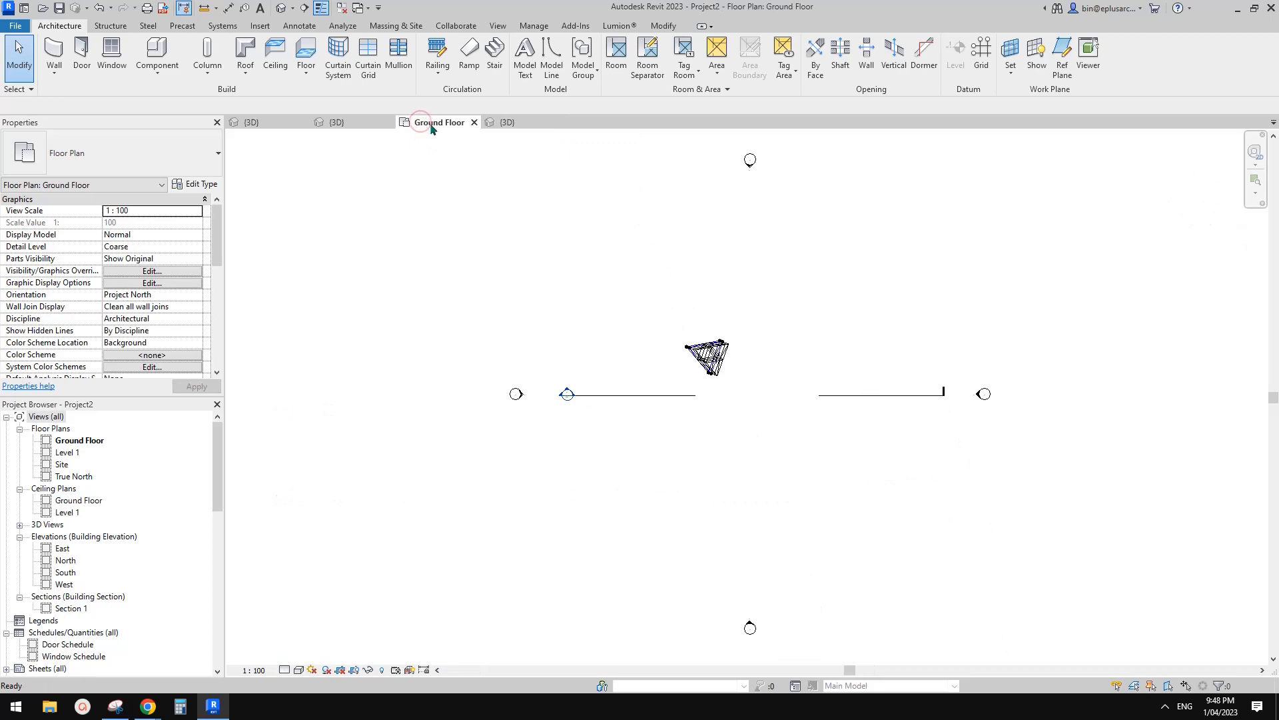
# In Family7, select the divided surface and review its Surface Representation settings.
pyautogui.click(359, 124)
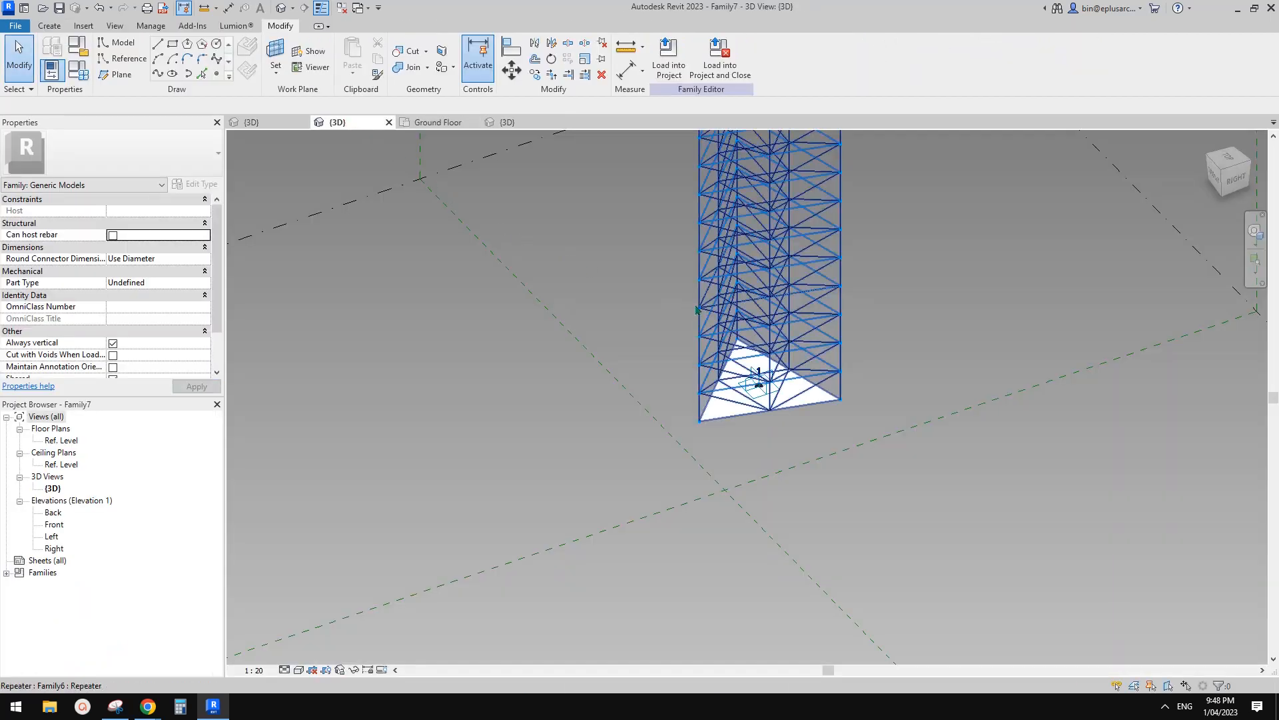
pyautogui.moveTo(636, 382); pyautogui.dragTo(627, 370, button='middle')
pyautogui.press('Tab')
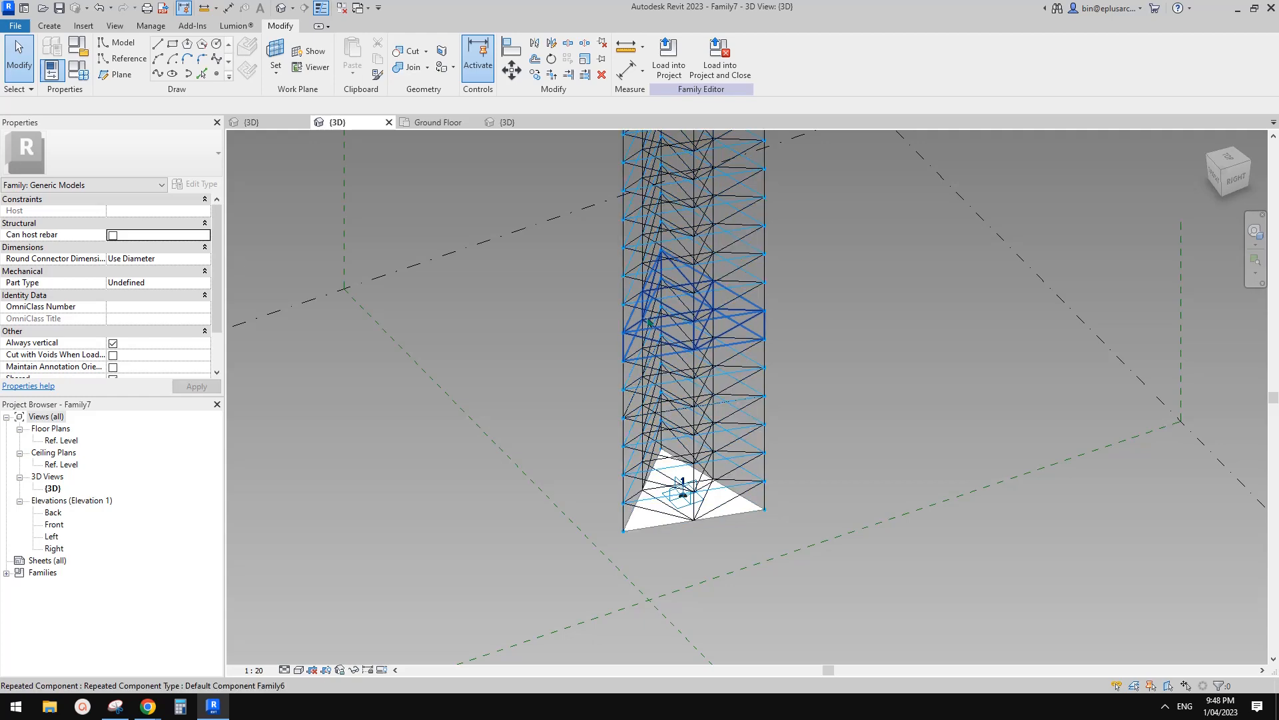
pyautogui.click(649, 321)
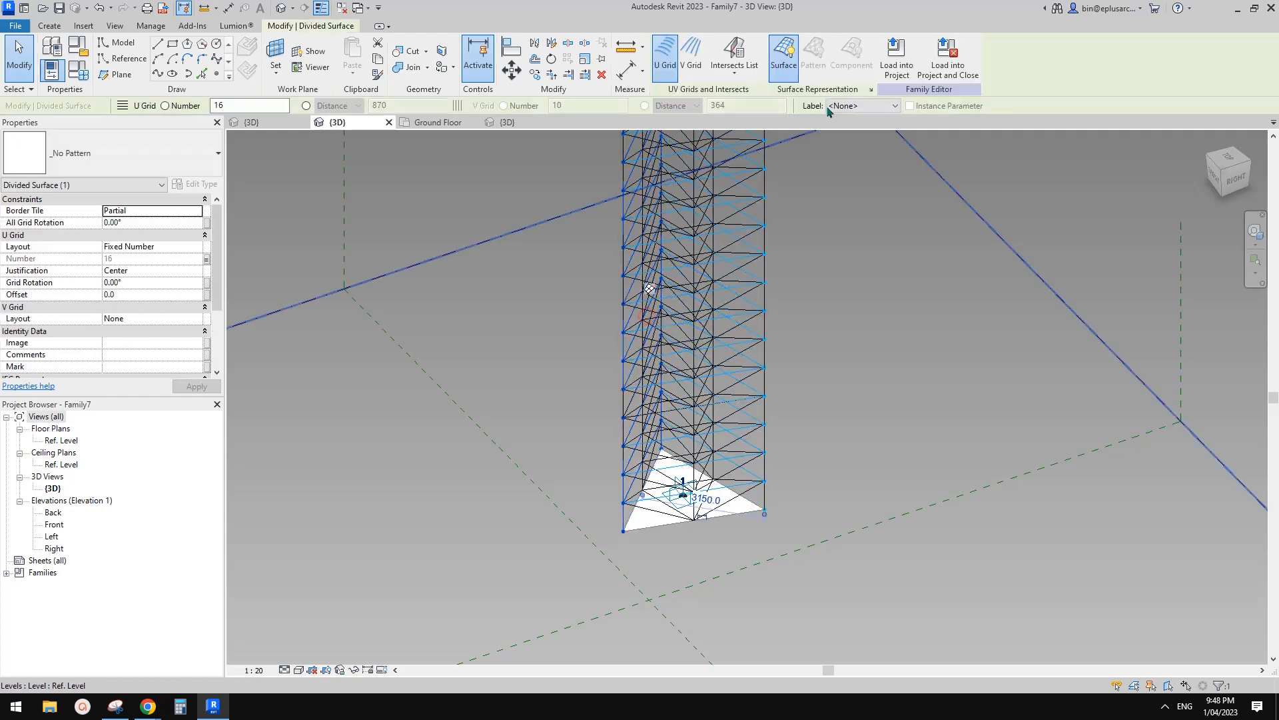
pyautogui.click(870, 90)
pyautogui.click(668, 420)
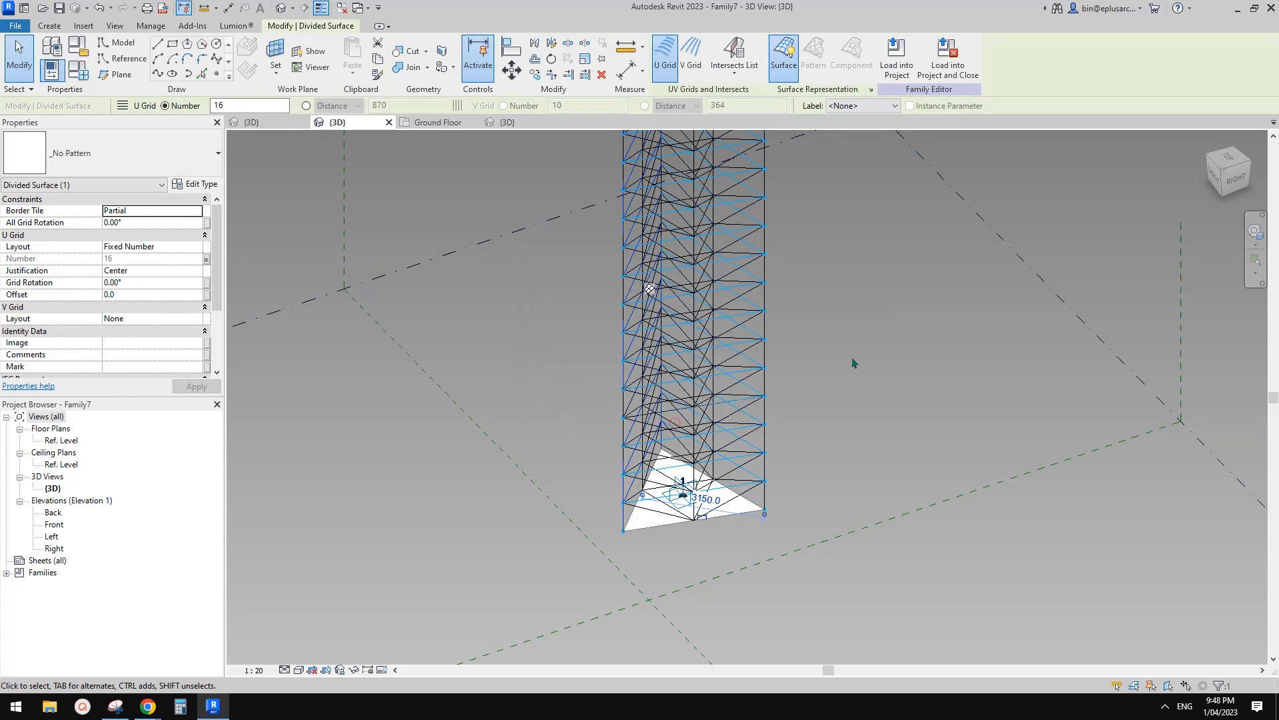
# Recheck the divided surface's representation settings, orbit to the tower's back, and load into the project.
pyautogui.click(772, 302)
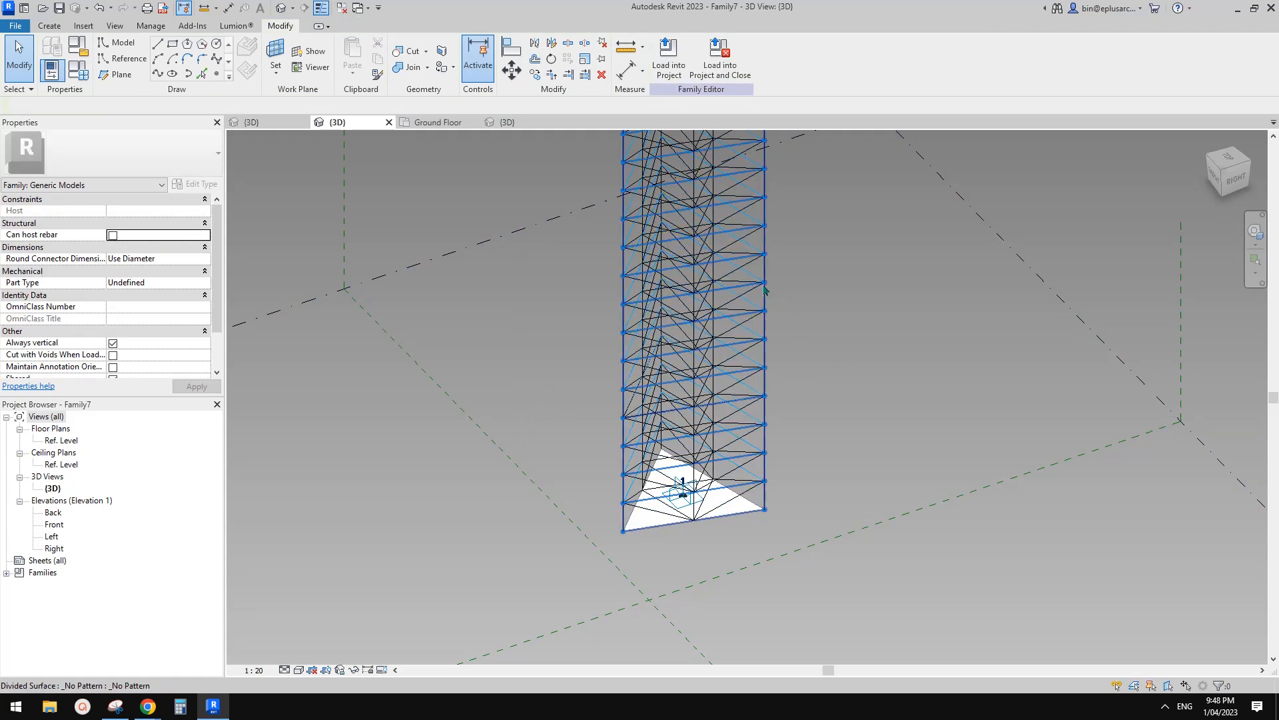
pyautogui.click(766, 284)
pyautogui.click(871, 90)
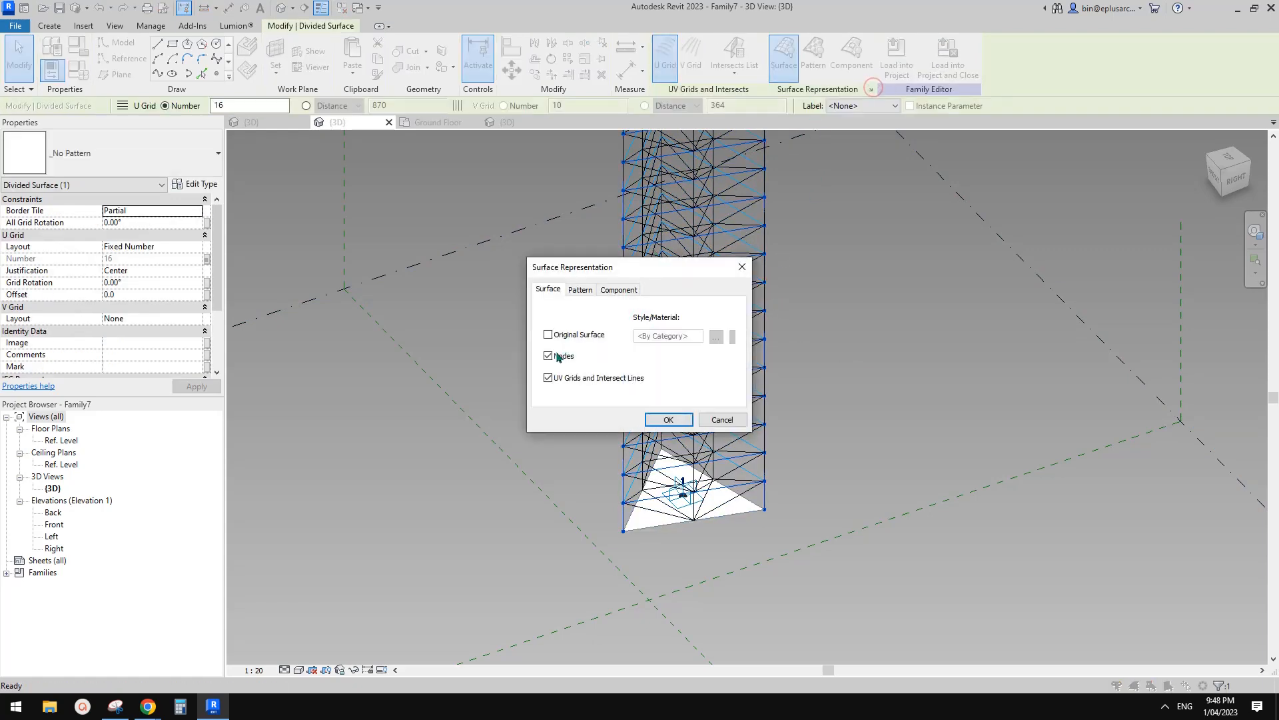
pyautogui.click(646, 420)
pyautogui.keyDown('shift'); pyautogui.moveTo(649, 419); pyautogui.dragTo(633, 300, button='middle'); pyautogui.keyUp('shift')
pyautogui.press('Escape')
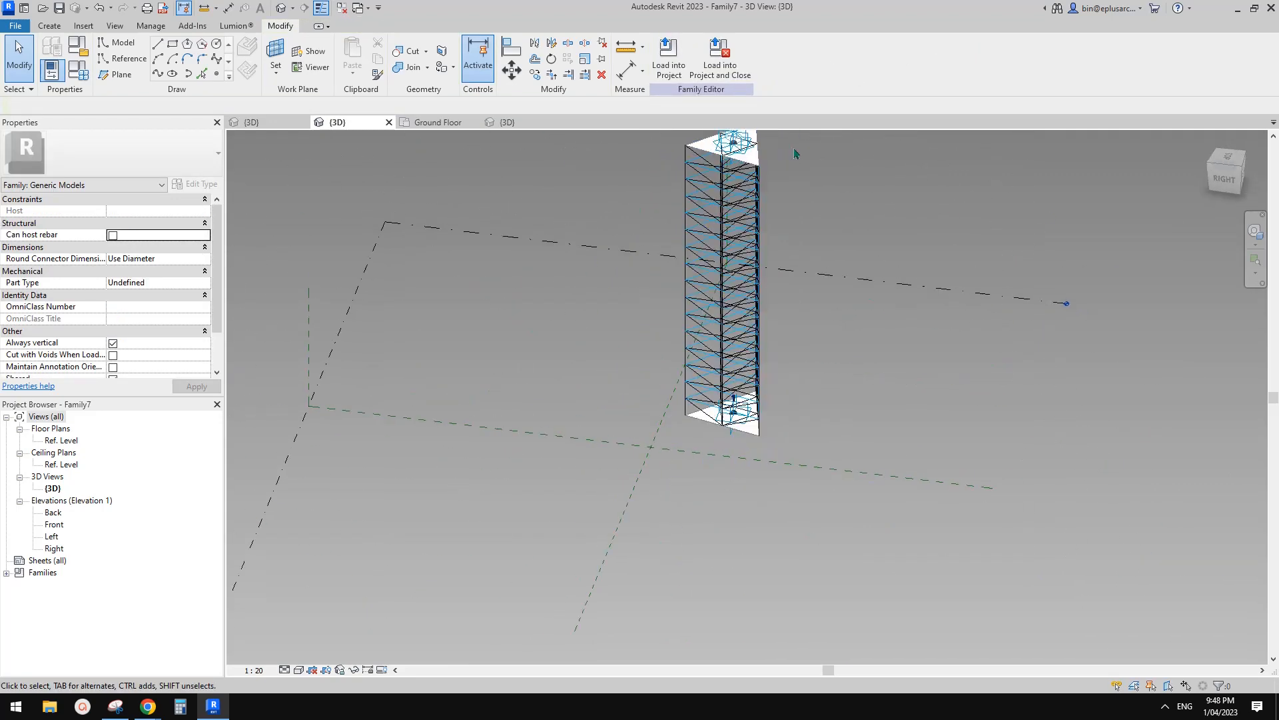
pyautogui.click(668, 65)
# Overwrite Family7 in Project2, view it in 3D, then move between Ground Floor and Family7 views.
pyautogui.click(604, 453)
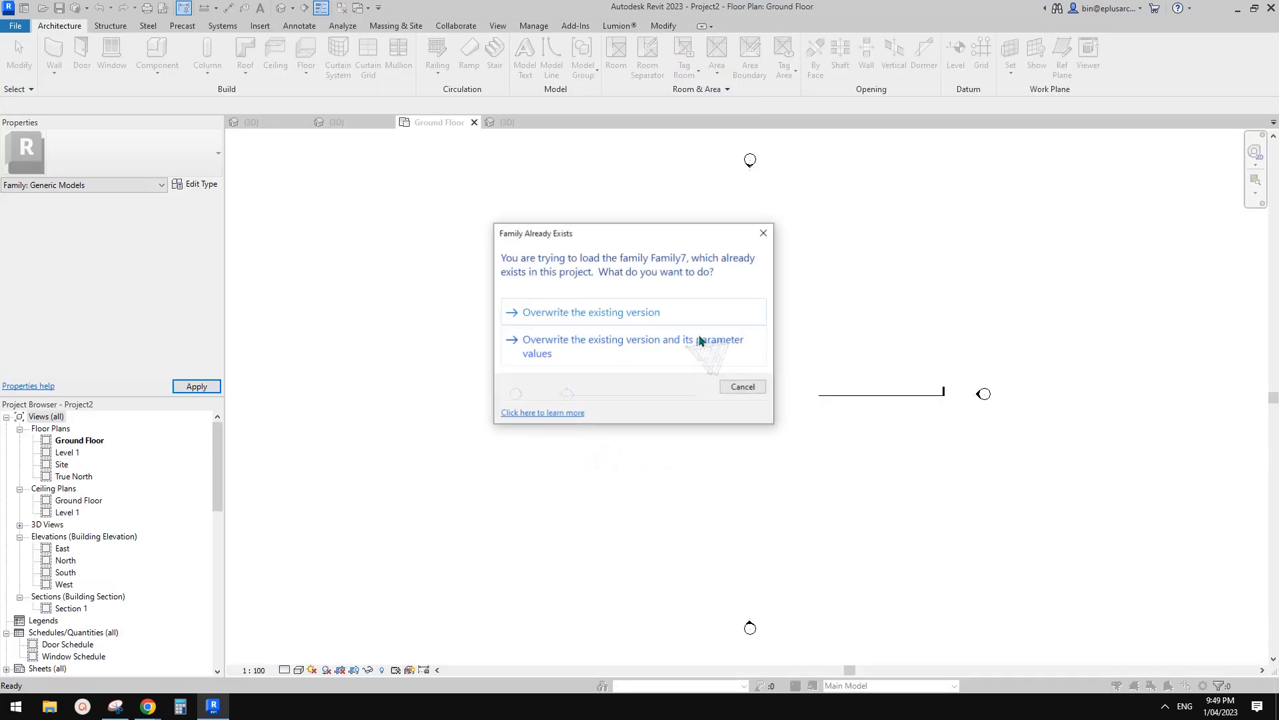
pyautogui.click(616, 305)
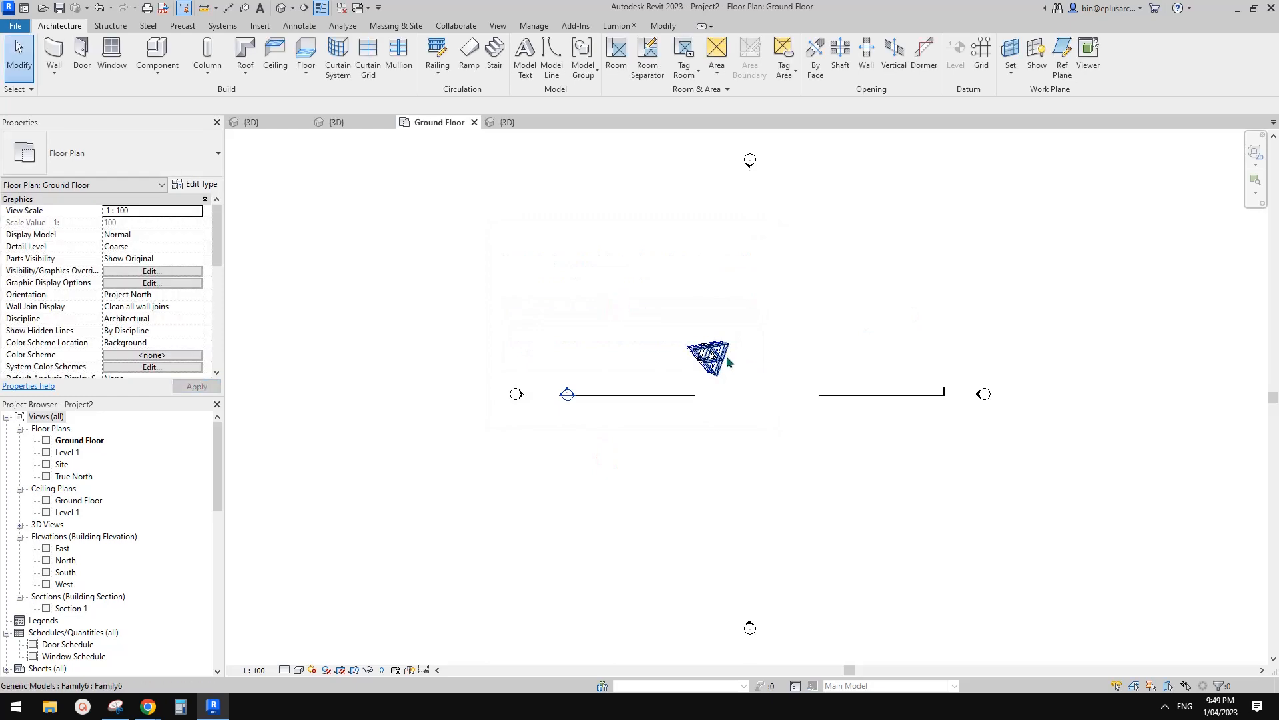
pyautogui.click(283, 8)
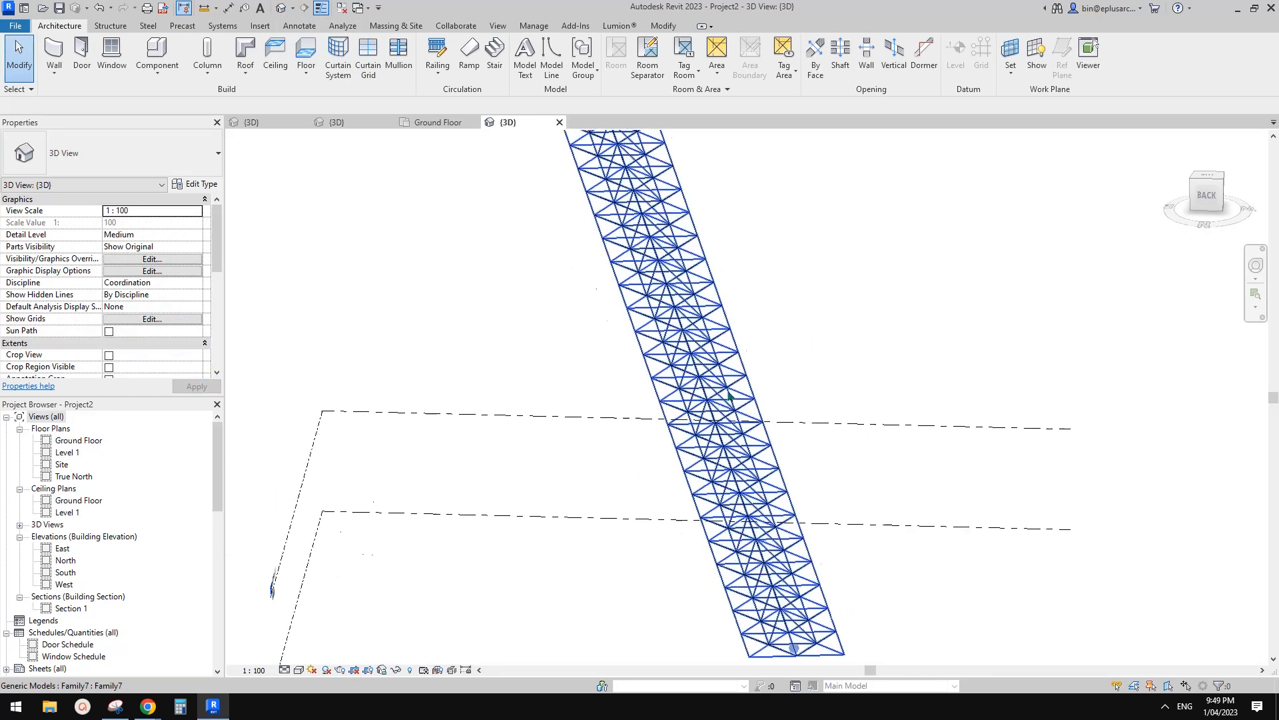
pyautogui.scroll(4, 592, 316)
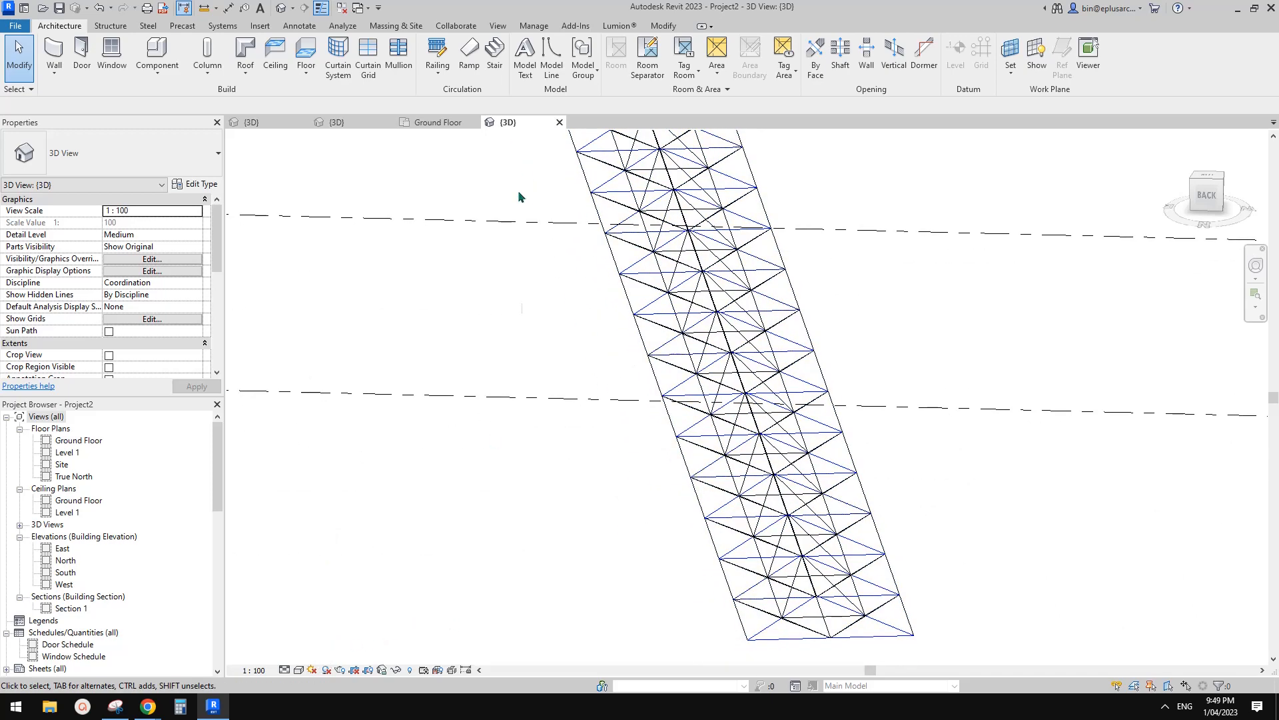
pyautogui.click(436, 124)
pyautogui.click(372, 120)
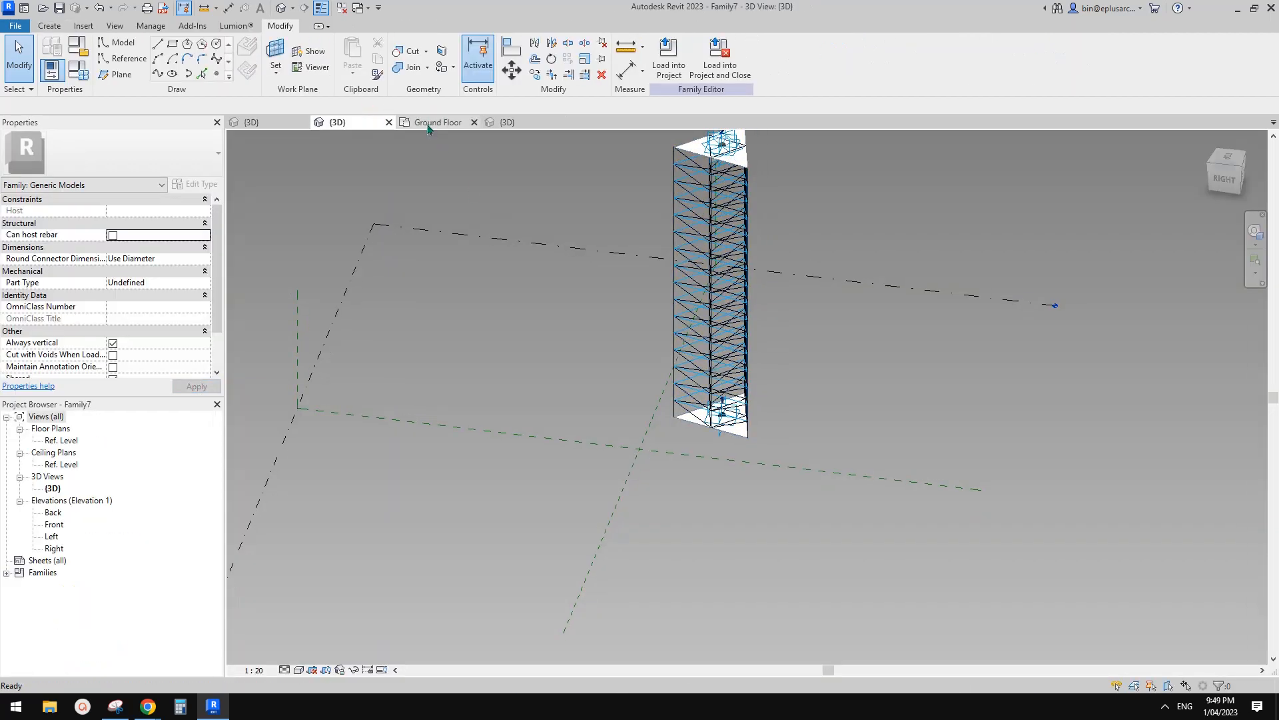
pyautogui.click(428, 124)
# From the Family6 view, create a new family from the Metric Generic Model template.
pyautogui.click(287, 122)
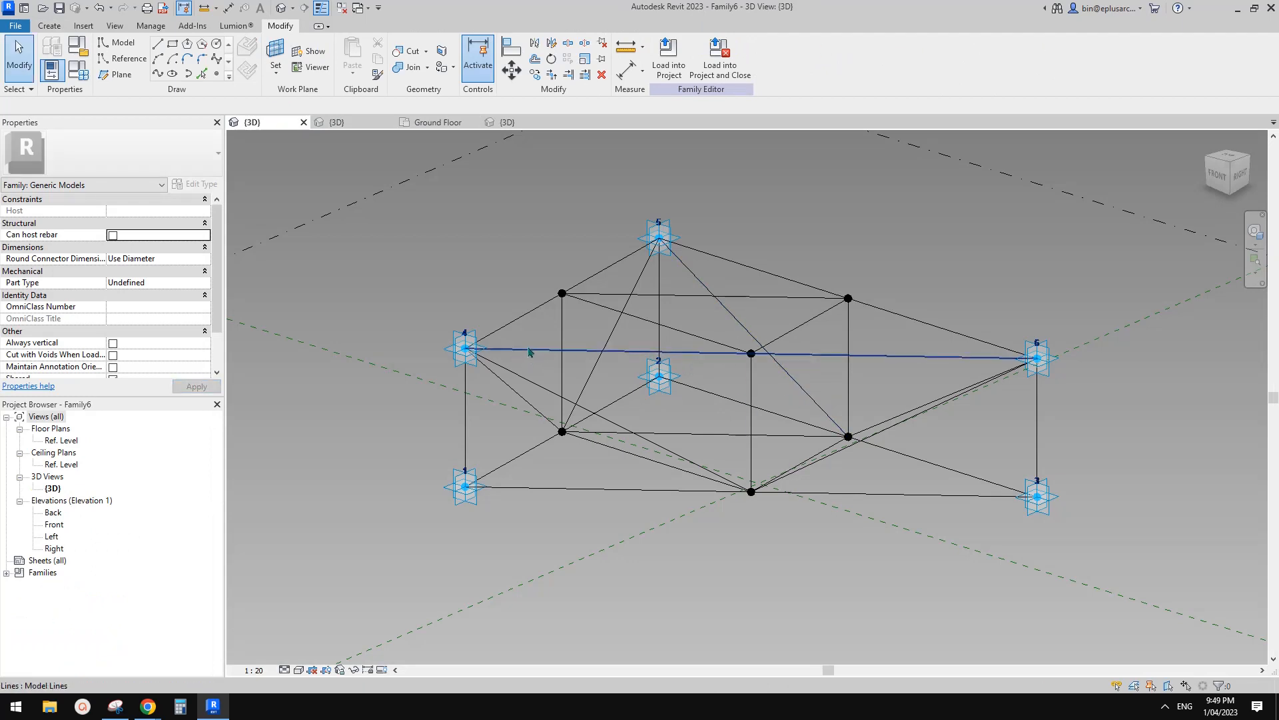
pyautogui.click(15, 25)
pyautogui.moveTo(26, 107)
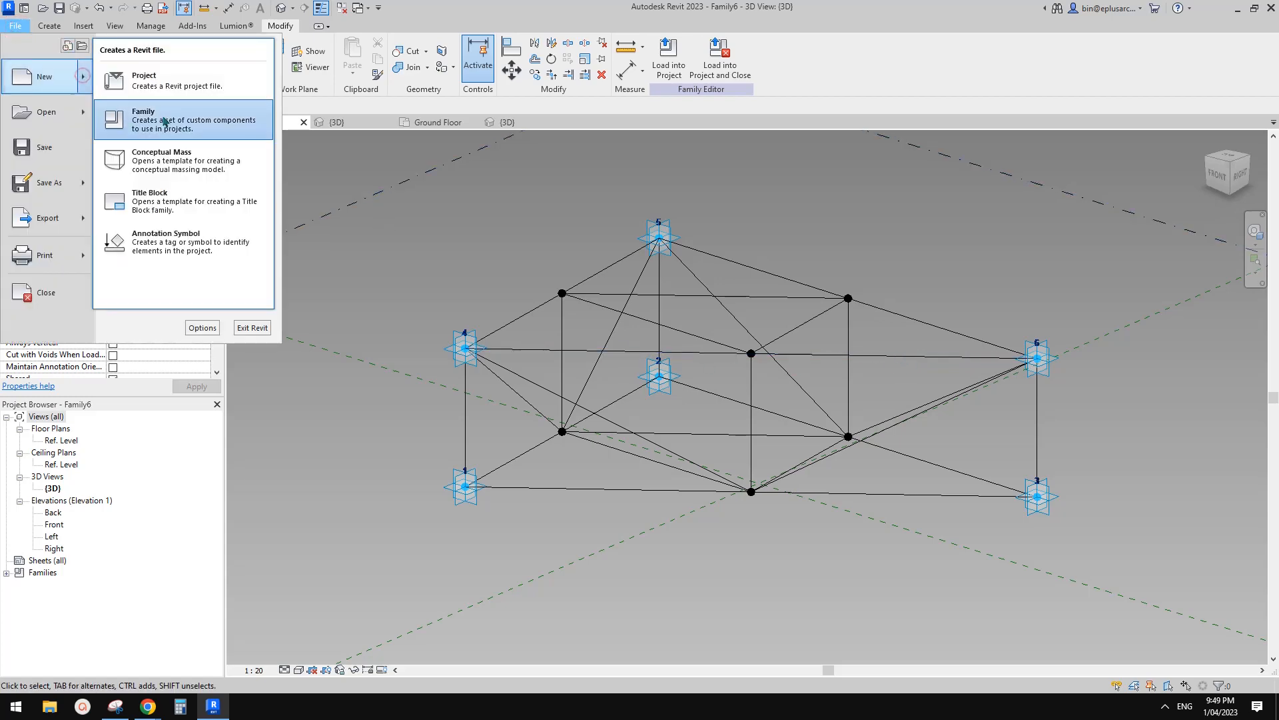
pyautogui.click(164, 116)
pyautogui.moveTo(556, 246); pyautogui.dragTo(556, 306)
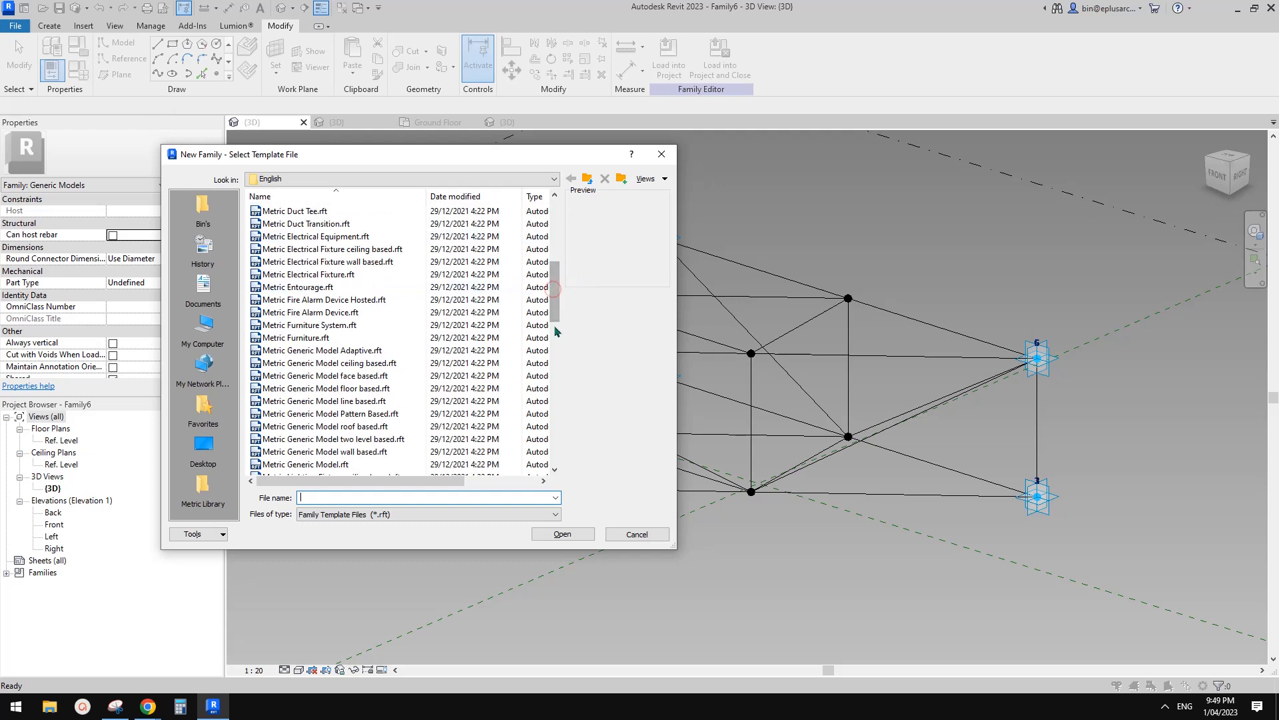
pyautogui.doubleClick(526, 362)
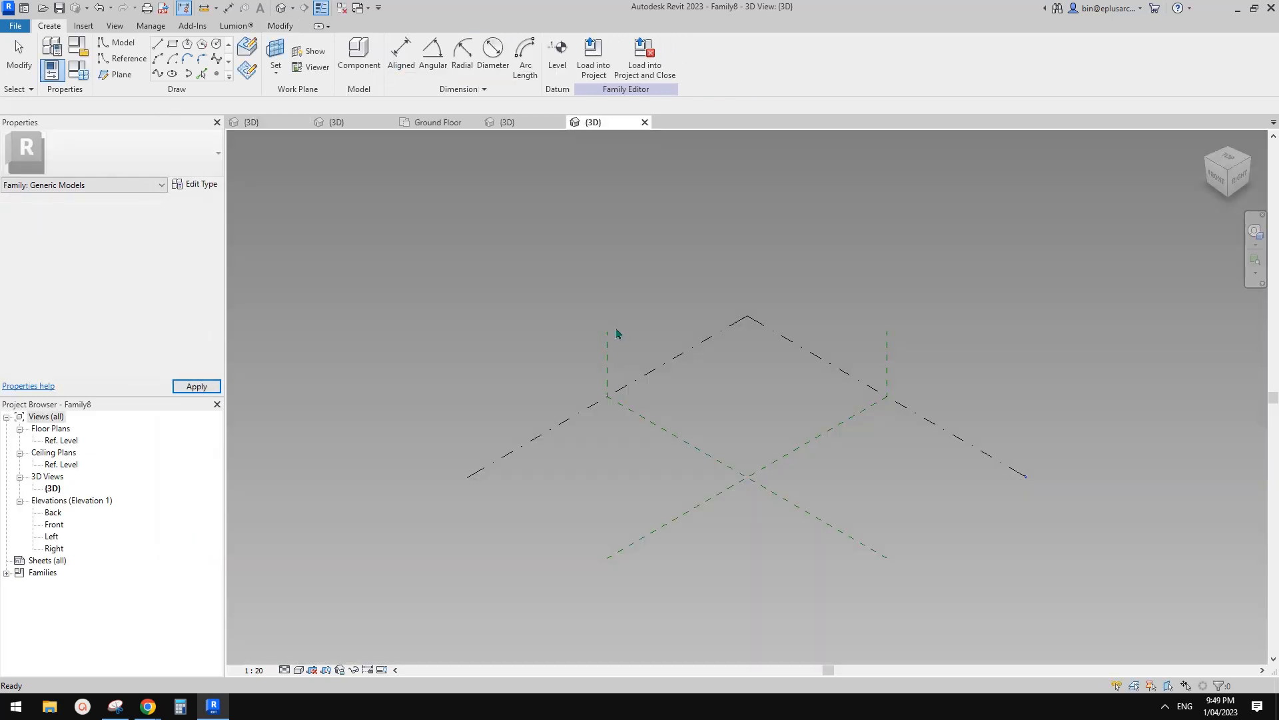
# Place two adaptive points and join them with a reference line.
pyautogui.click(217, 73)
pyautogui.click(650, 457)
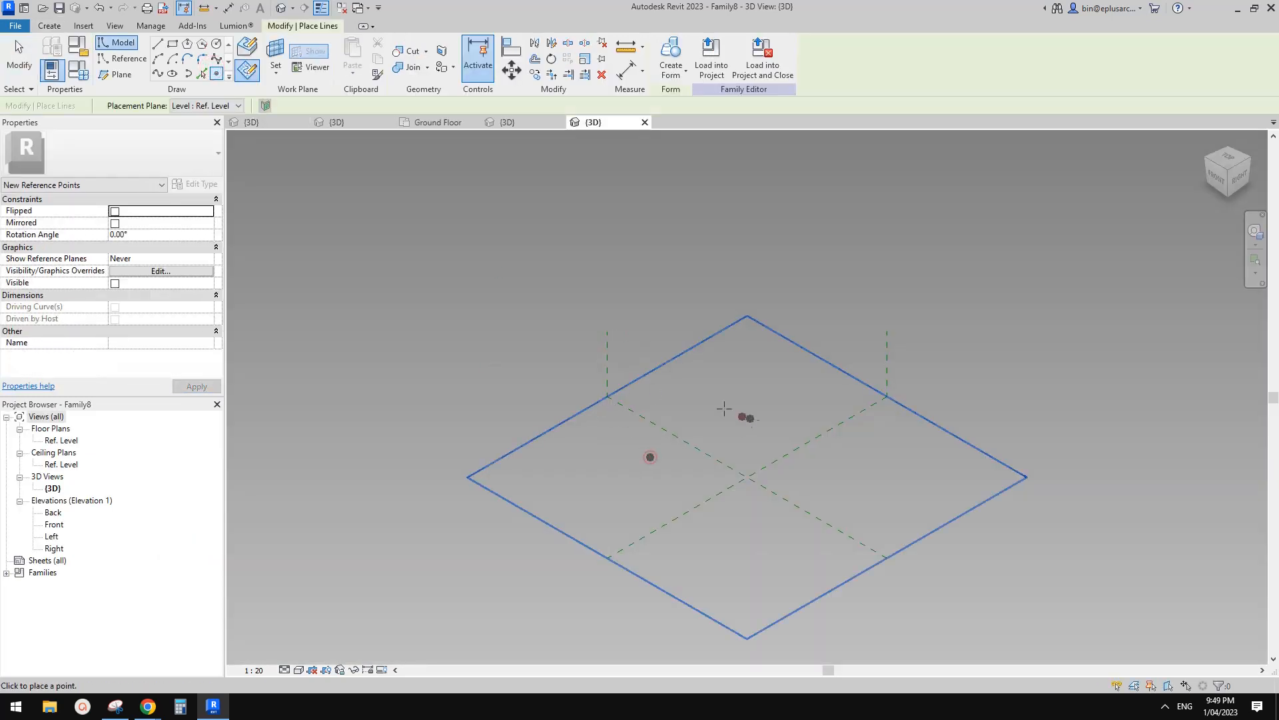
pyautogui.press('Escape')
pyautogui.press('Escape')
pyautogui.moveTo(528, 351); pyautogui.dragTo(828, 460)
pyautogui.click(733, 53)
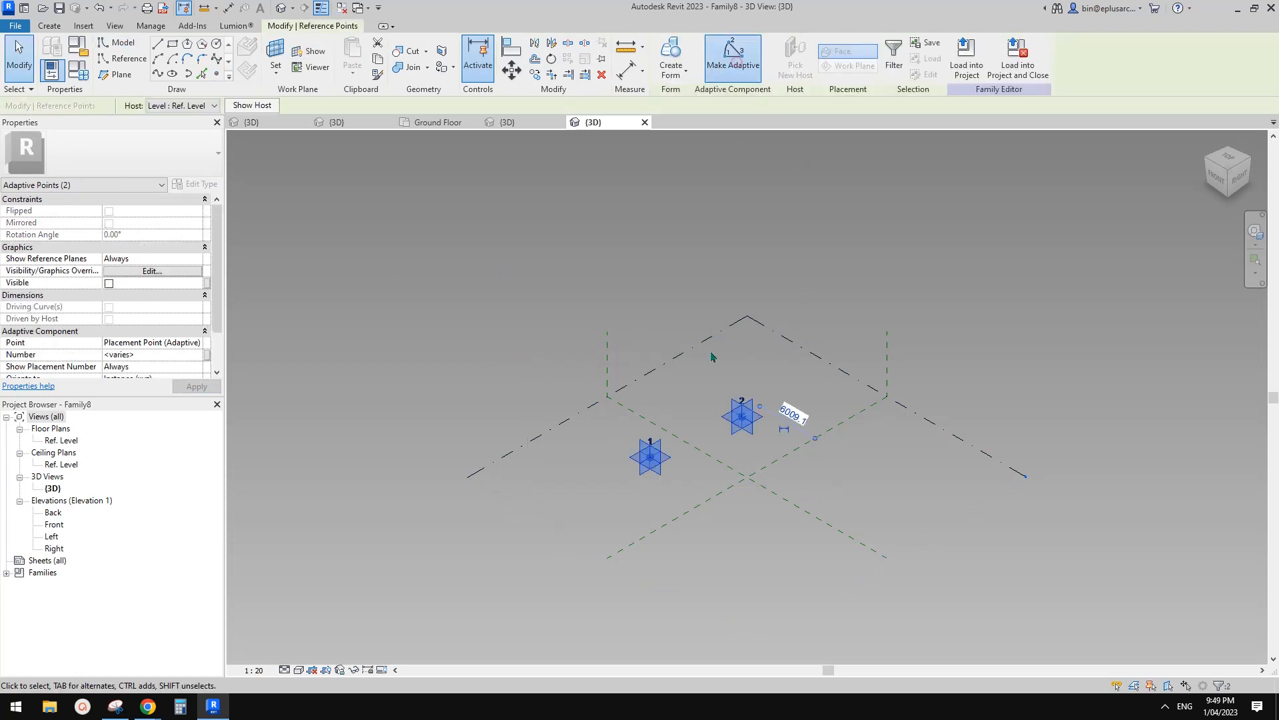
pyautogui.scroll(3, 711, 426)
pyautogui.click(158, 73)
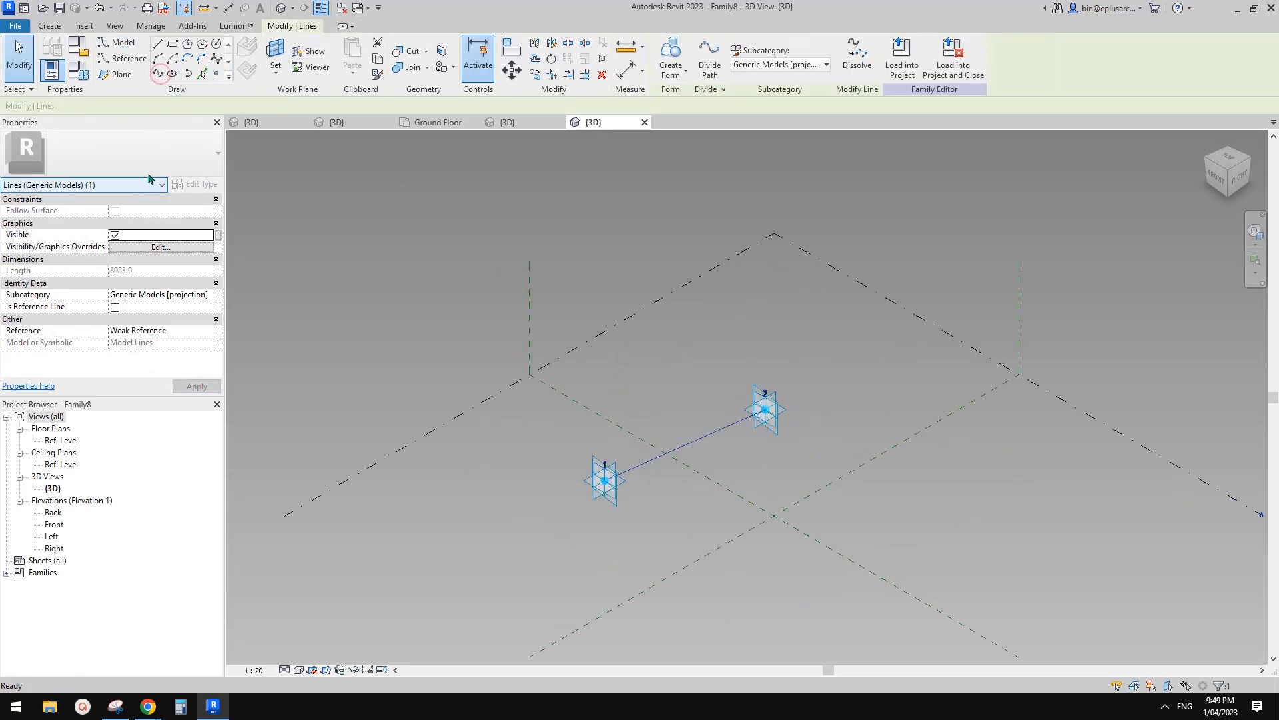
pyautogui.click(114, 307)
pyautogui.scroll(1, 385, 302)
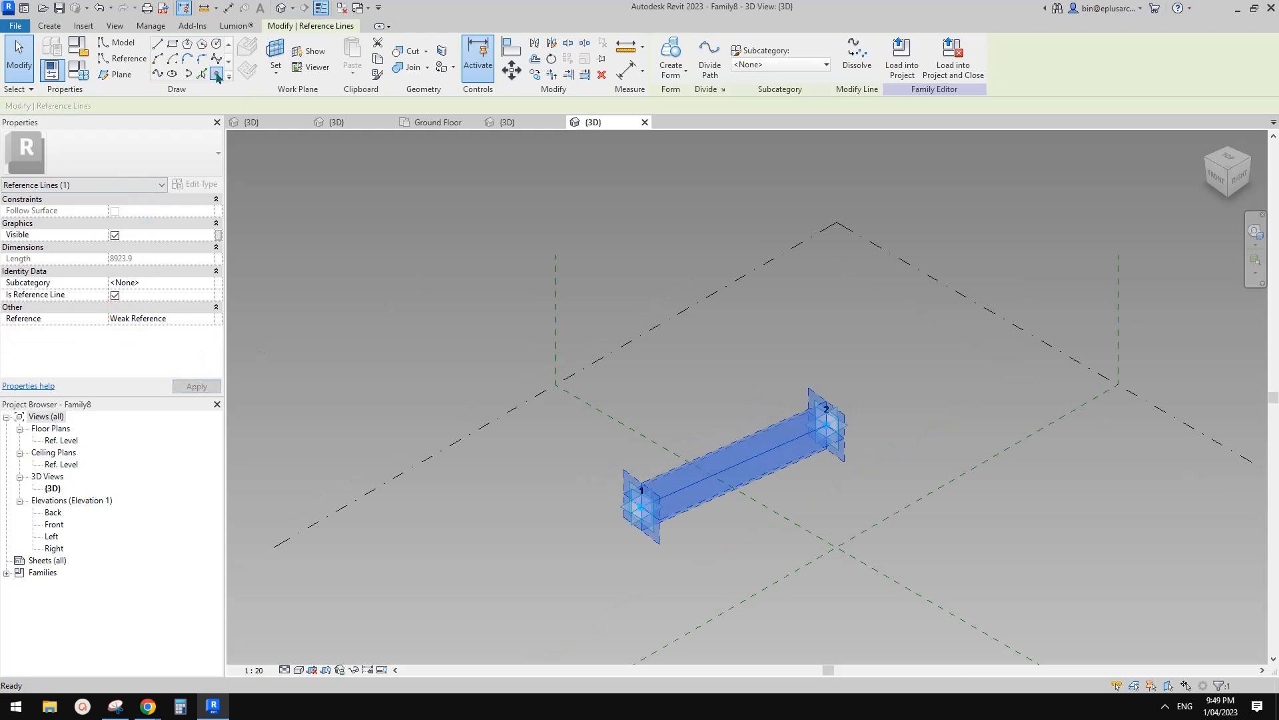
# Host a point on the line, set it as work plane, and draw a radius-30 reference circle.
pyautogui.click(216, 76)
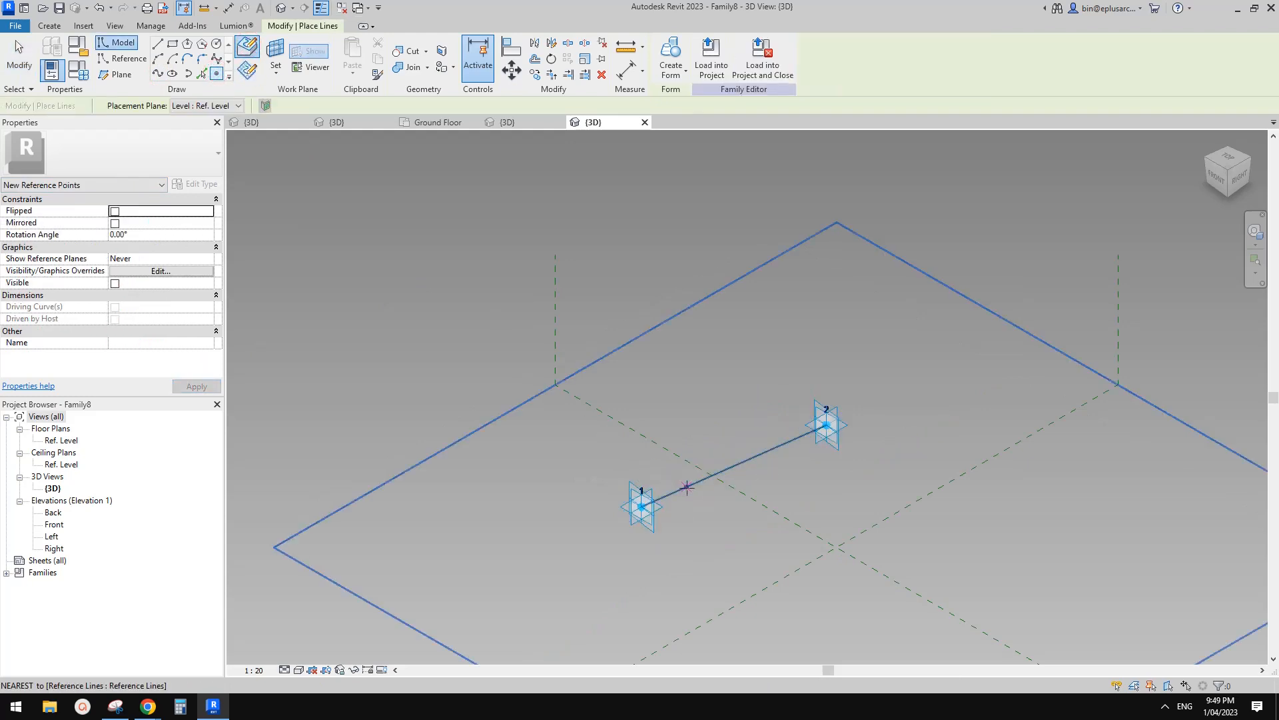
pyautogui.click(124, 59)
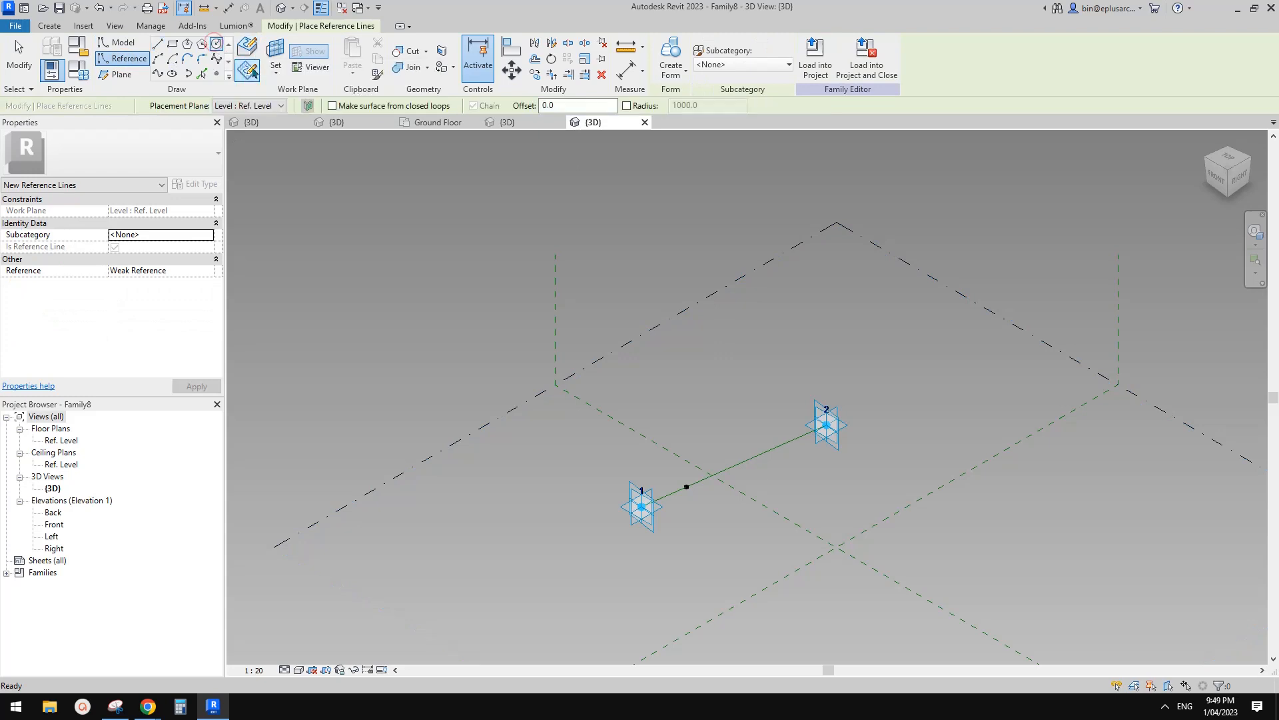
pyautogui.click(273, 60)
pyautogui.moveTo(741, 509); pyautogui.dragTo(722, 445, button='middle')
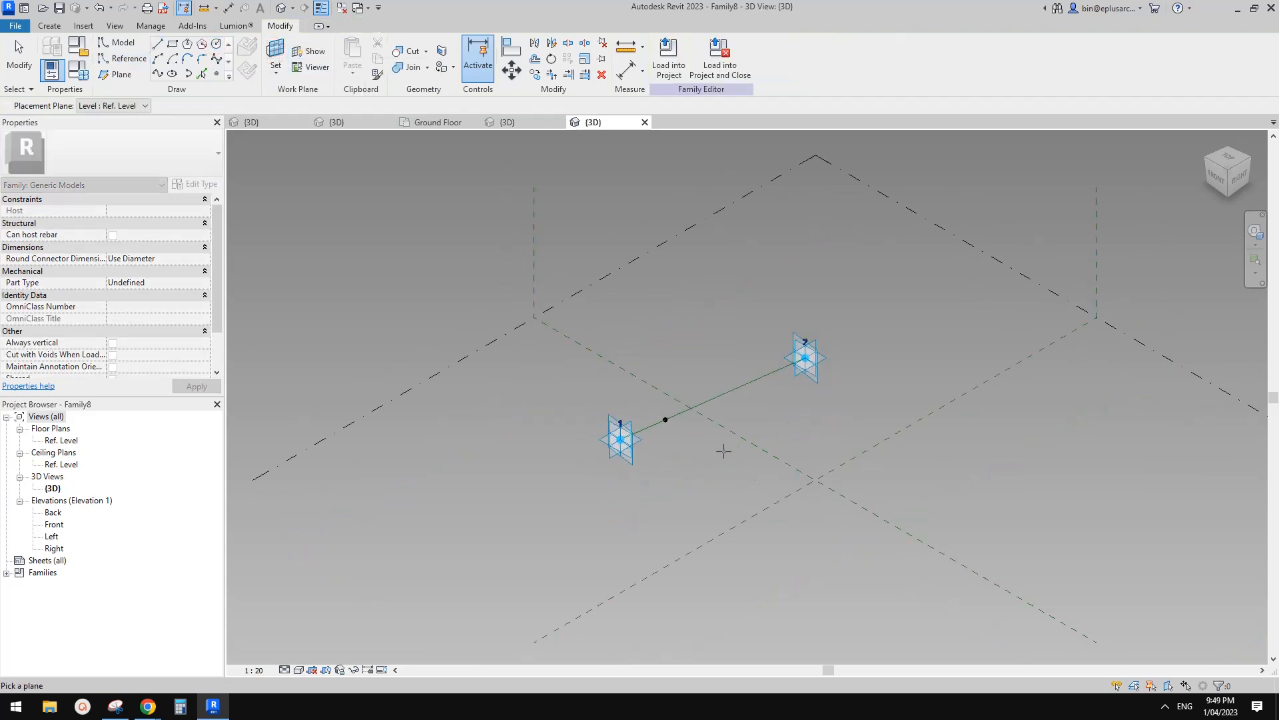
pyautogui.scroll(1, 694, 432)
pyautogui.click(655, 416)
pyautogui.scroll(1, 655, 416)
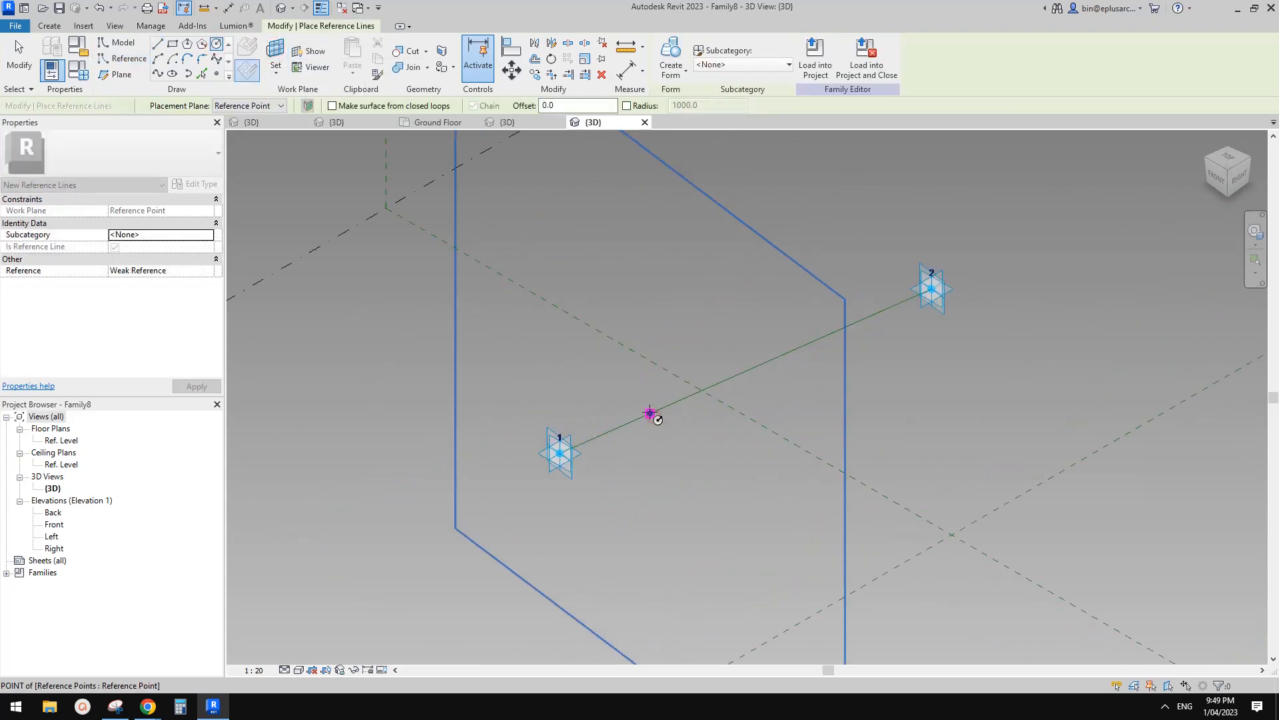
pyautogui.click(650, 405)
pyautogui.scroll(1, 689, 385)
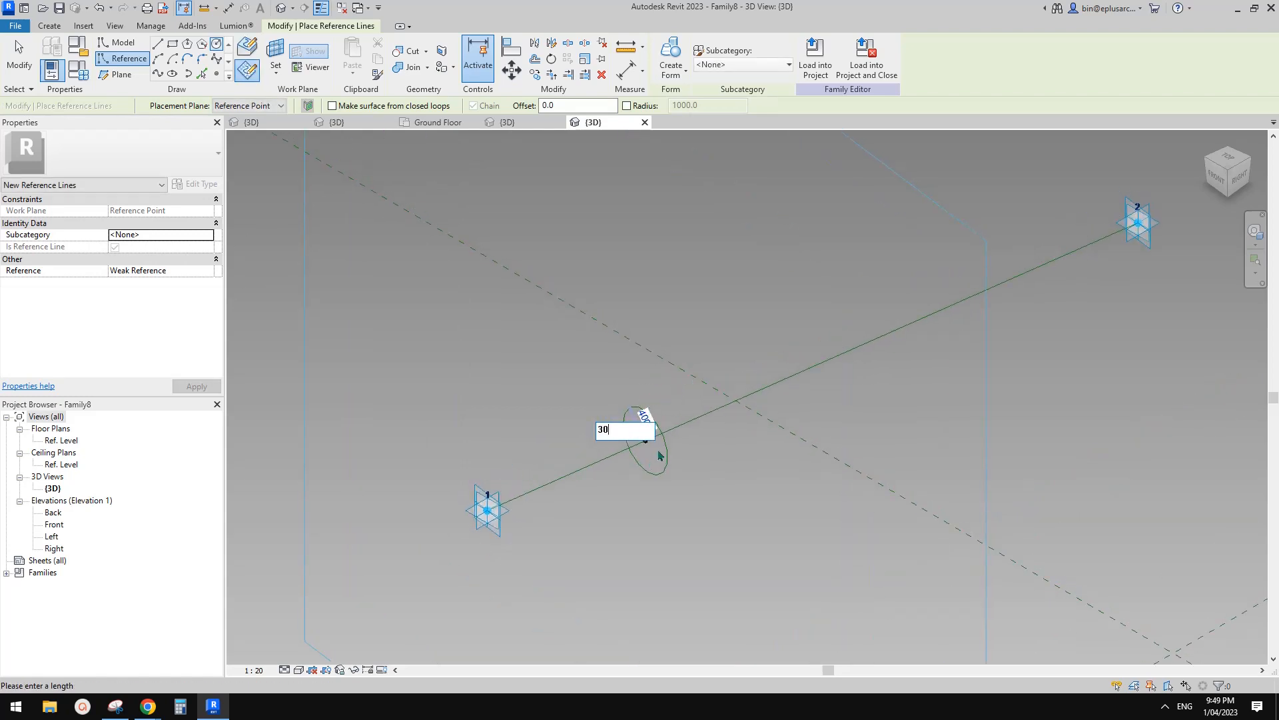
pyautogui.press('Return')
# Make the circle's radius dimension permanent and label it with a new parameter r.
pyautogui.scroll(5, 656, 400)
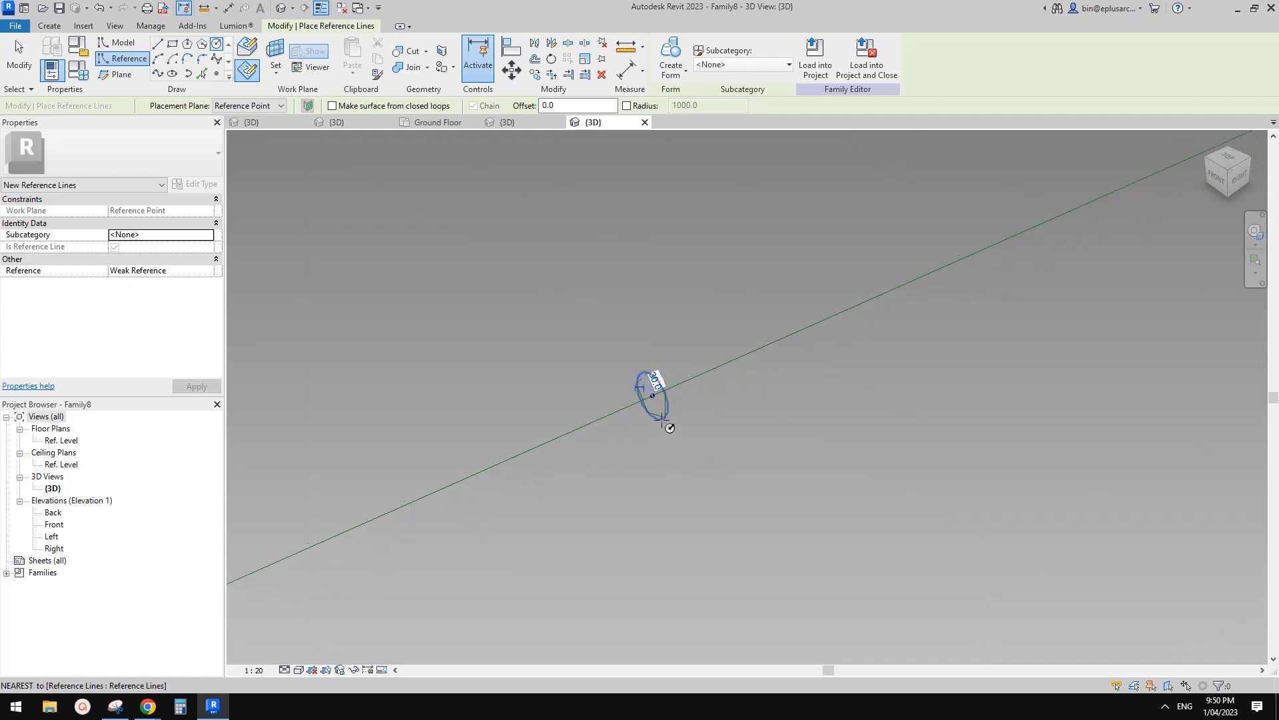
pyautogui.press('Escape')
pyautogui.click(654, 360)
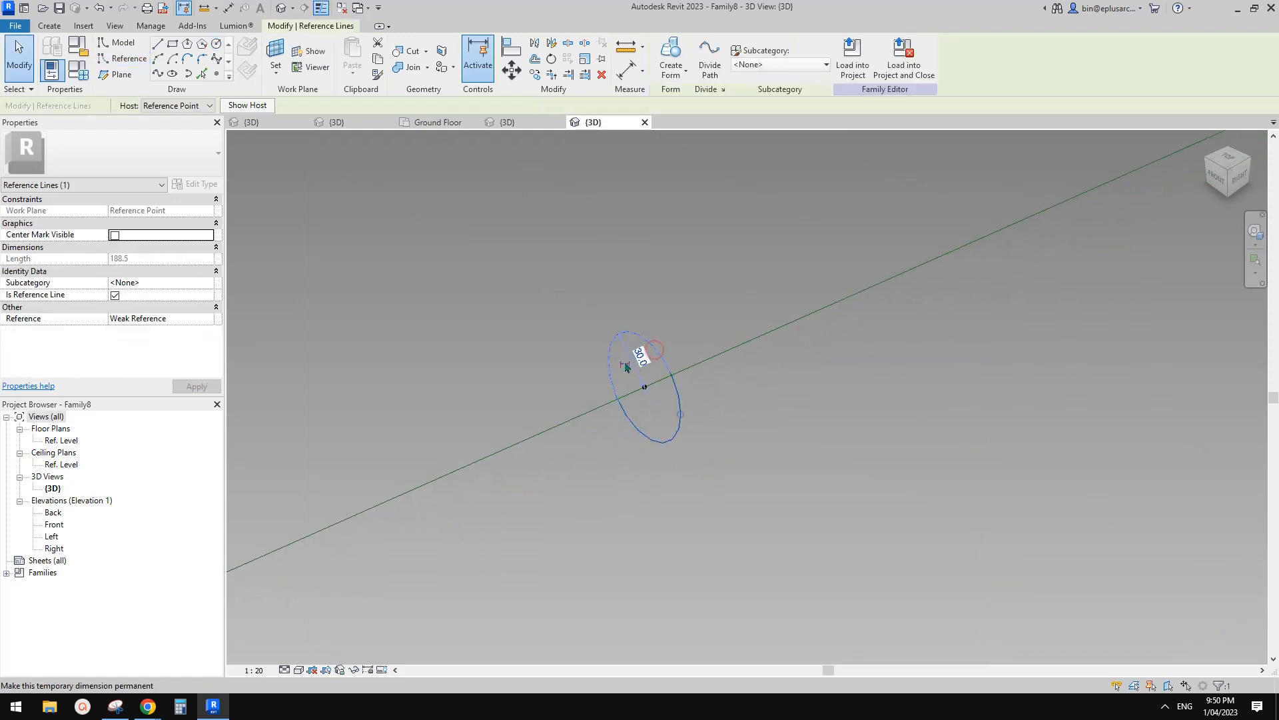
pyautogui.click(661, 342)
pyautogui.scroll(-3, 645, 227)
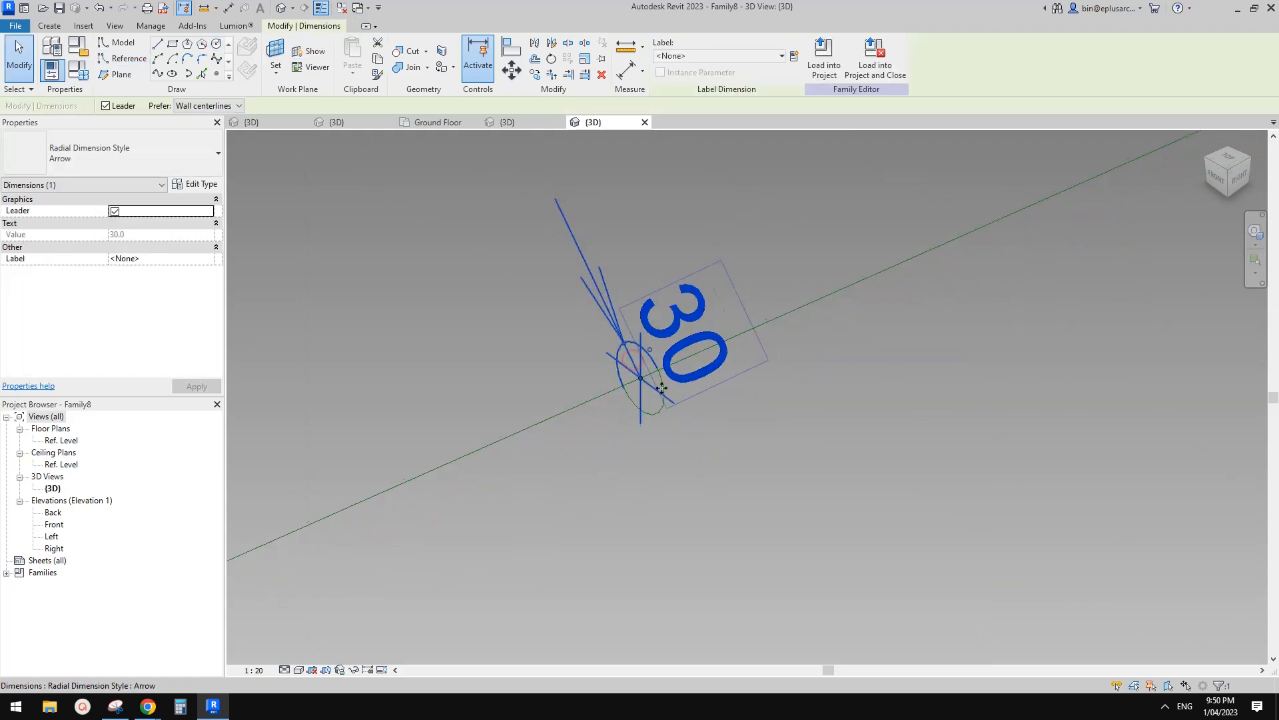
pyautogui.click(793, 57)
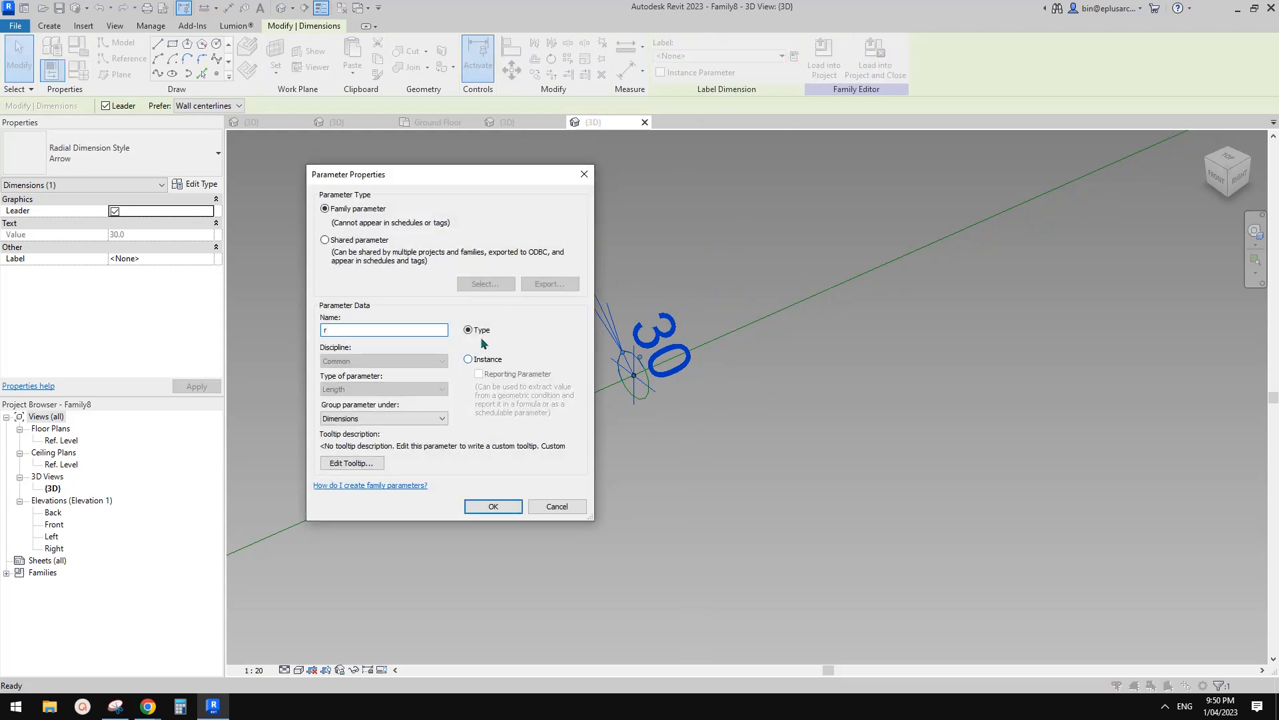
pyautogui.click(493, 505)
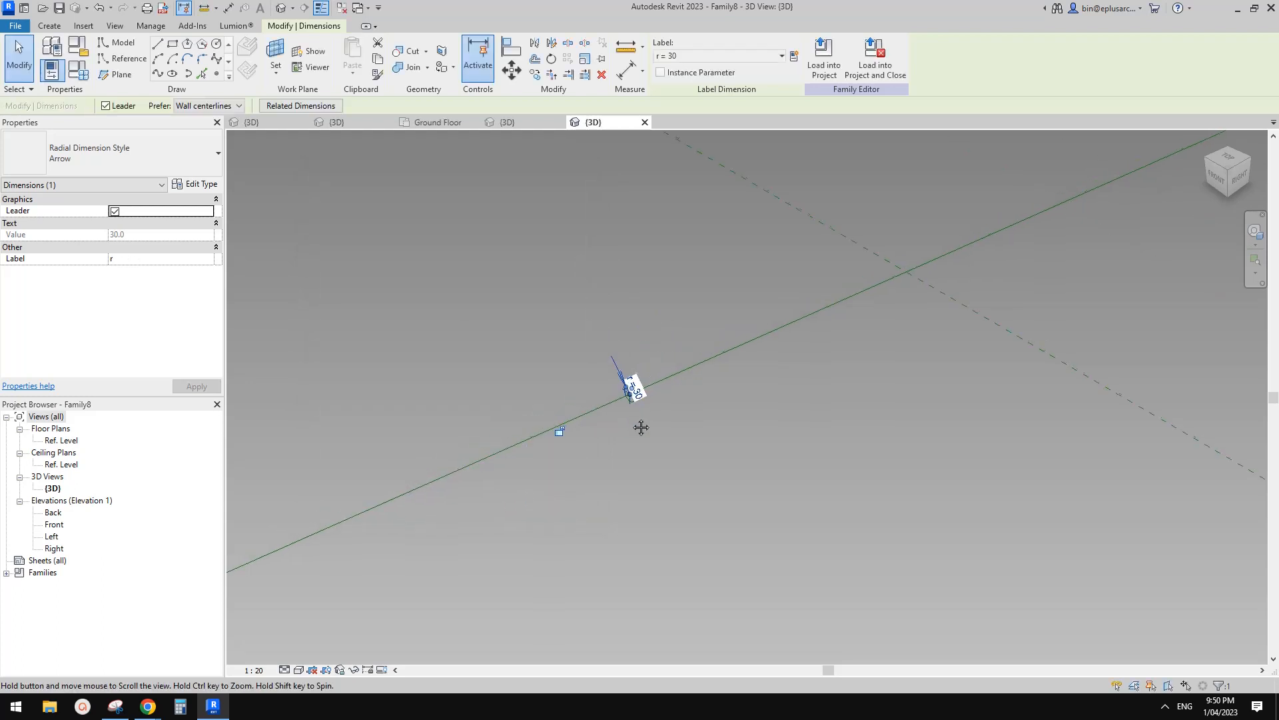
# Rehost the second reference point onto the reference line.
pyautogui.moveTo(501, 294); pyautogui.dragTo(714, 479)
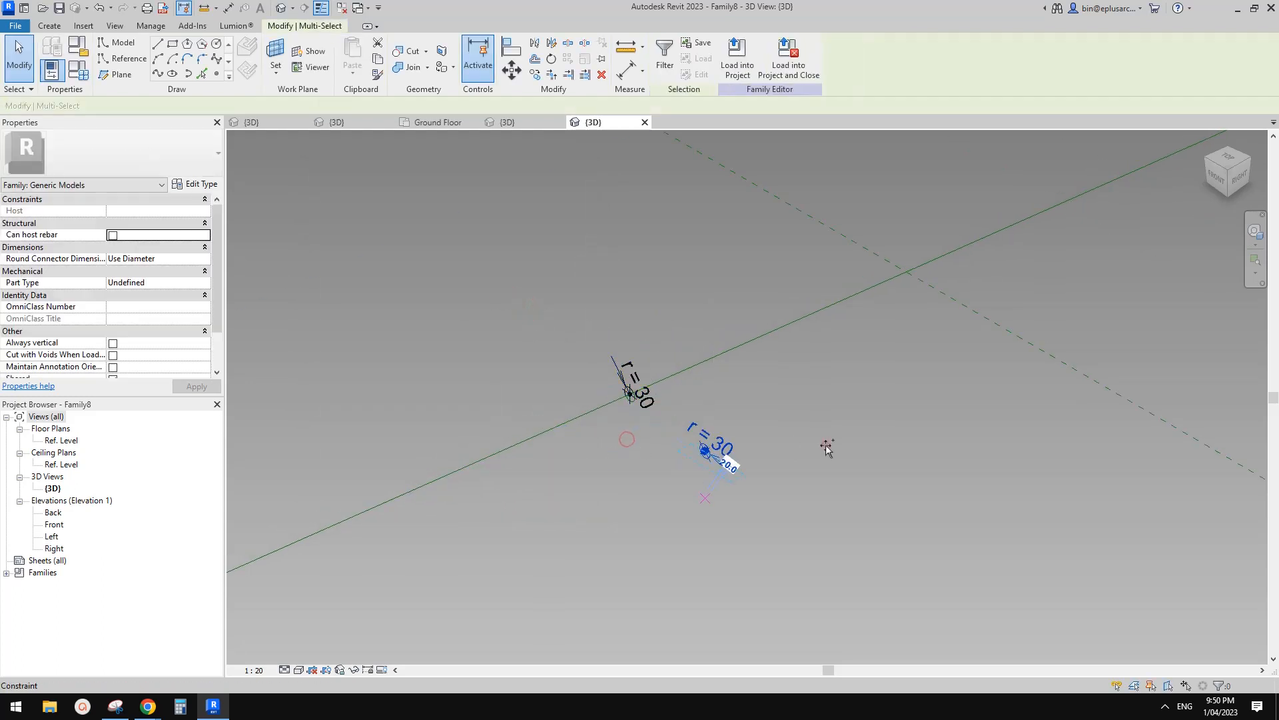
pyautogui.press('Escape')
pyautogui.scroll(2, 704, 451)
pyautogui.click(705, 452)
pyautogui.scroll(-2, 705, 452)
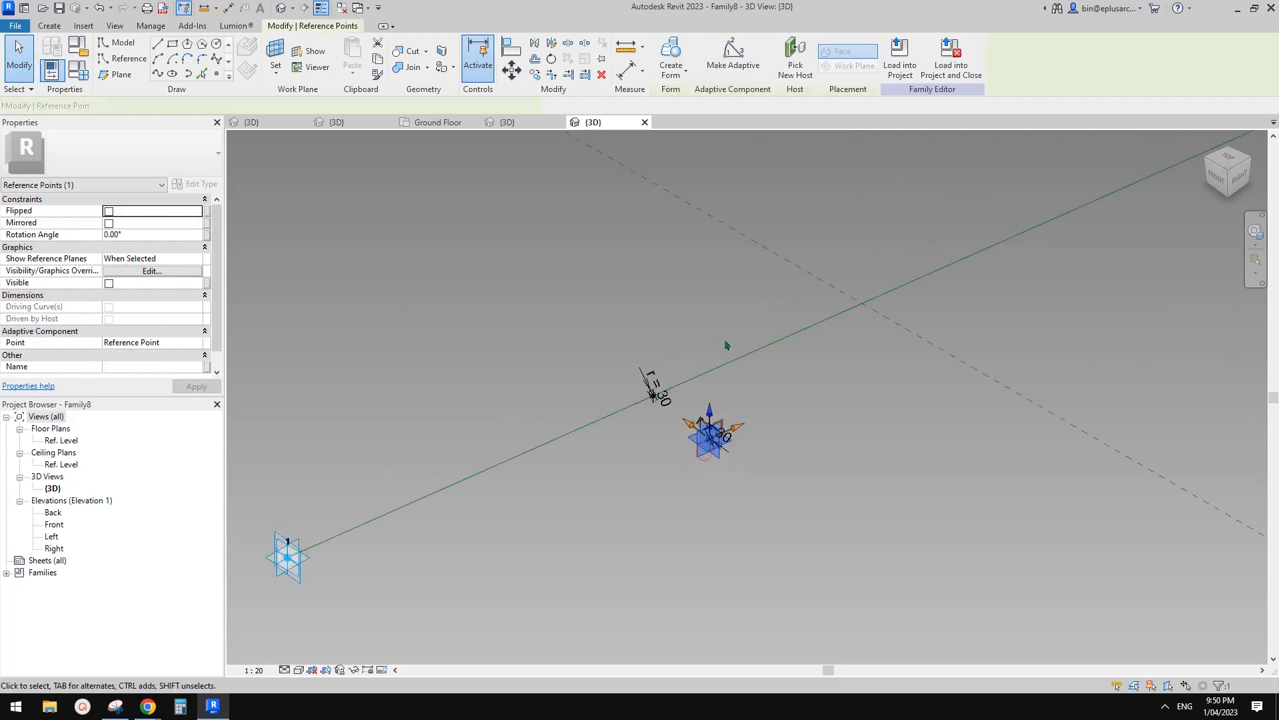
pyautogui.click(793, 63)
pyautogui.click(815, 324)
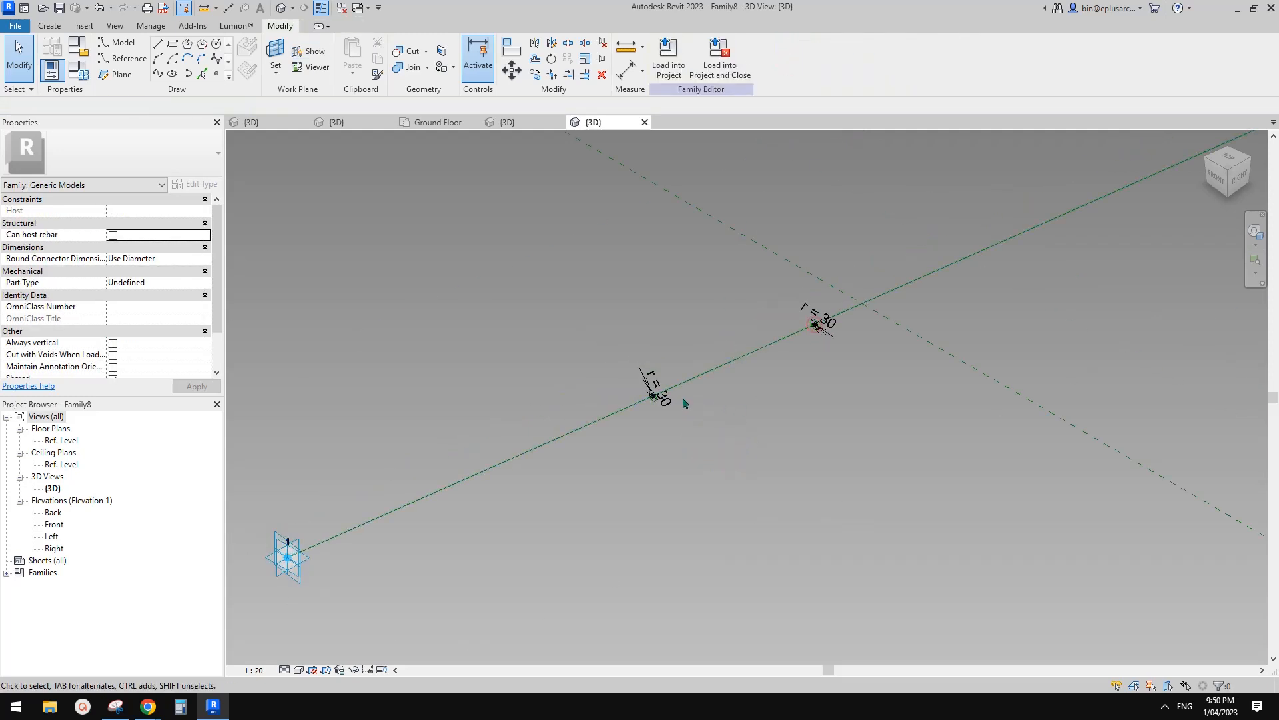
pyautogui.scroll(3, 660, 386)
# Create a solid tube form between the two r = 30 circles.
pyautogui.click(781, 336)
pyautogui.scroll(2, 880, 313)
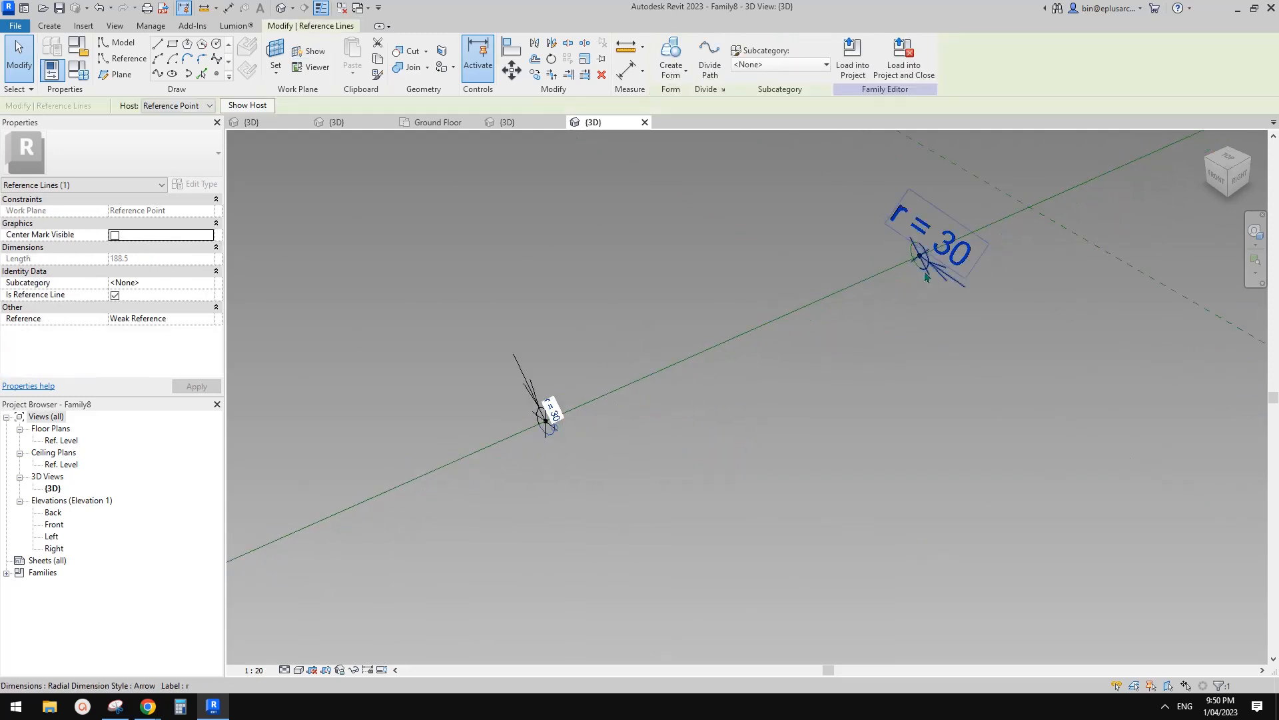
pyautogui.keyDown('ctrl'); pyautogui.click(918, 270); pyautogui.keyUp('ctrl')
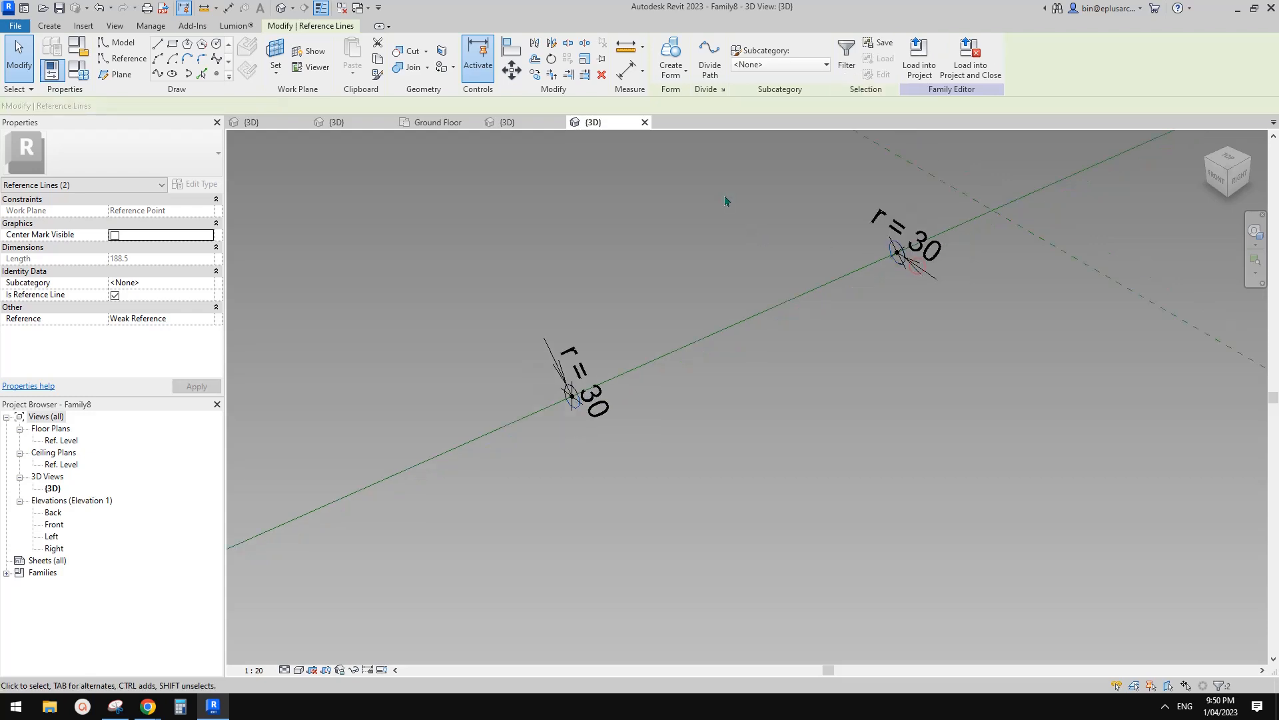
pyautogui.click(671, 56)
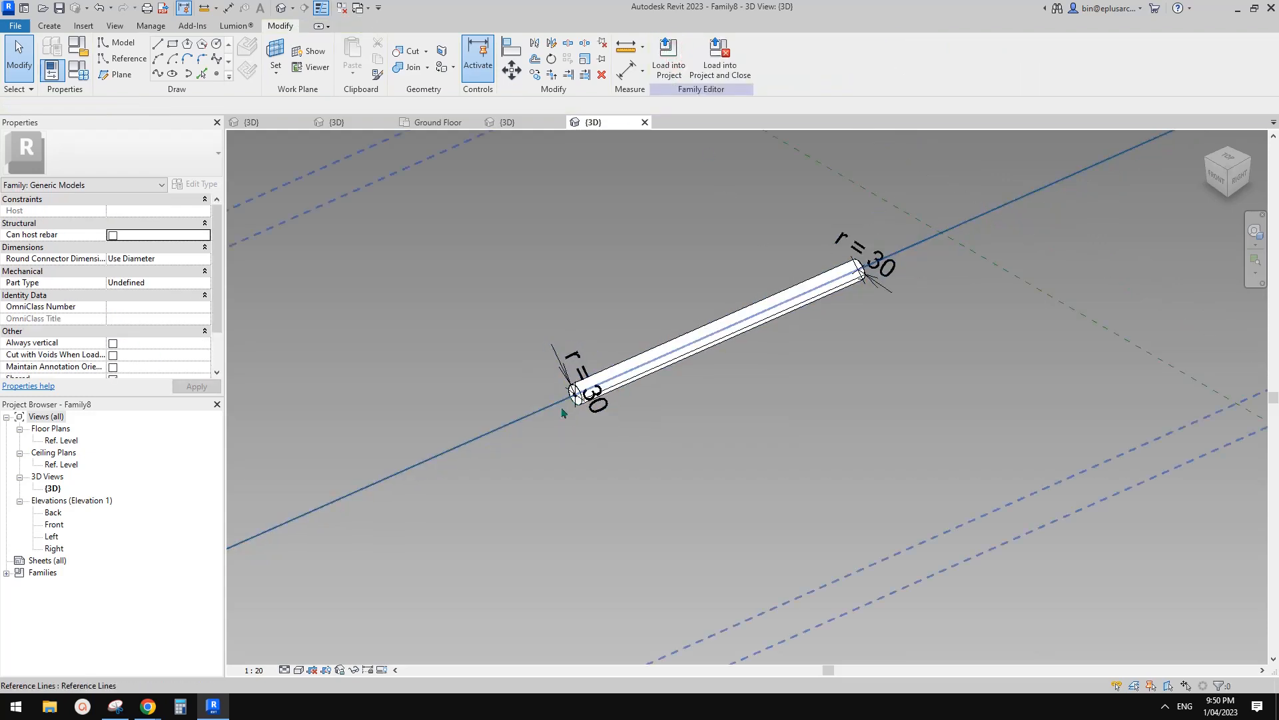
# Set the end points' Normalized Curve Parameters to 0 and 1 so the tube spans the line.
pyautogui.click(574, 399)
pyautogui.scroll(-1, 574, 399)
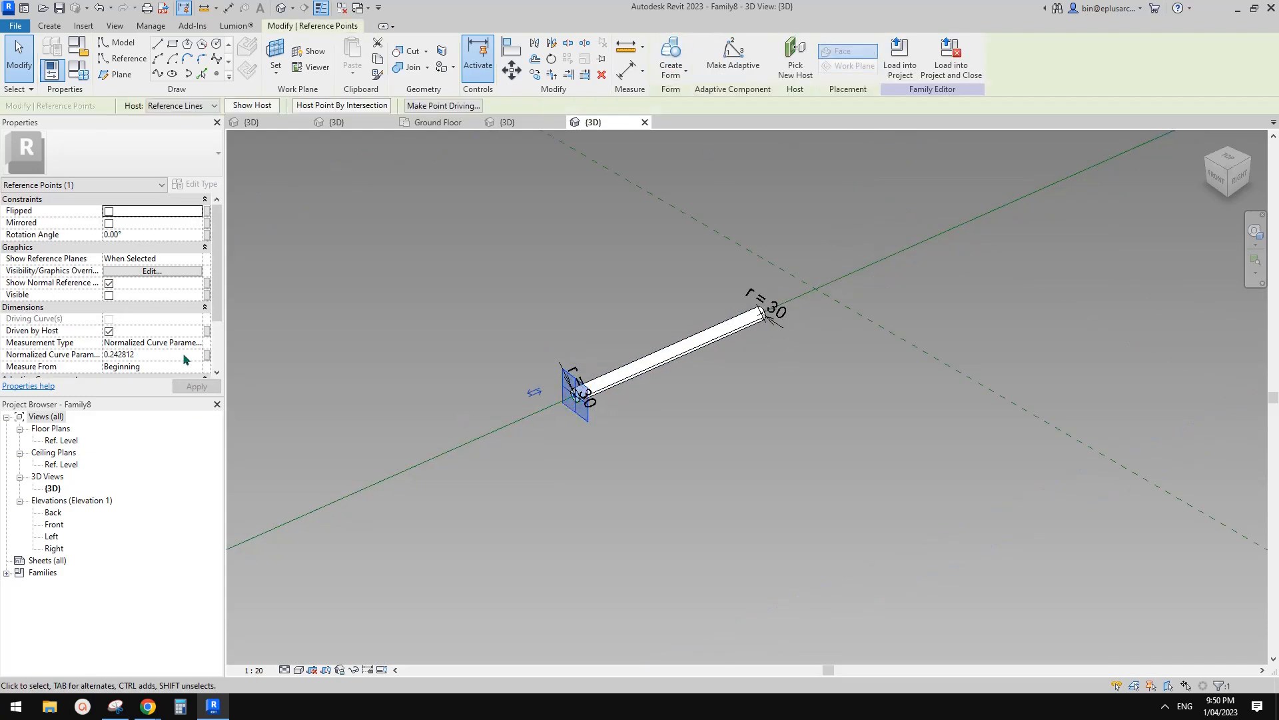
pyautogui.doubleClick(145, 354)
pyautogui.write('0')
pyautogui.scroll(4, 696, 308)
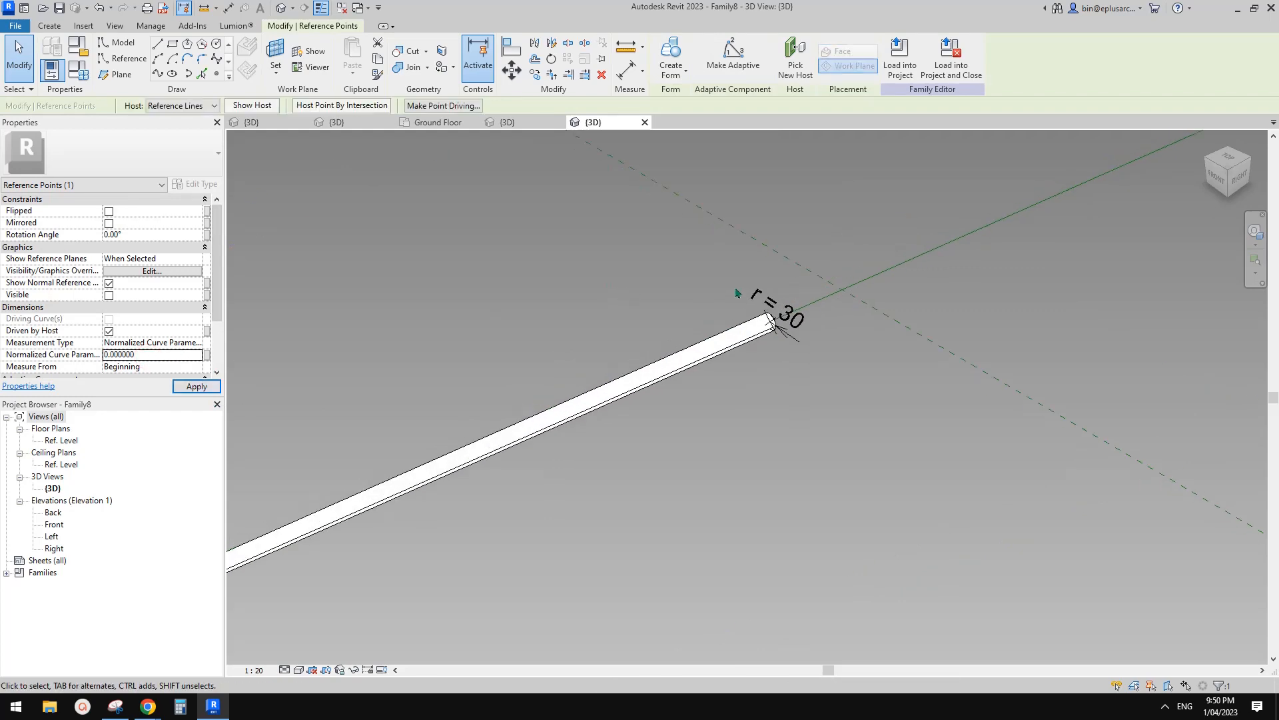
pyautogui.moveTo(697, 308); pyautogui.dragTo(778, 354)
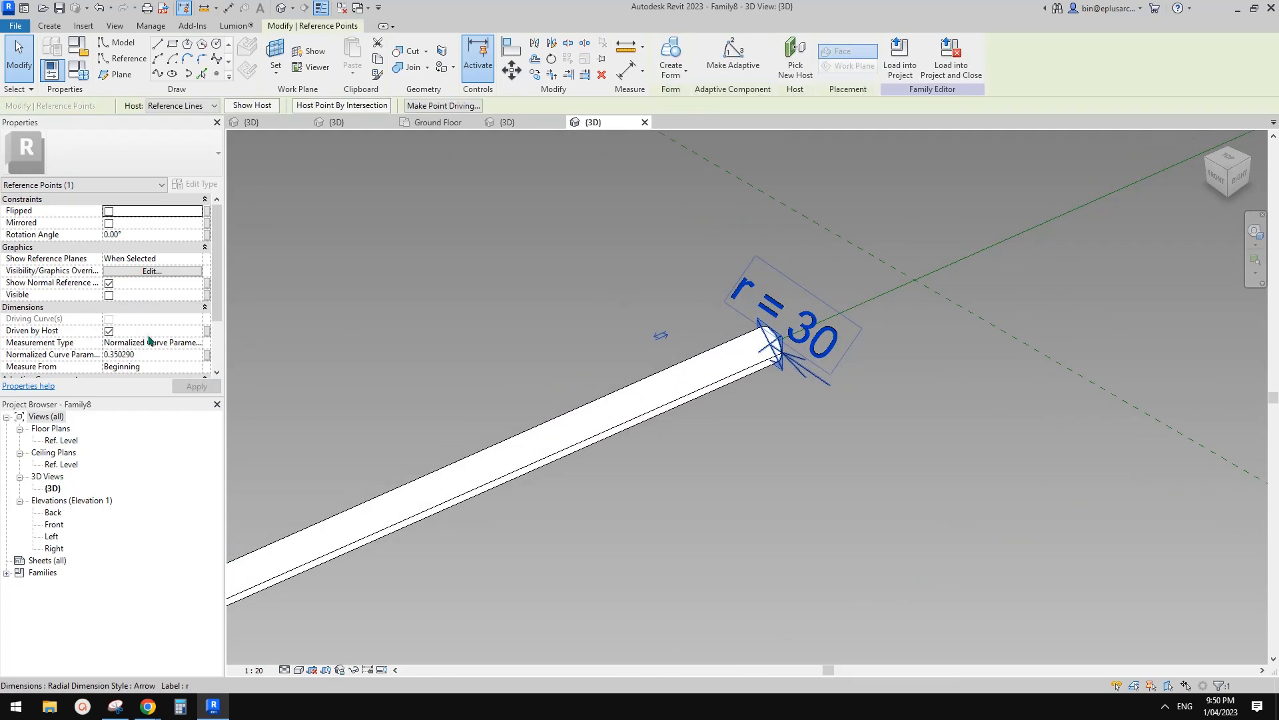
pyautogui.click(159, 353)
pyautogui.press('Return')
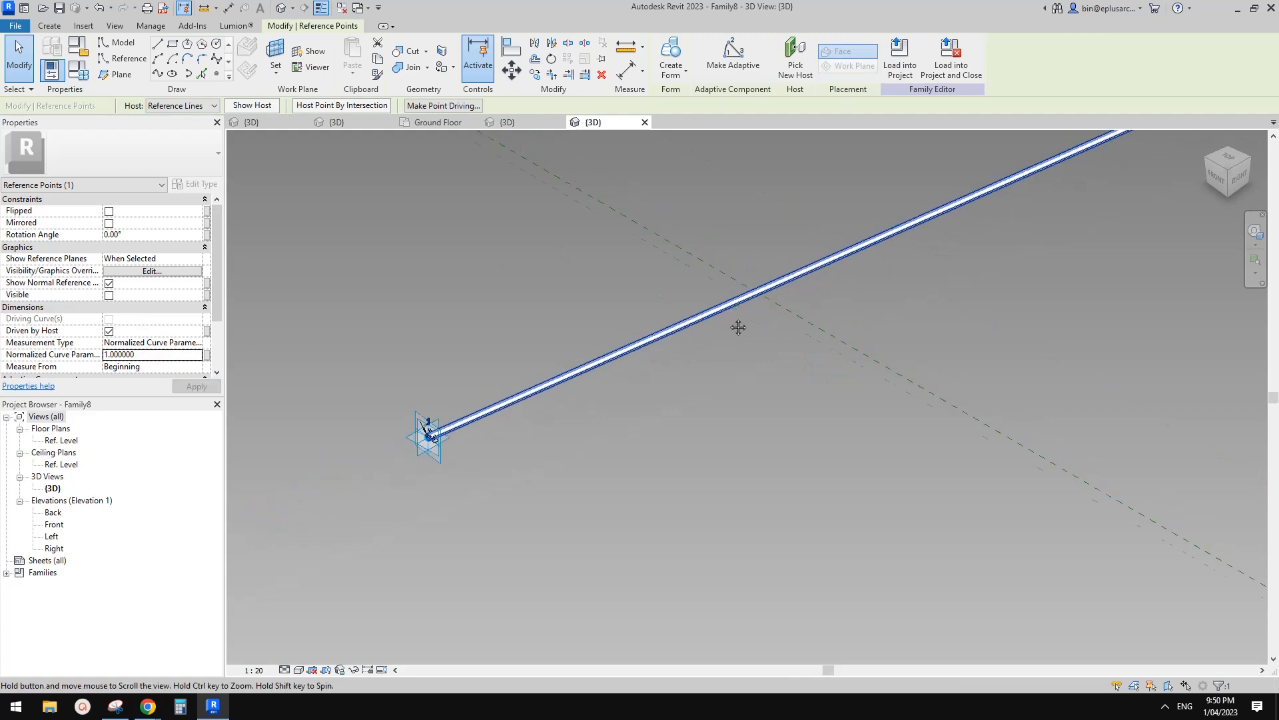
pyautogui.scroll(-3, 754, 275)
pyautogui.press('Escape')
pyautogui.click(336, 123)
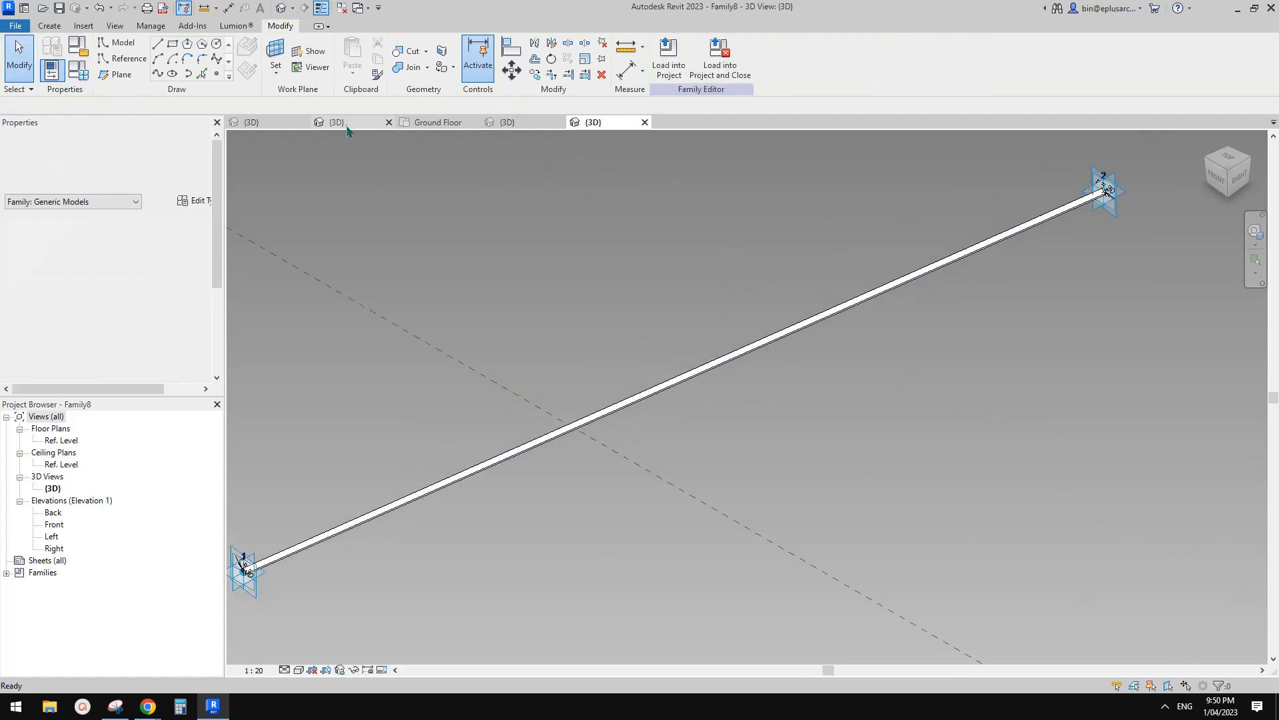
# Filter the Family6 frame down to its 24 lines and make them reference lines.
pyautogui.click(272, 125)
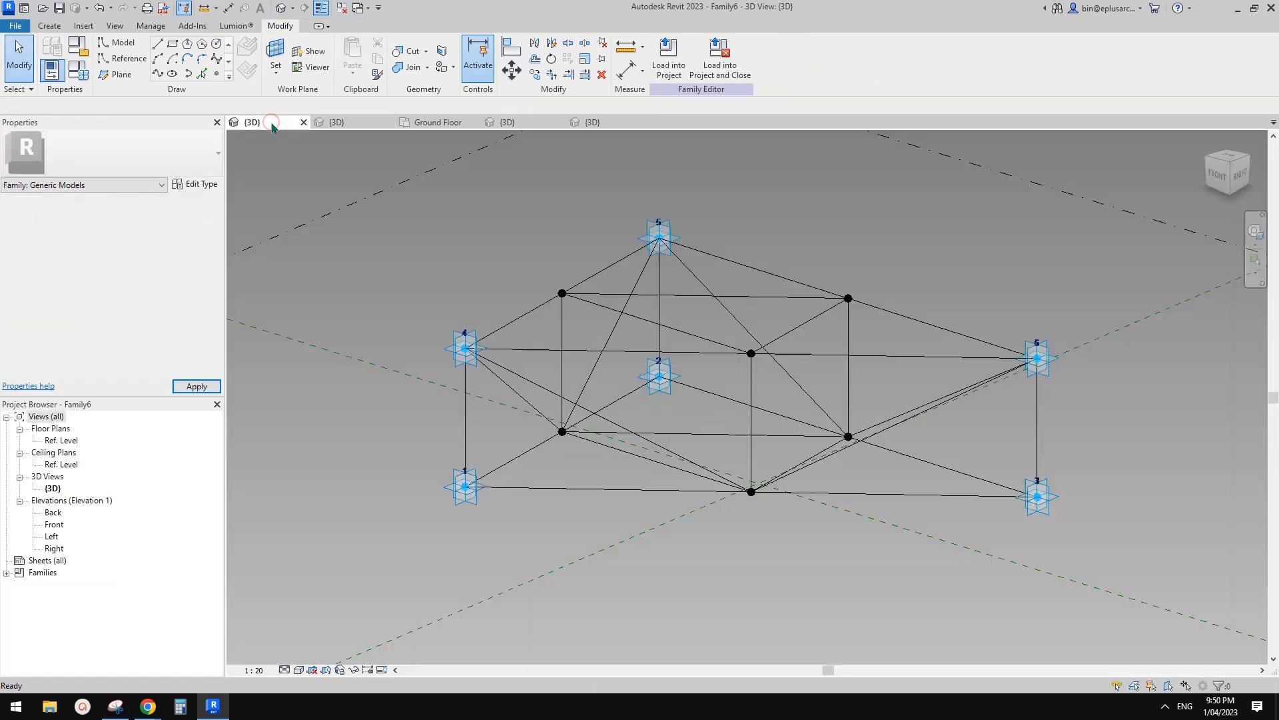
pyautogui.scroll(-2, 741, 315)
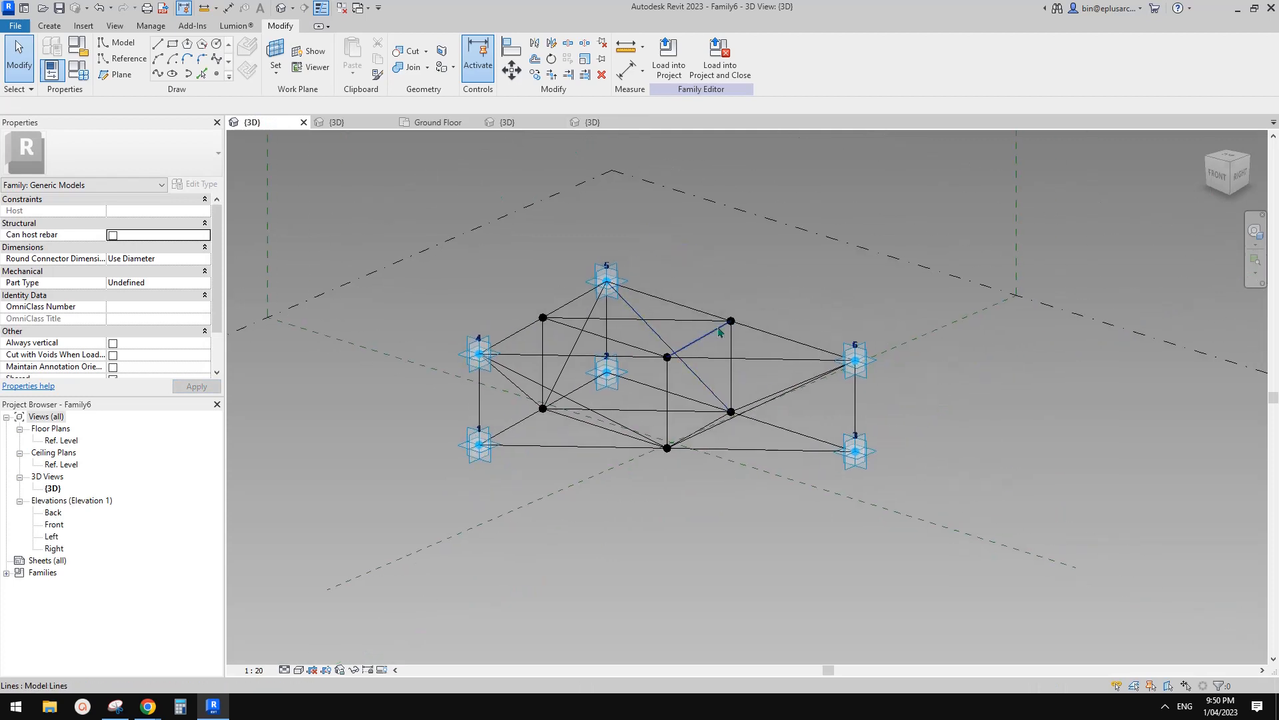
pyautogui.moveTo(385, 200); pyautogui.dragTo(971, 522)
pyautogui.click(743, 60)
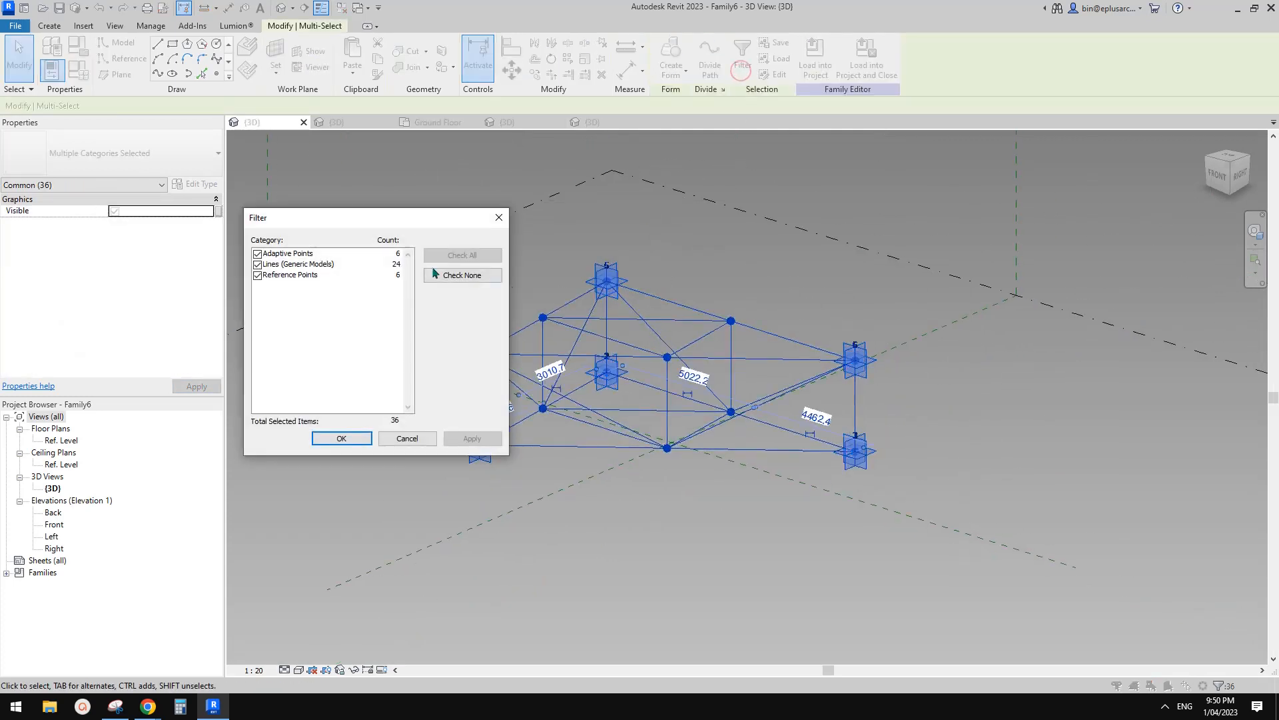
pyautogui.click(257, 254)
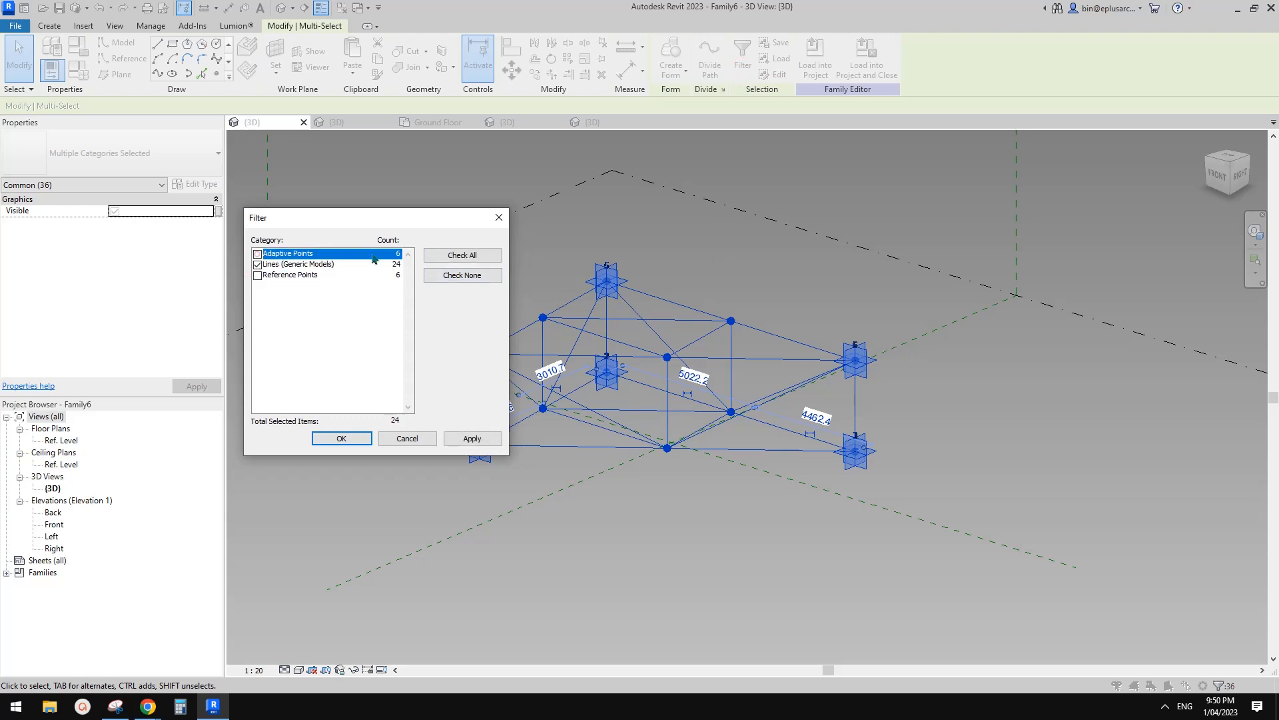
pyautogui.click(343, 441)
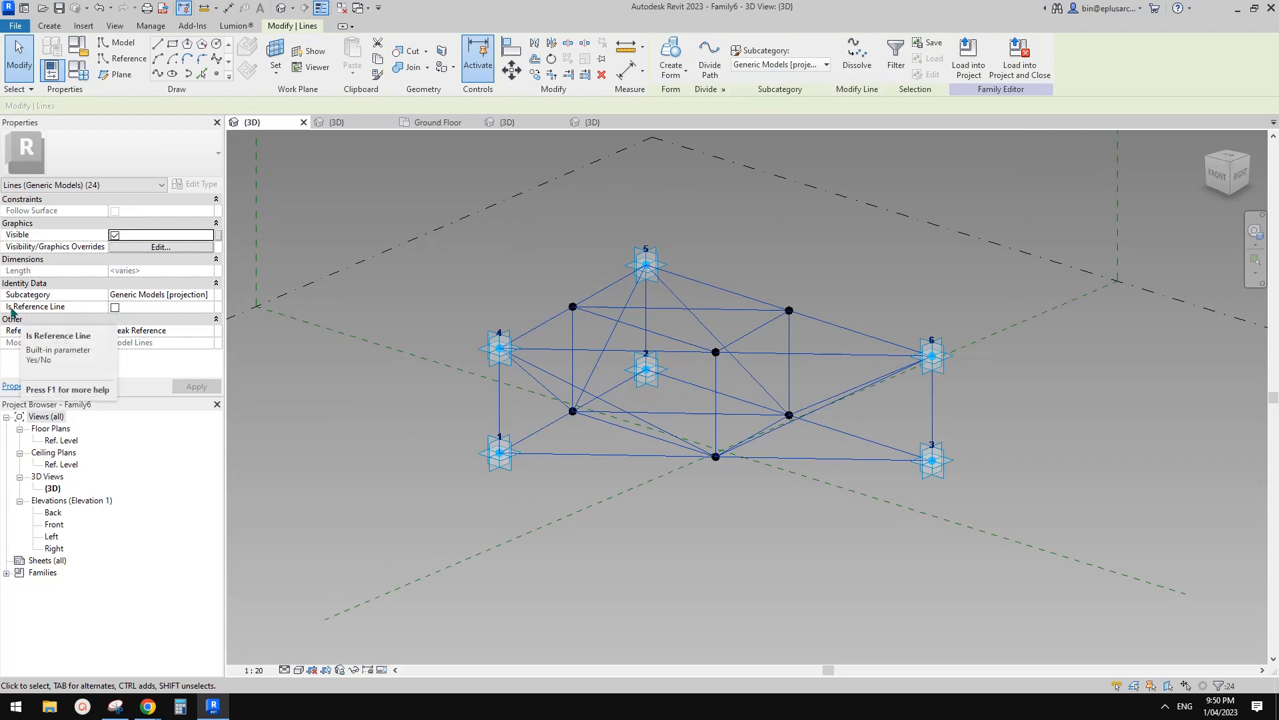
pyautogui.click(115, 307)
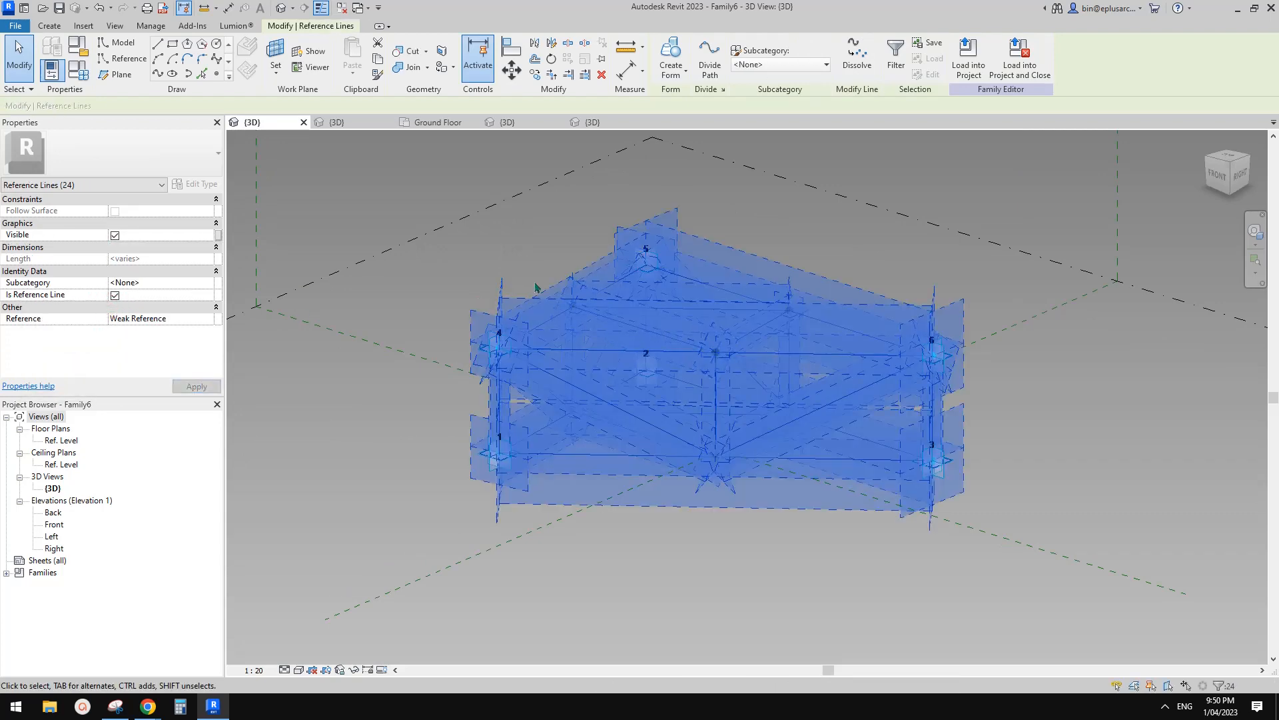
pyautogui.click(515, 245)
# Start loading Family8 into other open documents, excluding Project2.
pyautogui.click(603, 123)
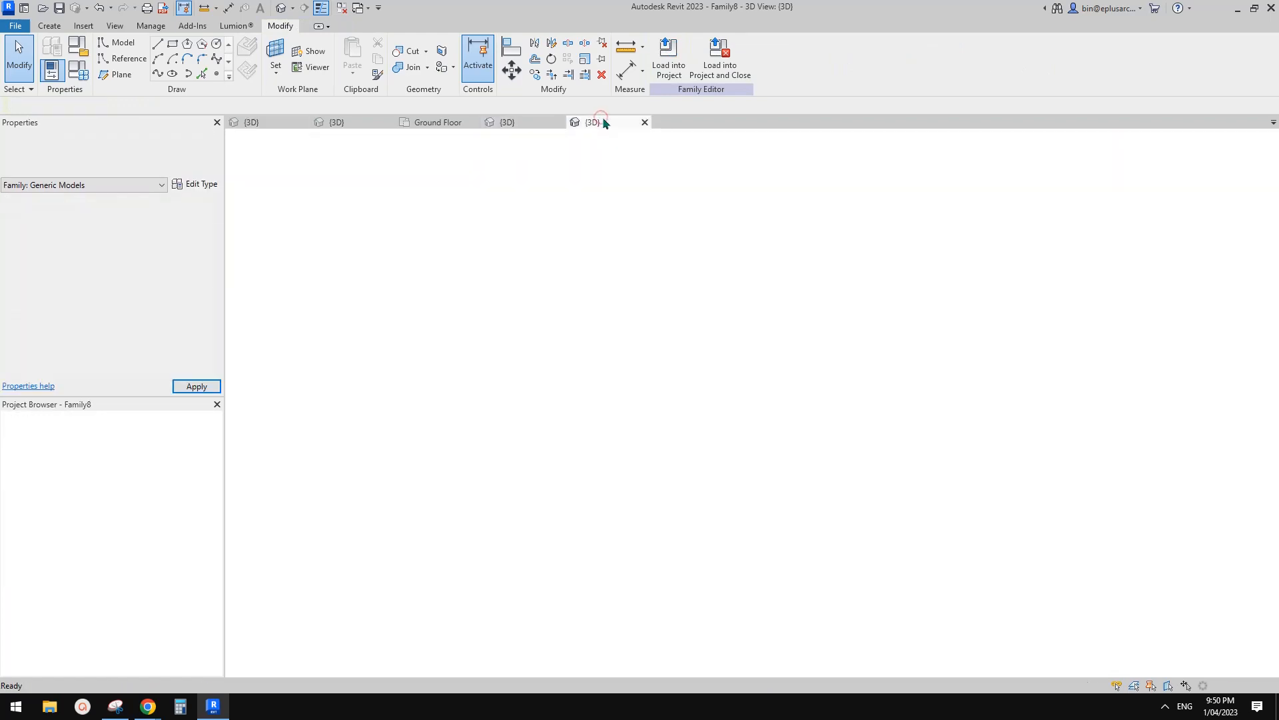
pyautogui.click(270, 122)
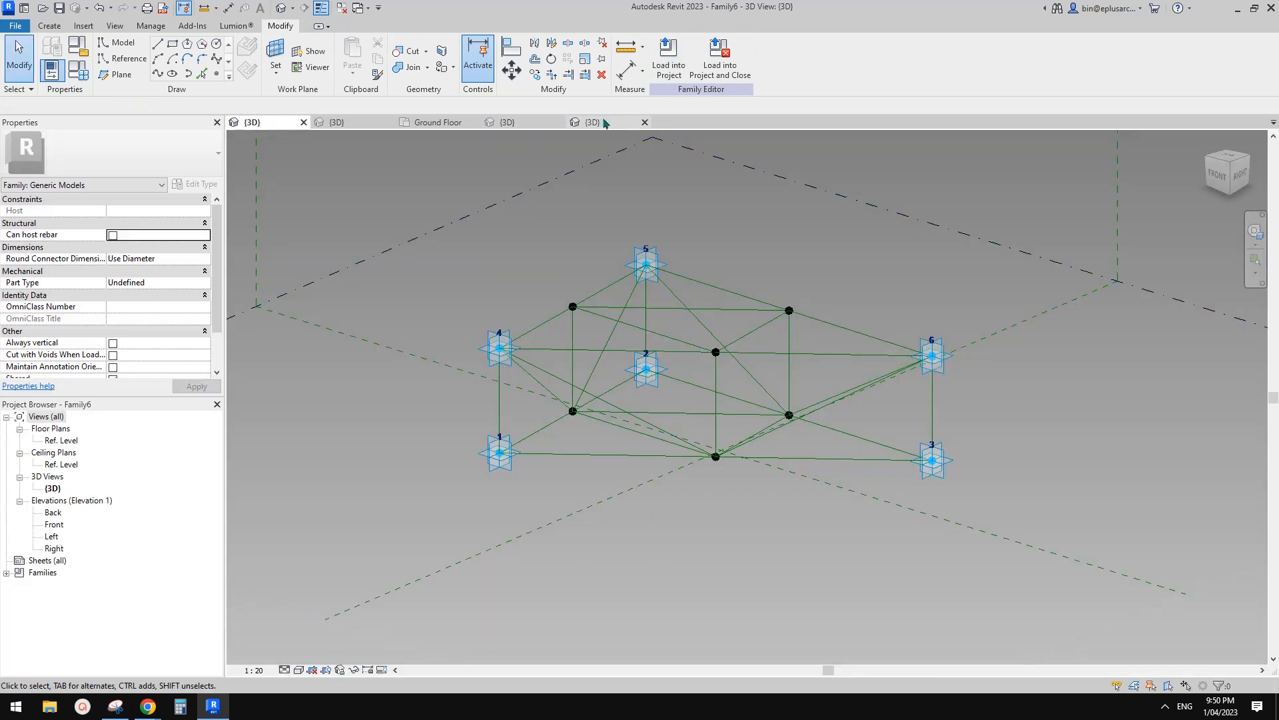
pyautogui.click(605, 123)
pyautogui.click(669, 58)
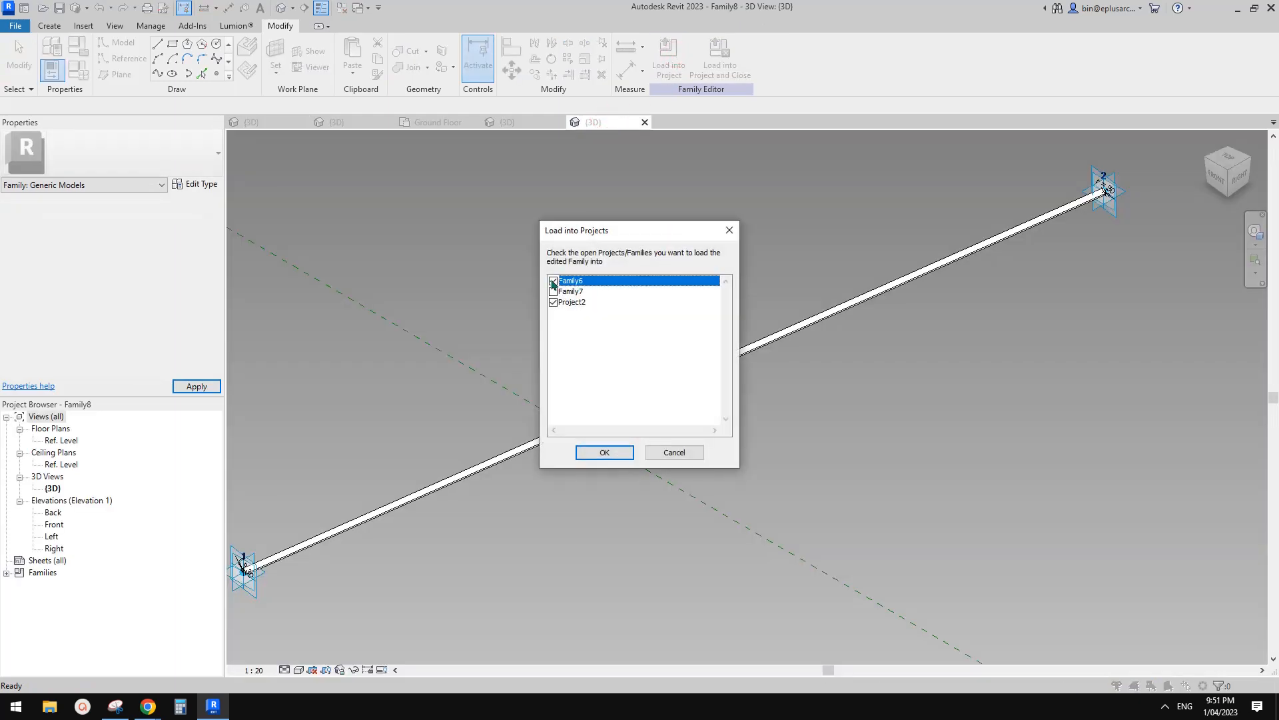
pyautogui.click(553, 302)
# Load the pipe family into Family6 and place pipes along the bottom line, line 1–2 and vertical line 1–4.
pyautogui.click(604, 453)
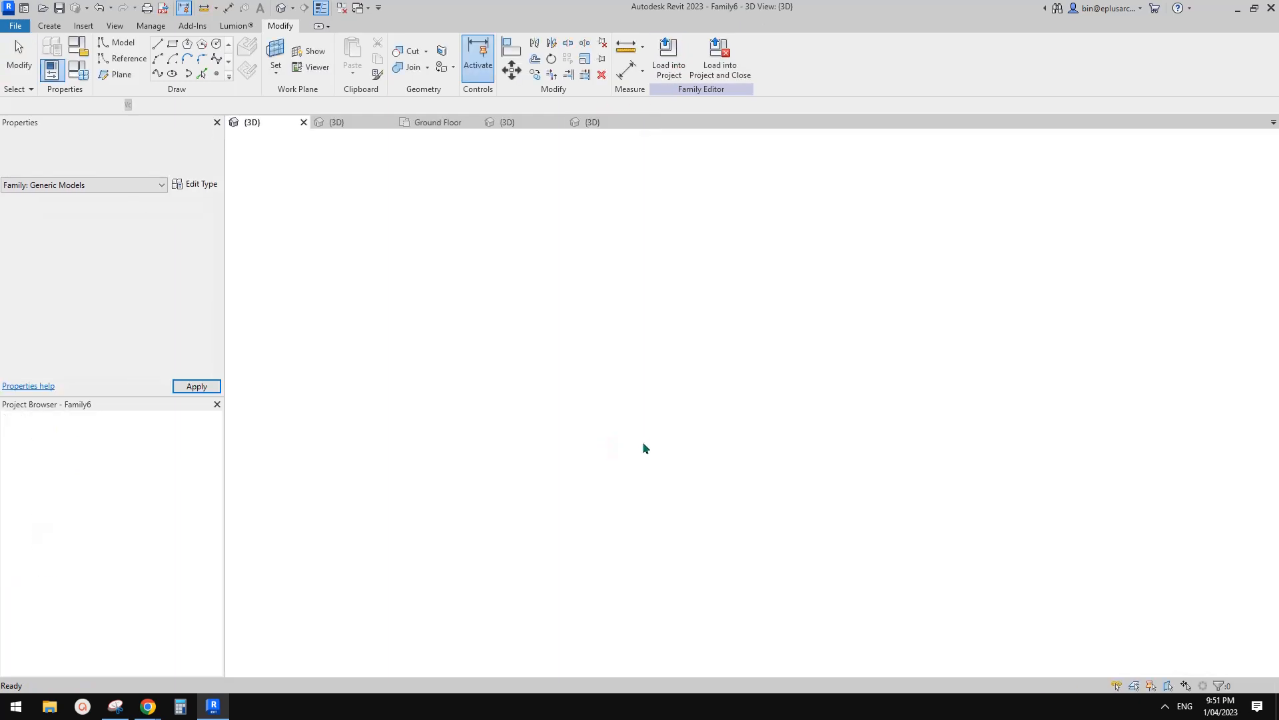
pyautogui.scroll(5, 557, 456)
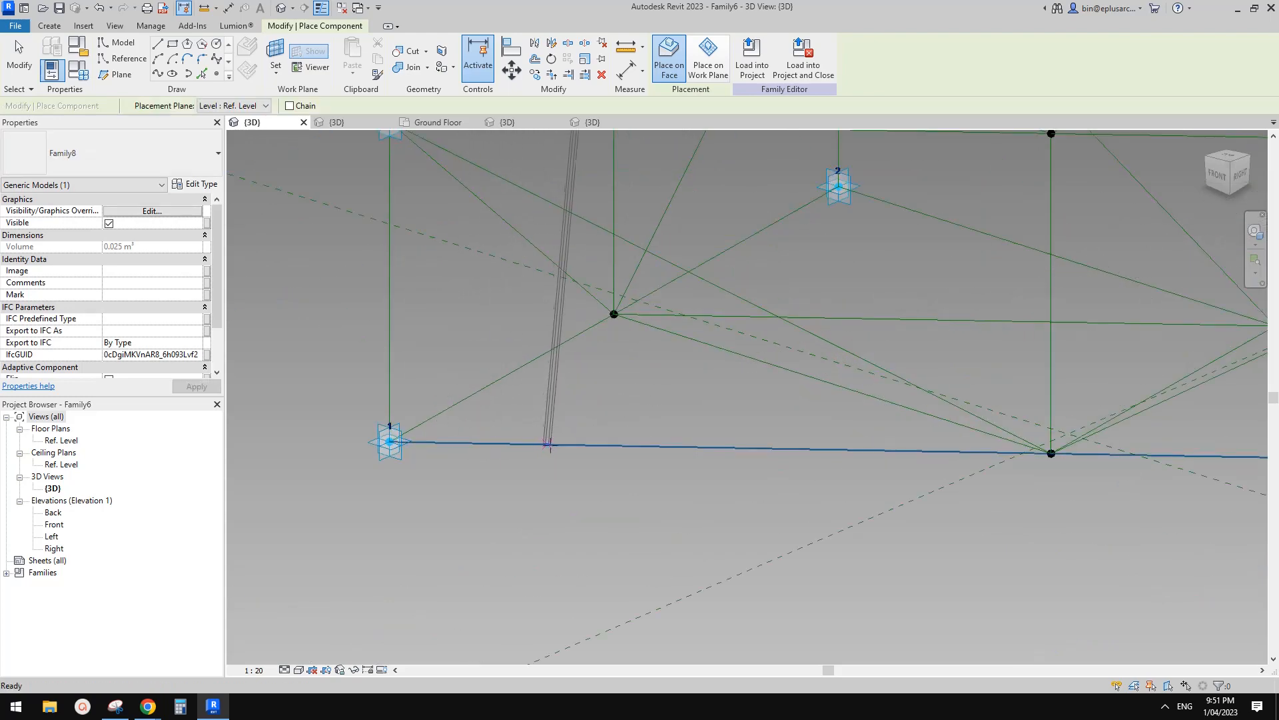
pyautogui.scroll(-3, 559, 445)
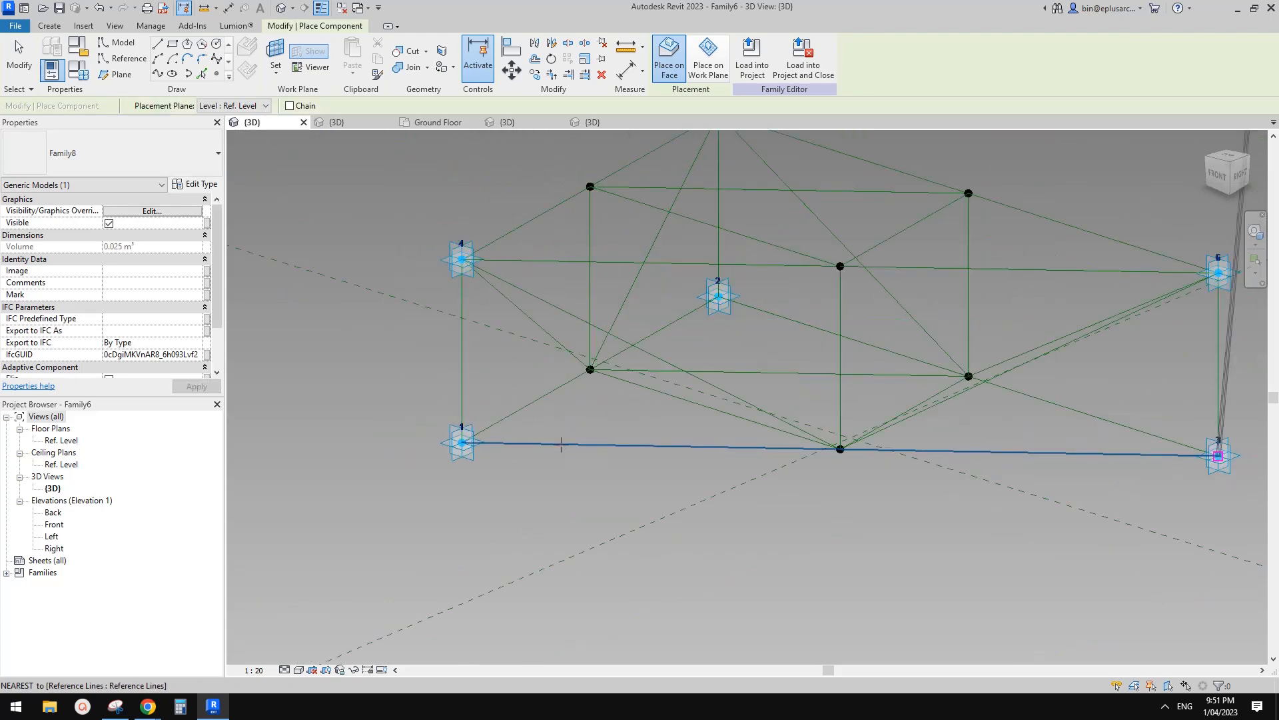
pyautogui.click(561, 445)
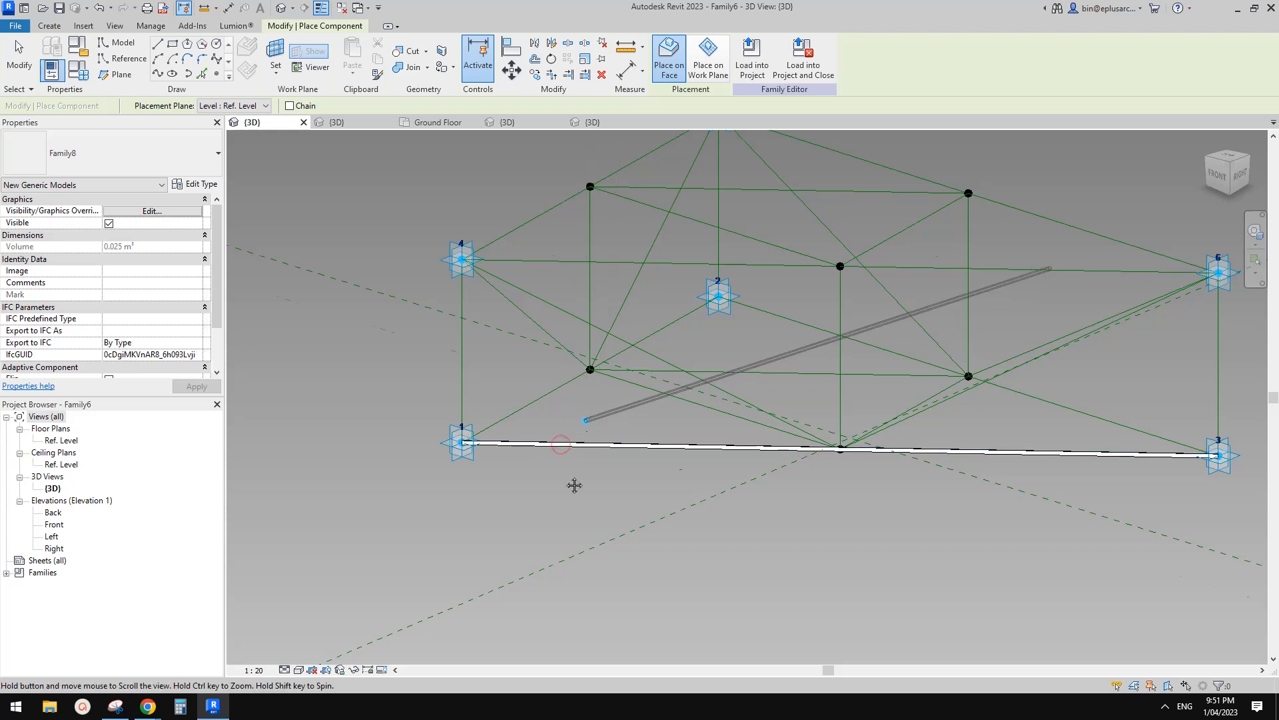
pyautogui.moveTo(574, 485); pyautogui.dragTo(553, 537, button='middle')
pyautogui.scroll(-1, 553, 537)
pyautogui.click(525, 454)
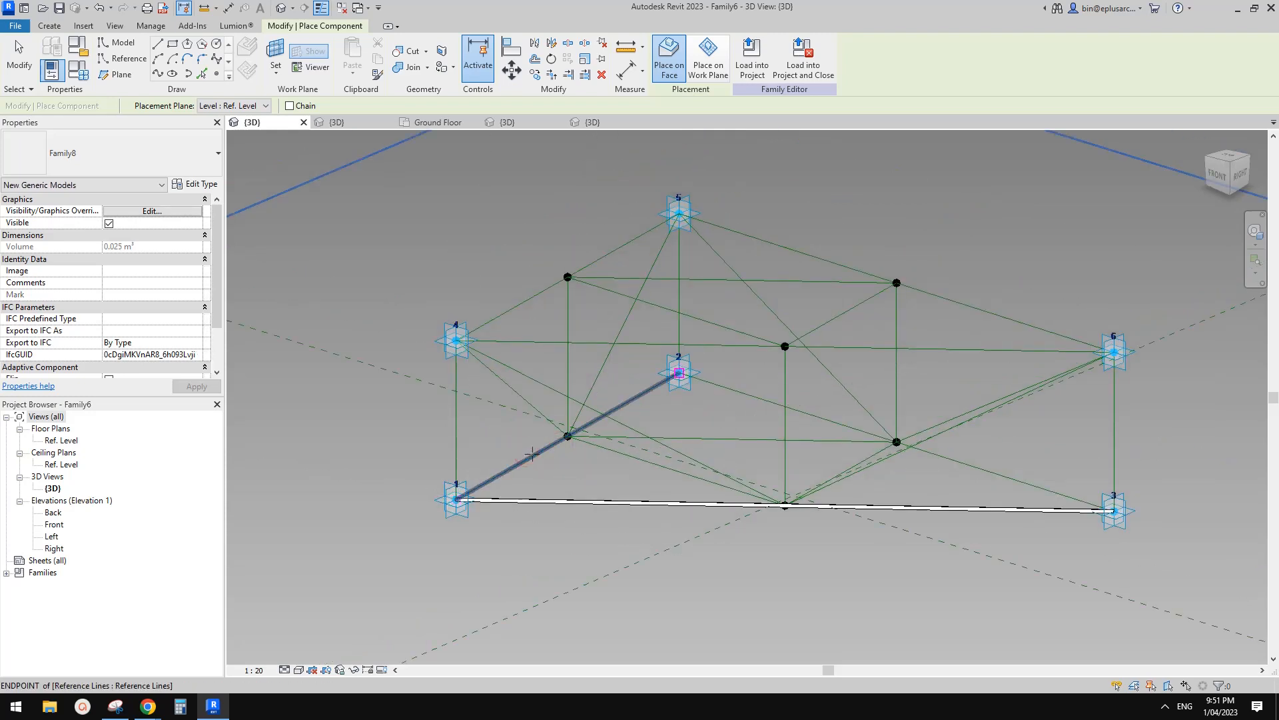
pyautogui.click(532, 454)
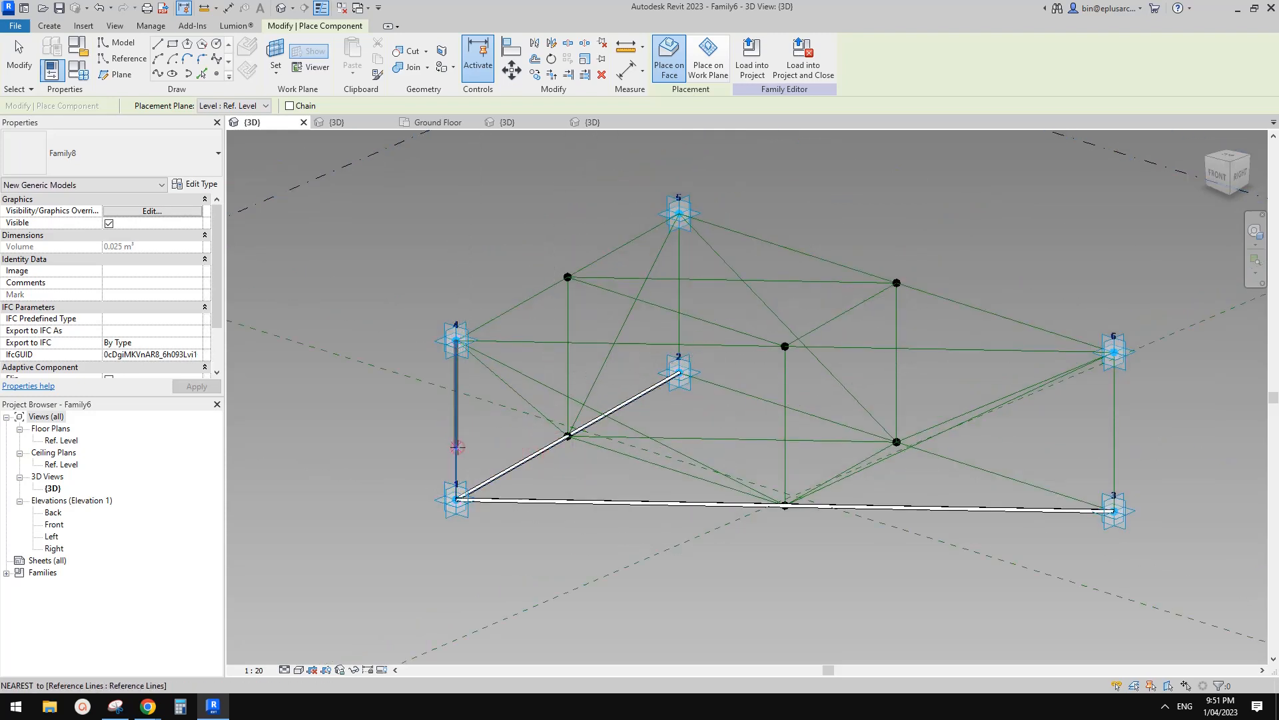
pyautogui.click(456, 499)
# Add pipes along edges 4–5 and 5–6, a diagonal from point 5, the upper horizontal and from the centre node.
pyautogui.moveTo(537, 426); pyautogui.dragTo(527, 480, button='middle')
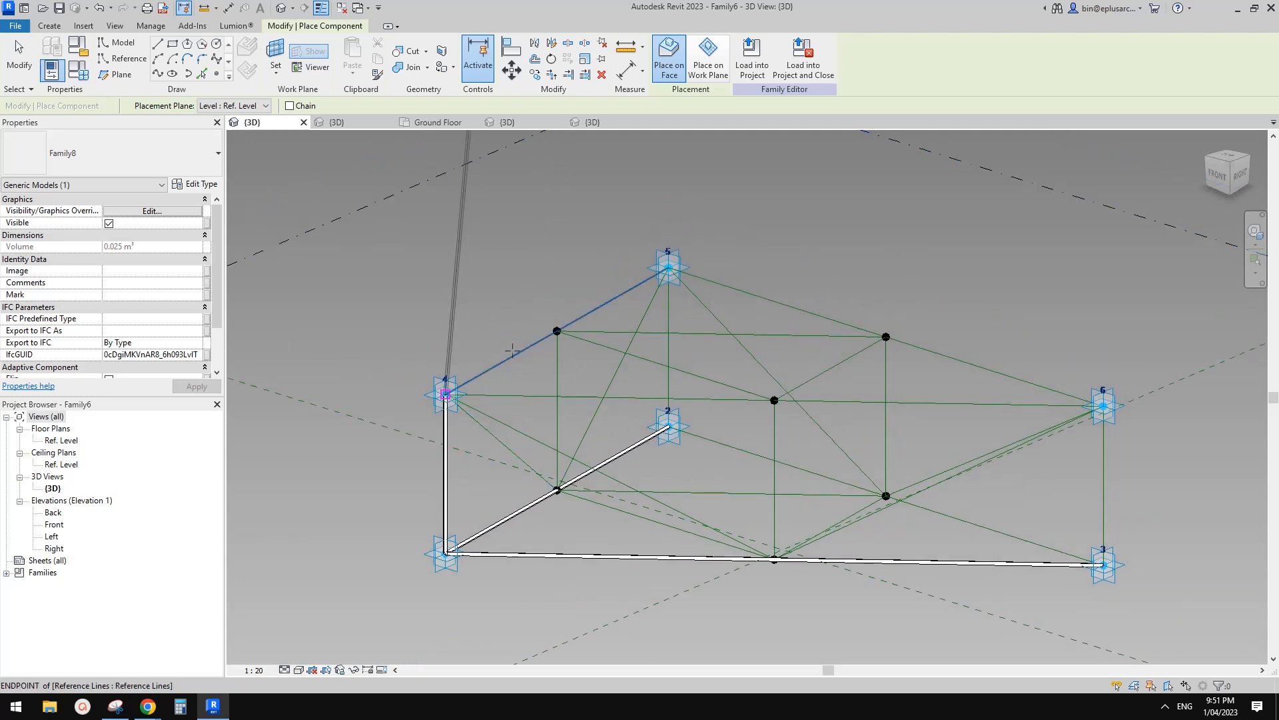
pyautogui.click(512, 350)
pyautogui.click(516, 352)
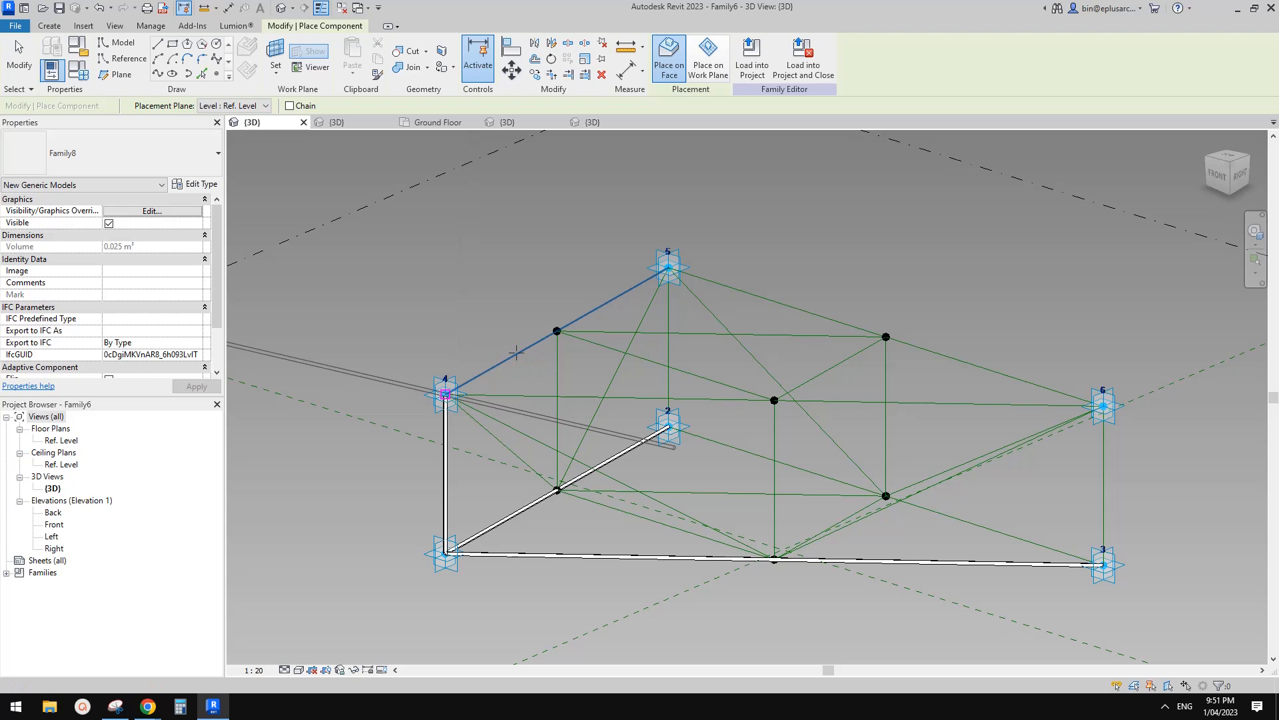
pyautogui.click(792, 306)
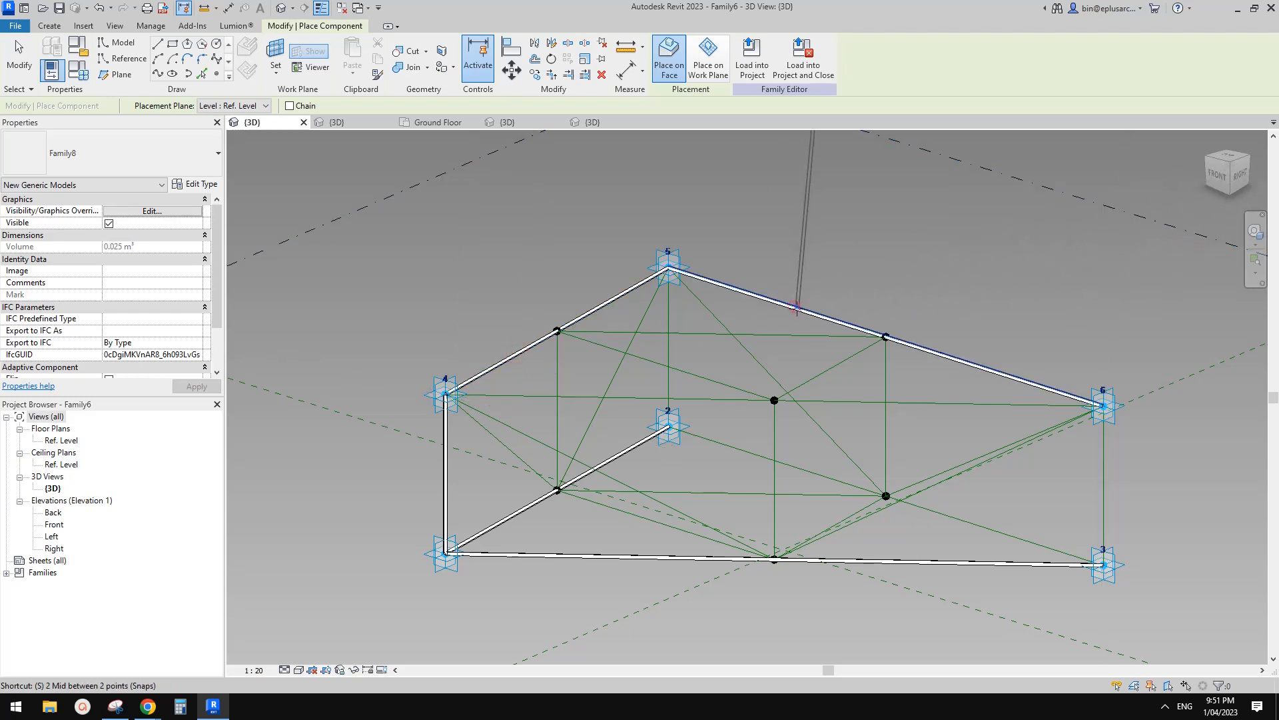
pyautogui.click(762, 368)
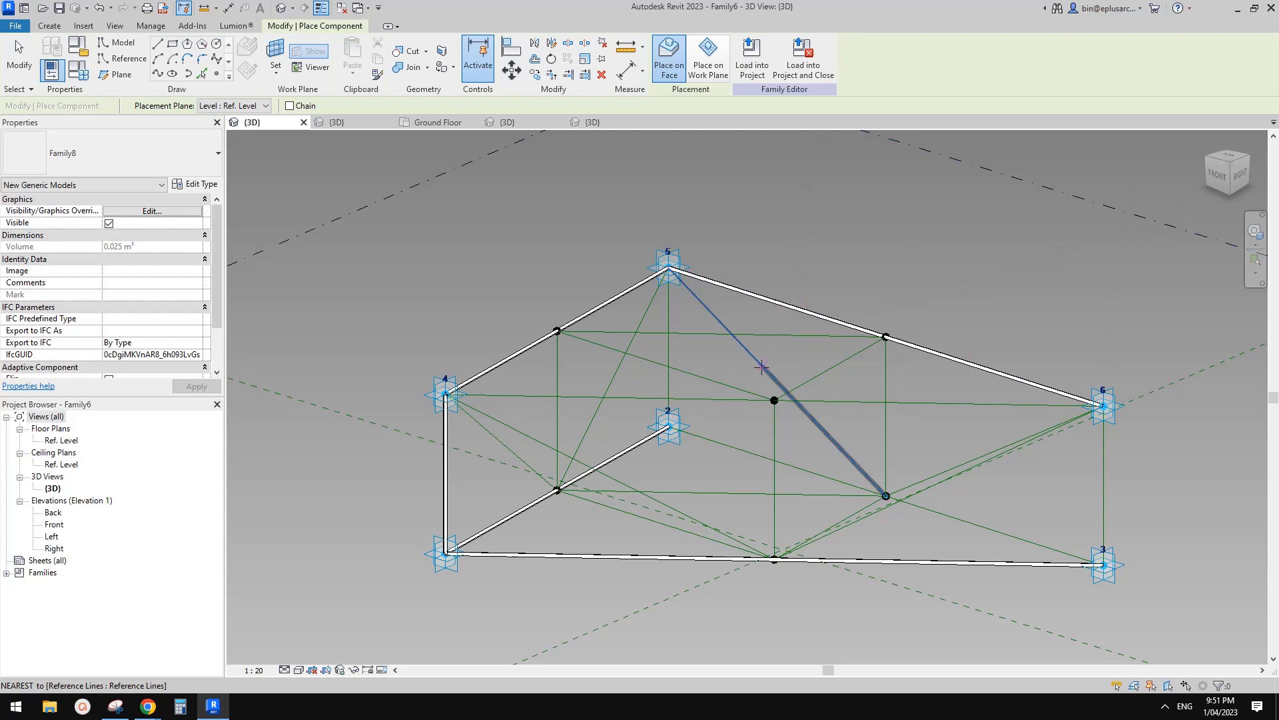
pyautogui.click(782, 331)
pyautogui.click(784, 333)
pyautogui.click(848, 360)
pyautogui.press('Escape')
pyautogui.press('Escape')
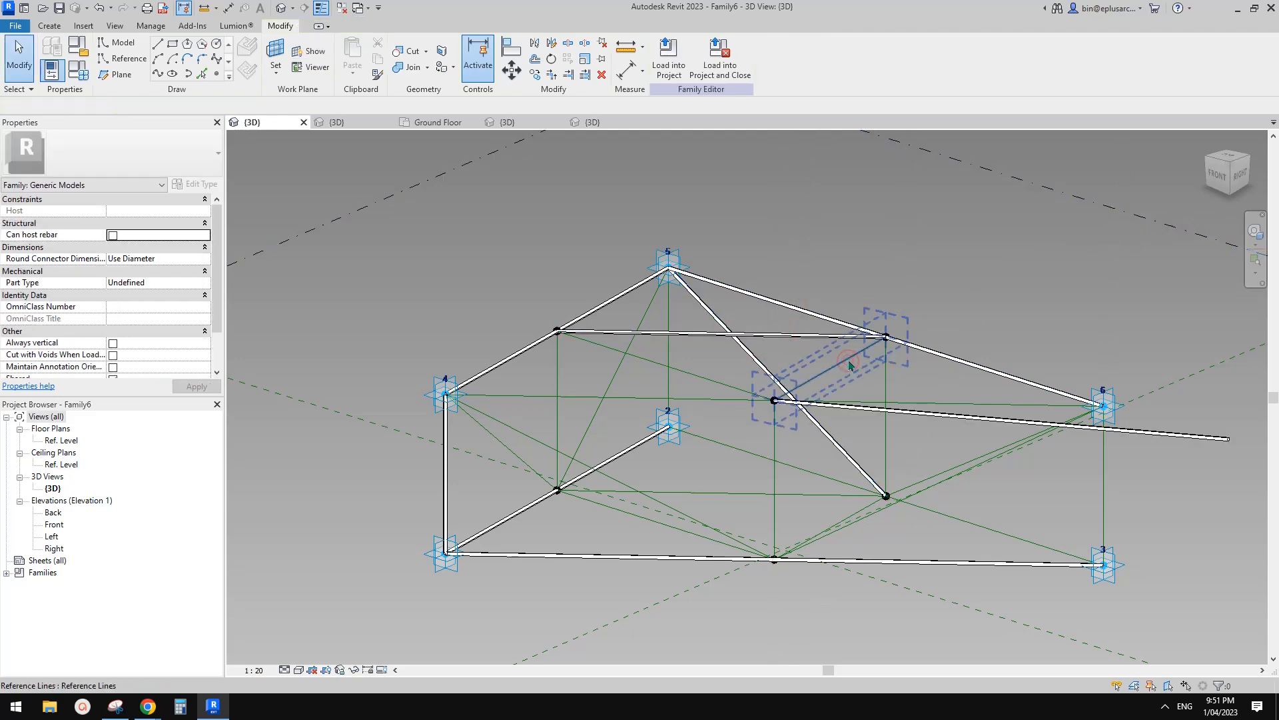
# Delete the stray long pipe past point 6 and add a vertical rod from the centre node to the upper node.
pyautogui.click(983, 420)
pyautogui.press('Delete')
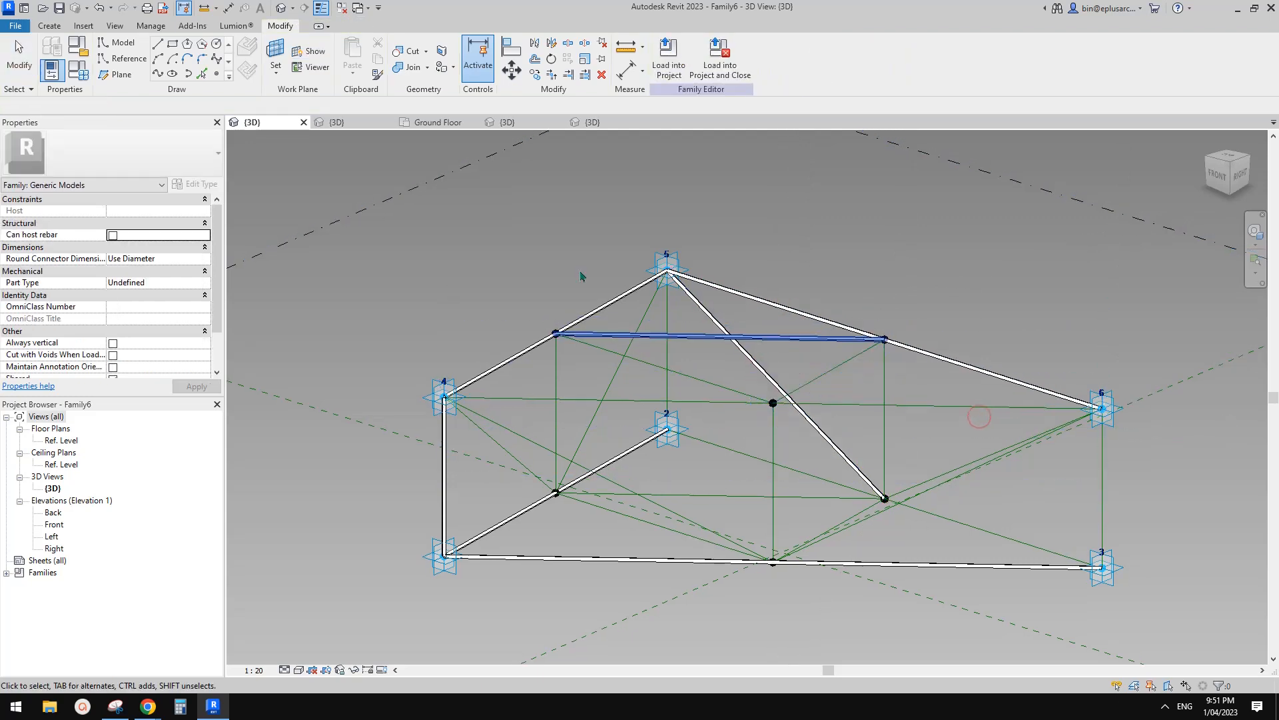
pyautogui.click(49, 26)
pyautogui.click(357, 59)
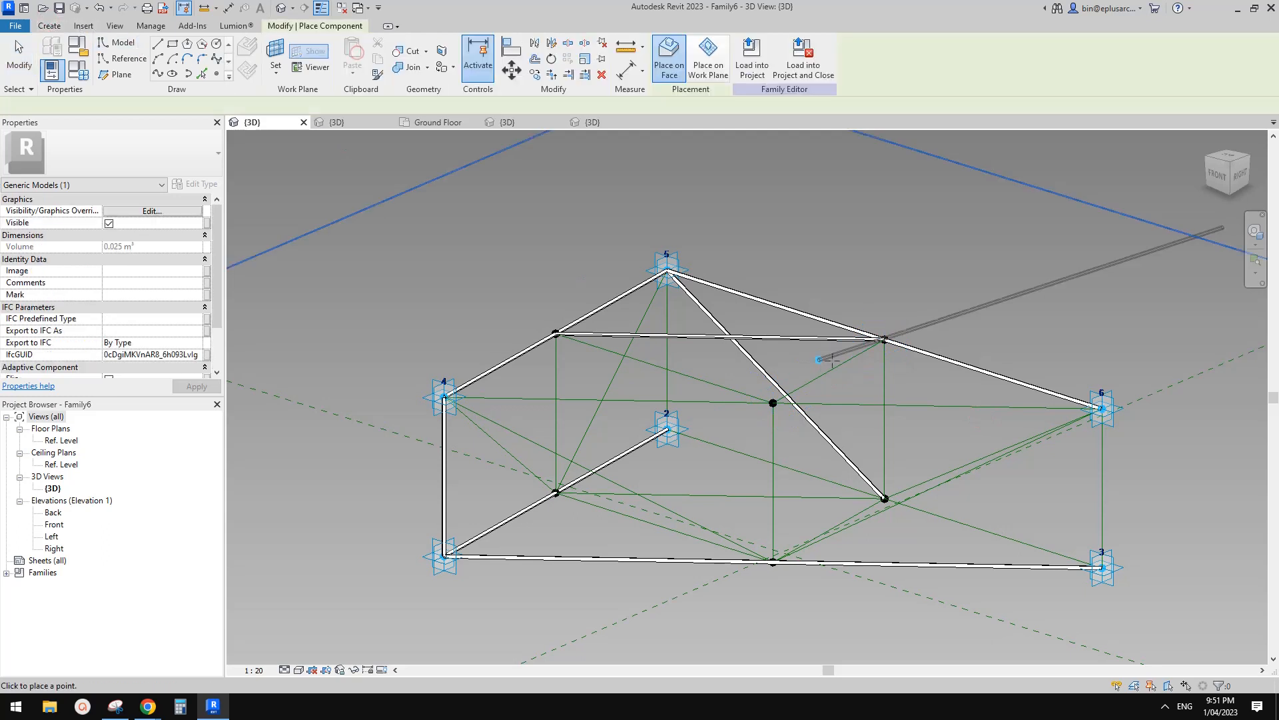
pyautogui.click(773, 403)
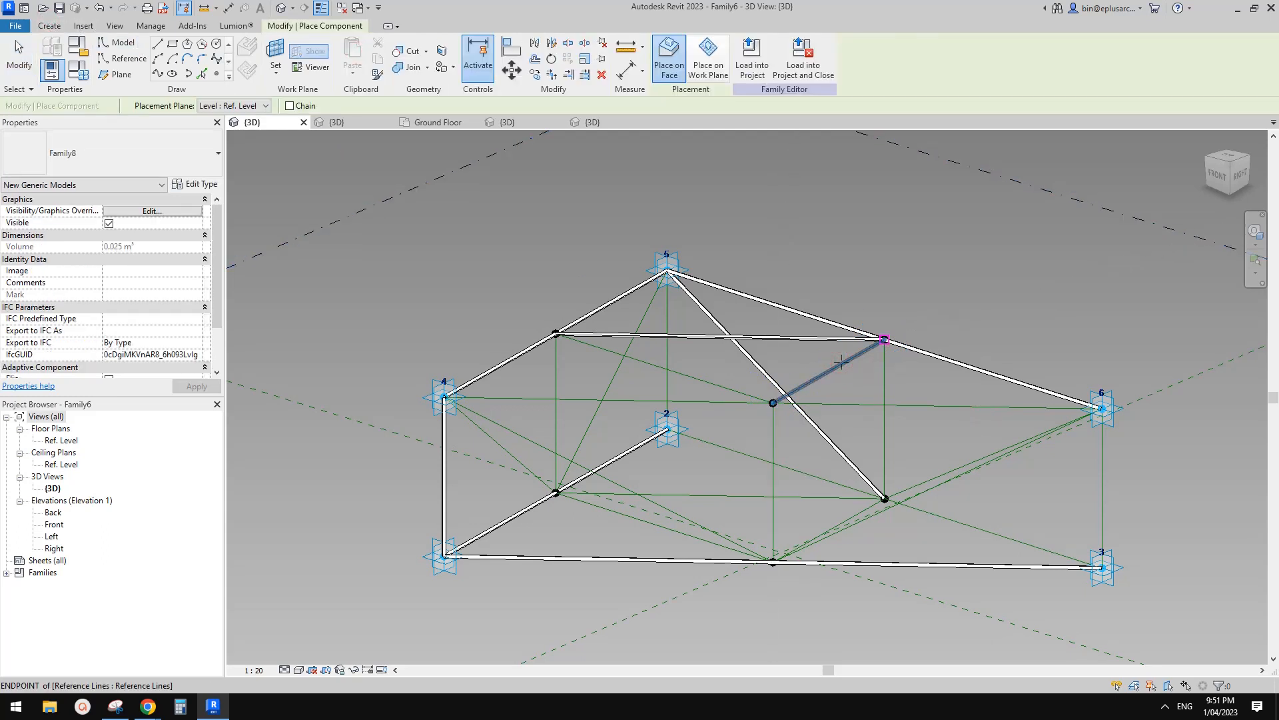
pyautogui.click(884, 341)
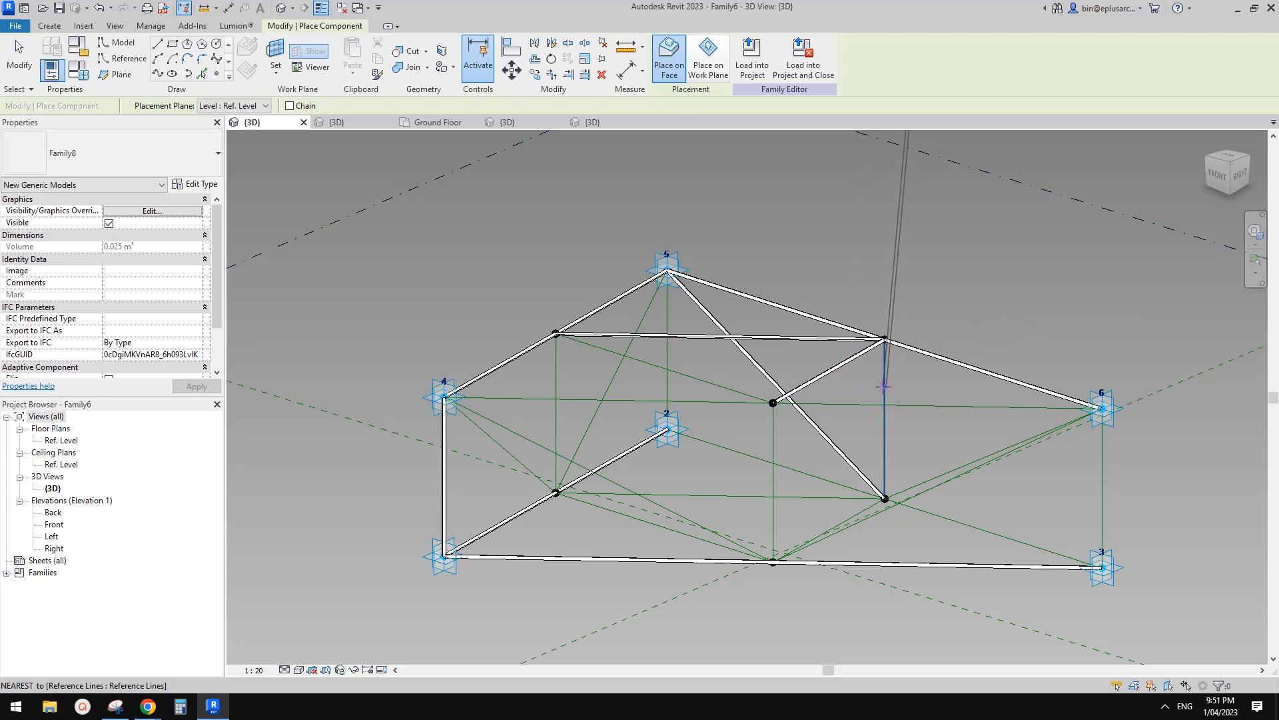
pyautogui.click(882, 386)
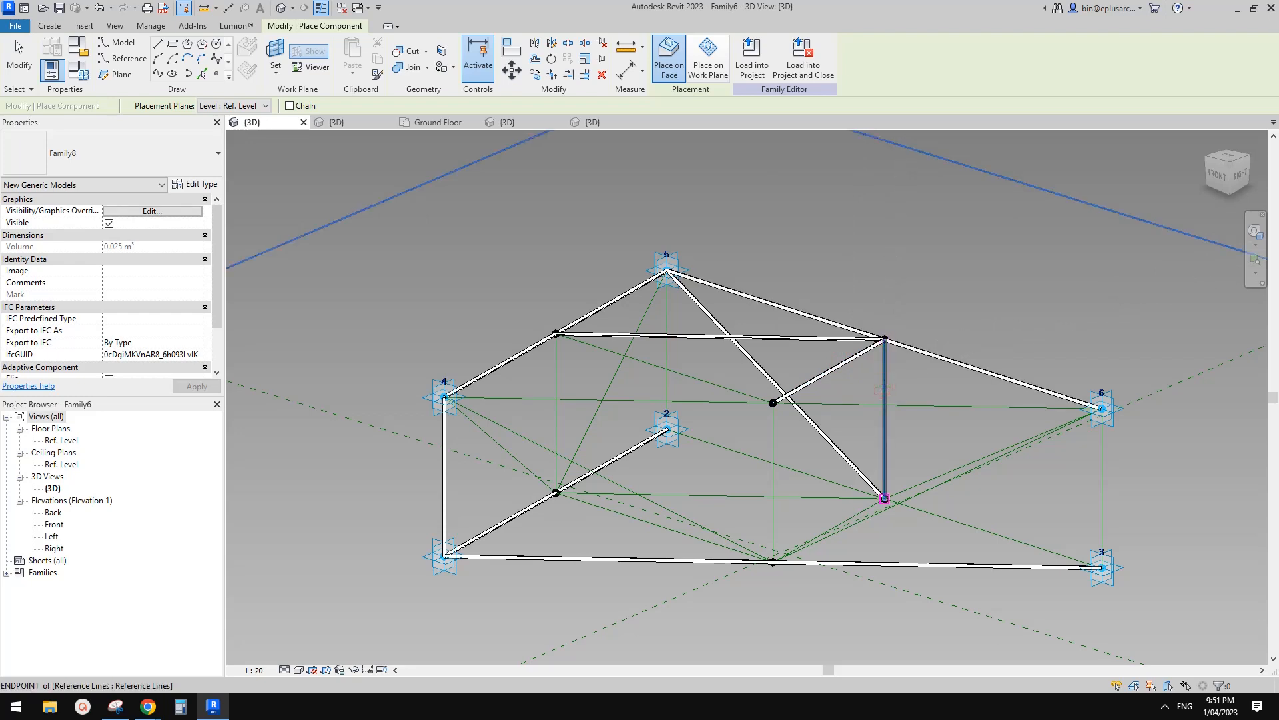
# Add rods from node 6 and the next node to the centre node, and from the lower node to top node 5.
pyautogui.click(1103, 408)
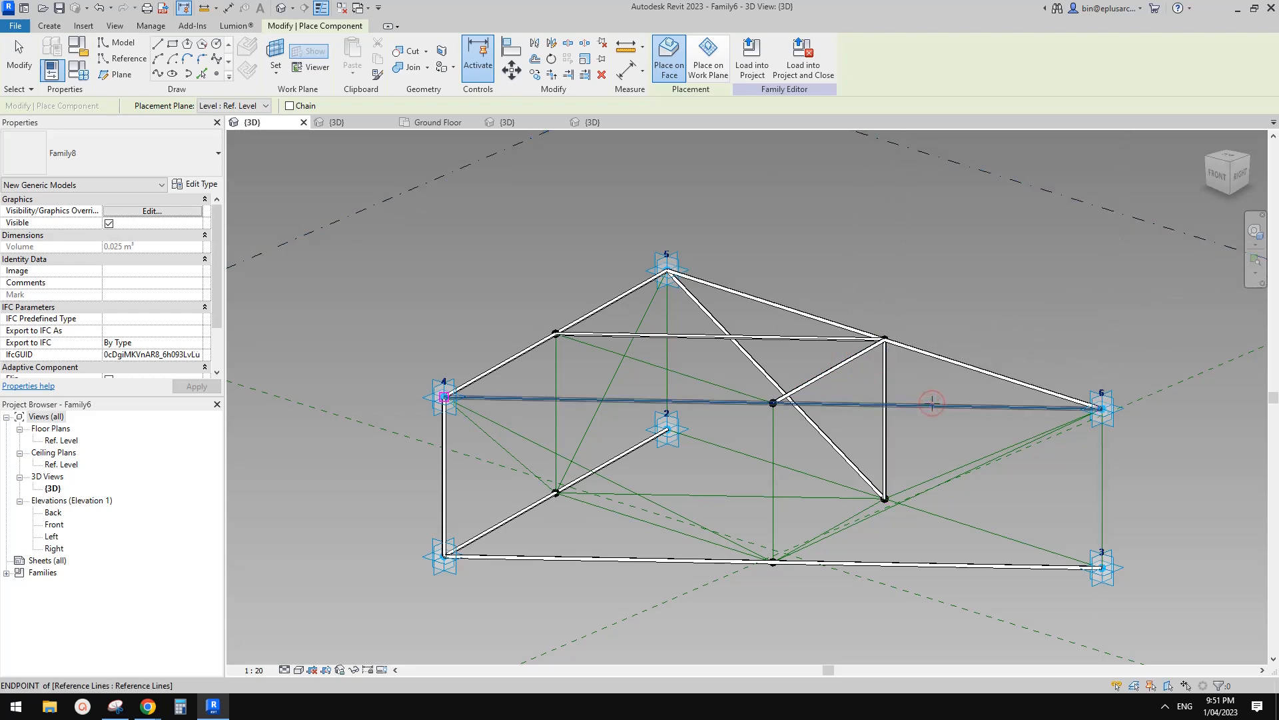
pyautogui.click(772, 402)
pyautogui.click(556, 333)
pyautogui.click(773, 402)
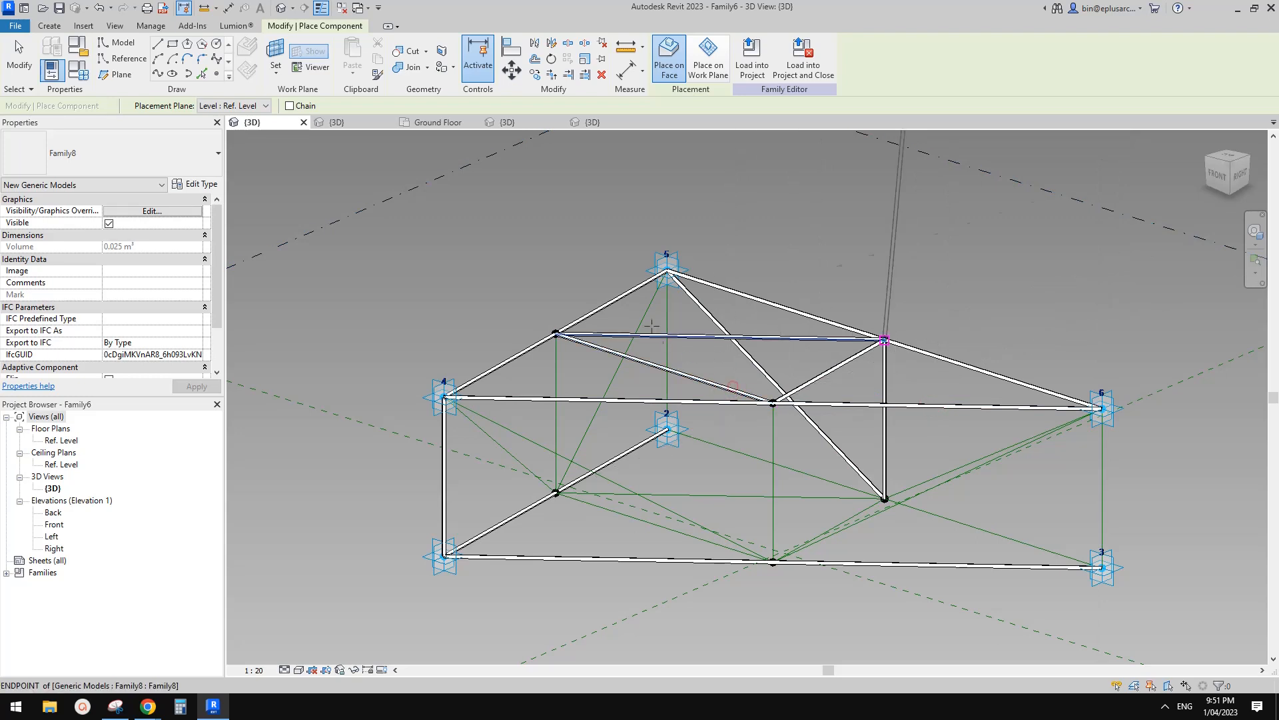
pyautogui.click(557, 493)
pyautogui.click(666, 269)
pyautogui.press('Escape')
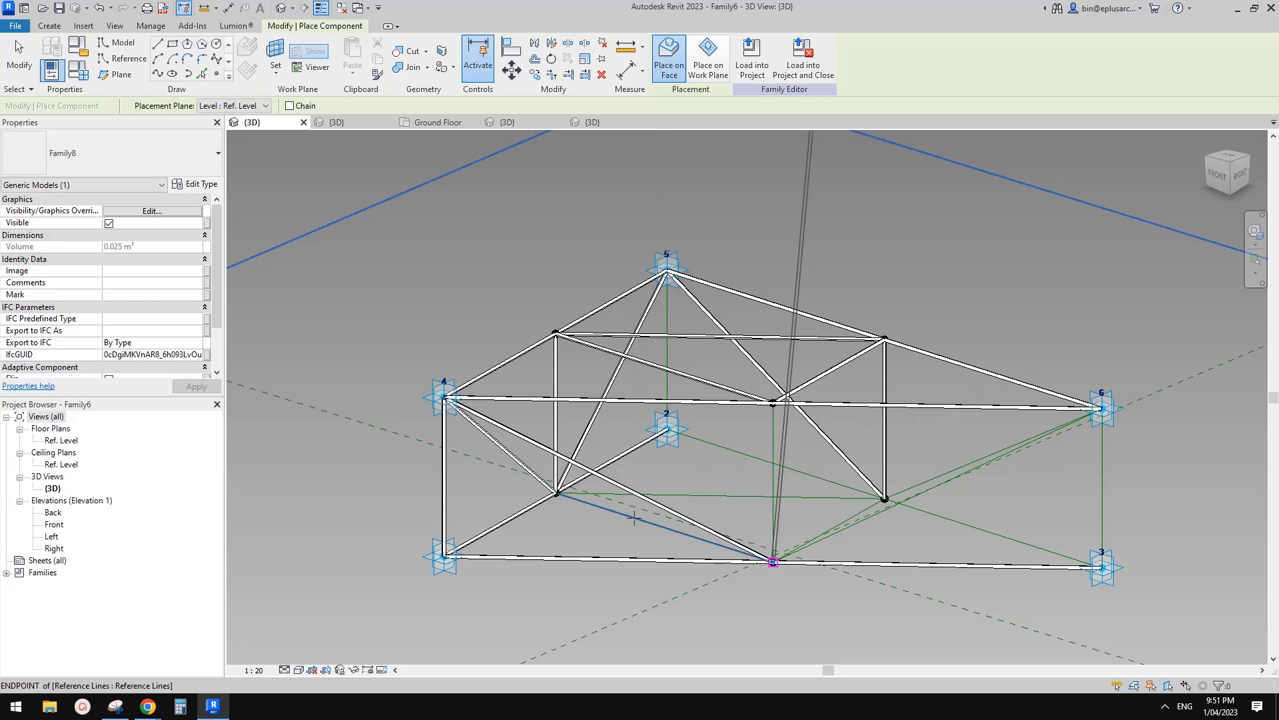
# Add rods along the bottom edge to point 3, line 2–3, vertical 5–2, and from point 6 down to the lower middle node.
pyautogui.click(718, 494)
pyautogui.click(739, 454)
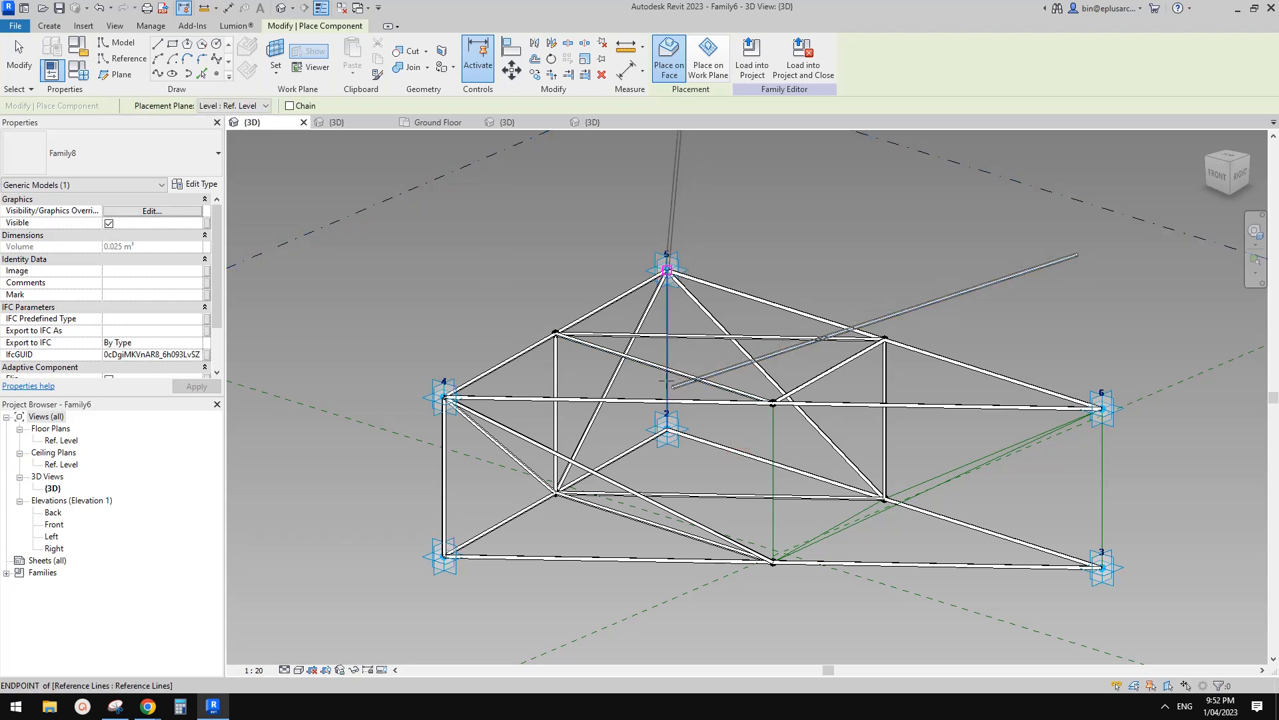
pyautogui.click(669, 364)
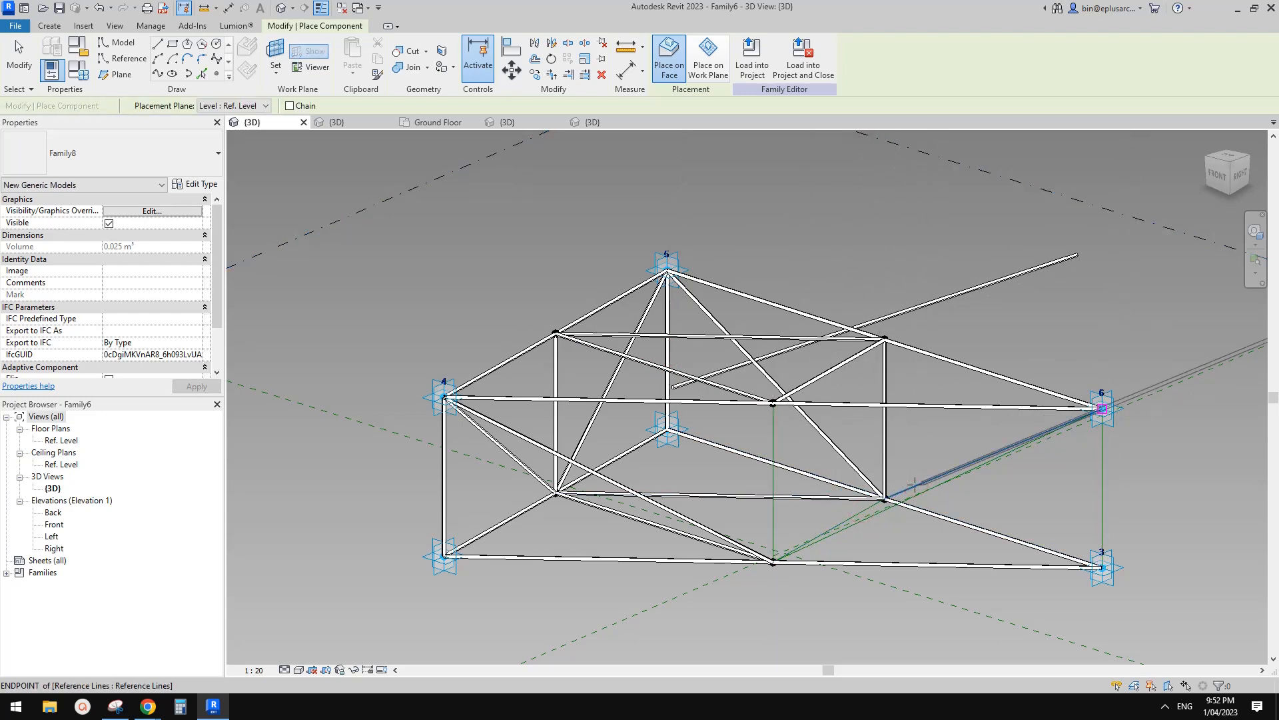
pyautogui.click(885, 498)
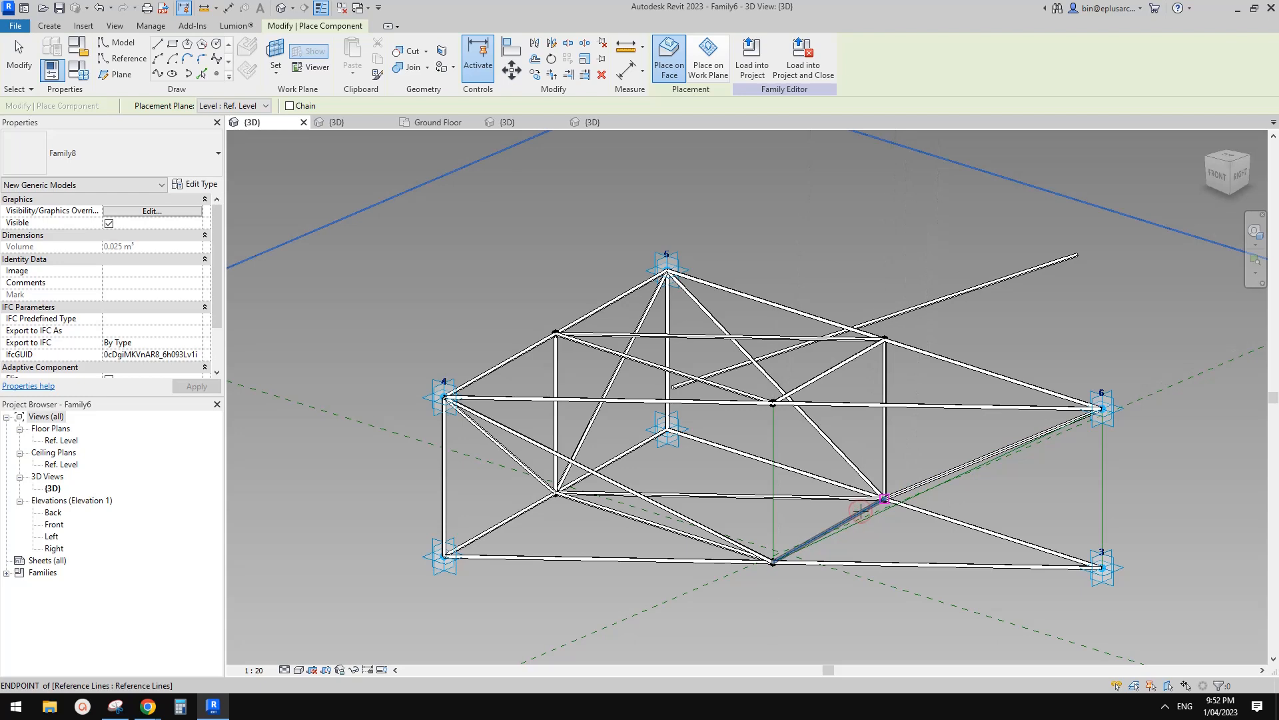
pyautogui.click(773, 562)
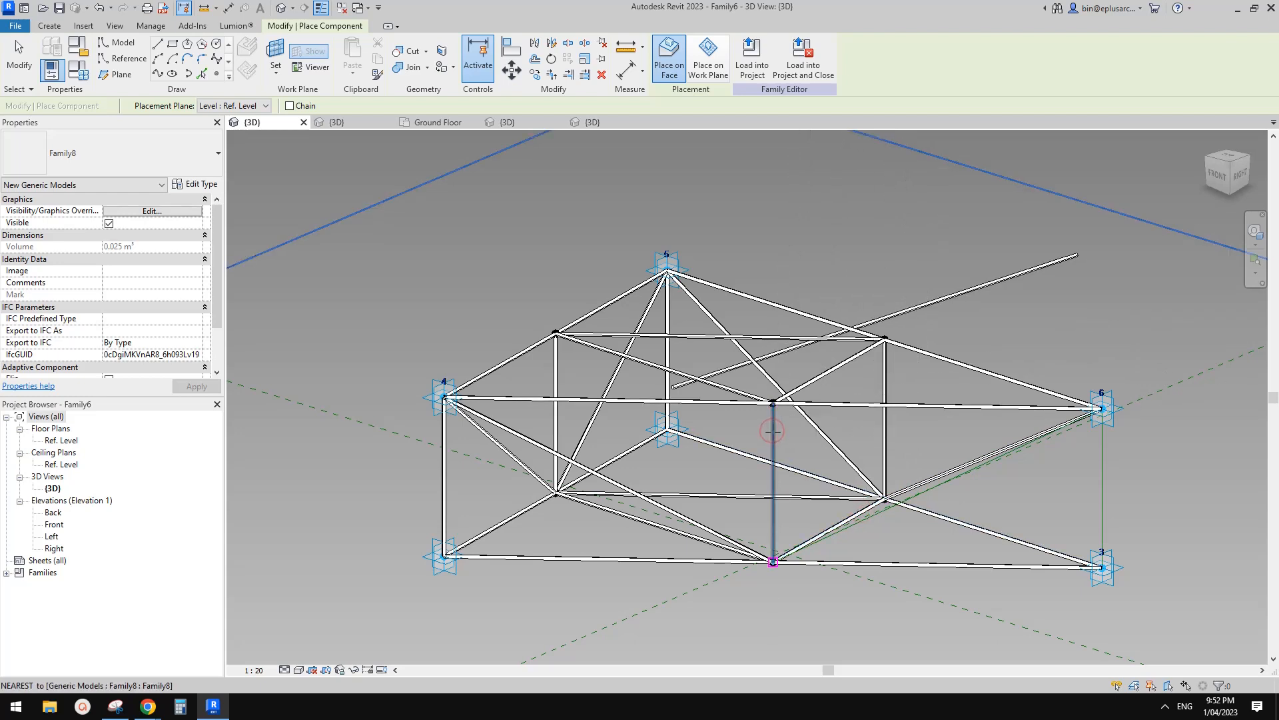
pyautogui.click(773, 403)
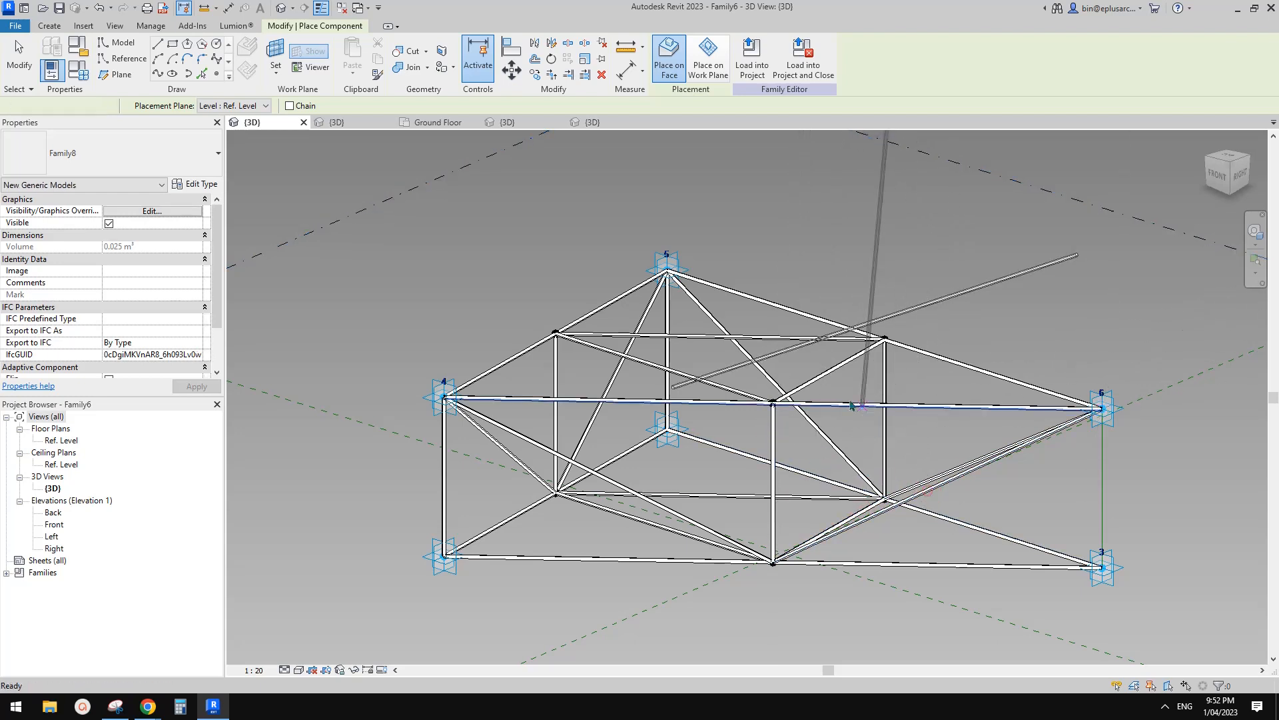
pyautogui.press('Escape')
pyautogui.press('Escape')
# Delete the stray rod and orbit to a low side view of the finished truss.
pyautogui.click(937, 304)
pyautogui.press('Delete')
pyautogui.keyDown('shift'); pyautogui.moveTo(926, 363); pyautogui.dragTo(701, 190, button='middle'); pyautogui.keyUp('shift')
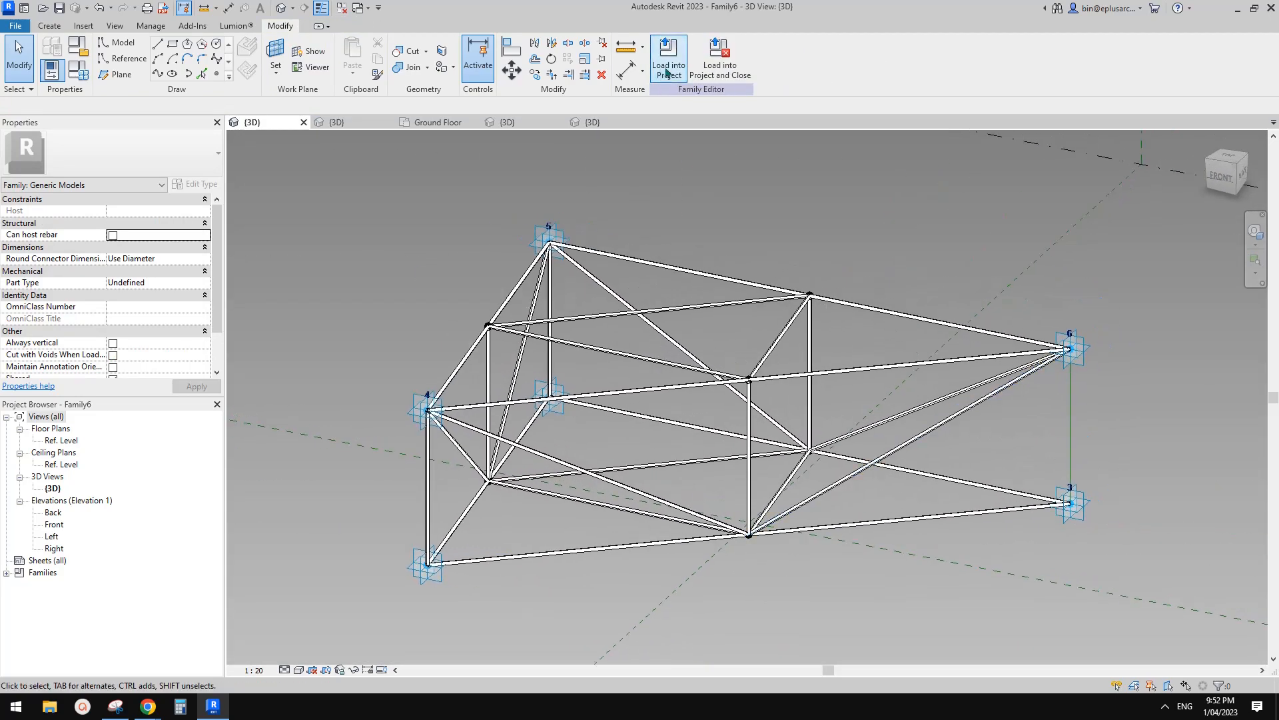
# Load the updated truss family into Project2, overwriting the existing version and dismissing the warnings.
pyautogui.click(667, 72)
pyautogui.click(555, 303)
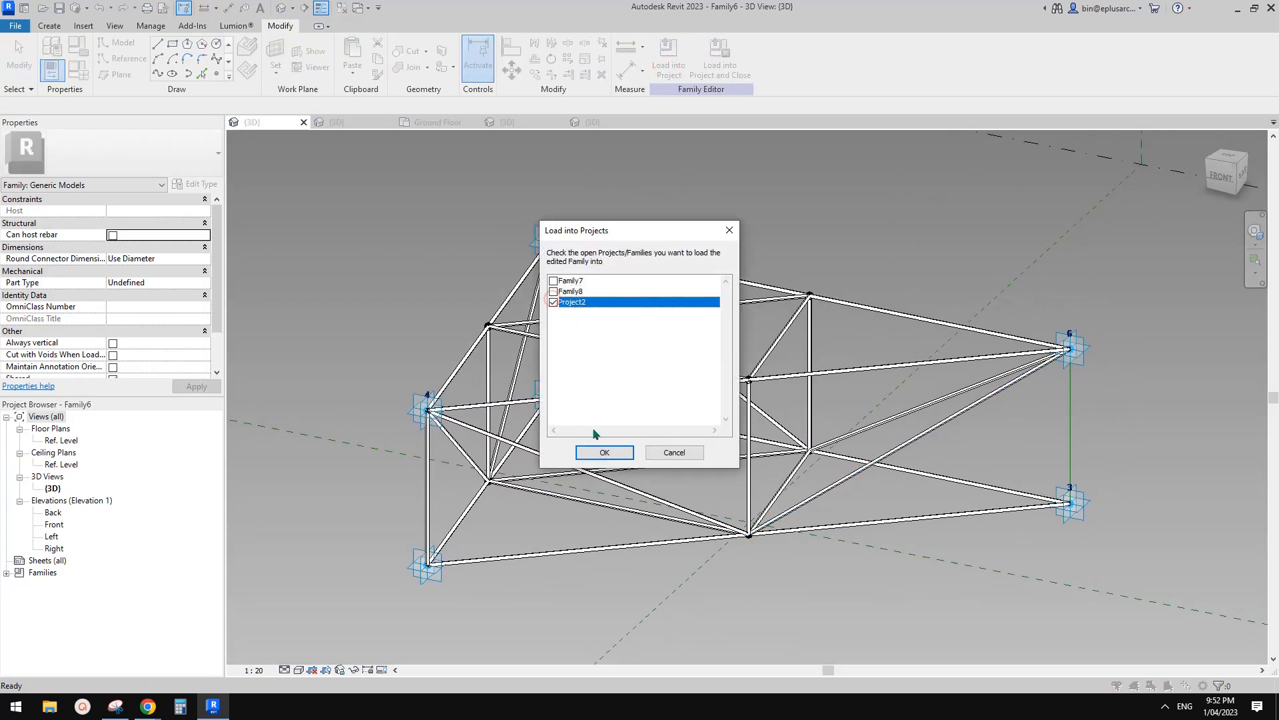
pyautogui.press('Return')
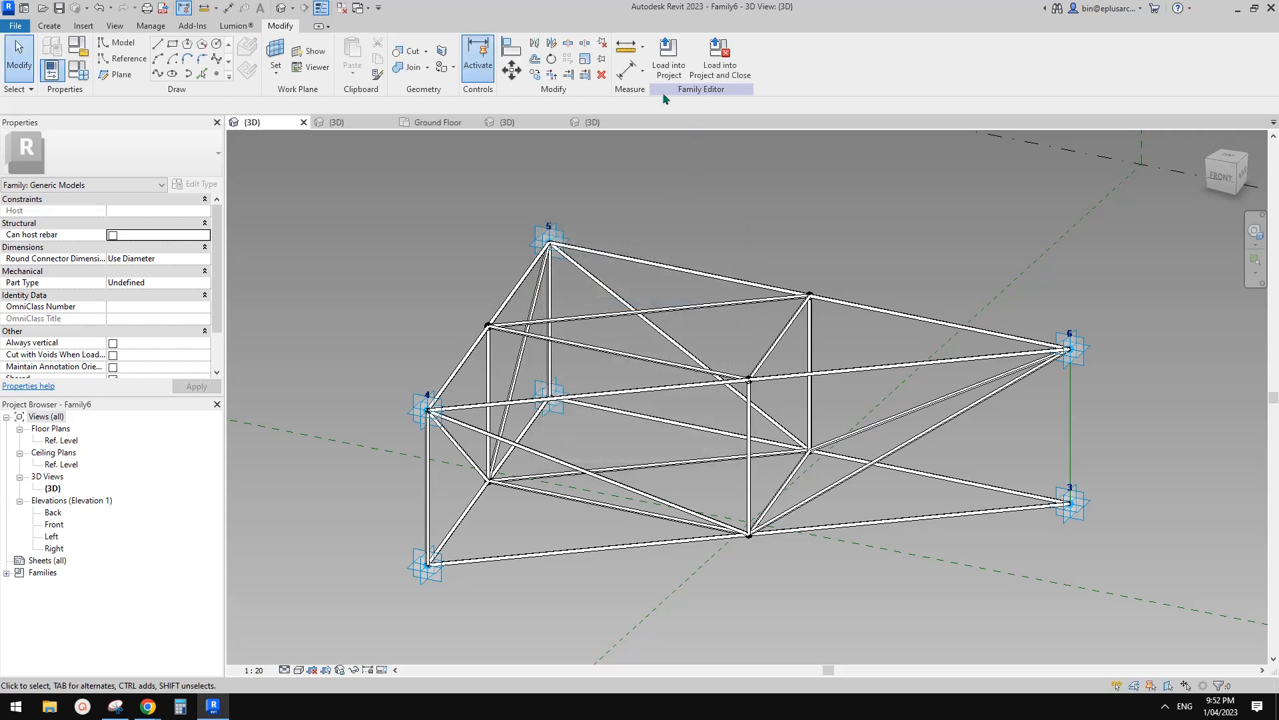
pyautogui.scroll(-3, 133, 325)
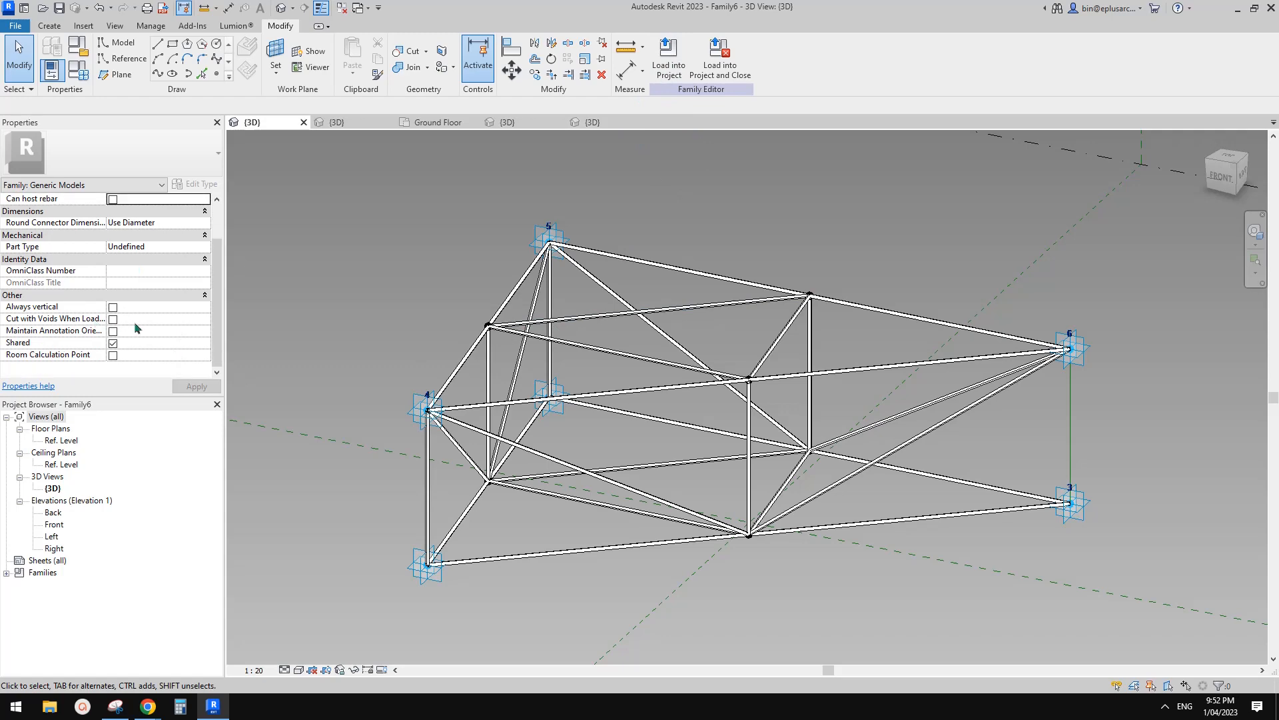
pyautogui.moveTo(650, 393); pyautogui.dragTo(629, 402, button='middle')
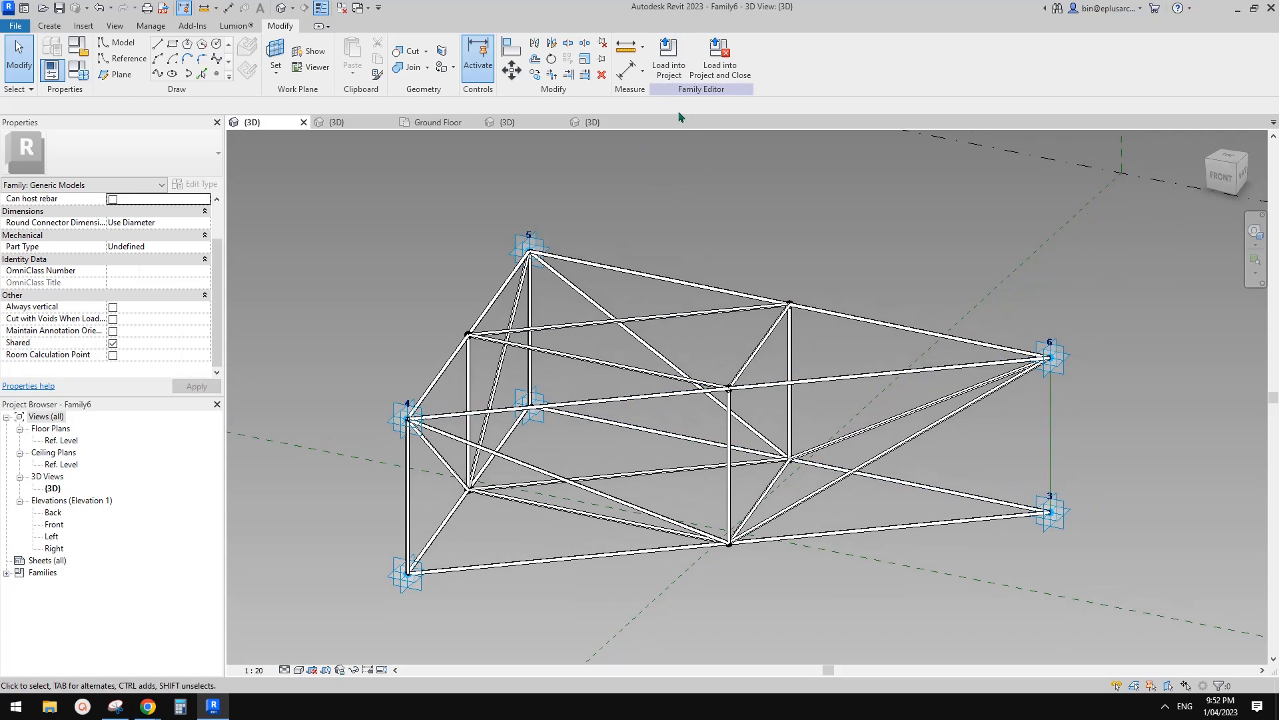
pyautogui.click(668, 70)
pyautogui.click(605, 452)
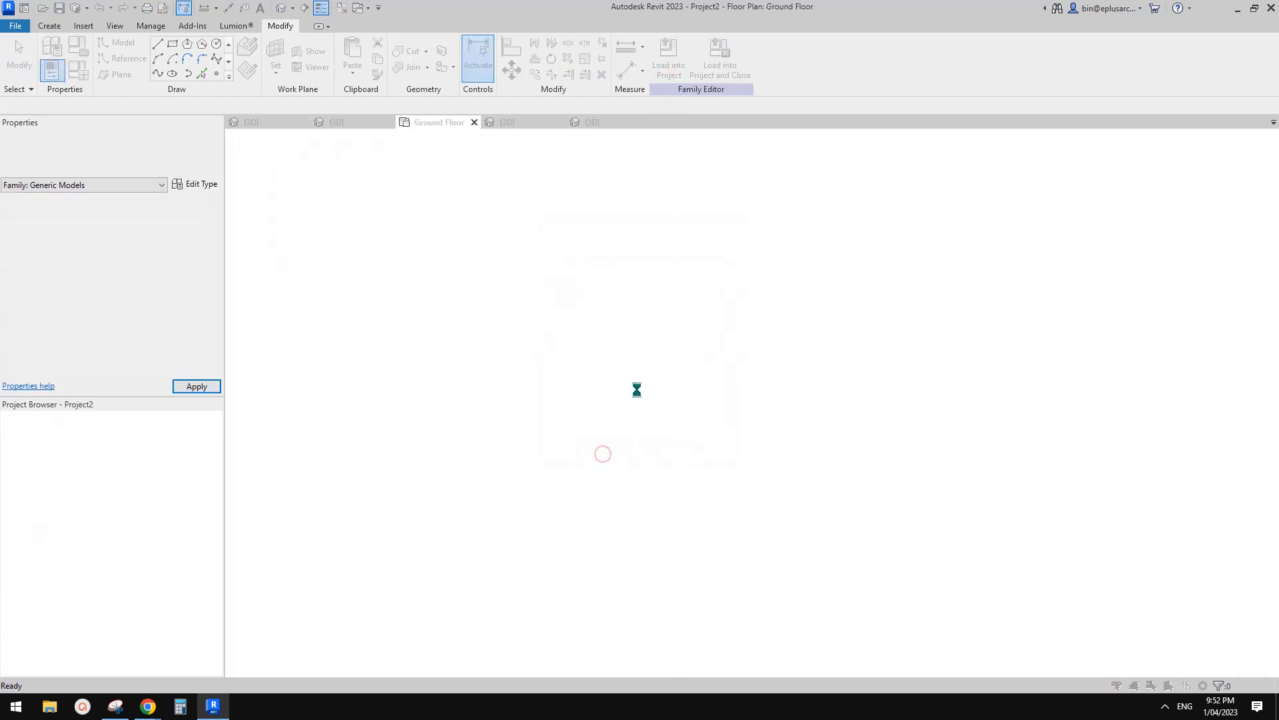
pyautogui.click(608, 314)
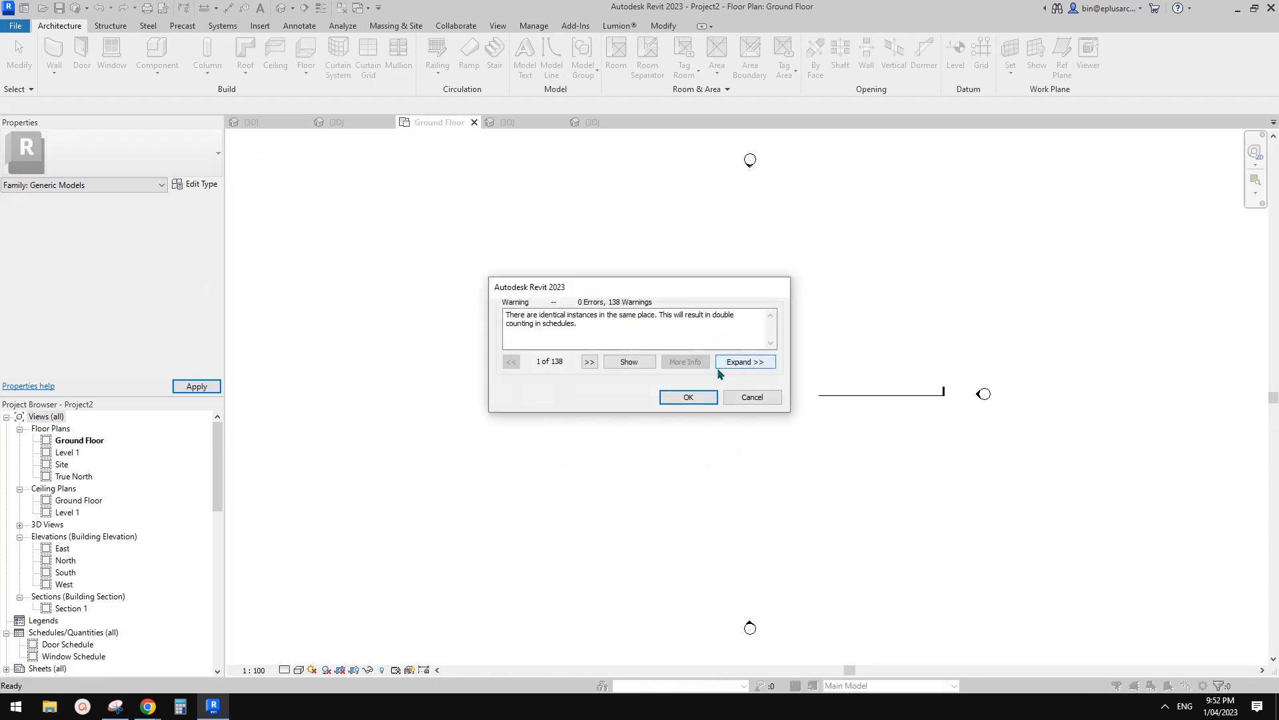
pyautogui.click(688, 397)
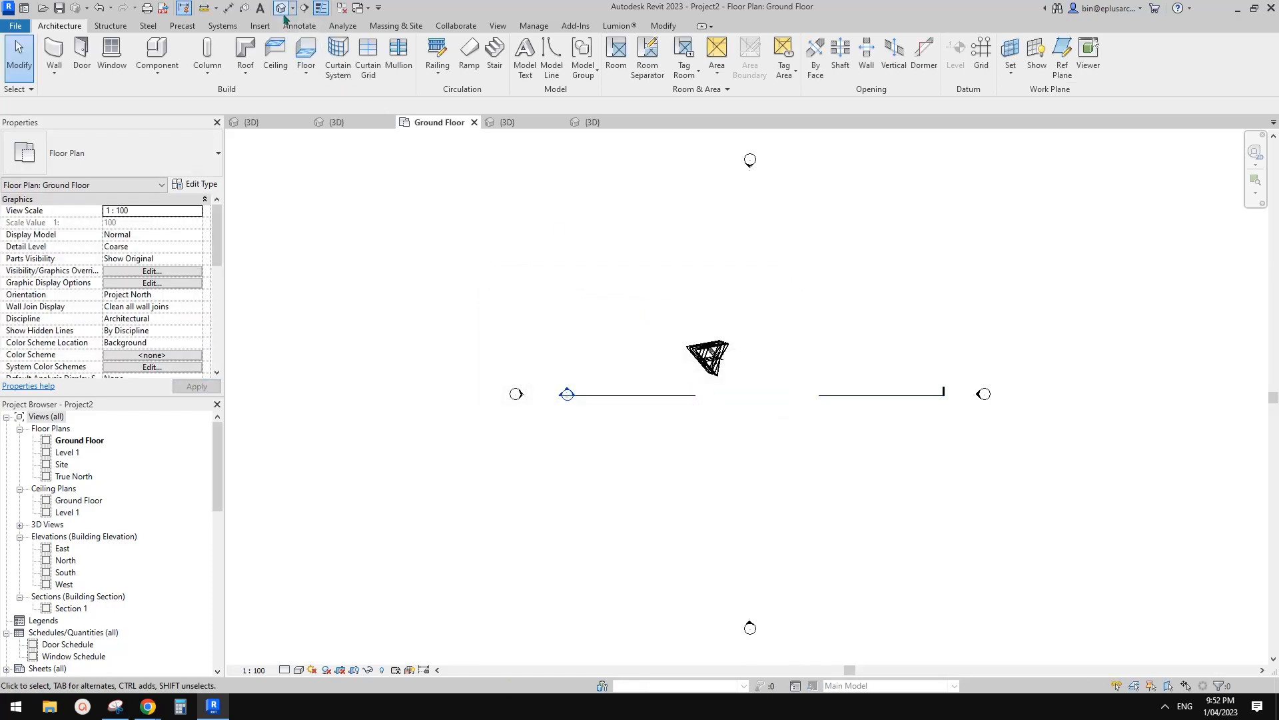
# Check the whole tower in Project2's default 3D view and reopen the truss family for editing.
pyautogui.click(280, 8)
pyautogui.keyDown('shift'); pyautogui.moveTo(600, 346); pyautogui.dragTo(718, 232, button='middle'); pyautogui.keyUp('shift')
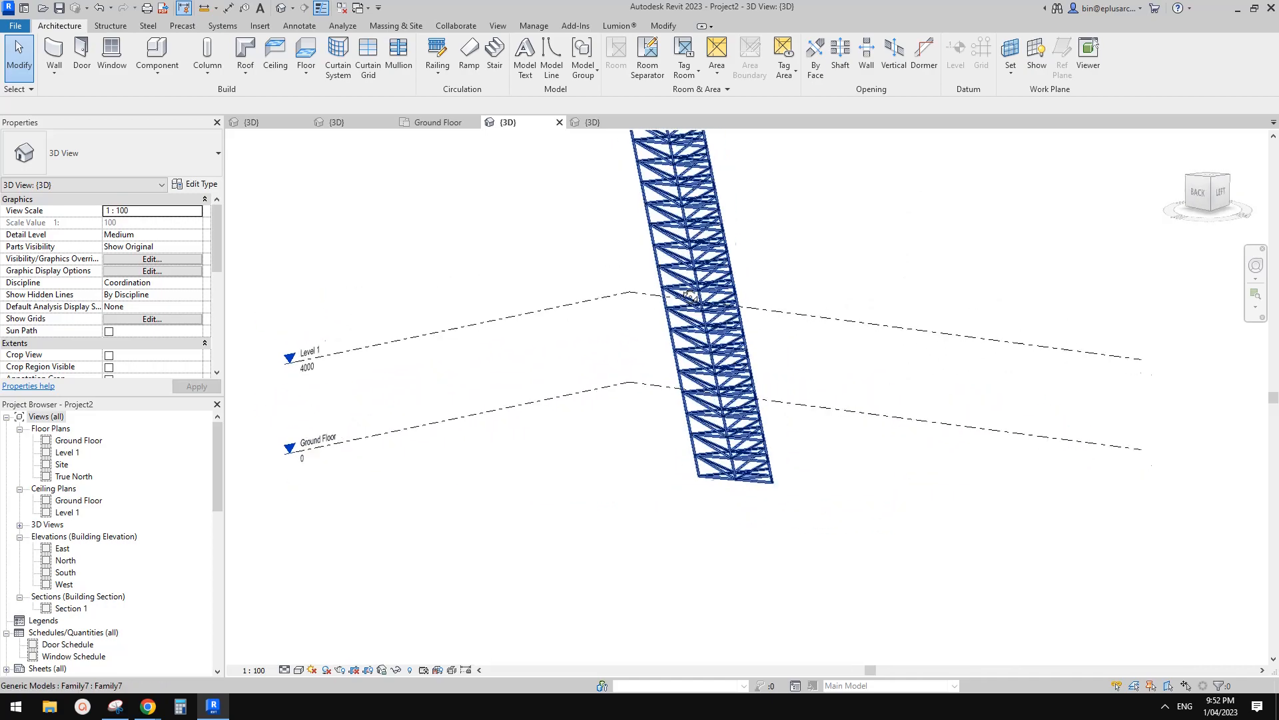
pyautogui.doubleClick(686, 295)
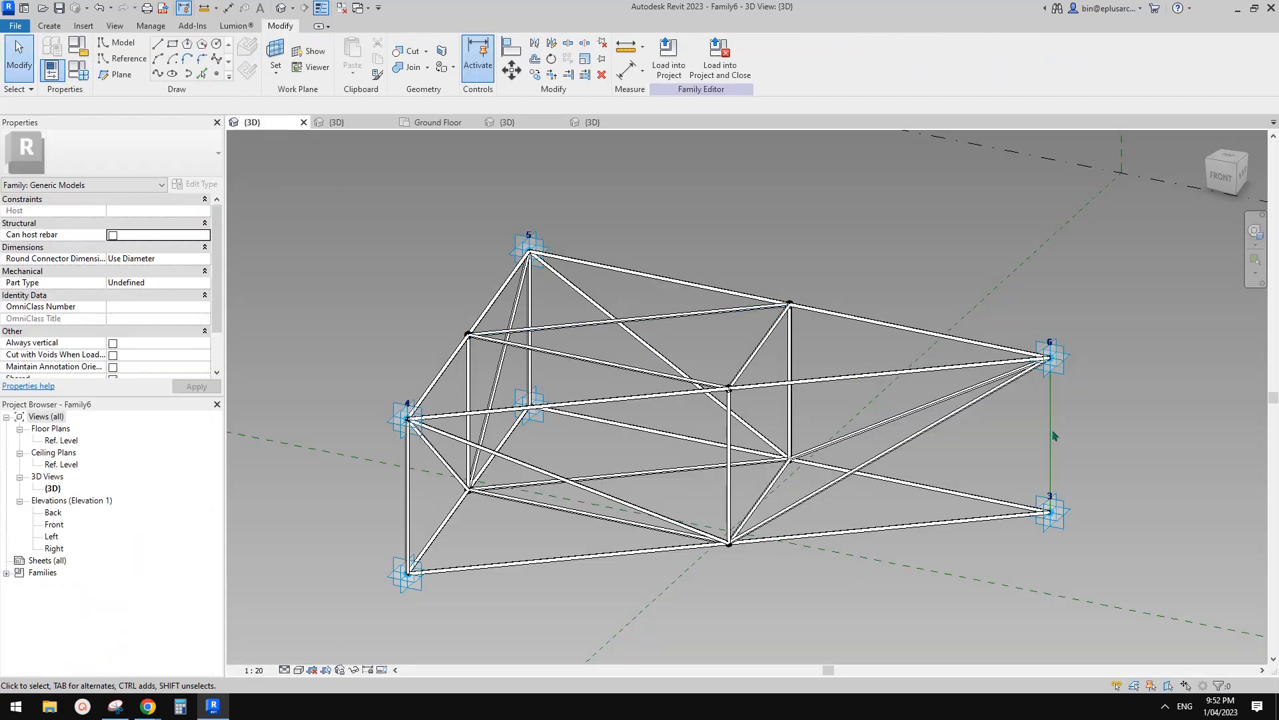
# Place a rod component joining nodes 6 and 3 in the truss family.
pyautogui.moveTo(1054, 436); pyautogui.dragTo(844, 410, button='middle')
pyautogui.click(49, 26)
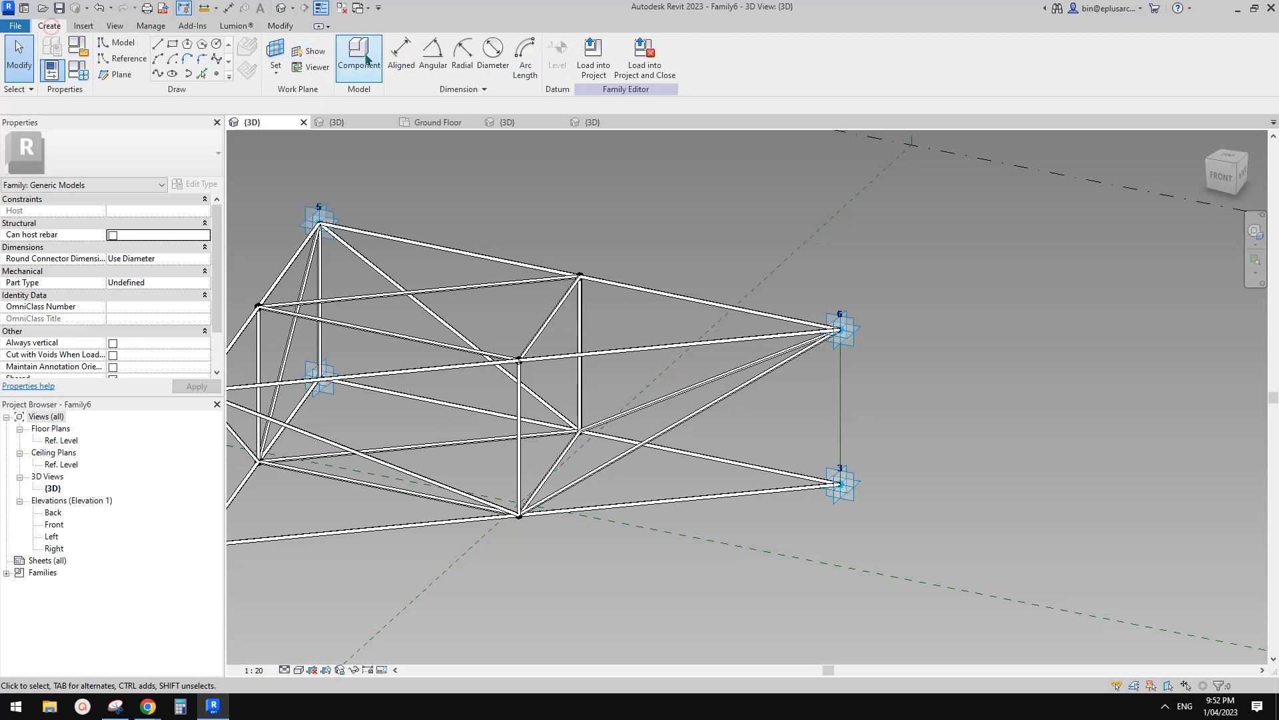
pyautogui.click(360, 59)
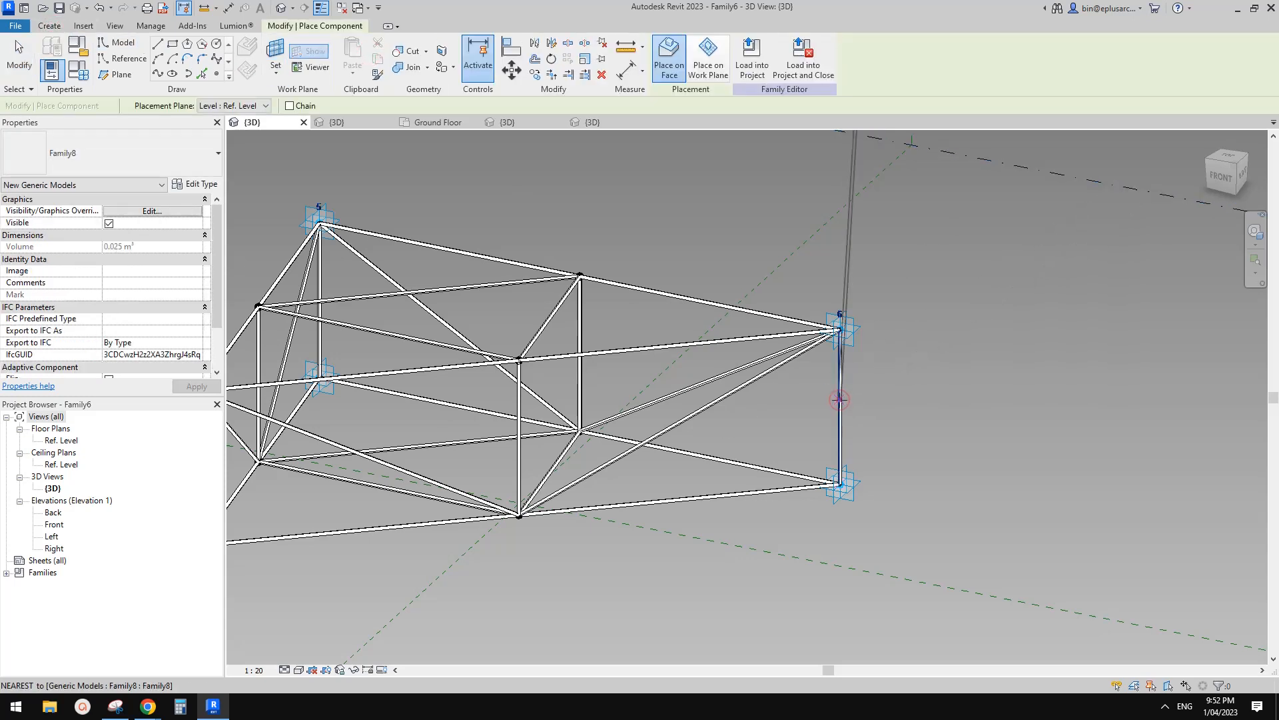
# Reload the family into Project2, overwriting the existing version, then switch to Family7's 3D view.
pyautogui.click(751, 58)
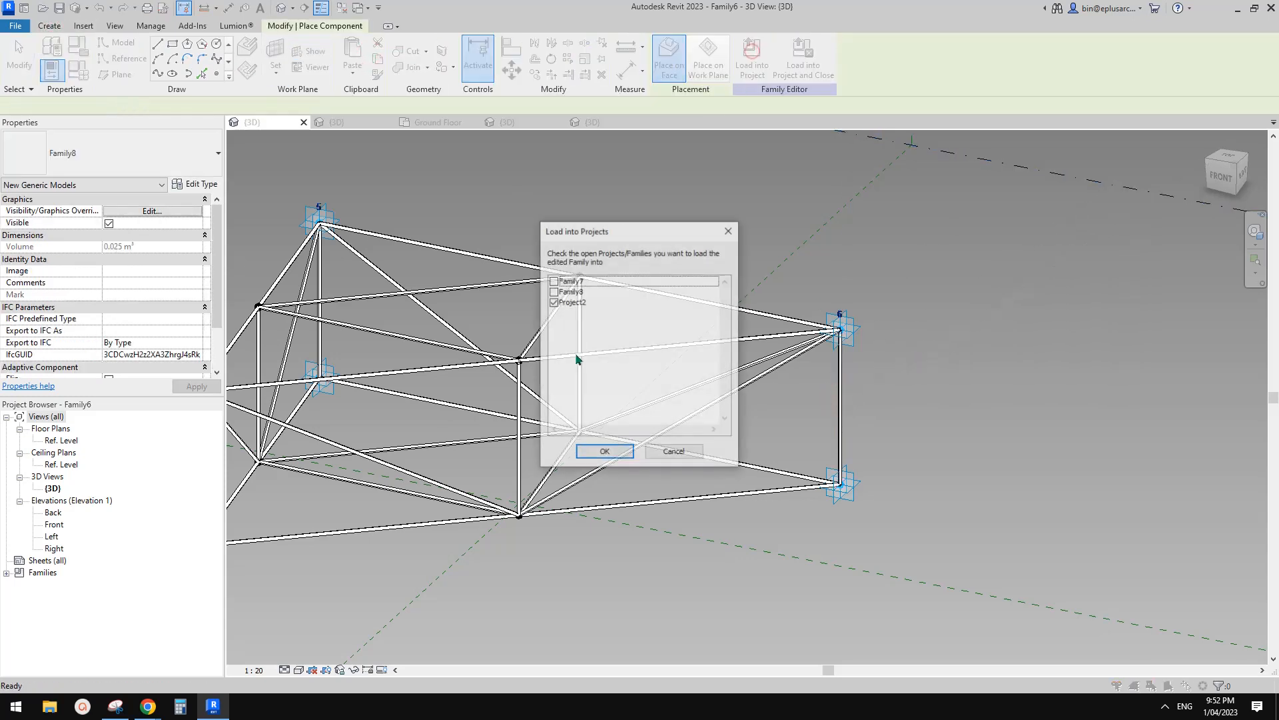
pyautogui.click(612, 452)
pyautogui.click(621, 307)
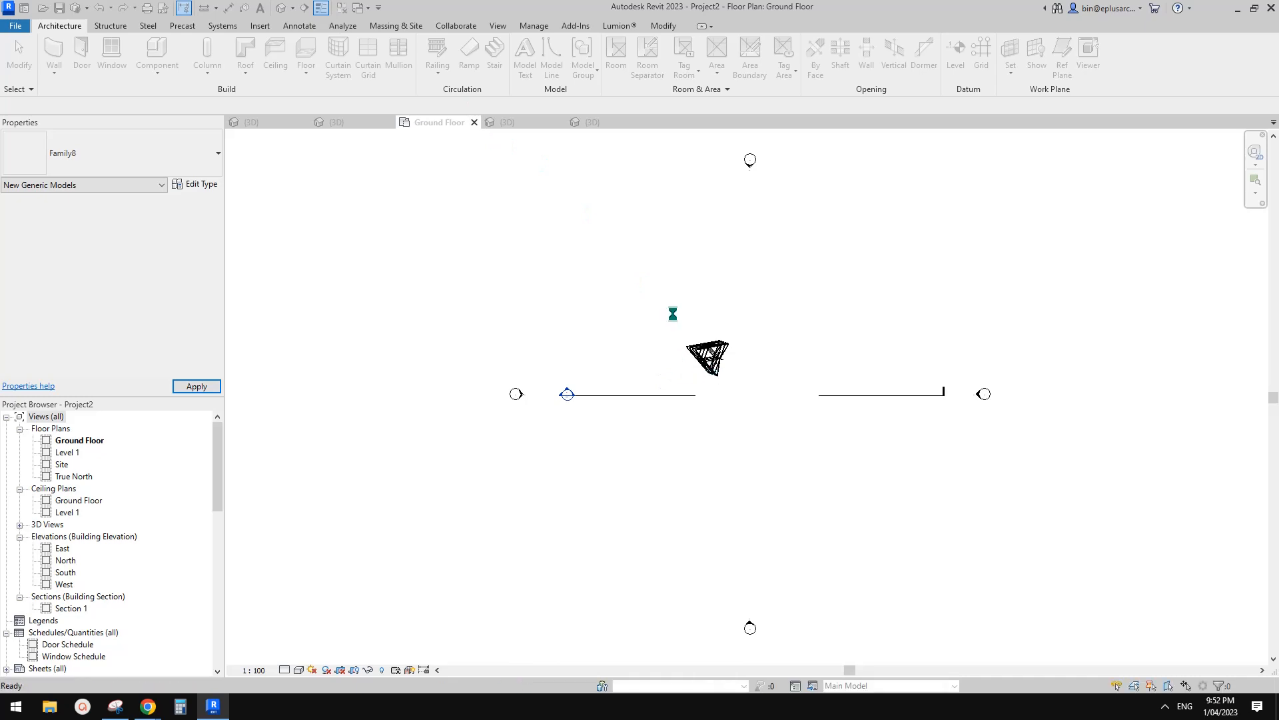
pyautogui.click(706, 399)
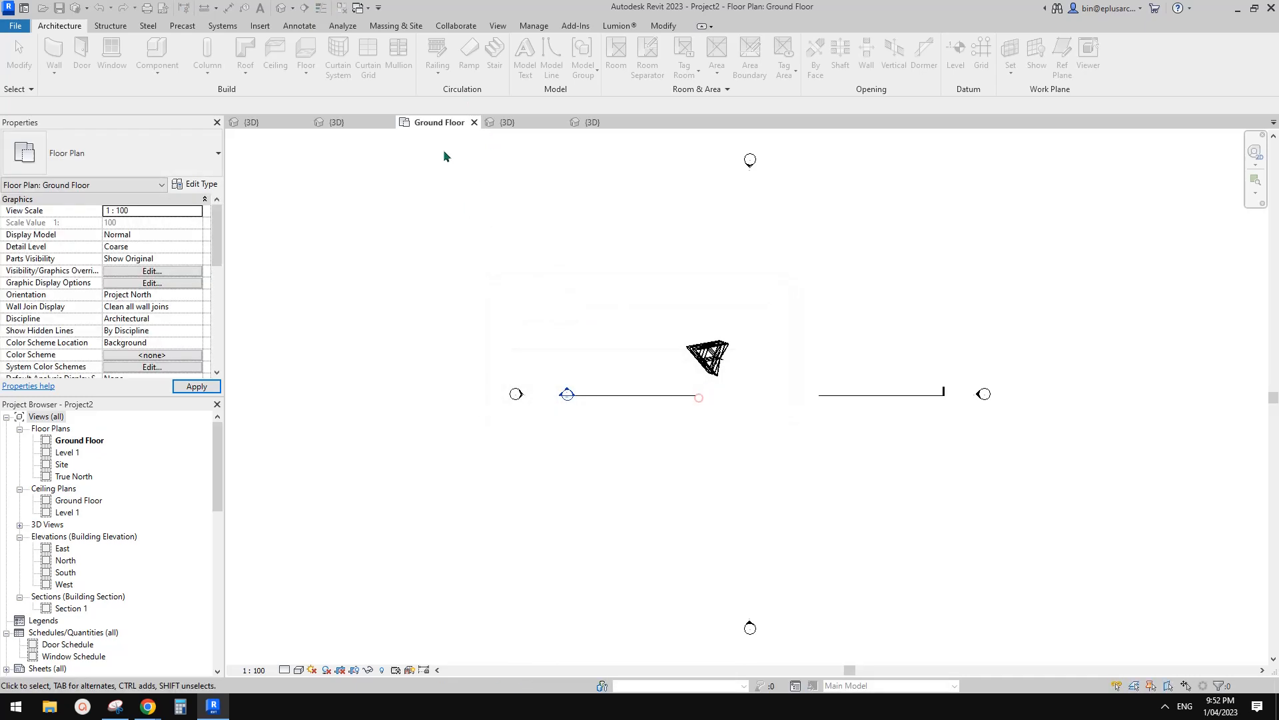
pyautogui.click(354, 120)
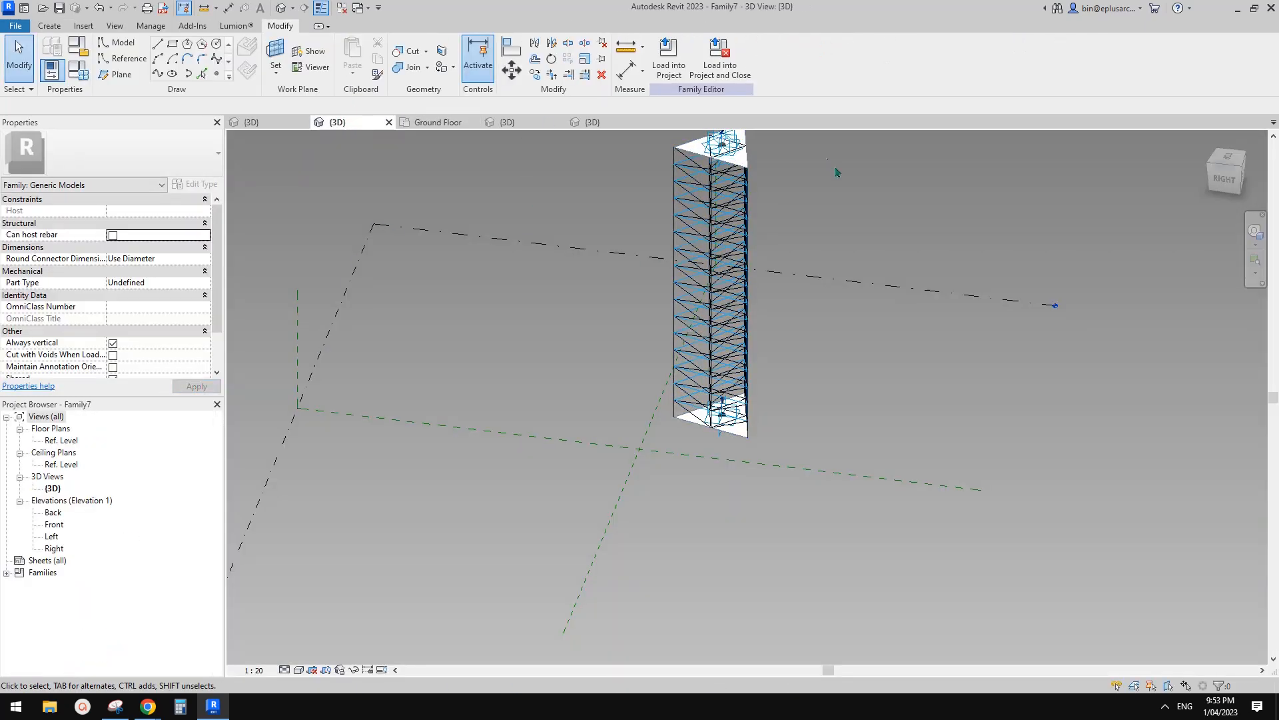
pyautogui.click(440, 123)
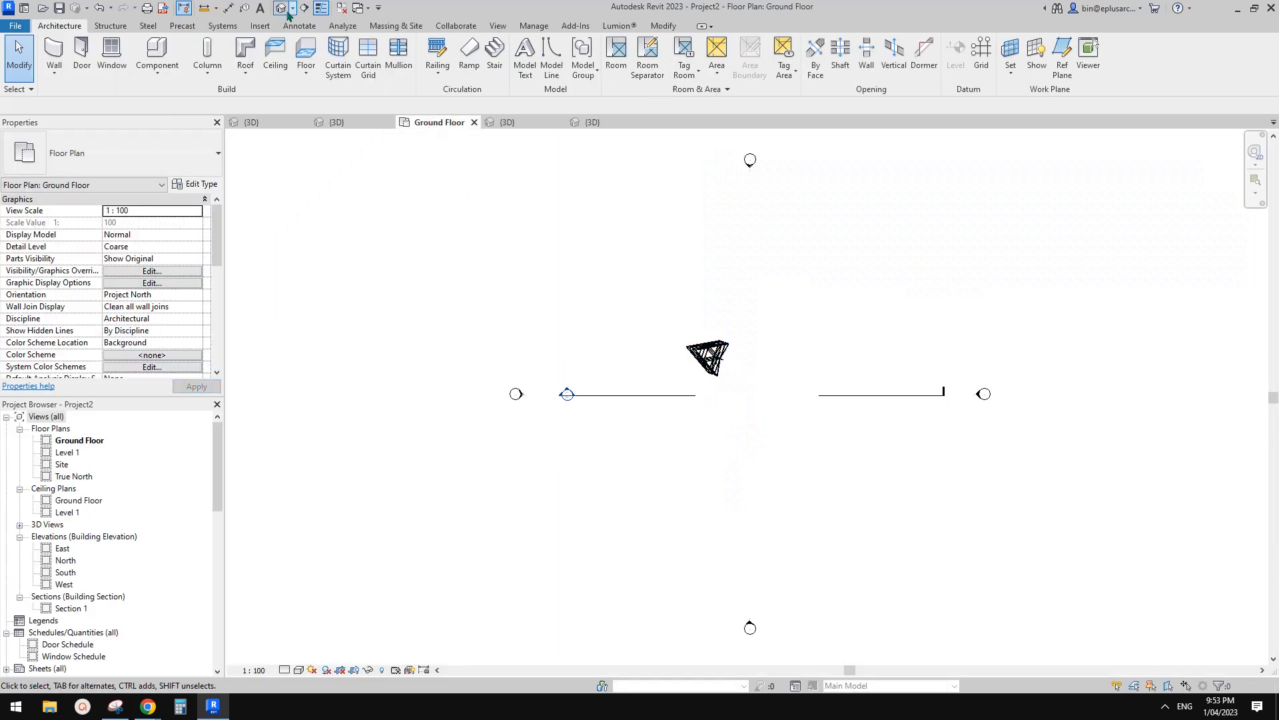
pyautogui.click(280, 9)
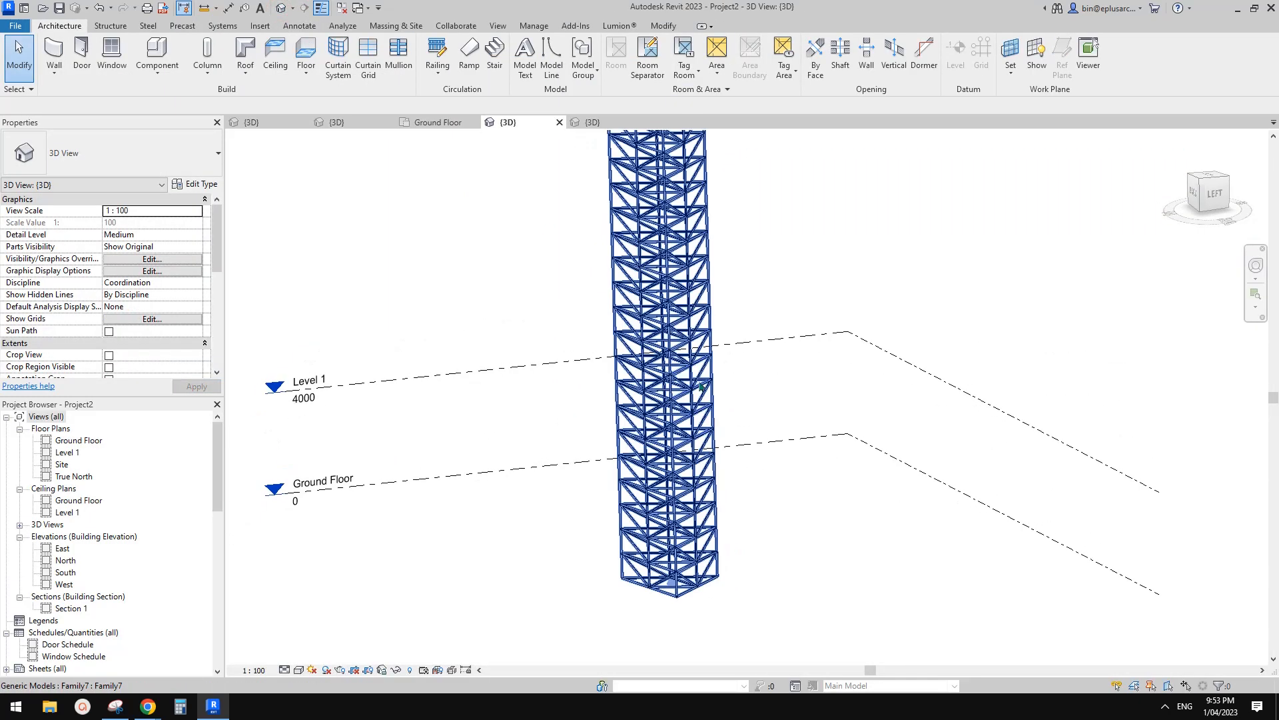
pyautogui.moveTo(774, 376)
pyautogui.keyDown('shift'); pyautogui.mouseDown(button='middle')
pyautogui.moveTo(500, 279)
pyautogui.moveTo(748, 471)
pyautogui.moveTo(773, 357)
pyautogui.mouseUp(button='middle'); pyautogui.keyUp('shift')
pyautogui.moveTo(749, 232); pyautogui.dragTo(653, 432)
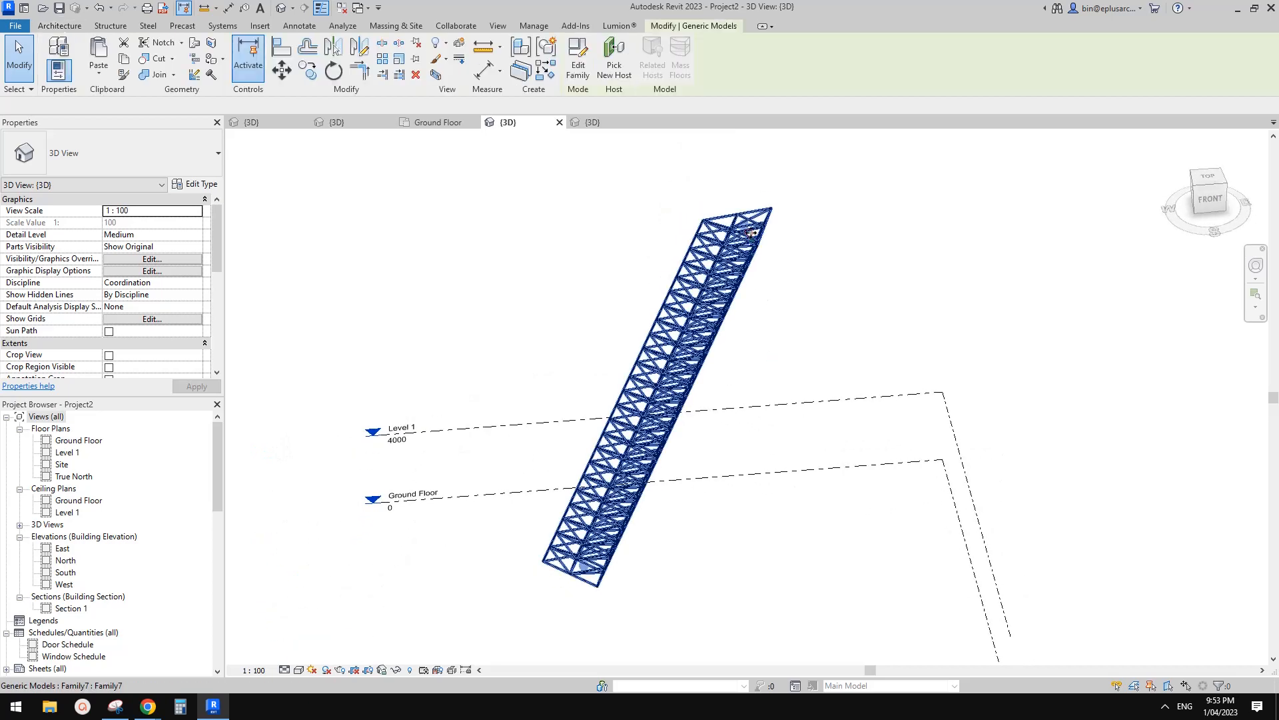
pyautogui.click(666, 448)
pyautogui.keyDown('shift'); pyautogui.moveTo(667, 449); pyautogui.dragTo(688, 457, button='middle'); pyautogui.keyUp('shift')
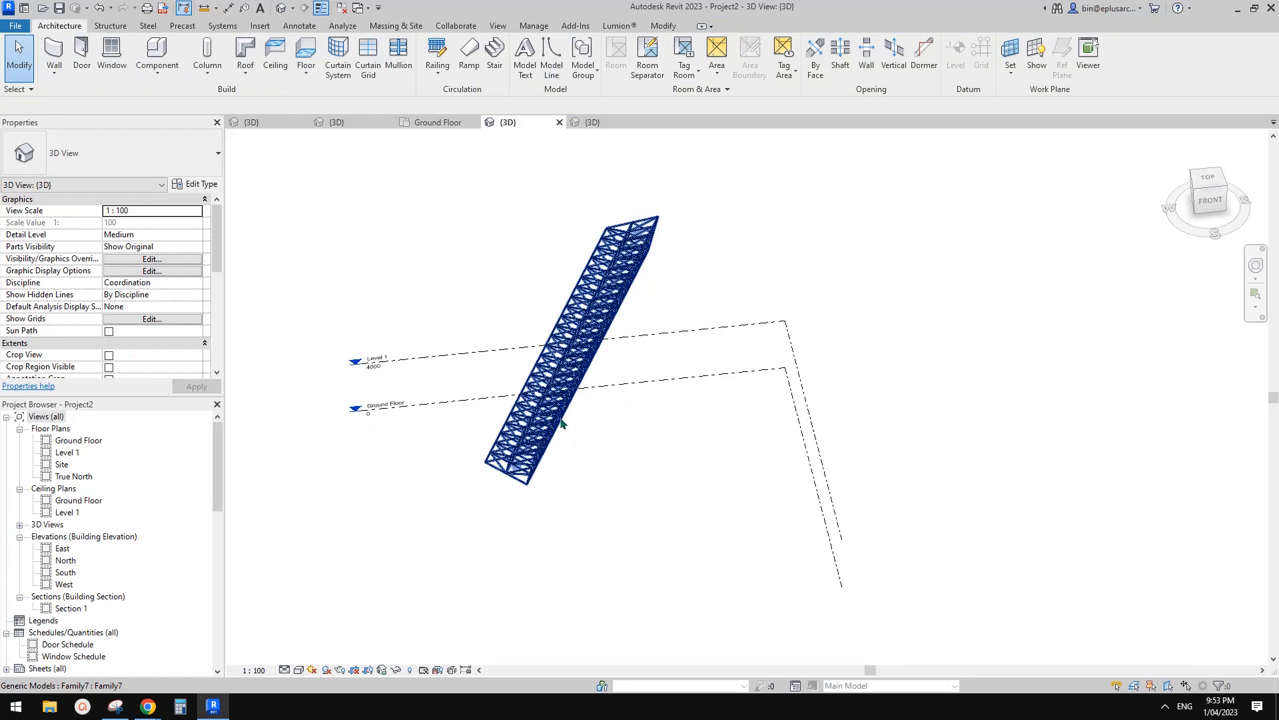
pyautogui.click(563, 424)
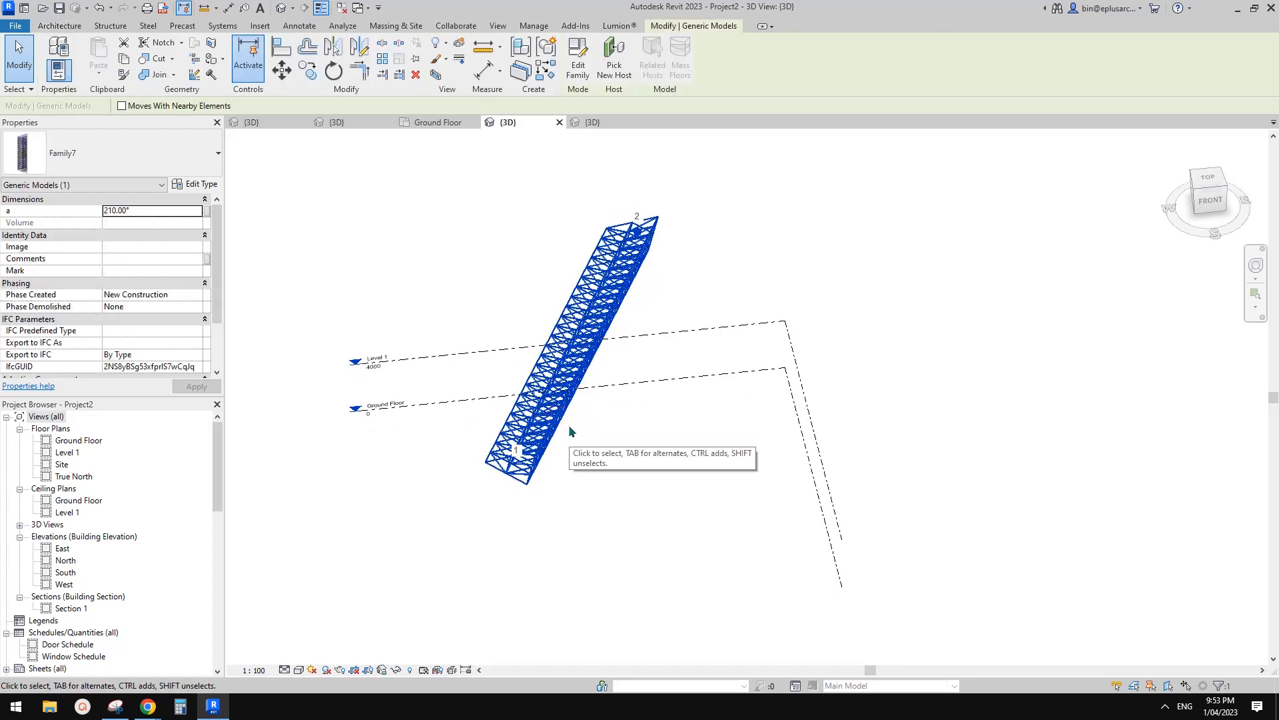
pyautogui.press('Escape')
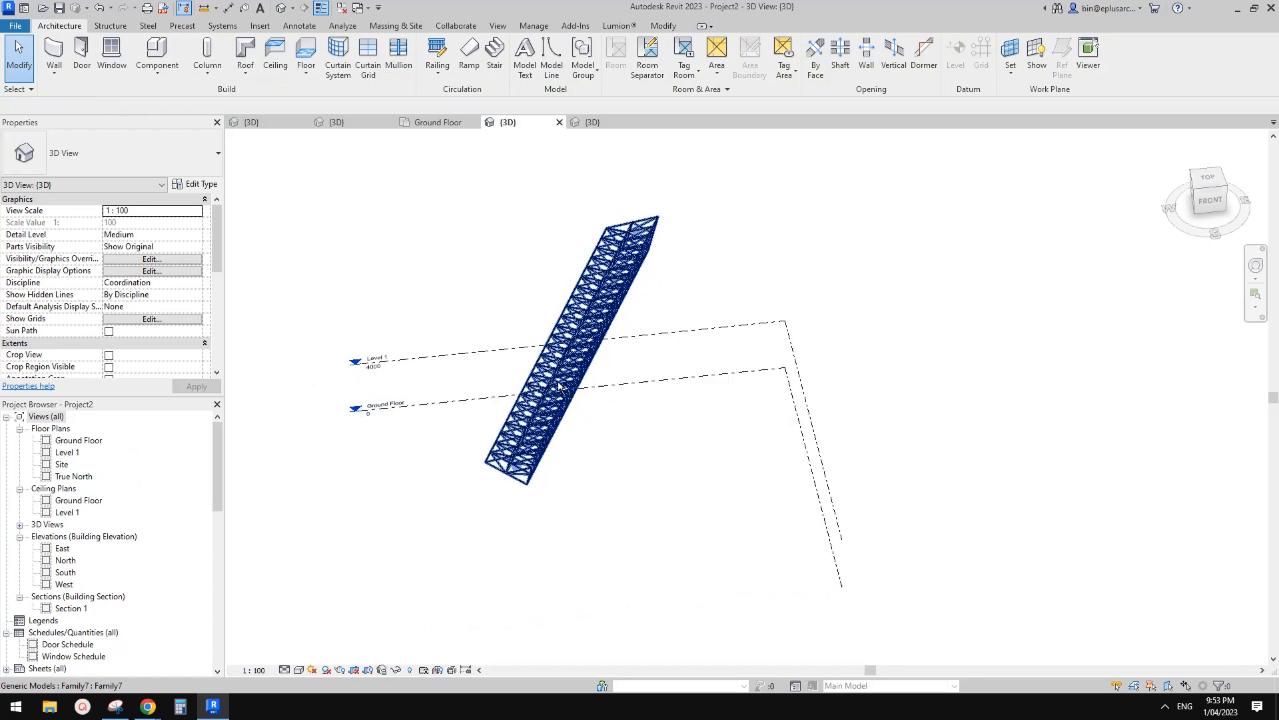
pyautogui.click(76, 441)
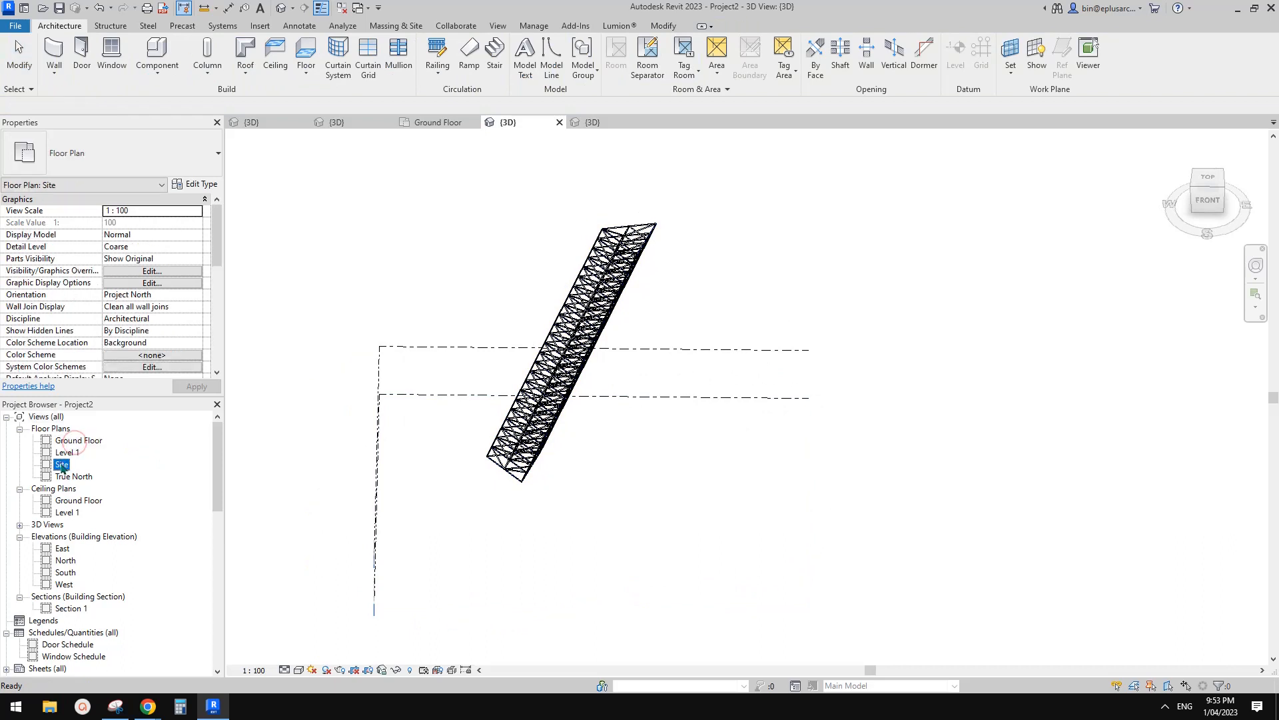
# Sketch a rectangular floor on the Site plan and finish it.
pyautogui.doubleClick(62, 465)
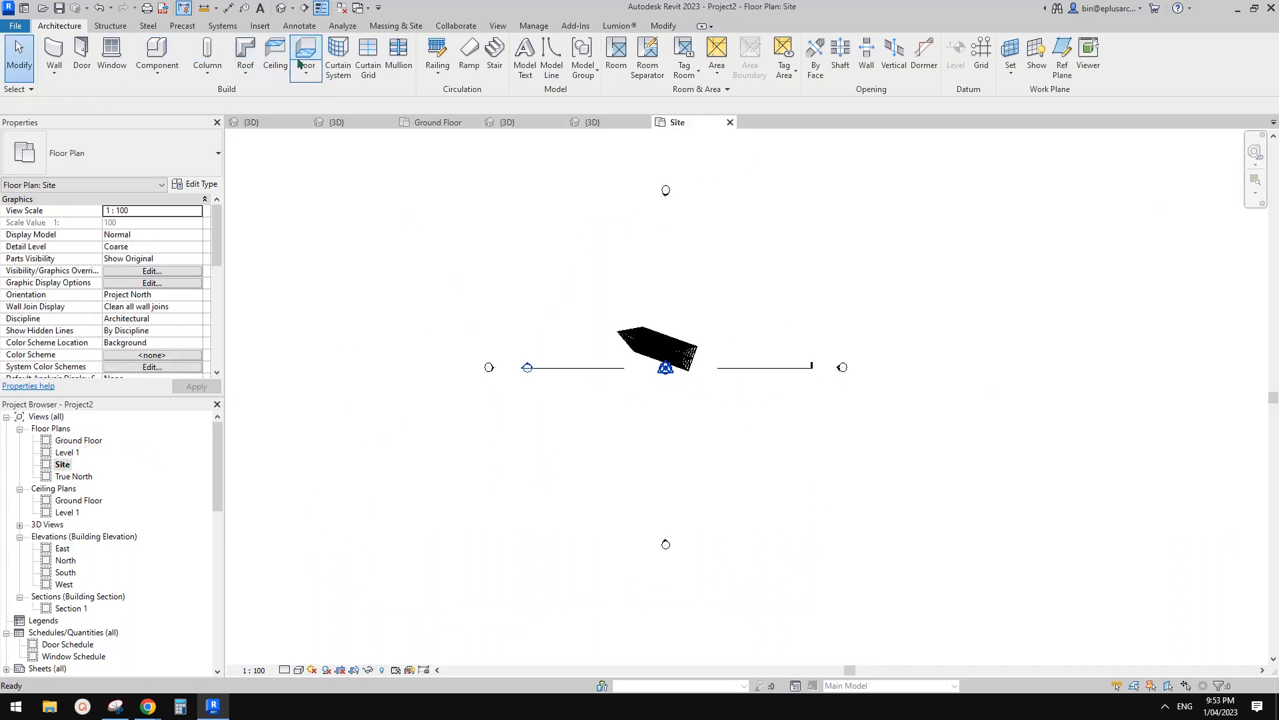
pyautogui.click(298, 63)
pyautogui.click(690, 44)
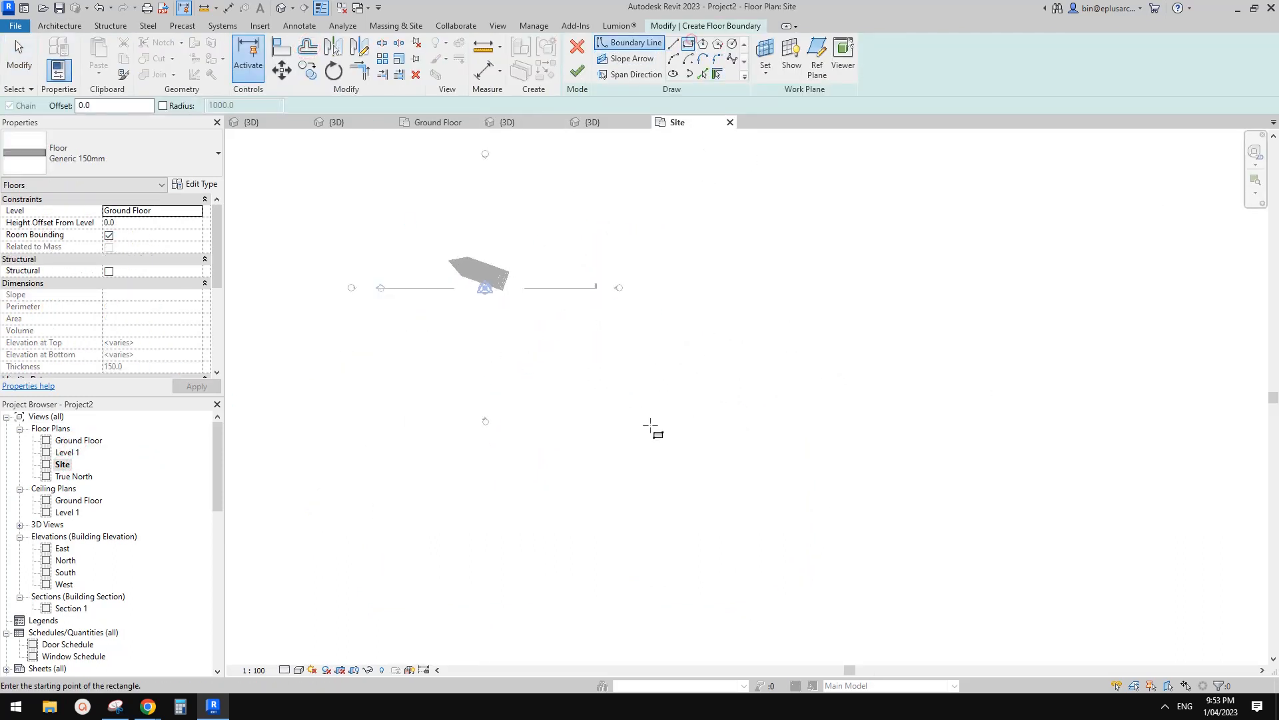
pyautogui.click(704, 457)
pyautogui.press('Return')
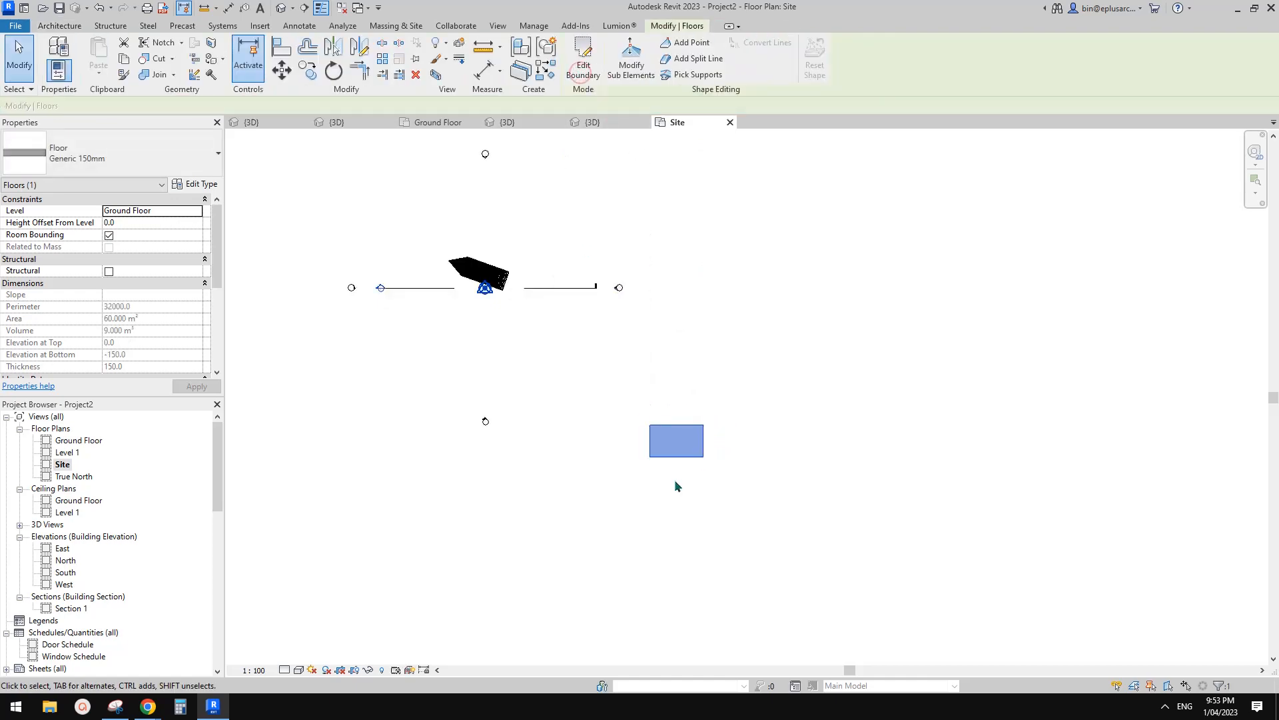
# In the 3D view, set the floor's Height Offset From Level to 30000.
pyautogui.click(285, 8)
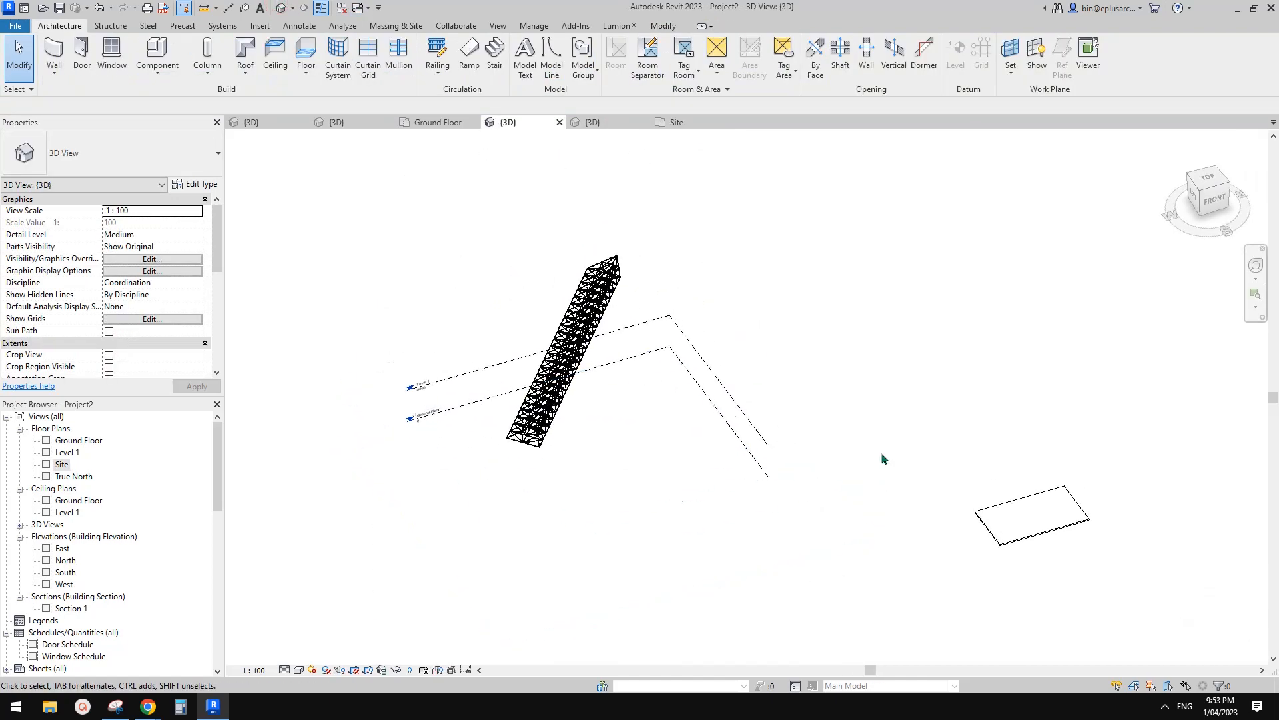
pyautogui.click(1024, 513)
pyautogui.moveTo(1024, 513); pyautogui.dragTo(667, 440, button='middle')
pyautogui.click(137, 225)
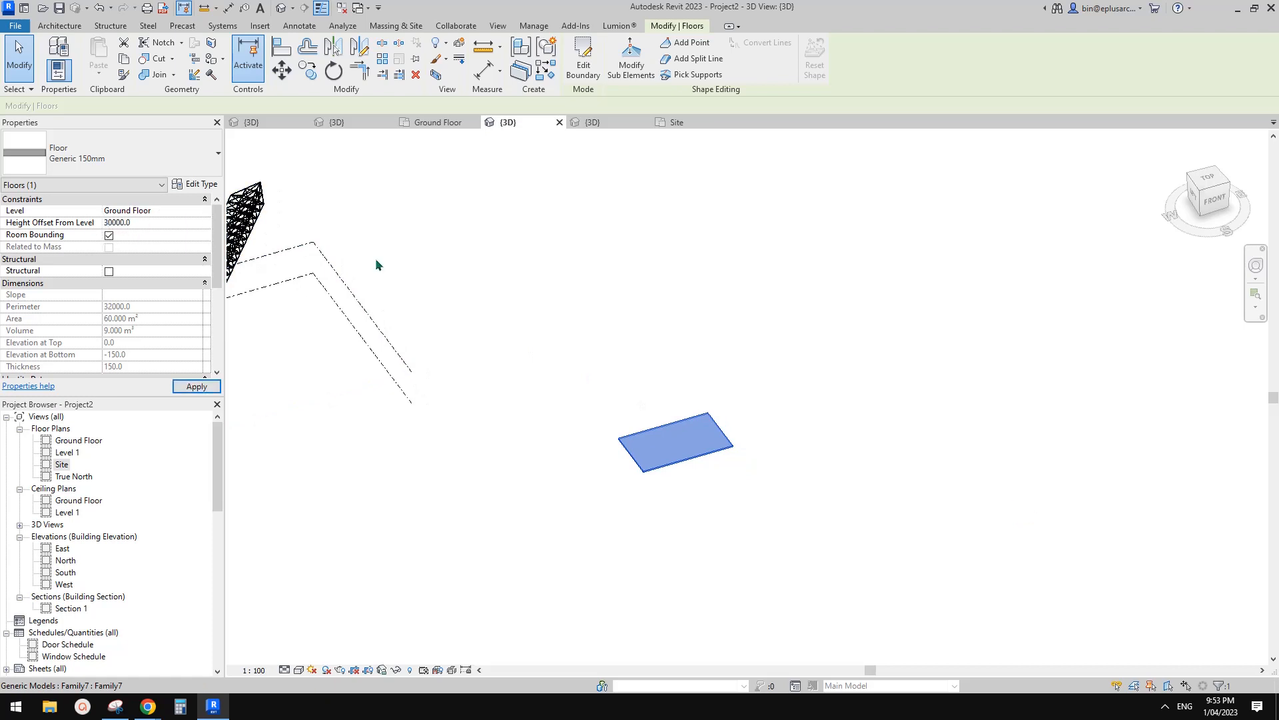
pyautogui.keyDown('shift'); pyautogui.moveTo(517, 323); pyautogui.dragTo(600, 334, button='middle'); pyautogui.keyUp('shift')
pyautogui.click(600, 335)
pyautogui.click(496, 303)
pyautogui.keyDown('shift'); pyautogui.moveTo(496, 303); pyautogui.dragTo(533, 396, button='middle'); pyautogui.keyUp('shift')
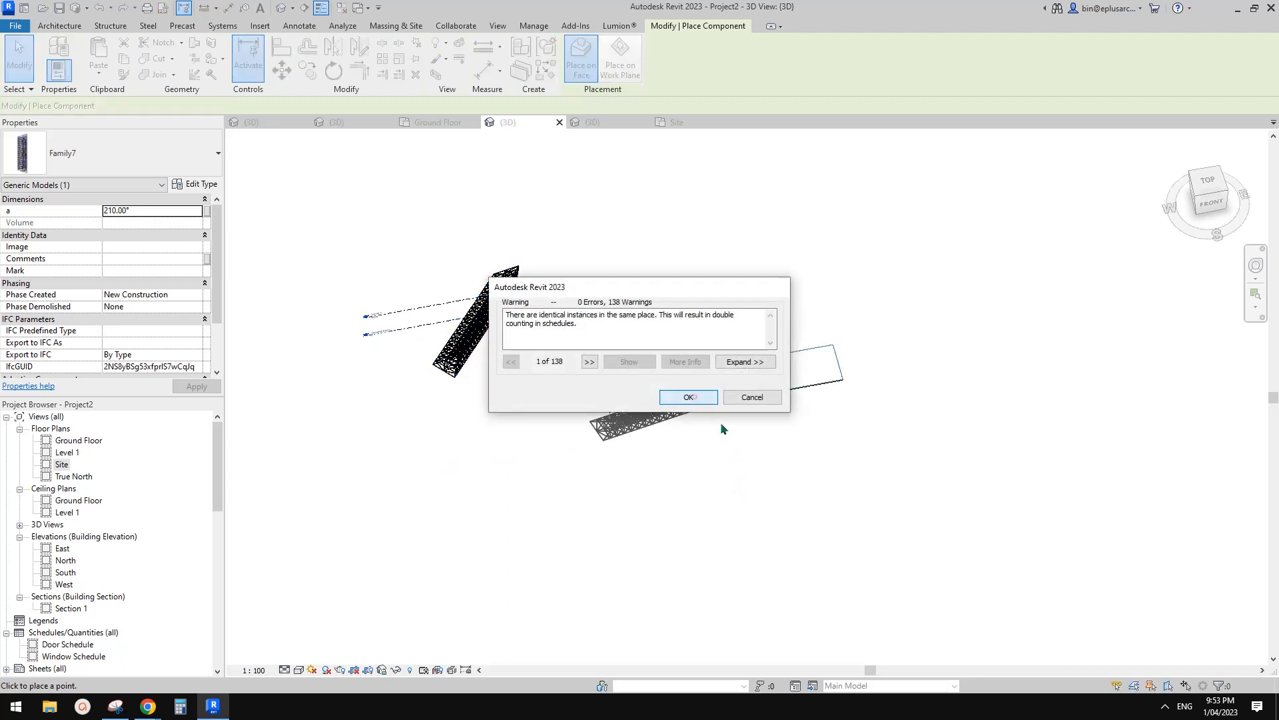
# Dismiss the warning and place the second Family7 truss with its end point on the raised slab.
pyautogui.press('Return')
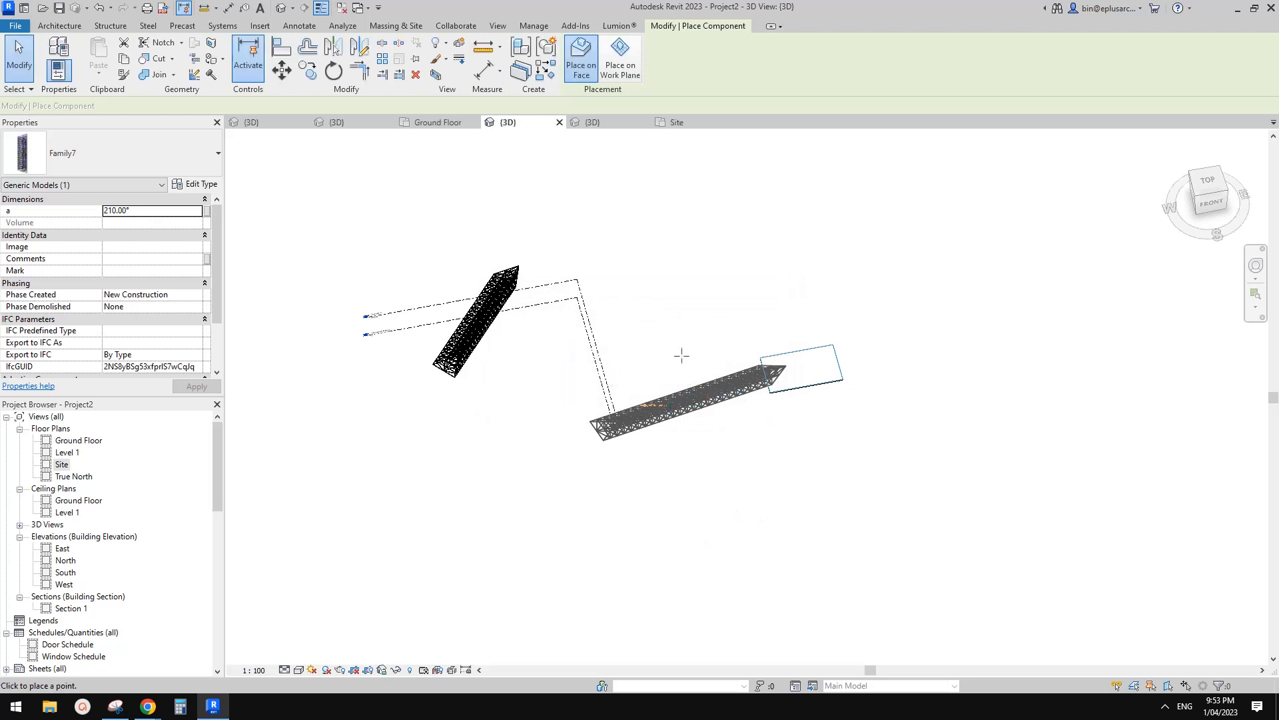
pyautogui.click(723, 384)
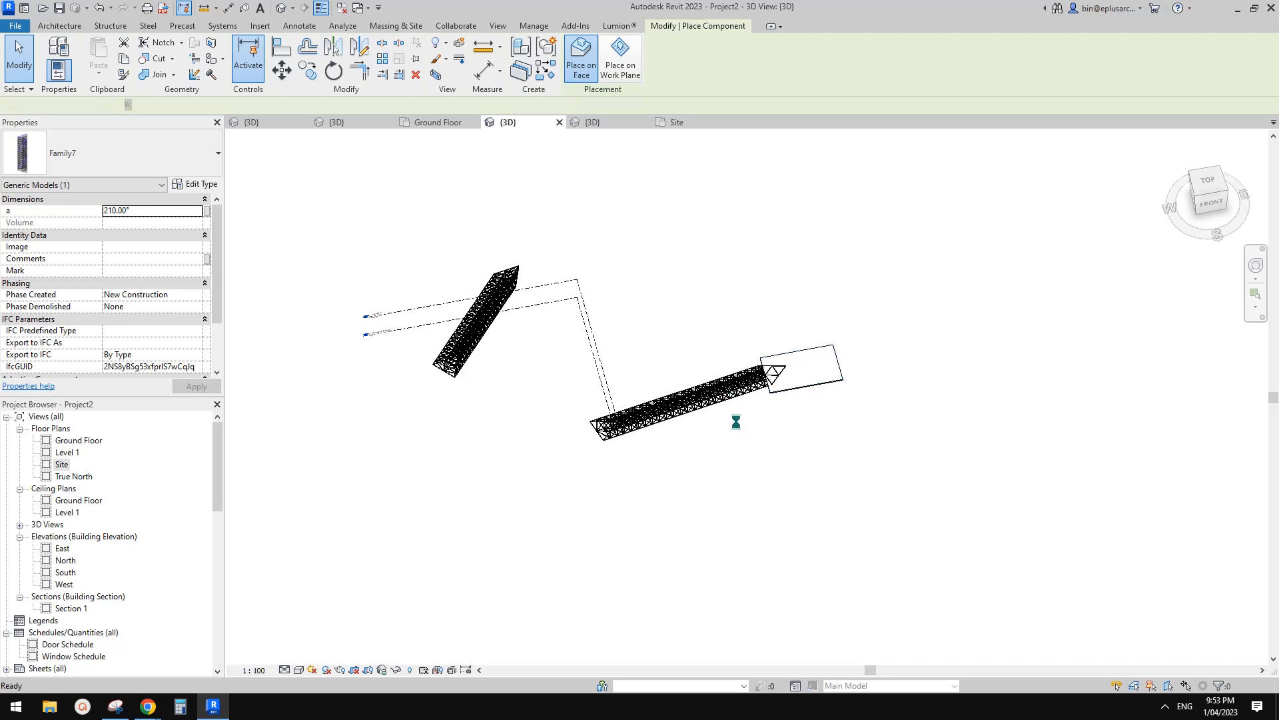
pyautogui.press('Escape')
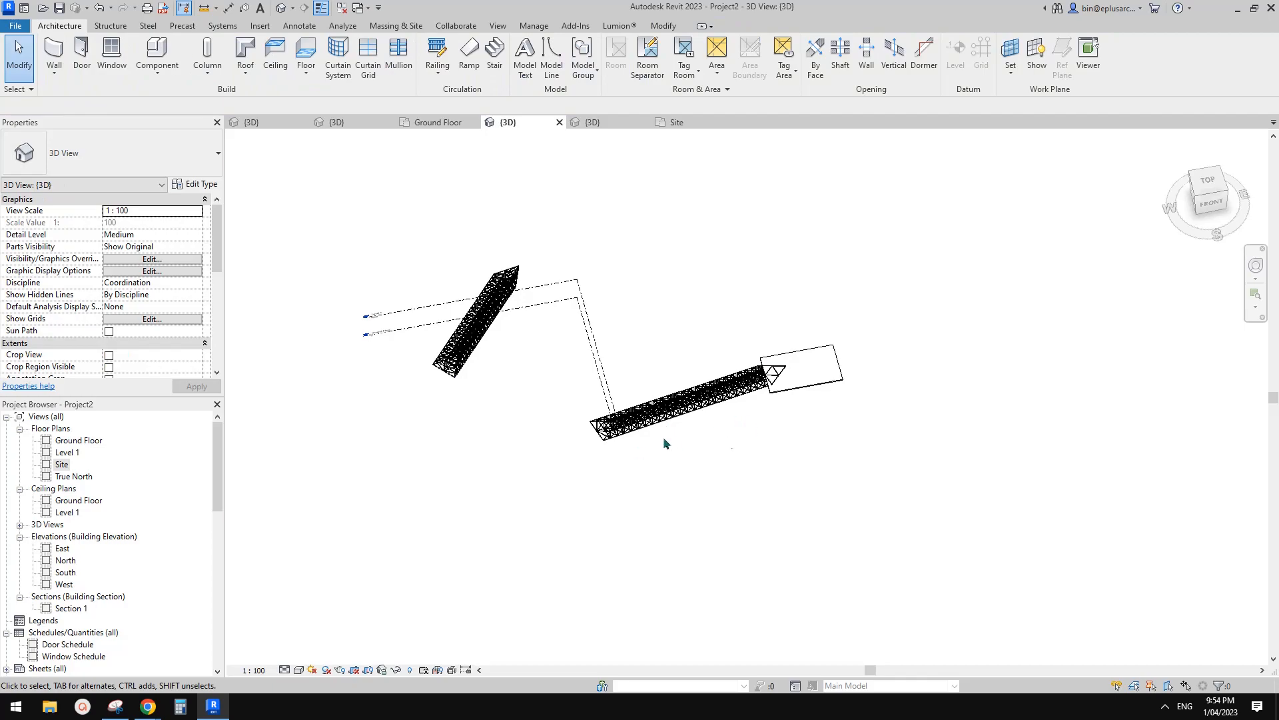
# Inspect the new tower from the front, selecting the Ground Floor level, the raised floor and the tower.
pyautogui.scroll(3, 731, 421)
pyautogui.click(746, 360)
pyautogui.scroll(2, 747, 417)
pyautogui.keyDown('shift'); pyautogui.moveTo(746, 417); pyautogui.dragTo(399, 557, button='middle'); pyautogui.keyUp('shift')
pyautogui.press('Escape')
pyautogui.click(442, 537)
pyautogui.keyDown('shift'); pyautogui.moveTo(734, 305); pyautogui.dragTo(697, 421, button='middle'); pyautogui.keyUp('shift')
pyautogui.click(609, 466)
pyautogui.click(675, 378)
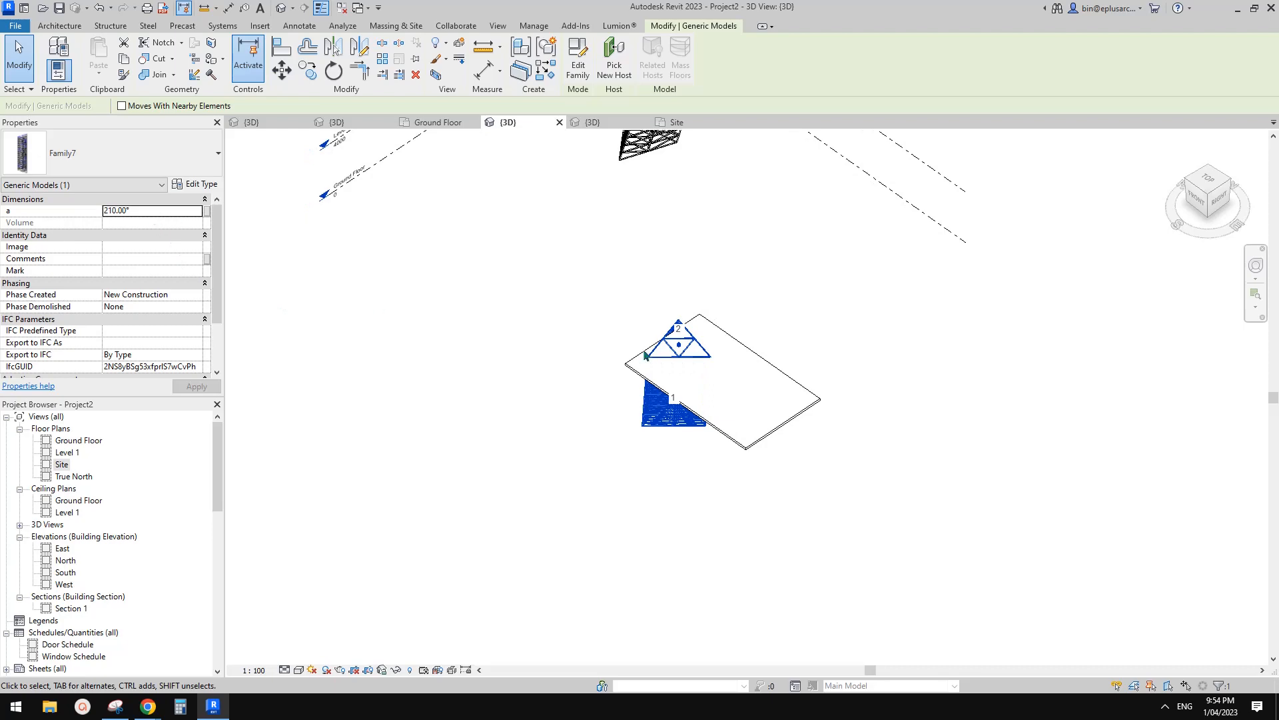
# Select the tower's top adaptive point and set its Host to <not associated>.
pyautogui.keyDown('shift'); pyautogui.moveTo(645, 355); pyautogui.dragTo(847, 276, button='middle'); pyautogui.keyUp('shift')
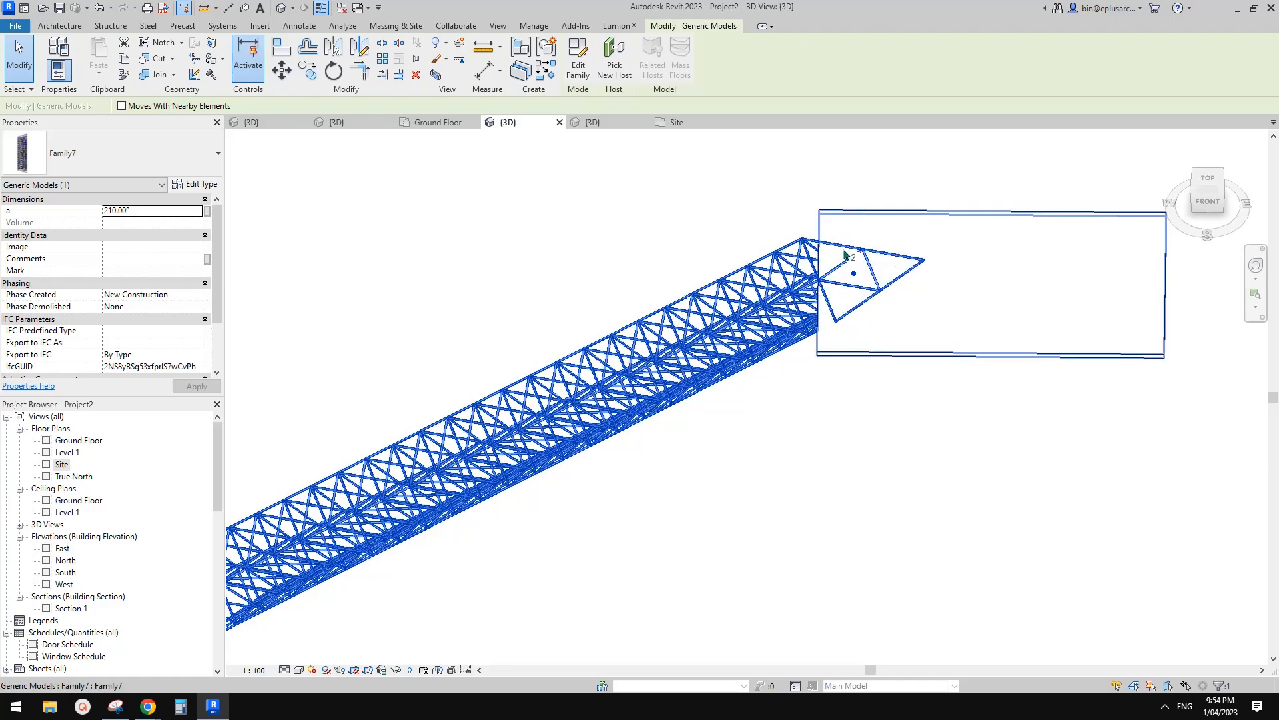
pyautogui.keyDown('shift'); pyautogui.moveTo(937, 251); pyautogui.dragTo(777, 366, button='middle'); pyautogui.keyUp('shift')
pyautogui.press('Escape')
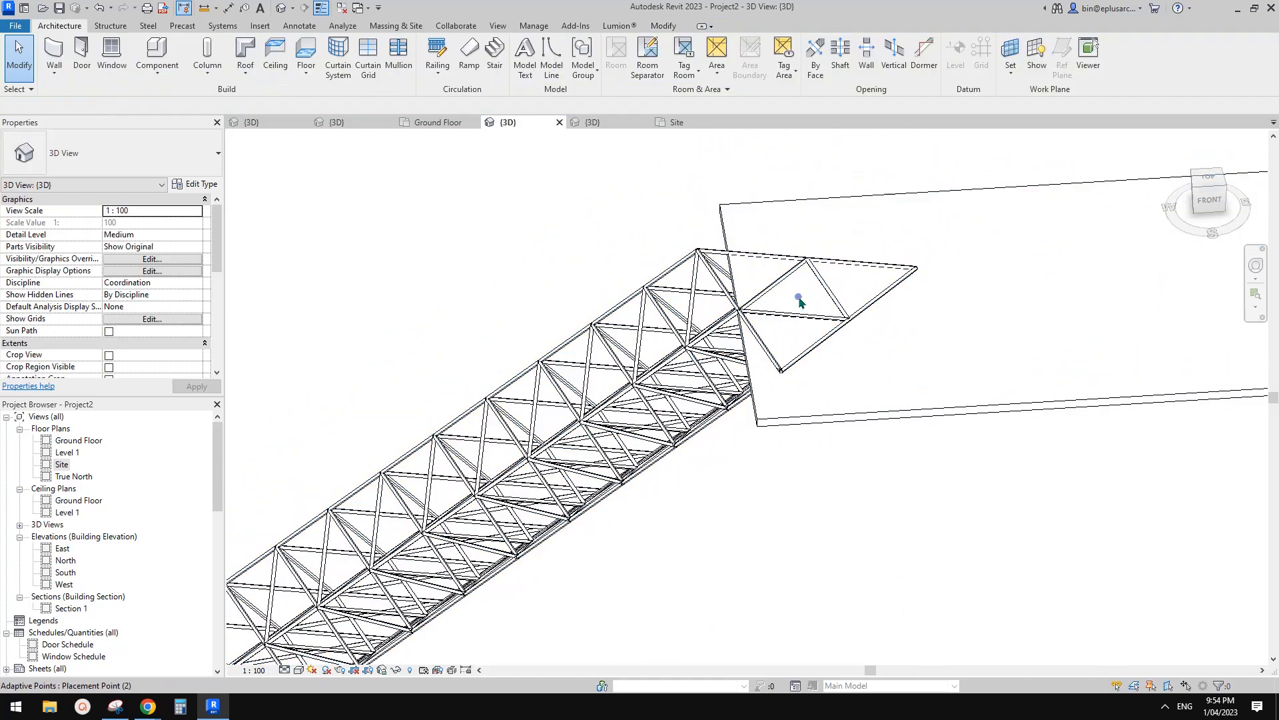
pyautogui.click(800, 301)
pyautogui.keyDown('shift'); pyautogui.moveTo(799, 301); pyautogui.dragTo(967, 333, button='middle'); pyautogui.keyUp('shift')
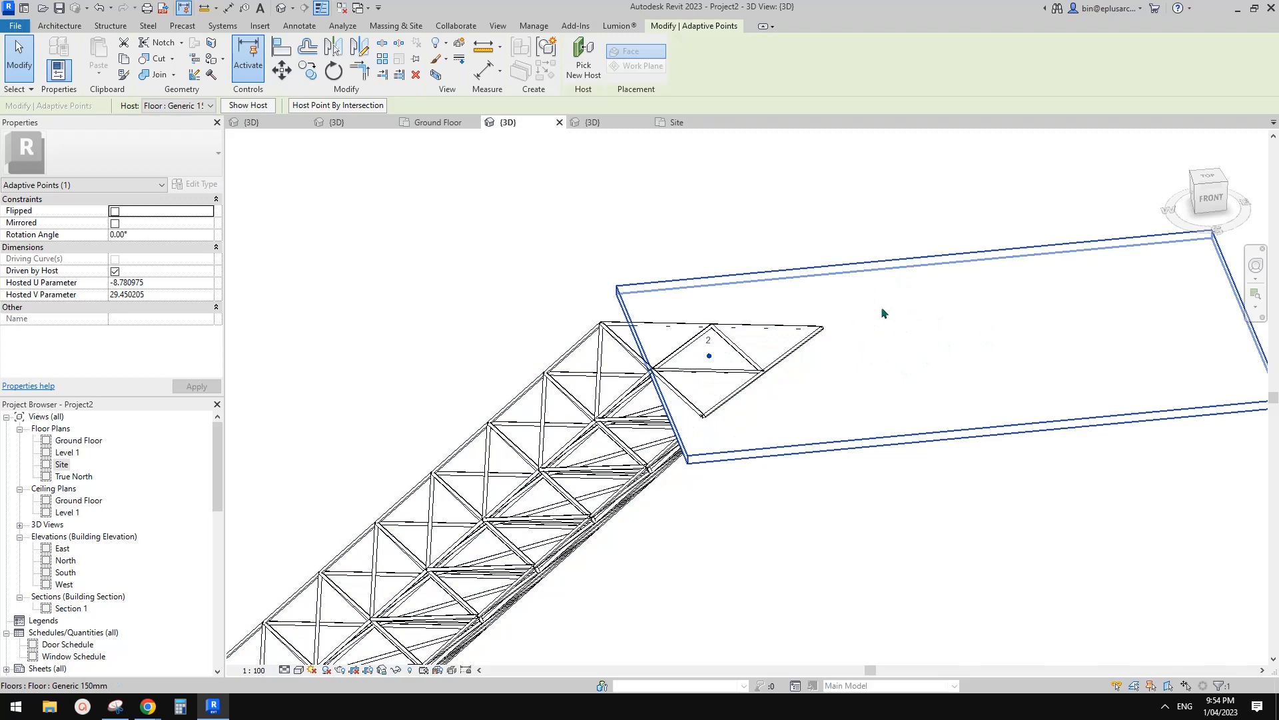
pyautogui.keyDown('shift'); pyautogui.moveTo(883, 312); pyautogui.dragTo(695, 291, button='middle'); pyautogui.keyUp('shift')
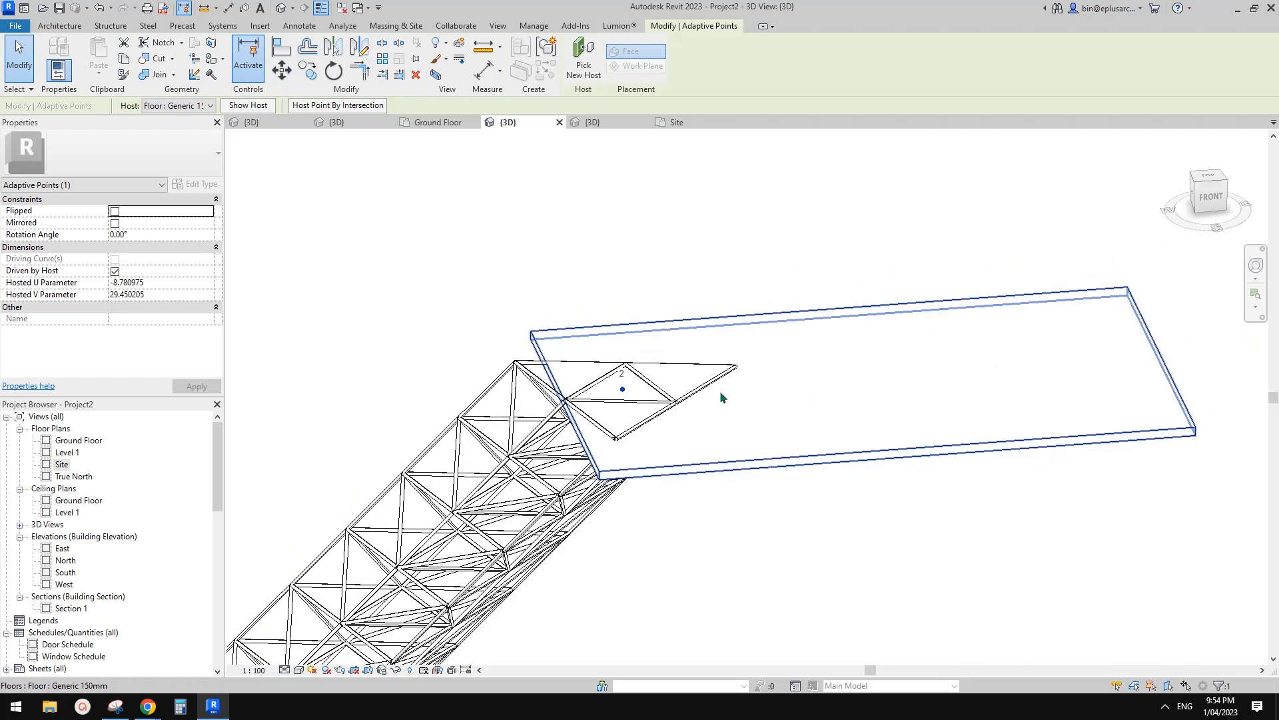
pyautogui.keyDown('shift'); pyautogui.moveTo(721, 398); pyautogui.dragTo(694, 346, button='middle'); pyautogui.keyUp('shift')
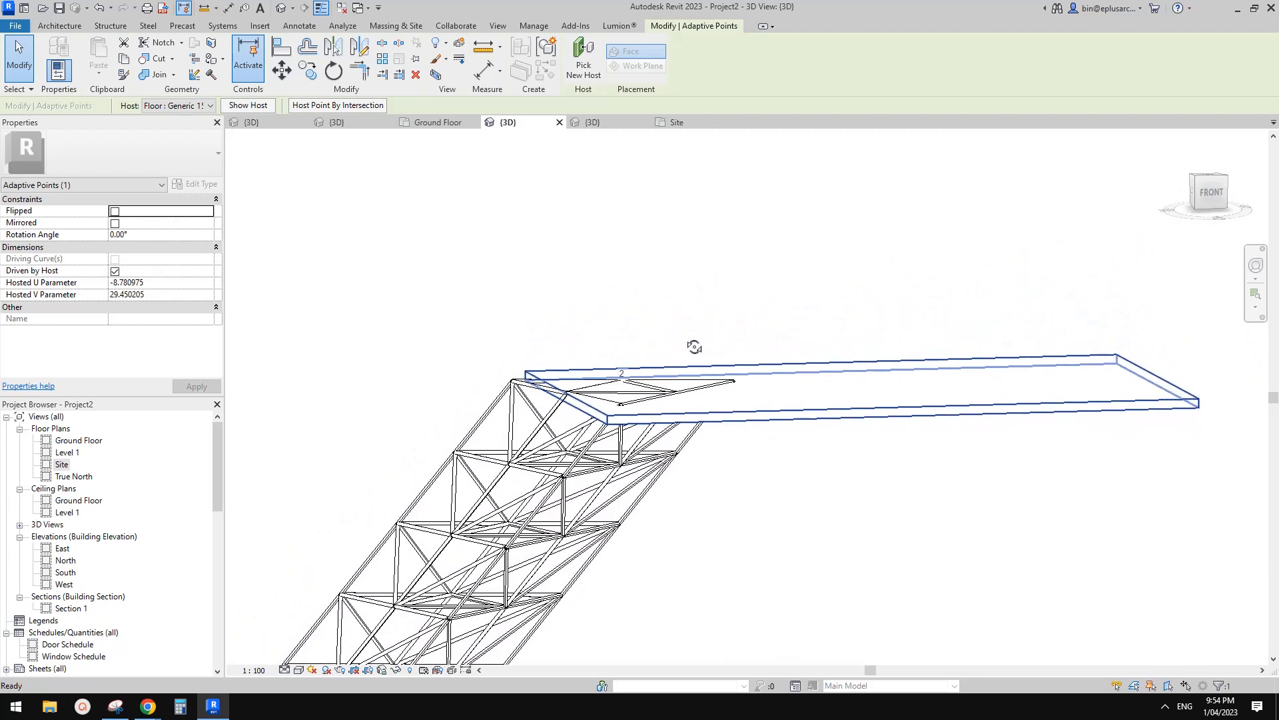
pyautogui.click(192, 107)
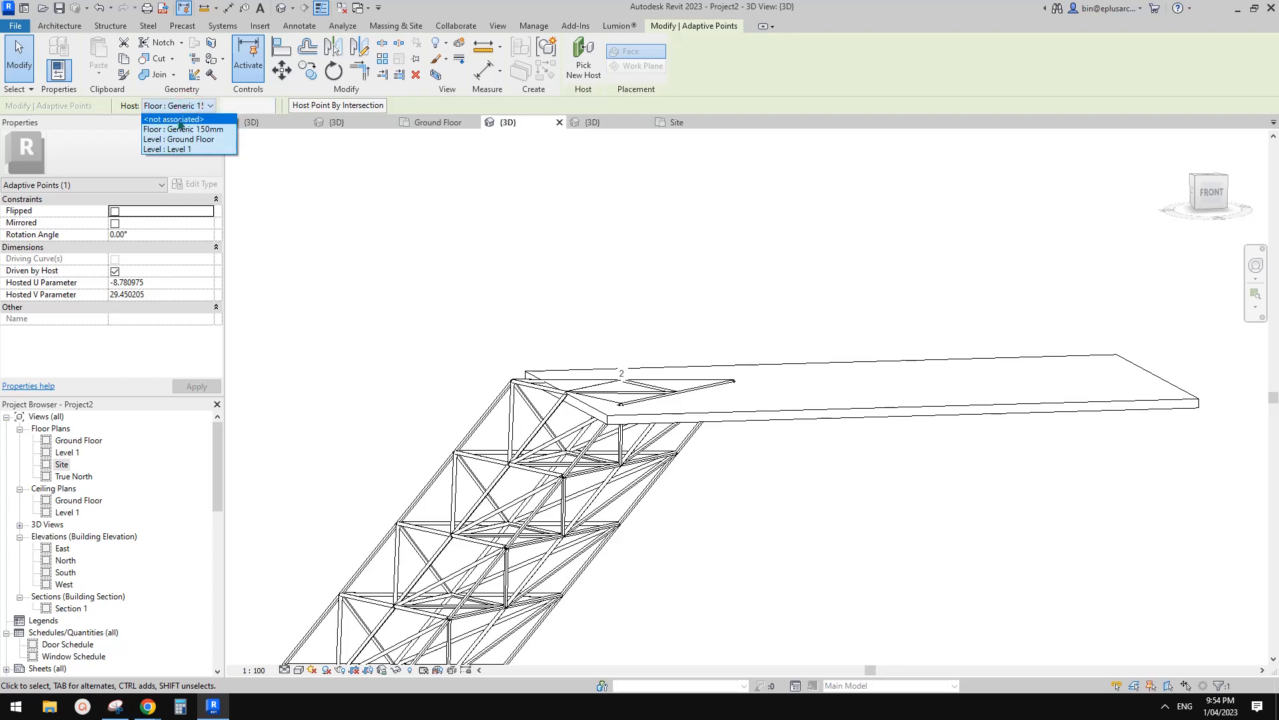
pyautogui.click(178, 119)
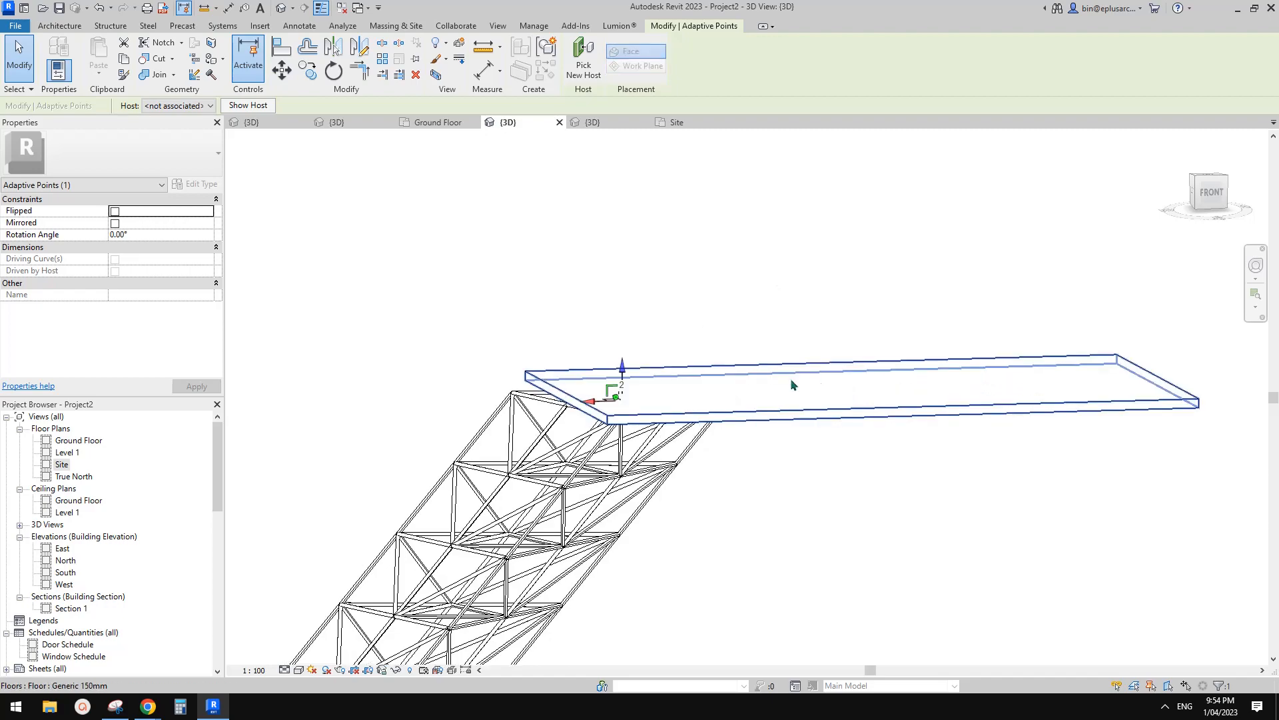
pyautogui.press('Escape')
pyautogui.keyDown('shift'); pyautogui.moveTo(739, 400); pyautogui.dragTo(888, 437, button='middle'); pyautogui.keyUp('shift')
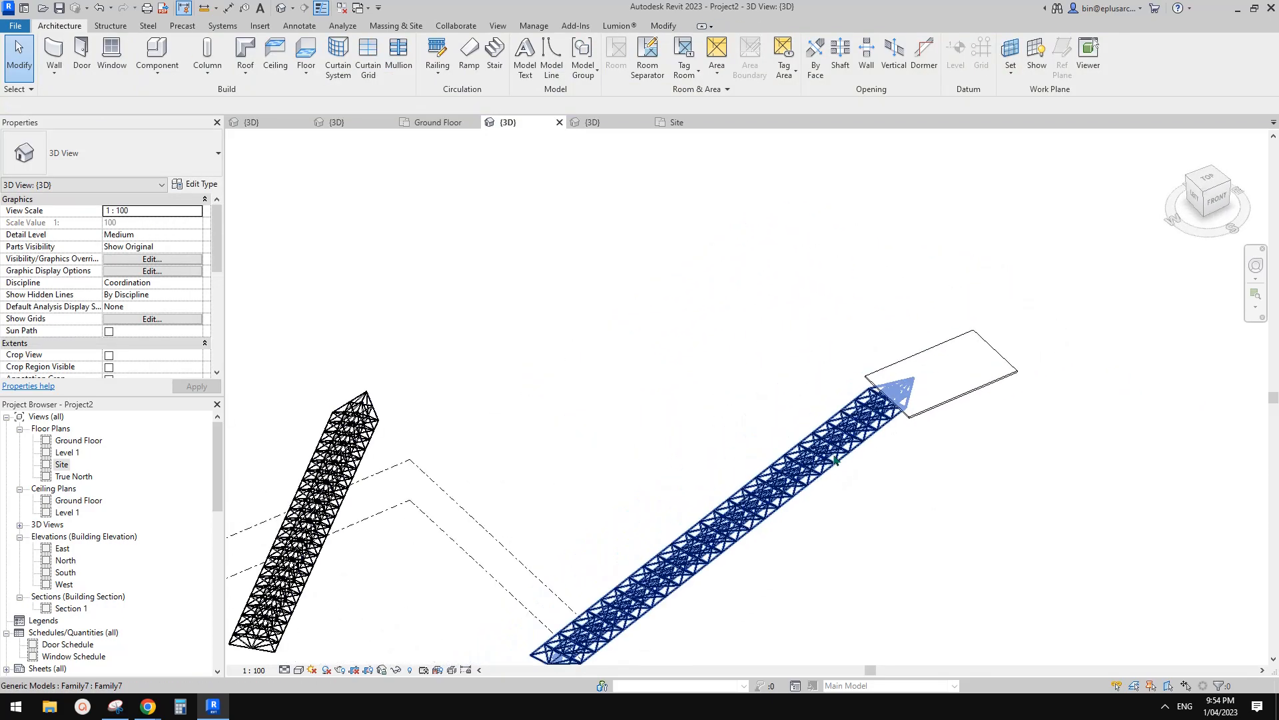
pyautogui.moveTo(646, 474); pyautogui.dragTo(845, 420, button='middle')
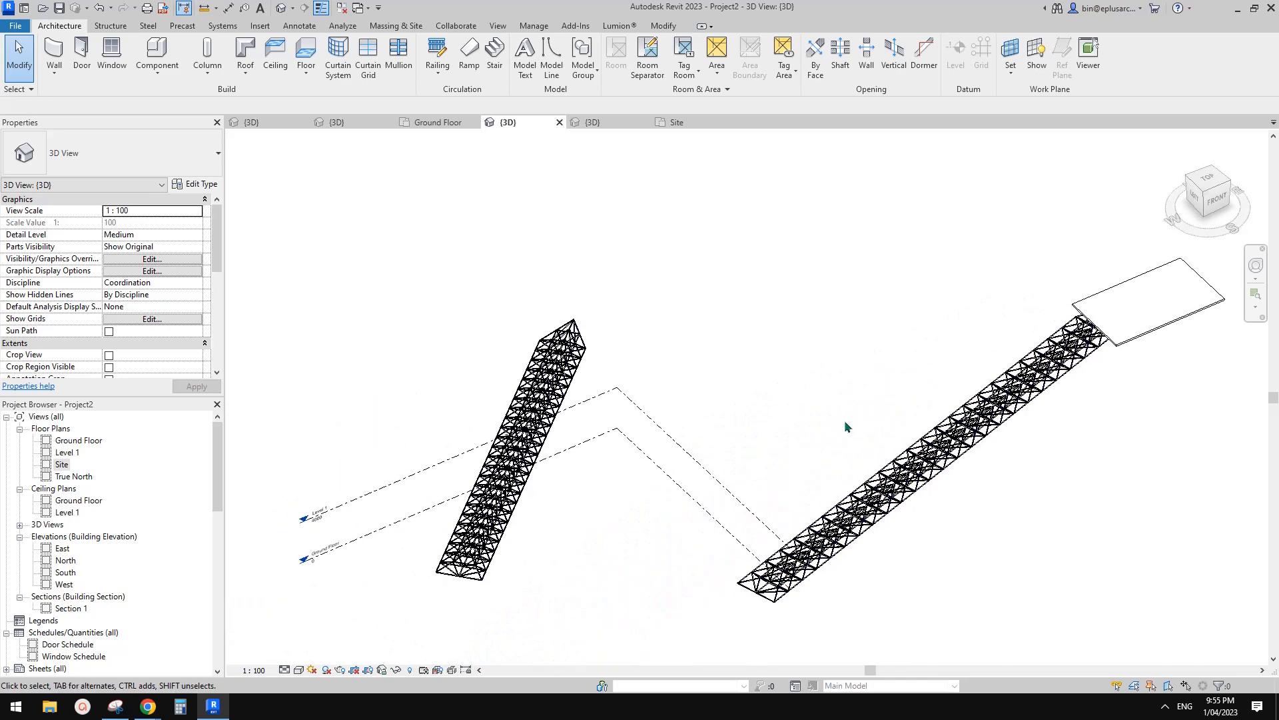
pyautogui.click(538, 412)
pyautogui.scroll(1, 540, 413)
pyautogui.moveTo(540, 413); pyautogui.dragTo(681, 470, button='middle')
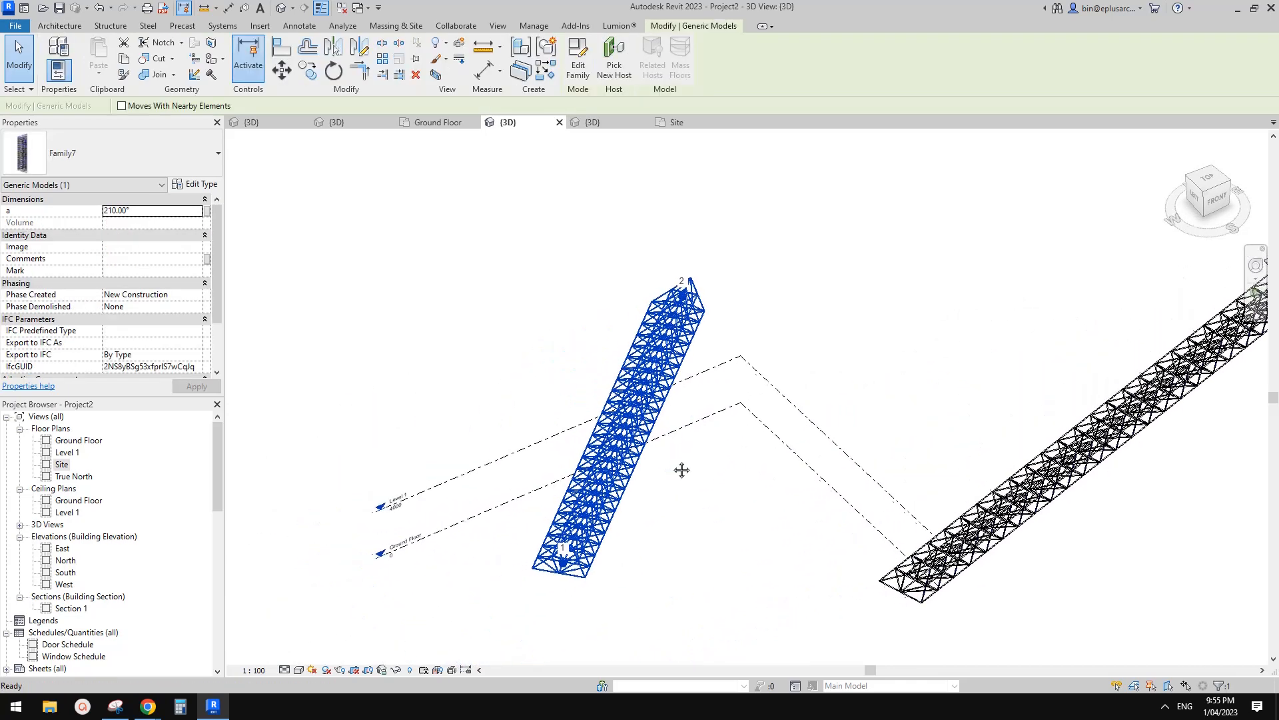
pyautogui.scroll(-3, 690, 472)
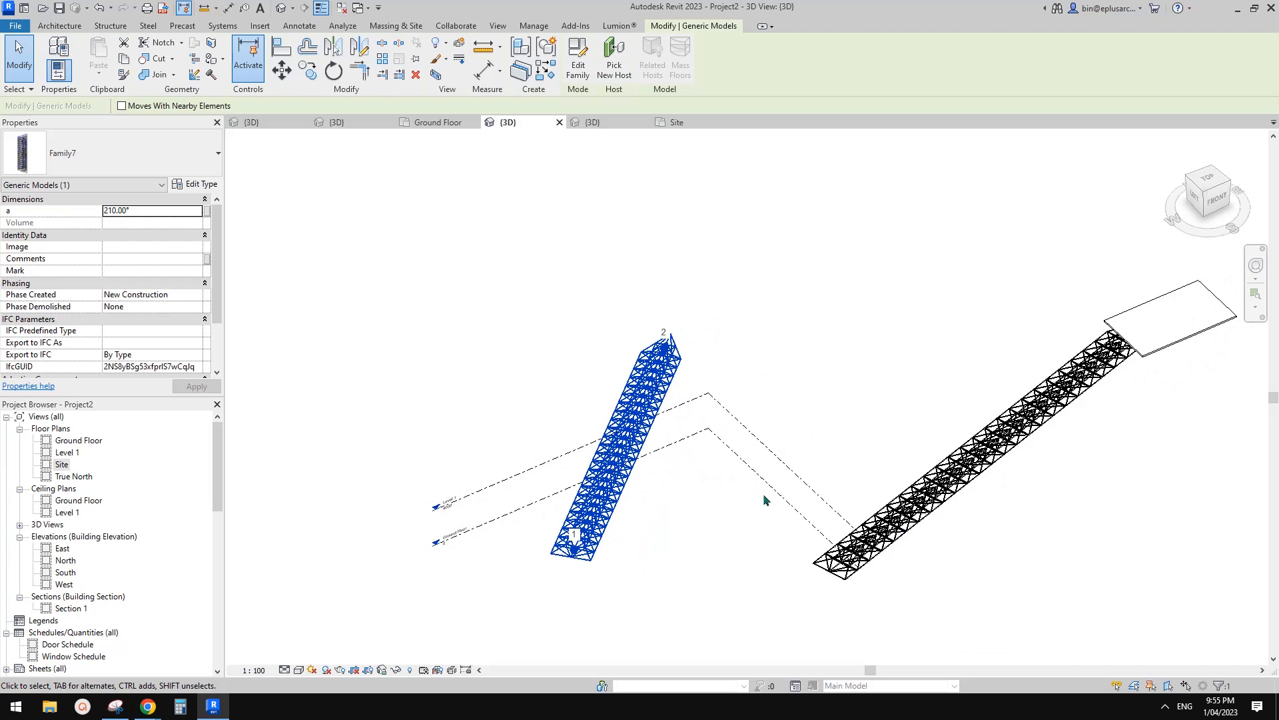
pyautogui.scroll(2, 773, 513)
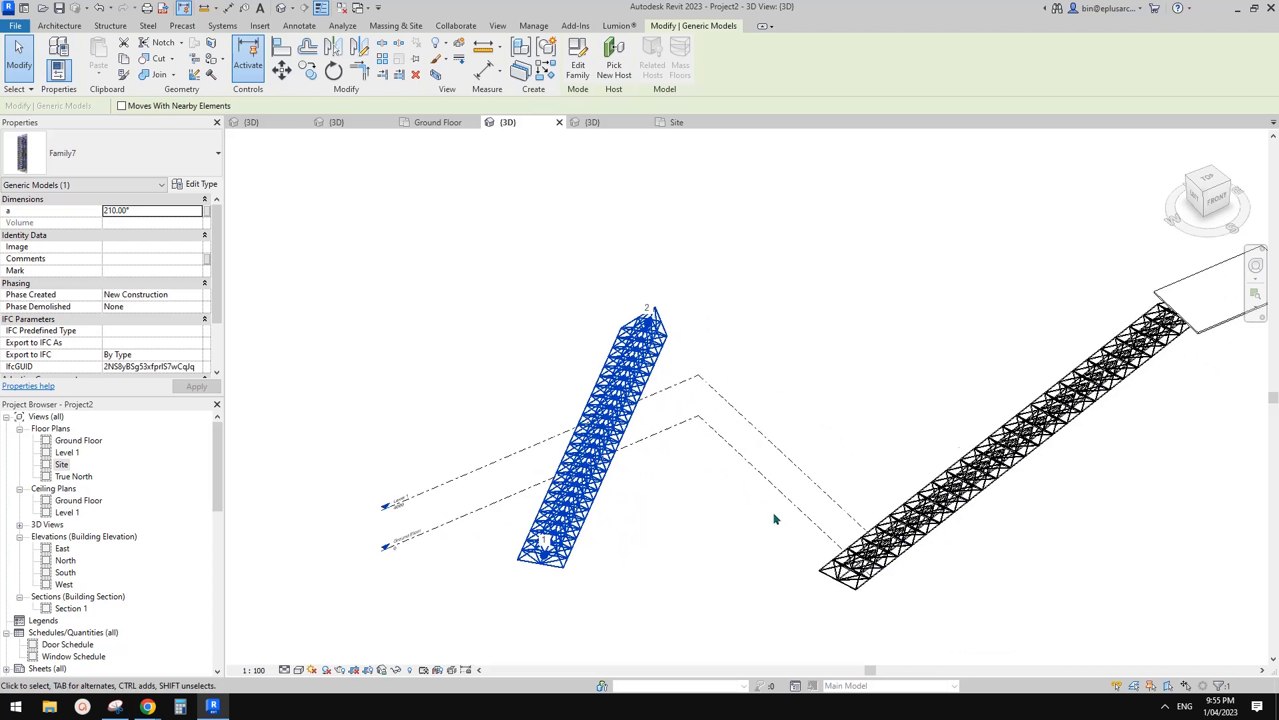